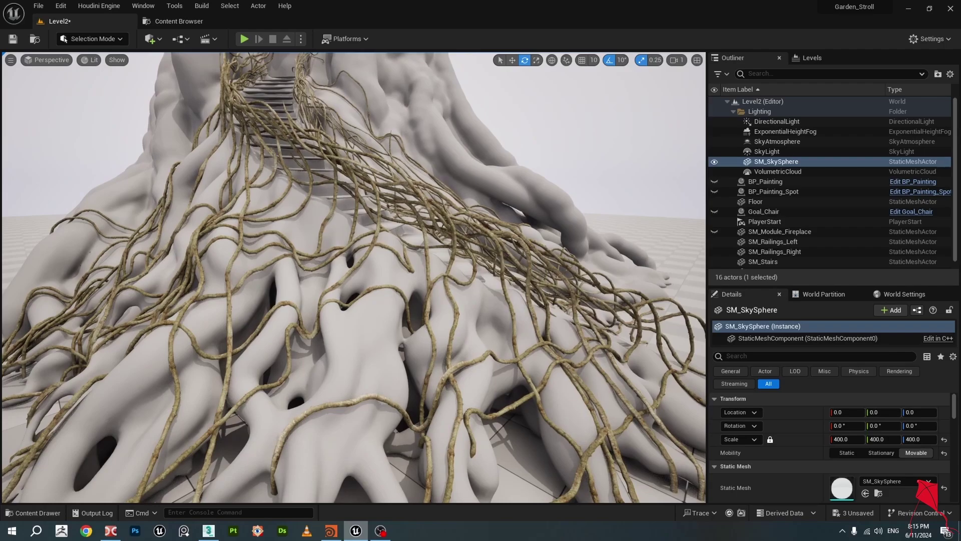
Examine the vine railings and the staircase on the tree's roots up close and from a distance in the level.
{"action": "mouse_move", "coordinate": [354, 277]}
{"action": "right_mouse_down"}
{"action": "mouse_move", "coordinate": [362, 288]}
{"action": "mouse_move", "coordinate": [383, 282]}
{"action": "mouse_move", "coordinate": [350, 266]}
{"action": "right_mouse_up"}
{"action": "key", "text": "w"}
{"action": "key", "text": "w"}
{"action": "key", "text": "w"}
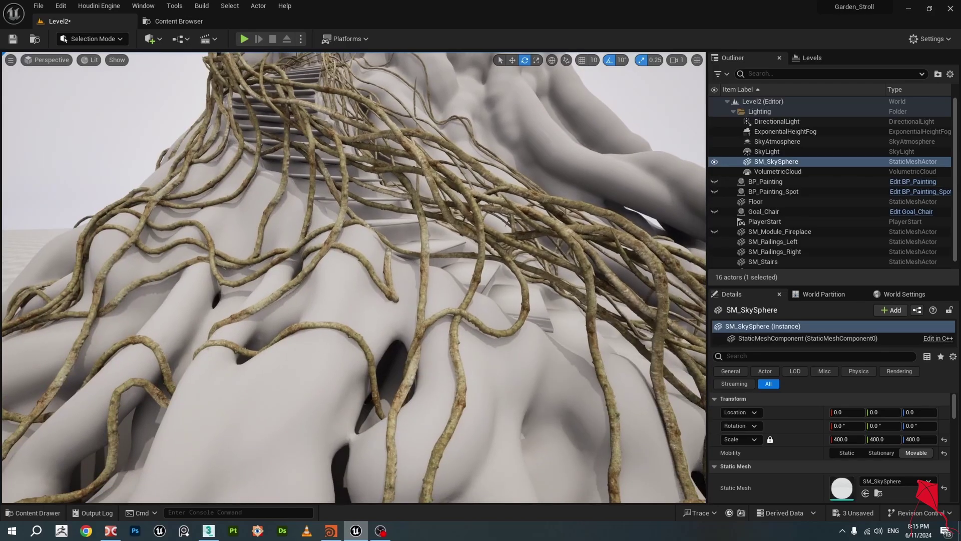
{"action": "key", "text": "a"}
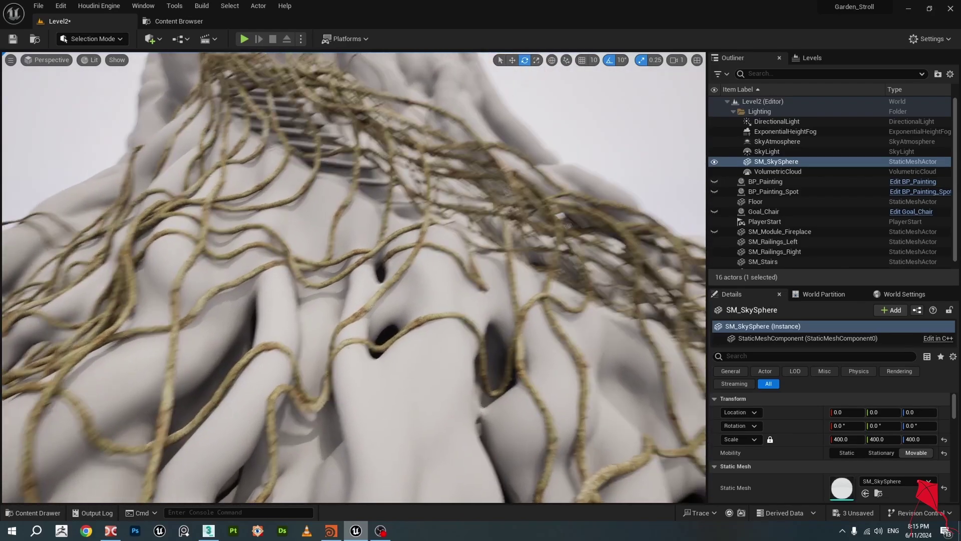
{"action": "key", "text": "d"}
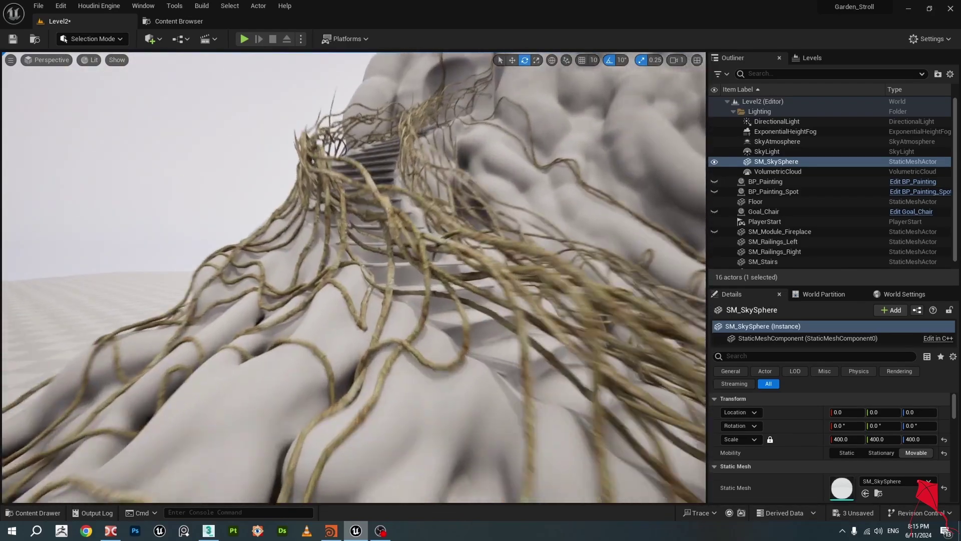
{"action": "key", "text": "w"}
{"action": "key", "text": "d"}
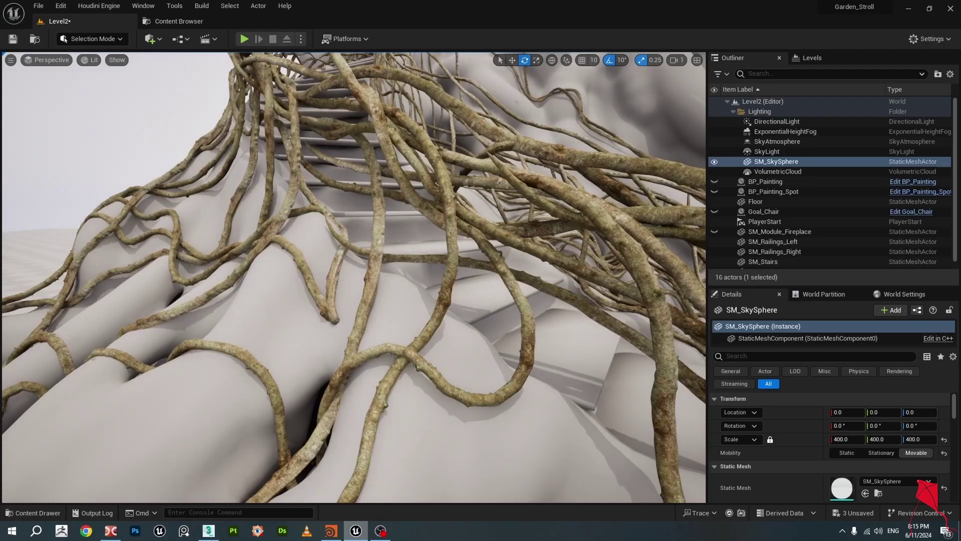
{"action": "key", "text": "s"}
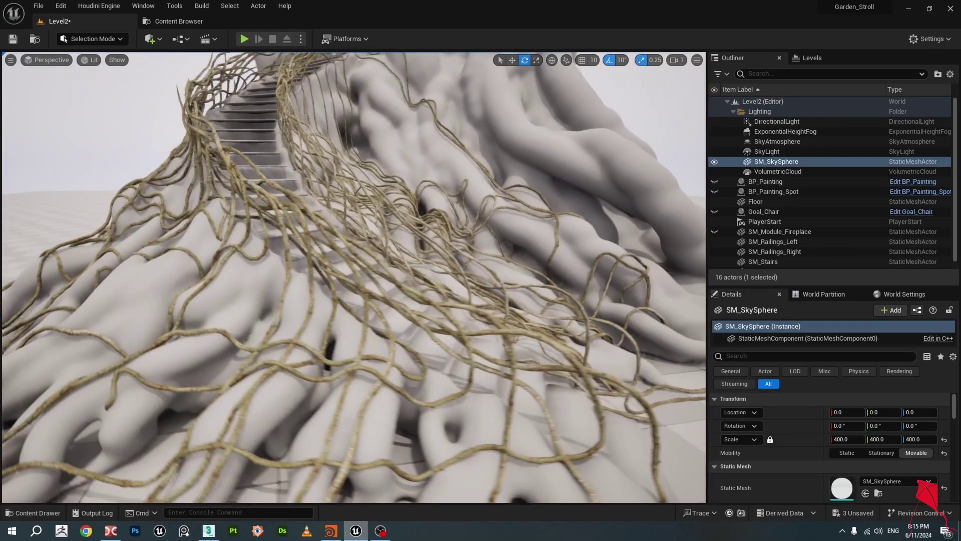
{"action": "key", "text": "a"}
{"action": "key", "text": "s"}
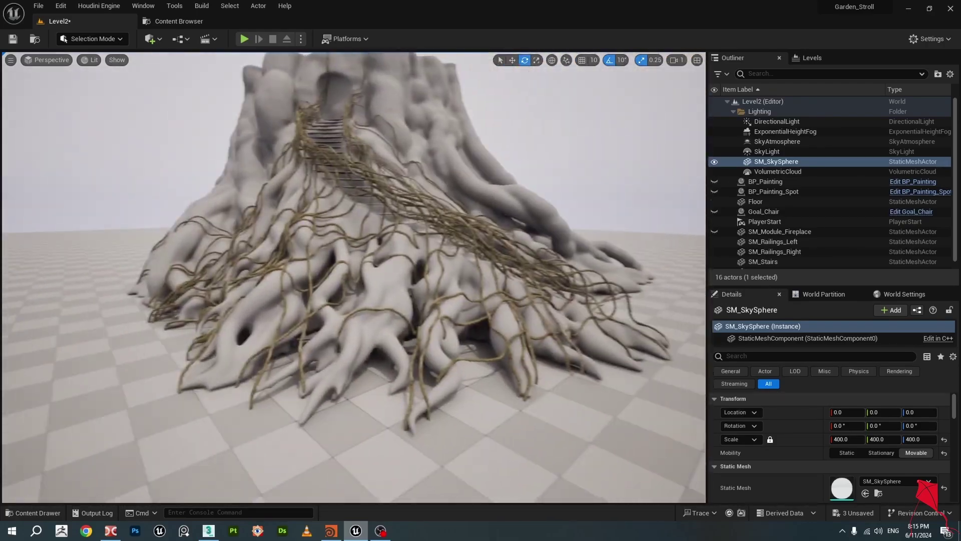
{"action": "key", "text": "w"}
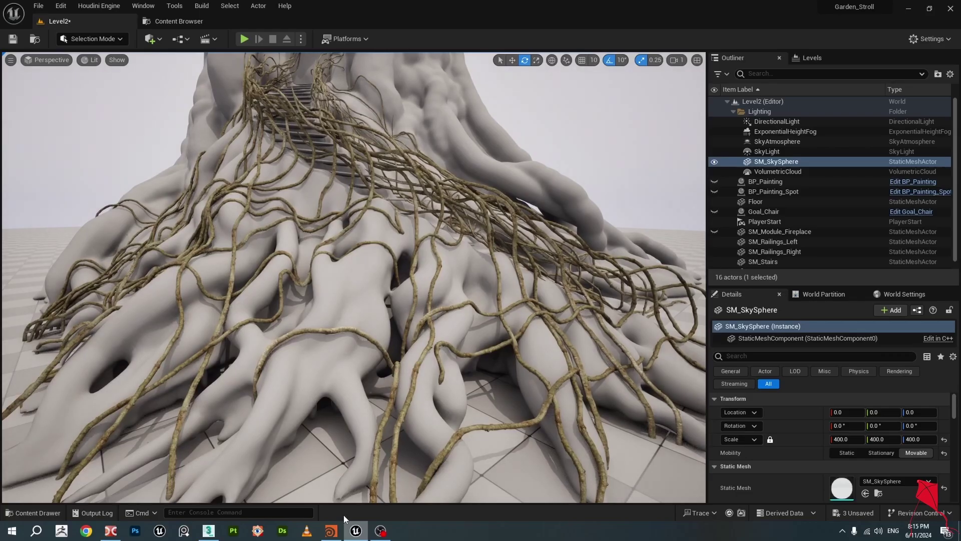
Switch to Houdini and display the OUT_Stairs_Curve null, with it selected, to view the staircase's guide curve.
{"action": "left_click", "coordinate": [332, 530]}
{"action": "scroll", "coordinate": [390, 280], "scroll_direction": "down", "scroll_amount": 2}
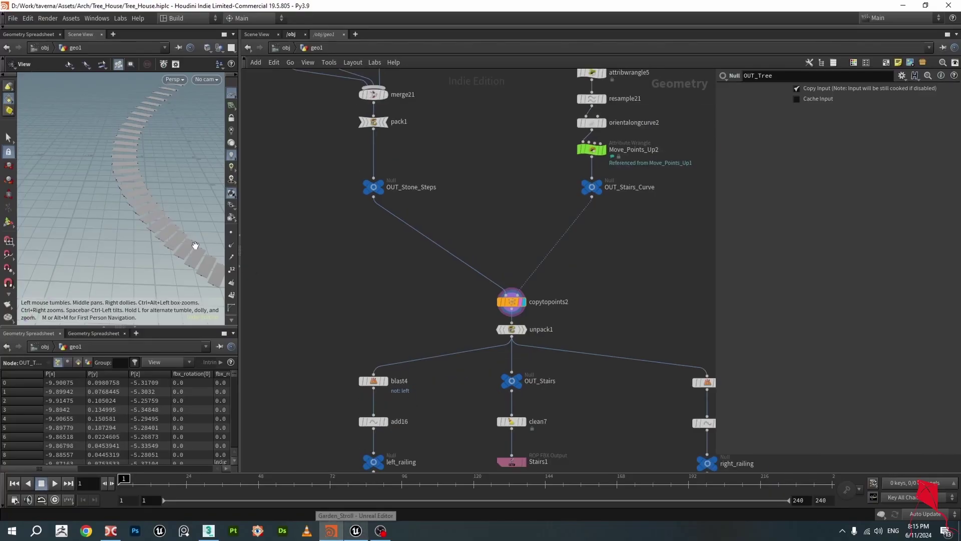
{"action": "left_click_drag", "start_coordinate": [195, 246], "coordinate": [185, 218]}
{"action": "middle_click_drag", "start_coordinate": [535, 199], "coordinate": [465, 246]}
{"action": "scroll", "coordinate": [516, 250], "scroll_direction": "up", "scroll_amount": 2}
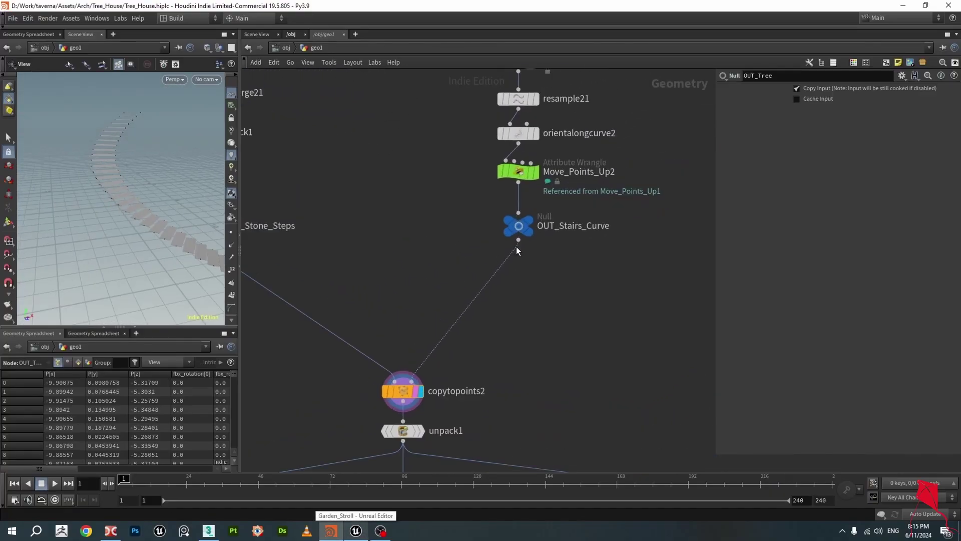
{"action": "mouse_move", "coordinate": [538, 237]}
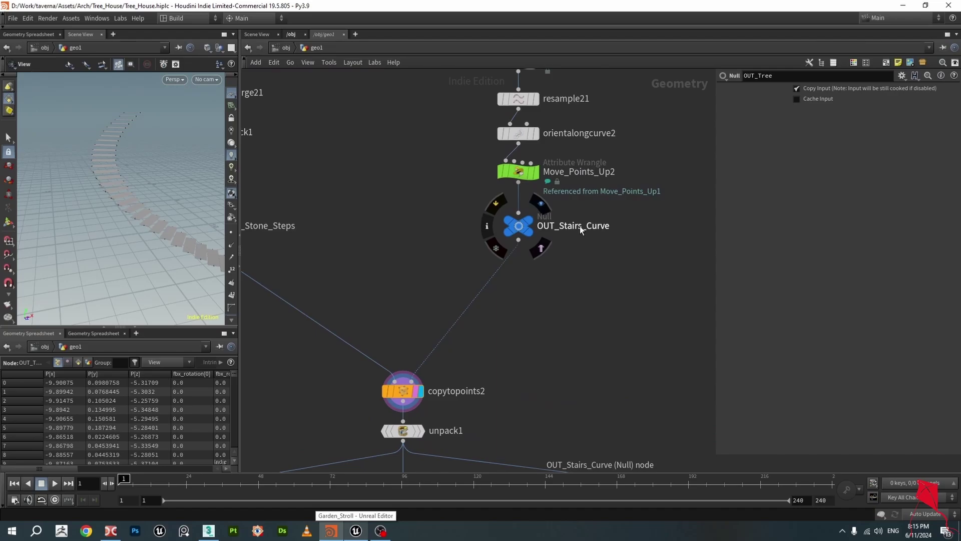
{"action": "left_click", "coordinate": [530, 219]}
{"action": "left_click", "coordinate": [528, 232]}
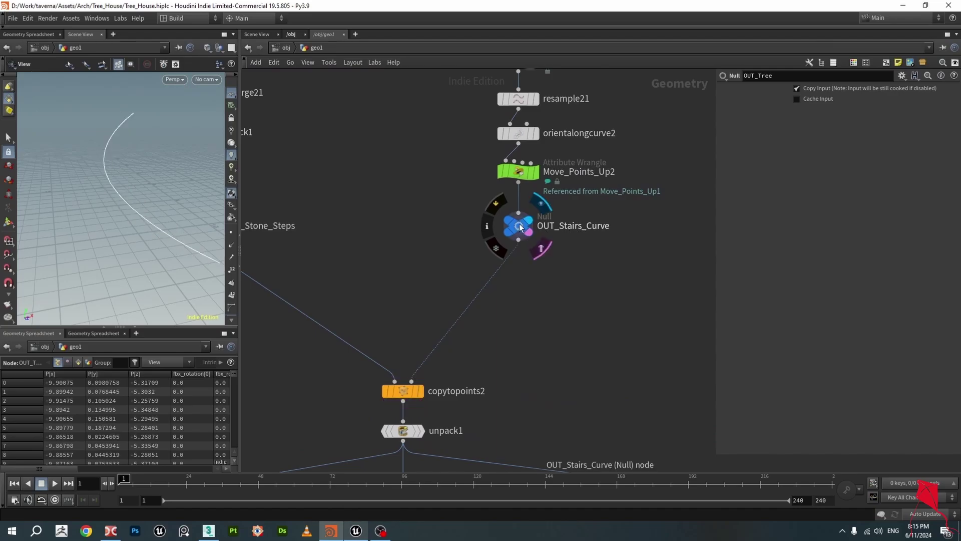
{"action": "left_click", "coordinate": [521, 228]}
{"action": "left_click_drag", "start_coordinate": [179, 206], "coordinate": [155, 235]}
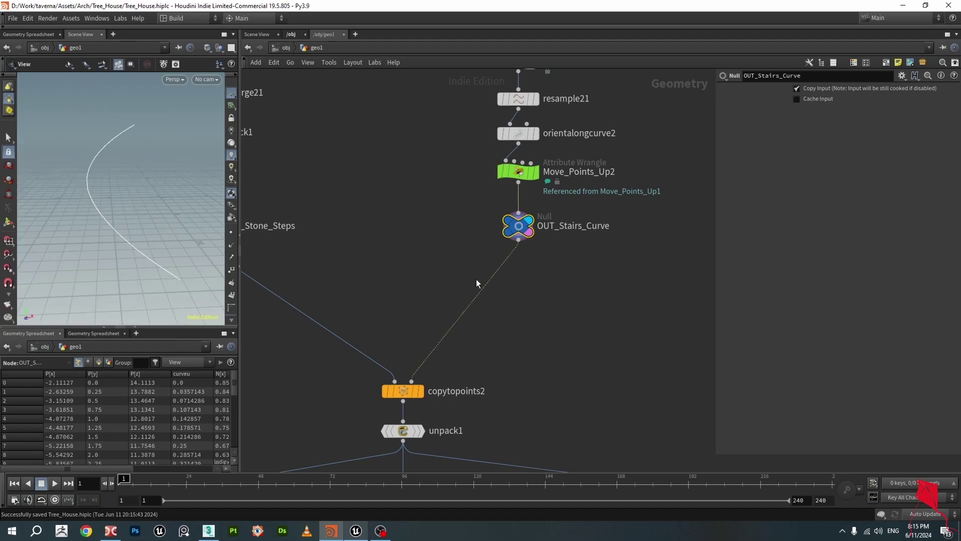
Examine the node chains feeding OUT_Stone_Steps and OUT_Stairs_Curve, and view the stairs curve from several angles.
{"action": "scroll", "coordinate": [481, 281], "scroll_direction": "down", "scroll_amount": 5}
{"action": "middle_click_drag", "start_coordinate": [616, 172], "coordinate": [616, 302]}
{"action": "scroll", "coordinate": [659, 275], "scroll_direction": "up", "scroll_amount": 1}
{"action": "scroll", "coordinate": [659, 275], "scroll_direction": "down", "scroll_amount": 1}
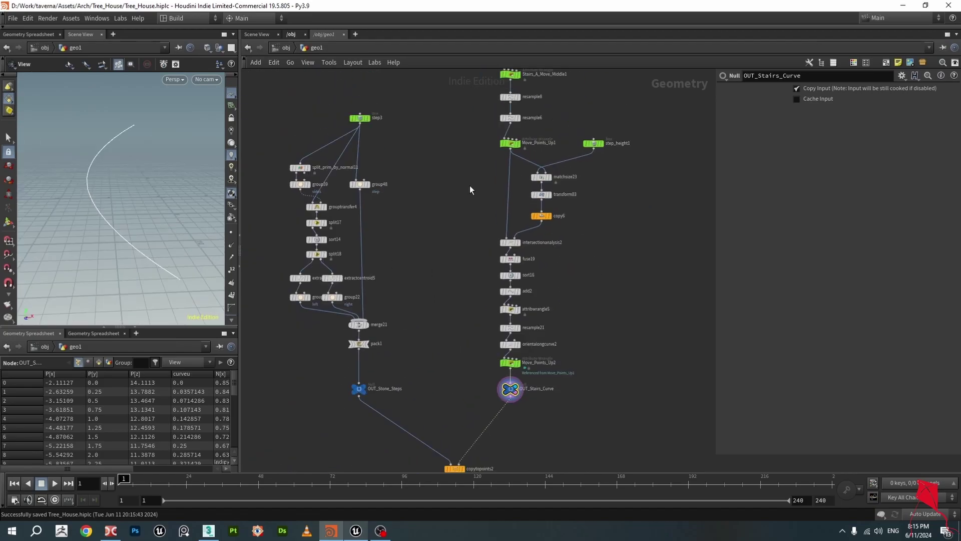
{"action": "middle_click_drag", "start_coordinate": [465, 197], "coordinate": [455, 266]}
{"action": "scroll", "coordinate": [484, 291], "scroll_direction": "up", "scroll_amount": 4}
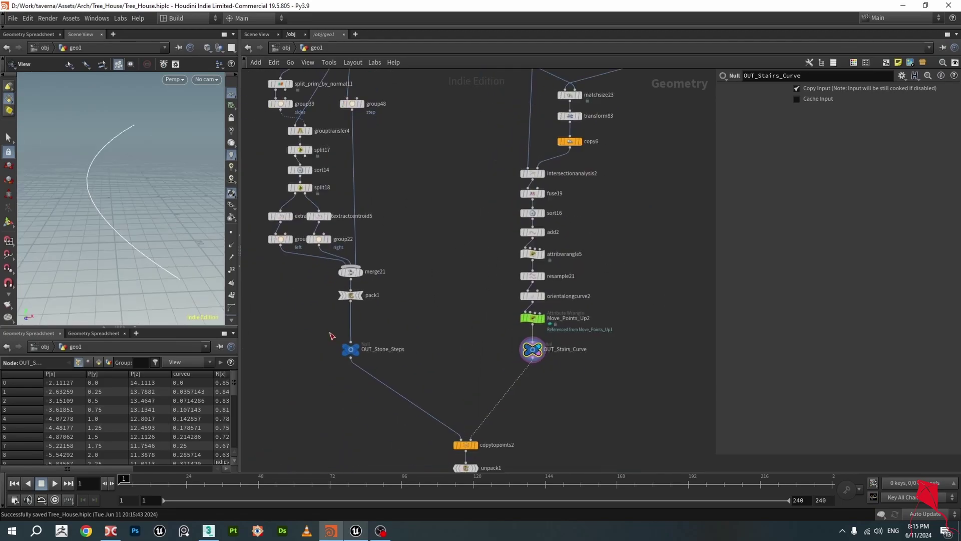
{"action": "left_click_drag", "start_coordinate": [145, 230], "coordinate": [183, 234]}
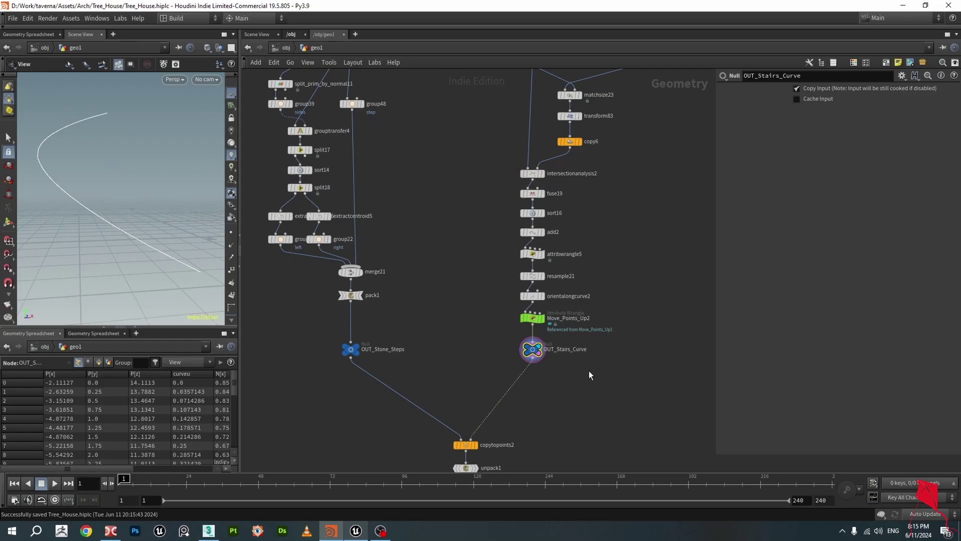
{"action": "middle_click_drag", "start_coordinate": [469, 335], "coordinate": [495, 295]}
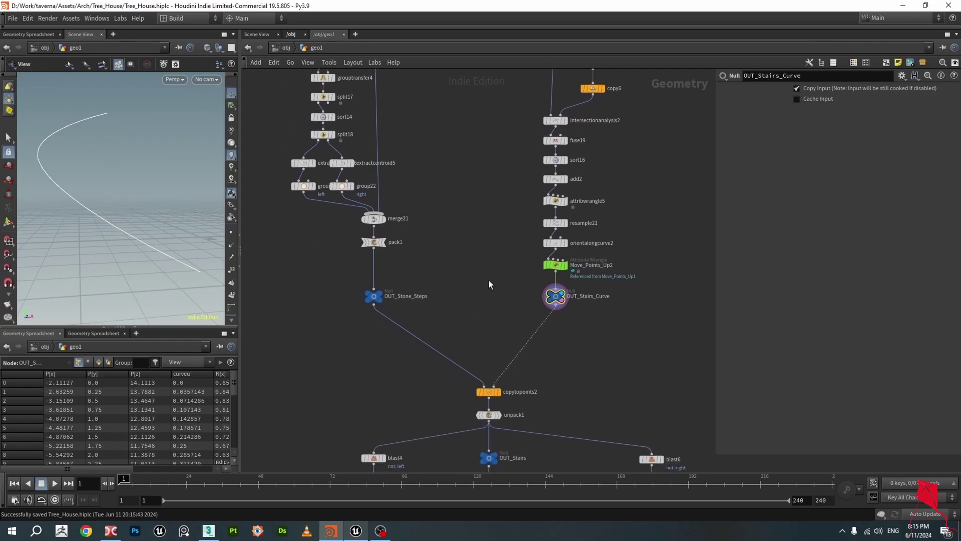
{"action": "left_click_drag", "start_coordinate": [222, 272], "coordinate": [154, 271]}
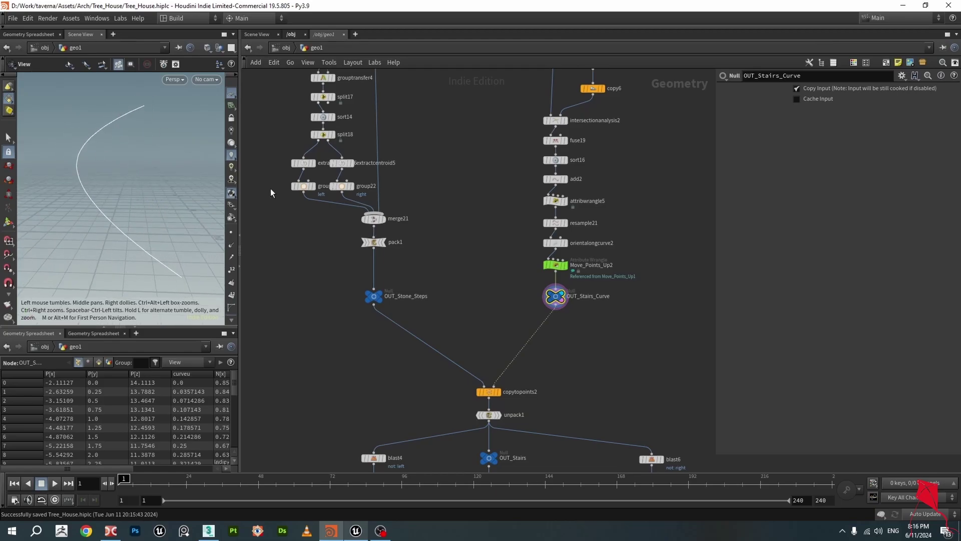
Display the OUT_Tree null and inspect the staircase area on the imported tree mesh.
{"action": "middle_click_drag", "start_coordinate": [326, 269], "coordinate": [409, 330]}
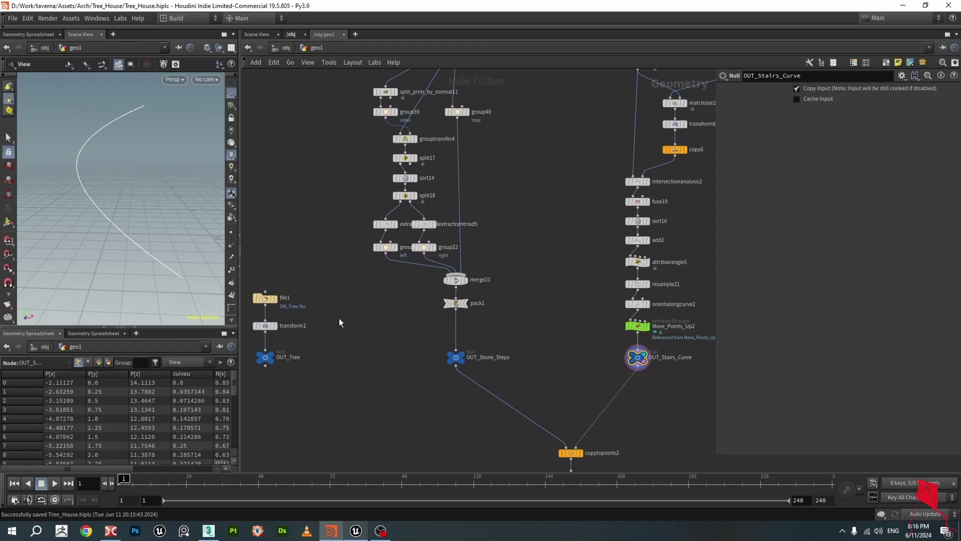
{"action": "middle_click_drag", "start_coordinate": [338, 323], "coordinate": [431, 314]}
{"action": "scroll", "coordinate": [431, 314], "scroll_direction": "up", "scroll_amount": 3}
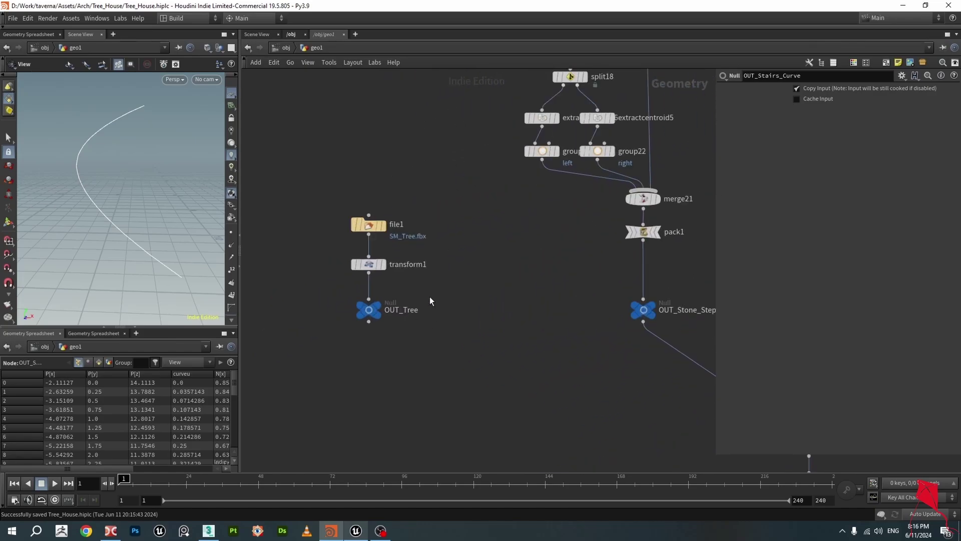
{"action": "left_click", "coordinate": [376, 309]}
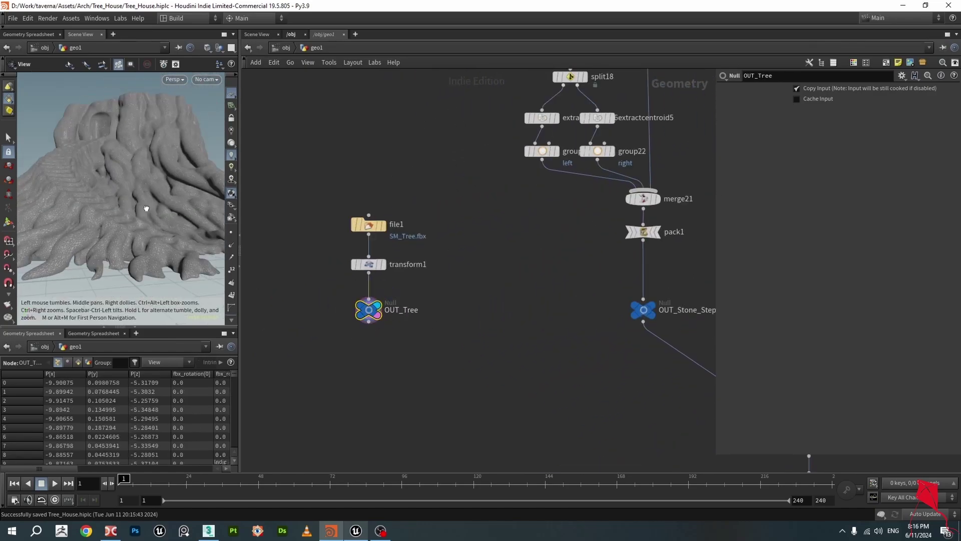
{"action": "scroll", "coordinate": [146, 209], "scroll_direction": "up", "scroll_amount": 4}
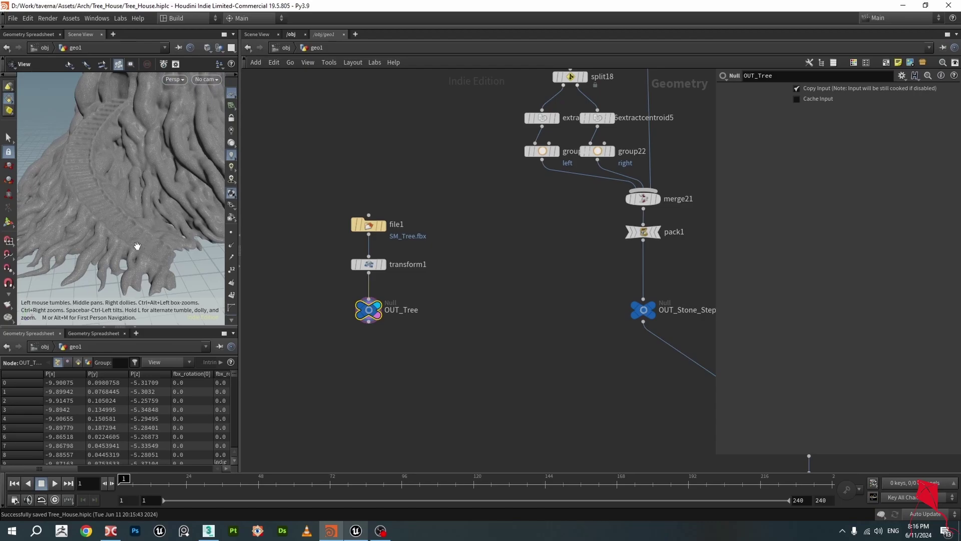
{"action": "scroll", "coordinate": [149, 256], "scroll_direction": "up", "scroll_amount": 5}
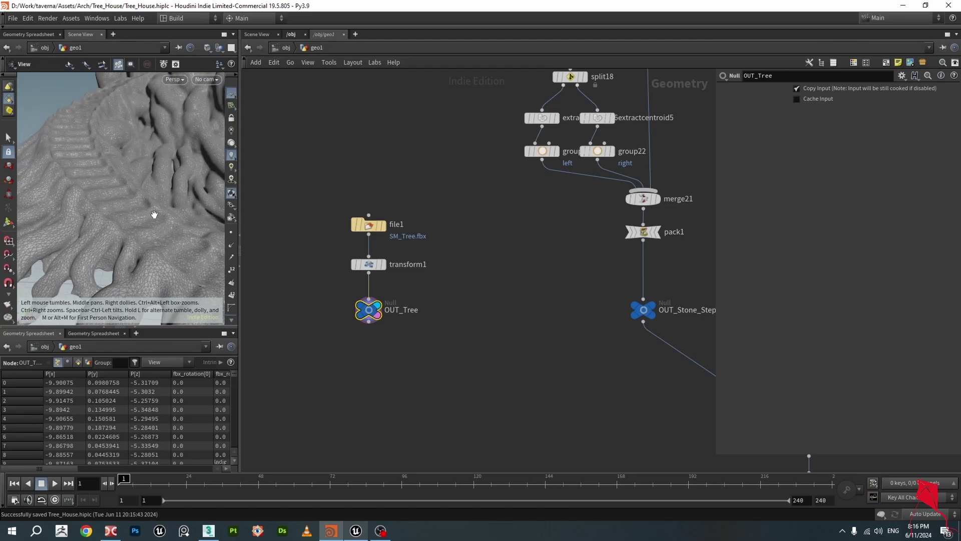
{"action": "left_click_drag", "start_coordinate": [153, 217], "coordinate": [128, 217]}
{"action": "scroll", "coordinate": [156, 230], "scroll_direction": "down", "scroll_amount": 4}
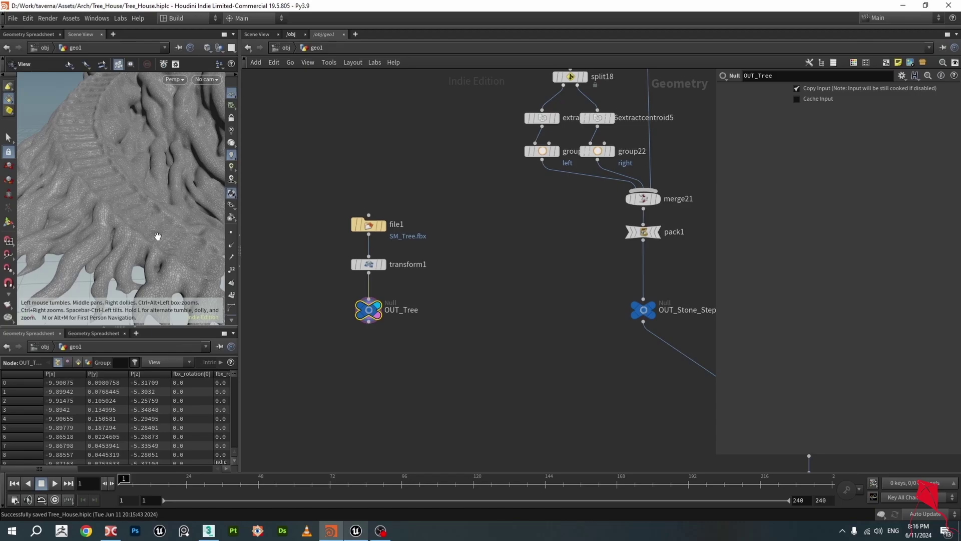
{"action": "left_click_drag", "start_coordinate": [158, 236], "coordinate": [196, 242]}
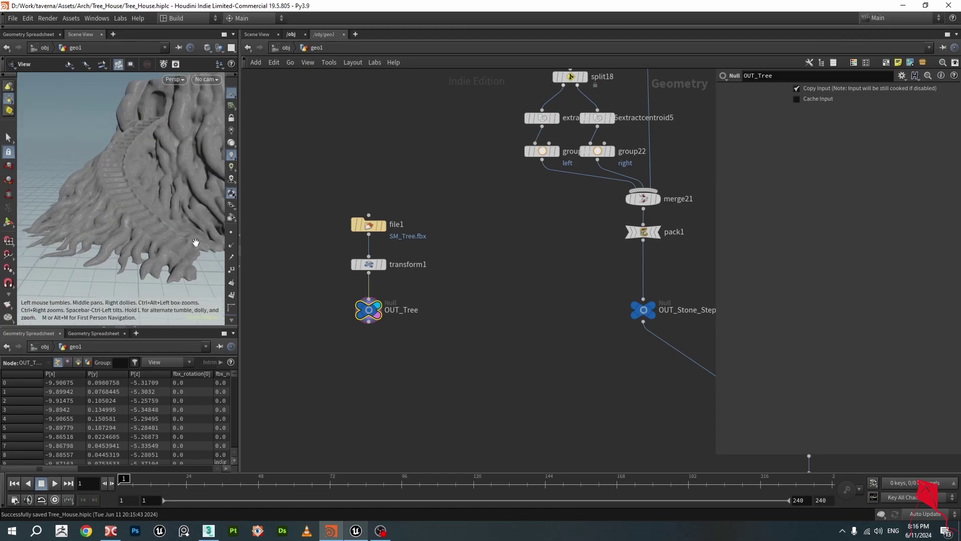
Display the OUT_Stairs_Curve null again and show its points along the curve.
{"action": "middle_click_drag", "start_coordinate": [638, 355], "coordinate": [345, 299]}
{"action": "scroll", "coordinate": [632, 275], "scroll_direction": "up", "scroll_amount": 1}
{"action": "left_click", "coordinate": [616, 244]}
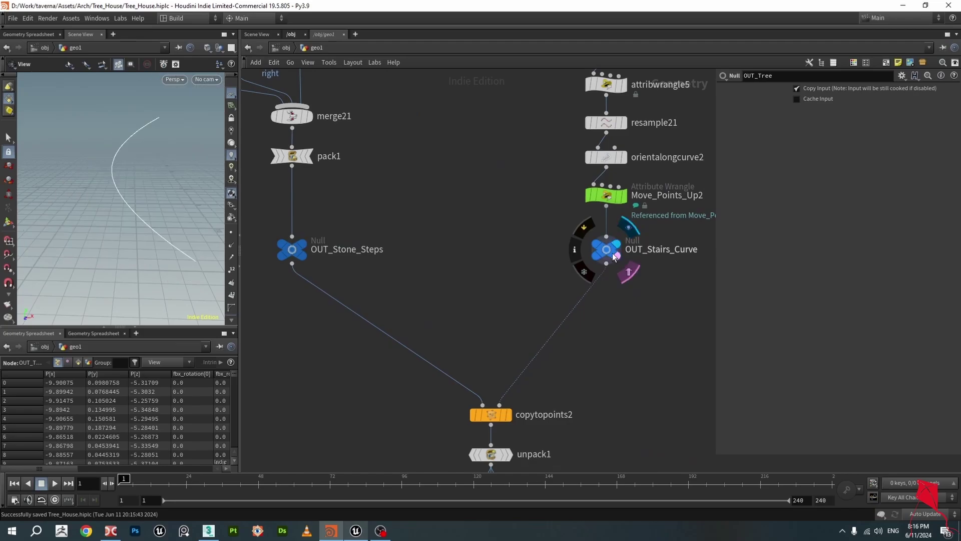
{"action": "left_click", "coordinate": [612, 253]}
{"action": "left_click_drag", "start_coordinate": [200, 241], "coordinate": [114, 206]}
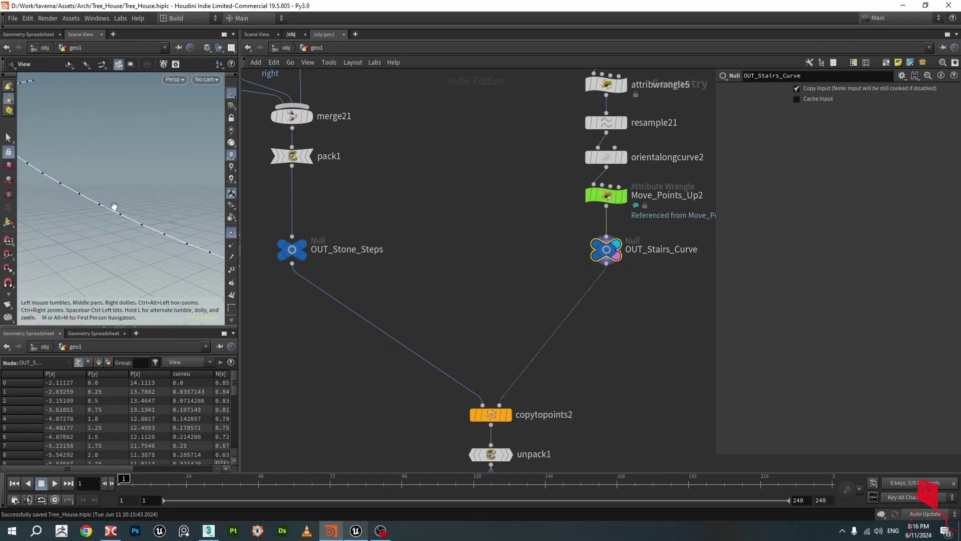
{"action": "mouse_move", "coordinate": [163, 235]}
{"action": "left_mouse_down"}
{"action": "mouse_move", "coordinate": [129, 244]}
{"action": "mouse_move", "coordinate": [129, 233]}
{"action": "mouse_move", "coordinate": [155, 228]}
{"action": "left_mouse_up"}
{"action": "scroll", "coordinate": [282, 292], "scroll_direction": "down", "scroll_amount": 2}
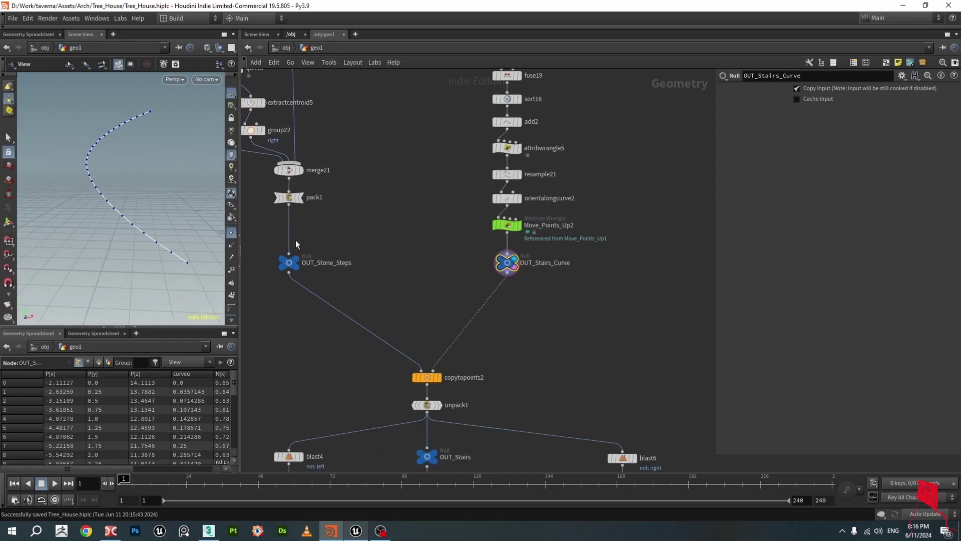
Select and display the step3 box that starts the stone steps chain, and frame it in the 3D view.
{"action": "middle_click_drag", "start_coordinate": [335, 161], "coordinate": [443, 278]}
{"action": "mouse_move", "coordinate": [446, 146]}
{"action": "middle_mouse_down"}
{"action": "mouse_move", "coordinate": [475, 260]}
{"action": "mouse_move", "coordinate": [467, 313]}
{"action": "middle_mouse_up"}
{"action": "scroll", "coordinate": [435, 186], "scroll_direction": "up", "scroll_amount": 3}
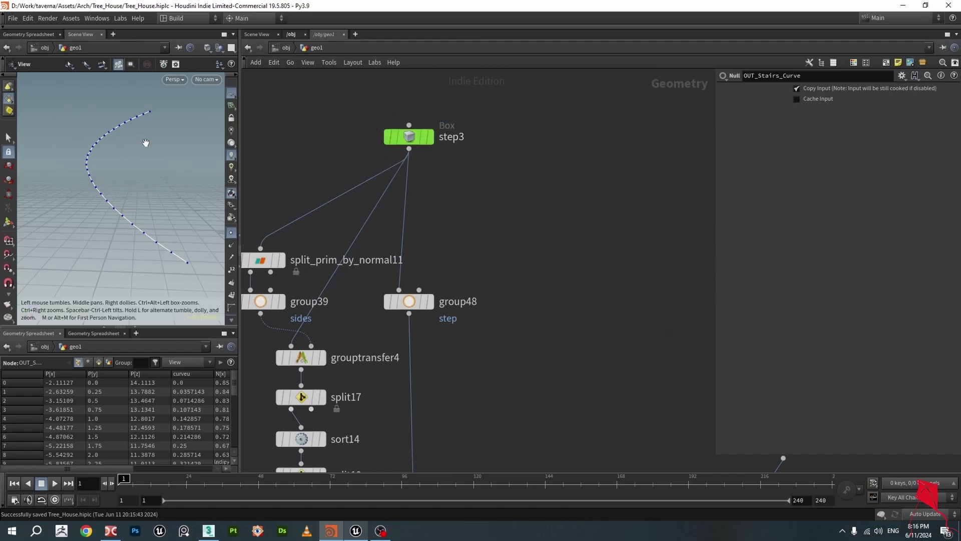
{"action": "left_click", "coordinate": [431, 137]}
{"action": "left_click_drag", "start_coordinate": [133, 211], "coordinate": [156, 215]}
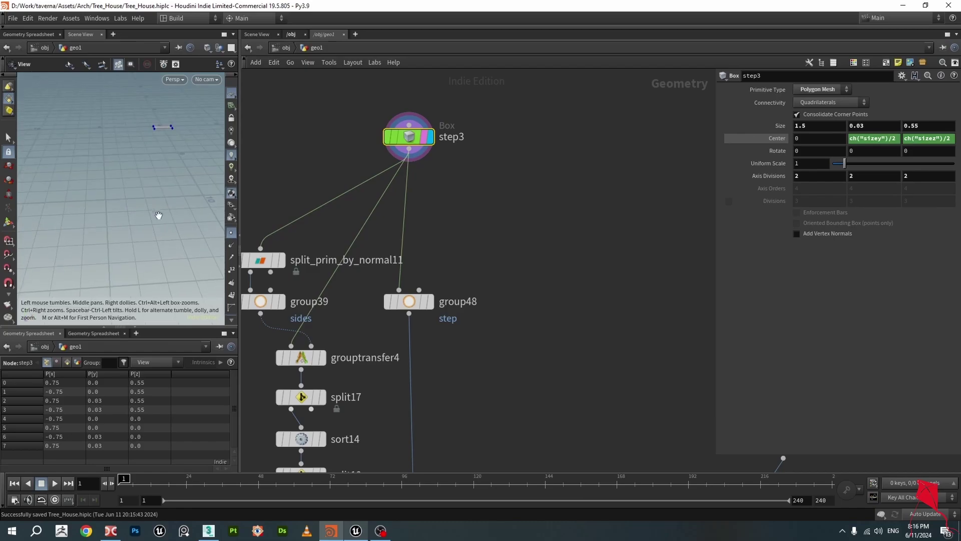
{"action": "key", "text": "g"}
{"action": "scroll", "coordinate": [152, 215], "scroll_direction": "up", "scroll_amount": 2}
{"action": "scroll", "coordinate": [152, 215], "scroll_direction": "down", "scroll_amount": 3}
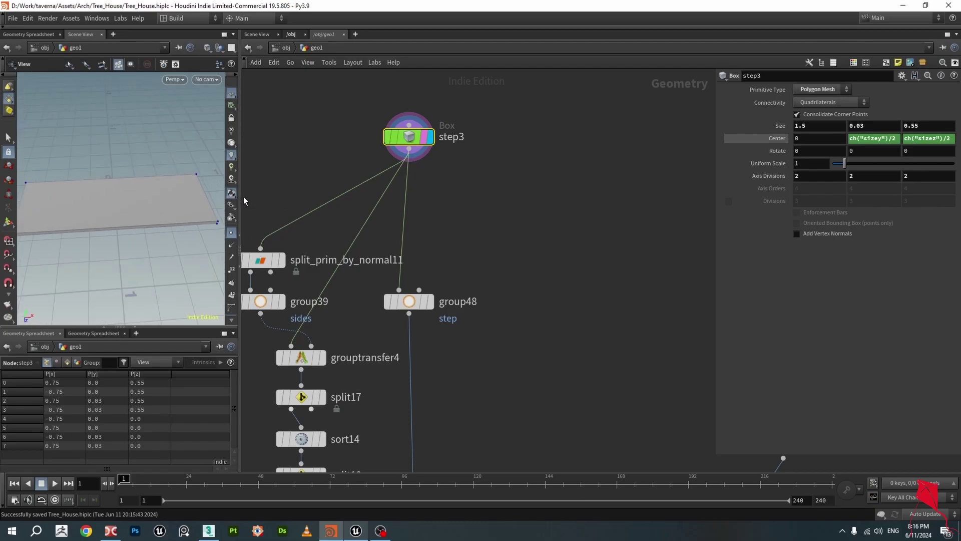
Widen the 3D viewport and examine the step3 box's flat slab shape alongside its size values.
{"action": "left_click_drag", "start_coordinate": [242, 200], "coordinate": [292, 196]}
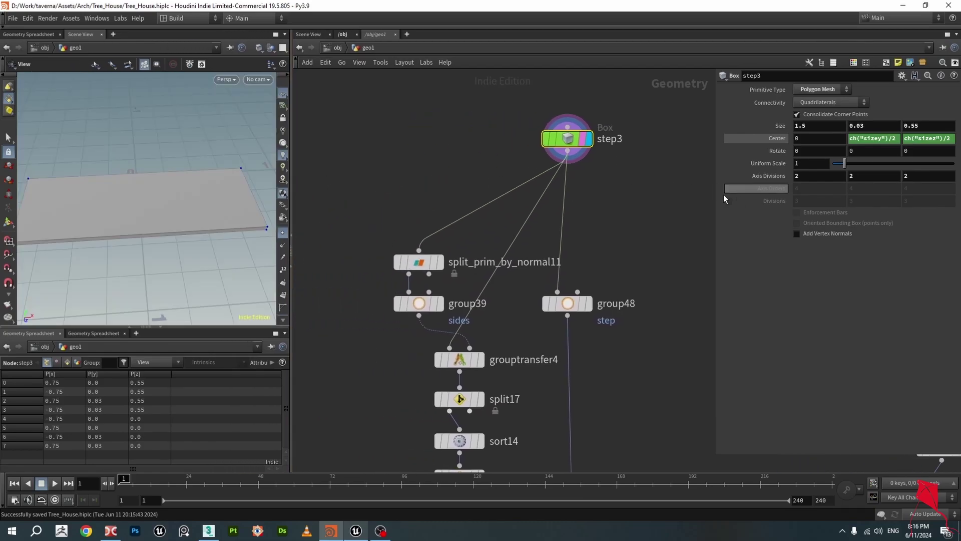
{"action": "left_click_drag", "start_coordinate": [129, 201], "coordinate": [136, 198]}
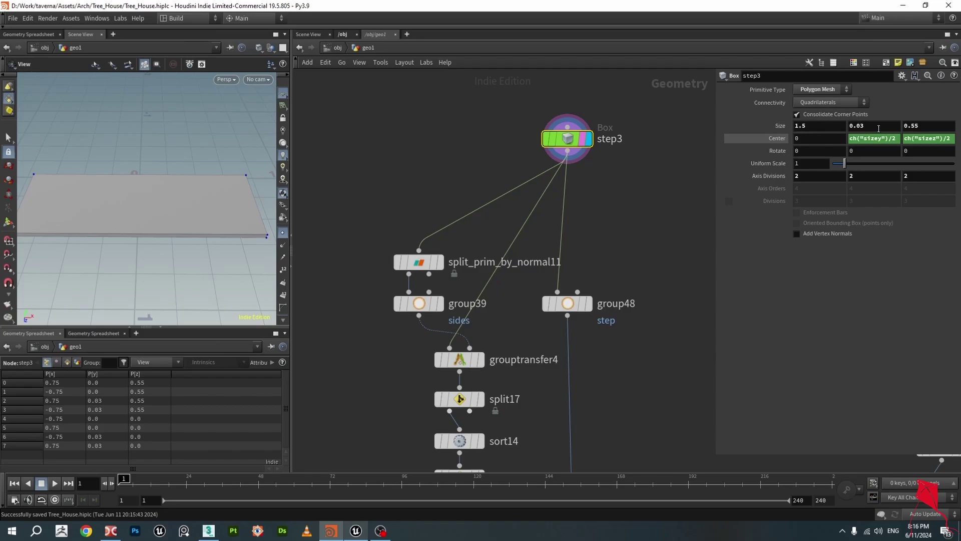
{"action": "left_click_drag", "start_coordinate": [231, 209], "coordinate": [216, 182]}
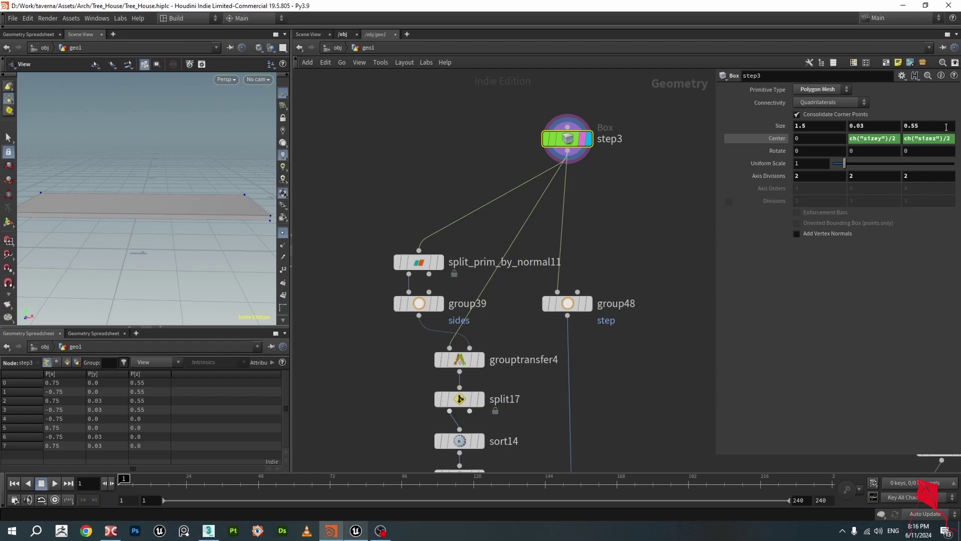
Widen the parameter area and inspect the step3 box's Size Y field and its Center Y expression.
{"action": "left_click_drag", "start_coordinate": [715, 208], "coordinate": [637, 208]}
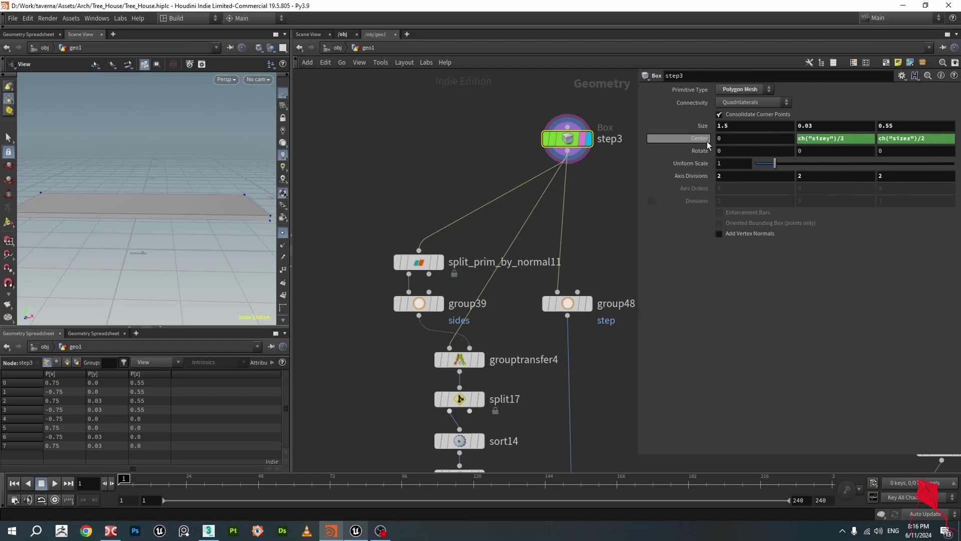
{"action": "right_click", "coordinate": [835, 129]}
{"action": "left_click", "coordinate": [861, 202]}
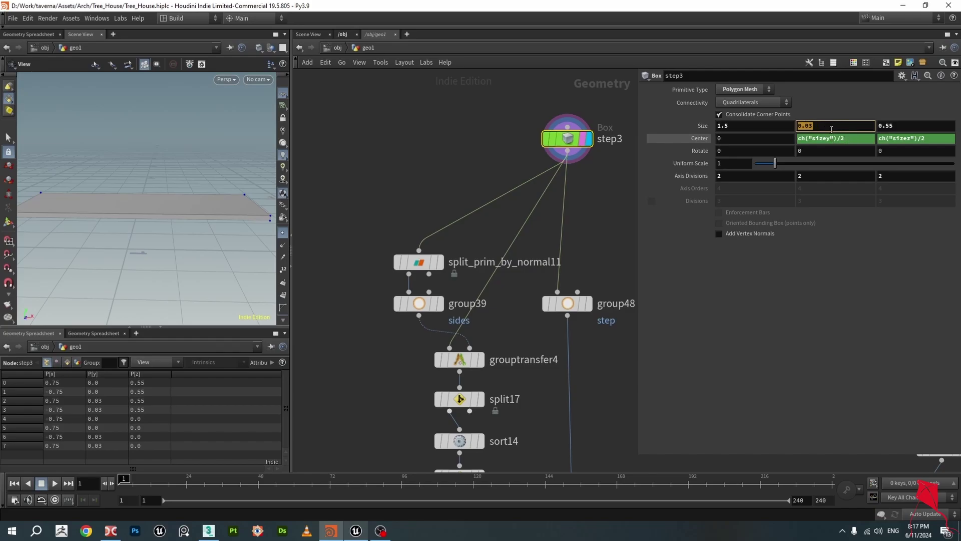
{"action": "left_click", "coordinate": [858, 140]}
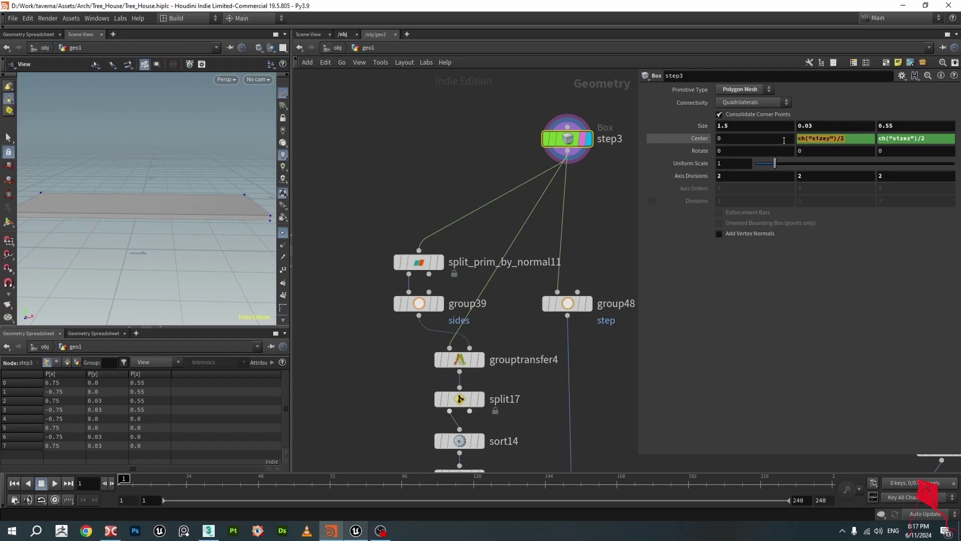
Check the Paste Relative References option for the step3 box's Center Y, and view the slab's underside edge-on against the grid.
{"action": "right_click", "coordinate": [858, 140]}
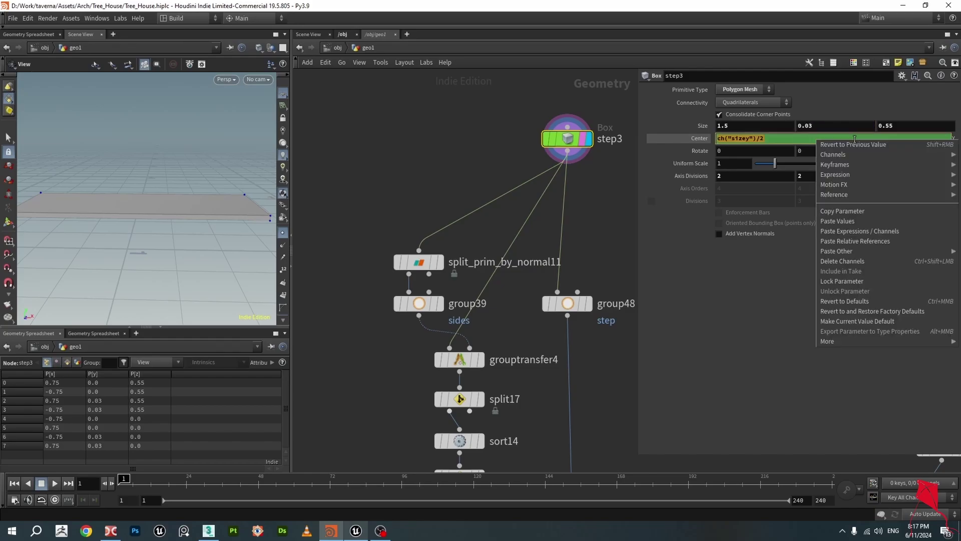
{"action": "left_click", "coordinate": [854, 242]}
{"action": "left_click", "coordinate": [807, 237]}
{"action": "left_click_drag", "start_coordinate": [250, 220], "coordinate": [238, 202]}
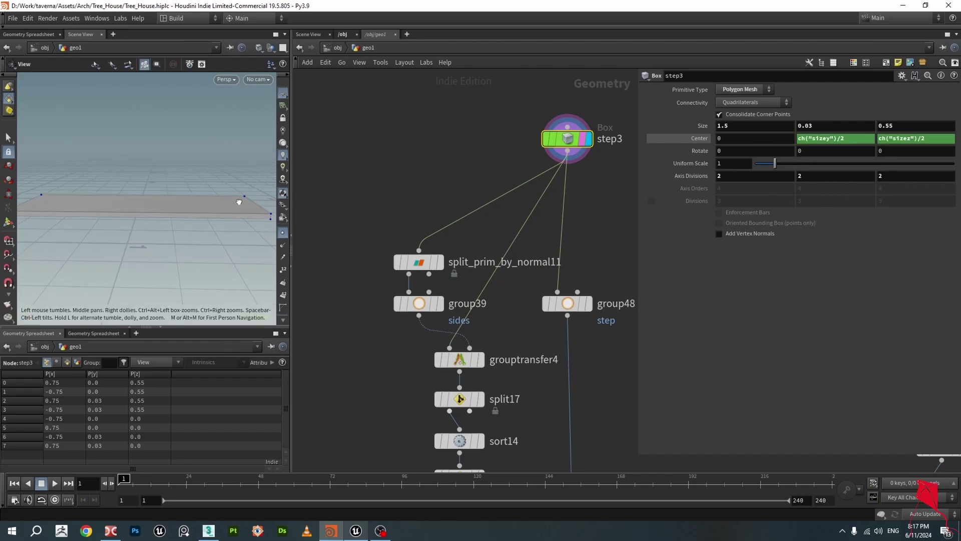
{"action": "right_click_drag", "start_coordinate": [238, 202], "coordinate": [148, 213]}
{"action": "left_click_drag", "start_coordinate": [149, 213], "coordinate": [121, 204]}
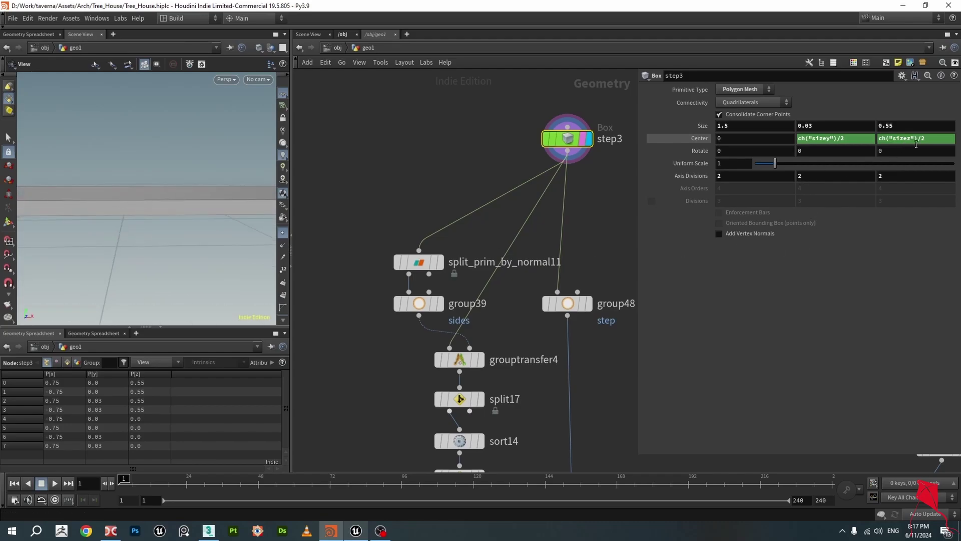
Examine the step3 slab from above and along its edges to see how Center Z places it relative to the origin.
{"action": "left_click_drag", "start_coordinate": [173, 215], "coordinate": [199, 234]}
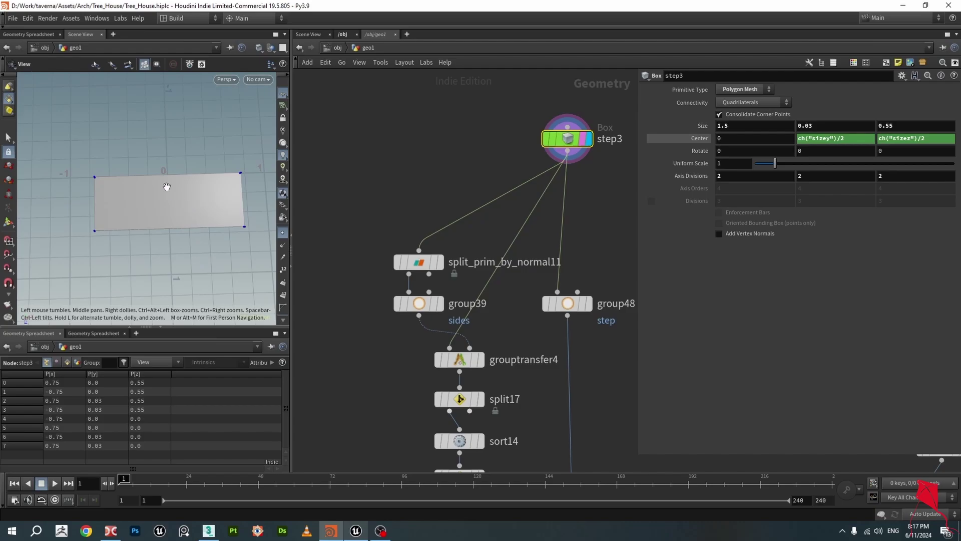
{"action": "scroll", "coordinate": [157, 205], "scroll_direction": "up", "scroll_amount": 3}
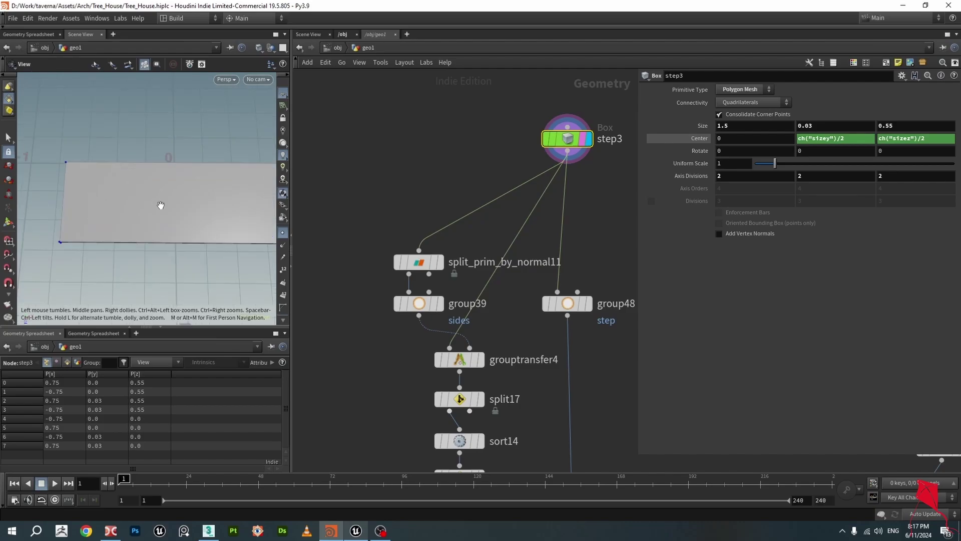
{"action": "scroll", "coordinate": [160, 216], "scroll_direction": "down", "scroll_amount": 3}
{"action": "middle_click_drag", "start_coordinate": [180, 235], "coordinate": [185, 205]}
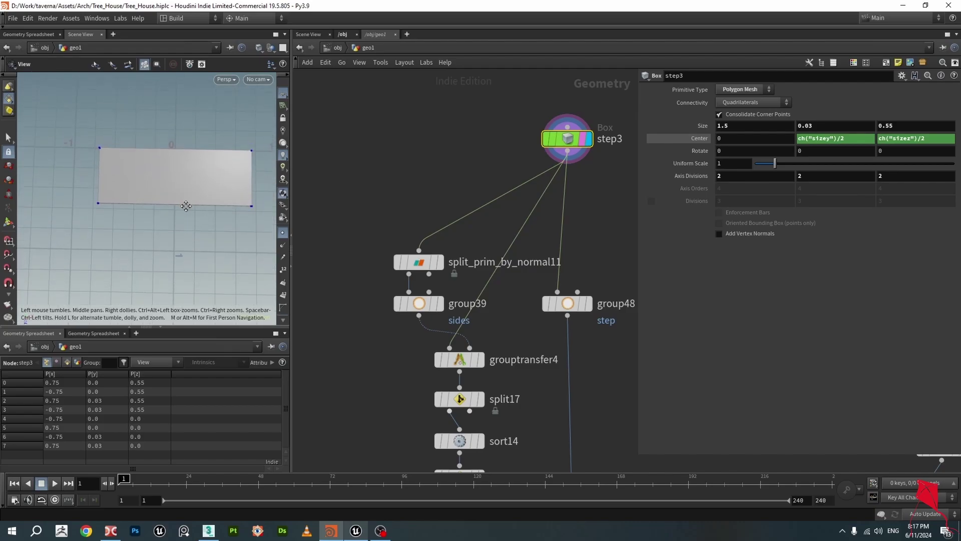
{"action": "scroll", "coordinate": [185, 204], "scroll_direction": "up", "scroll_amount": 2}
{"action": "mouse_move", "coordinate": [185, 203]}
{"action": "left_mouse_down"}
{"action": "mouse_move", "coordinate": [165, 197]}
{"action": "mouse_move", "coordinate": [171, 161]}
{"action": "mouse_move", "coordinate": [149, 206]}
{"action": "mouse_move", "coordinate": [169, 202]}
{"action": "left_mouse_up"}
{"action": "mouse_move", "coordinate": [82, 267]}
{"action": "left_mouse_down"}
{"action": "mouse_move", "coordinate": [187, 221]}
{"action": "mouse_move", "coordinate": [159, 178]}
{"action": "mouse_move", "coordinate": [227, 166]}
{"action": "mouse_move", "coordinate": [131, 165]}
{"action": "mouse_move", "coordinate": [56, 191]}
{"action": "mouse_move", "coordinate": [199, 181]}
{"action": "mouse_move", "coordinate": [195, 198]}
{"action": "mouse_move", "coordinate": [195, 182]}
{"action": "left_mouse_up"}
{"action": "scroll", "coordinate": [449, 164], "scroll_direction": "down", "scroll_amount": 1}
{"action": "scroll", "coordinate": [449, 164], "scroll_direction": "down", "scroll_amount": 1}
{"action": "left_click_drag", "start_coordinate": [143, 227], "coordinate": [151, 187]}
Select and display split_prim_by_normal11 and view the end faces it isolates from the box.
{"action": "left_click", "coordinate": [433, 235]}
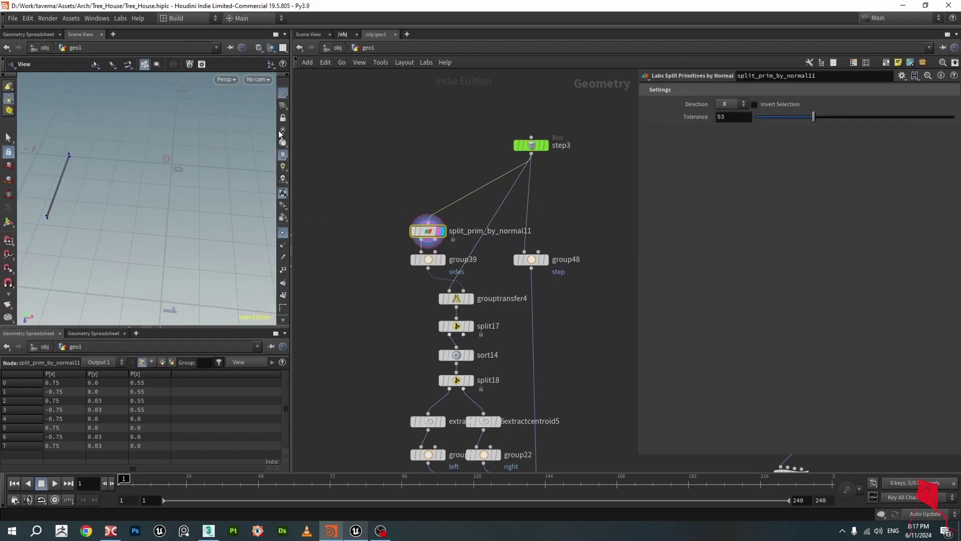
{"action": "left_click_drag", "start_coordinate": [201, 175], "coordinate": [152, 185]}
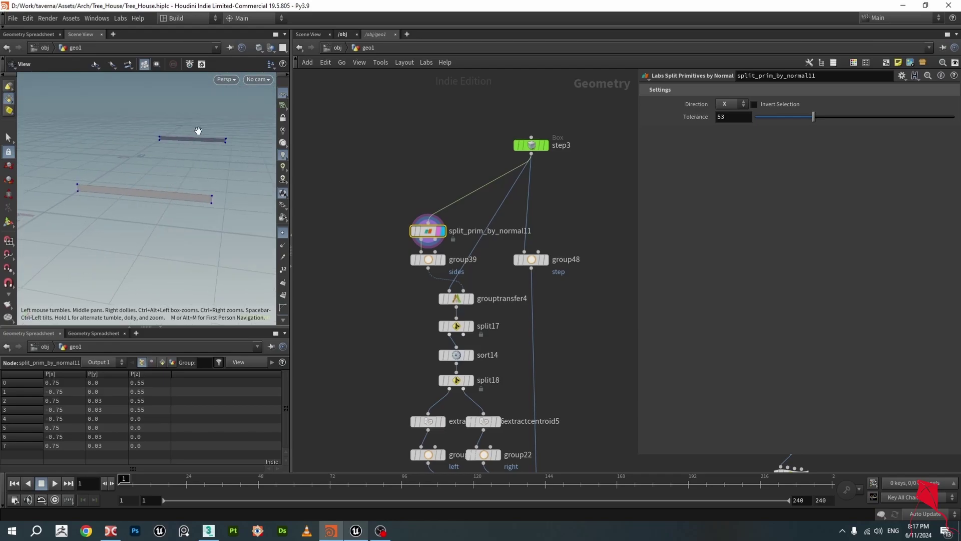
{"action": "left_click_drag", "start_coordinate": [208, 130], "coordinate": [220, 136]}
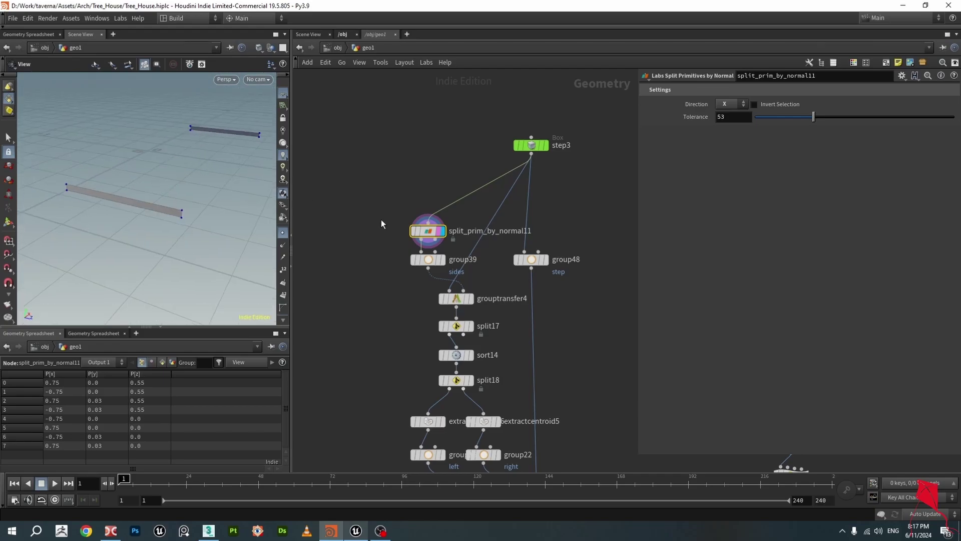
Select and display group39 and inspect its sides primitive group on the separated end faces.
{"action": "scroll", "coordinate": [462, 273], "scroll_direction": "up", "scroll_amount": 3}
{"action": "left_click", "coordinate": [433, 253]}
{"action": "left_click", "coordinate": [419, 253]}
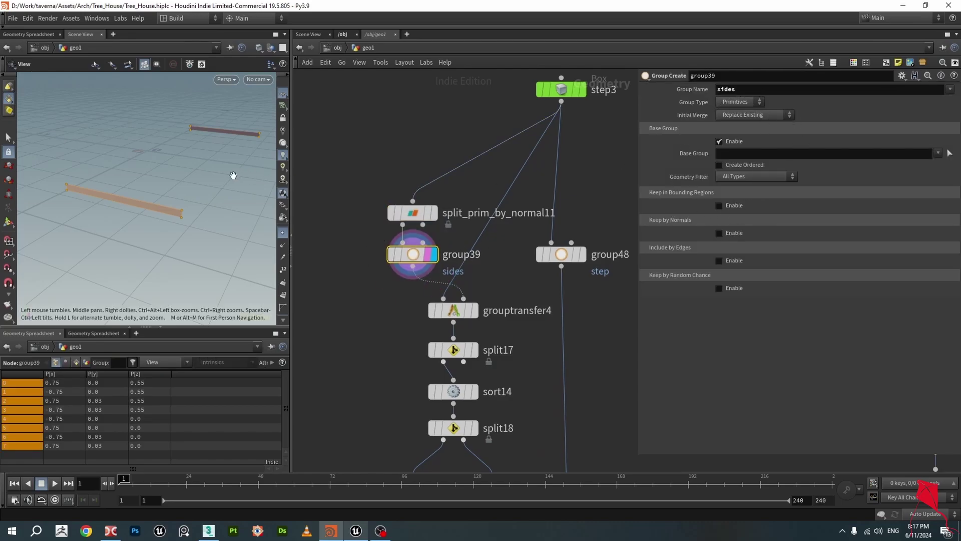
{"action": "scroll", "coordinate": [501, 286], "scroll_direction": "up", "scroll_amount": 3}
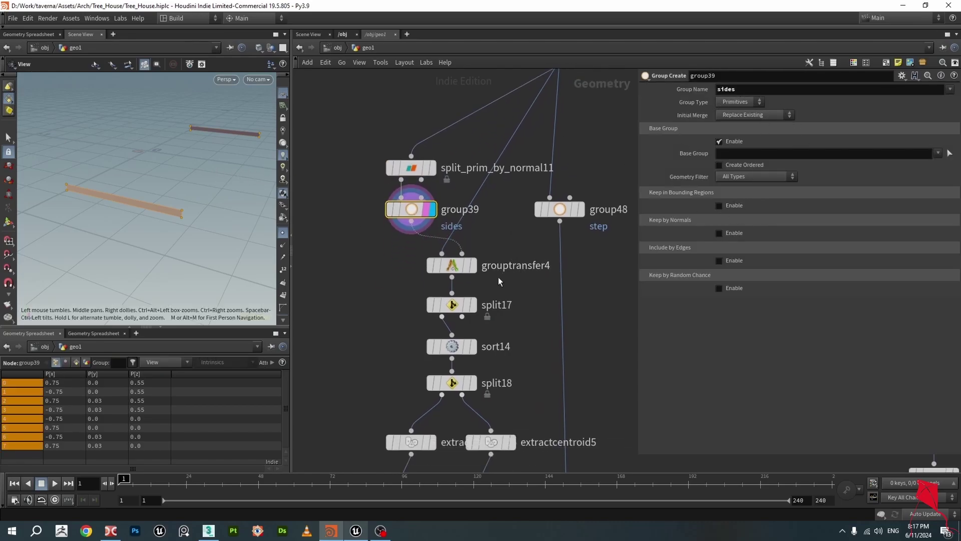
Display grouptransfer4, compare it with the group39 and step3 inputs, and inspect the sides group on the full box.
{"action": "left_click", "coordinate": [462, 261]}
{"action": "left_click", "coordinate": [437, 263]}
{"action": "scroll", "coordinate": [438, 262], "scroll_direction": "down", "scroll_amount": 3}
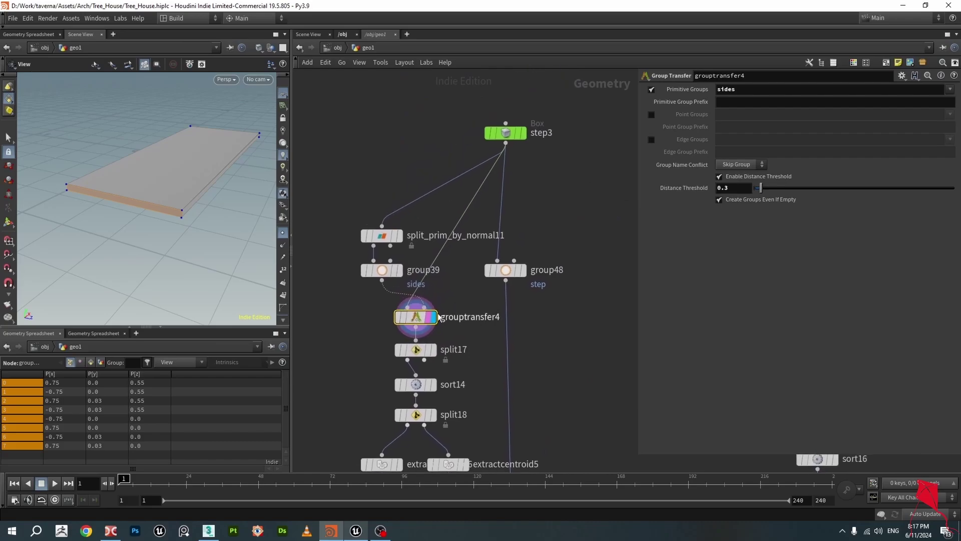
{"action": "left_click", "coordinate": [399, 270]}
{"action": "left_click", "coordinate": [521, 133]}
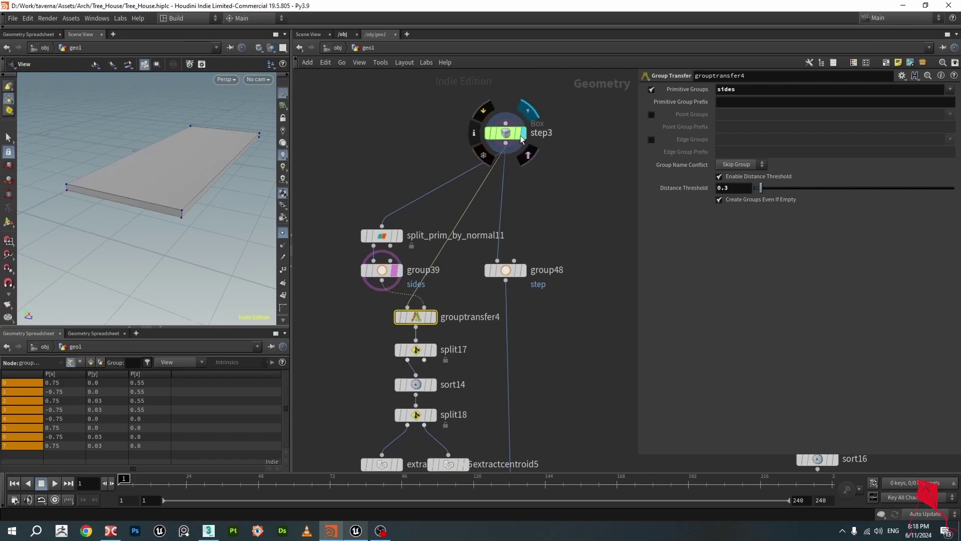
{"action": "left_click", "coordinate": [433, 320]}
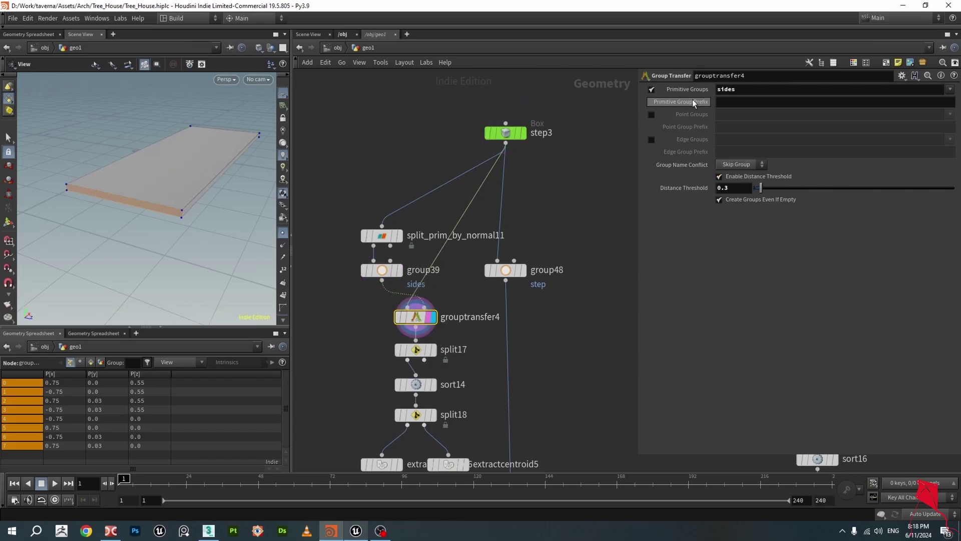
{"action": "left_click_drag", "start_coordinate": [215, 220], "coordinate": [248, 200]}
{"action": "scroll", "coordinate": [230, 206], "scroll_direction": "up", "scroll_amount": 3}
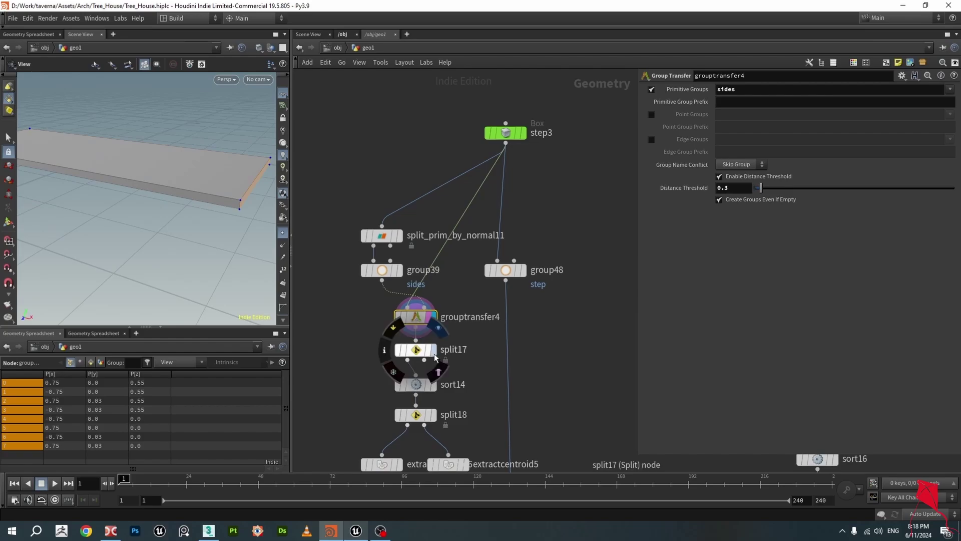
Select and display split17 and orbit around the end faces it separates using the sides group.
{"action": "left_click", "coordinate": [434, 350]}
{"action": "left_click", "coordinate": [418, 350]}
{"action": "left_click_drag", "start_coordinate": [172, 211], "coordinate": [195, 219]}
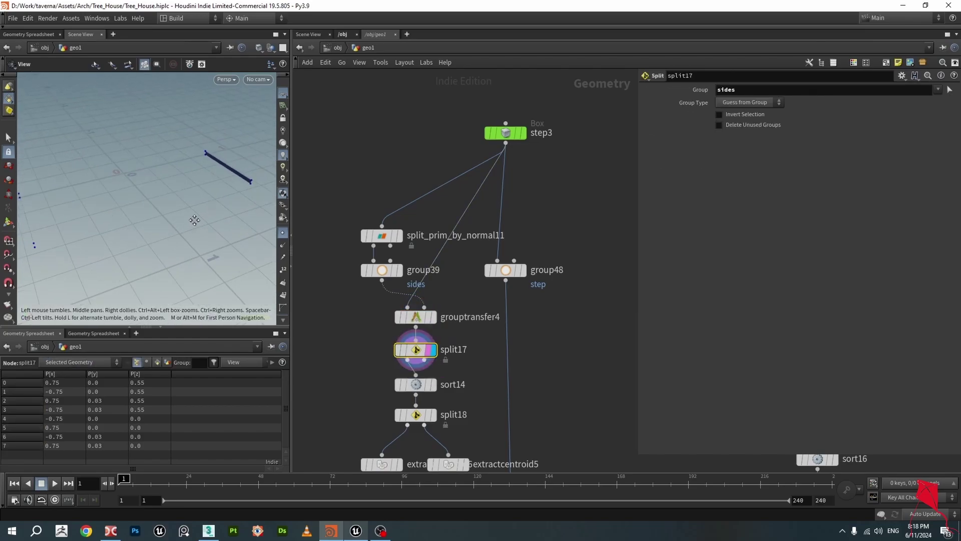
{"action": "middle_click_drag", "start_coordinate": [195, 219], "coordinate": [227, 199]}
{"action": "left_click_drag", "start_coordinate": [156, 224], "coordinate": [178, 212]}
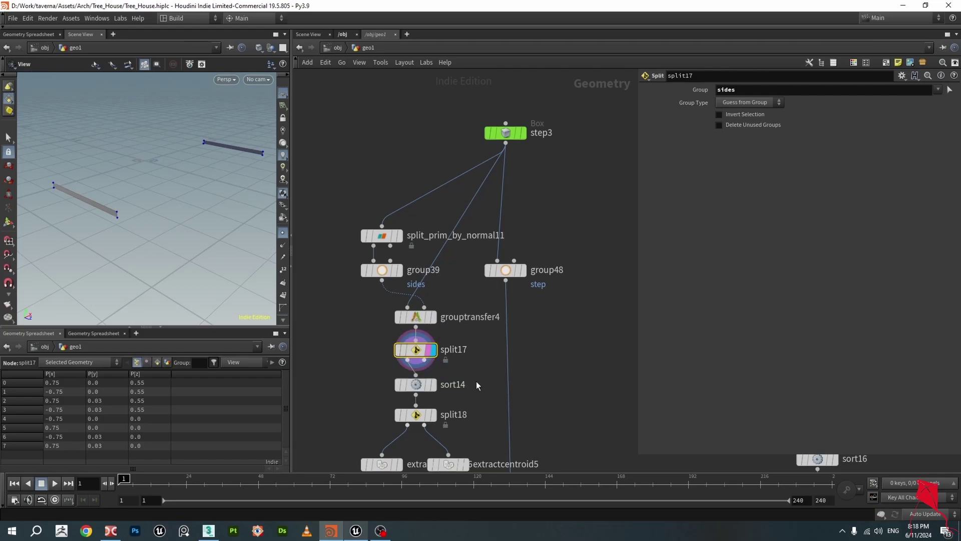
Compare split17's group setting with sort14's primitive sort setting, leaving sort14 displayed.
{"action": "middle_click_drag", "start_coordinate": [476, 384], "coordinate": [511, 303]}
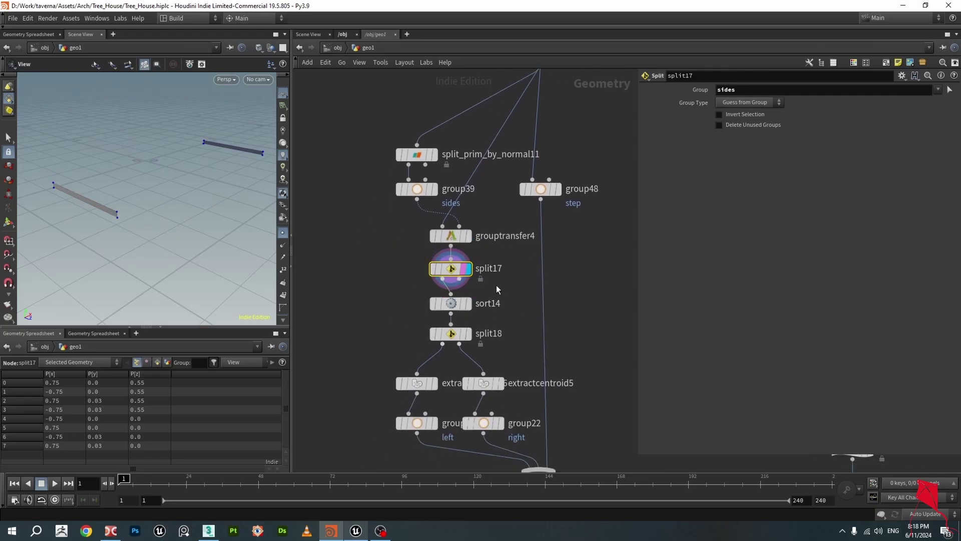
{"action": "left_click", "coordinate": [452, 305]}
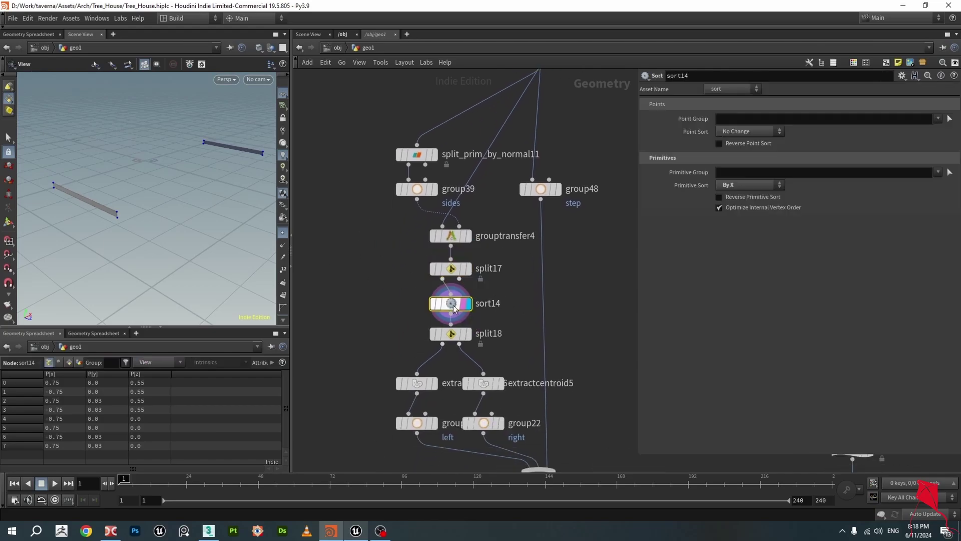
{"action": "left_click", "coordinate": [450, 268]}
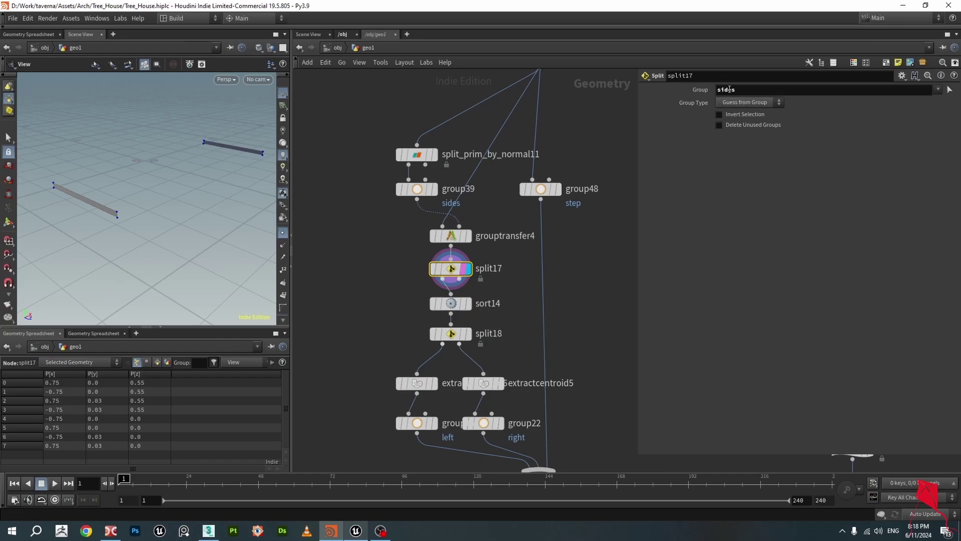
{"action": "left_click", "coordinate": [453, 304]}
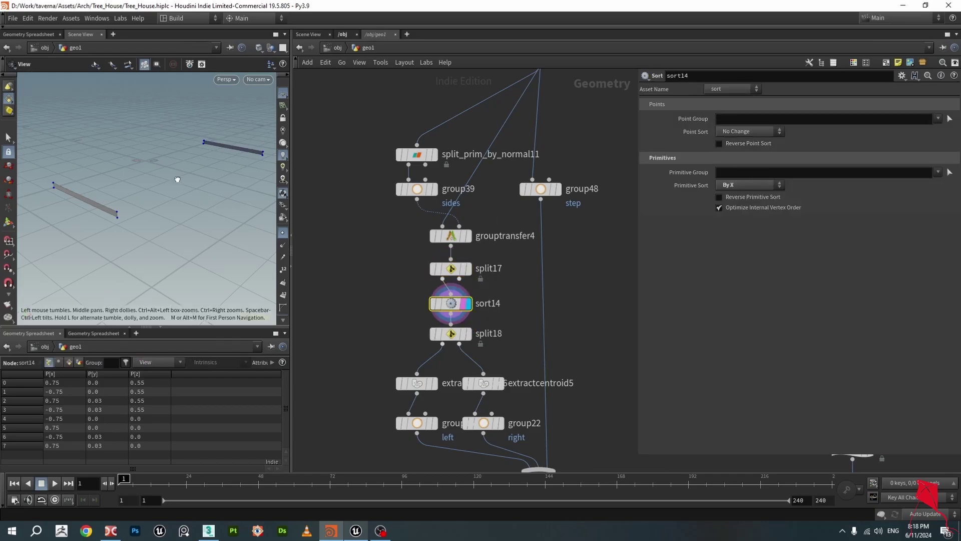
Turn on primitive numbers with point numbers off in the 3D view, and check the order of sort14's two end faces.
{"action": "left_click_drag", "start_coordinate": [178, 180], "coordinate": [221, 210]}
{"action": "left_click", "coordinate": [284, 272]}
{"action": "left_click_drag", "start_coordinate": [122, 236], "coordinate": [235, 197]}
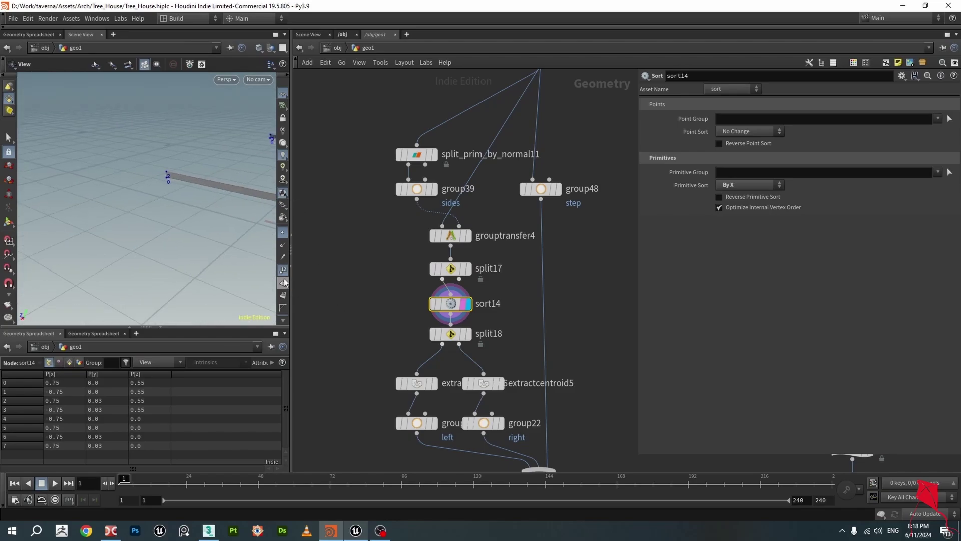
{"action": "scroll", "coordinate": [284, 269], "scroll_direction": "down", "scroll_amount": 2}
{"action": "left_click_drag", "start_coordinate": [193, 256], "coordinate": [242, 219]}
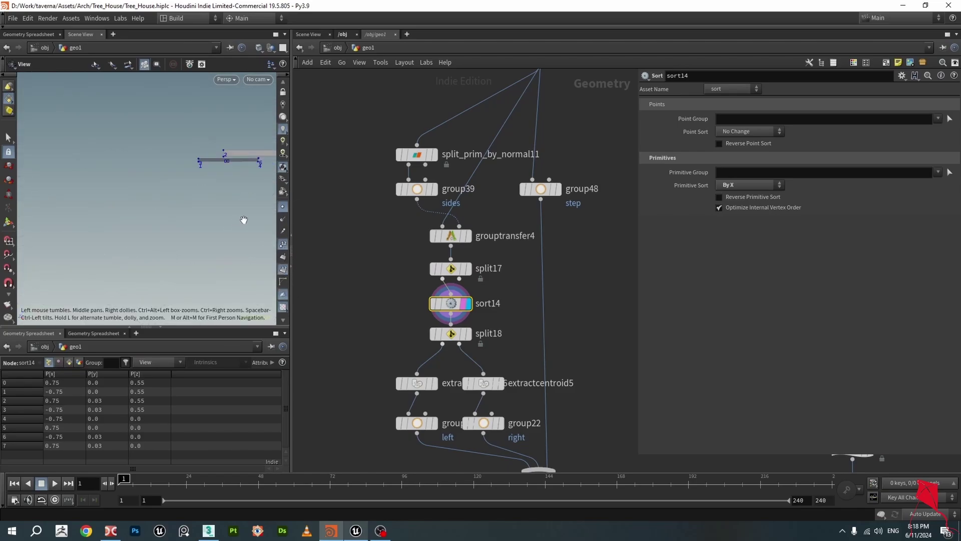
{"action": "left_click", "coordinate": [284, 243]}
{"action": "left_click_drag", "start_coordinate": [206, 176], "coordinate": [131, 225]}
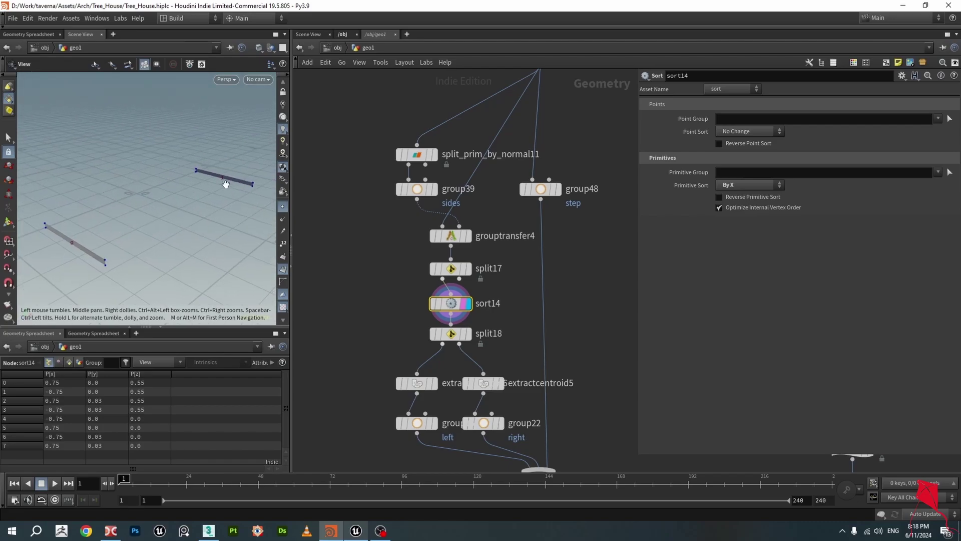
Select and display split18 and view the single end face it keeps.
{"action": "middle_click_drag", "start_coordinate": [394, 313], "coordinate": [428, 256]}
{"action": "scroll", "coordinate": [500, 278], "scroll_direction": "up", "scroll_amount": 1}
{"action": "left_click", "coordinate": [502, 276]}
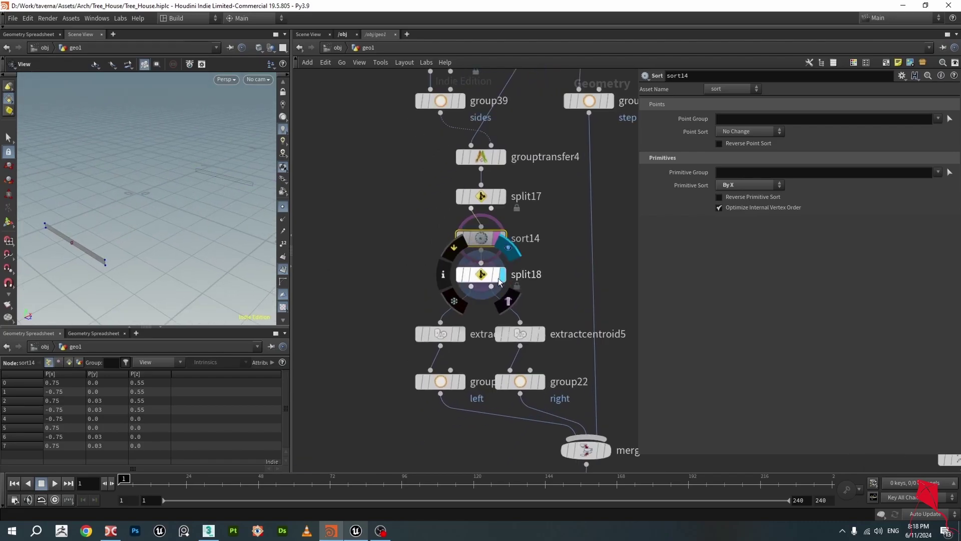
{"action": "left_click", "coordinate": [494, 278]}
{"action": "left_click", "coordinate": [485, 277]}
{"action": "left_click_drag", "start_coordinate": [176, 240], "coordinate": [127, 217]}
Review sort14's sort settings against split18's Group field, with the isolated end face in view.
{"action": "left_click", "coordinate": [480, 239]}
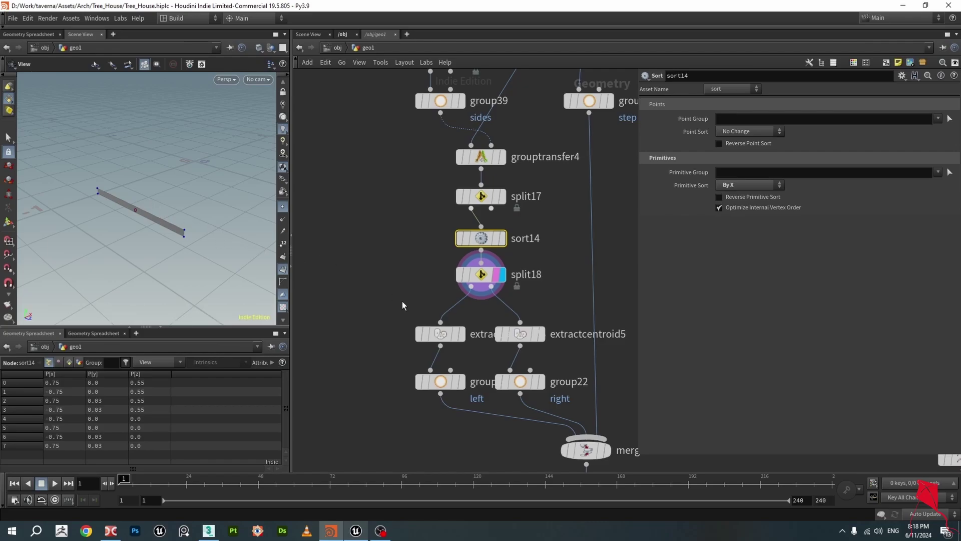
{"action": "left_click_drag", "start_coordinate": [168, 167], "coordinate": [209, 198]}
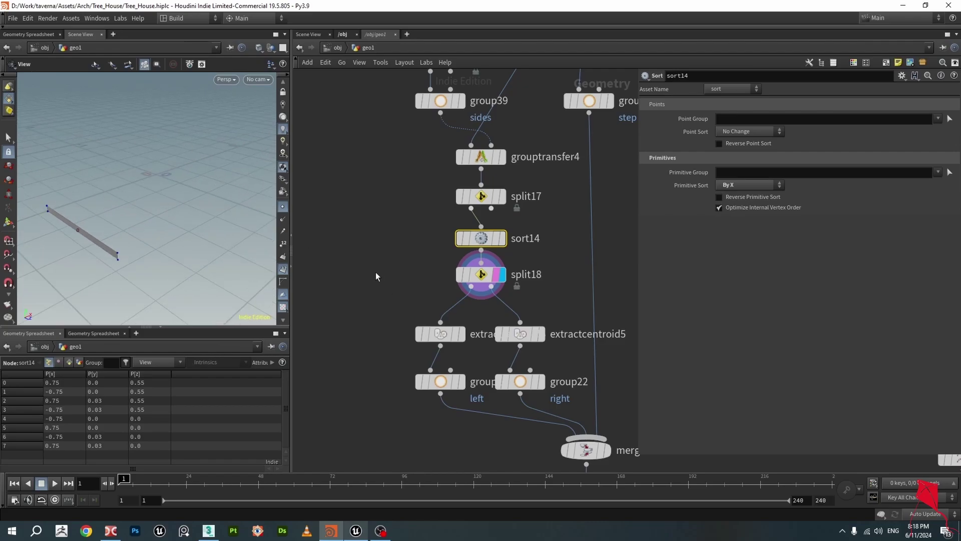
{"action": "middle_click_drag", "start_coordinate": [398, 303], "coordinate": [393, 255]}
{"action": "left_click", "coordinate": [475, 228]}
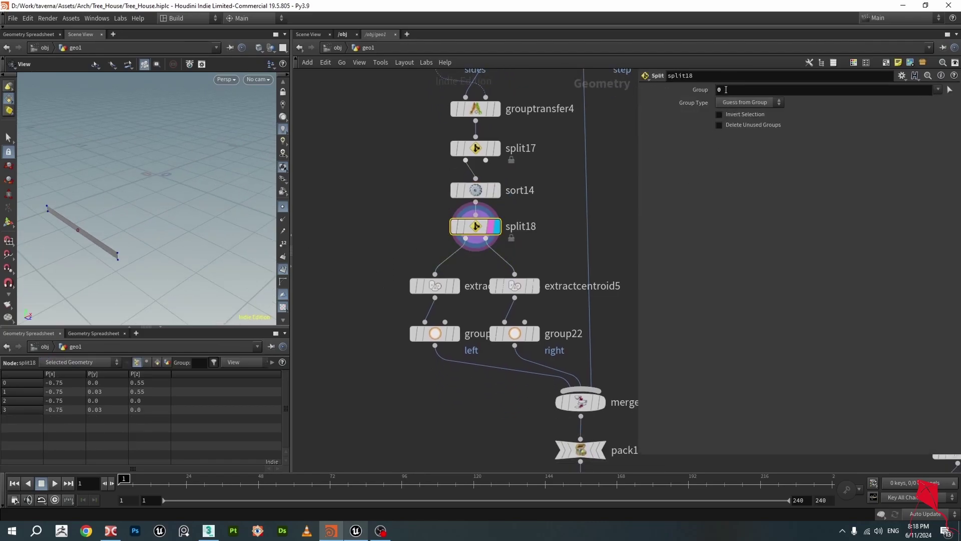
{"action": "left_click_drag", "start_coordinate": [113, 233], "coordinate": [149, 190]}
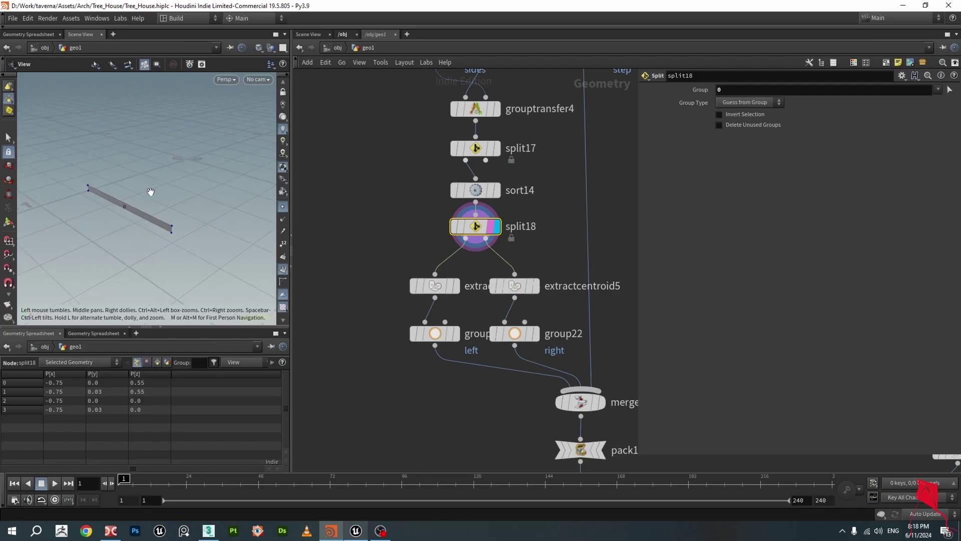
Display the extractcentroid node on split18's first output and show split18 as a template around its centre point.
{"action": "left_click", "coordinate": [445, 292]}
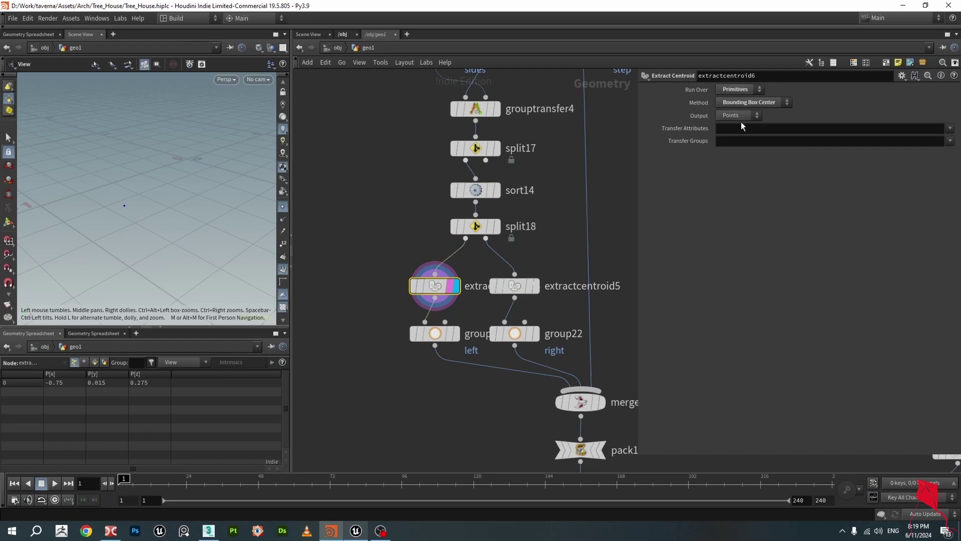
{"action": "left_click_drag", "start_coordinate": [192, 227], "coordinate": [123, 207]}
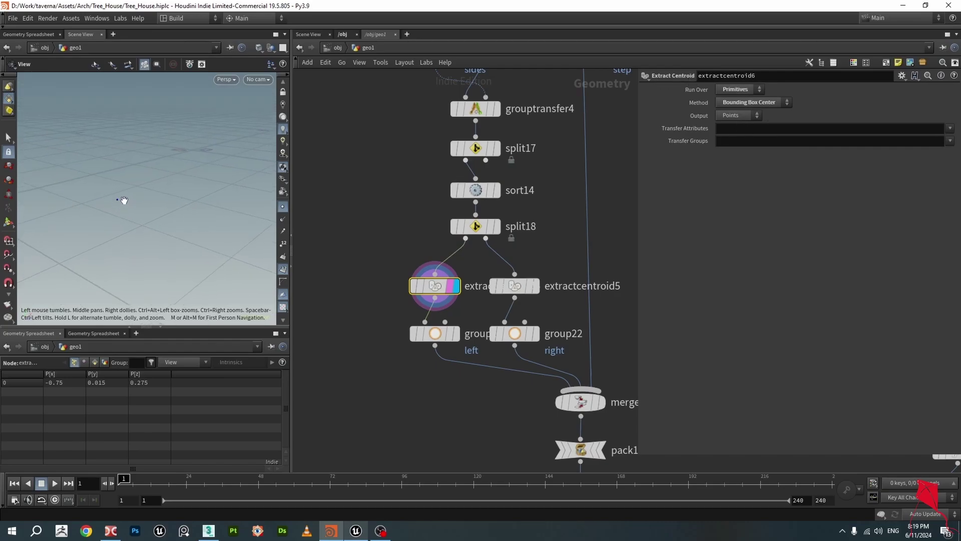
{"action": "left_click", "coordinate": [491, 226]}
{"action": "left_click_drag", "start_coordinate": [202, 195], "coordinate": [186, 221]}
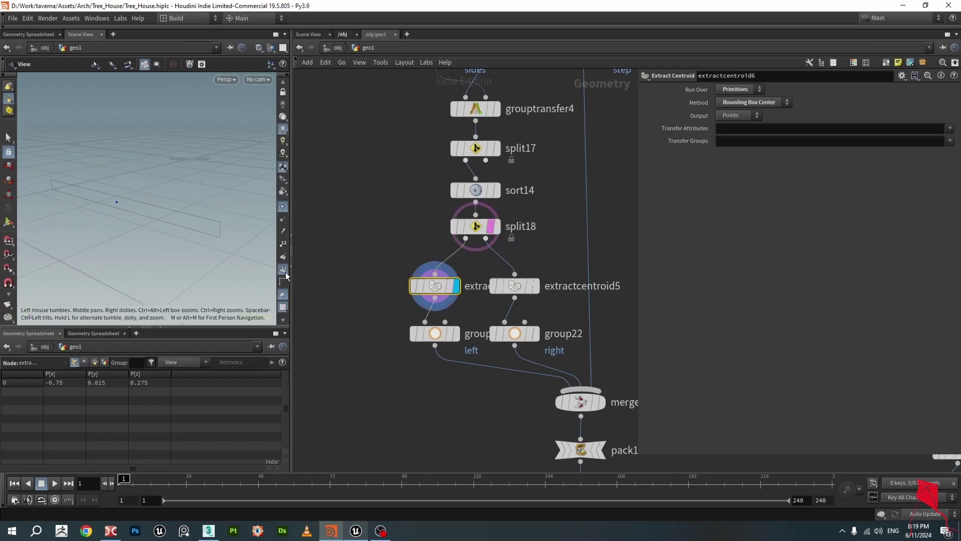
Select and display group15 and inspect the left point group on the extracted centroid.
{"action": "left_click", "coordinate": [456, 334]}
{"action": "left_click", "coordinate": [440, 335]}
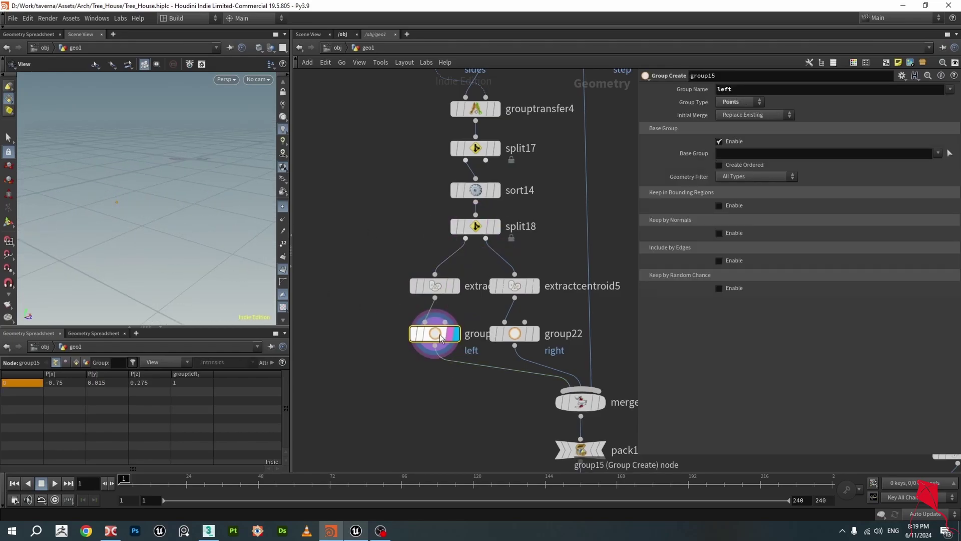
{"action": "left_click_drag", "start_coordinate": [160, 189], "coordinate": [126, 195]}
Select and display extractcentroid5 and view the centre point of the opposite end face.
{"action": "scroll", "coordinate": [582, 319], "scroll_direction": "down", "scroll_amount": 1}
{"action": "middle_click_drag", "start_coordinate": [582, 319], "coordinate": [555, 292]}
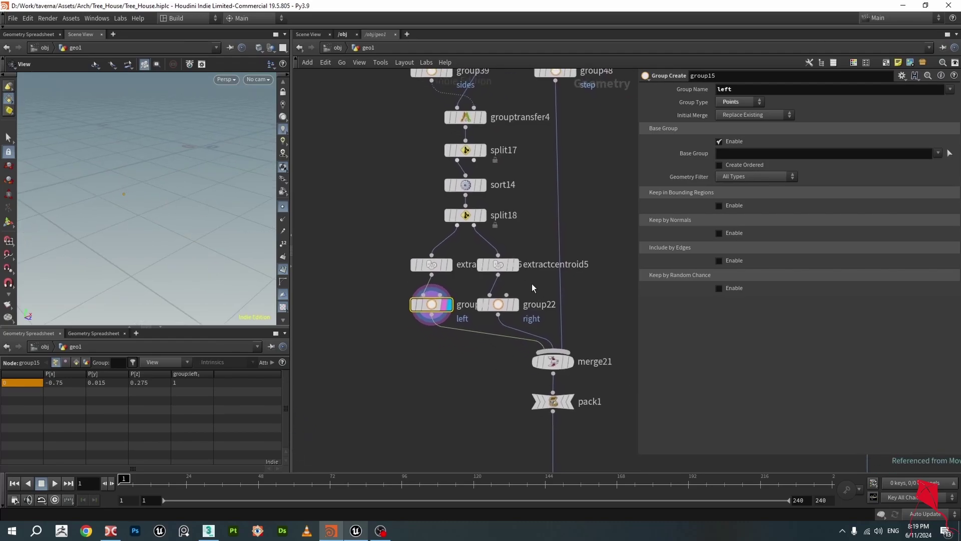
{"action": "scroll", "coordinate": [532, 283], "scroll_direction": "up", "scroll_amount": 2}
{"action": "left_click", "coordinate": [510, 261]}
{"action": "left_click", "coordinate": [486, 258]}
{"action": "left_click_drag", "start_coordinate": [155, 189], "coordinate": [187, 204]}
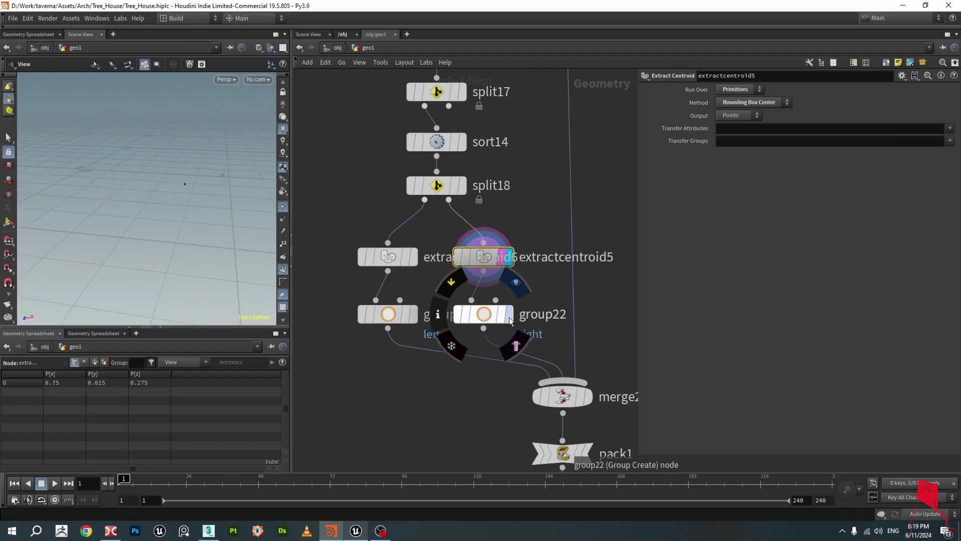
Select and display group22 and inspect the right point group on the extracted centroid.
{"action": "left_click", "coordinate": [471, 312]}
{"action": "left_click_drag", "start_coordinate": [166, 222], "coordinate": [159, 226]}
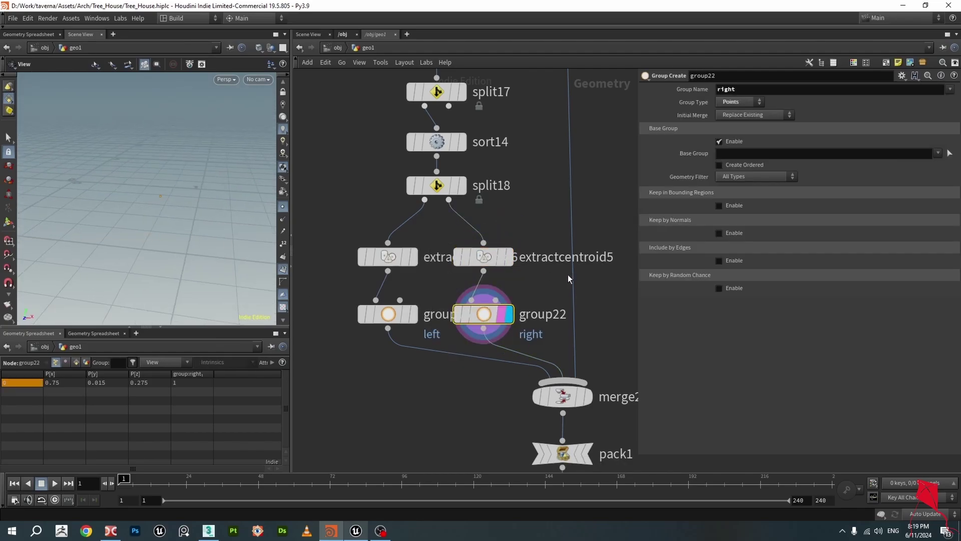
Display the step3 box, then select and display group48 to inspect its step primitive group.
{"action": "scroll", "coordinate": [581, 255], "scroll_direction": "down", "scroll_amount": 3}
{"action": "middle_click_drag", "start_coordinate": [588, 243], "coordinate": [512, 298]}
{"action": "middle_click_drag", "start_coordinate": [511, 221], "coordinate": [520, 306]}
{"action": "scroll", "coordinate": [500, 161], "scroll_direction": "up", "scroll_amount": 1}
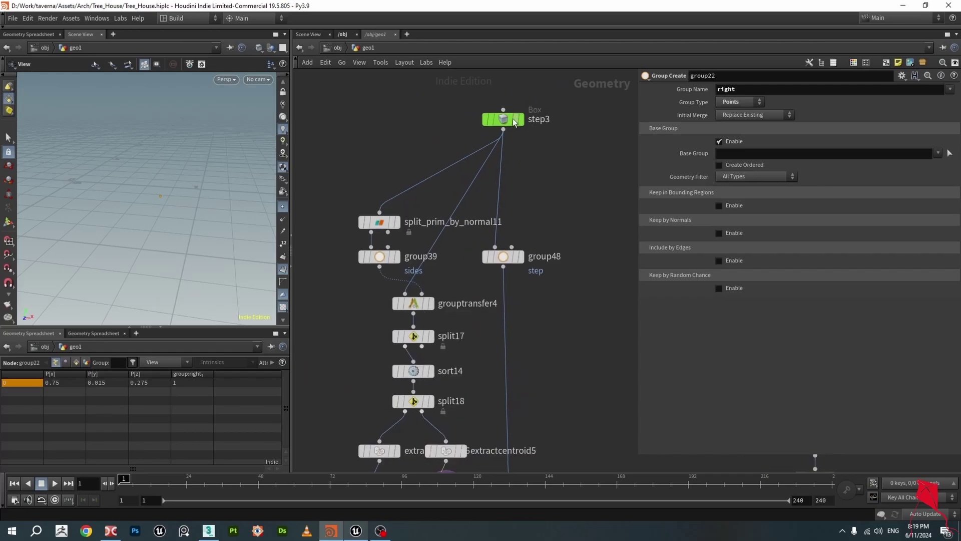
{"action": "left_click", "coordinate": [523, 120]}
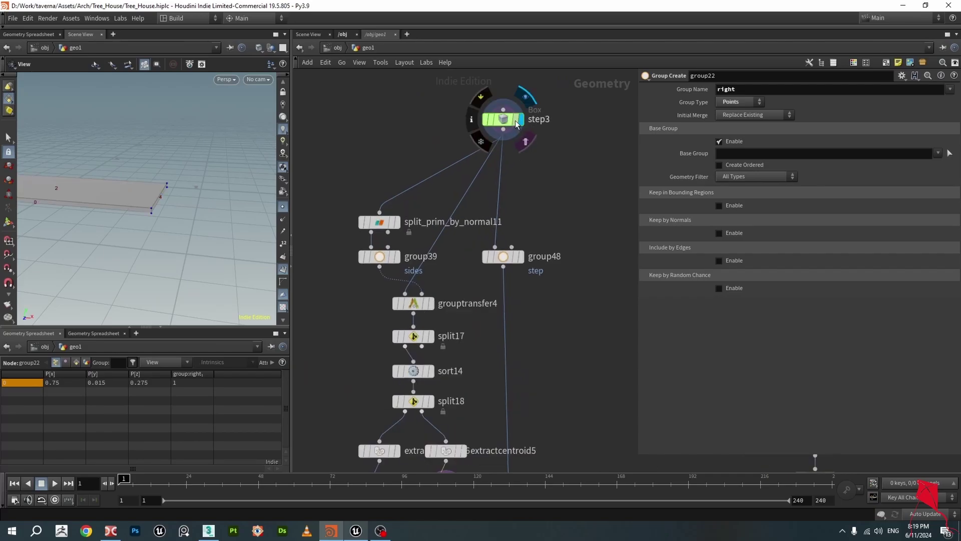
{"action": "left_click", "coordinate": [511, 260]}
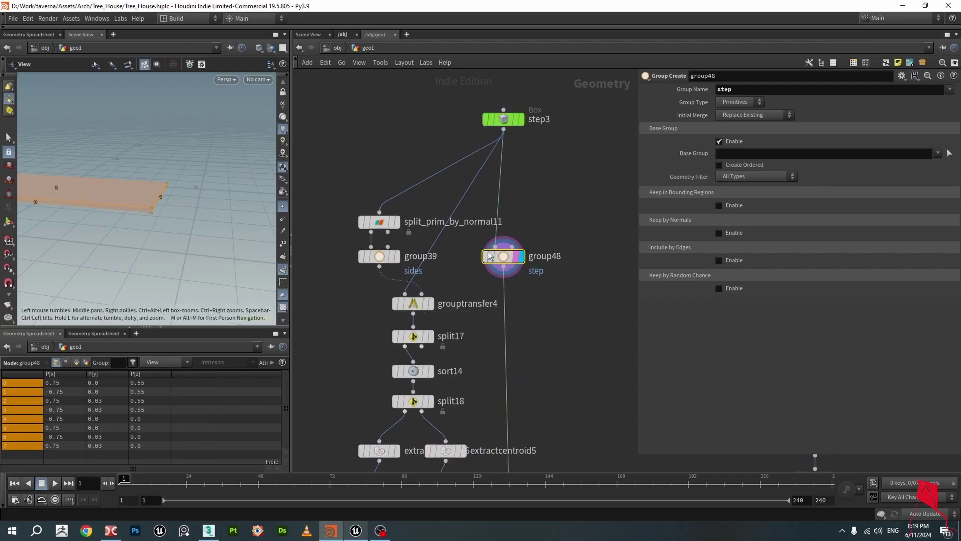
Display merge21 and examine the step box merged with its left and right centroid points.
{"action": "middle_click_drag", "start_coordinate": [575, 400], "coordinate": [577, 164]}
{"action": "scroll", "coordinate": [577, 164], "scroll_direction": "up", "scroll_amount": 1}
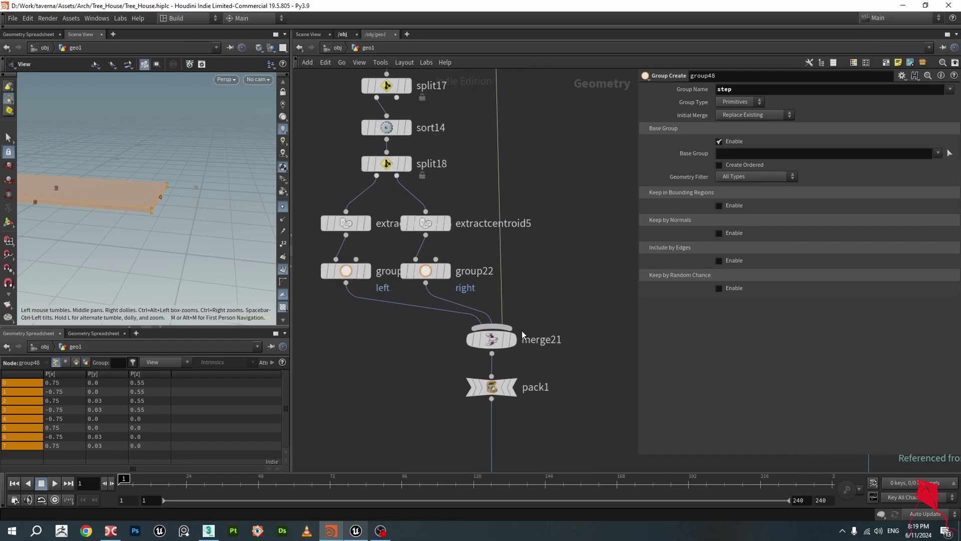
{"action": "left_click", "coordinate": [511, 342]}
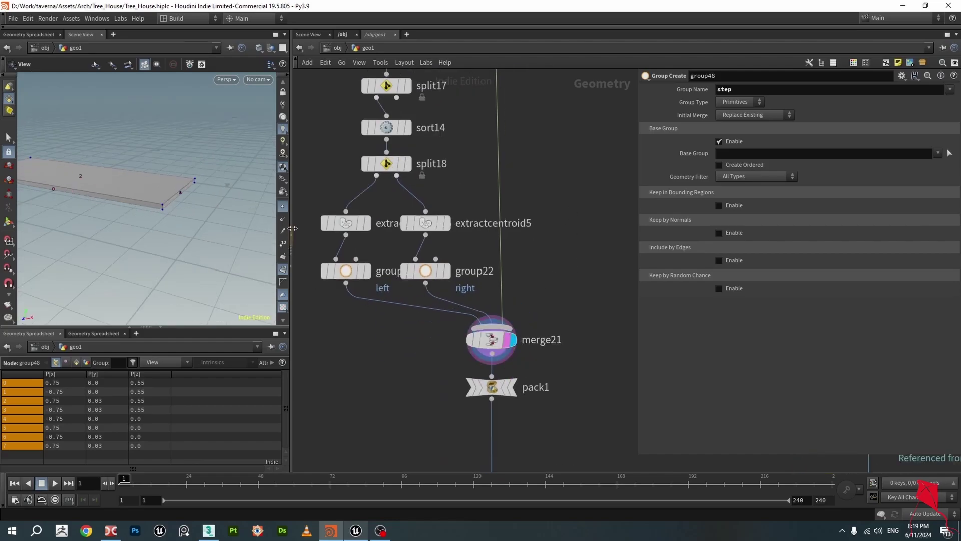
{"action": "left_click_drag", "start_coordinate": [189, 197], "coordinate": [224, 202]}
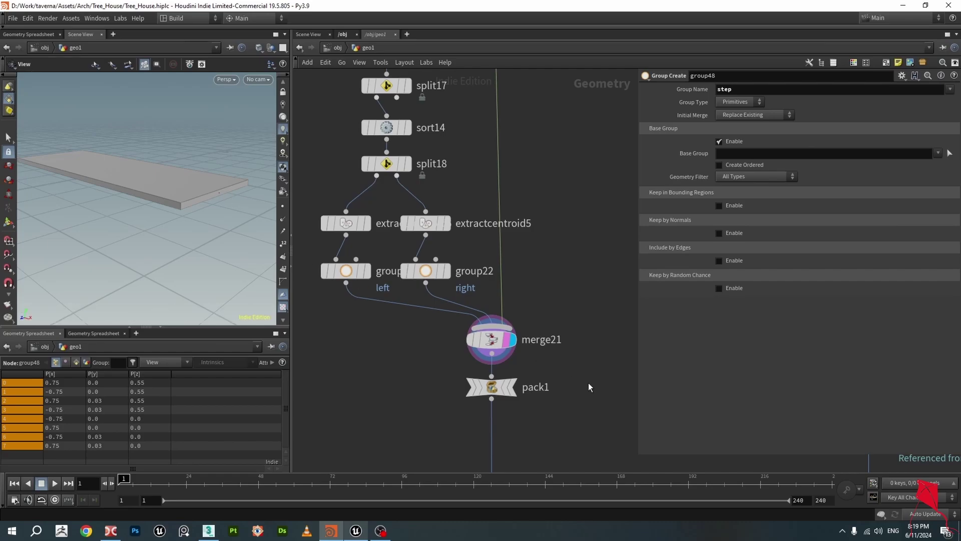
{"action": "middle_click_drag", "start_coordinate": [588, 382], "coordinate": [542, 272]}
{"action": "scroll", "coordinate": [543, 275], "scroll_direction": "down", "scroll_amount": 3}
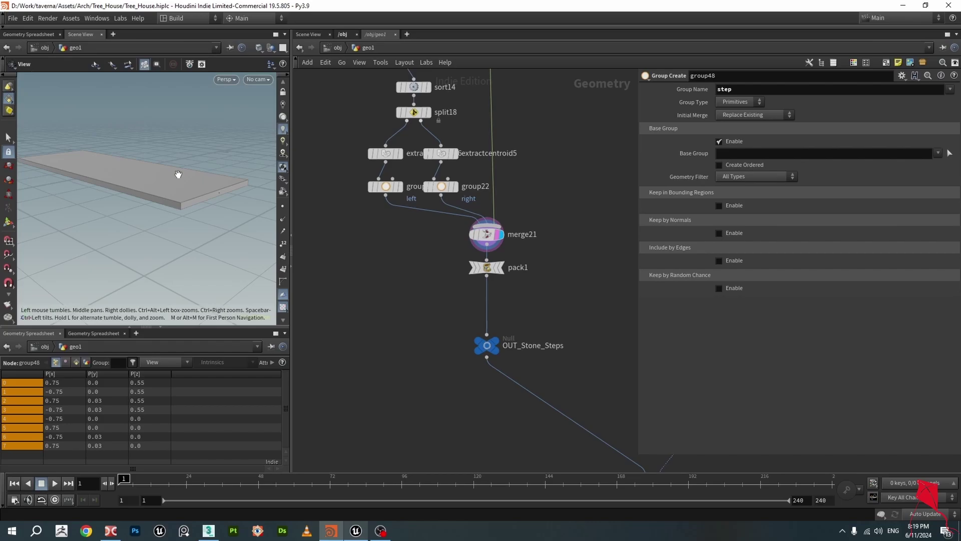
{"action": "scroll", "coordinate": [519, 270], "scroll_direction": "up", "scroll_amount": 1}
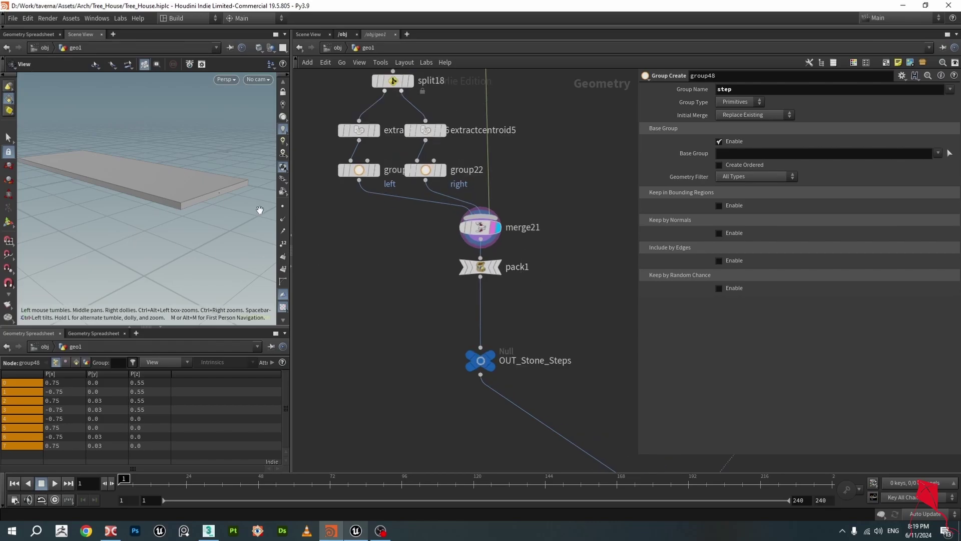
Check merge21's node information, then select and display pack1 and review its pivot and Transfer Attributes settings.
{"action": "middle_click", "coordinate": [484, 233]}
{"action": "left_click", "coordinate": [496, 266]}
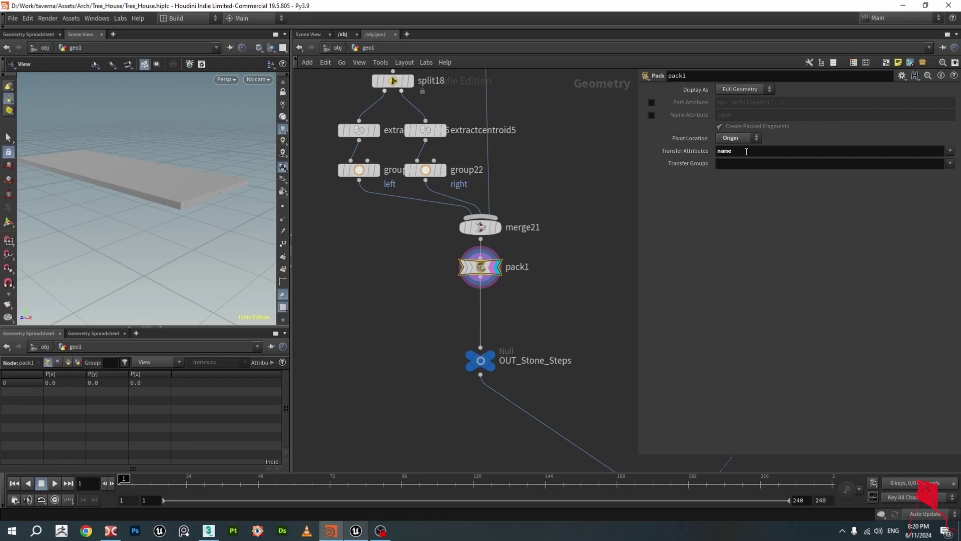
{"action": "left_click_drag", "start_coordinate": [197, 159], "coordinate": [163, 170]}
{"action": "scroll", "coordinate": [548, 304], "scroll_direction": "down", "scroll_amount": 3}
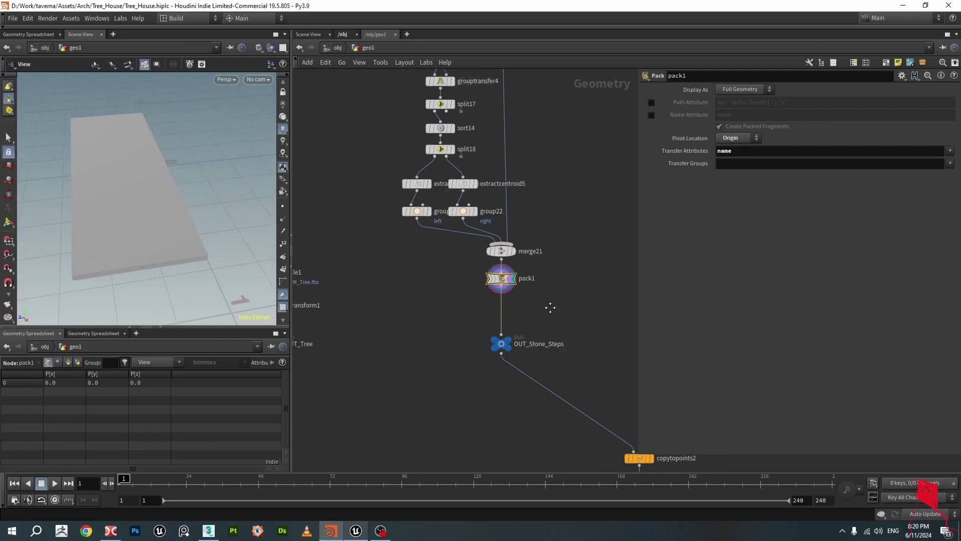
Select and display the OUT_Stone_Steps null and view the packed step from several angles.
{"action": "middle_click_drag", "start_coordinate": [549, 307], "coordinate": [483, 239]}
{"action": "scroll", "coordinate": [437, 282], "scroll_direction": "up", "scroll_amount": 3}
{"action": "left_click", "coordinate": [450, 287]}
{"action": "left_click", "coordinate": [434, 272]}
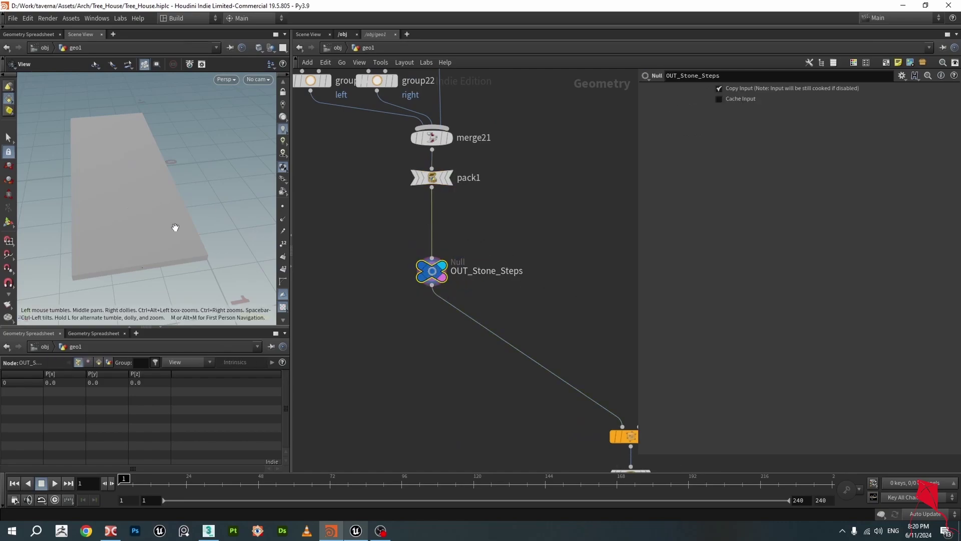
{"action": "scroll", "coordinate": [516, 268], "scroll_direction": "down", "scroll_amount": 3}
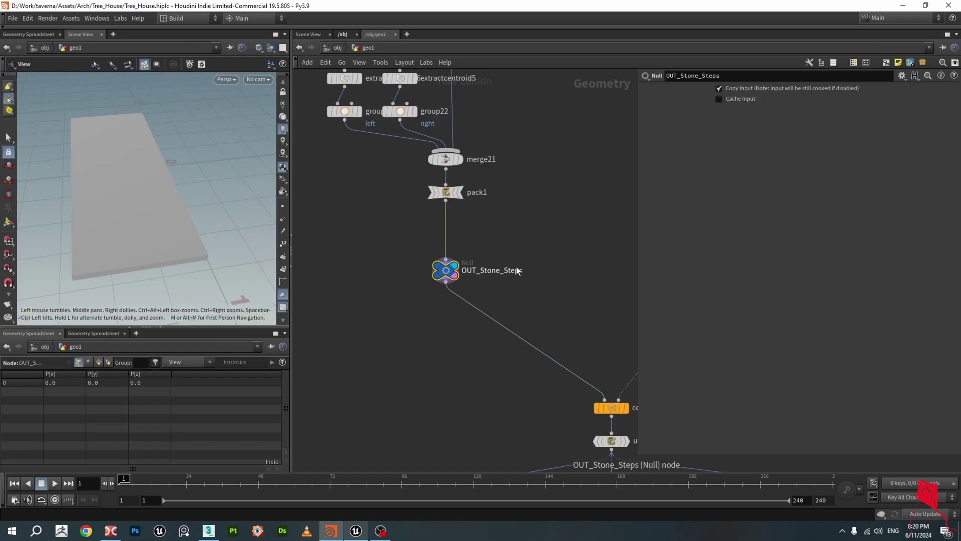
{"action": "left_click_drag", "start_coordinate": [148, 249], "coordinate": [168, 208]}
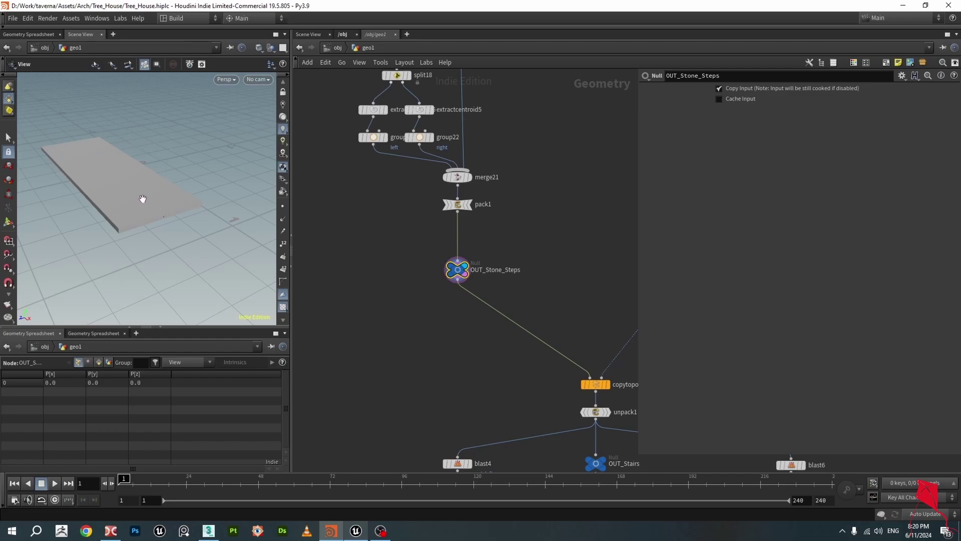
{"action": "mouse_move", "coordinate": [143, 198]}
{"action": "left_mouse_down"}
{"action": "mouse_move", "coordinate": [133, 210]}
{"action": "mouse_move", "coordinate": [142, 209]}
{"action": "left_mouse_up"}
{"action": "scroll", "coordinate": [479, 281], "scroll_direction": "up", "scroll_amount": 2}
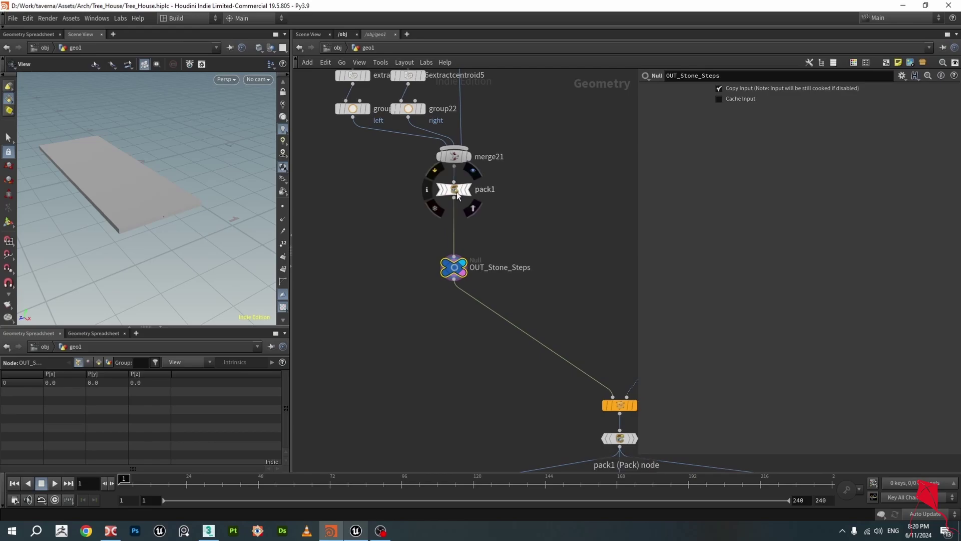
Widen the network editor on both sides around the copytopoints2 node and its railing branches.
{"action": "scroll", "coordinate": [539, 240], "scroll_direction": "down", "scroll_amount": 3}
{"action": "middle_click_drag", "start_coordinate": [554, 273], "coordinate": [490, 259]}
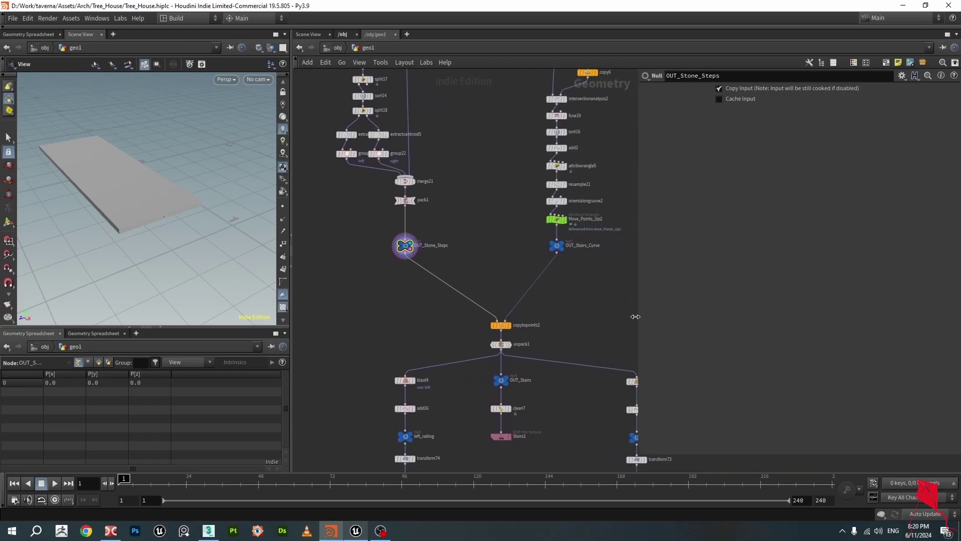
{"action": "left_click_drag", "start_coordinate": [635, 316], "coordinate": [663, 316]}
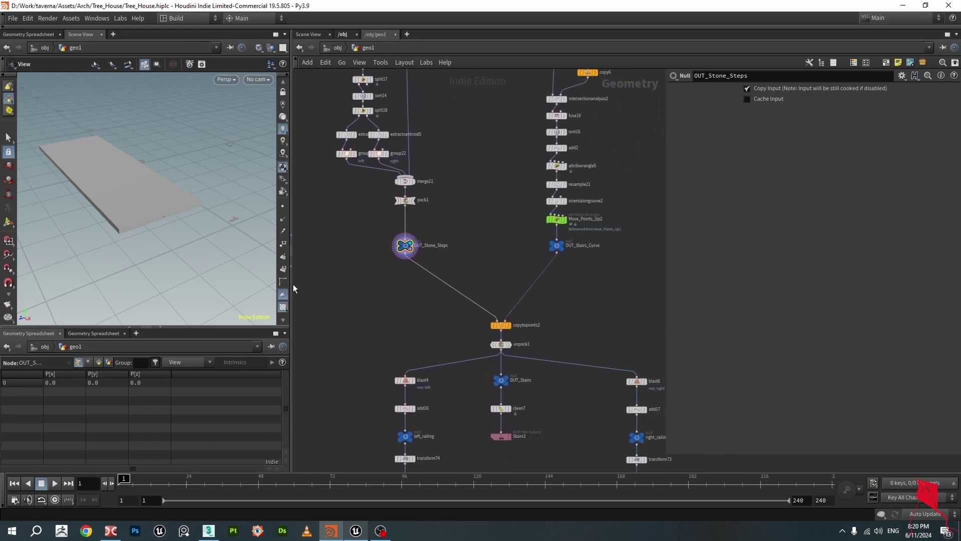
{"action": "left_click_drag", "start_coordinate": [293, 284], "coordinate": [256, 284]}
{"action": "left_click_drag", "start_coordinate": [174, 229], "coordinate": [131, 113]}
{"action": "scroll", "coordinate": [397, 279], "scroll_direction": "up", "scroll_amount": 2}
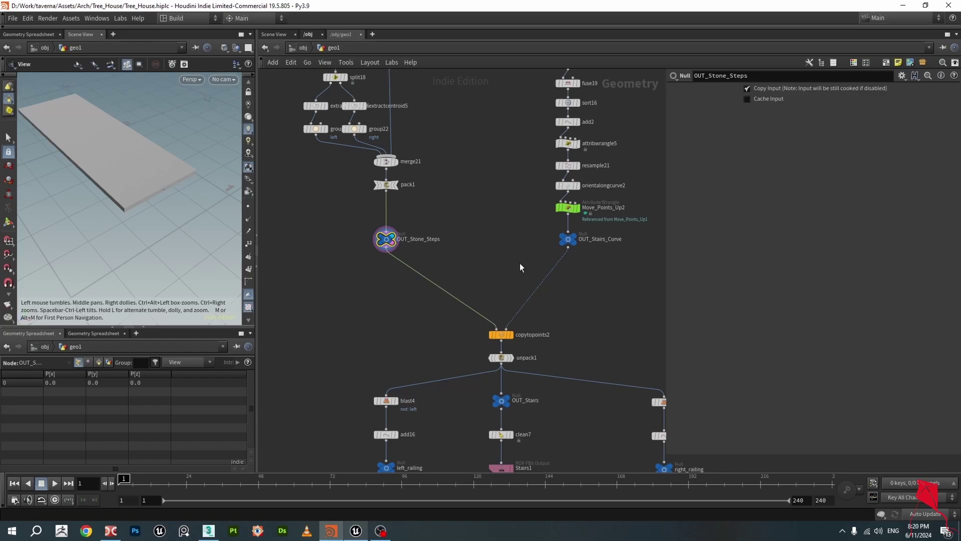
Compare the two inputs of copytopoints2 by displaying OUT_Stairs_Curve and then OUT_Stone_Steps.
{"action": "scroll", "coordinate": [556, 262], "scroll_direction": "up", "scroll_amount": 3}
{"action": "left_click", "coordinate": [580, 223]}
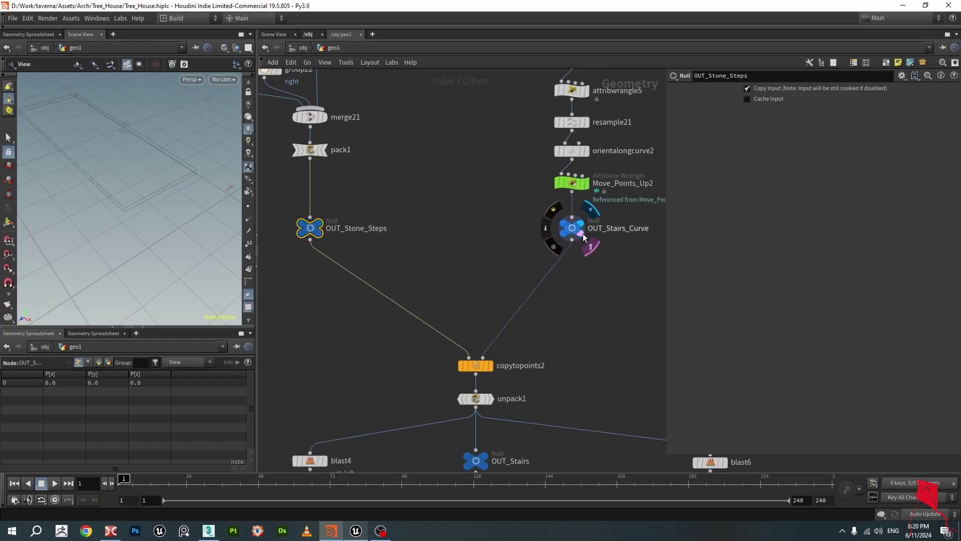
{"action": "left_click", "coordinate": [314, 228]}
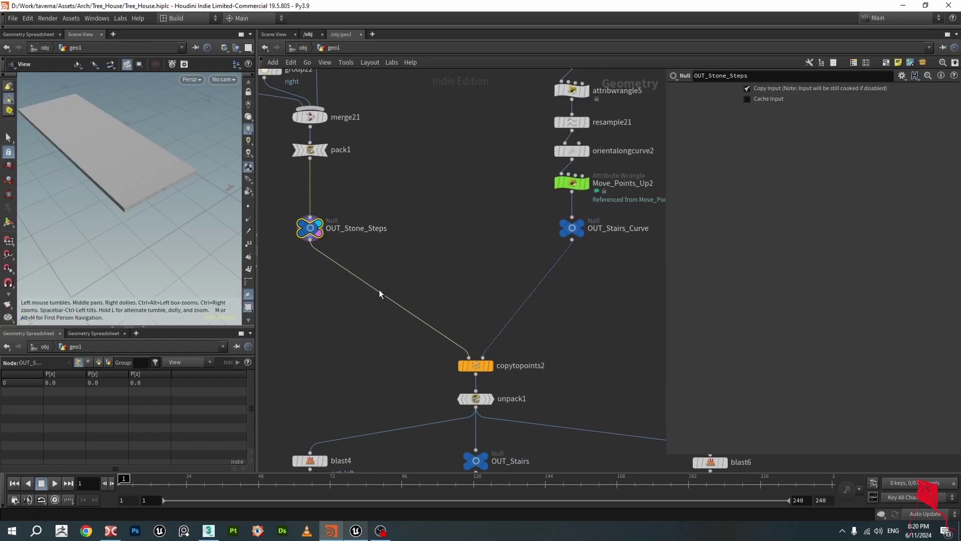
Select and display copytopoints2, frame the copied steps and inspect the staircase up close.
{"action": "middle_click_drag", "start_coordinate": [452, 324], "coordinate": [461, 294]}
{"action": "left_click", "coordinate": [500, 337]}
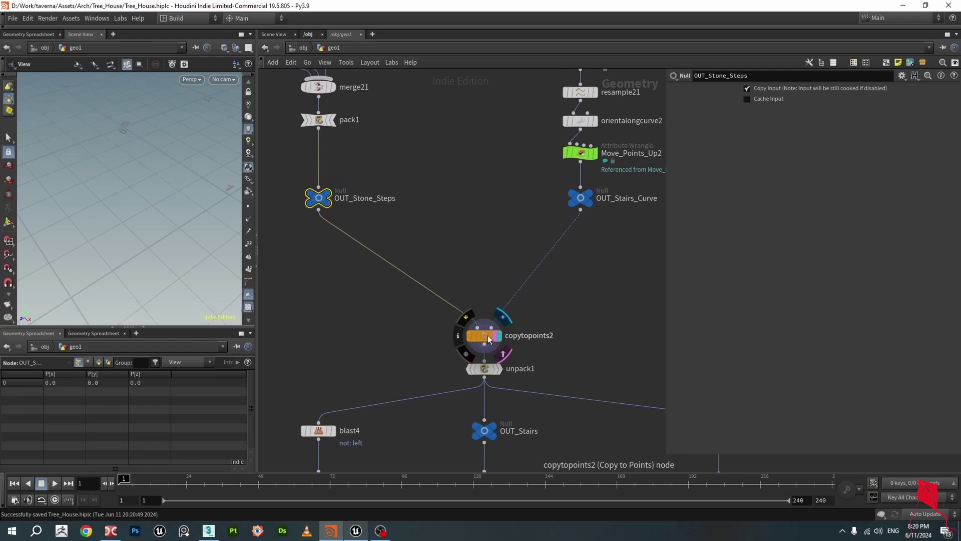
{"action": "left_click", "coordinate": [488, 338]}
{"action": "key", "text": "f"}
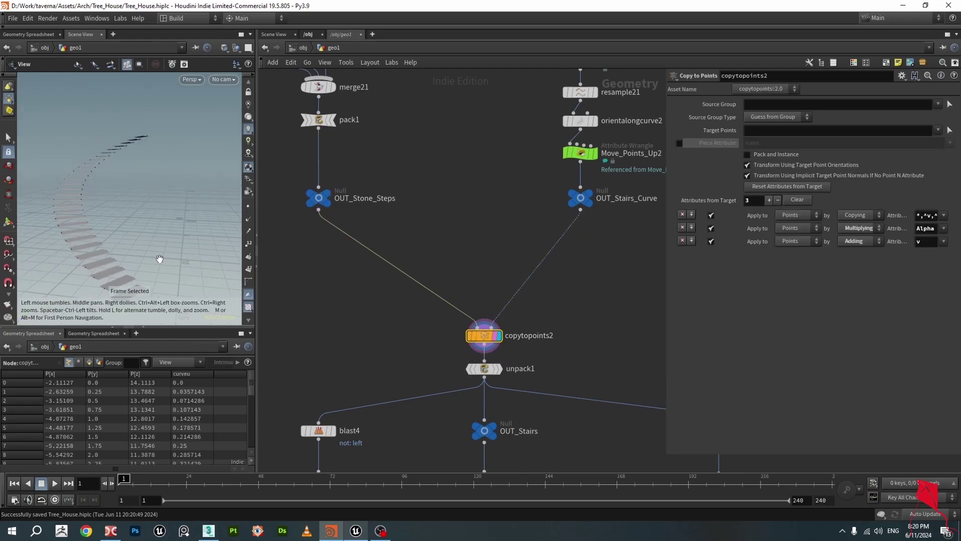
{"action": "scroll", "coordinate": [154, 247], "scroll_direction": "up", "scroll_amount": 4}
{"action": "left_click_drag", "start_coordinate": [148, 234], "coordinate": [136, 213]}
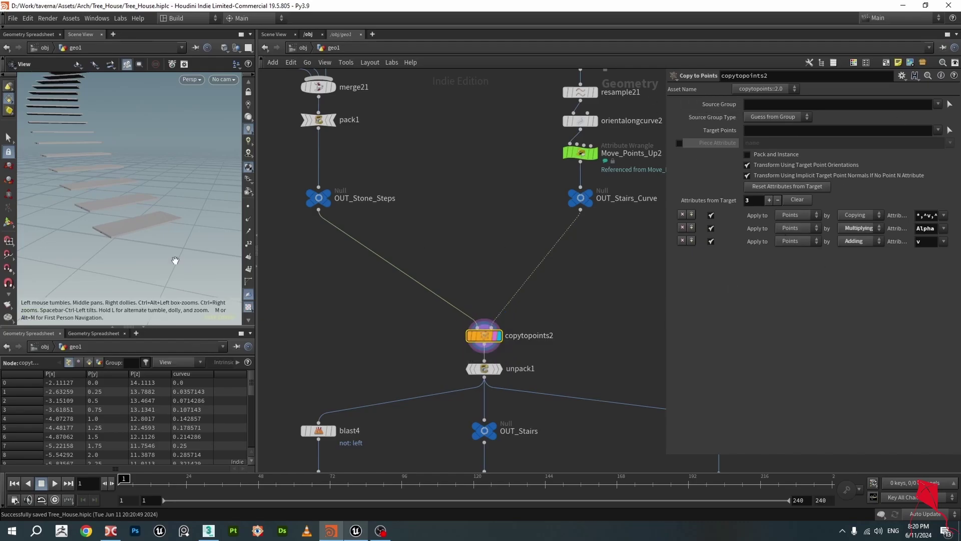
{"action": "middle_click_drag", "start_coordinate": [560, 324], "coordinate": [540, 230]}
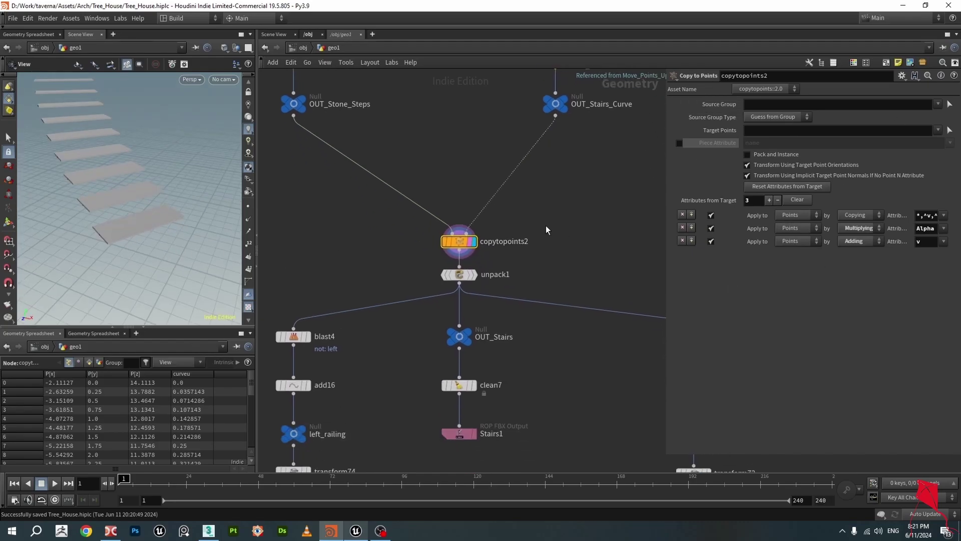
{"action": "left_click_drag", "start_coordinate": [143, 207], "coordinate": [105, 208]}
{"action": "scroll", "coordinate": [105, 208], "scroll_direction": "up", "scroll_amount": 4}
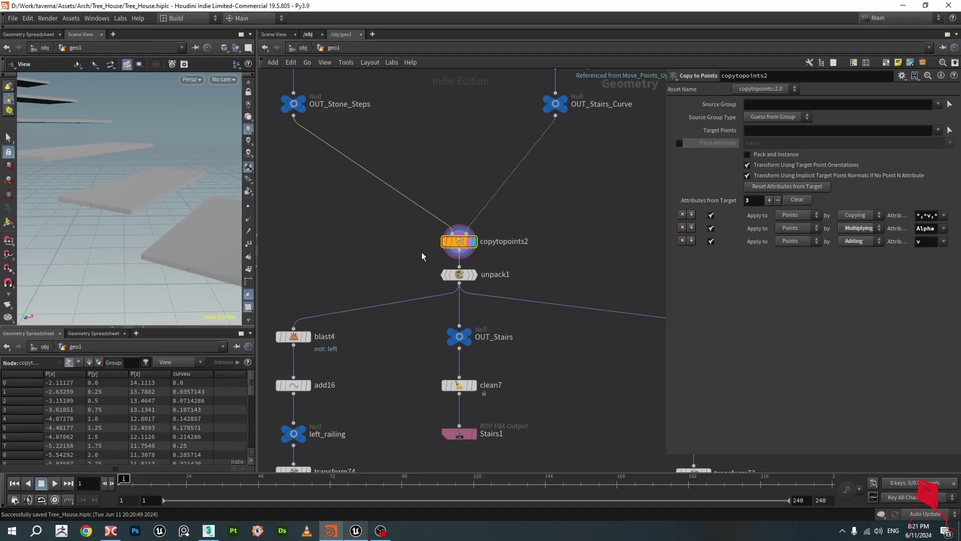
Select and display unpack1 and inspect the unpacked steps with their left and right point groups.
{"action": "left_click", "coordinate": [475, 278]}
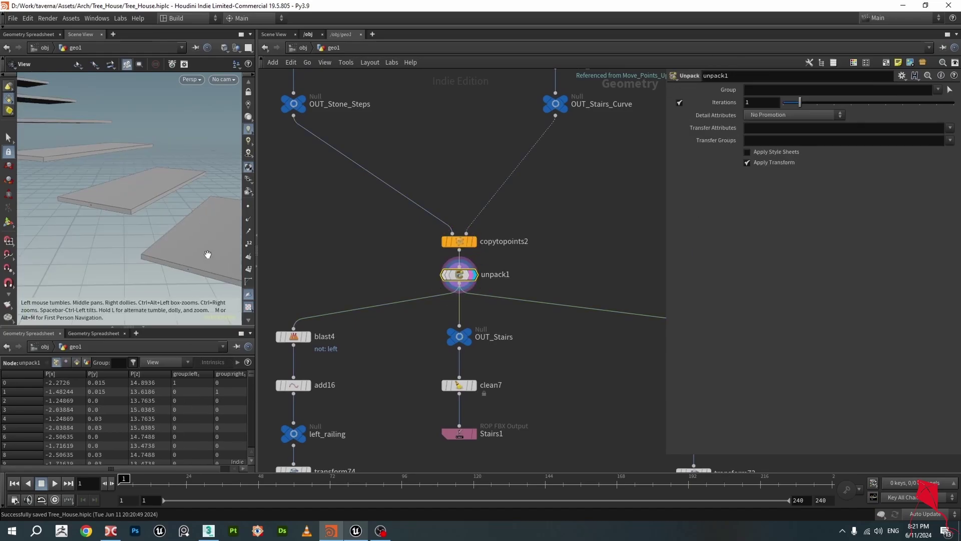
{"action": "left_click_drag", "start_coordinate": [116, 209], "coordinate": [96, 175]}
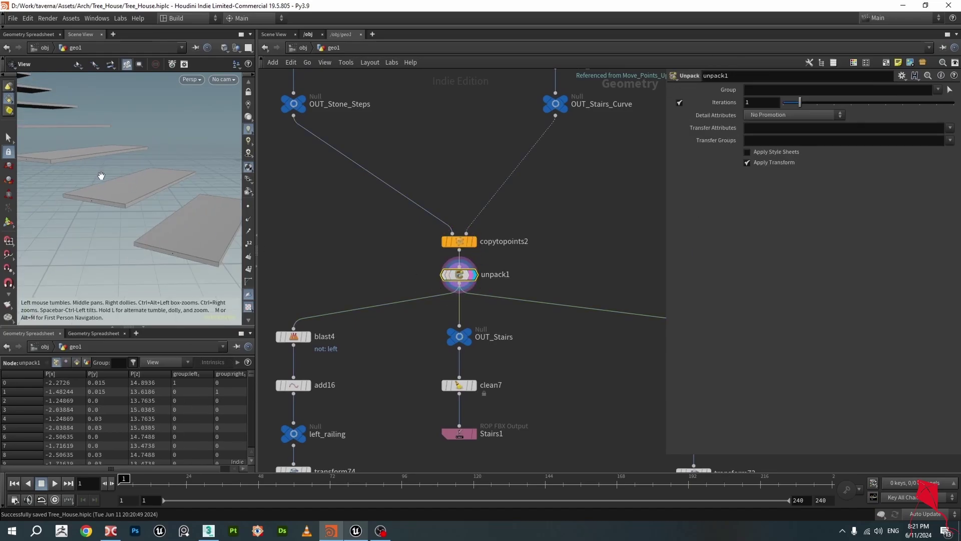
{"action": "scroll", "coordinate": [101, 176], "scroll_direction": "down", "scroll_amount": 2}
{"action": "middle_click_drag", "start_coordinate": [397, 275], "coordinate": [503, 322]}
{"action": "scroll", "coordinate": [445, 295], "scroll_direction": "down", "scroll_amount": 2}
{"action": "middle_click_drag", "start_coordinate": [354, 188], "coordinate": [395, 199]}
{"action": "scroll", "coordinate": [518, 275], "scroll_direction": "up", "scroll_amount": 2}
{"action": "middle_click_drag", "start_coordinate": [486, 328], "coordinate": [379, 182]}
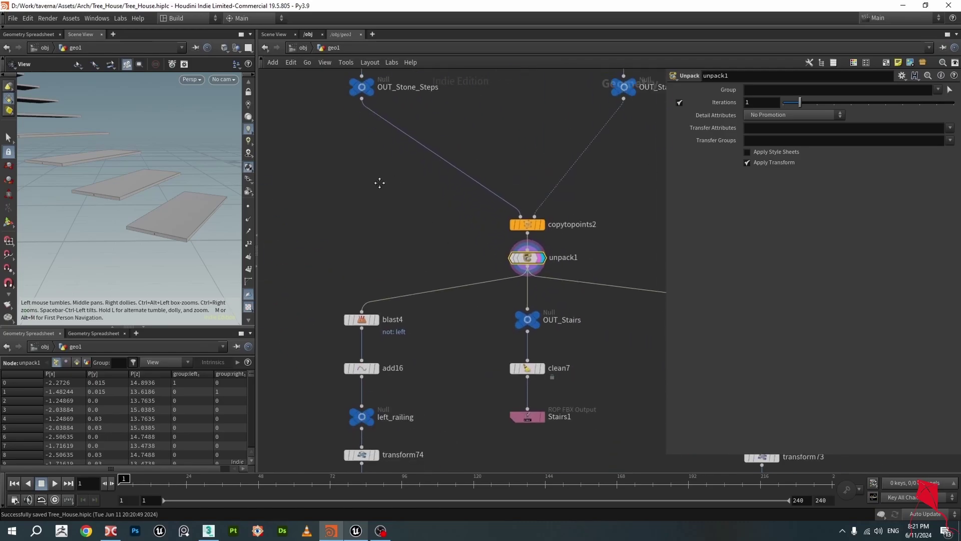
Select and display blast4 and review how it isolates the left group points along the staircase.
{"action": "middle_click_drag", "start_coordinate": [443, 301], "coordinate": [488, 267]}
{"action": "scroll", "coordinate": [437, 258], "scroll_direction": "up", "scroll_amount": 3}
{"action": "left_click", "coordinate": [431, 258]}
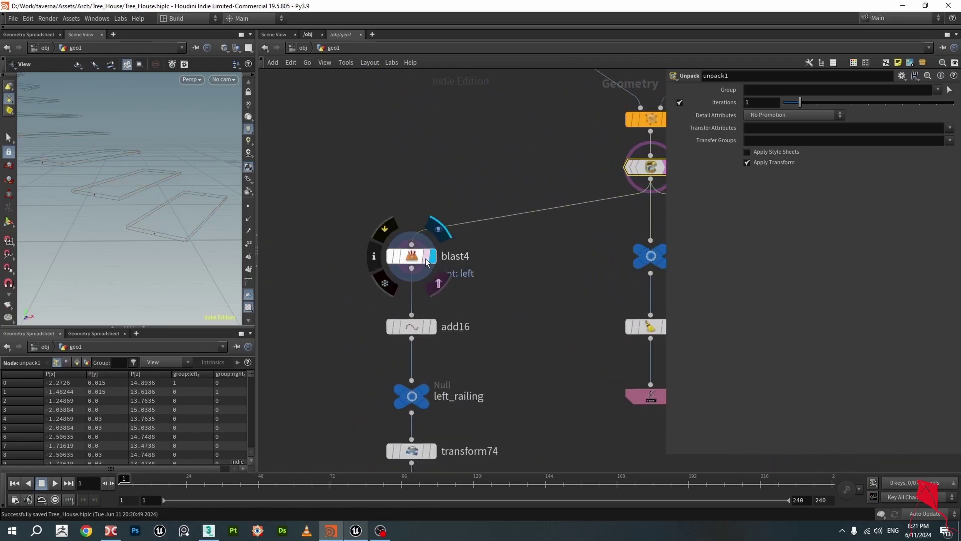
{"action": "left_click", "coordinate": [413, 255]}
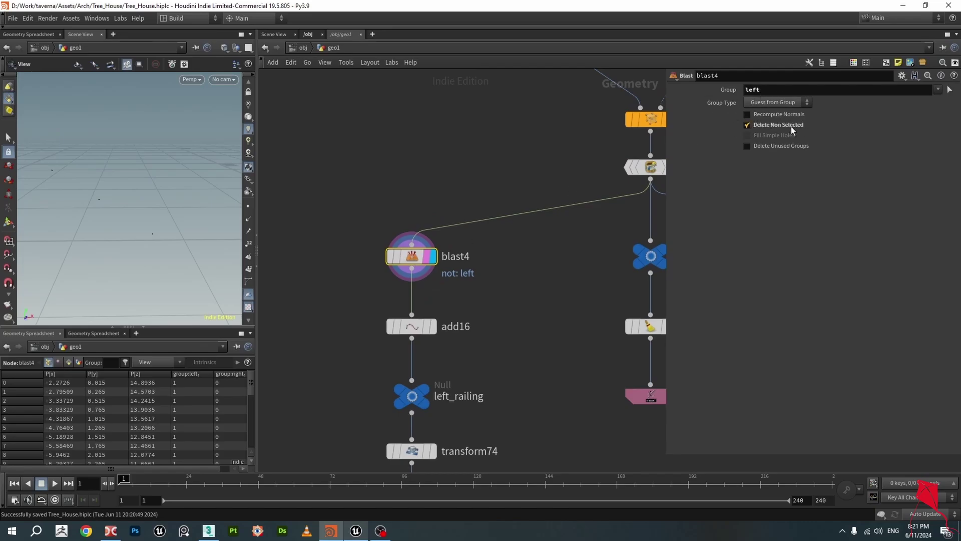
{"action": "left_click_drag", "start_coordinate": [178, 196], "coordinate": [140, 197]}
{"action": "middle_click_drag", "start_coordinate": [539, 361], "coordinate": [453, 351]}
{"action": "scroll", "coordinate": [452, 350], "scroll_direction": "down", "scroll_amount": 3}
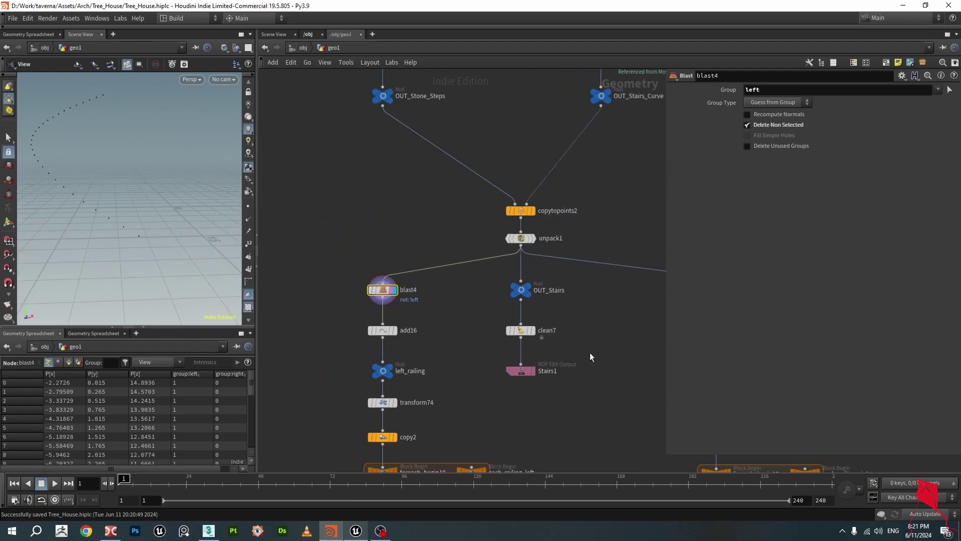
Display blast6 and view the isolated right group points along the staircase.
{"action": "middle_click_drag", "start_coordinate": [657, 328], "coordinate": [401, 295]}
{"action": "scroll", "coordinate": [445, 270], "scroll_direction": "up", "scroll_amount": 3}
{"action": "left_click", "coordinate": [481, 228]}
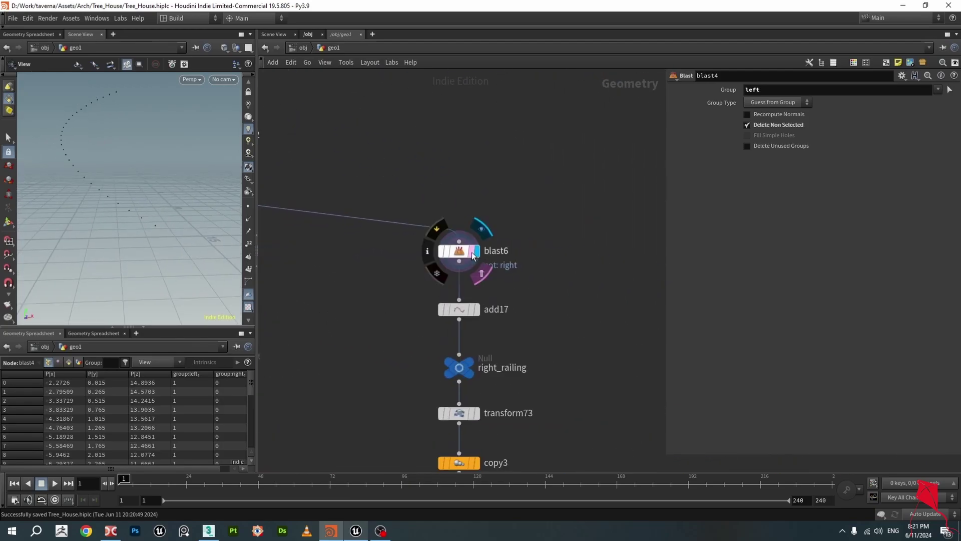
{"action": "left_click", "coordinate": [480, 274]}
{"action": "left_click_drag", "start_coordinate": [108, 150], "coordinate": [84, 163]}
{"action": "left_click_drag", "start_coordinate": [124, 191], "coordinate": [160, 234]}
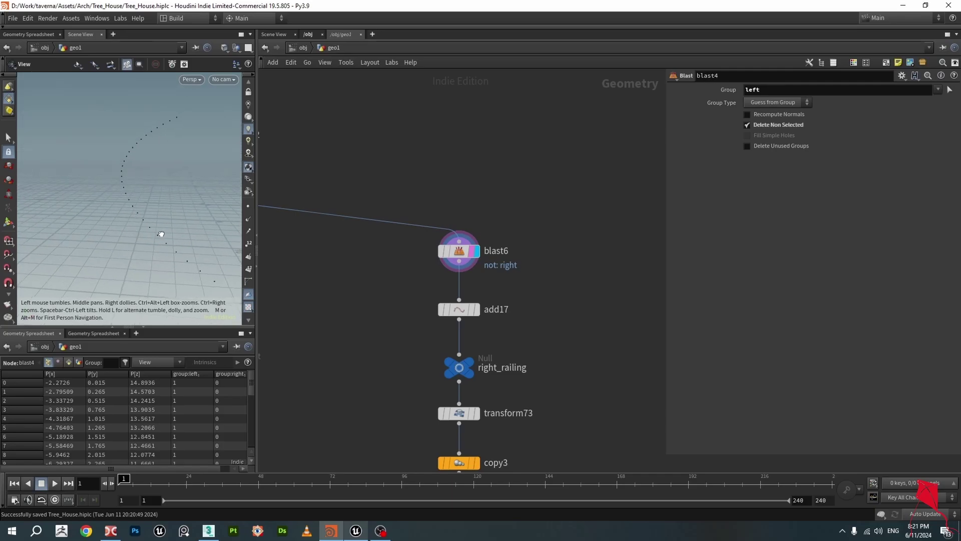
Select and display add16, comparing its polyline with the isolated left points from blast4.
{"action": "scroll", "coordinate": [367, 313], "scroll_direction": "down", "scroll_amount": 3}
{"action": "middle_click_drag", "start_coordinate": [359, 330], "coordinate": [557, 296]}
{"action": "middle_click_drag", "start_coordinate": [343, 279], "coordinate": [466, 259]}
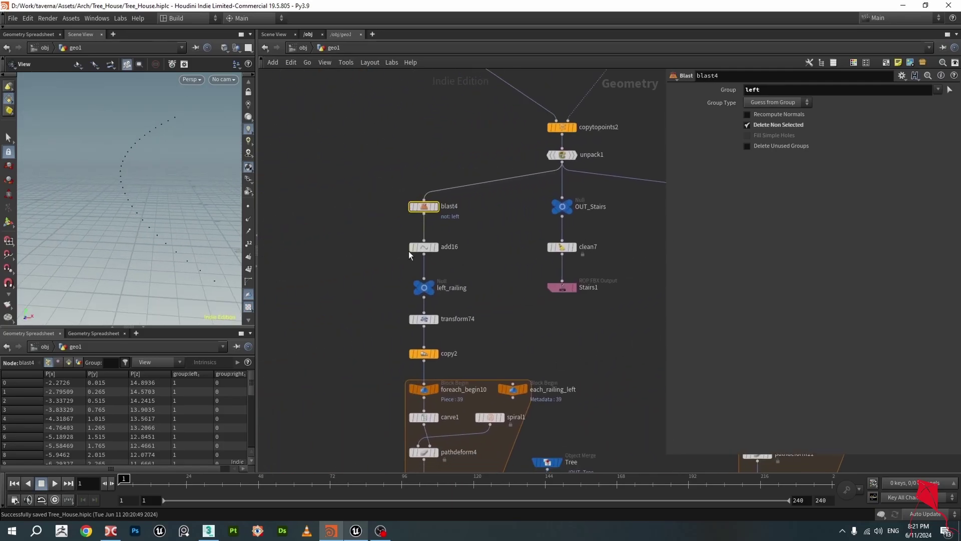
{"action": "scroll", "coordinate": [430, 266], "scroll_direction": "up", "scroll_amount": 2}
{"action": "left_click_drag", "start_coordinate": [235, 218], "coordinate": [116, 197]}
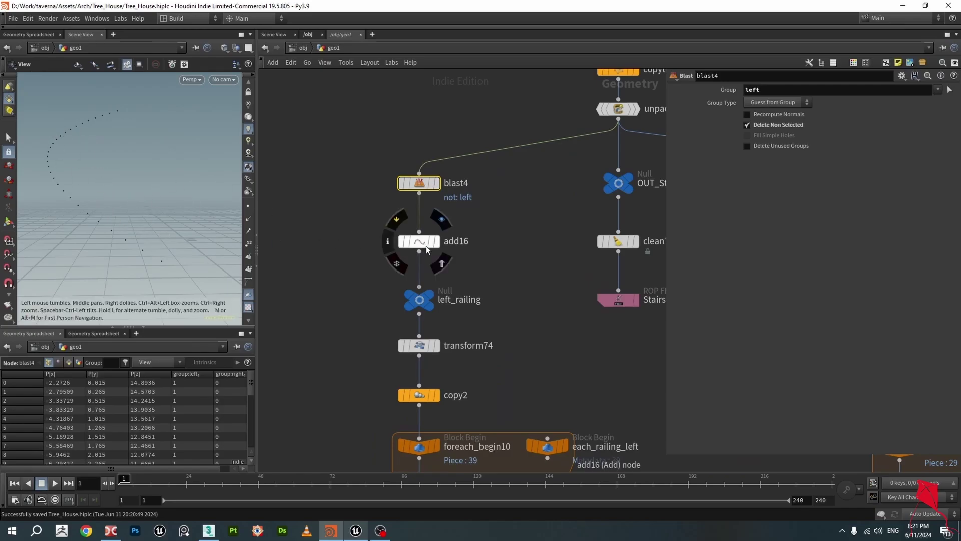
{"action": "left_click", "coordinate": [440, 261]}
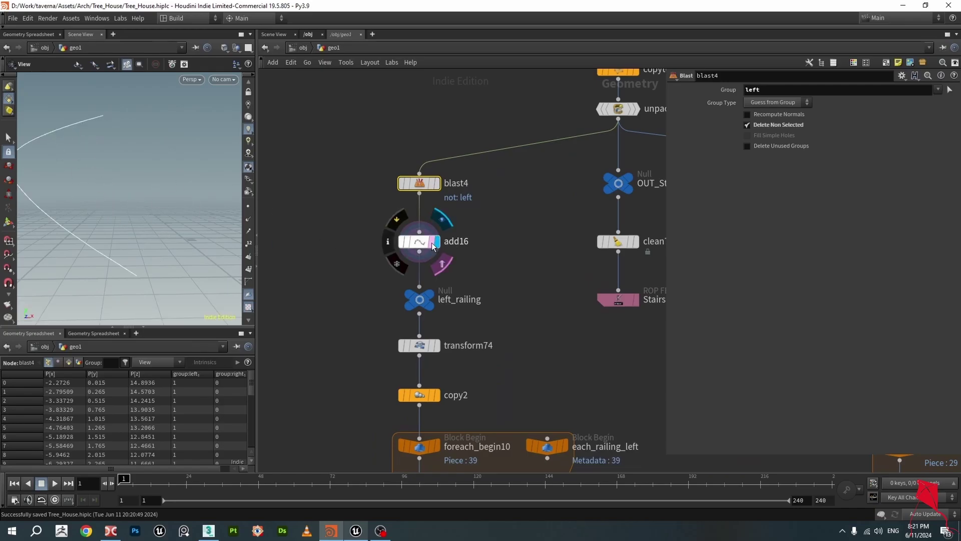
{"action": "left_click", "coordinate": [422, 245]}
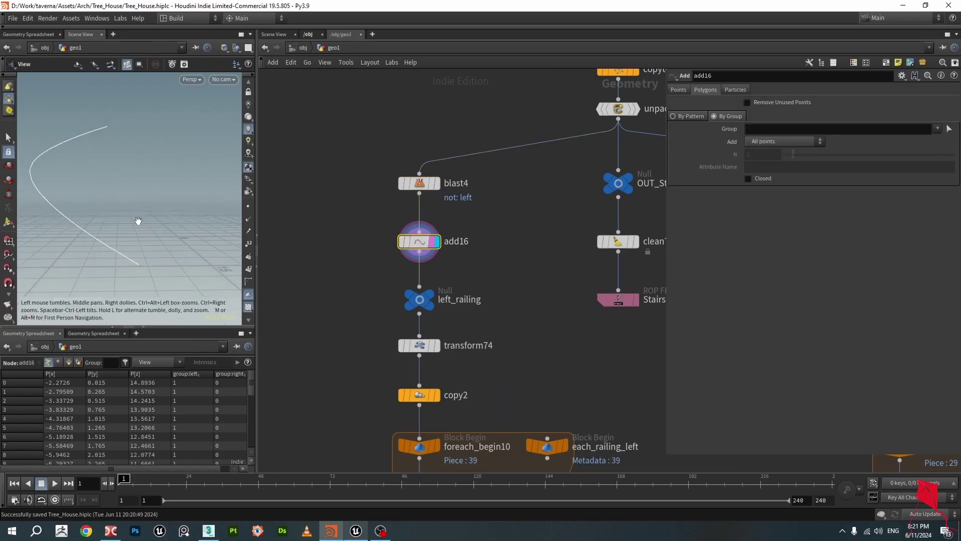
{"action": "left_click", "coordinate": [434, 187]}
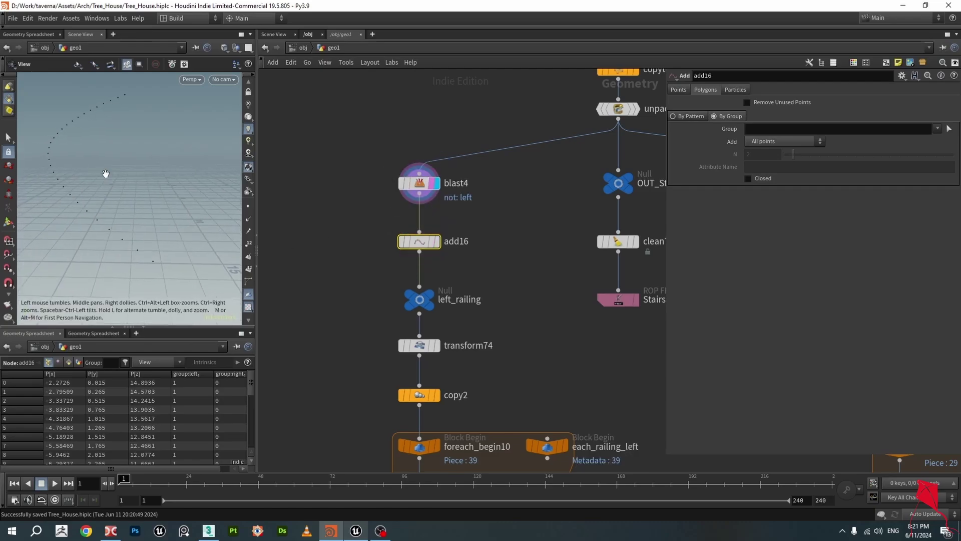
{"action": "left_click", "coordinate": [435, 241]}
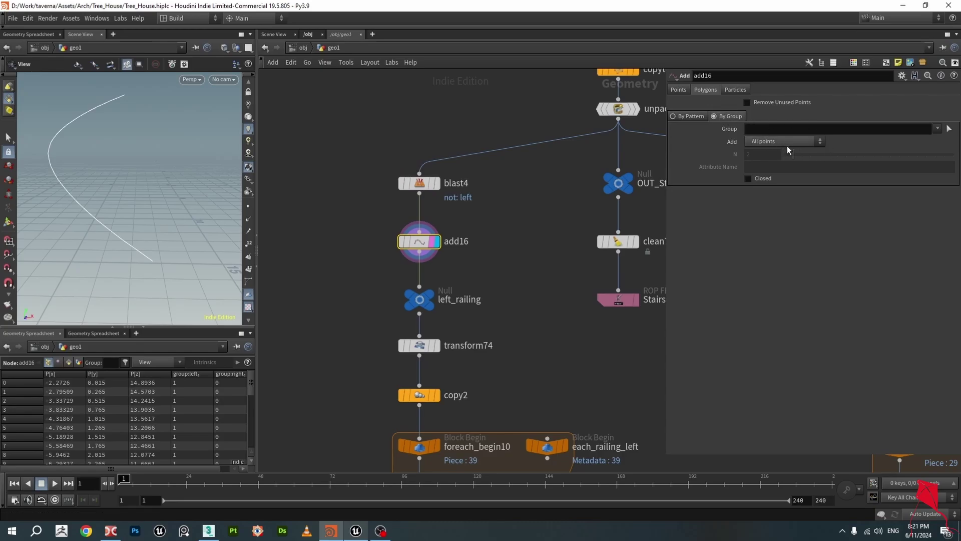
Select the left_railing null and turn on point display to inspect the points along its curve.
{"action": "left_click", "coordinate": [424, 302]}
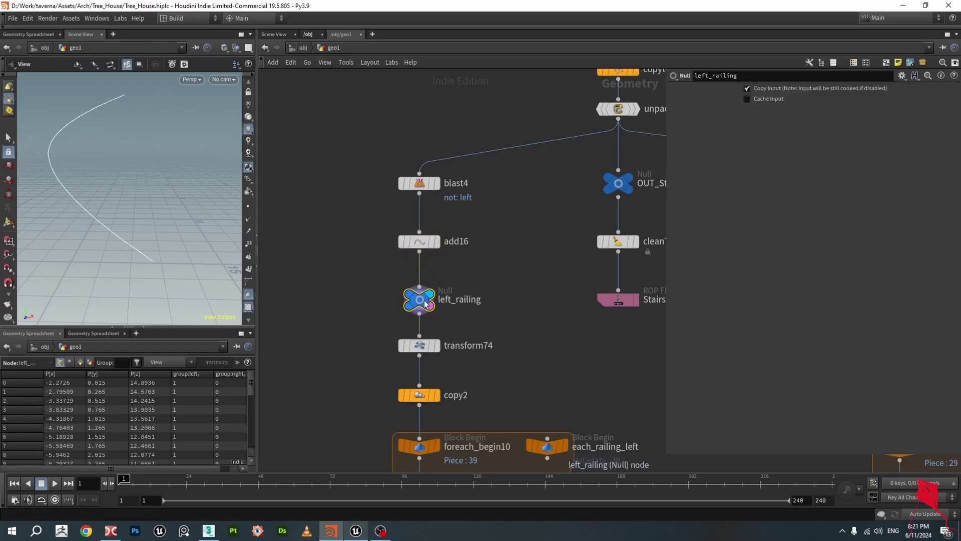
{"action": "left_click", "coordinate": [248, 207]}
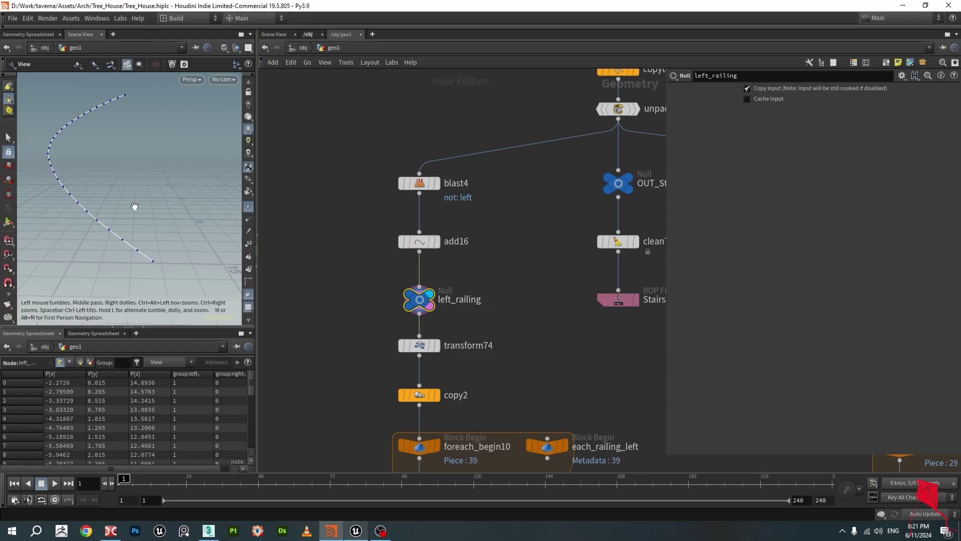
{"action": "left_click_drag", "start_coordinate": [145, 211], "coordinate": [145, 207]}
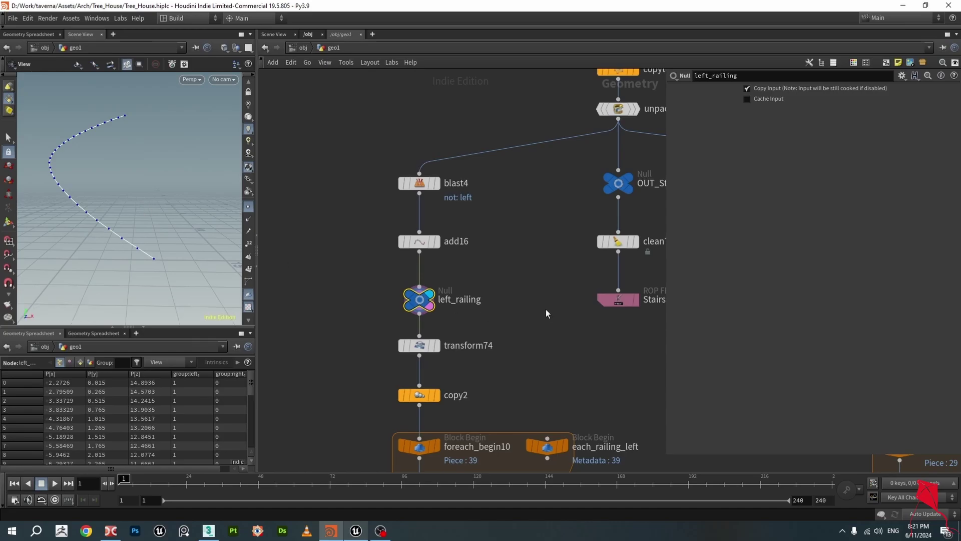
Show OUT_Stairs as a wireframe reference alongside the left_railing curve and compare their alignment.
{"action": "middle_click_drag", "start_coordinate": [534, 304], "coordinate": [481, 318]}
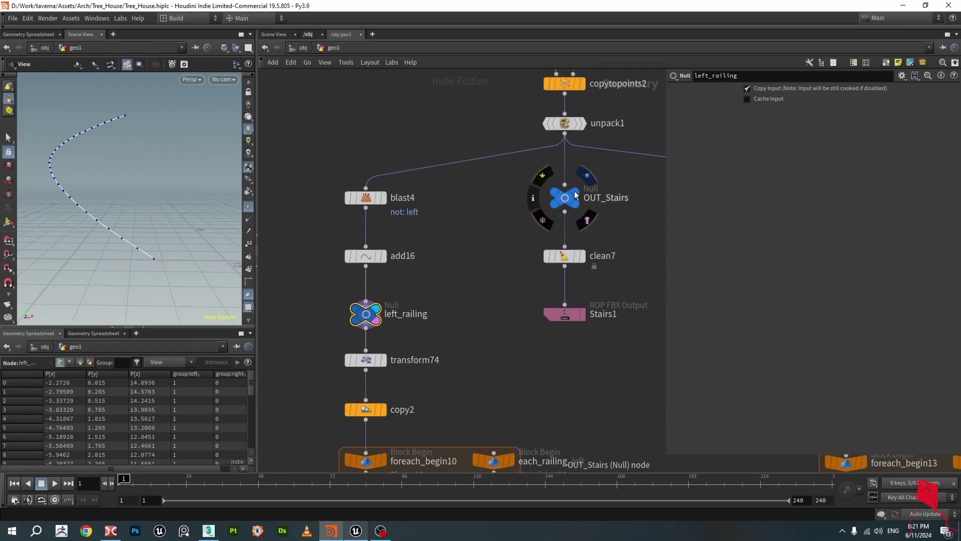
{"action": "left_click", "coordinate": [576, 204]}
{"action": "scroll", "coordinate": [96, 245], "scroll_direction": "up", "scroll_amount": 3}
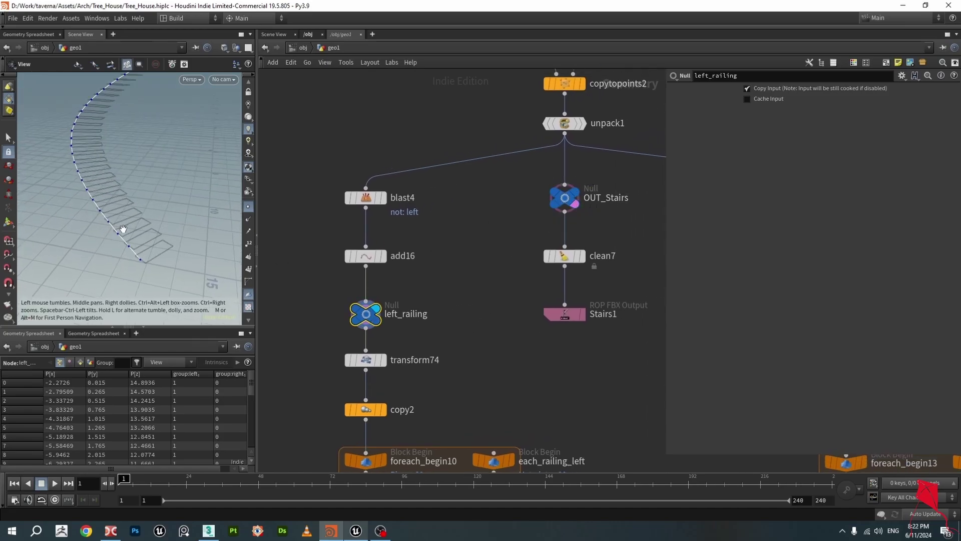
{"action": "left_click_drag", "start_coordinate": [123, 230], "coordinate": [118, 203]}
{"action": "middle_click_drag", "start_coordinate": [465, 369], "coordinate": [518, 321]}
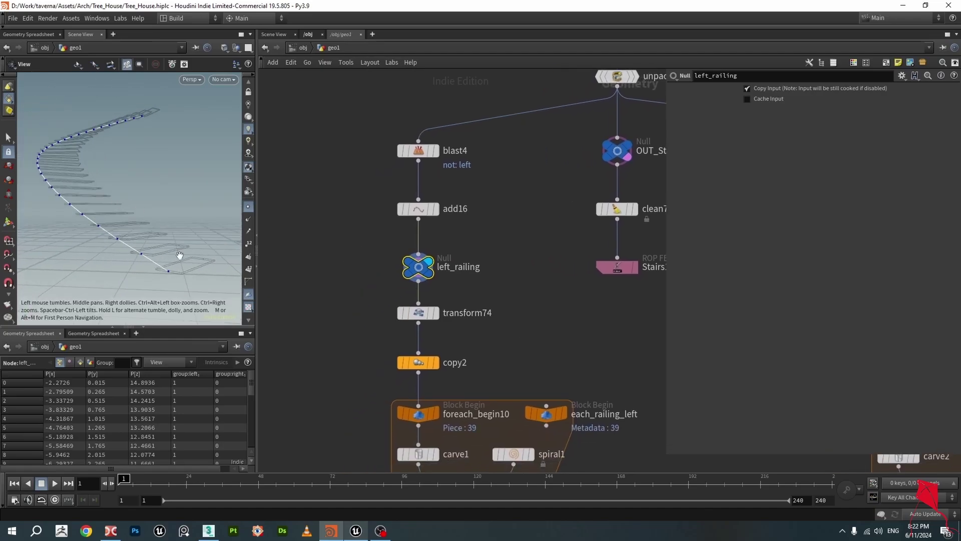
{"action": "mouse_move", "coordinate": [110, 207]}
{"action": "left_mouse_down"}
{"action": "mouse_move", "coordinate": [105, 236]}
{"action": "mouse_move", "coordinate": [128, 204]}
{"action": "mouse_move", "coordinate": [133, 217]}
{"action": "mouse_move", "coordinate": [105, 244]}
{"action": "mouse_move", "coordinate": [126, 214]}
{"action": "left_mouse_up"}
Select and display transform74 to review its translate setting and the offset left railing curve.
{"action": "left_click", "coordinate": [436, 314]}
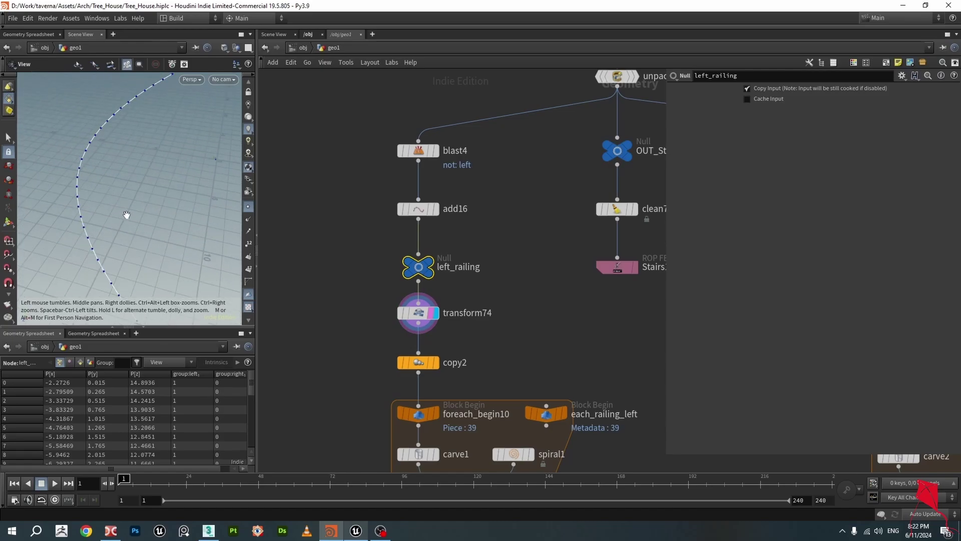
{"action": "left_click", "coordinate": [431, 315]}
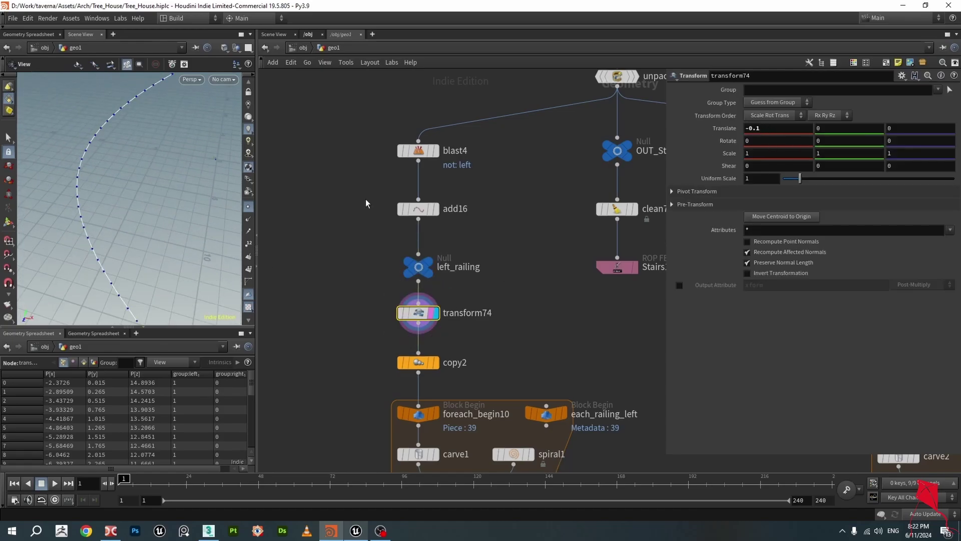
{"action": "left_click_drag", "start_coordinate": [123, 168], "coordinate": [133, 163]}
{"action": "scroll", "coordinate": [140, 166], "scroll_direction": "down", "scroll_amount": 3}
{"action": "scroll", "coordinate": [370, 262], "scroll_direction": "down", "scroll_amount": 3}
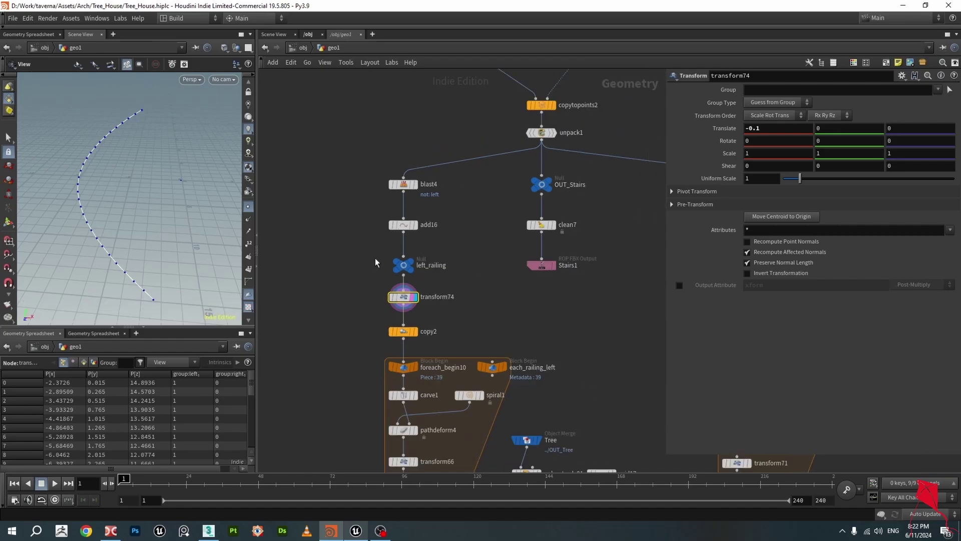
Display the OUT_Tree mesh from the tree import branch and turn off point display.
{"action": "middle_click_drag", "start_coordinate": [375, 262], "coordinate": [602, 265]}
{"action": "scroll", "coordinate": [490, 228], "scroll_direction": "down", "scroll_amount": 4}
{"action": "middle_click_drag", "start_coordinate": [431, 82], "coordinate": [428, 185]}
{"action": "scroll", "coordinate": [426, 179], "scroll_direction": "up", "scroll_amount": 8}
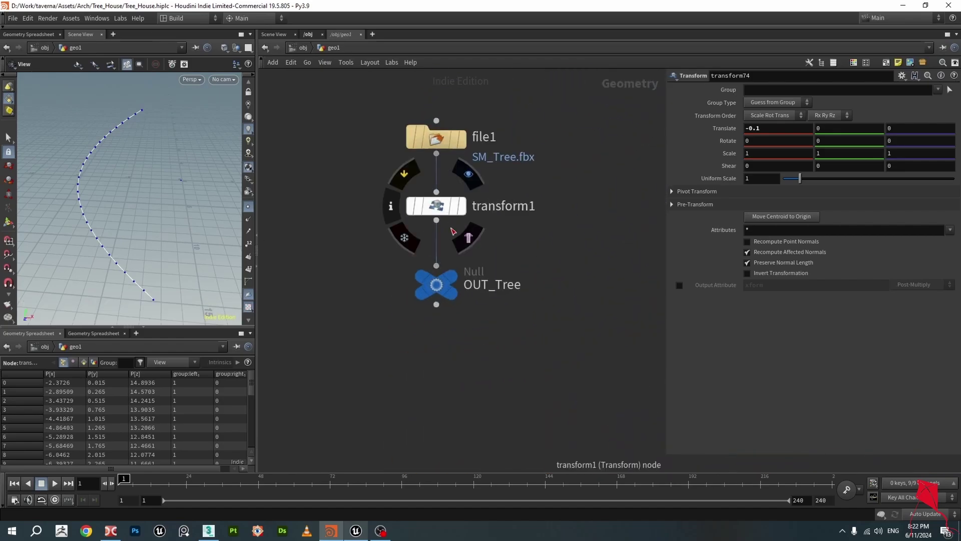
{"action": "left_click", "coordinate": [468, 315]}
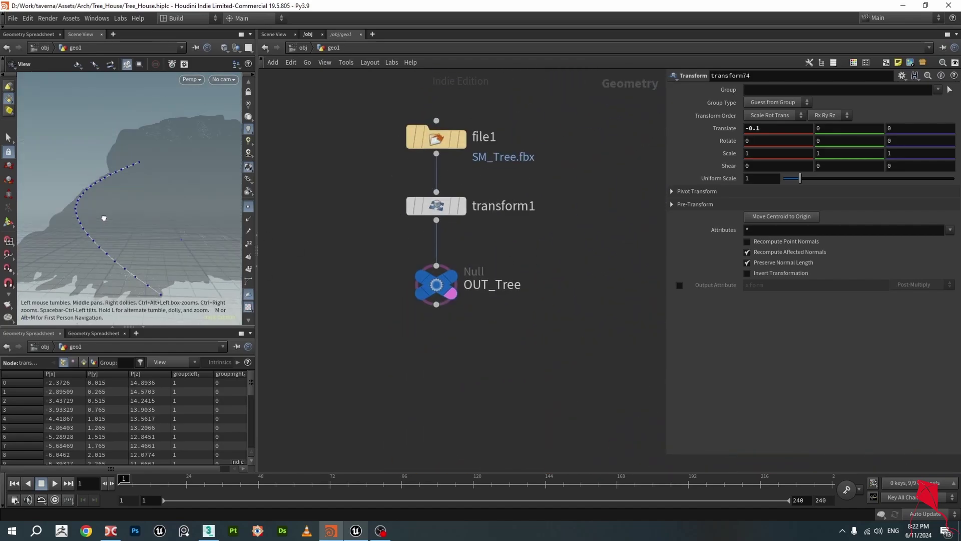
{"action": "left_click", "coordinate": [452, 277]}
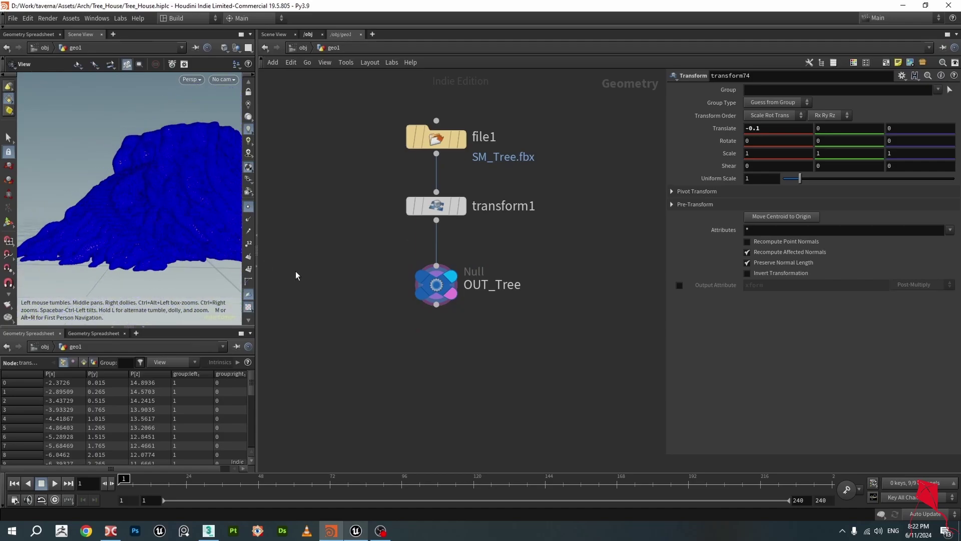
{"action": "left_click", "coordinate": [249, 210]}
Return to the transform74 node and inspect the tree mesh up close along the edge of its carved steps.
{"action": "scroll", "coordinate": [386, 281], "scroll_direction": "down", "scroll_amount": 3}
{"action": "middle_click_drag", "start_coordinate": [420, 318], "coordinate": [340, 120]}
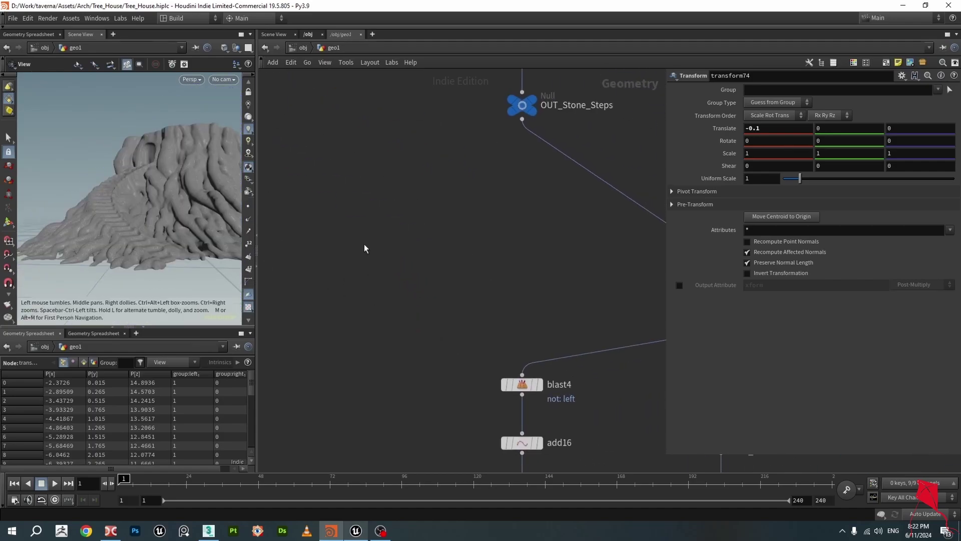
{"action": "middle_click_drag", "start_coordinate": [469, 277], "coordinate": [391, 196]}
{"action": "middle_click_drag", "start_coordinate": [494, 403], "coordinate": [487, 245]}
{"action": "scroll", "coordinate": [439, 310], "scroll_direction": "up", "scroll_amount": 3}
{"action": "mouse_move", "coordinate": [439, 311]}
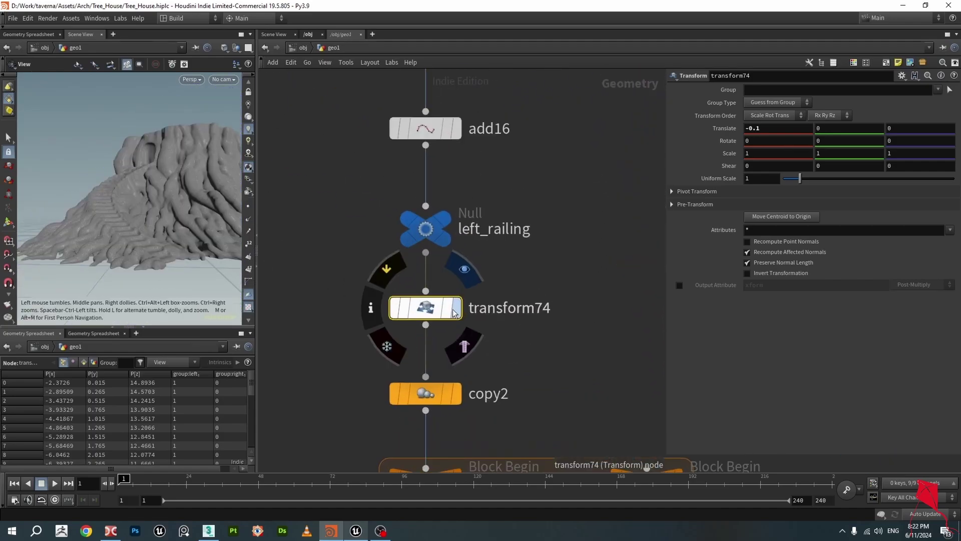
{"action": "scroll", "coordinate": [110, 204], "scroll_direction": "up", "scroll_amount": 10}
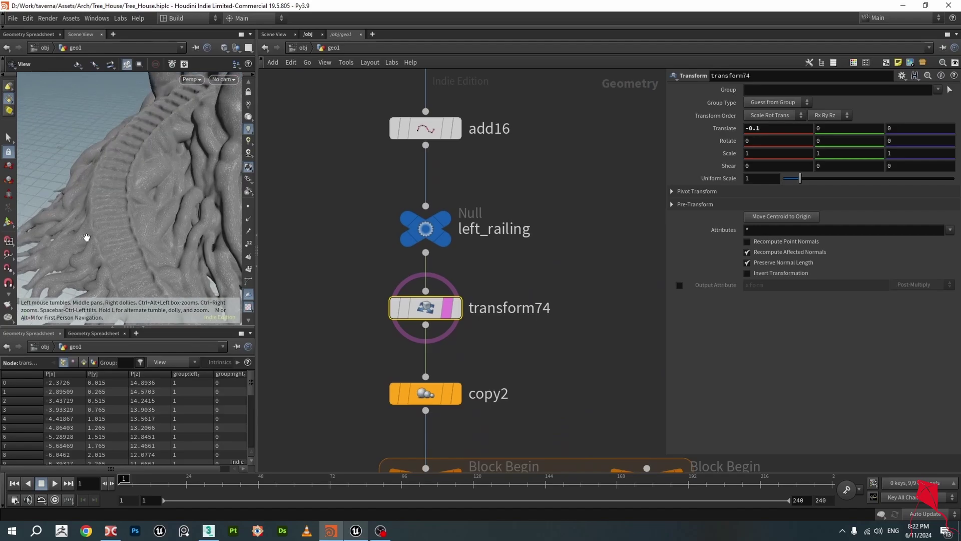
{"action": "mouse_move", "coordinate": [110, 204]}
{"action": "left_mouse_down"}
{"action": "mouse_move", "coordinate": [90, 197]}
{"action": "mouse_move", "coordinate": [113, 194]}
{"action": "left_mouse_up"}
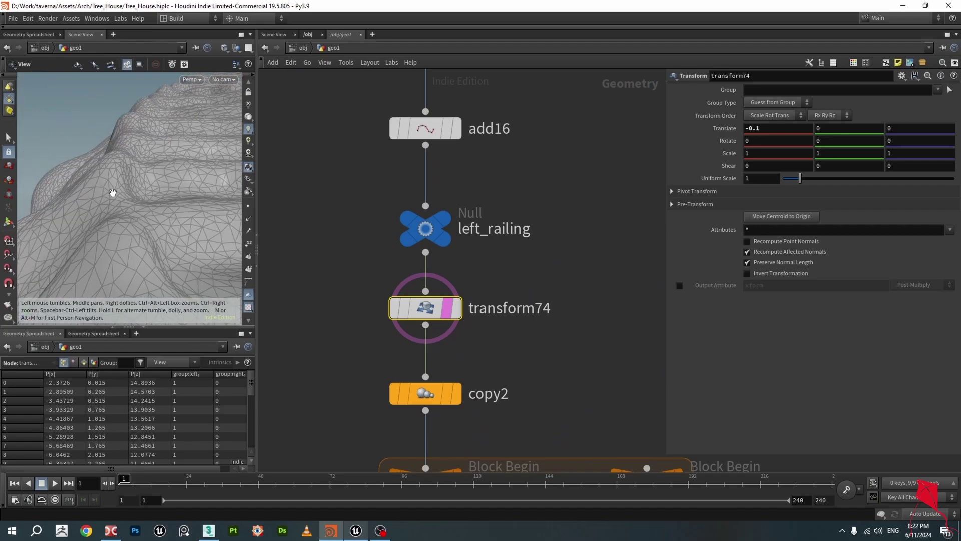
{"action": "scroll", "coordinate": [113, 195], "scroll_direction": "up", "scroll_amount": 3}
{"action": "middle_click_drag", "start_coordinate": [121, 208], "coordinate": [224, 236]}
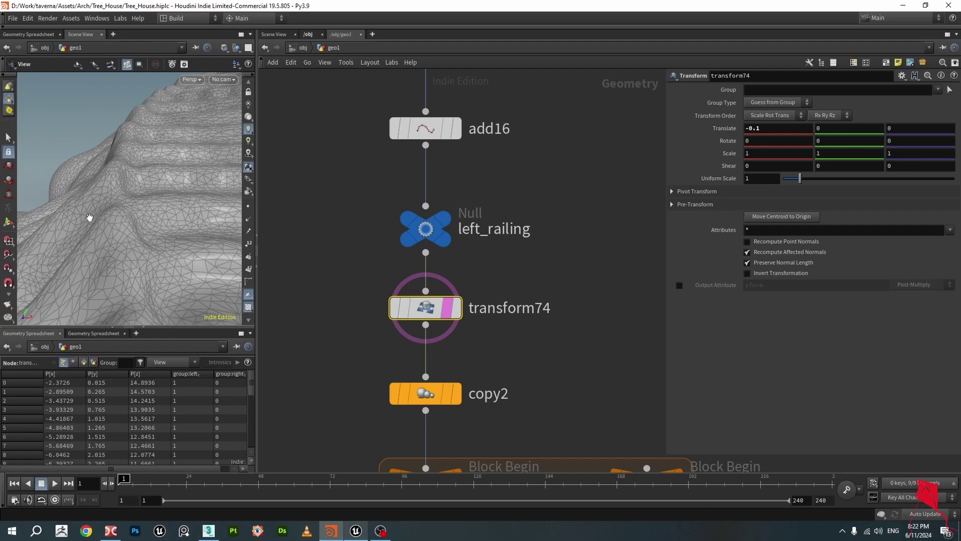
{"action": "left_click_drag", "start_coordinate": [134, 203], "coordinate": [137, 147]}
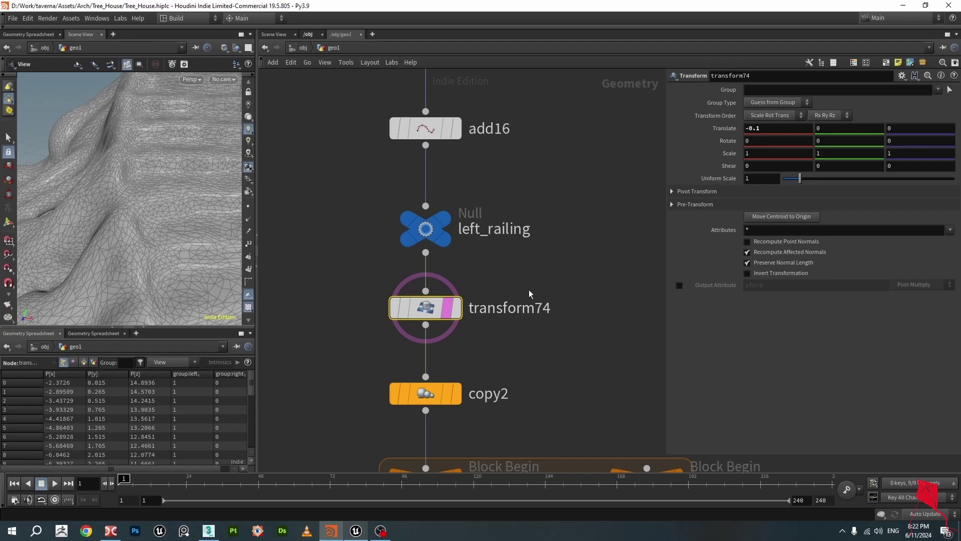
Display transform74 again and view the full left railing curve without the tree mesh.
{"action": "middle_click_drag", "start_coordinate": [521, 372], "coordinate": [546, 328]}
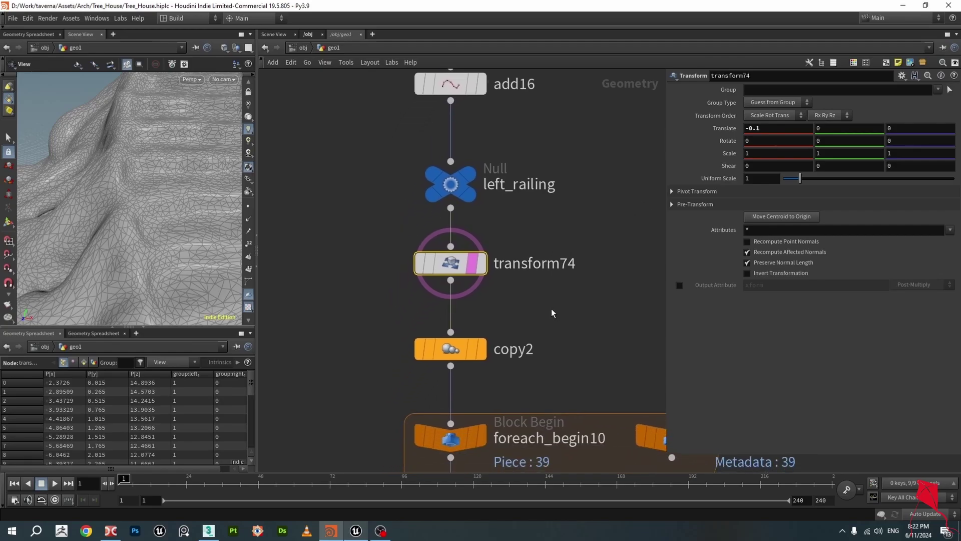
{"action": "left_click", "coordinate": [482, 263]}
{"action": "left_click_drag", "start_coordinate": [114, 205], "coordinate": [159, 217]}
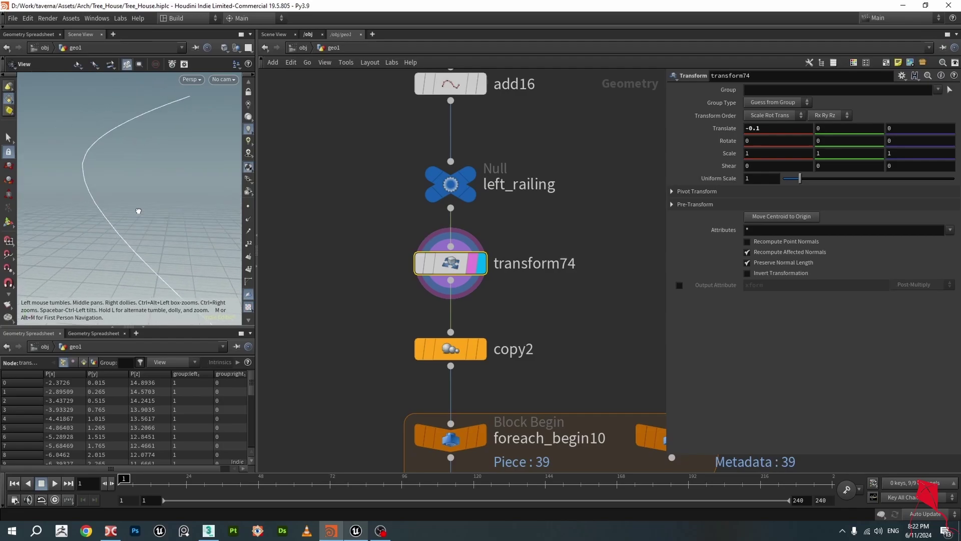
{"action": "scroll", "coordinate": [384, 276], "scroll_direction": "down", "scroll_amount": 3}
{"action": "scroll", "coordinate": [370, 269], "scroll_direction": "down", "scroll_amount": 2}
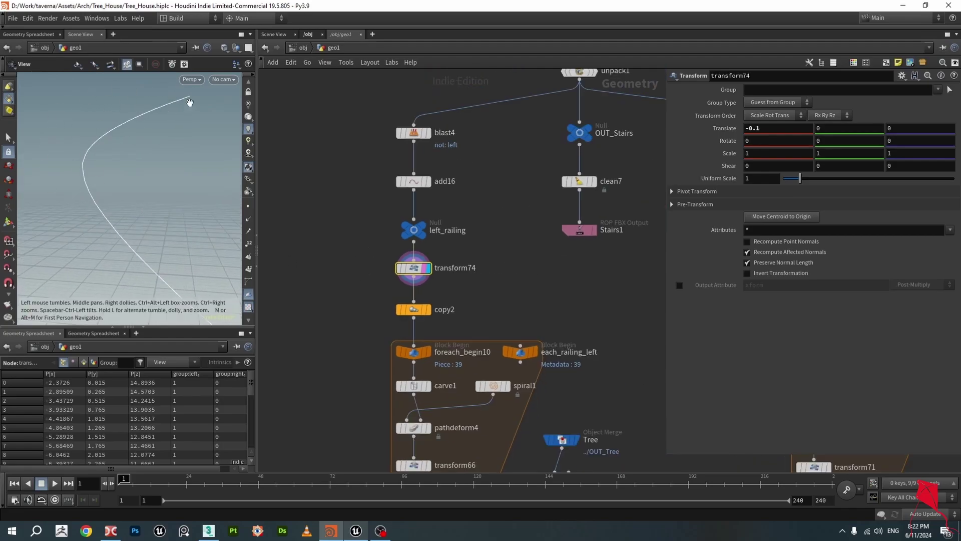
Select copy2 and review its Copy and Transform settings while transform74 stays displayed.
{"action": "scroll", "coordinate": [401, 271], "scroll_direction": "up", "scroll_amount": 2}
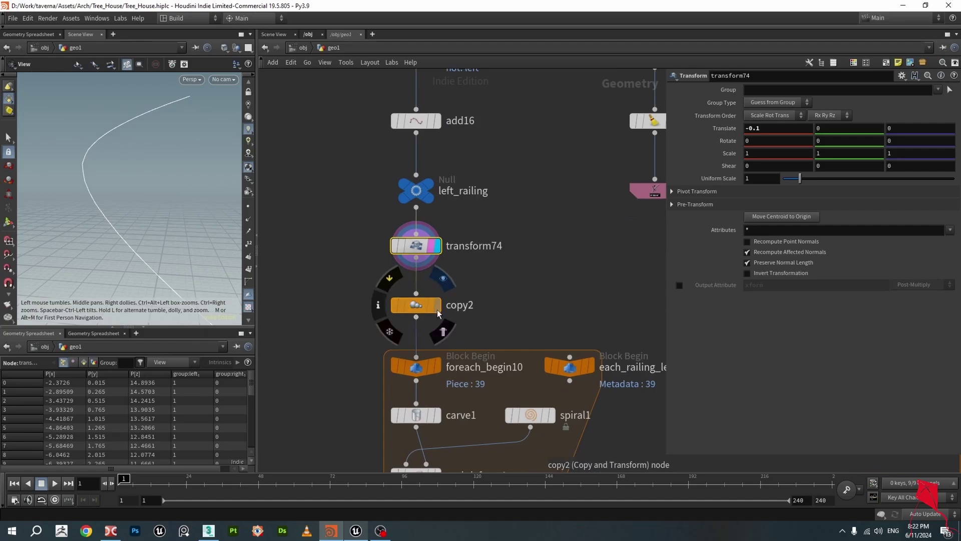
{"action": "left_click", "coordinate": [415, 307]}
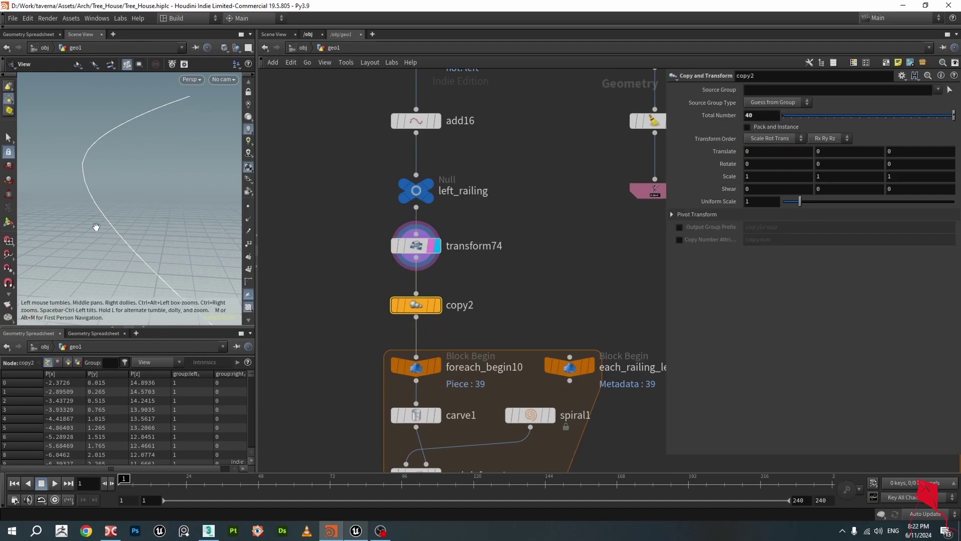
{"action": "left_click_drag", "start_coordinate": [95, 227], "coordinate": [139, 225]}
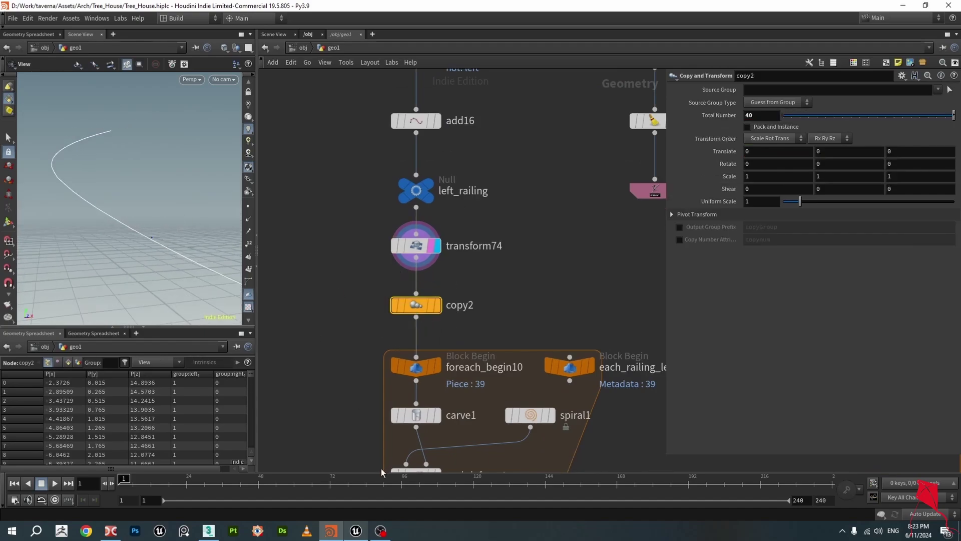
Switch to Unreal Engine and examine the root railings around the tree stairs up close.
{"action": "left_click", "coordinate": [356, 530]}
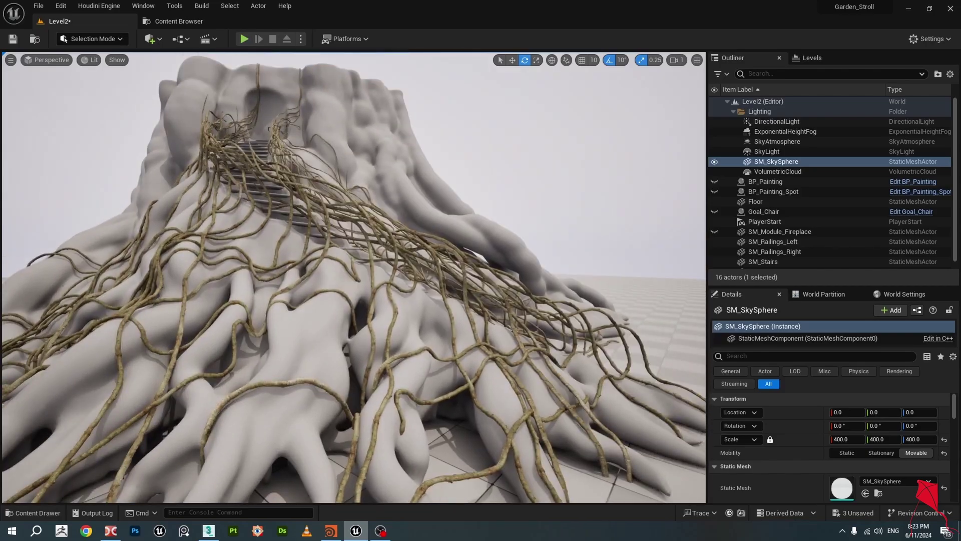
{"action": "right_click_drag", "start_coordinate": [350, 339], "coordinate": [405, 280]}
{"action": "key", "text": "w"}
{"action": "key", "text": "w"}
{"action": "key", "text": "s"}
{"action": "right_click_drag", "start_coordinate": [395, 321], "coordinate": [637, 377]}
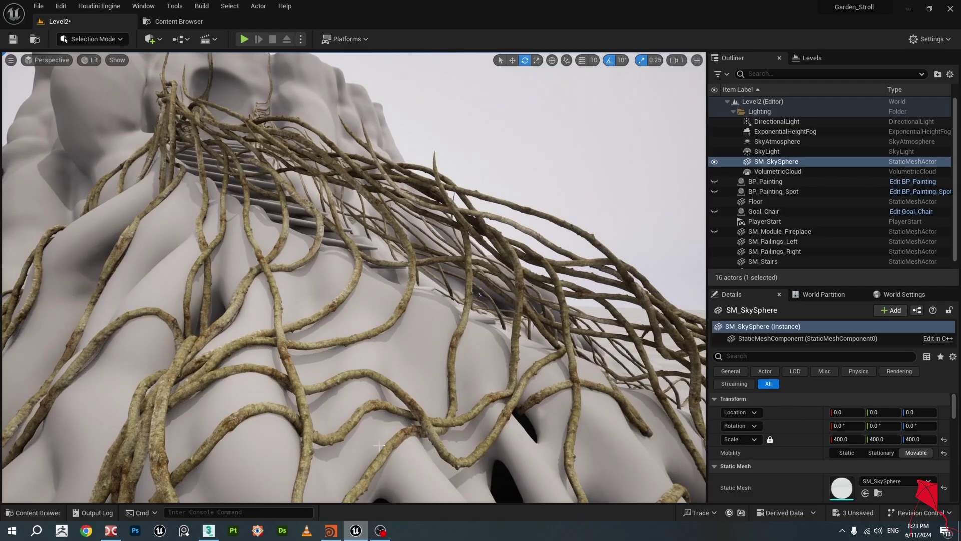
Switch back to Houdini and display copy2 to view the copied left railing curves.
{"action": "left_click", "coordinate": [331, 531]}
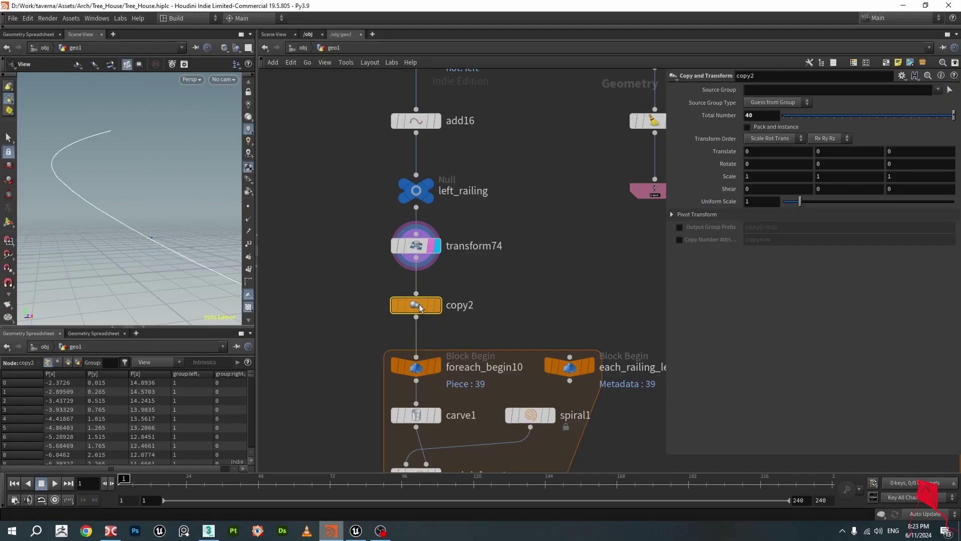
{"action": "left_click_drag", "start_coordinate": [104, 203], "coordinate": [106, 190]}
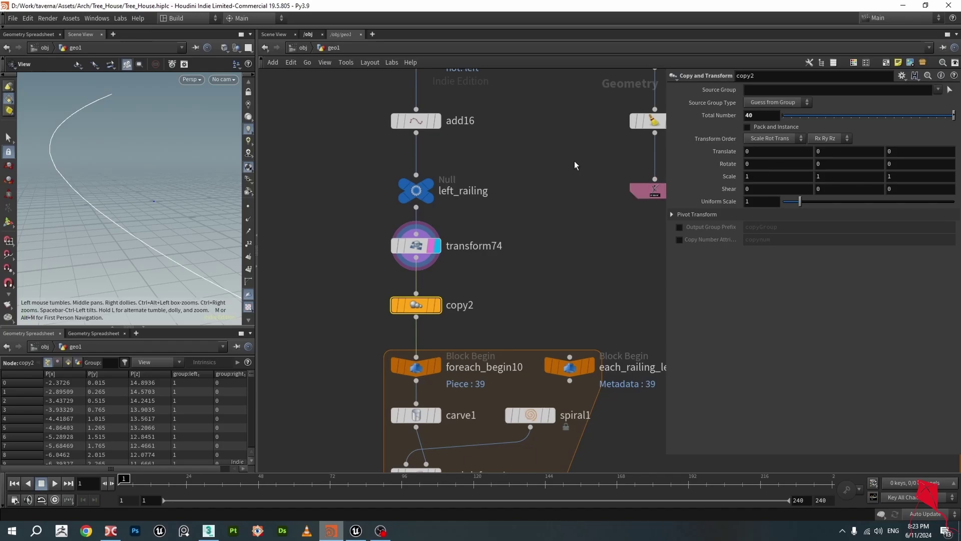
{"action": "left_click", "coordinate": [439, 306]}
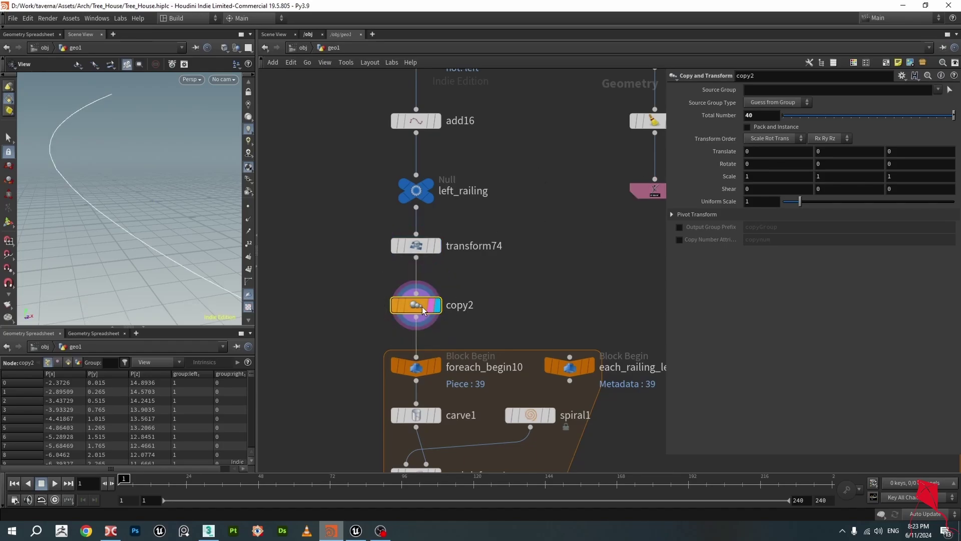
Select transform74 and then copy2 to compare them while examining the copied left railing curves up close.
{"action": "left_click_drag", "start_coordinate": [90, 197], "coordinate": [85, 175]}
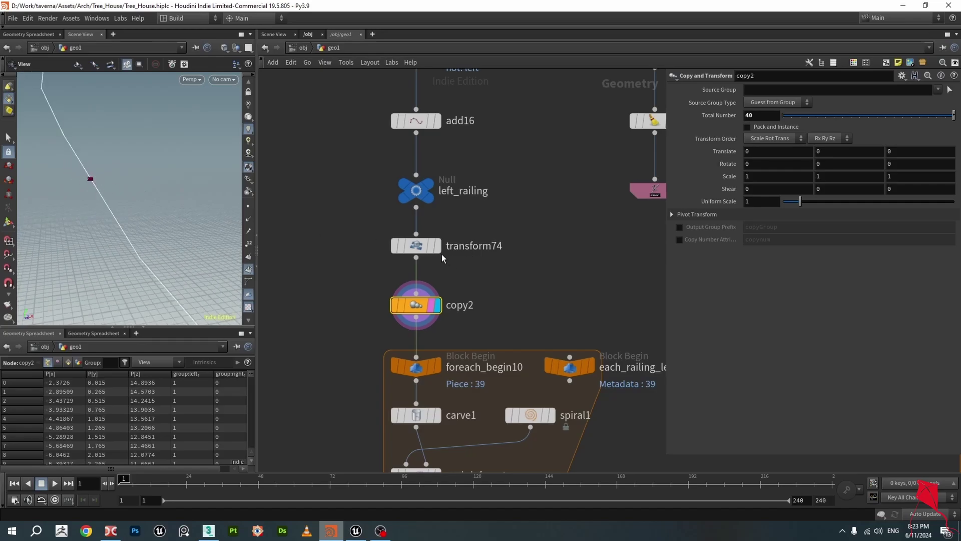
{"action": "left_click", "coordinate": [431, 245]}
{"action": "left_click", "coordinate": [436, 306]}
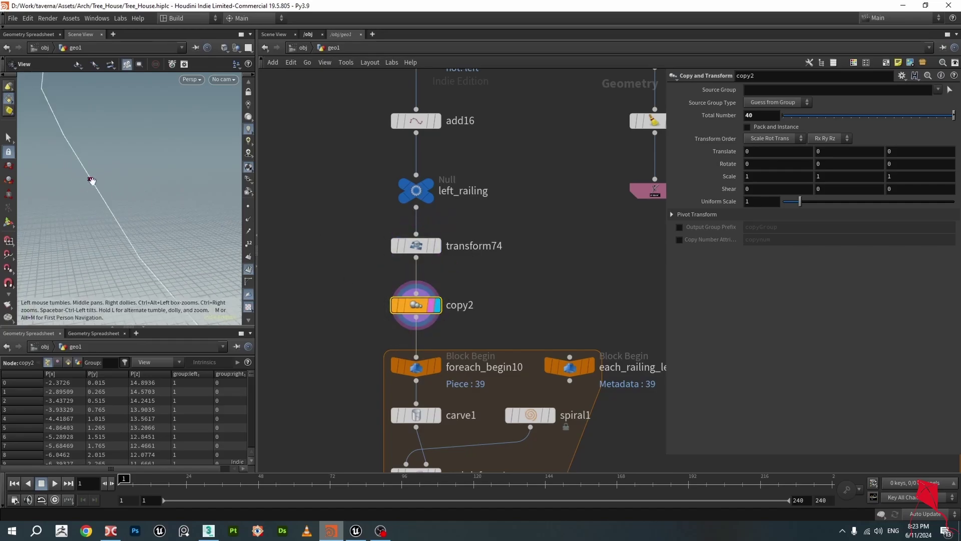
{"action": "scroll", "coordinate": [408, 212], "scroll_direction": "down", "scroll_amount": 2}
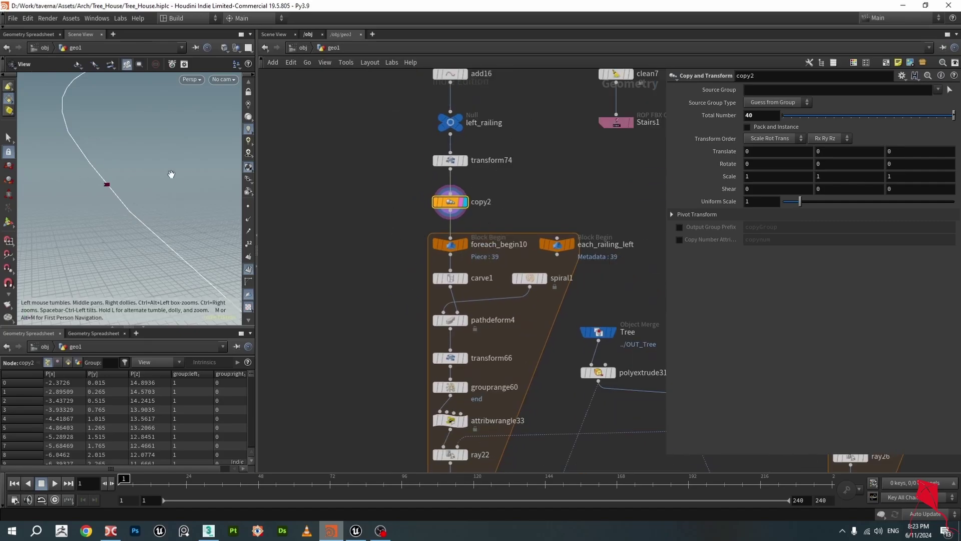
Add a For-Each Primitive loop beside the existing railing loop and lower its end node level with foreach_end10.
{"action": "middle_click_drag", "start_coordinate": [396, 283], "coordinate": [423, 189]}
{"action": "key", "text": "Tab"}
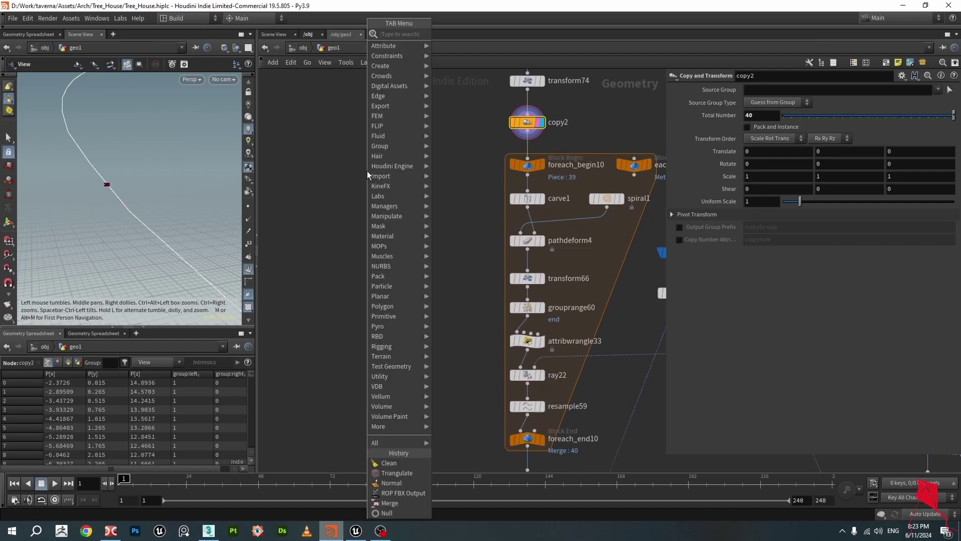
{"action": "type", "text": "for"}
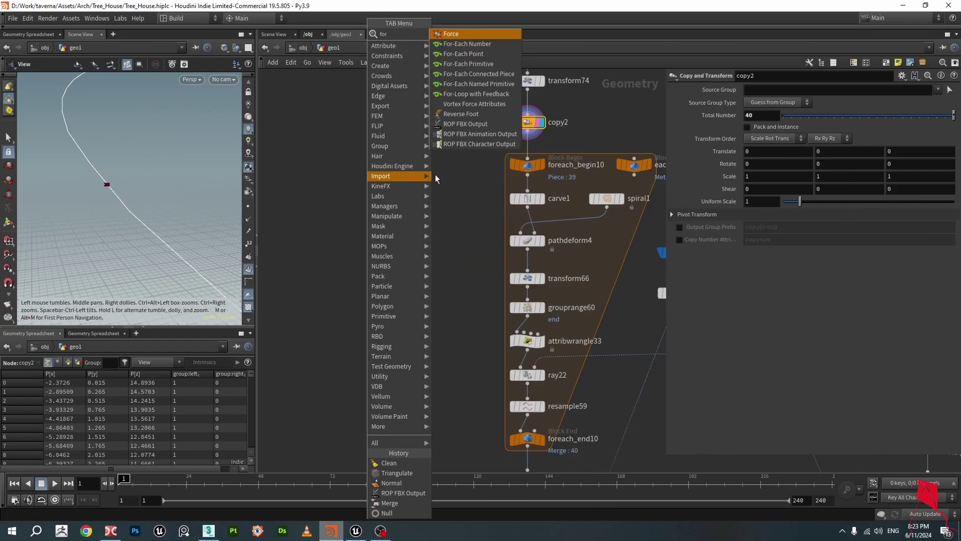
{"action": "left_click", "coordinate": [465, 66]}
{"action": "left_click", "coordinate": [363, 170]}
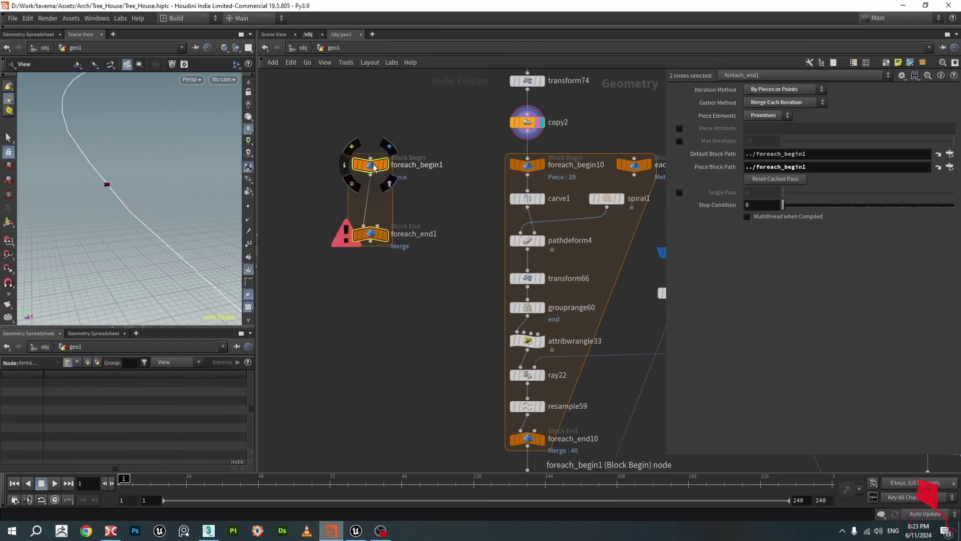
{"action": "left_click", "coordinate": [369, 168]}
{"action": "left_click_drag", "start_coordinate": [370, 234], "coordinate": [370, 441]}
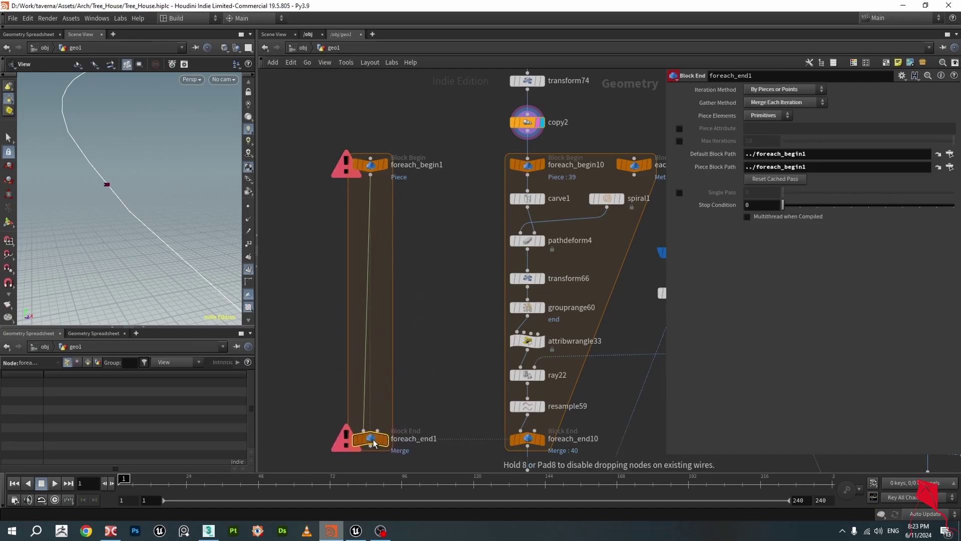
Select each_railing_left and review its Fetch Metadata method and block path.
{"action": "middle_click_drag", "start_coordinate": [462, 204], "coordinate": [396, 206]}
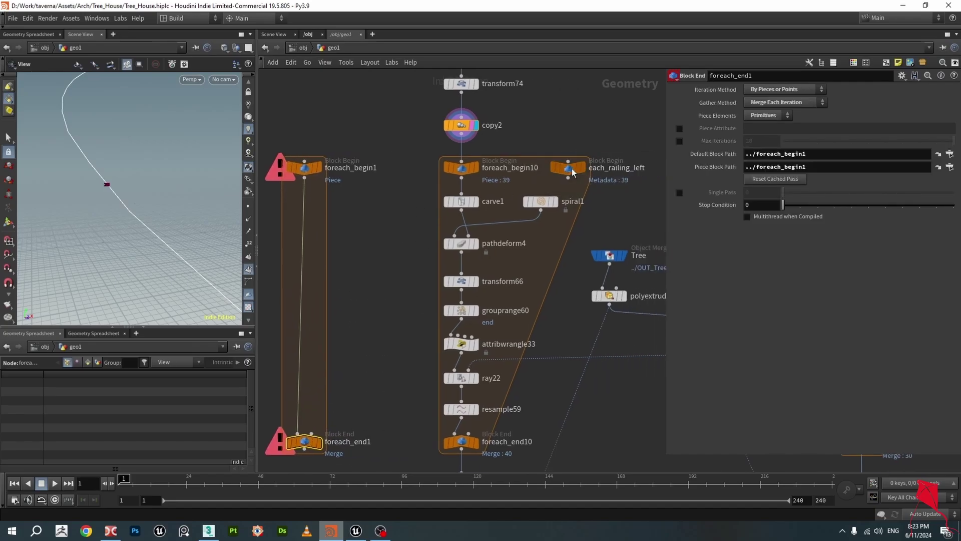
{"action": "left_click", "coordinate": [568, 167]}
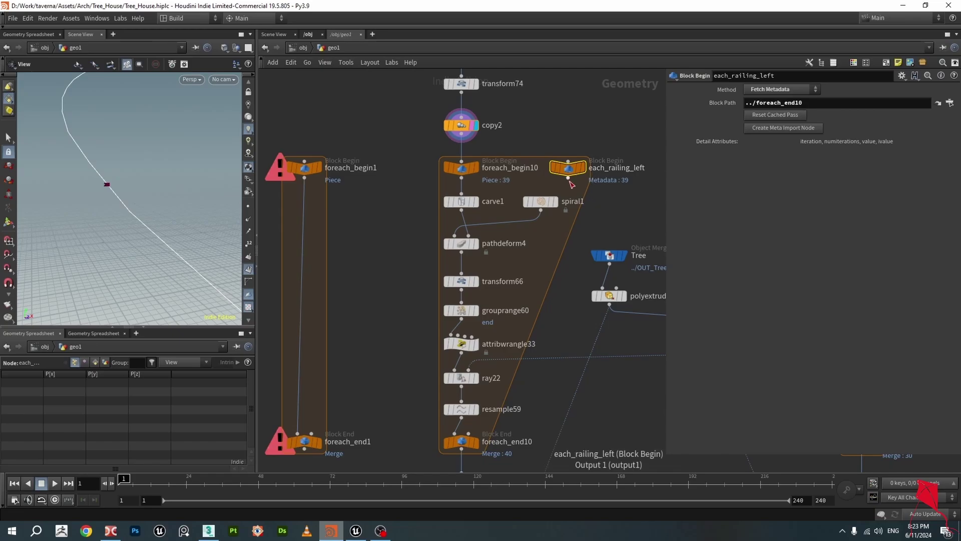
{"action": "mouse_move", "coordinate": [568, 173]}
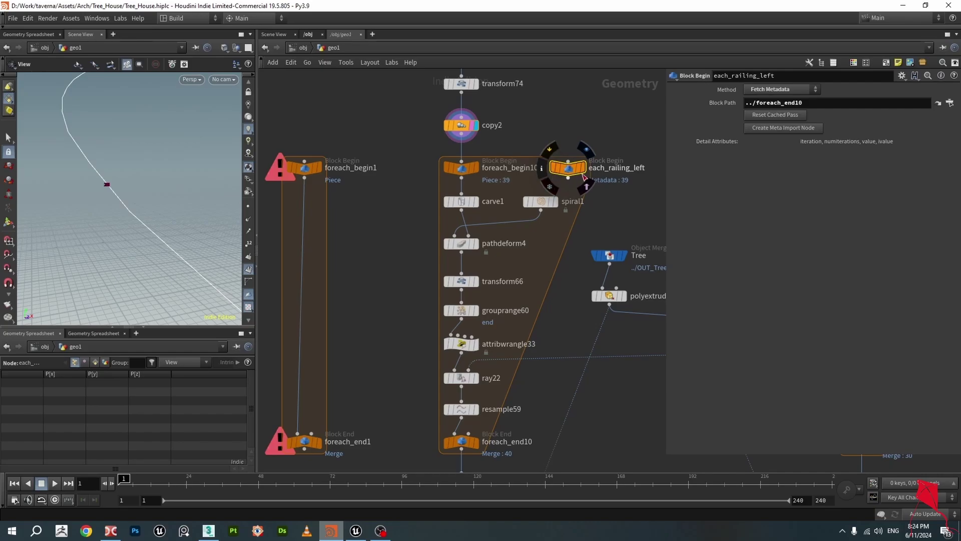
Feed copy2 into foreach_begin1 and create a meta import node for the new loop.
{"action": "middle_click_drag", "start_coordinate": [373, 223], "coordinate": [442, 189]}
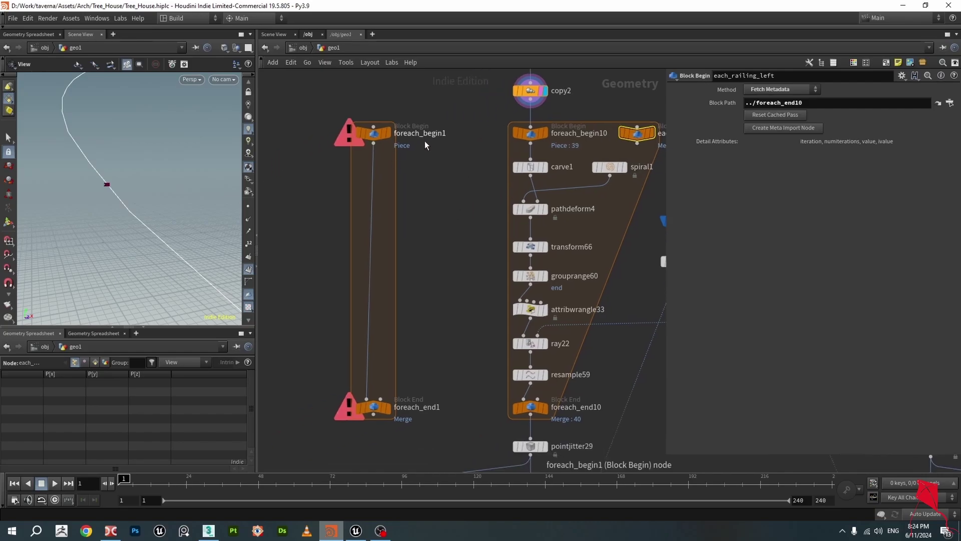
{"action": "left_click", "coordinate": [377, 139]}
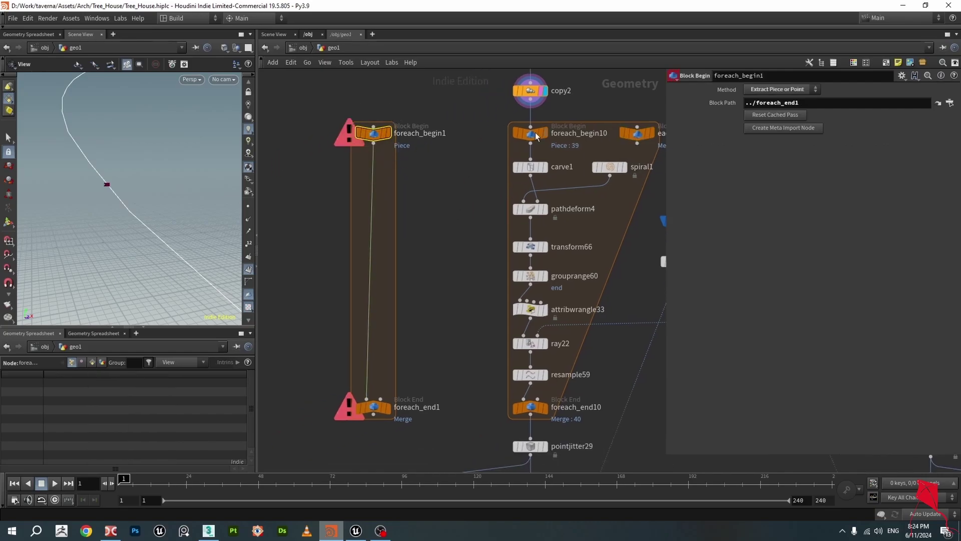
{"action": "left_click_drag", "start_coordinate": [531, 106], "coordinate": [374, 127]}
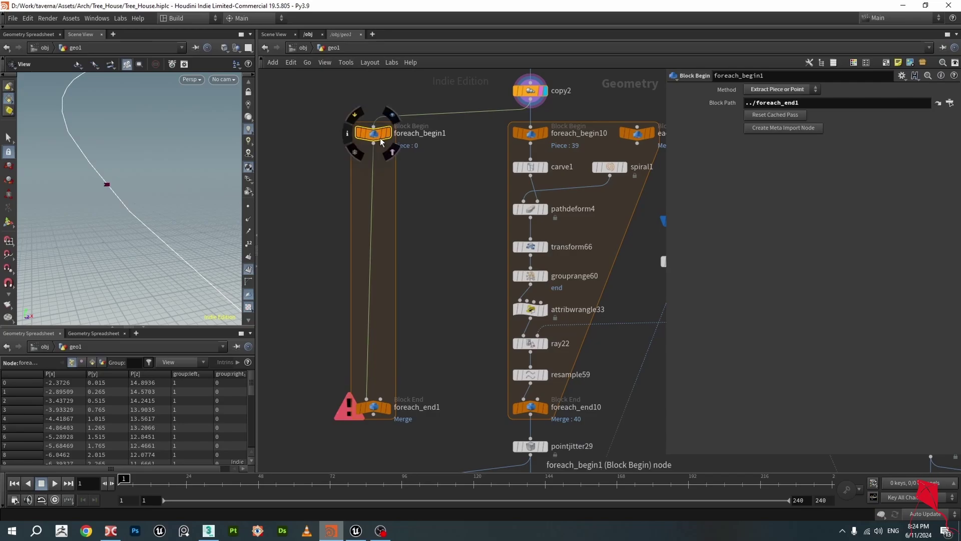
{"action": "left_click", "coordinate": [776, 130]}
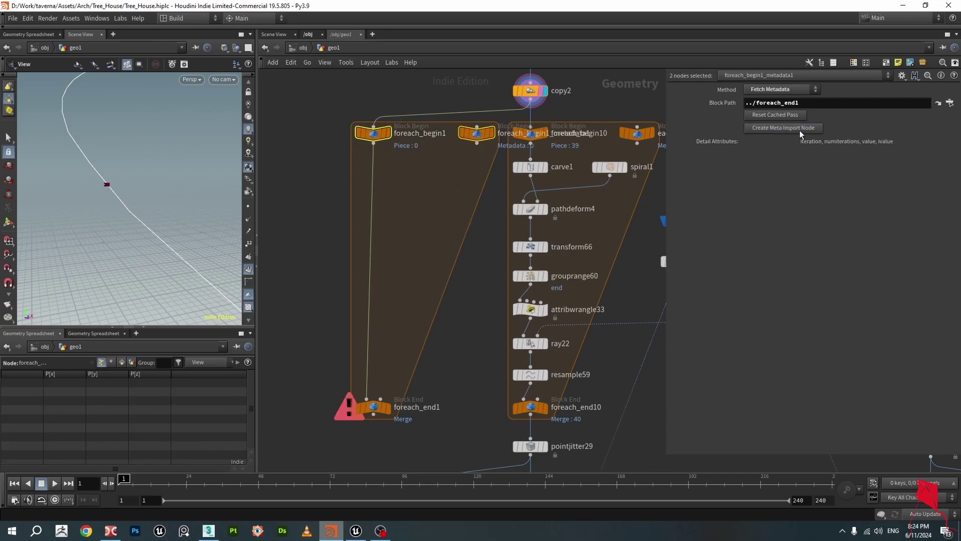
Move the whole new loop, including its metadata node, away from the existing loop so they no longer overlap.
{"action": "left_click_drag", "start_coordinate": [393, 230], "coordinate": [476, 432]}
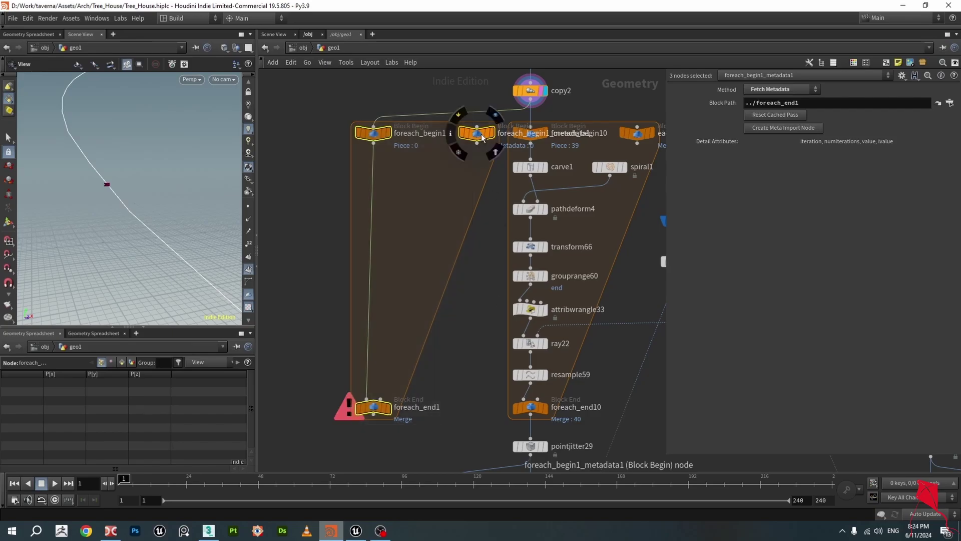
{"action": "left_click_drag", "start_coordinate": [482, 135], "coordinate": [409, 140]}
{"action": "left_click", "coordinate": [408, 139]}
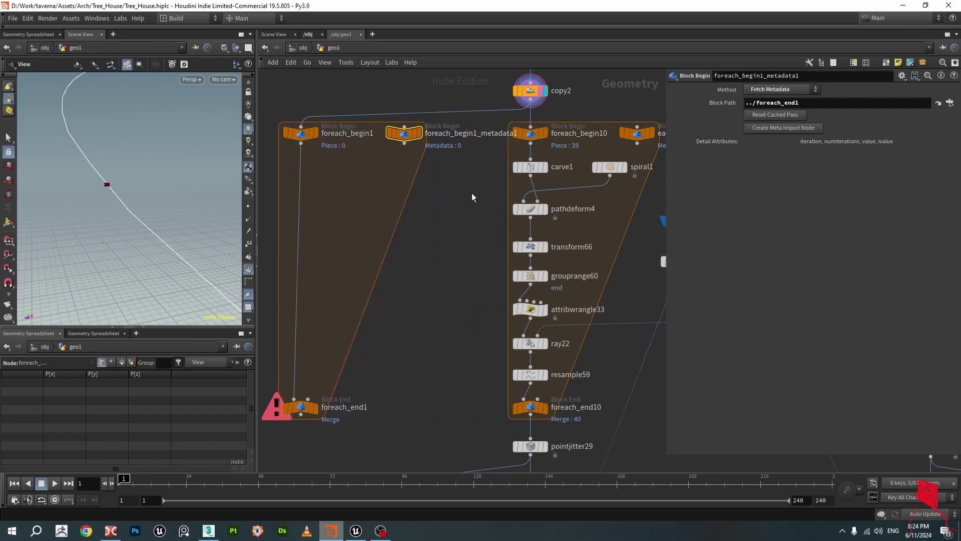
Rename the new loop's metadata node to left.
{"action": "middle_click_drag", "start_coordinate": [444, 193], "coordinate": [375, 204]}
{"action": "double_click", "coordinate": [411, 145]}
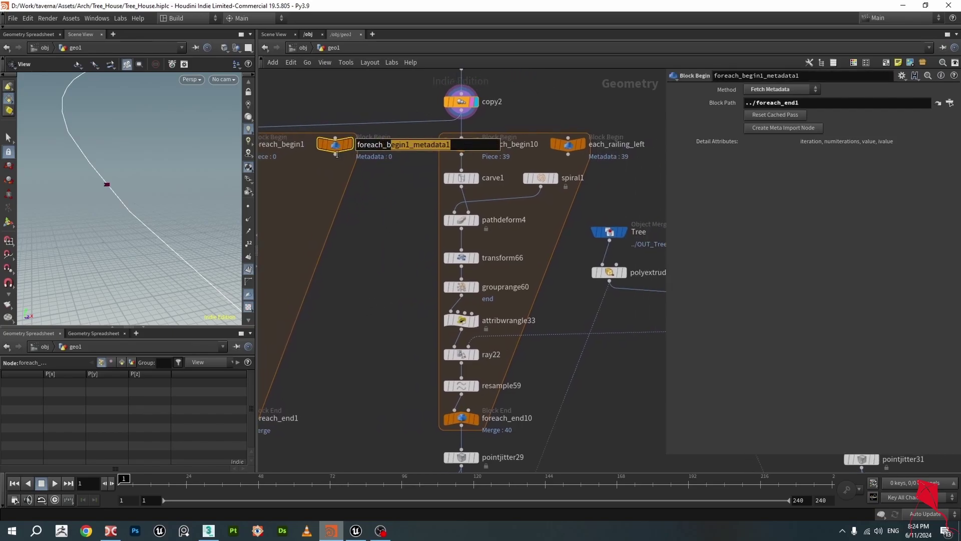
{"action": "type", "text": "left"}
{"action": "key", "text": "Return"}
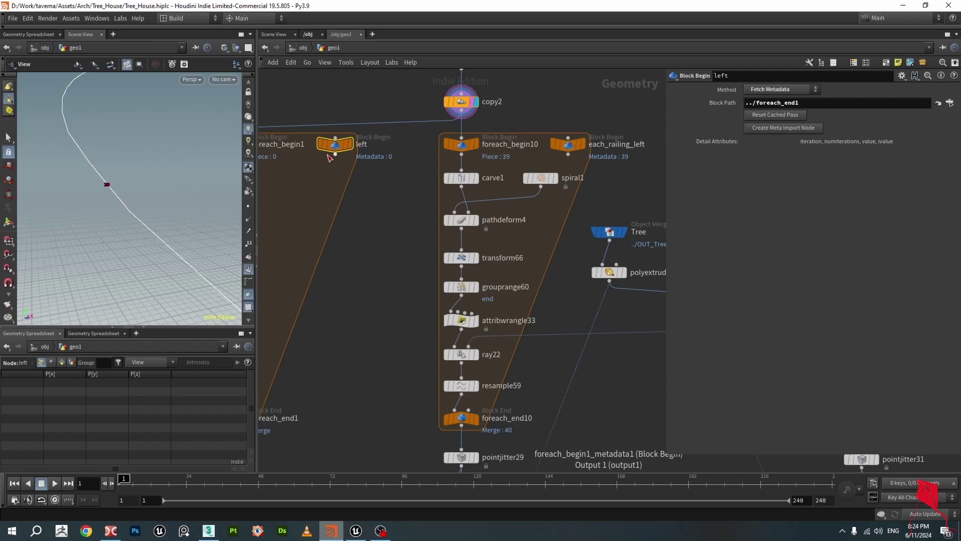
Display and select foreach_end1 to evaluate the new loop and review its Block End settings.
{"action": "middle_click_drag", "start_coordinate": [406, 249], "coordinate": [502, 249]}
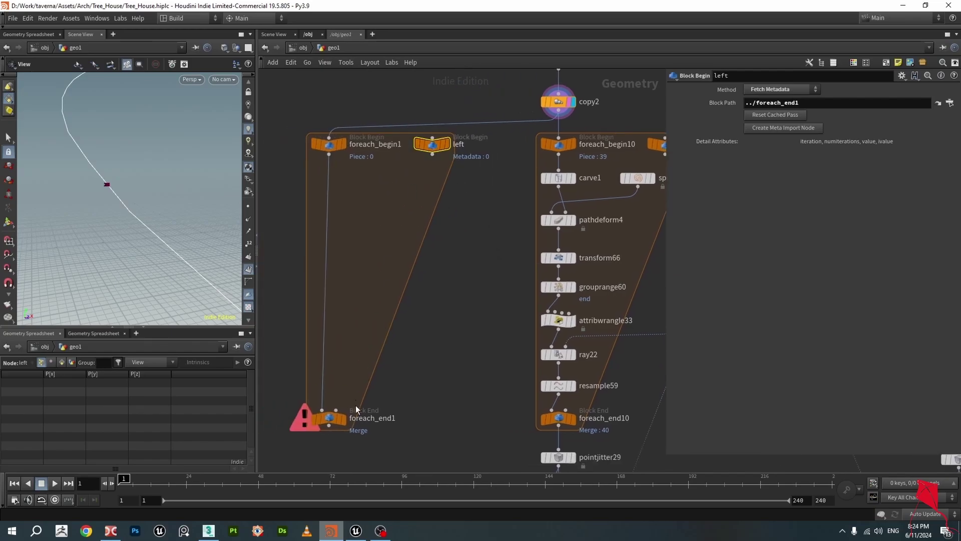
{"action": "mouse_move", "coordinate": [340, 425]}
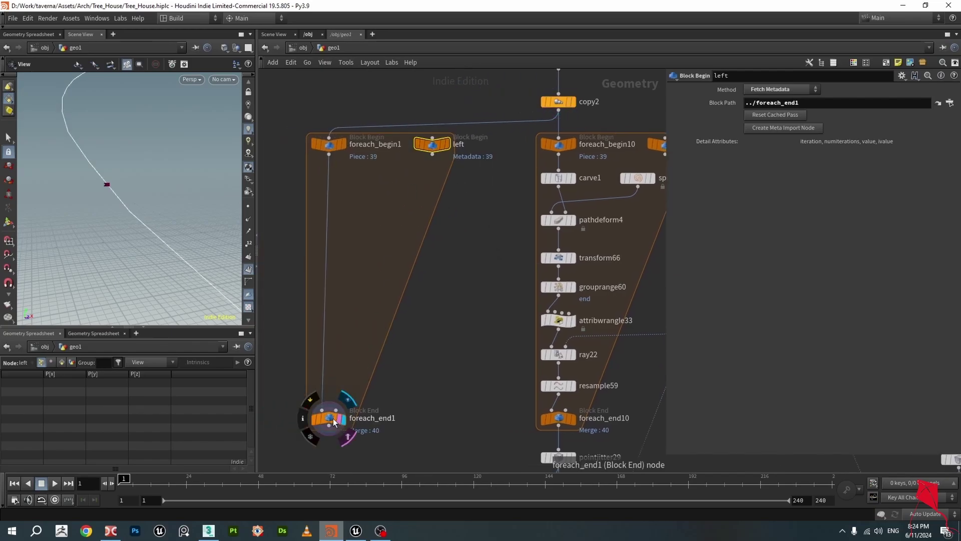
{"action": "left_click", "coordinate": [342, 421]}
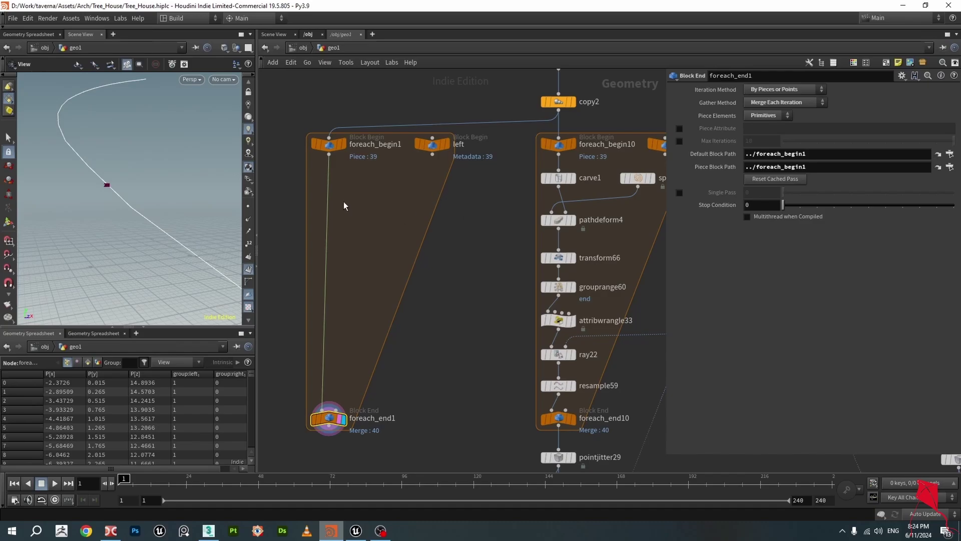
Display foreach_begin10 in the existing loop and examine its single extracted railing curve from several angles.
{"action": "middle_click_drag", "start_coordinate": [344, 206], "coordinate": [375, 231]}
{"action": "middle_click_drag", "start_coordinate": [458, 227], "coordinate": [374, 230]}
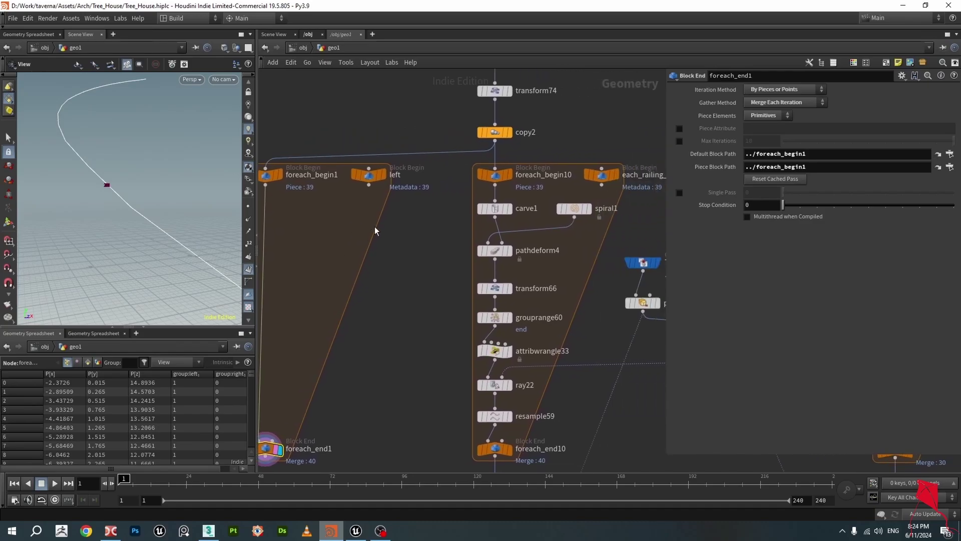
{"action": "scroll", "coordinate": [510, 208], "scroll_direction": "up", "scroll_amount": 2}
{"action": "left_click", "coordinate": [510, 164]}
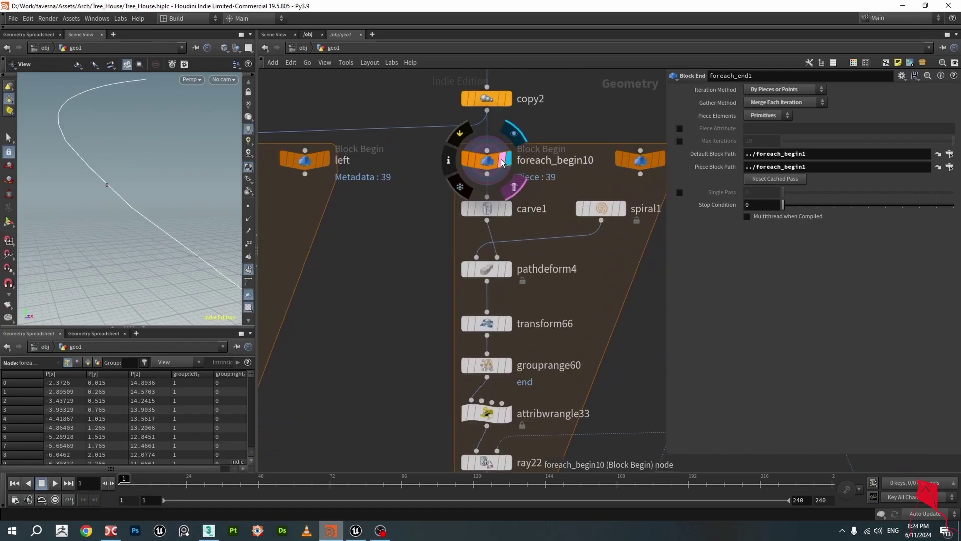
{"action": "left_click", "coordinate": [488, 160]}
{"action": "left_click_drag", "start_coordinate": [129, 169], "coordinate": [129, 171]}
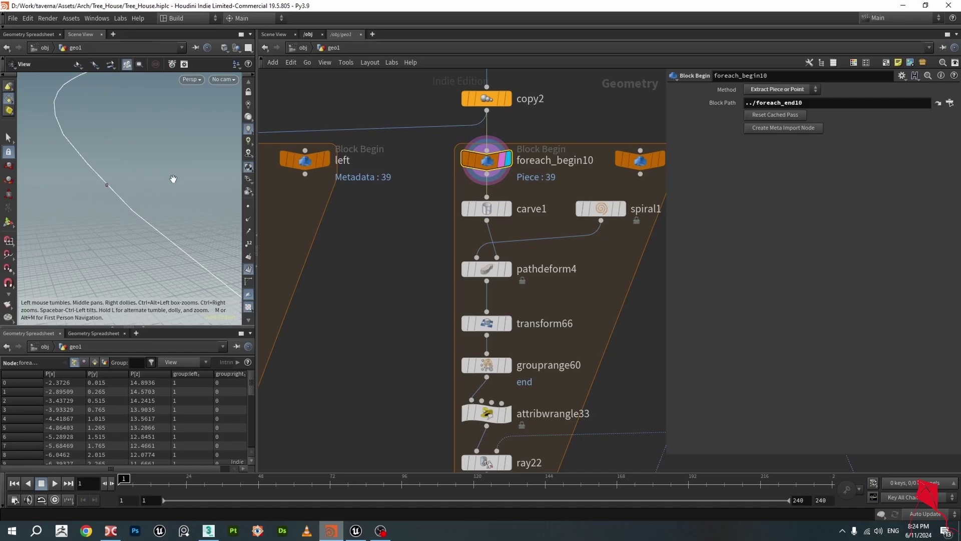
{"action": "left_click_drag", "start_coordinate": [136, 207], "coordinate": [162, 206]}
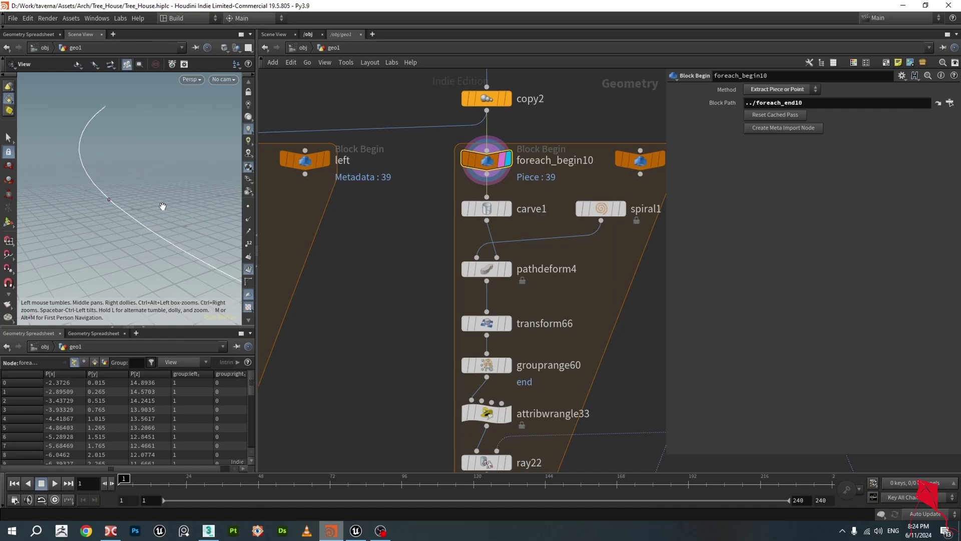
Switch to Unreal Engine to examine the root railings around the stairs and return to Houdini.
{"action": "left_click", "coordinate": [355, 531]}
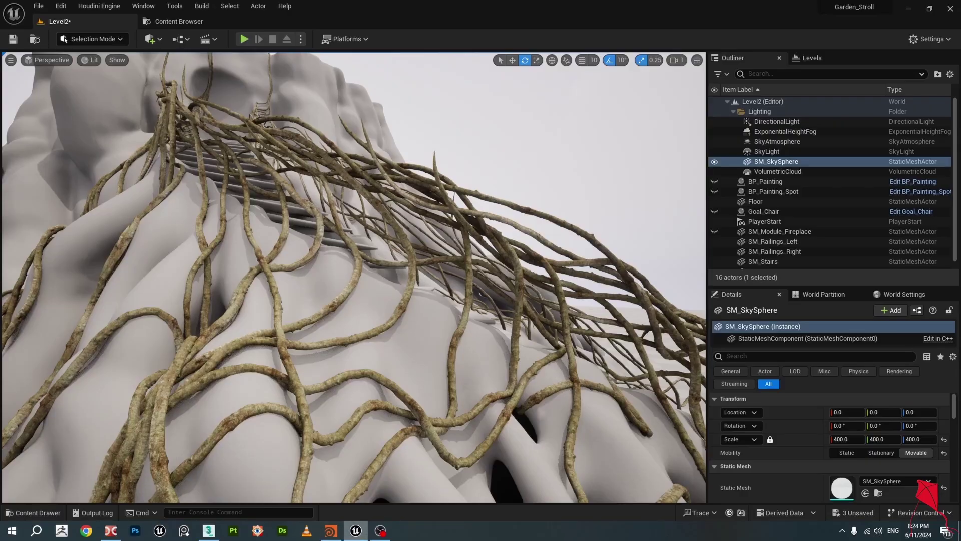
{"action": "mouse_move", "coordinate": [429, 221]}
{"action": "right_mouse_down"}
{"action": "mouse_move", "coordinate": [440, 212]}
{"action": "mouse_move", "coordinate": [426, 223]}
{"action": "right_mouse_up"}
{"action": "left_click", "coordinate": [330, 532]}
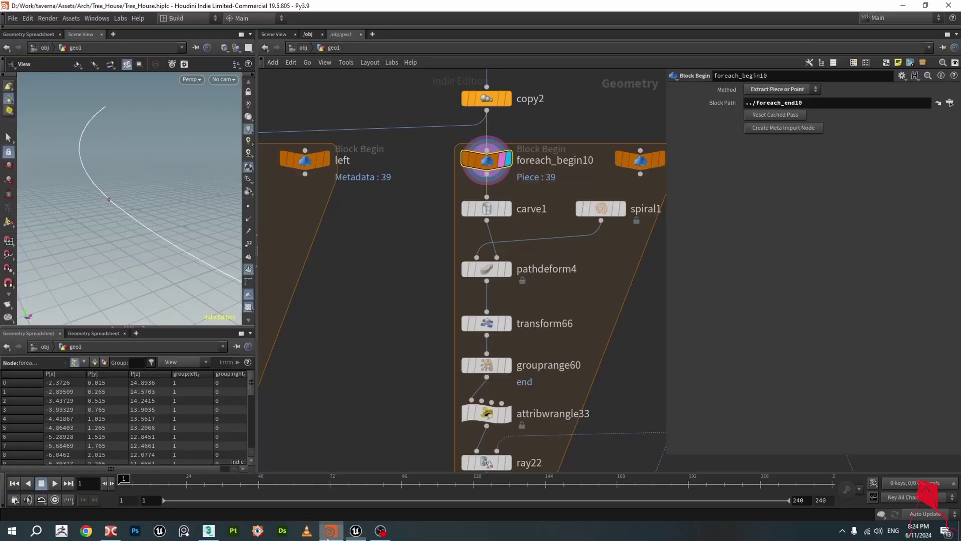
Display carve1 and examine the carved curve piece and its First U expression.
{"action": "left_click", "coordinate": [491, 210]}
{"action": "left_click", "coordinate": [507, 212]}
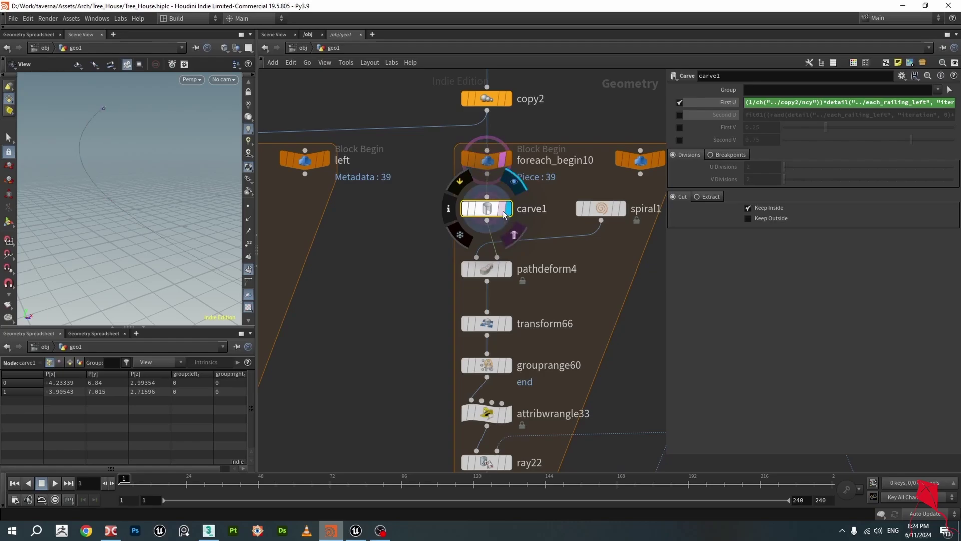
{"action": "left_click_drag", "start_coordinate": [115, 133], "coordinate": [163, 164]}
Select the left metadata node and show its detail attributes in the geometry spreadsheet.
{"action": "middle_click_drag", "start_coordinate": [646, 214], "coordinate": [545, 219]}
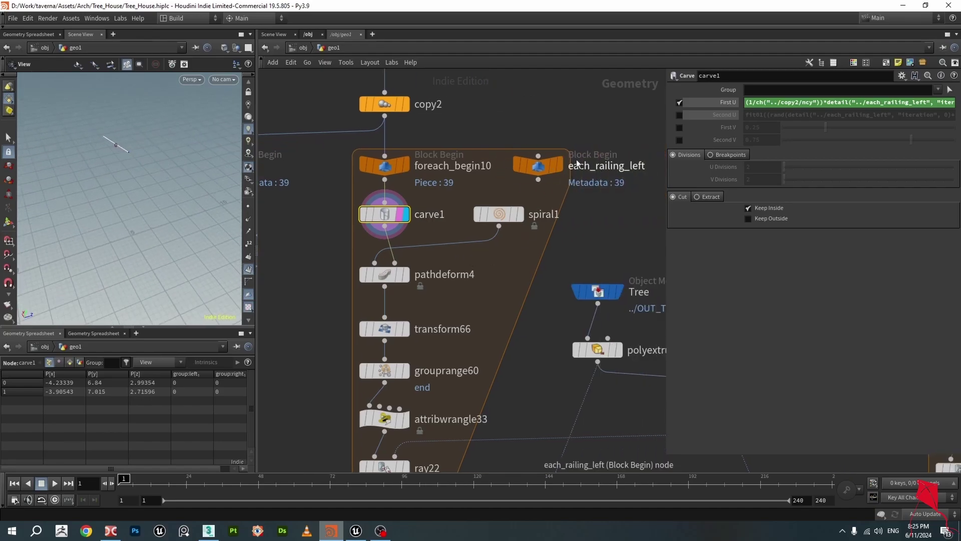
{"action": "scroll", "coordinate": [525, 197], "scroll_direction": "down", "scroll_amount": 2}
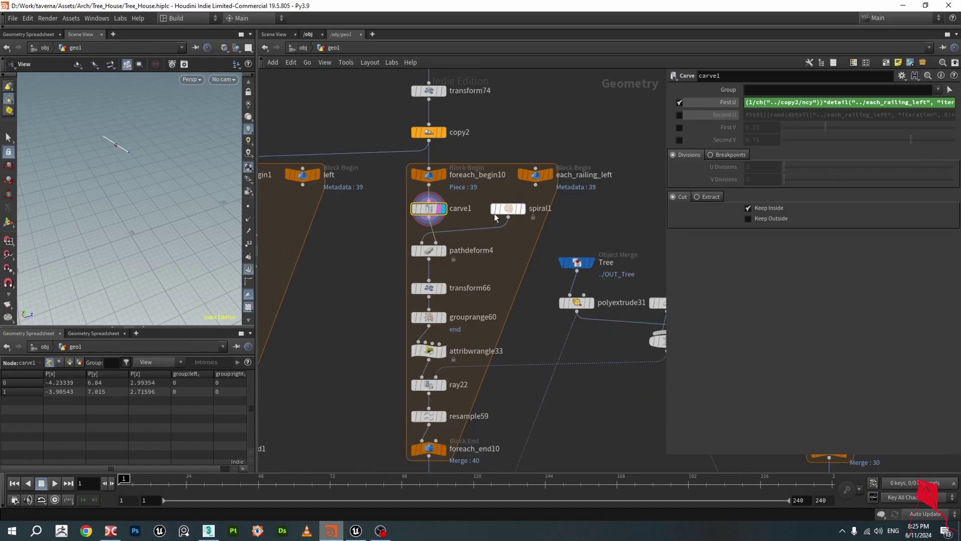
{"action": "scroll", "coordinate": [341, 208], "scroll_direction": "up", "scroll_amount": 3}
{"action": "middle_click_drag", "start_coordinate": [331, 205], "coordinate": [406, 223]}
{"action": "left_click", "coordinate": [357, 164]}
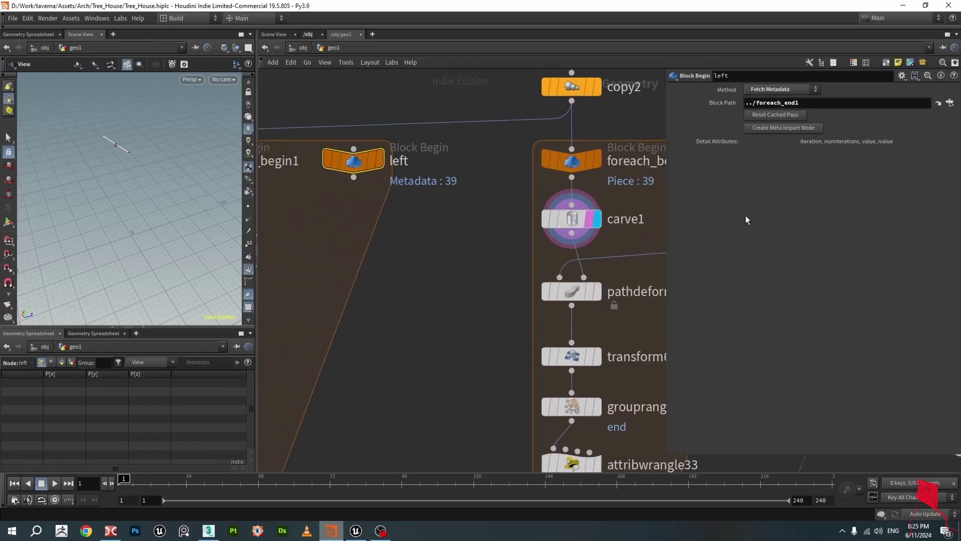
{"action": "left_click", "coordinate": [71, 362]}
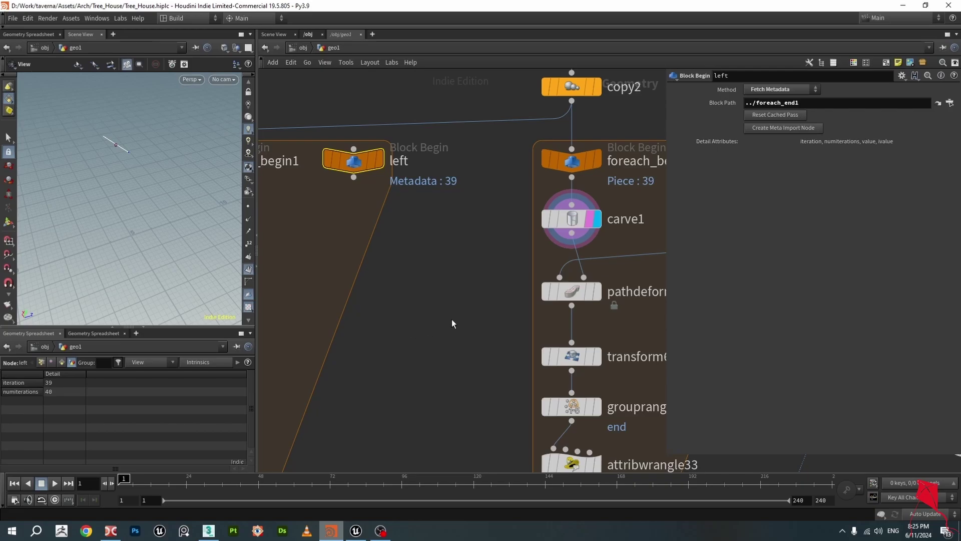
Select carve1 and widen its parameter area to read the full First U expression.
{"action": "middle_click_drag", "start_coordinate": [452, 320], "coordinate": [334, 323]}
{"action": "left_click", "coordinate": [427, 229]}
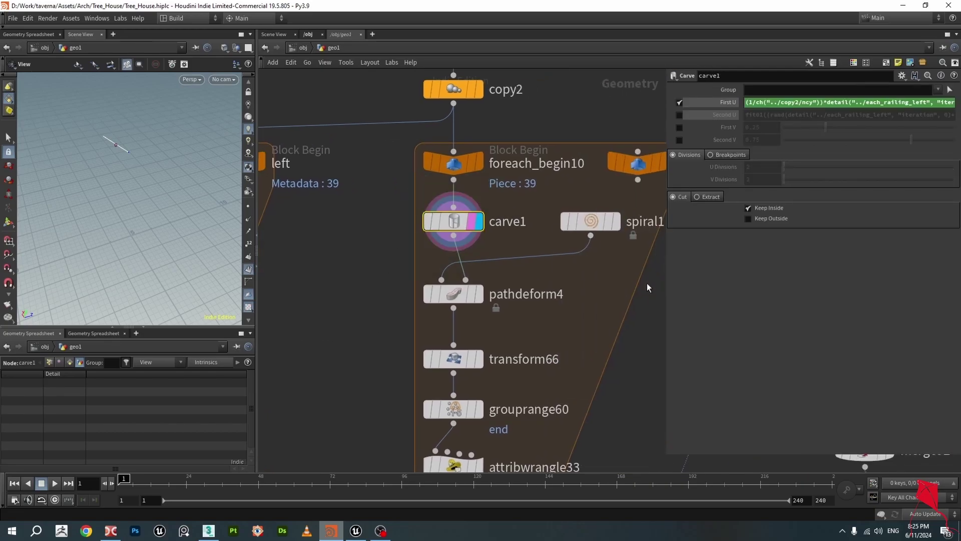
{"action": "left_click_drag", "start_coordinate": [665, 289], "coordinate": [485, 293]}
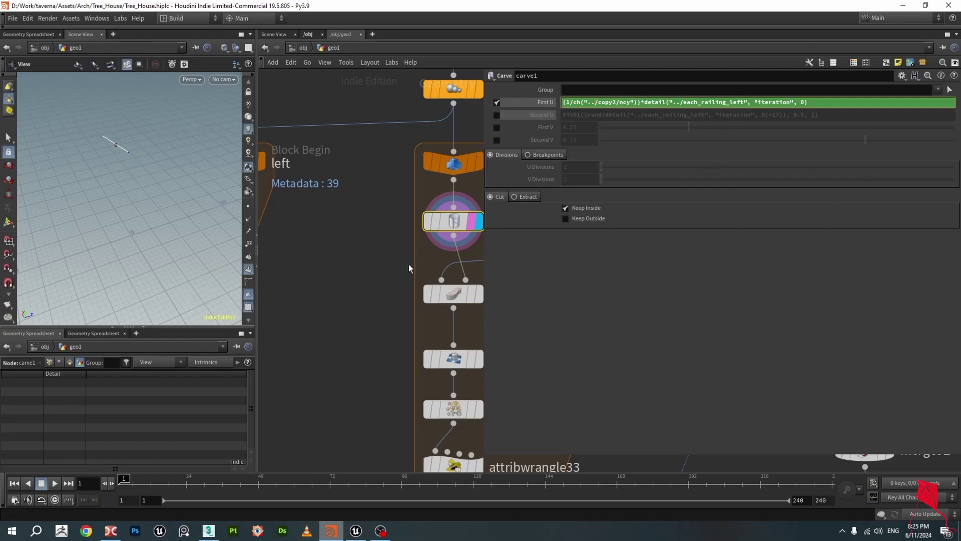
Select copy2 and review the Total Number parameter referenced by the carve expression.
{"action": "middle_click_drag", "start_coordinate": [360, 286], "coordinate": [307, 342]}
{"action": "scroll", "coordinate": [307, 306], "scroll_direction": "down", "scroll_amount": 1}
{"action": "left_click", "coordinate": [367, 185]}
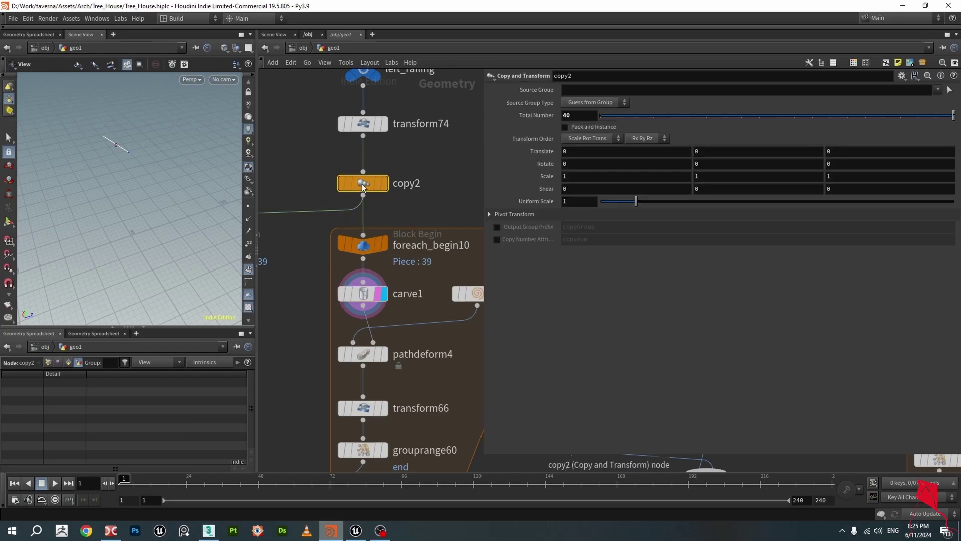
Add a Carve node inside the left loop and wire it between foreach_begin1 and foreach_end1.
{"action": "left_click", "coordinate": [371, 293]}
{"action": "scroll", "coordinate": [371, 293], "scroll_direction": "down", "scroll_amount": 2}
{"action": "scroll", "coordinate": [371, 295], "scroll_direction": "down", "scroll_amount": 3}
{"action": "scroll", "coordinate": [352, 239], "scroll_direction": "up", "scroll_amount": 4}
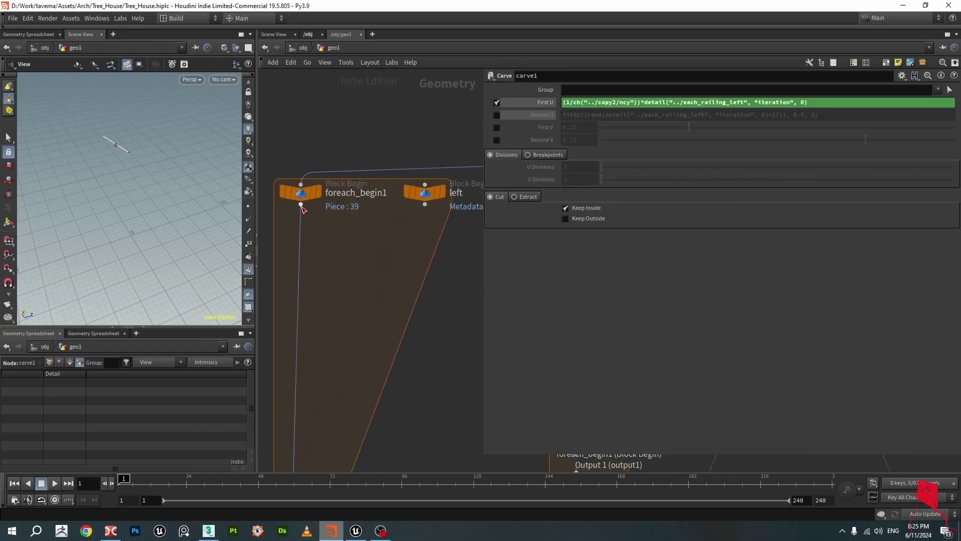
{"action": "left_click_drag", "start_coordinate": [301, 204], "coordinate": [344, 247]}
{"action": "type", "text": "car"}
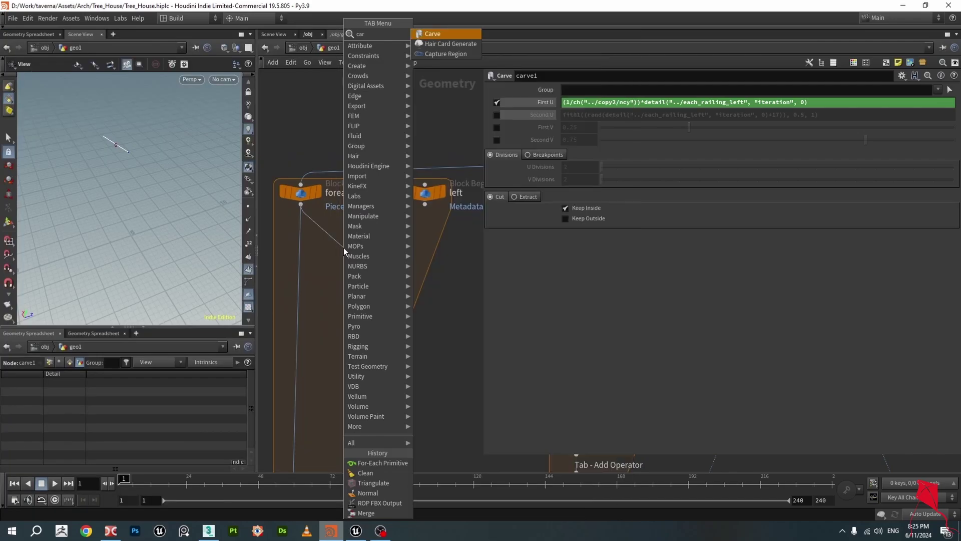
{"action": "left_click", "coordinate": [451, 35]}
{"action": "scroll", "coordinate": [338, 247], "scroll_direction": "down", "scroll_amount": 1}
{"action": "middle_click_drag", "start_coordinate": [373, 212], "coordinate": [391, 171]}
{"action": "left_click_drag", "start_coordinate": [359, 215], "coordinate": [330, 310]}
{"action": "left_click", "coordinate": [316, 426]}
{"action": "left_click_drag", "start_coordinate": [358, 205], "coordinate": [323, 204]}
Select carve1, widen the network view, and examine the detail() part of its First U expression.
{"action": "scroll", "coordinate": [390, 238], "scroll_direction": "down", "scroll_amount": 3}
{"action": "middle_click_drag", "start_coordinate": [411, 243], "coordinate": [307, 246]}
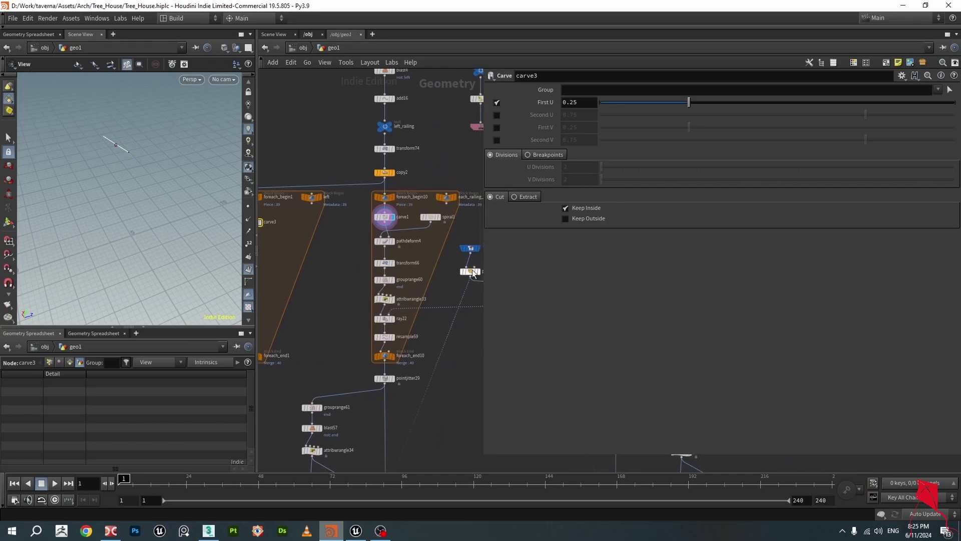
{"action": "left_click_drag", "start_coordinate": [484, 281], "coordinate": [572, 271]}
{"action": "left_click", "coordinate": [385, 217]}
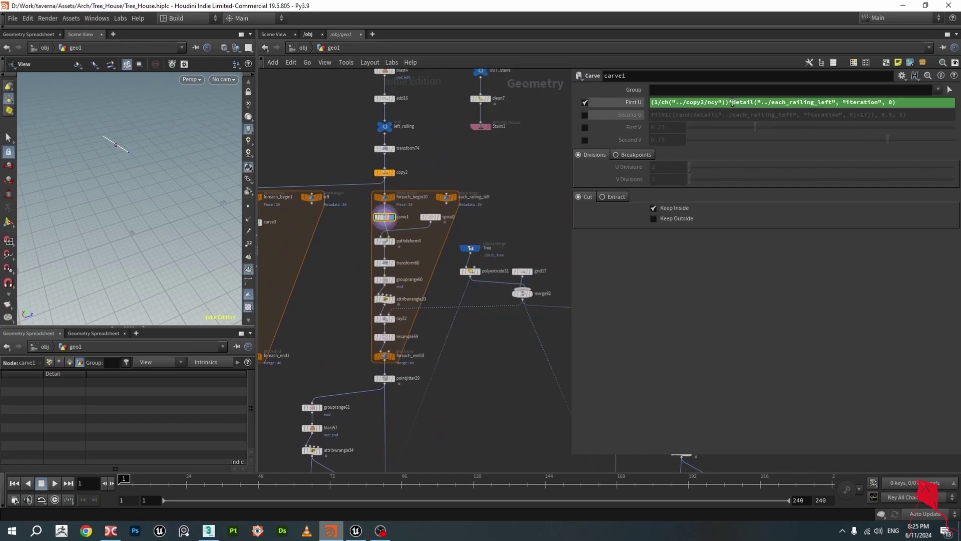
{"action": "left_click_drag", "start_coordinate": [732, 103], "coordinate": [906, 107]}
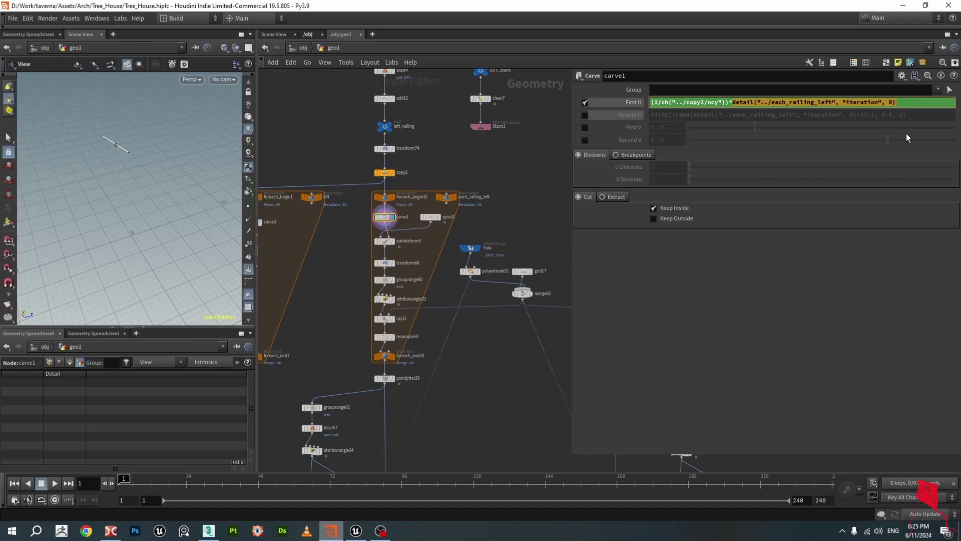
Set carve3's First U to the expression detail("../left/", "iteration", 0).
{"action": "middle_click_drag", "start_coordinate": [280, 201], "coordinate": [428, 177]}
{"action": "scroll", "coordinate": [418, 190], "scroll_direction": "up", "scroll_amount": 3}
{"action": "left_click", "coordinate": [400, 201]}
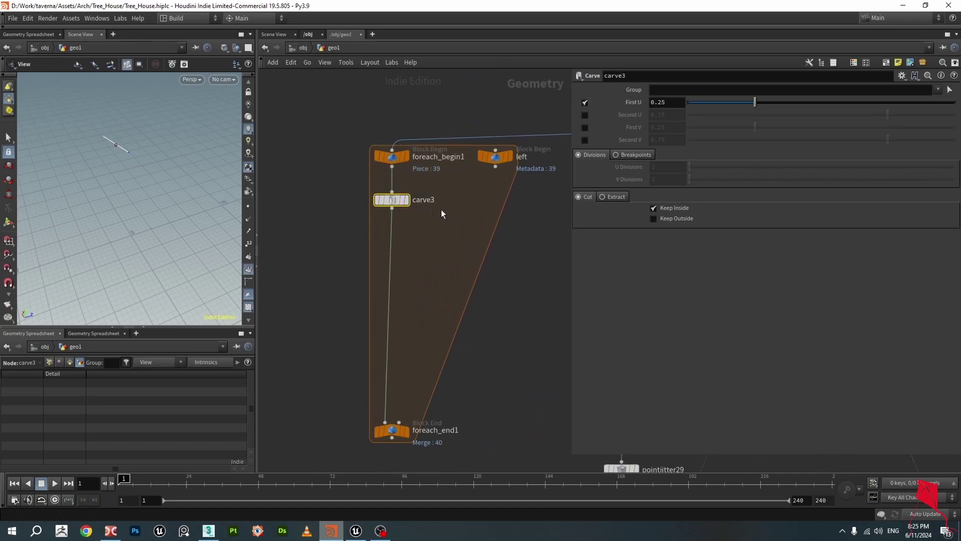
{"action": "left_click_drag", "start_coordinate": [671, 103], "coordinate": [584, 112]}
{"action": "type", "text": "detailo"}
{"action": "key", "text": "BackSpace"}
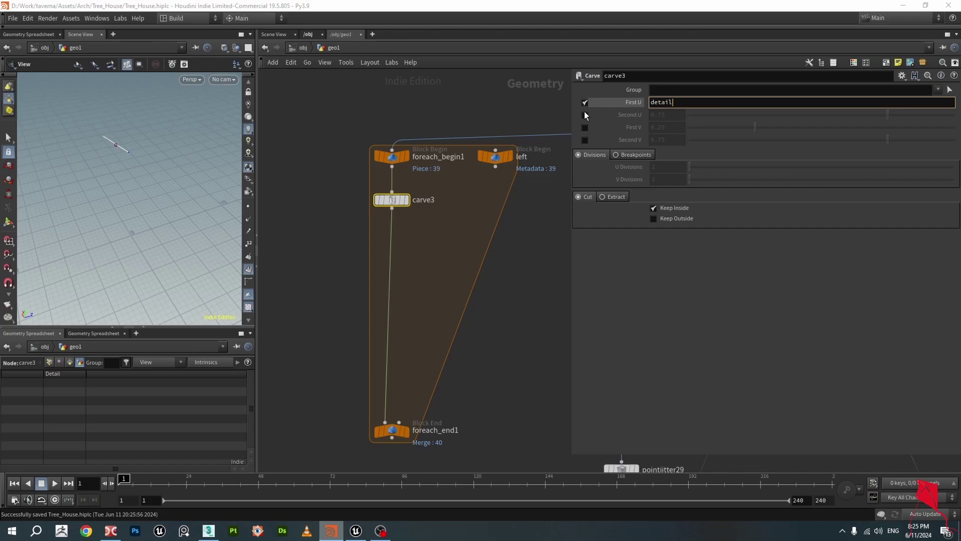
{"action": "type", "text": "()"}
{"action": "type", "text": "\"\""}
{"action": "type", "text": "../"}
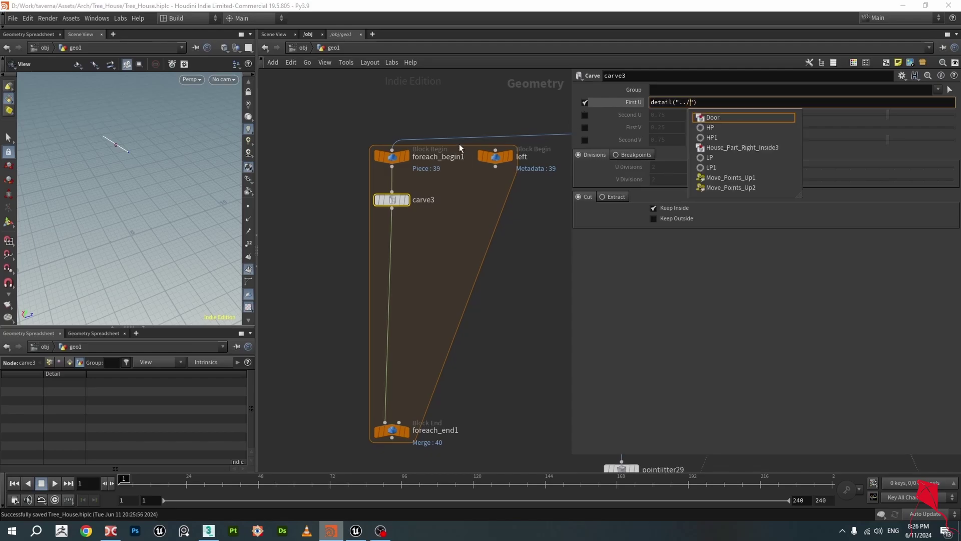
{"action": "type", "text": "left"}
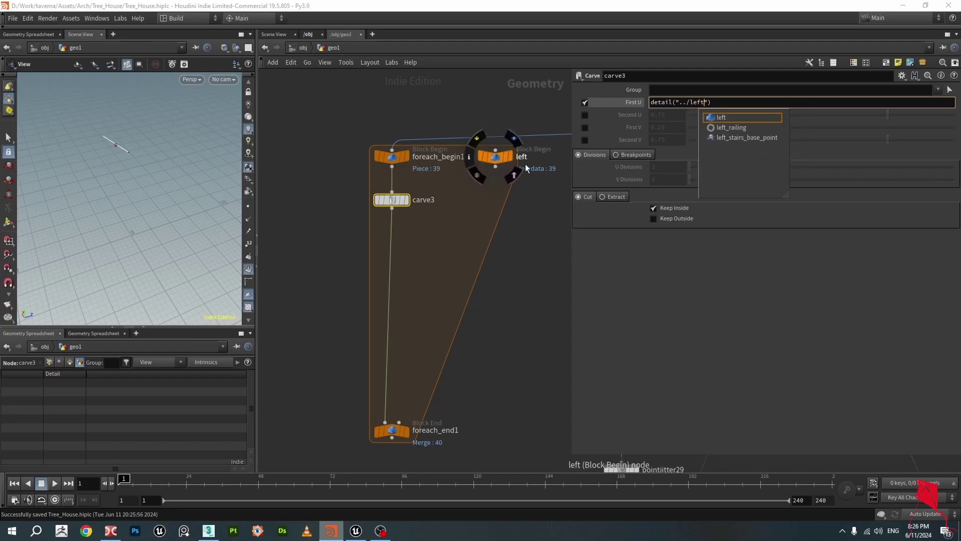
{"action": "type", "text": "/"}
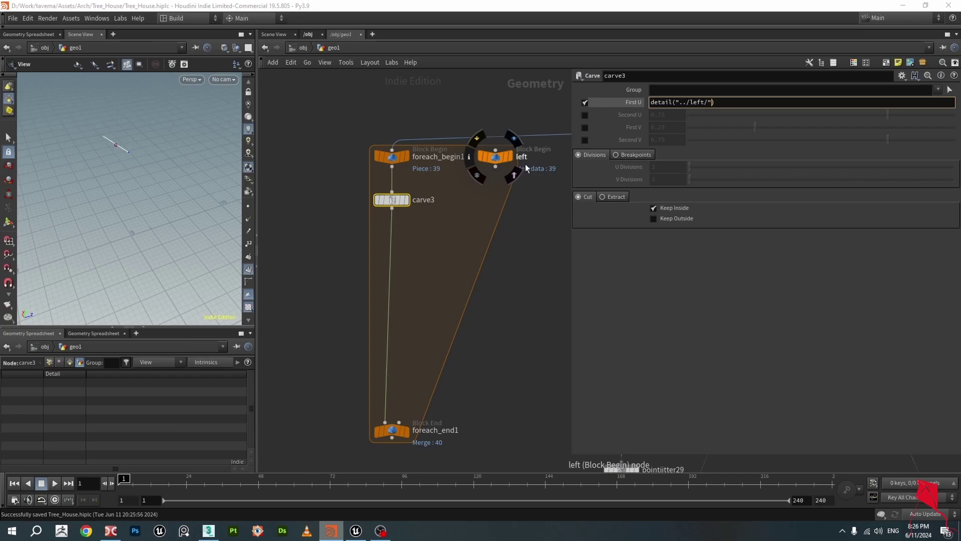
{"action": "type", "text": "\", \""}
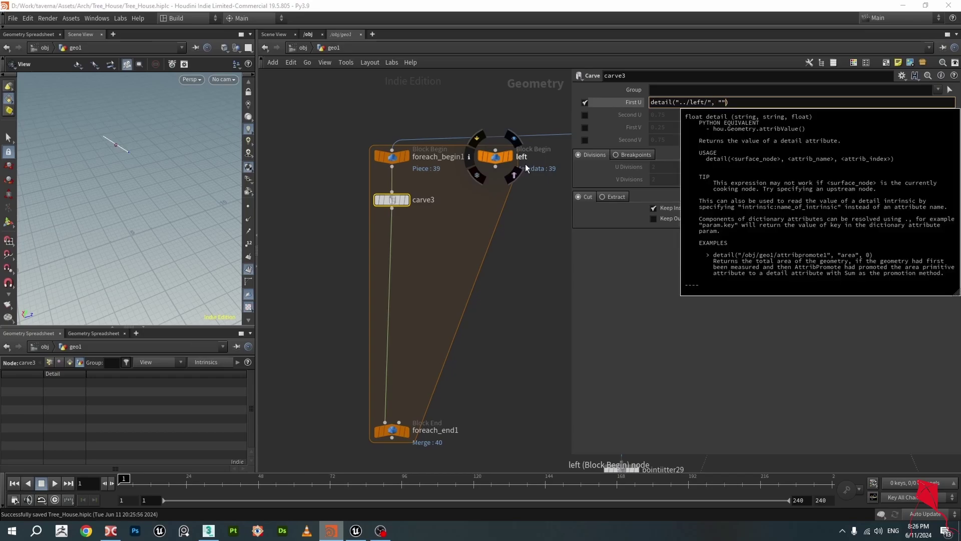
{"action": "type", "text": "itera"}
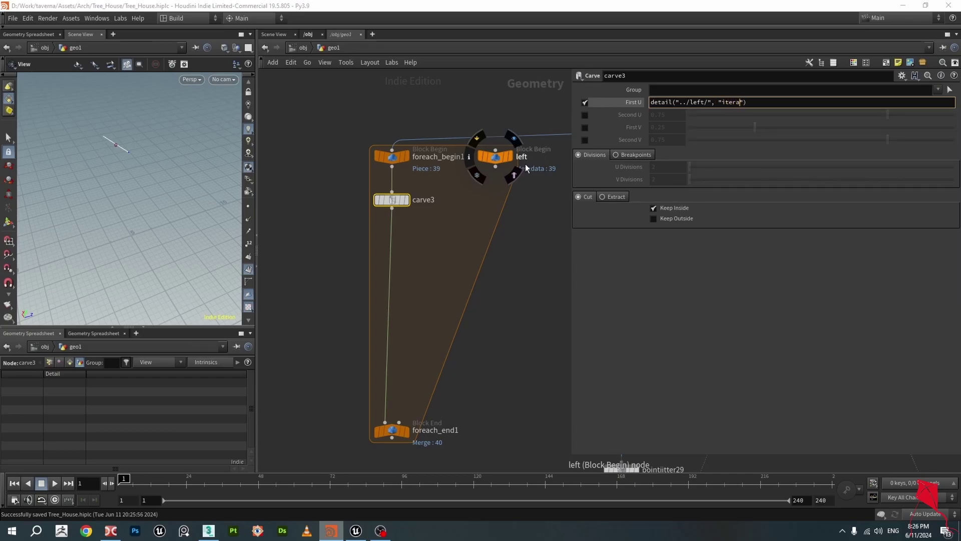
{"action": "type", "text": "tion"}
{"action": "type", "text": ", 0"}
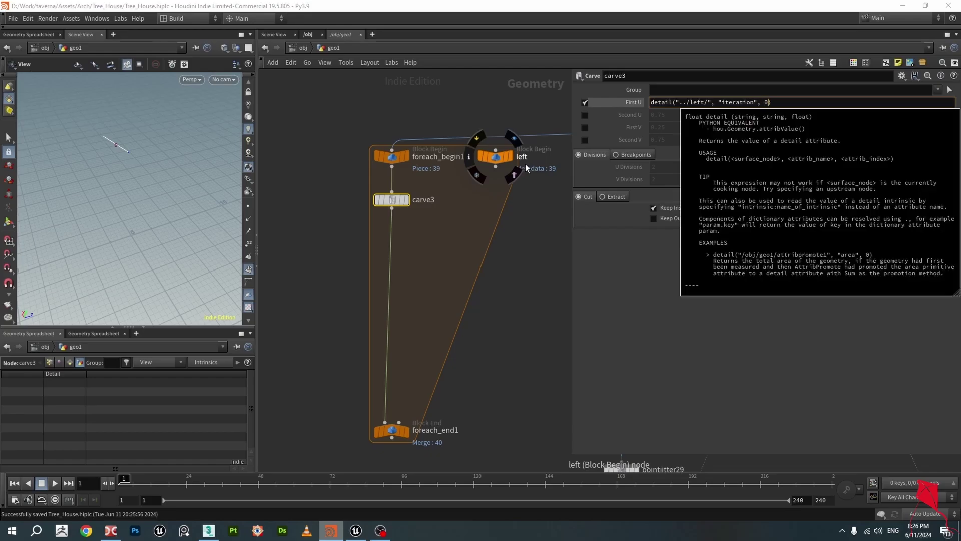
{"action": "key", "text": "Return"}
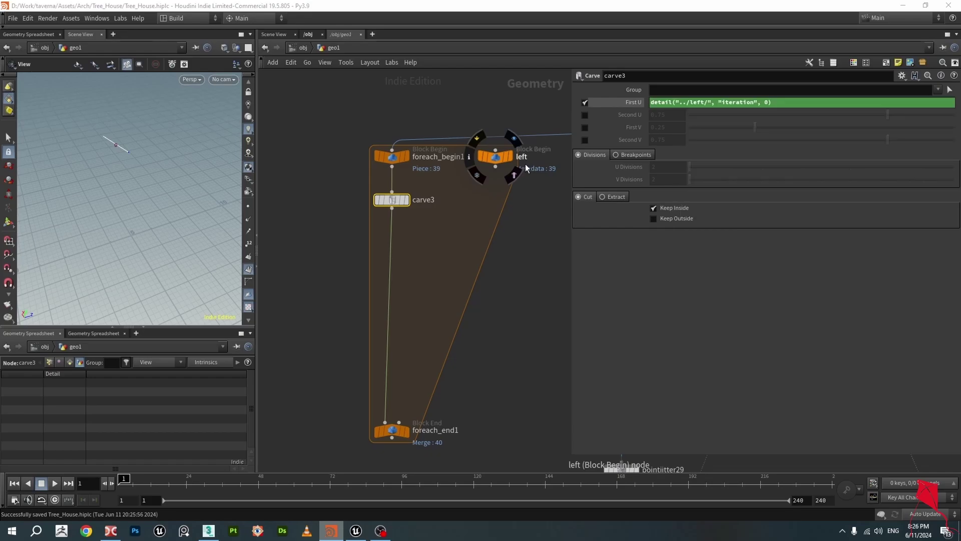
Display carve3 and check its First U as both evaluated value and expression.
{"action": "left_click", "coordinate": [632, 102]}
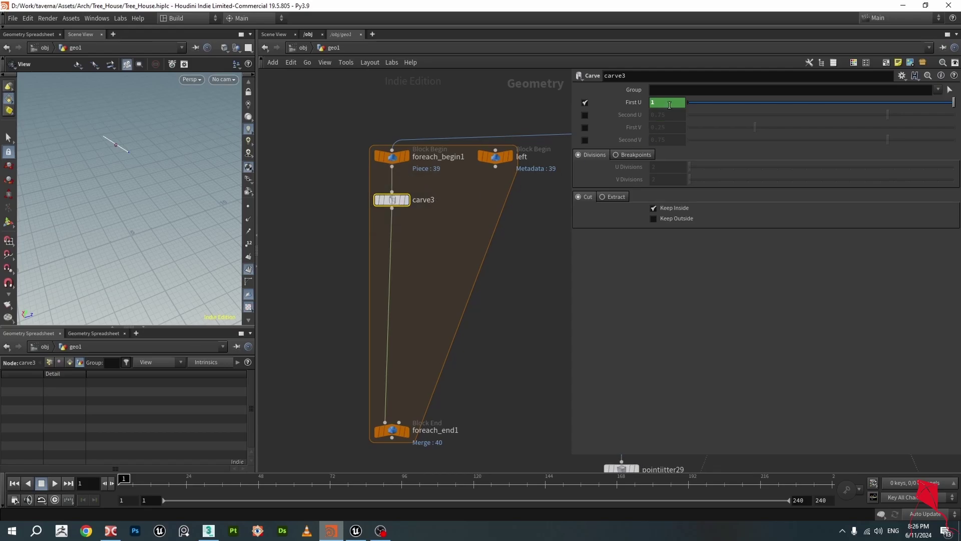
{"action": "left_click", "coordinate": [407, 200]}
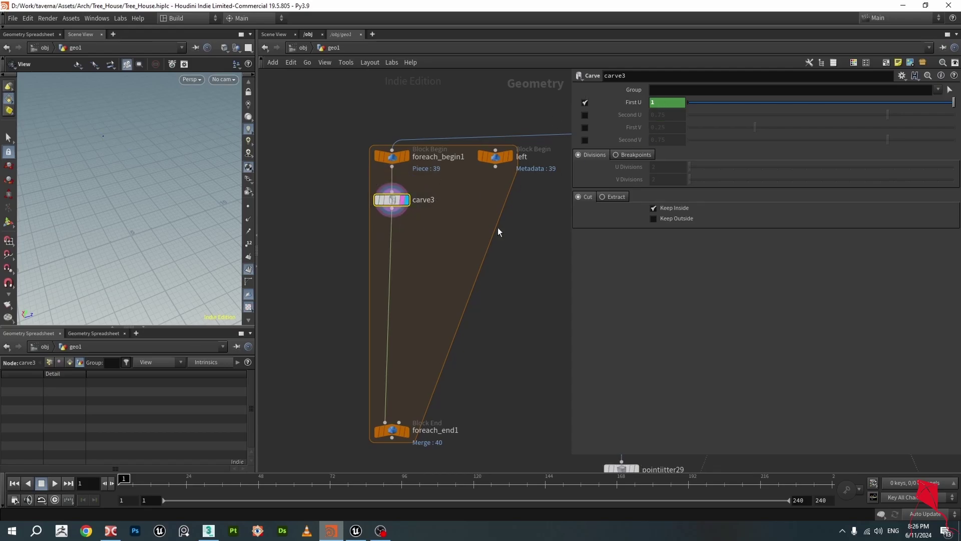
{"action": "left_click", "coordinate": [634, 103]}
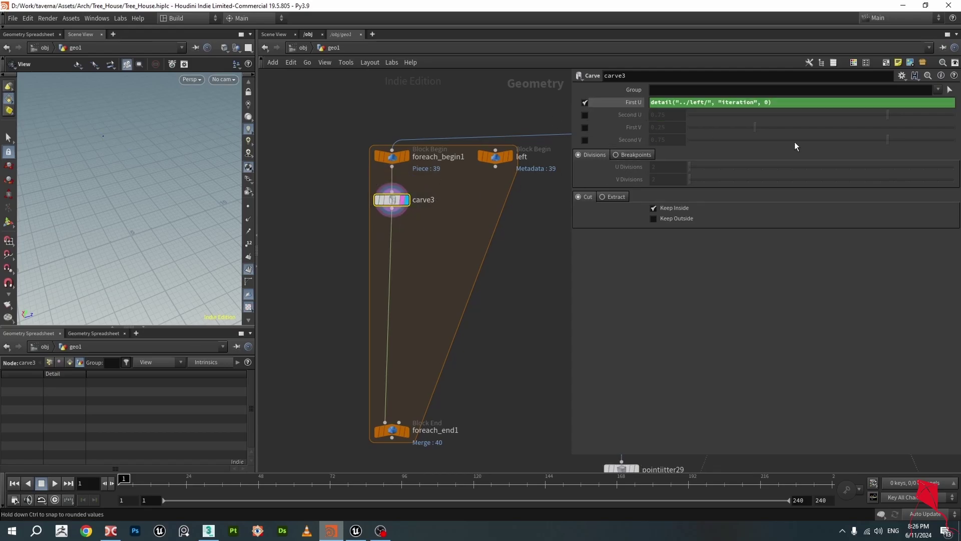
{"action": "left_click", "coordinate": [631, 103]}
{"action": "left_click", "coordinate": [629, 103]}
Display foreach_end1, enable its Single Pass option, and check carve3's evaluated First U.
{"action": "left_click", "coordinate": [407, 432]}
{"action": "left_click", "coordinate": [395, 430]}
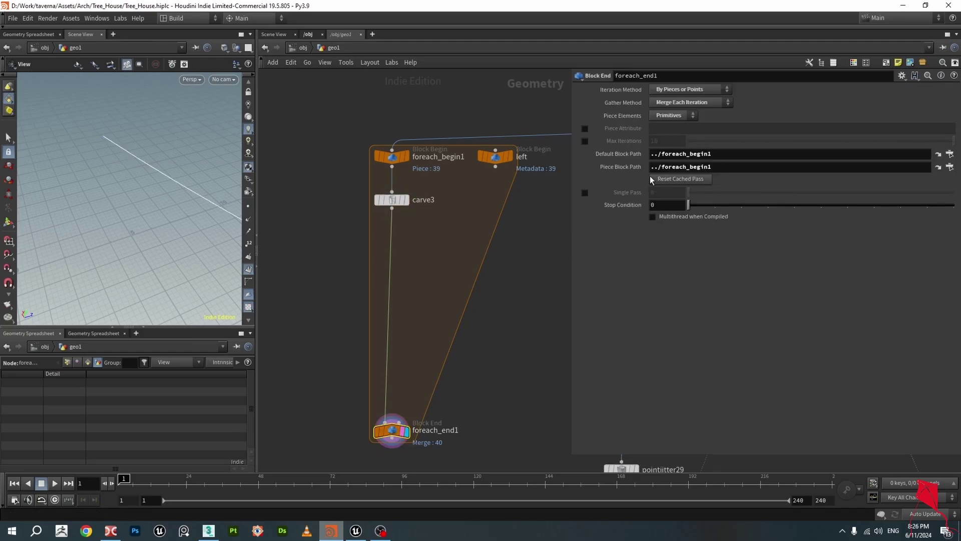
{"action": "left_click", "coordinate": [584, 193]}
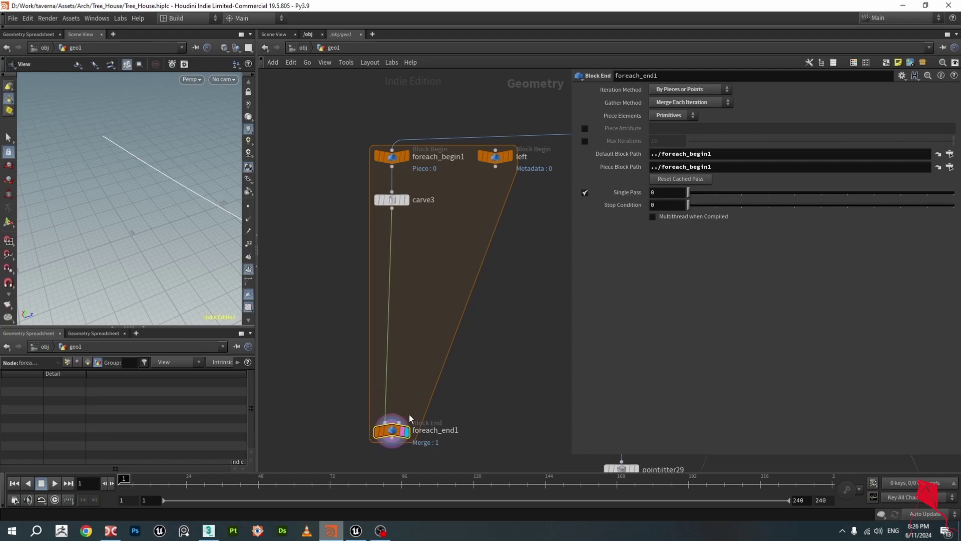
{"action": "middle_click_drag", "start_coordinate": [412, 395], "coordinate": [409, 395]}
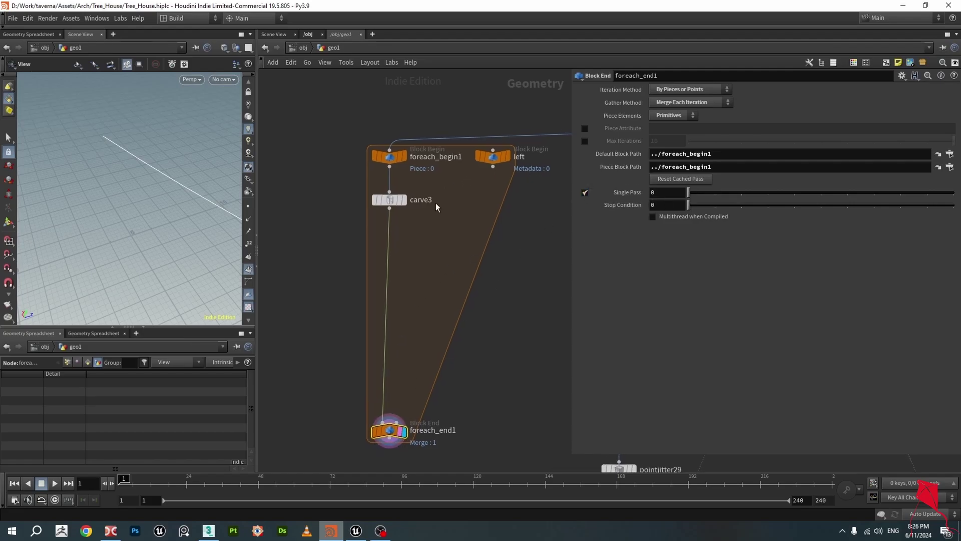
{"action": "left_click", "coordinate": [390, 200]}
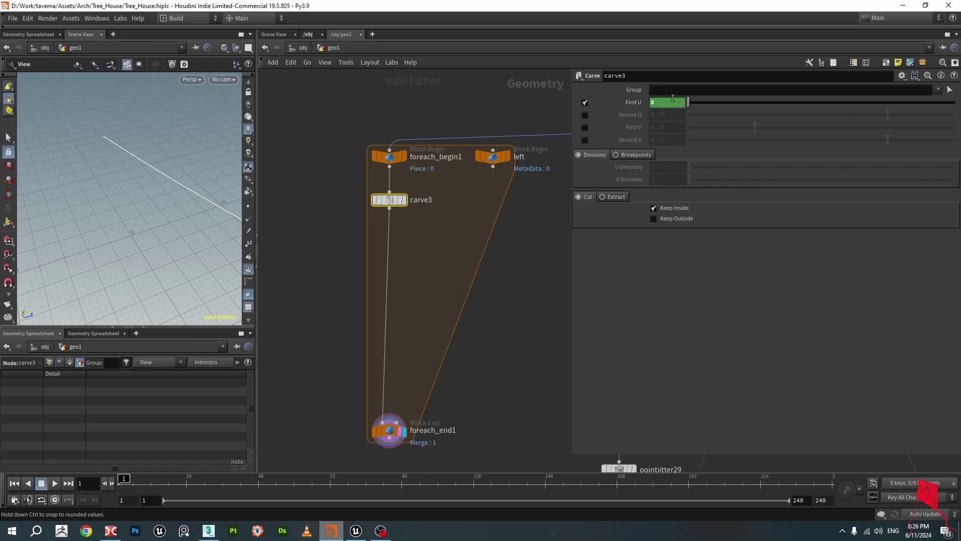
Set foreach_end1's Single Pass to 1 and check carve3's First U expression.
{"action": "left_click", "coordinate": [391, 433]}
{"action": "left_click_drag", "start_coordinate": [691, 198], "coordinate": [710, 198]}
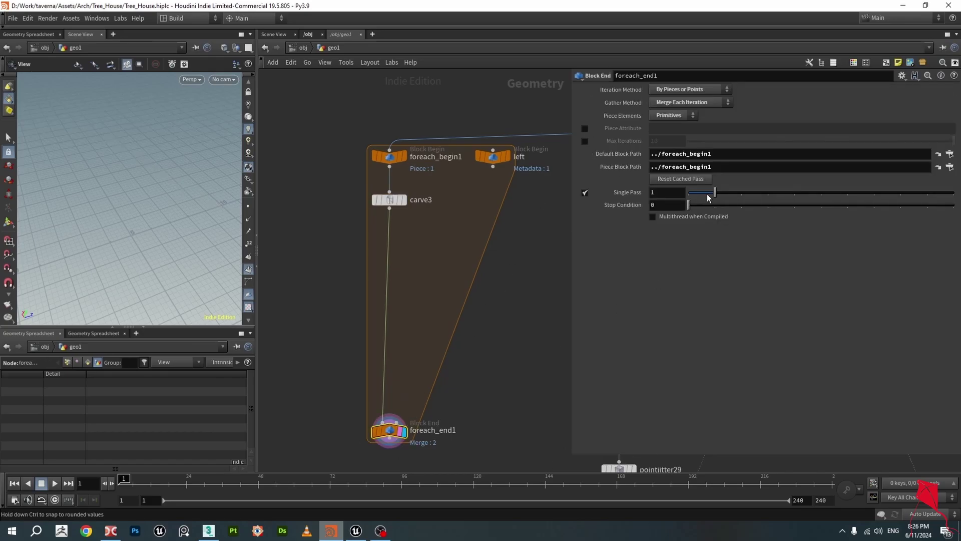
{"action": "left_click", "coordinate": [390, 199]}
{"action": "left_click", "coordinate": [630, 103]}
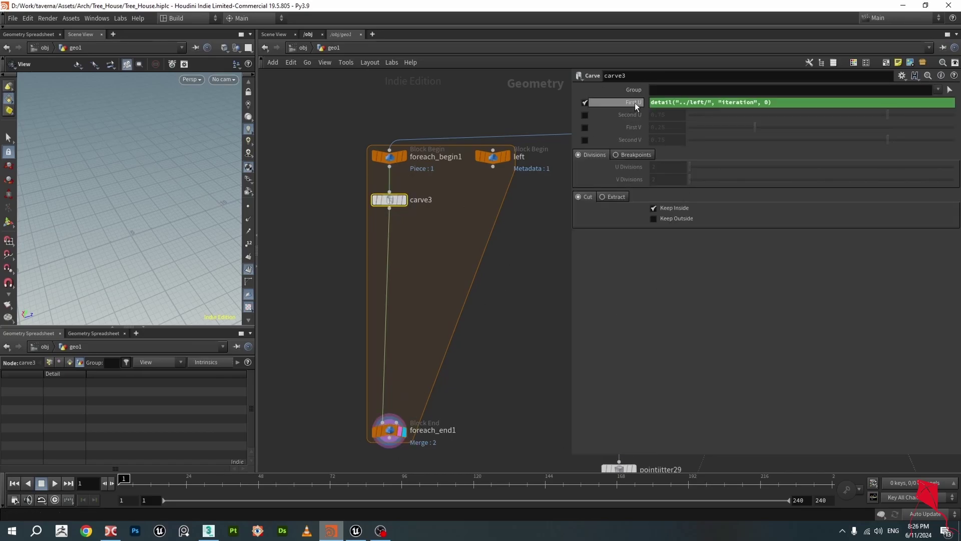
{"action": "left_click", "coordinate": [392, 433]}
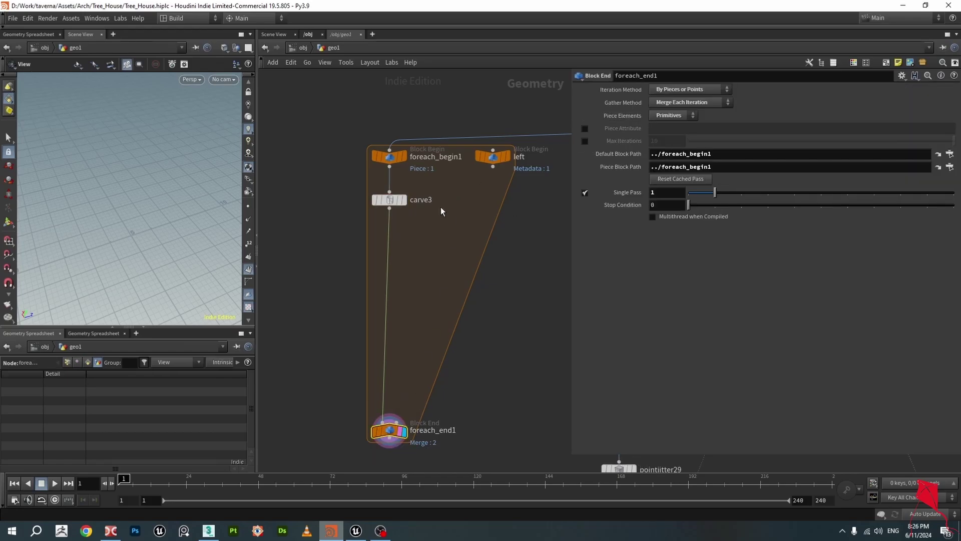
Select carve1 and examine the (1/ch("../copy2/ncy")) factor in its First U expression.
{"action": "scroll", "coordinate": [408, 224], "scroll_direction": "down", "scroll_amount": 5}
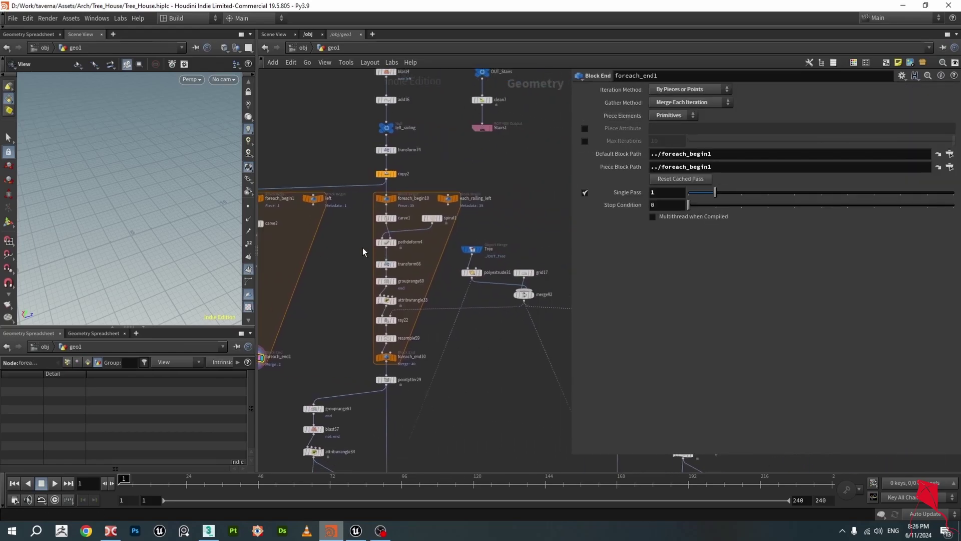
{"action": "scroll", "coordinate": [362, 247], "scroll_direction": "up", "scroll_amount": 5}
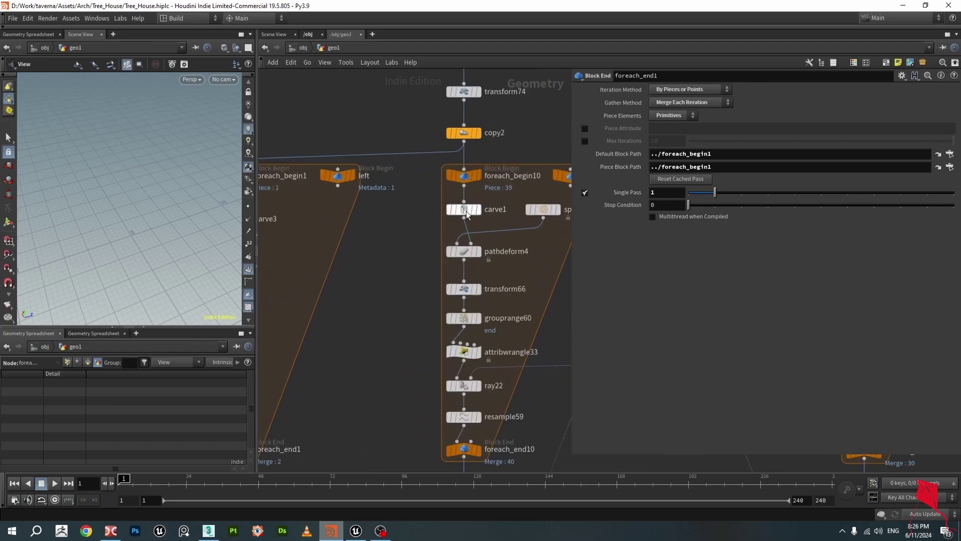
{"action": "left_click", "coordinate": [465, 210]}
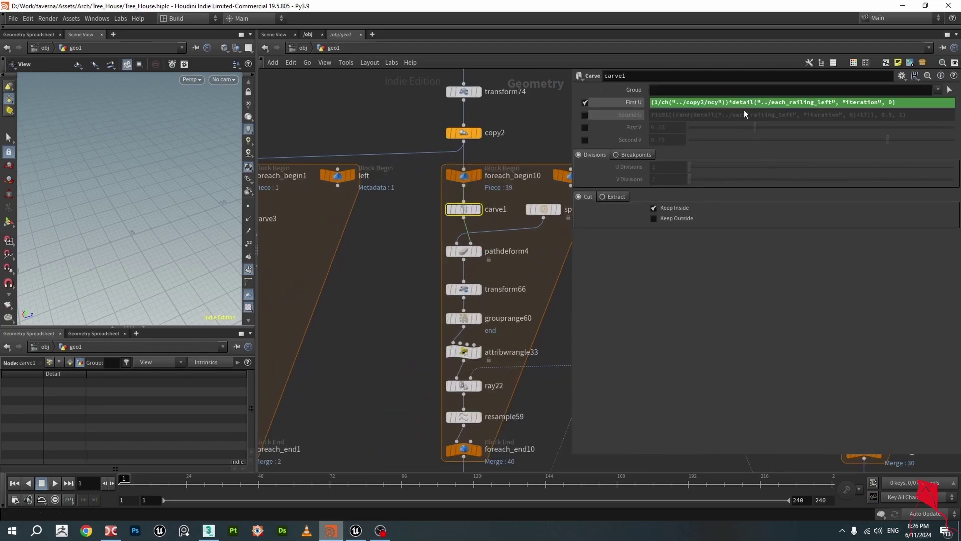
{"action": "left_click_drag", "start_coordinate": [725, 103], "coordinate": [635, 104]}
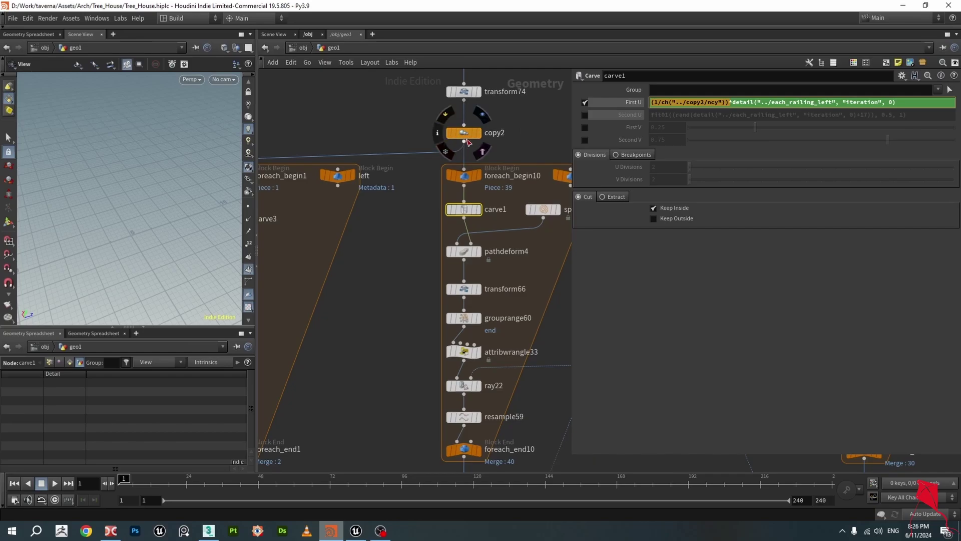
{"action": "middle_click_drag", "start_coordinate": [393, 253], "coordinate": [422, 237]}
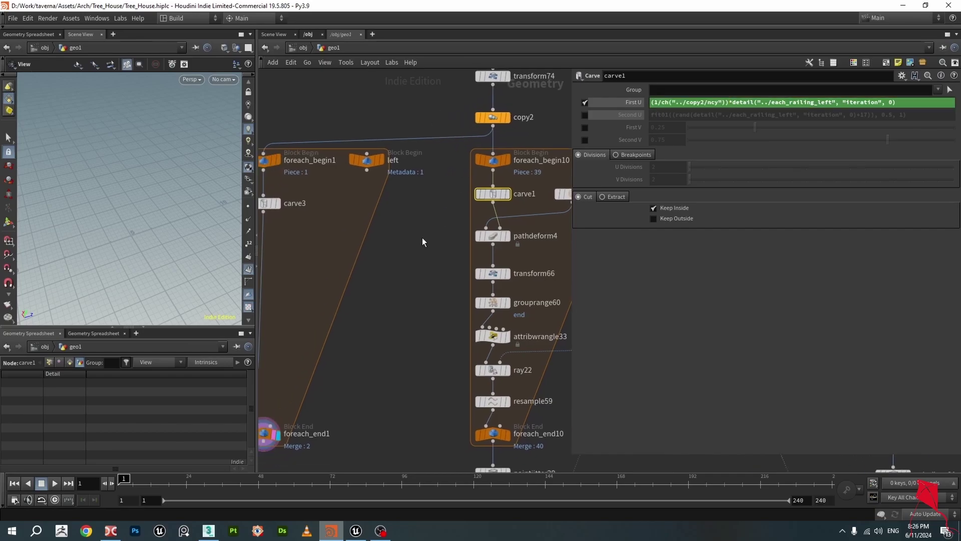
{"action": "left_click", "coordinate": [422, 237]}
Copy the Total Number parameter of copy2.
{"action": "left_click", "coordinate": [501, 119]}
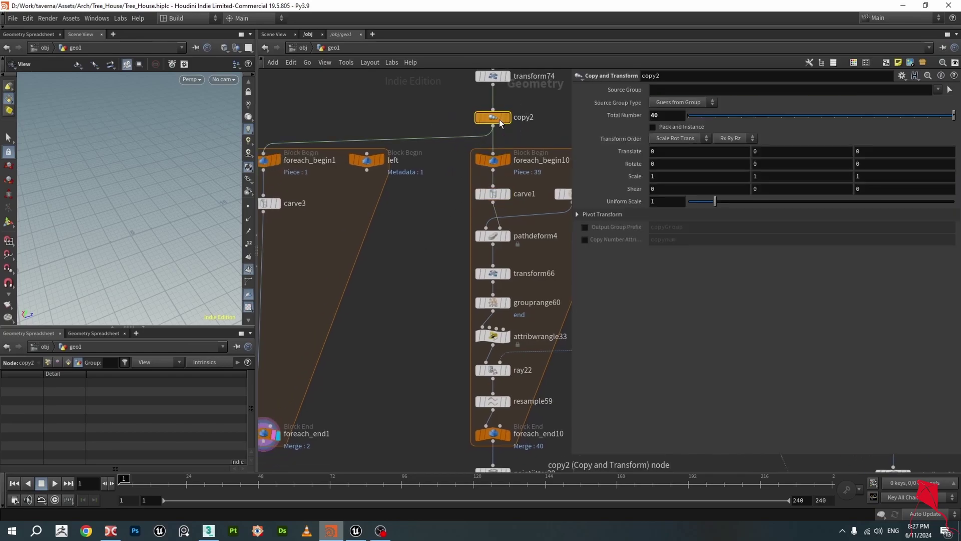
{"action": "right_click", "coordinate": [656, 114]}
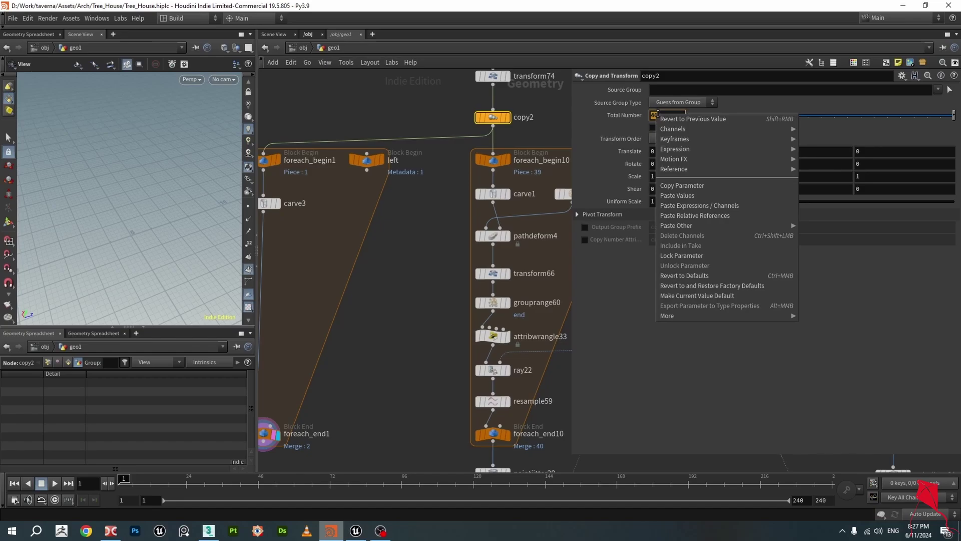
{"action": "left_click", "coordinate": [694, 184]}
{"action": "middle_click_drag", "start_coordinate": [421, 275], "coordinate": [500, 242]}
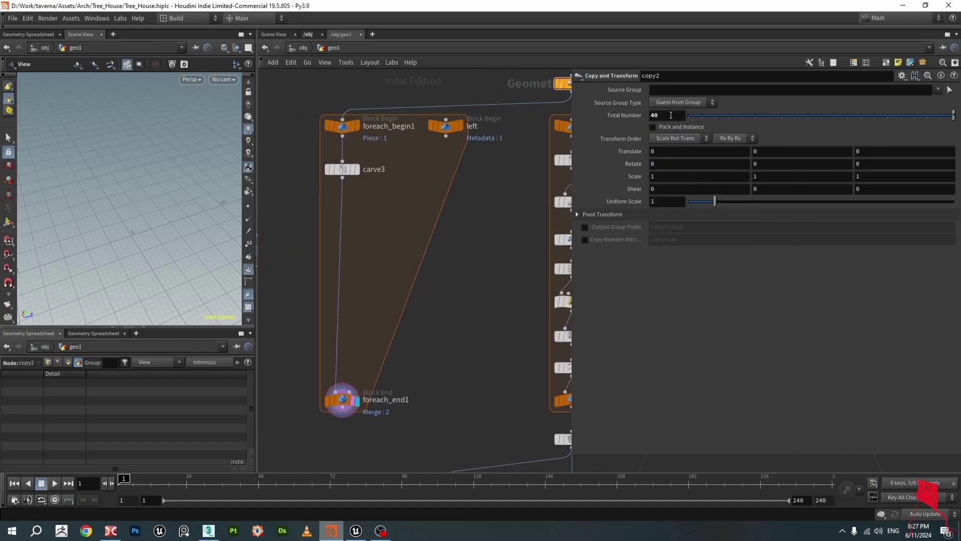
{"action": "right_click", "coordinate": [668, 116]}
{"action": "left_click", "coordinate": [461, 239]}
Paste the relative reference ch("../copy2/ncy") in front of the detail() expression in carve3's First U.
{"action": "left_click", "coordinate": [343, 169]}
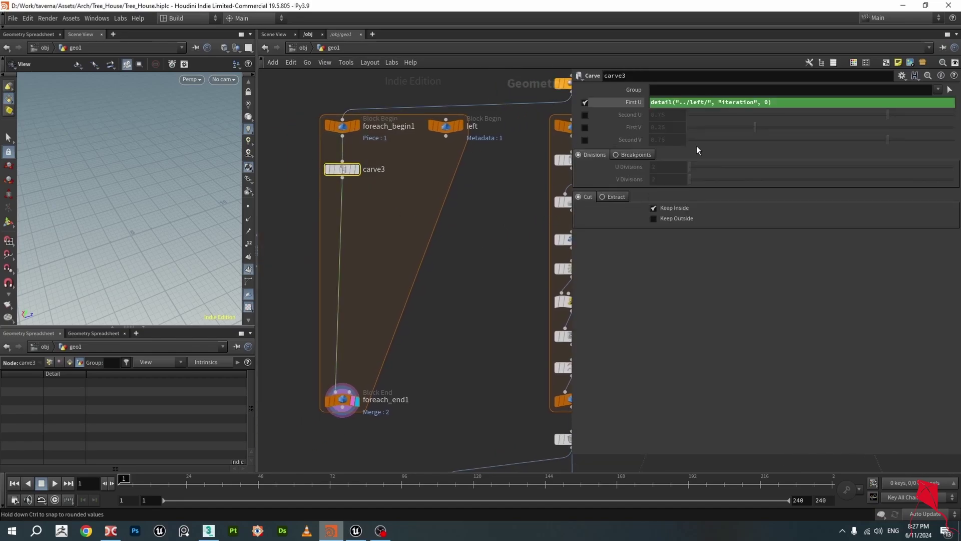
{"action": "right_click", "coordinate": [651, 104]}
{"action": "left_click", "coordinate": [690, 205]}
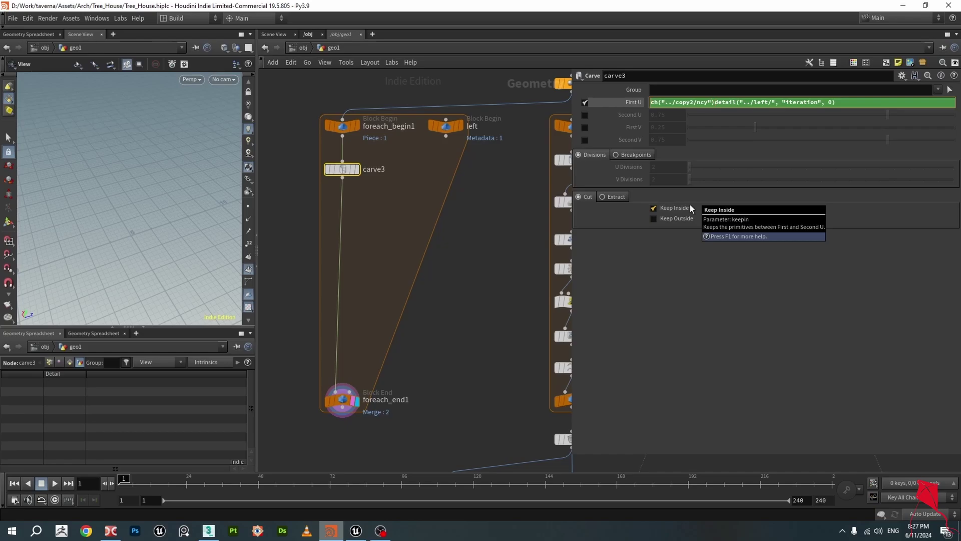
Change carve3's First U expression to 1/ch("../copy2/ncy"), cutting out the detail() part.
{"action": "type", "text": "1"}
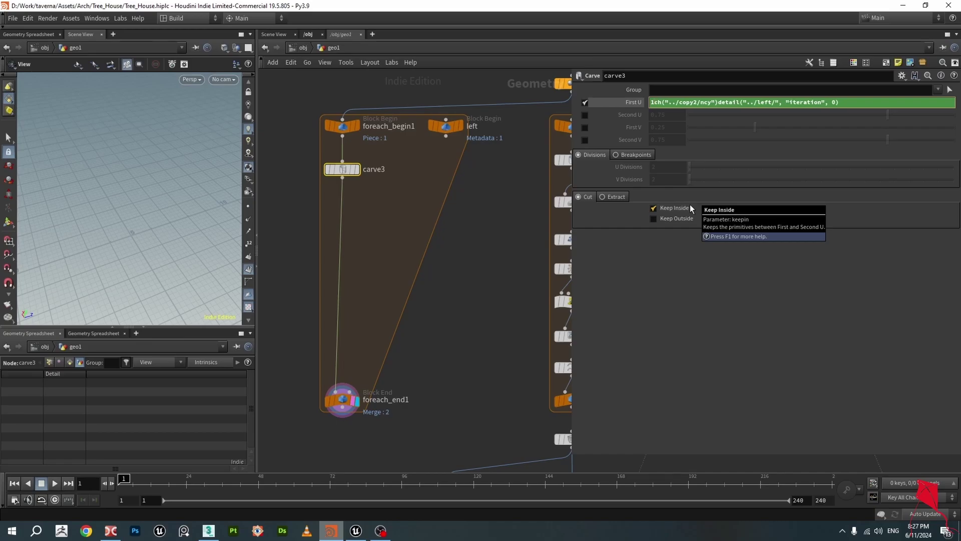
{"action": "type", "text": "/"}
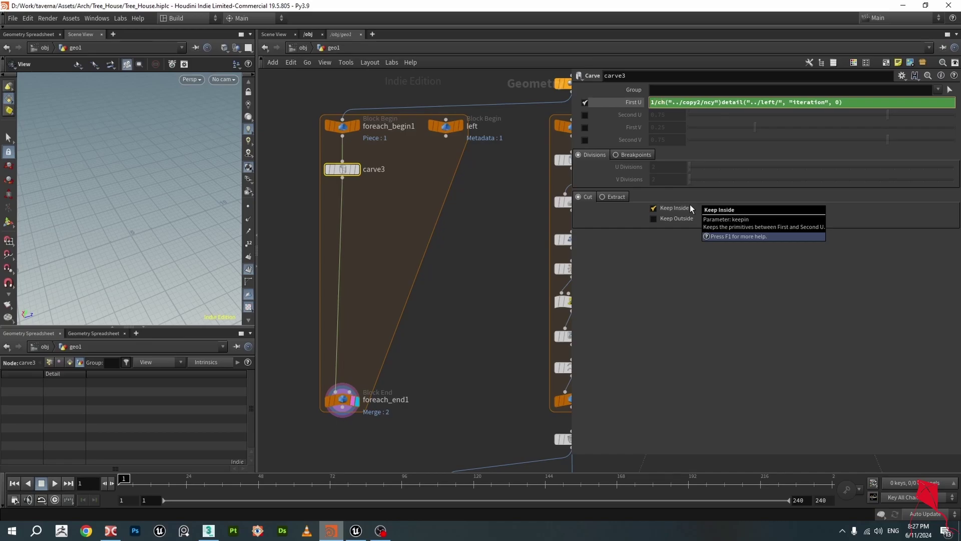
{"action": "left_click_drag", "start_coordinate": [721, 102], "coordinate": [909, 102]}
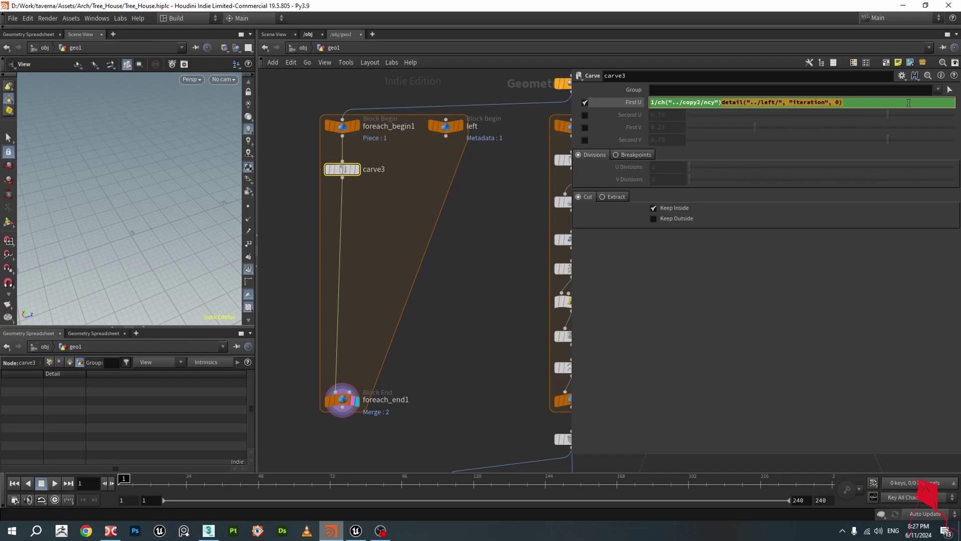
{"action": "key", "text": "BackSpace"}
{"action": "key", "text": "Return"}
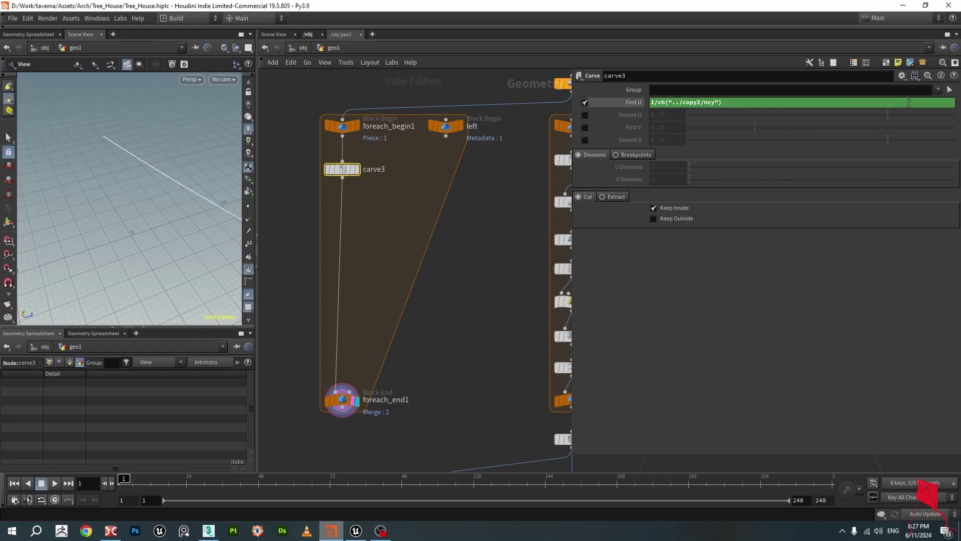
Try foreach_end1's Single Pass at 0, 1 and 6 and check carve3's First U value on each pass.
{"action": "scroll", "coordinate": [139, 157], "scroll_direction": "down", "scroll_amount": 3}
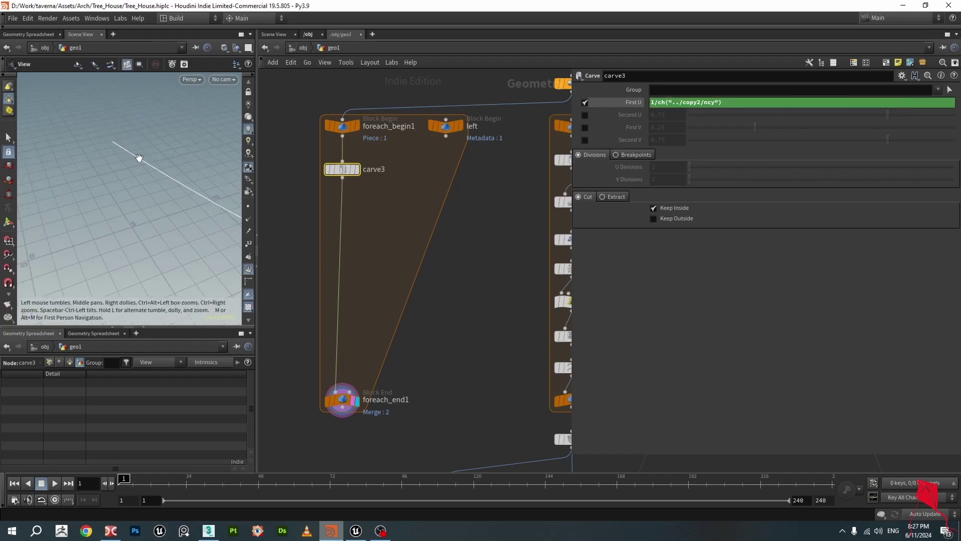
{"action": "left_click", "coordinate": [344, 400]}
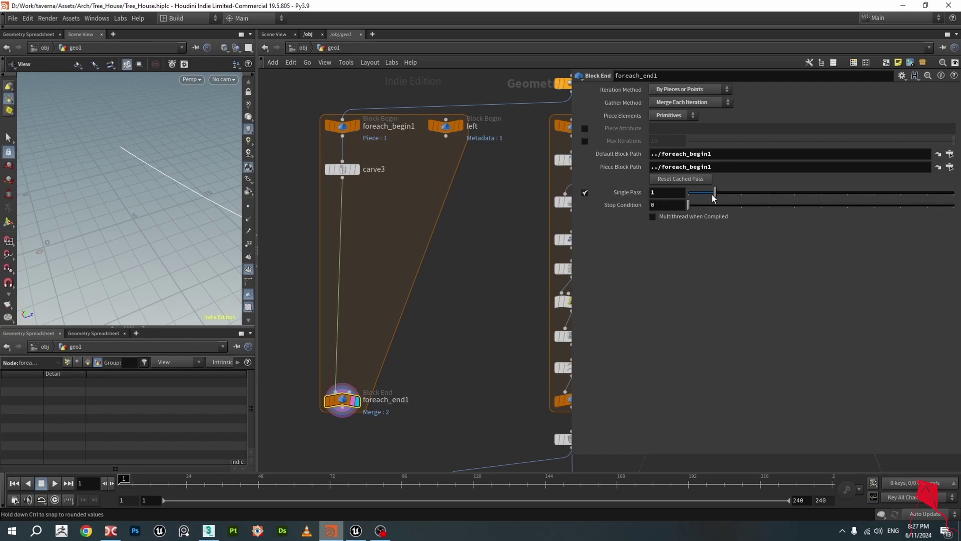
{"action": "left_click", "coordinate": [342, 169]}
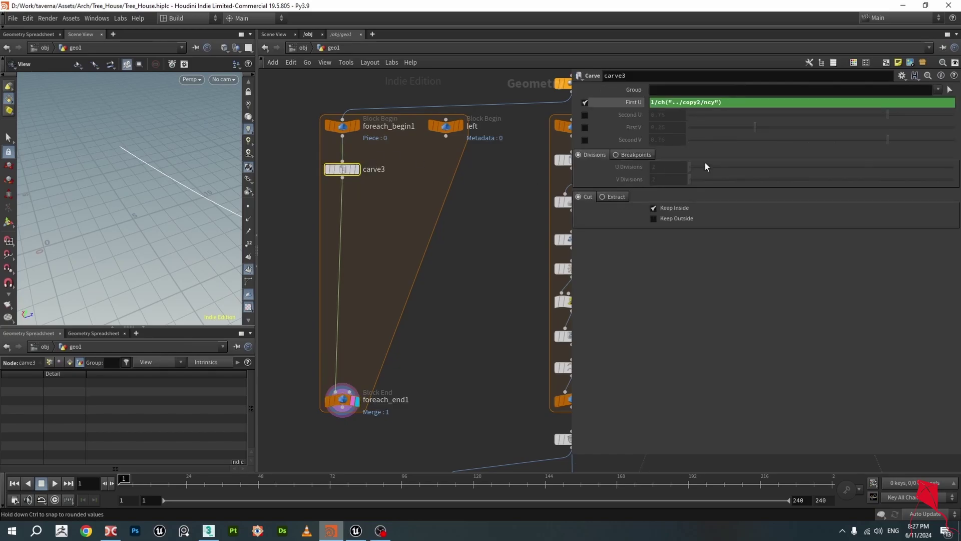
{"action": "left_click", "coordinate": [634, 102]}
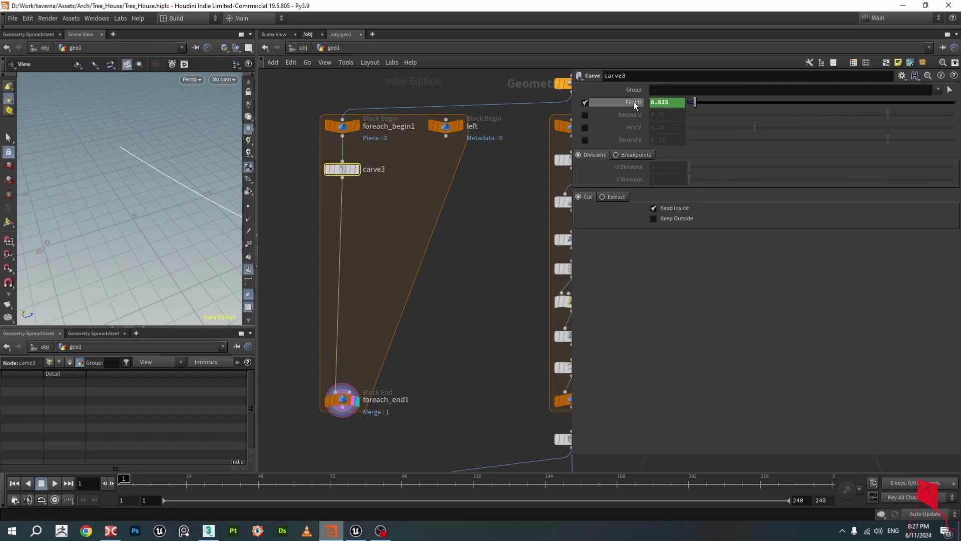
{"action": "left_click", "coordinate": [343, 400]}
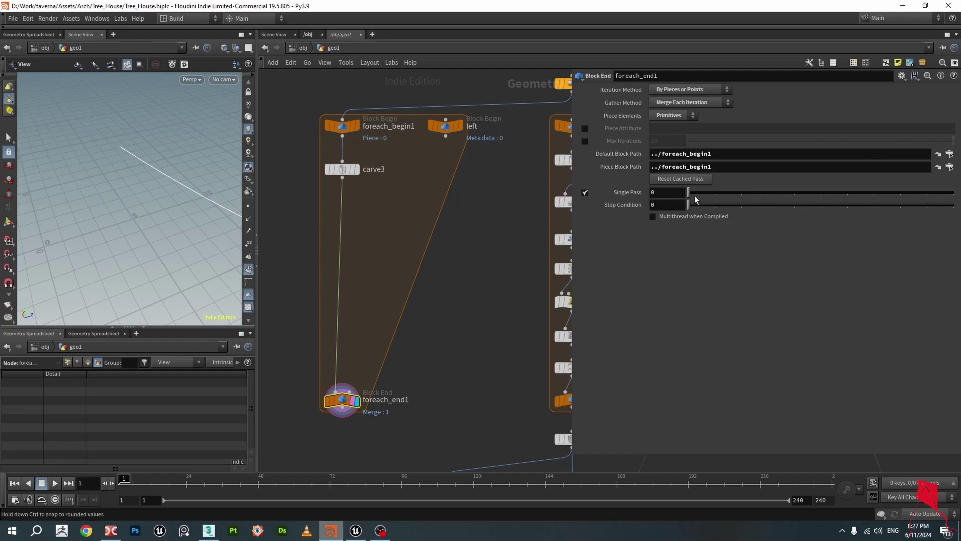
{"action": "left_click", "coordinate": [343, 169]}
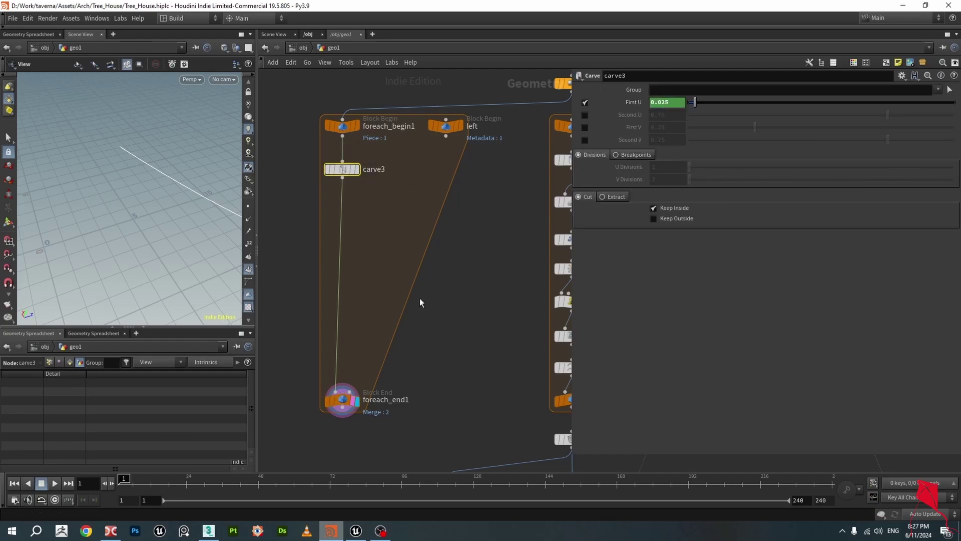
{"action": "left_click", "coordinate": [338, 400]}
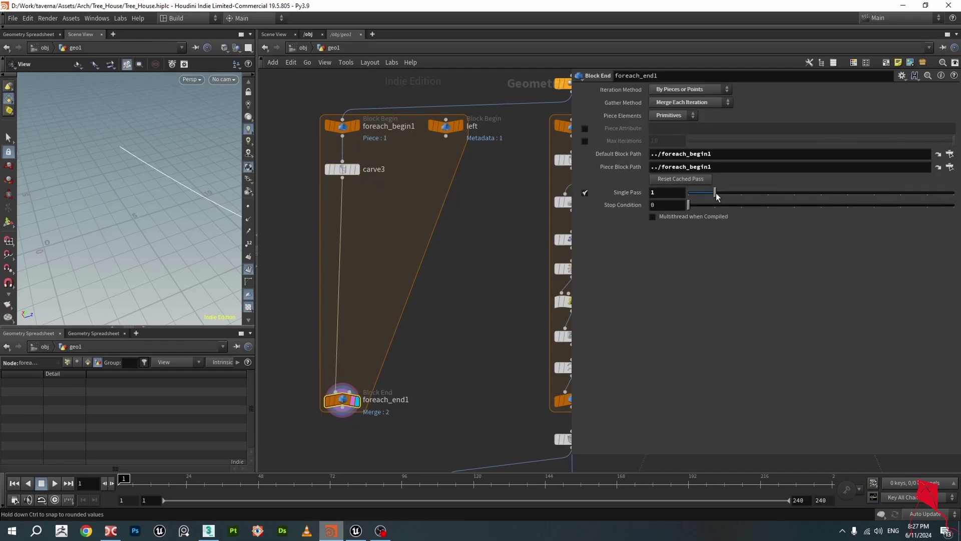
{"action": "left_click_drag", "start_coordinate": [715, 193], "coordinate": [855, 194]}
{"action": "left_click", "coordinate": [342, 169]}
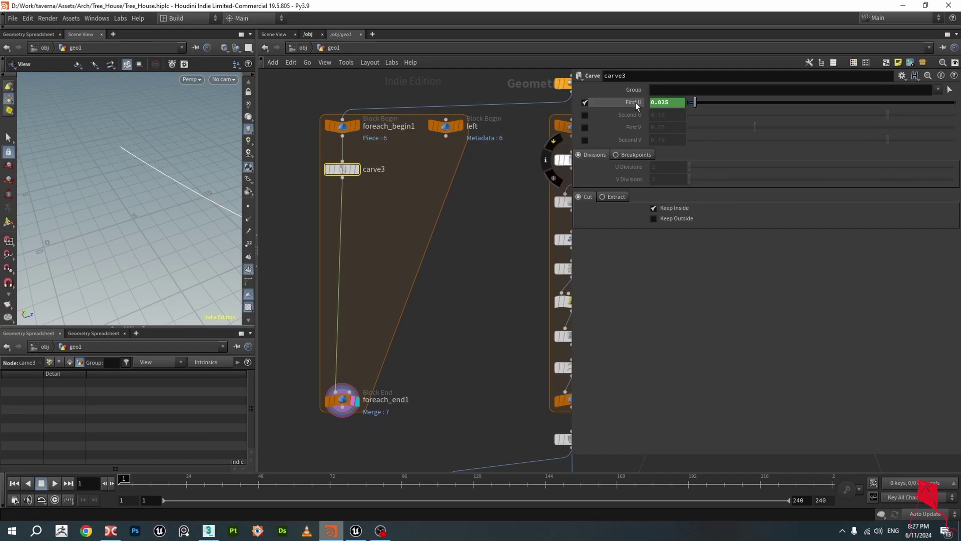
Multiply carve3's First U expression by the iteration, making it 1/ch("../copy2/ncy")*detail("../left/", "iteration", 0).
{"action": "key", "text": "ctrl+v"}
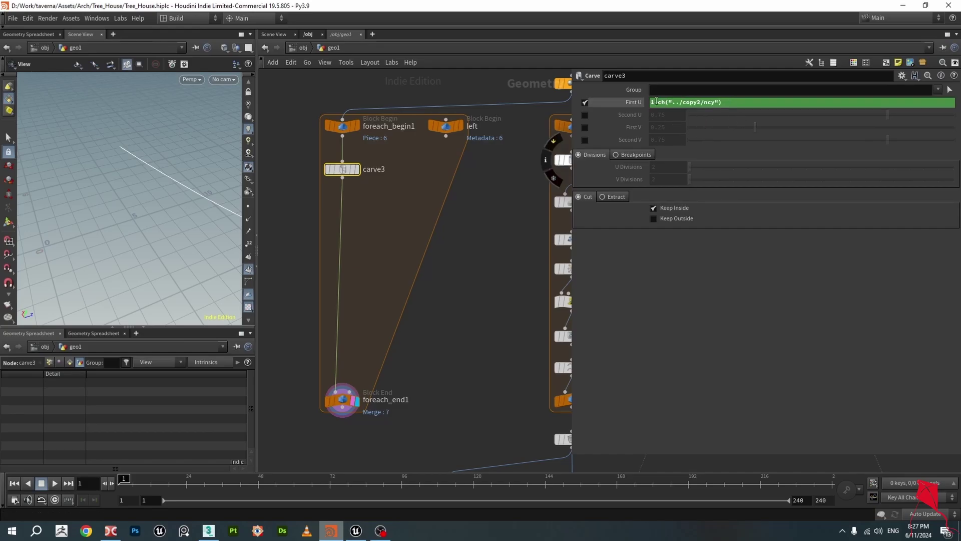
{"action": "left_click", "coordinate": [750, 104]}
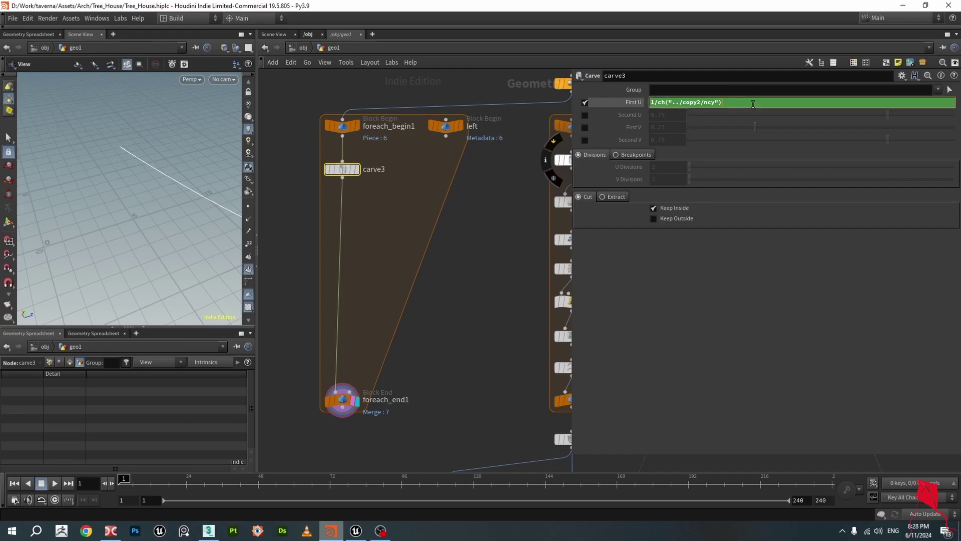
{"action": "type", "text": "*"}
{"action": "key", "text": "ctrl+v"}
{"action": "key", "text": "Return"}
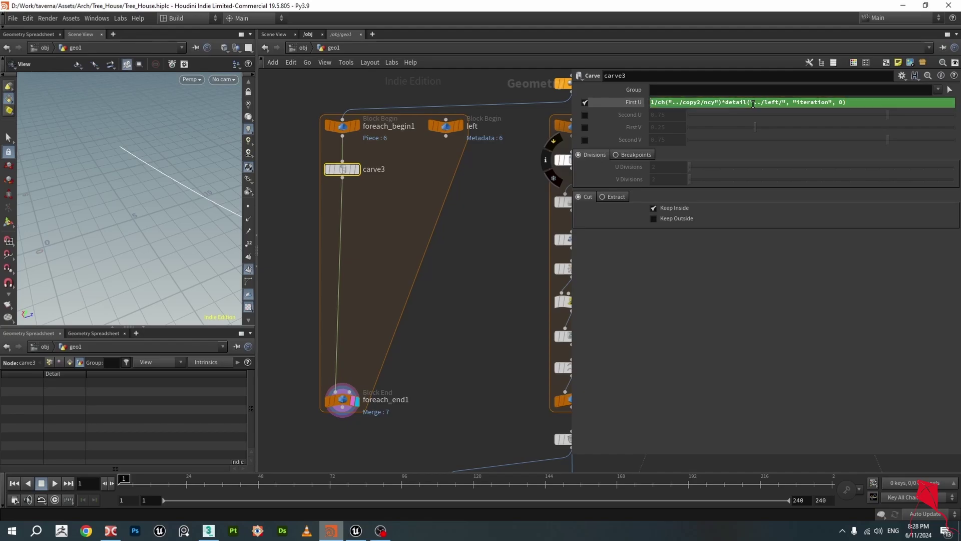
{"action": "left_click", "coordinate": [627, 103]}
Step foreach_end1's Single Pass through 1, 2 and 3, comparing carve3's First U value each time.
{"action": "left_click", "coordinate": [341, 404]}
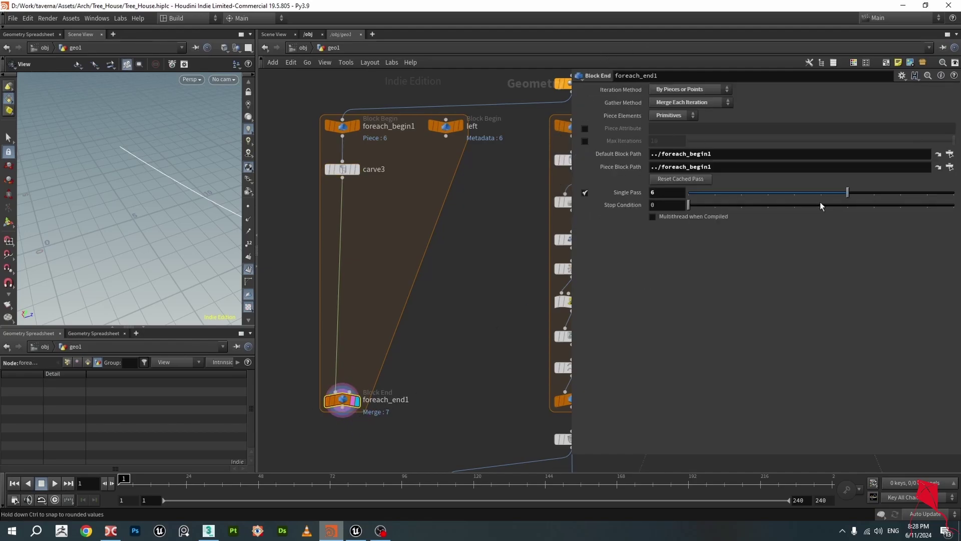
{"action": "left_click_drag", "start_coordinate": [844, 194], "coordinate": [714, 199]}
{"action": "left_click", "coordinate": [345, 173]}
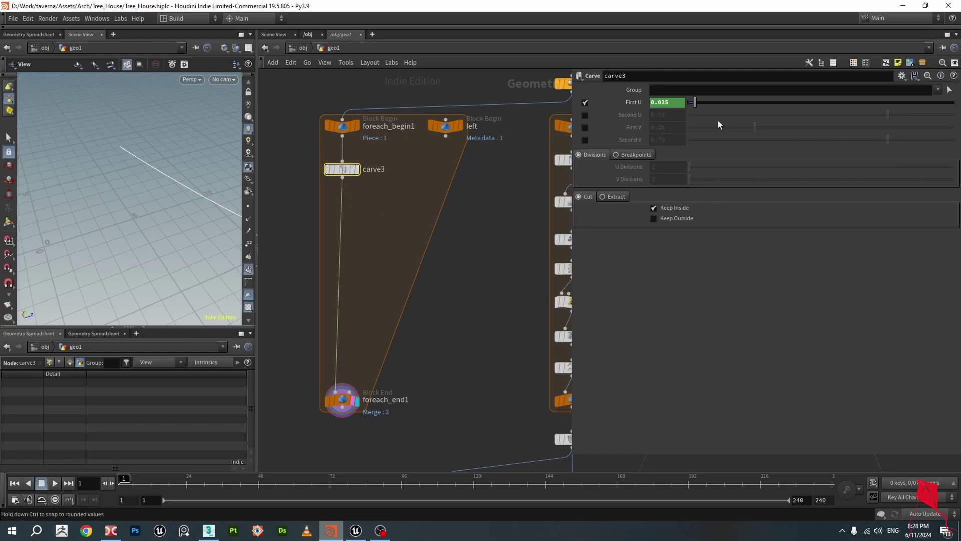
{"action": "left_click", "coordinate": [342, 400]}
{"action": "left_click_drag", "start_coordinate": [715, 192], "coordinate": [741, 193]}
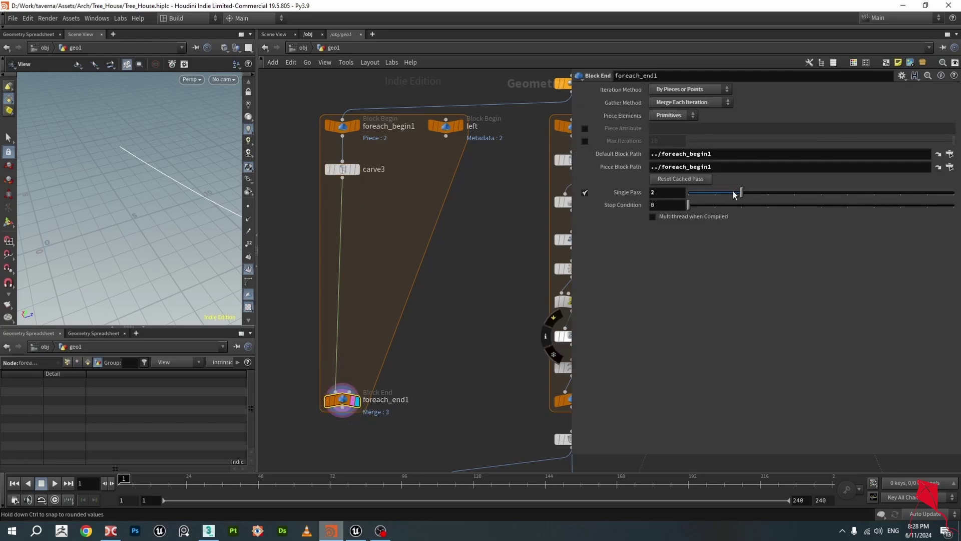
{"action": "left_click", "coordinate": [343, 169]}
{"action": "left_click", "coordinate": [342, 400]}
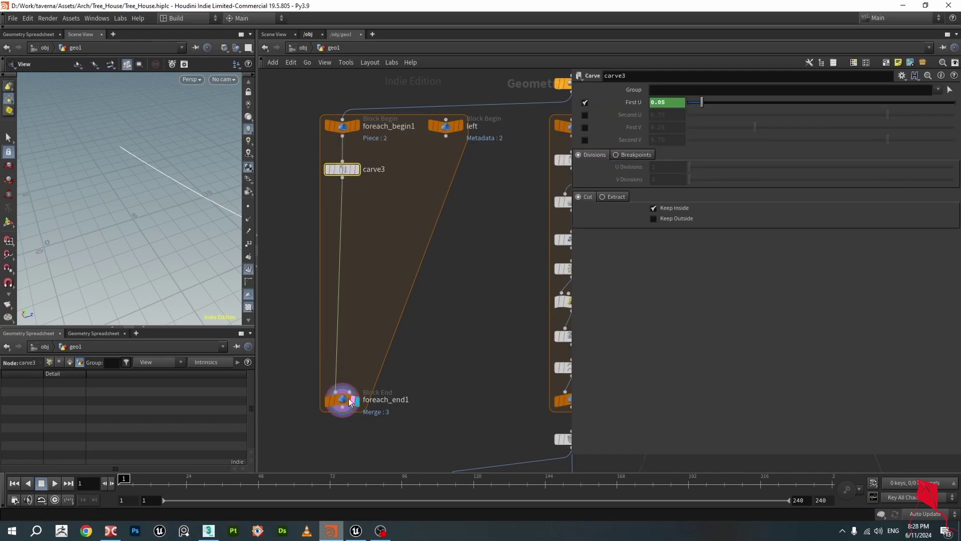
{"action": "left_click_drag", "start_coordinate": [741, 193], "coordinate": [768, 193]}
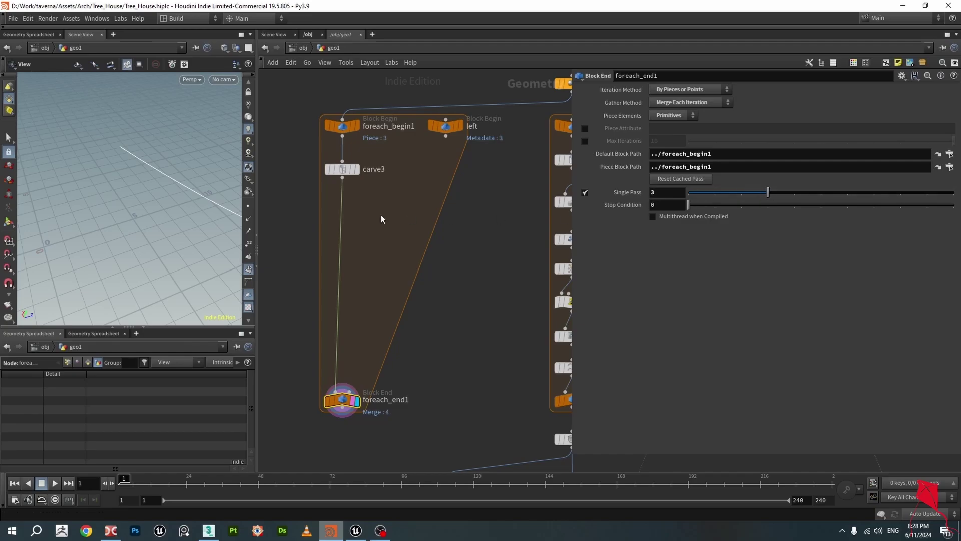
{"action": "left_click", "coordinate": [343, 170]}
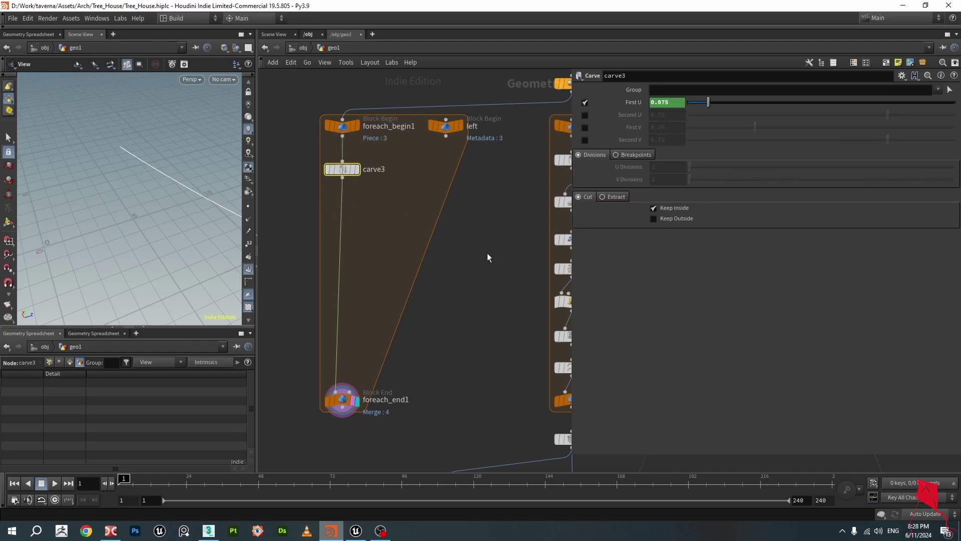
Raise foreach_end1's Single Pass to 27 and examine how the carved curve changes from several angles.
{"action": "left_click_drag", "start_coordinate": [122, 209], "coordinate": [95, 215]}
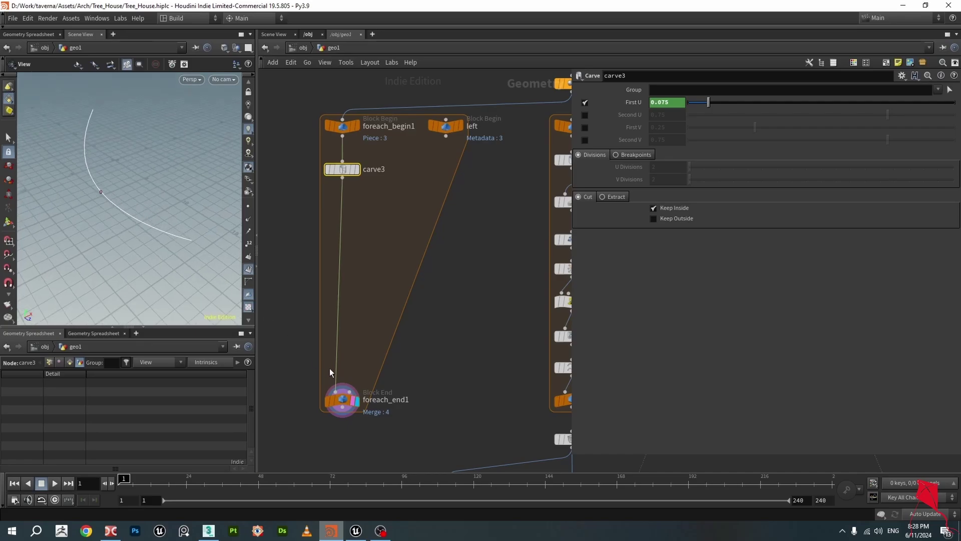
{"action": "left_click", "coordinate": [343, 400]}
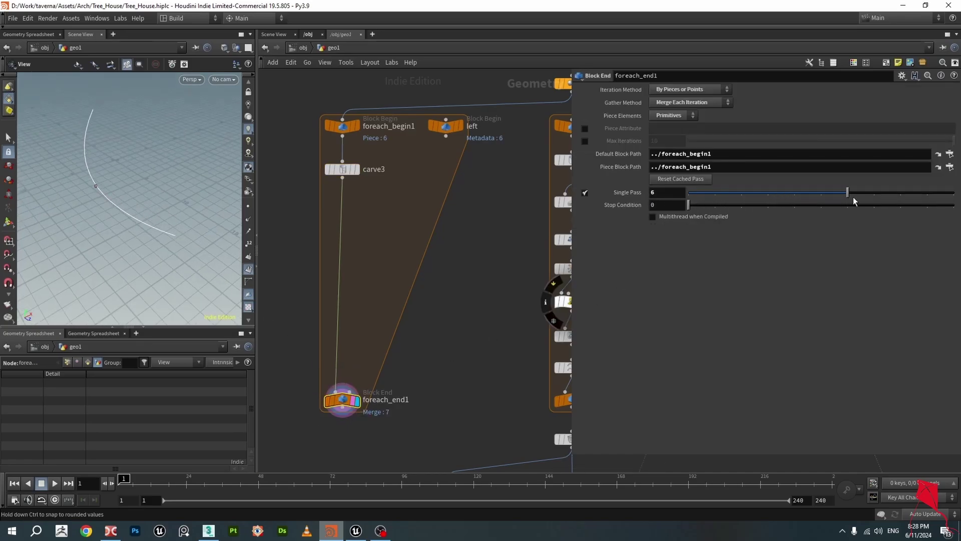
{"action": "left_click_drag", "start_coordinate": [853, 197], "coordinate": [955, 194]}
{"action": "middle_click_drag", "start_coordinate": [660, 192], "coordinate": [773, 186]}
{"action": "middle_click_drag", "start_coordinate": [742, 186], "coordinate": [730, 186]}
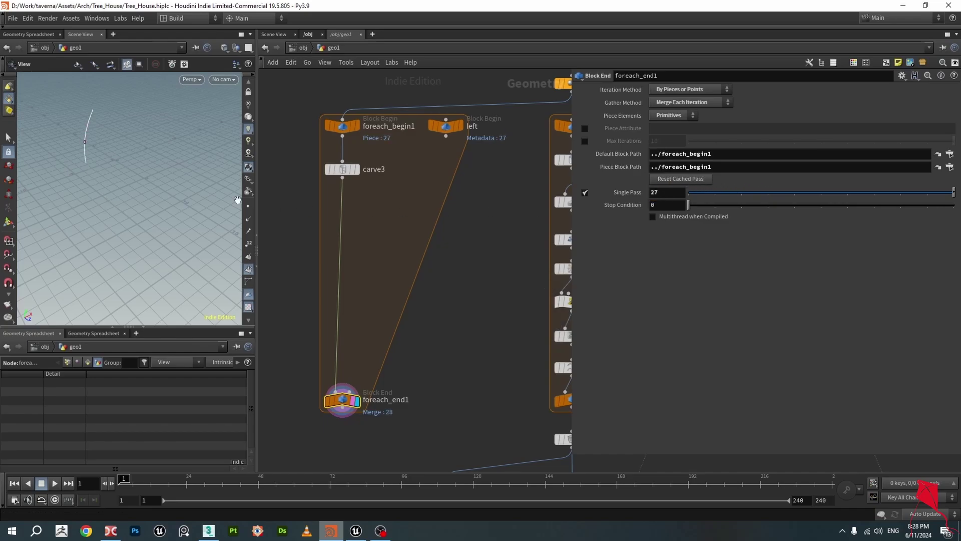
{"action": "left_click_drag", "start_coordinate": [105, 186], "coordinate": [65, 139]}
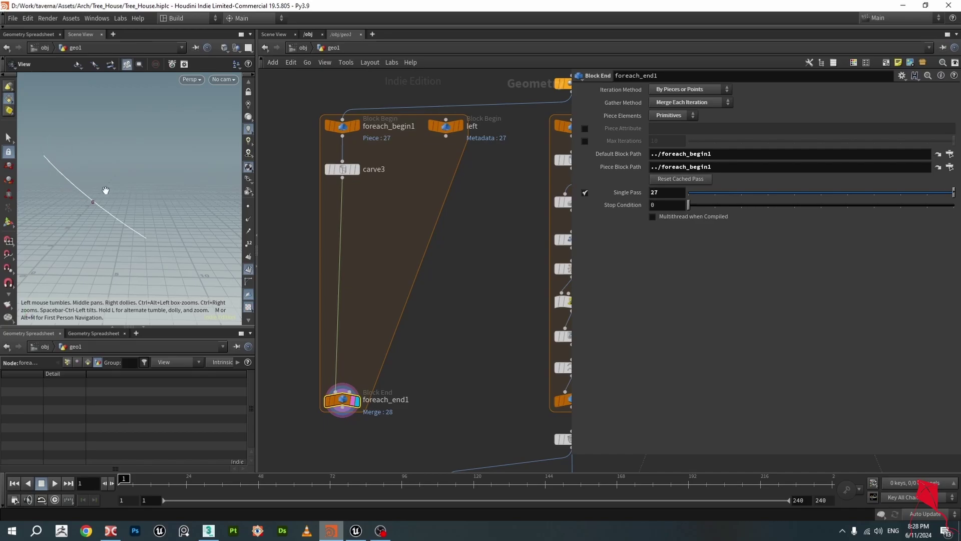
{"action": "left_click_drag", "start_coordinate": [132, 198], "coordinate": [127, 230]}
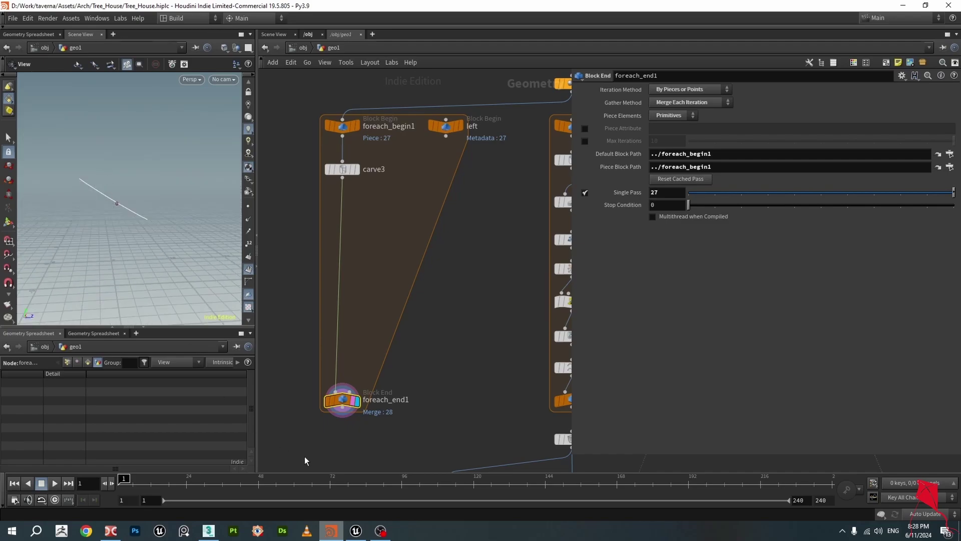
Switch to Unreal Editor and examine the finished vine railings along the tree house stairs up close.
{"action": "key", "text": "alt+Tab"}
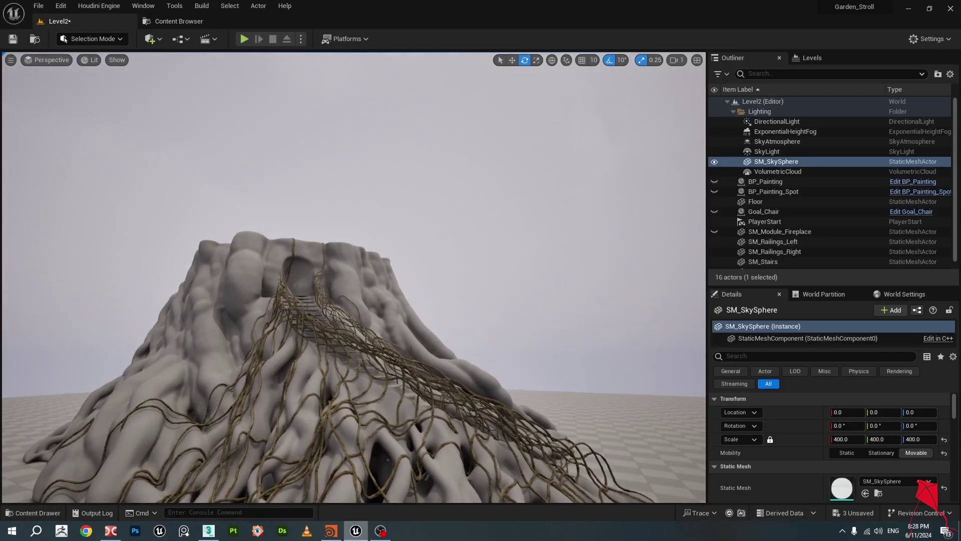
{"action": "key", "text": "w"}
{"action": "right_click_drag", "start_coordinate": [354, 277], "coordinate": [373, 288]}
{"action": "mouse_move", "coordinate": [198, 345]}
{"action": "right_mouse_down"}
{"action": "mouse_move", "coordinate": [185, 341]}
{"action": "mouse_move", "coordinate": [198, 345]}
{"action": "right_mouse_up"}
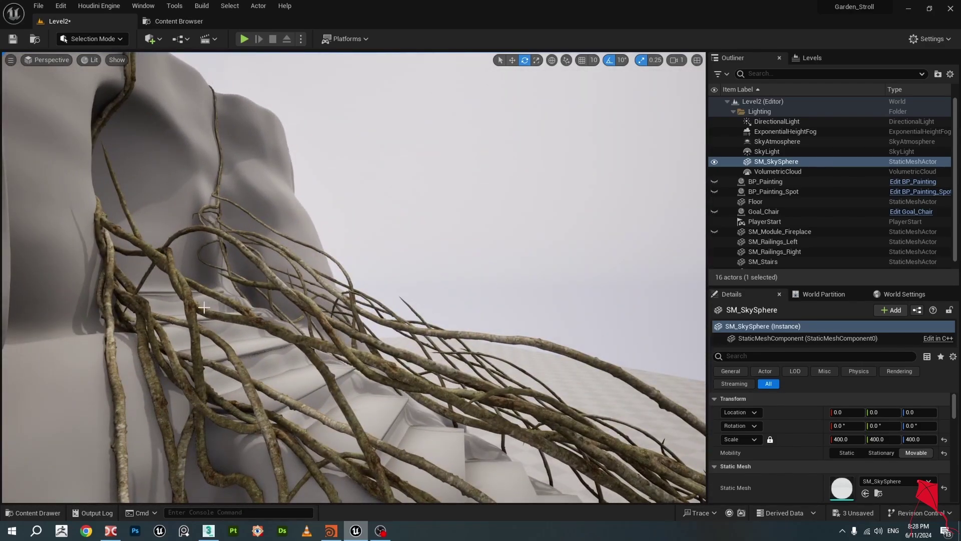
{"action": "right_click_drag", "start_coordinate": [150, 240], "coordinate": [125, 241]}
{"action": "mouse_move", "coordinate": [302, 502]}
{"action": "right_mouse_down"}
{"action": "mouse_move", "coordinate": [301, 493]}
{"action": "mouse_move", "coordinate": [310, 498]}
{"action": "mouse_move", "coordinate": [301, 502]}
{"action": "right_mouse_up"}
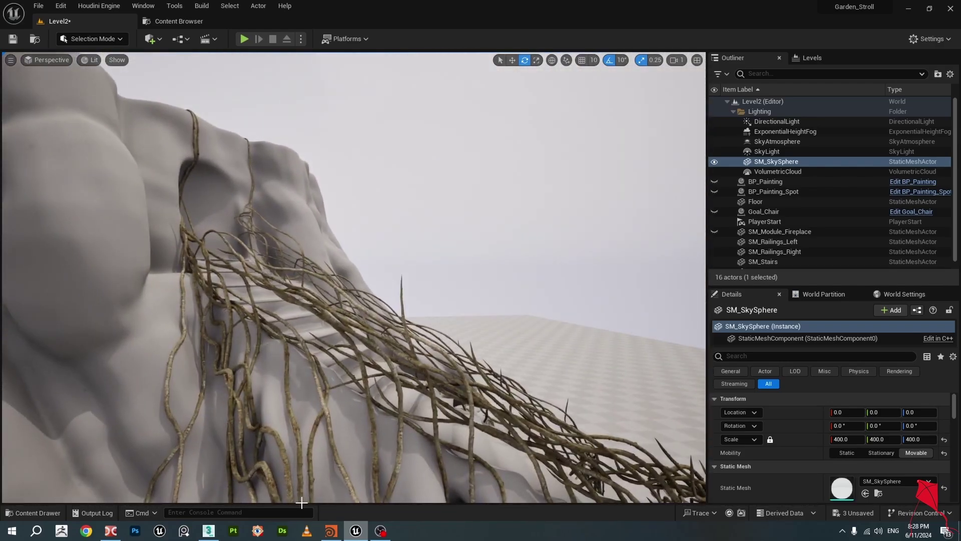
Switch back to Houdini and raise foreach_end1's Single Pass to 32 to preview the carved curve.
{"action": "left_click", "coordinate": [331, 531]}
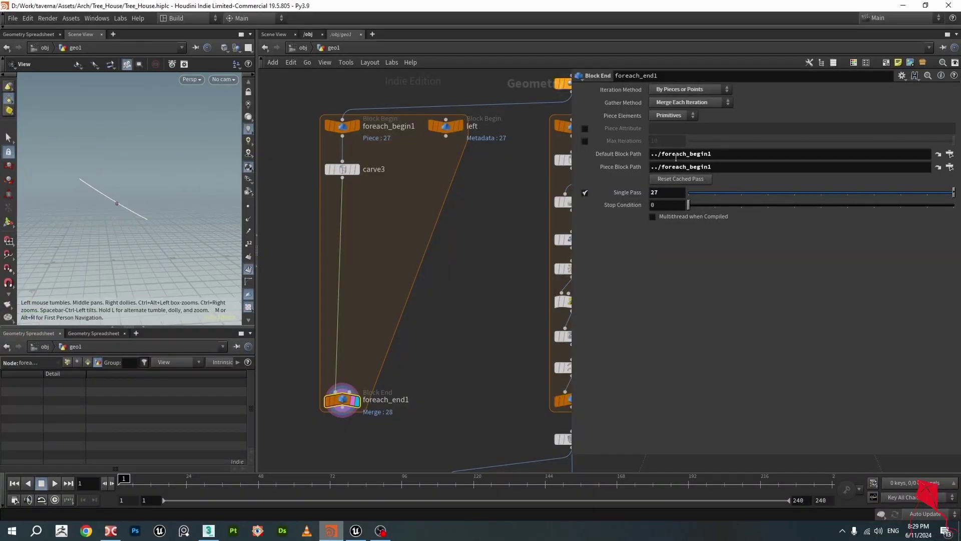
{"action": "left_click_drag", "start_coordinate": [108, 202], "coordinate": [93, 169]}
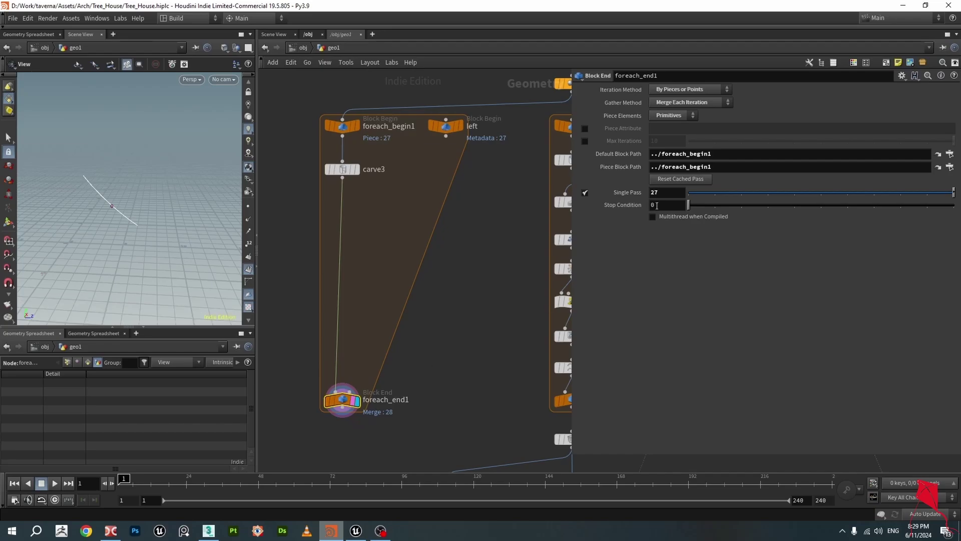
{"action": "middle_click_drag", "start_coordinate": [661, 192], "coordinate": [710, 192]}
Display carve1 in the existing left railing loop and enable Single Pass on foreach_end10 to inspect one carved curve.
{"action": "scroll", "coordinate": [479, 286], "scroll_direction": "down", "scroll_amount": 3}
{"action": "scroll", "coordinate": [476, 273], "scroll_direction": "up", "scroll_amount": 3}
{"action": "middle_click_drag", "start_coordinate": [560, 260], "coordinate": [458, 280]}
{"action": "left_click", "coordinate": [404, 210]}
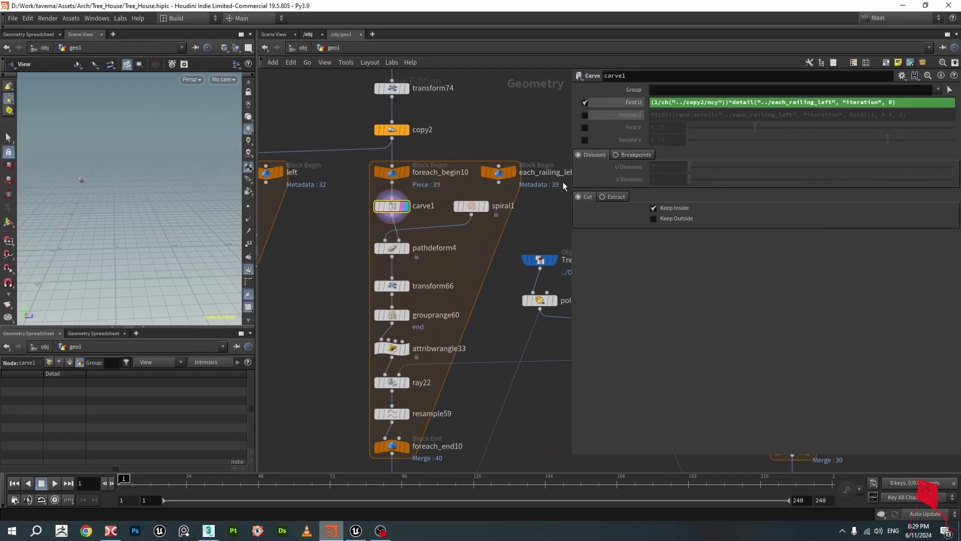
{"action": "left_click", "coordinate": [392, 445]}
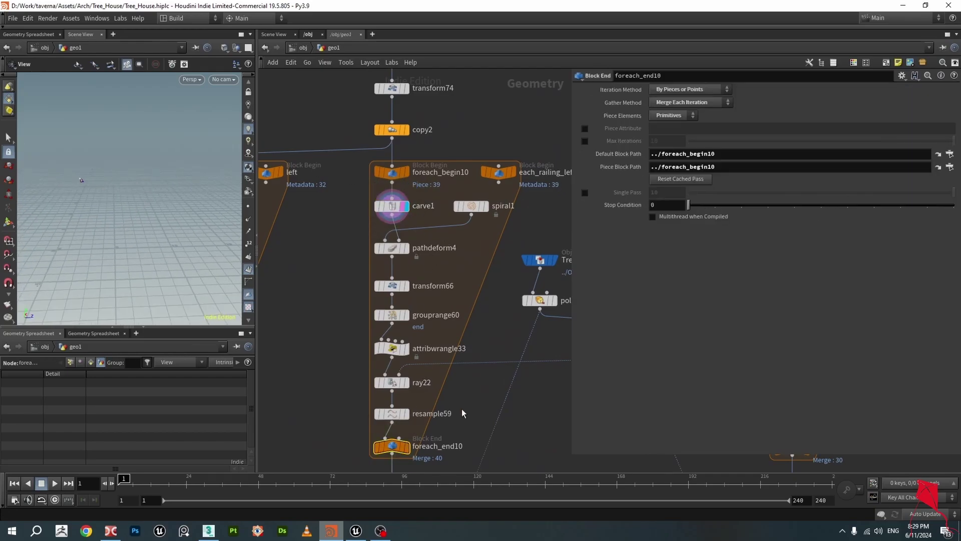
{"action": "left_click", "coordinate": [585, 192]}
{"action": "left_click_drag", "start_coordinate": [114, 185], "coordinate": [94, 182]}
{"action": "left_click", "coordinate": [392, 206]}
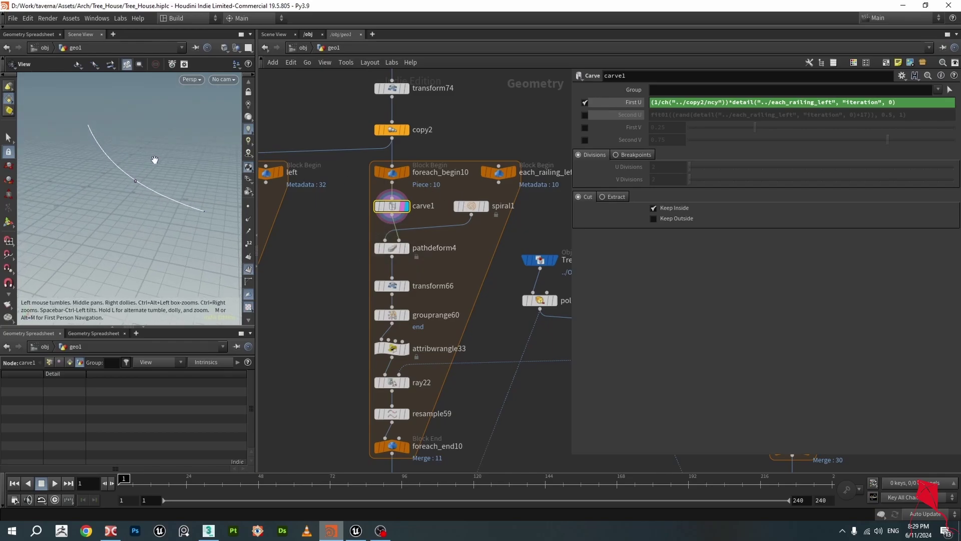
{"action": "left_click_drag", "start_coordinate": [158, 170], "coordinate": [166, 174]}
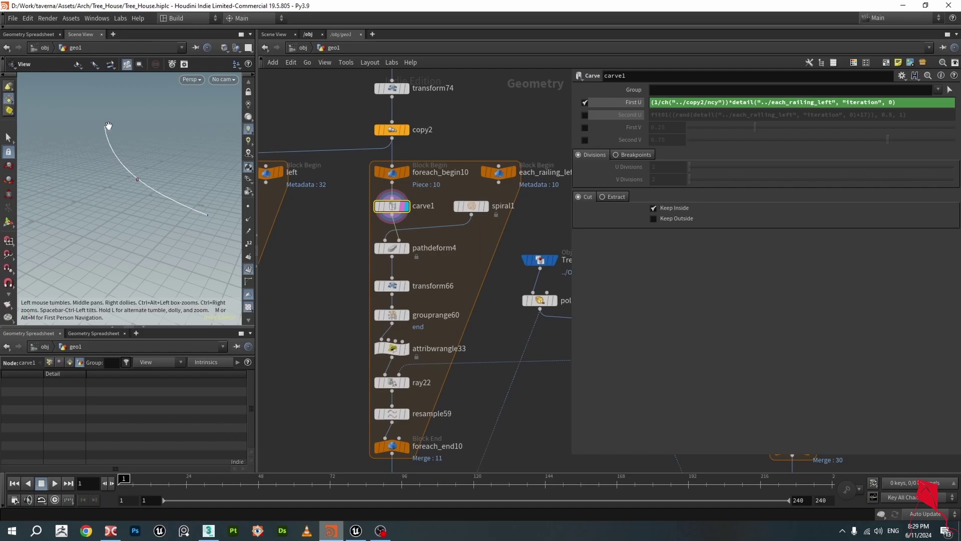
Display spiral1 and examine its shape together with the fit01/rand expression in its Turns parameter.
{"action": "left_click", "coordinate": [484, 206]}
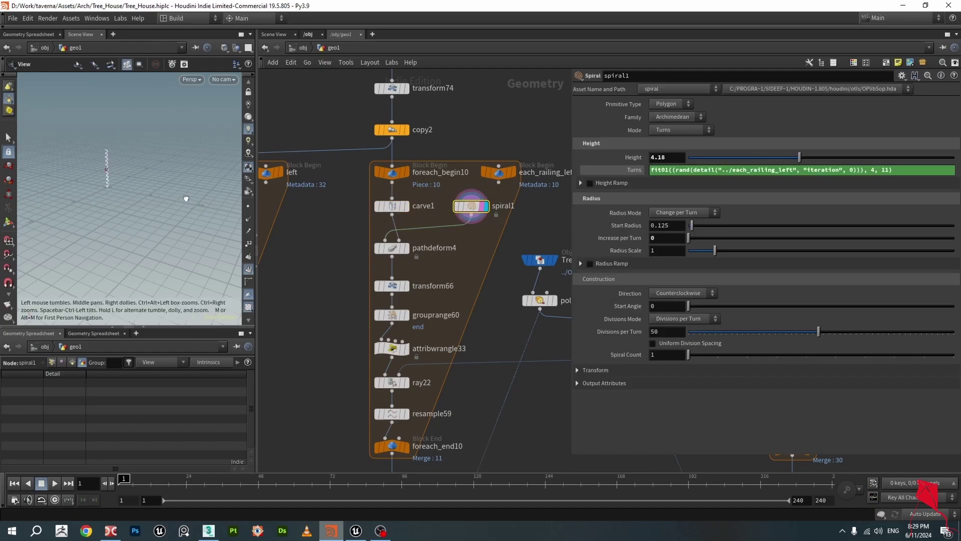
{"action": "left_click_drag", "start_coordinate": [51, 204], "coordinate": [82, 228]}
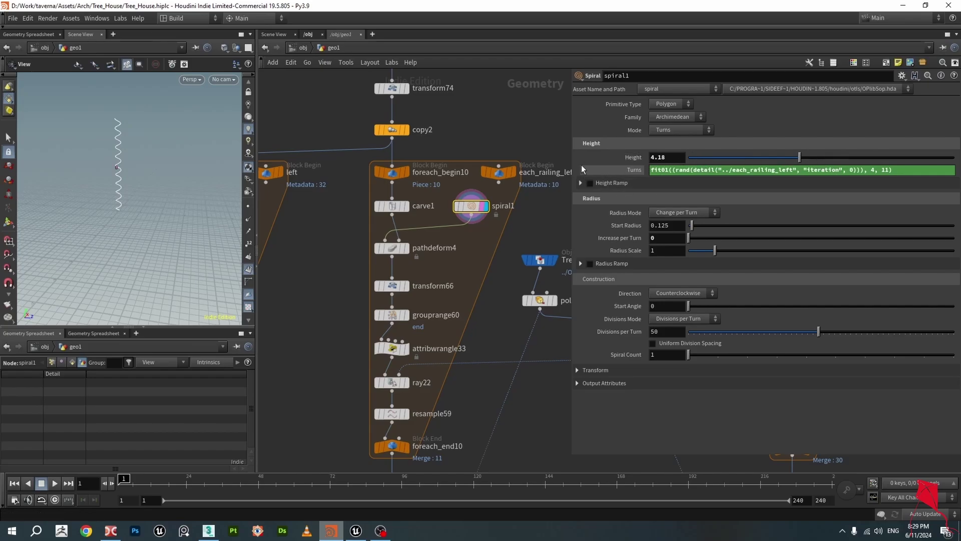
{"action": "left_click_drag", "start_coordinate": [165, 159], "coordinate": [180, 198]}
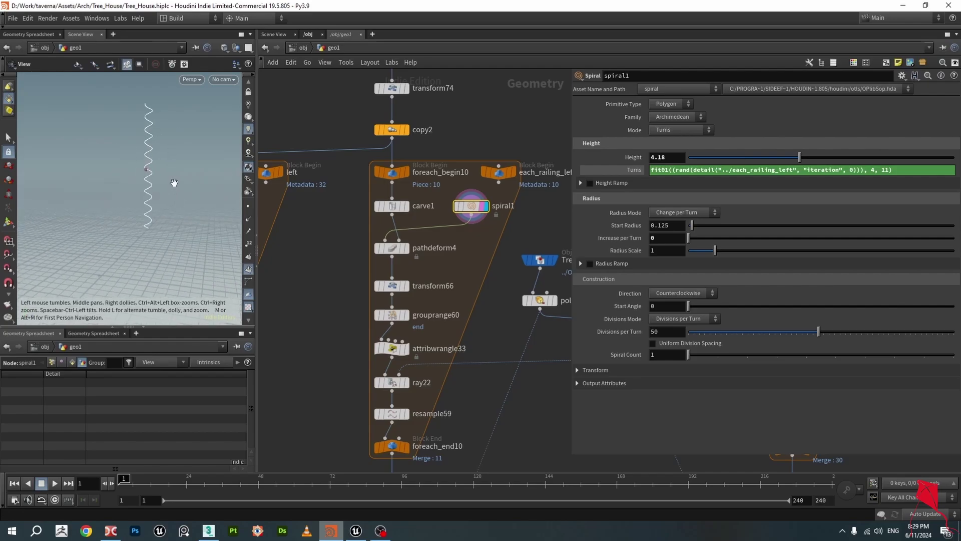
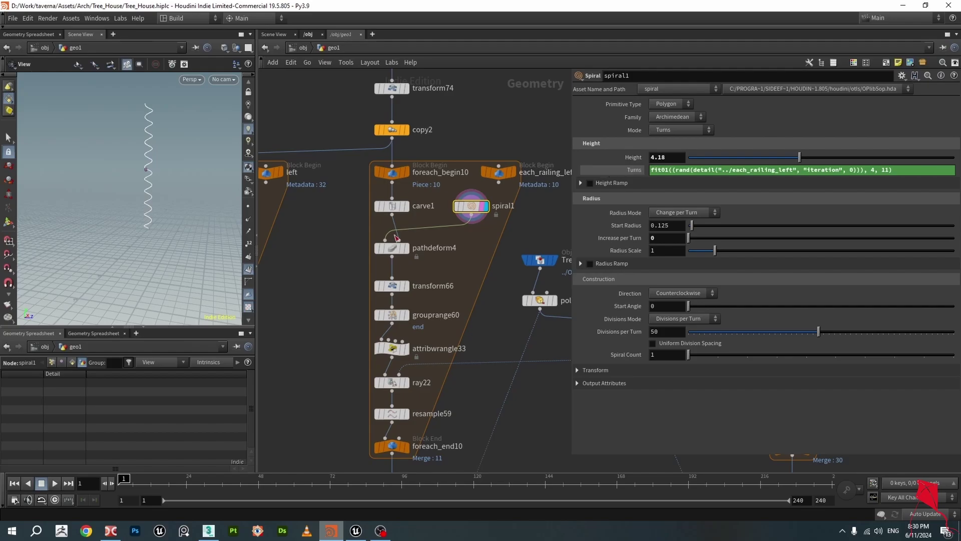
Run foreach_end10's Single Pass through its iterations up to 10 and compare the resulting shapes of spiral1.
{"action": "left_click_drag", "start_coordinate": [470, 210], "coordinate": [476, 211]}
{"action": "mouse_move", "coordinate": [477, 210]}
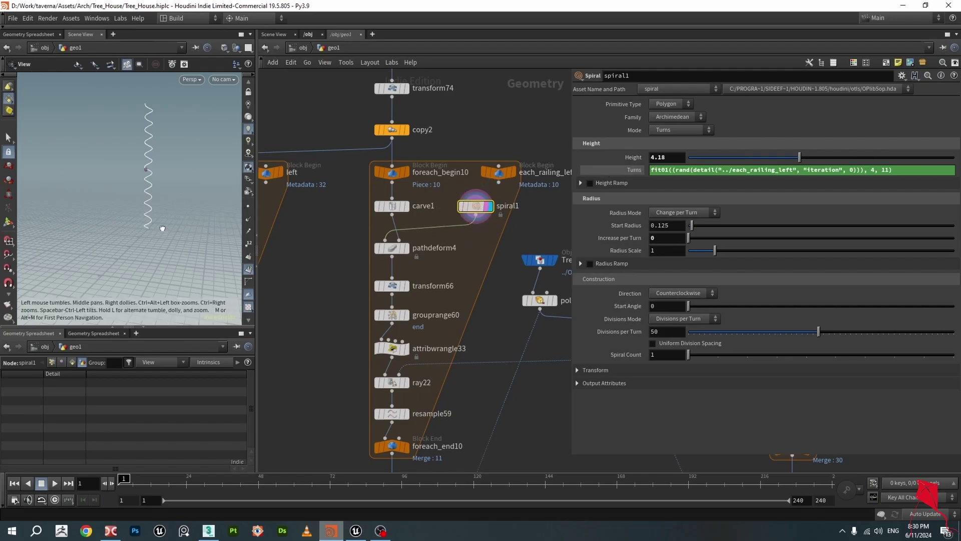
{"action": "left_click_drag", "start_coordinate": [160, 226], "coordinate": [148, 230]}
{"action": "left_click", "coordinate": [389, 446]}
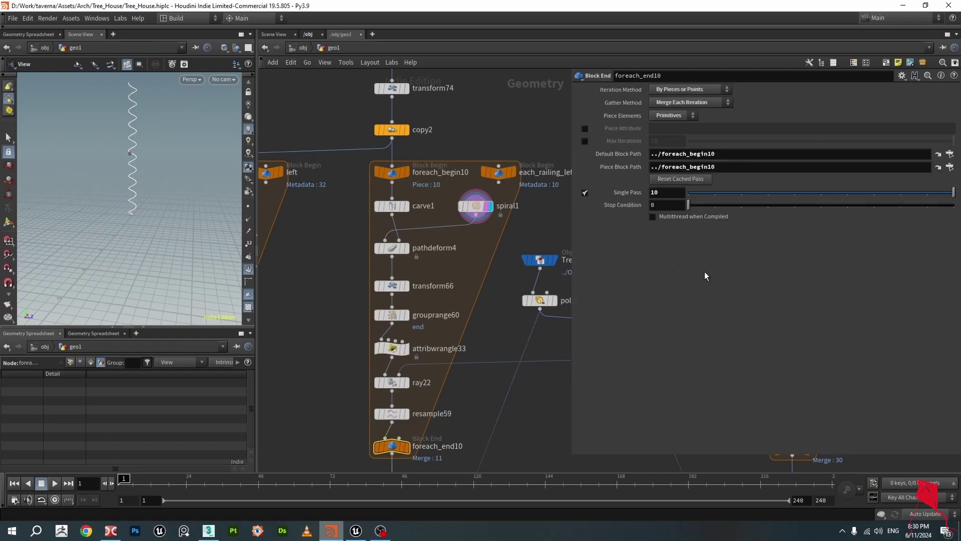
{"action": "left_click_drag", "start_coordinate": [859, 199], "coordinate": [948, 216]}
{"action": "left_click", "coordinate": [471, 215]}
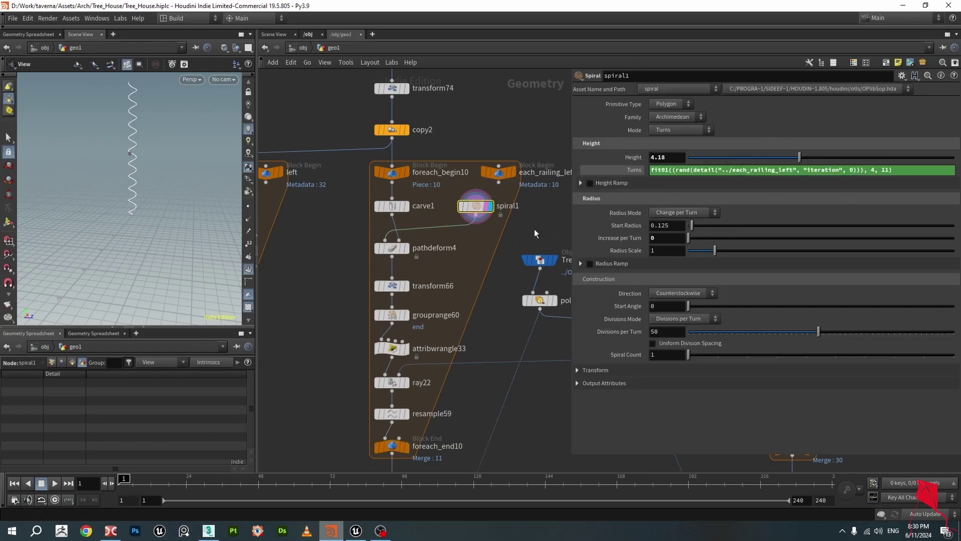
Add a Spiral node beside carve3 inside the new left railing for-each loop.
{"action": "scroll", "coordinate": [469, 239], "scroll_direction": "down", "scroll_amount": 3}
{"action": "key", "text": "Tab"}
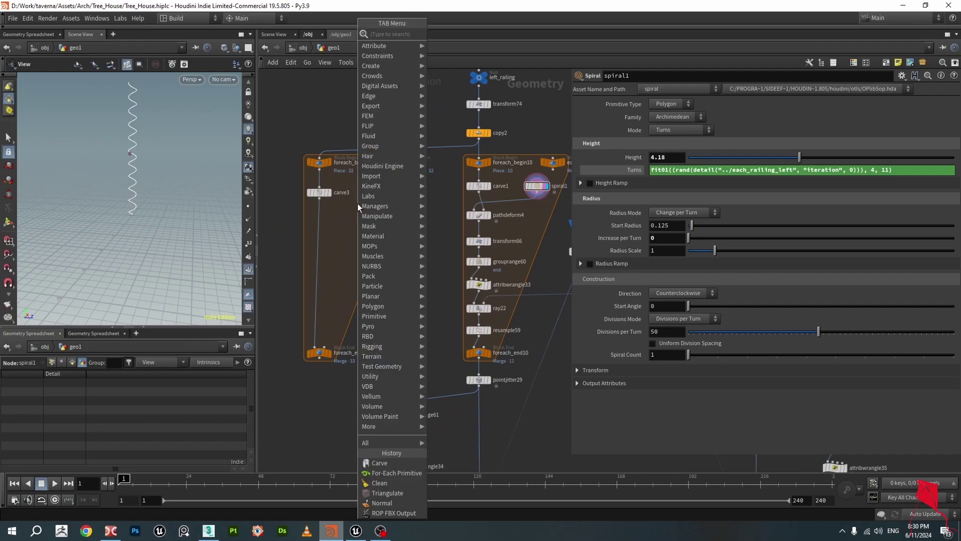
{"action": "type", "text": "spira"}
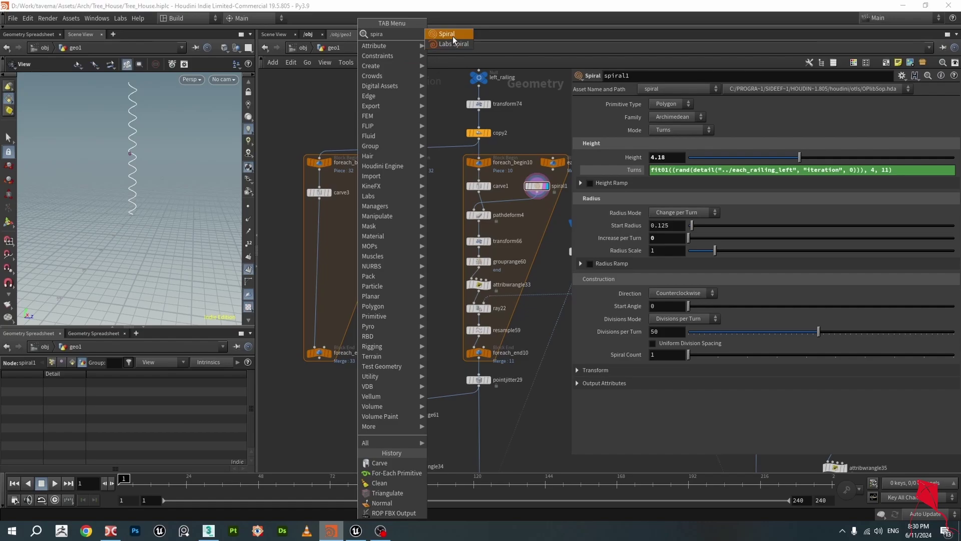
{"action": "key", "text": "Return"}
{"action": "left_click", "coordinate": [369, 209]}
{"action": "scroll", "coordinate": [371, 210], "scroll_direction": "up", "scroll_amount": 4}
{"action": "left_click_drag", "start_coordinate": [369, 207], "coordinate": [373, 179]}
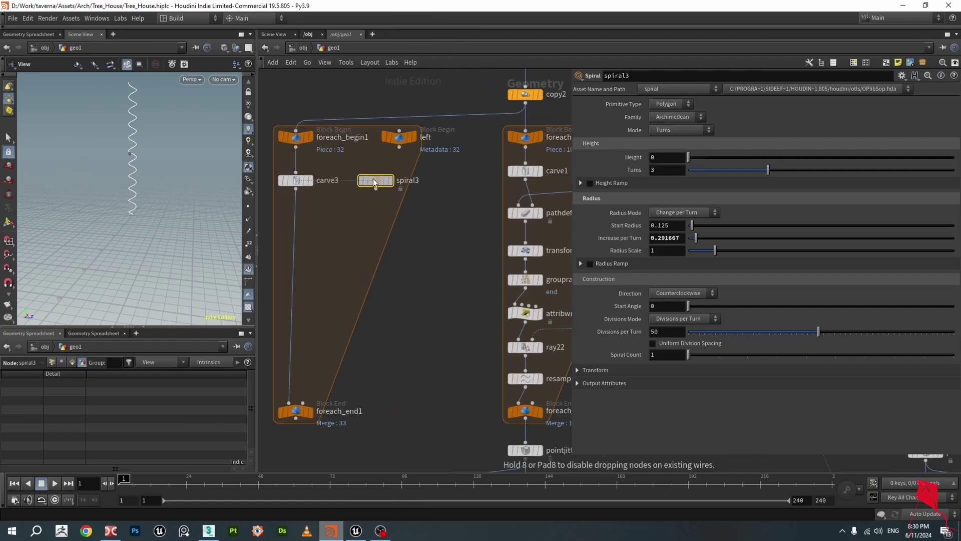
Examine the rand and detail parts of the Turns expression on spiral1 in the existing railing loop.
{"action": "scroll", "coordinate": [421, 200], "scroll_direction": "down", "scroll_amount": 3}
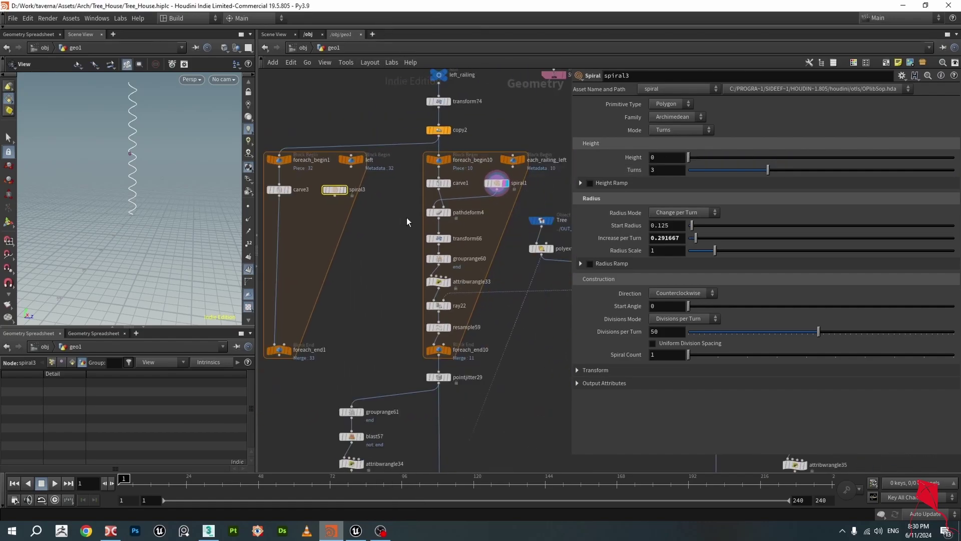
{"action": "left_click", "coordinate": [496, 184]}
{"action": "left_click_drag", "start_coordinate": [693, 172], "coordinate": [856, 174]}
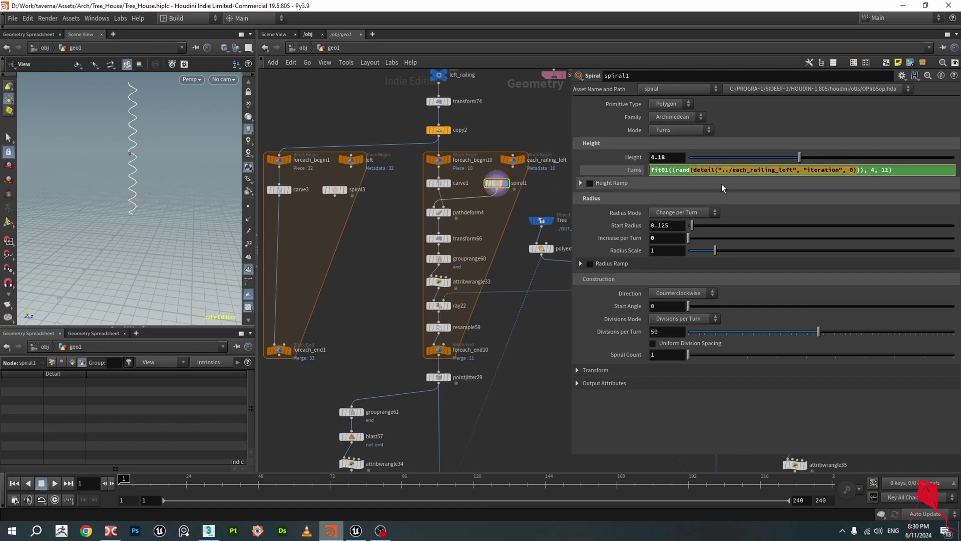
{"action": "left_click_drag", "start_coordinate": [676, 170], "coordinate": [701, 171]}
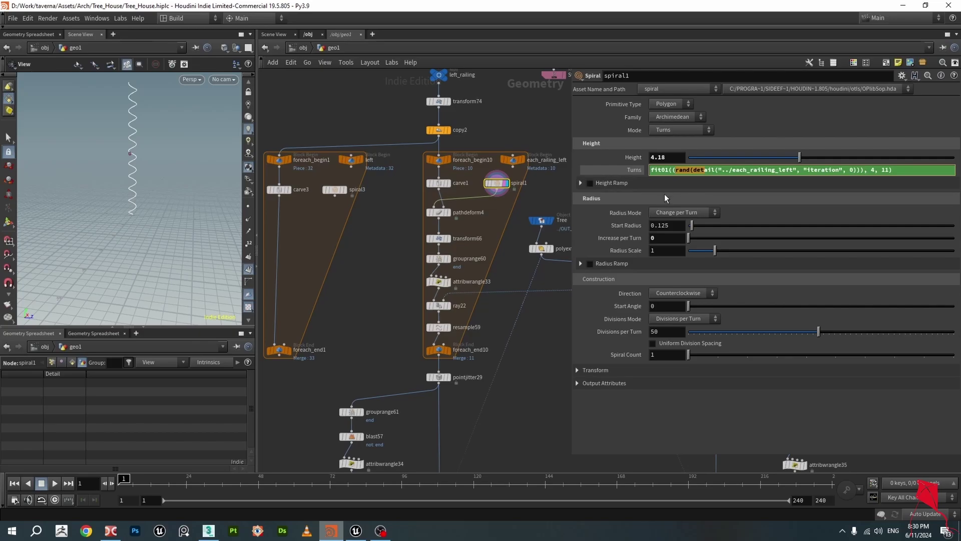
{"action": "scroll", "coordinate": [335, 198], "scroll_direction": "up", "scroll_amount": 5}
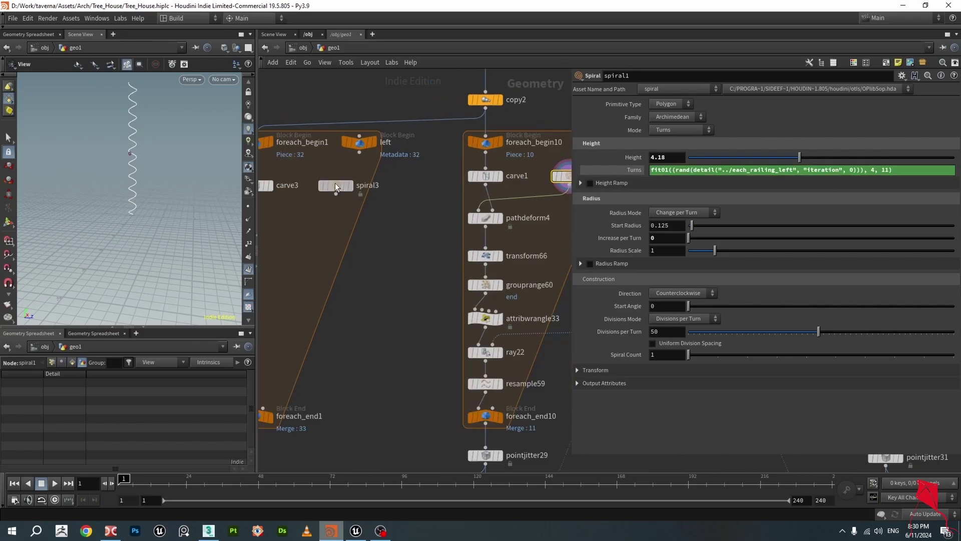
Display spiral3 in the viewport and inspect its default spiral shape.
{"action": "left_click", "coordinate": [335, 190]}
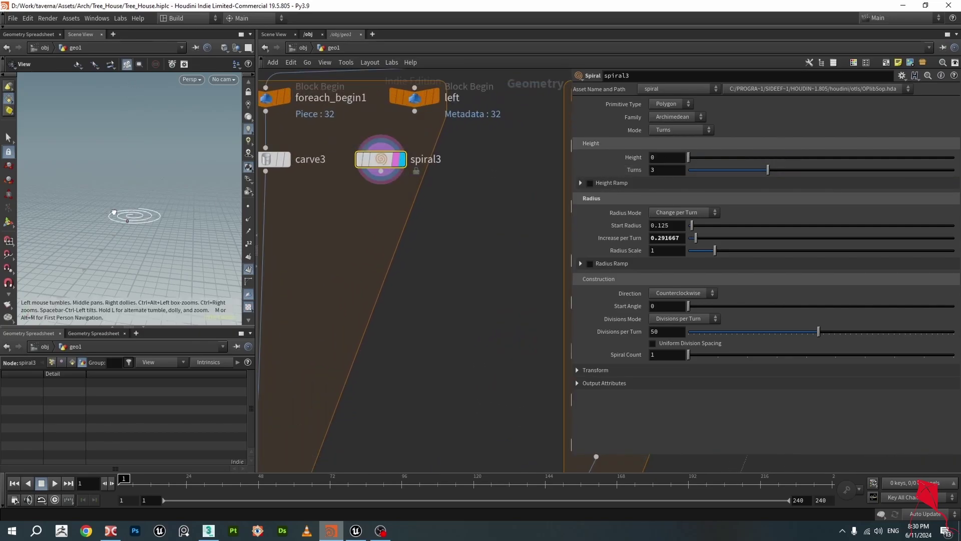
{"action": "scroll", "coordinate": [128, 214], "scroll_direction": "up", "scroll_amount": 3}
{"action": "left_click_drag", "start_coordinate": [129, 212], "coordinate": [142, 207]}
Set spiral3's Turns to detail("../left/", "iteration", 0), reusing the detail call from carve3's First U expression, and show its evaluated value.
{"action": "left_click", "coordinate": [666, 170]}
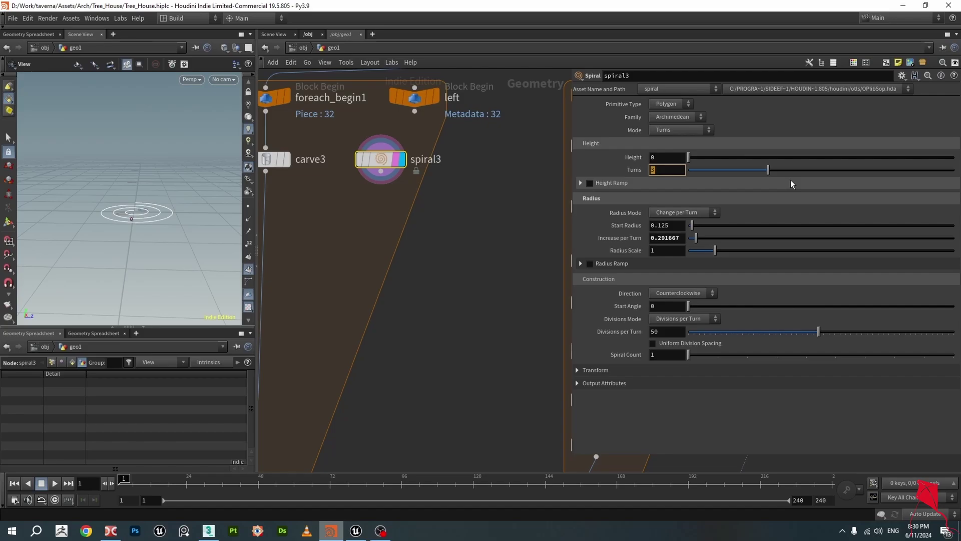
{"action": "type", "text": "detail"}
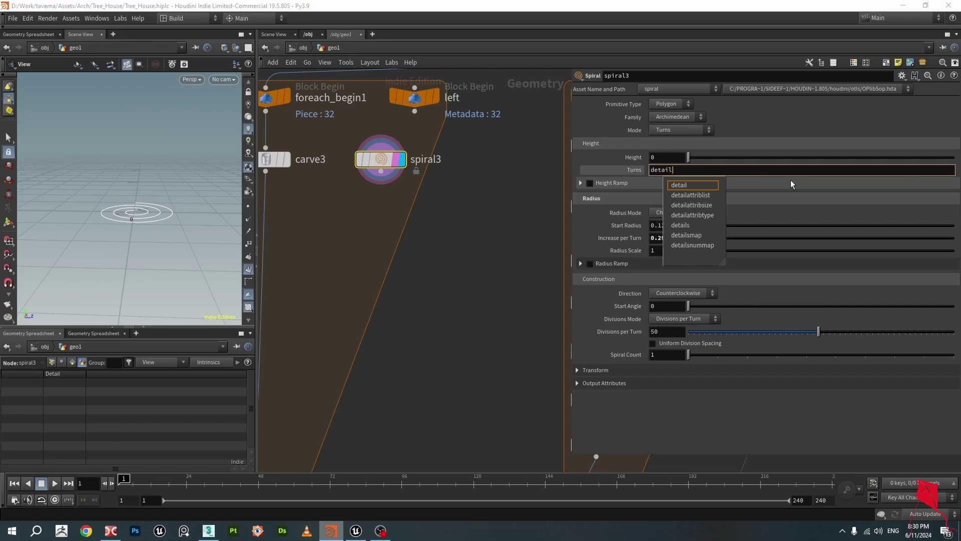
{"action": "key", "text": "Escape"}
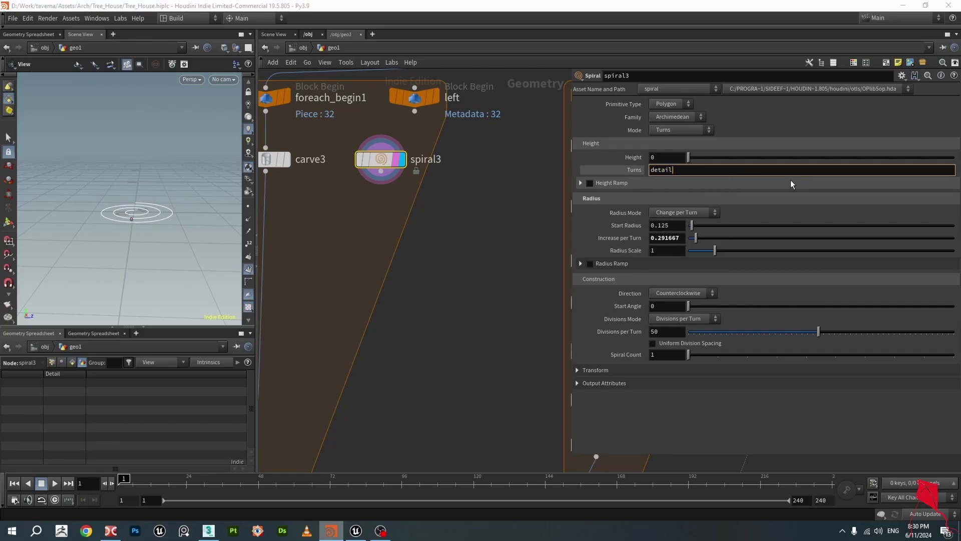
{"action": "type", "text": "()"}
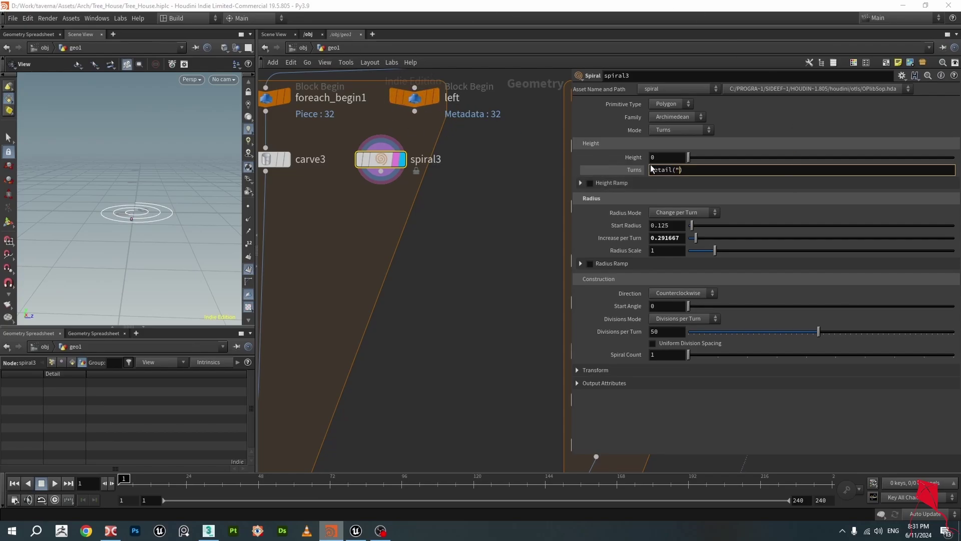
{"action": "left_click", "coordinate": [265, 159]}
{"action": "left_click", "coordinate": [750, 102]}
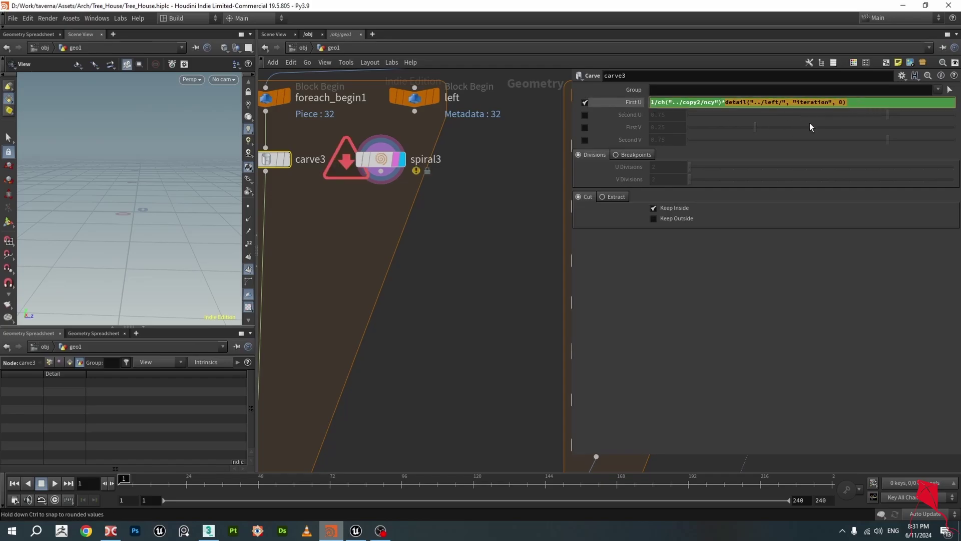
{"action": "left_click", "coordinate": [380, 159]}
{"action": "type", "text": "../left/\", \"iteration\", 0"}
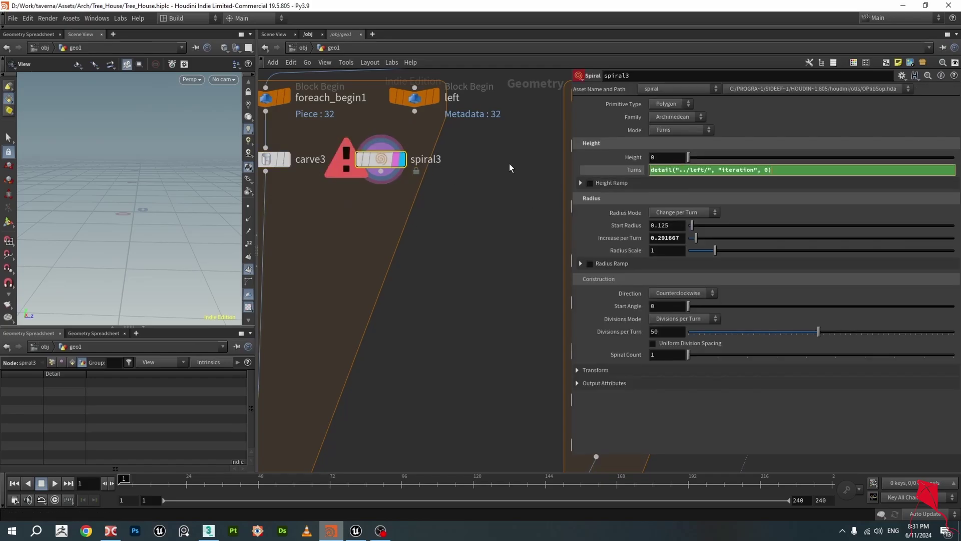
{"action": "key", "text": "Return"}
{"action": "left_click", "coordinate": [633, 170]}
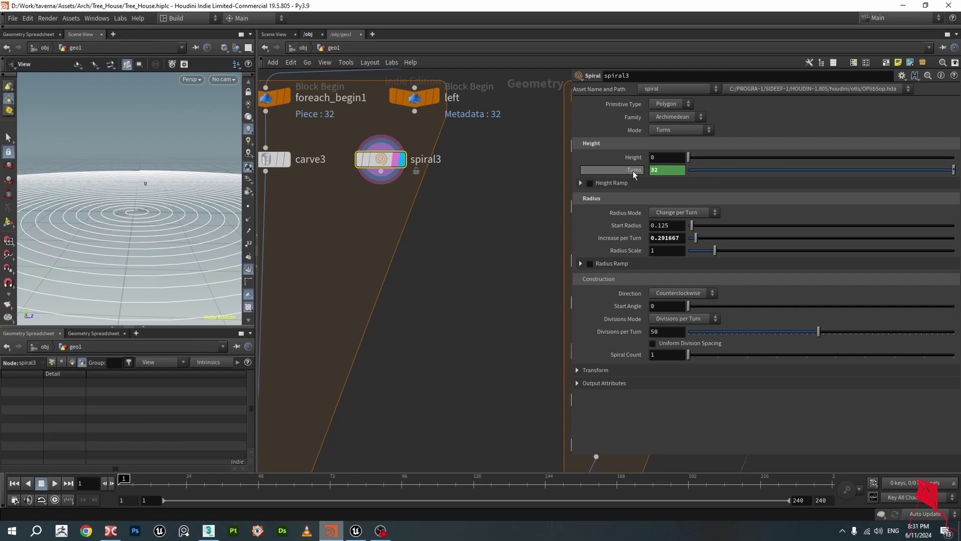
Set foreach_end1's Single Pass to 25 and return to spiral3 to check how its turns follow the iteration.
{"action": "right_click_drag", "start_coordinate": [139, 262], "coordinate": [111, 210], "text": "alt"}
{"action": "left_click_drag", "start_coordinate": [112, 211], "coordinate": [150, 224], "text": "alt"}
{"action": "scroll", "coordinate": [336, 238], "scroll_direction": "down", "scroll_amount": 4}
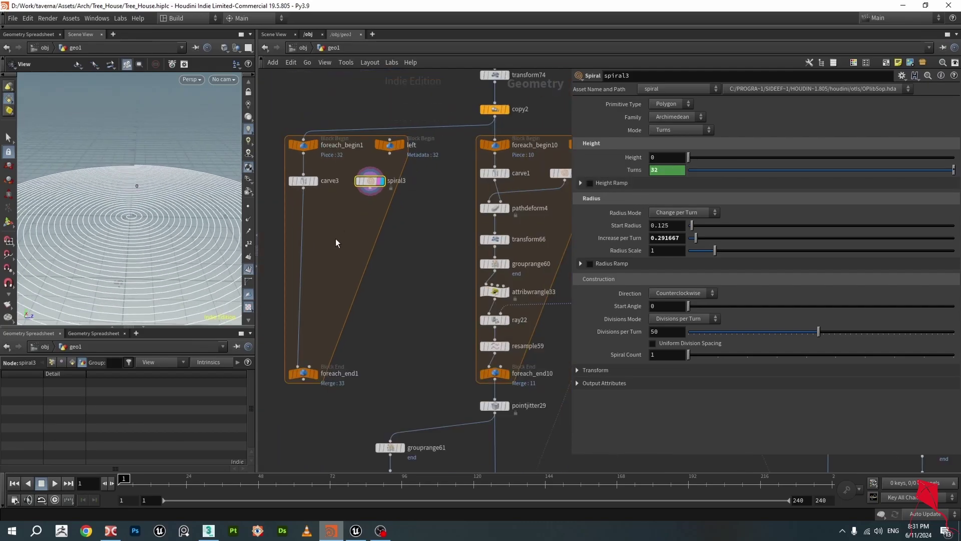
{"action": "left_click", "coordinate": [338, 345]}
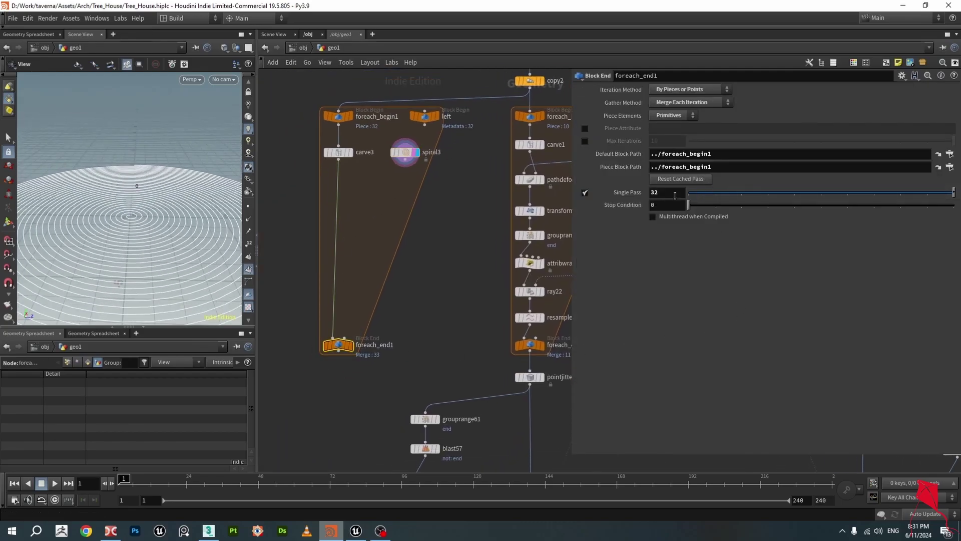
{"action": "mouse_move", "coordinate": [659, 195]}
{"action": "middle_mouse_down"}
{"action": "mouse_move", "coordinate": [560, 200]}
{"action": "mouse_move", "coordinate": [680, 199]}
{"action": "mouse_move", "coordinate": [640, 200]}
{"action": "middle_mouse_up"}
{"action": "left_click", "coordinate": [405, 154]}
{"action": "scroll", "coordinate": [406, 154], "scroll_direction": "up", "scroll_amount": 3}
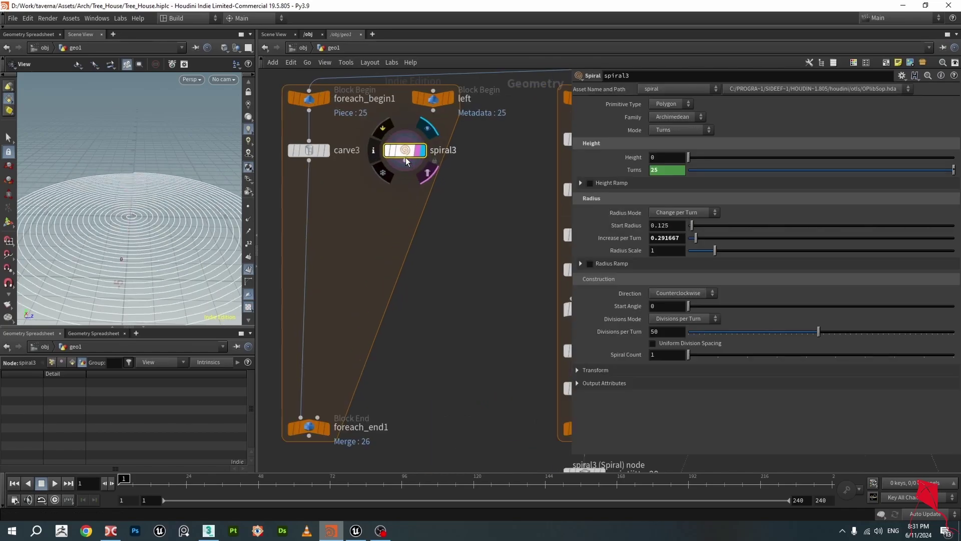
Wrap spiral3's Turns expression in rand() so it reads rand(detail("../left/", "iteration", 0)).
{"action": "left_click", "coordinate": [636, 170]}
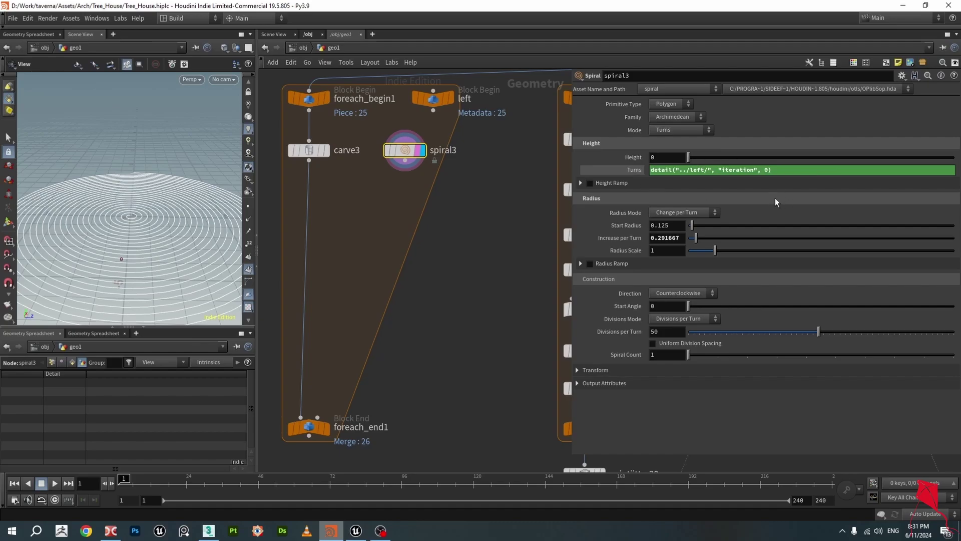
{"action": "left_click", "coordinate": [649, 170]}
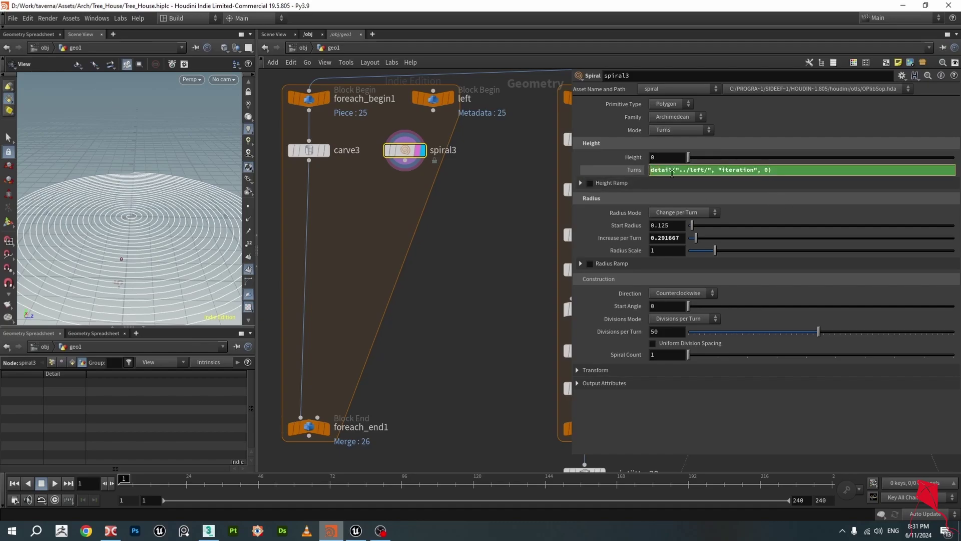
{"action": "type", "text": "rand("}
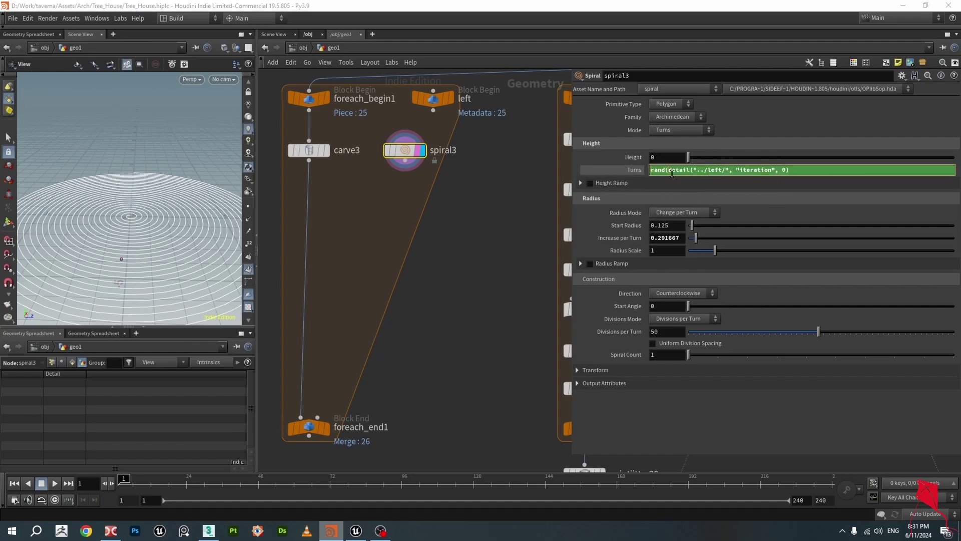
{"action": "left_click", "coordinate": [833, 171]}
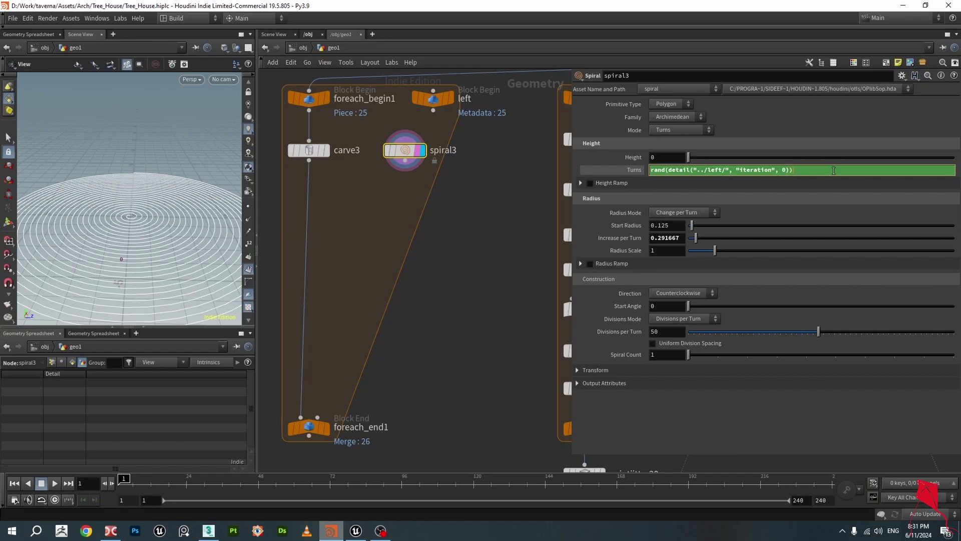
{"action": "type", "text": ")"}
{"action": "key", "text": "Return"}
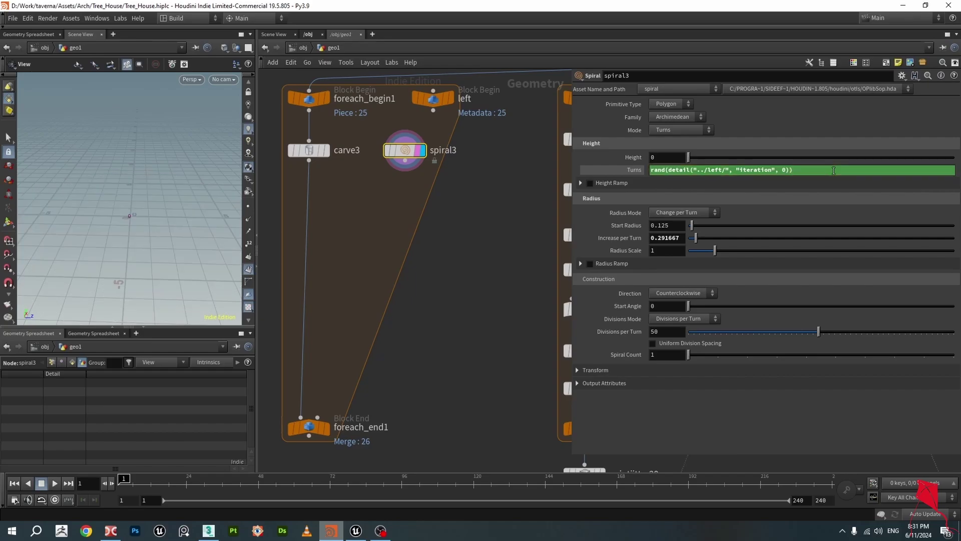
Switch spiral3's Turns between its expression and its evaluated value to check the random result.
{"action": "left_click", "coordinate": [600, 171]}
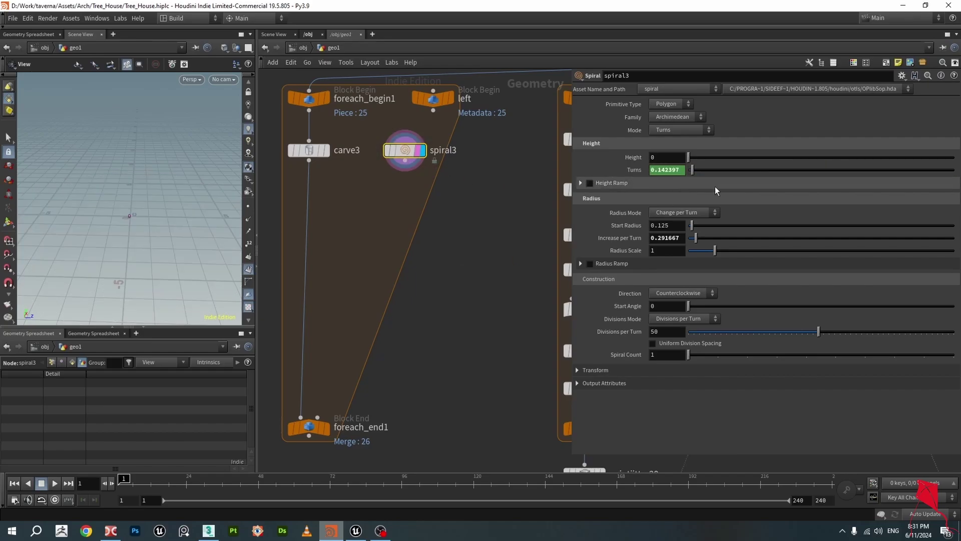
{"action": "left_click", "coordinate": [632, 169]}
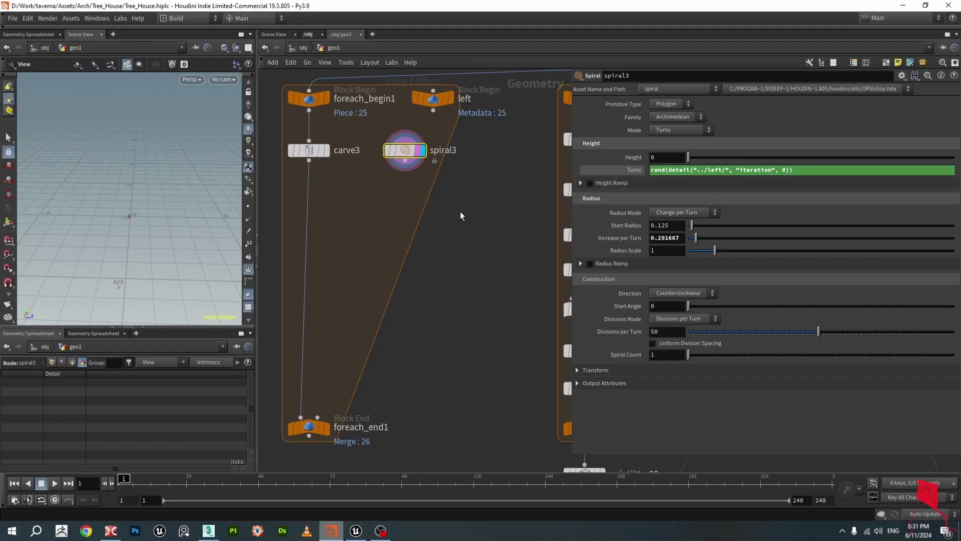
{"action": "left_click_drag", "start_coordinate": [405, 155], "coordinate": [409, 154]}
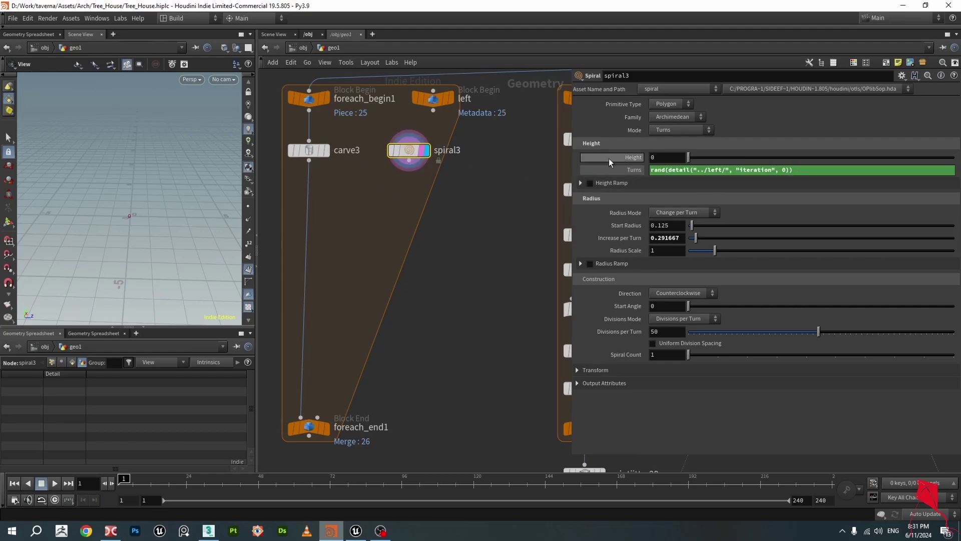
{"action": "left_click", "coordinate": [632, 170]}
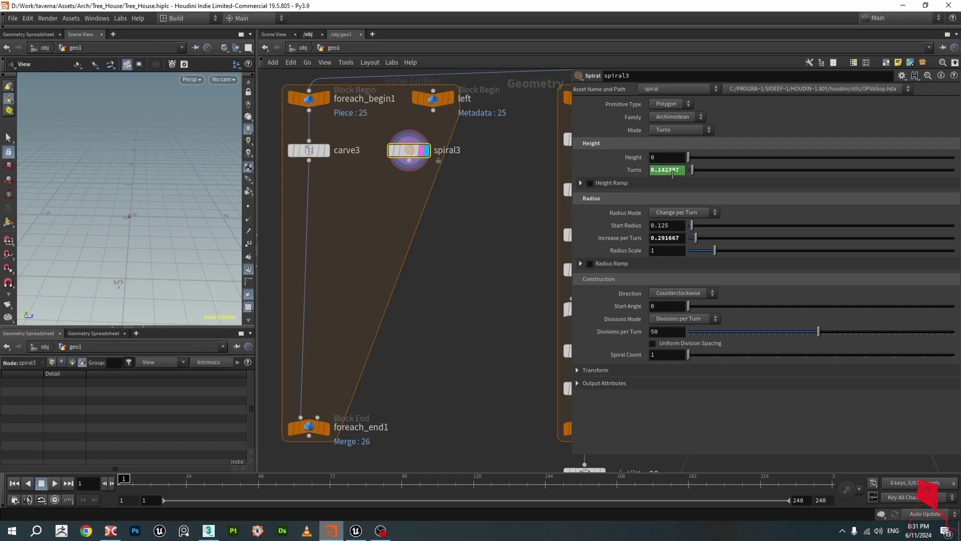
Wrap the rand() call in spiral3's Turns expression in a fit01() function.
{"action": "scroll", "coordinate": [484, 234], "scroll_direction": "down", "scroll_amount": 1}
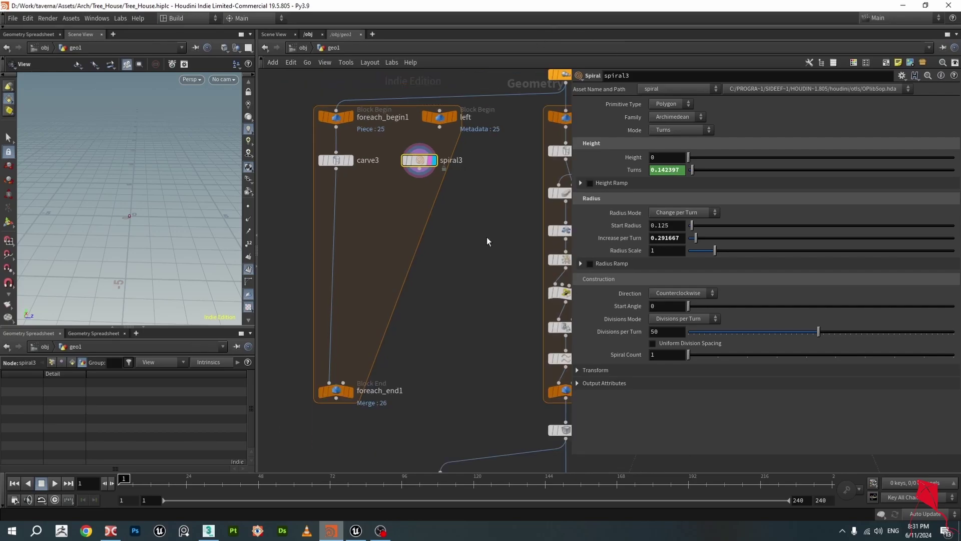
{"action": "mouse_move", "coordinate": [486, 236]}
{"action": "middle_mouse_down"}
{"action": "mouse_move", "coordinate": [403, 241]}
{"action": "mouse_move", "coordinate": [474, 247]}
{"action": "middle_mouse_up"}
{"action": "left_click", "coordinate": [560, 155]}
{"action": "scroll", "coordinate": [422, 173], "scroll_direction": "up", "scroll_amount": 2}
{"action": "left_click", "coordinate": [416, 138]}
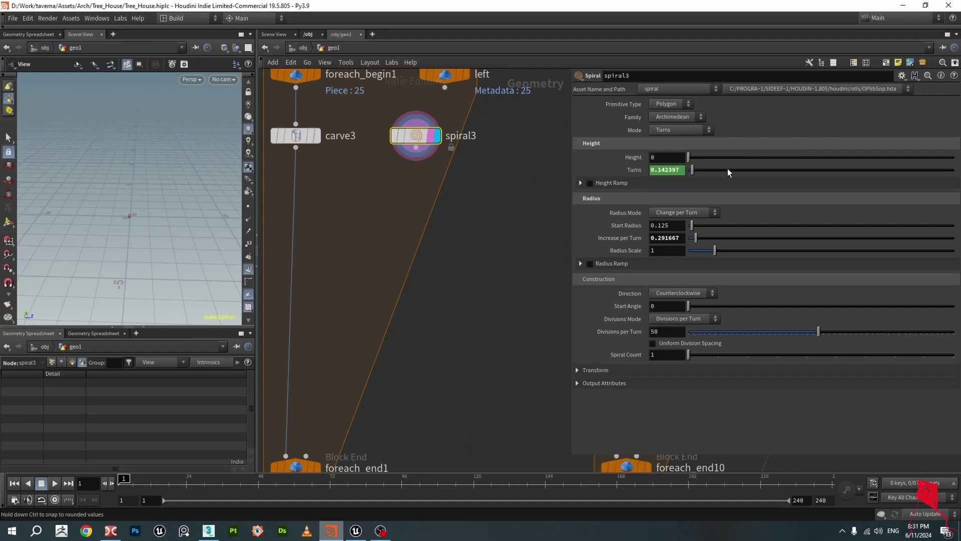
{"action": "left_click", "coordinate": [630, 172]}
{"action": "left_click_drag", "start_coordinate": [808, 172], "coordinate": [566, 170]}
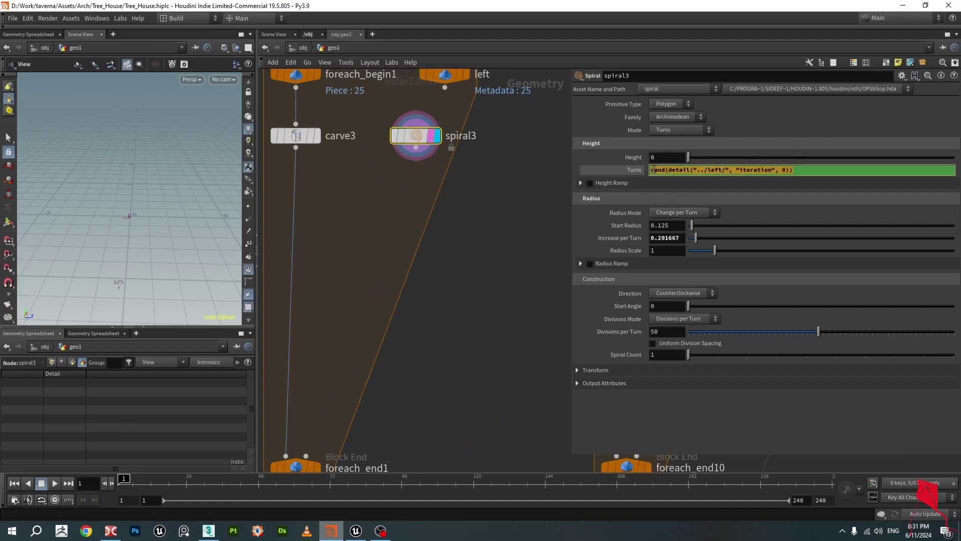
{"action": "left_click", "coordinate": [662, 173]}
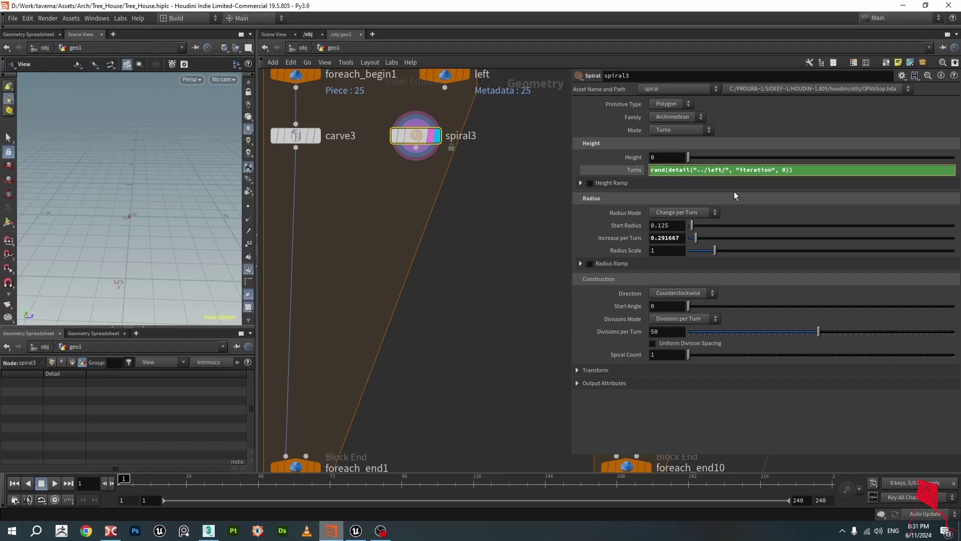
{"action": "type", "text": "fit"}
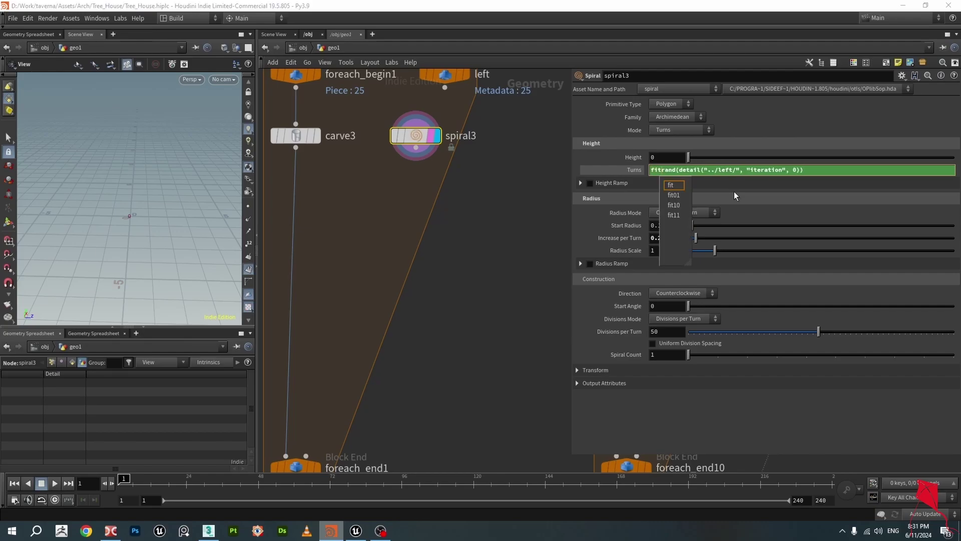
{"action": "type", "text": "01"}
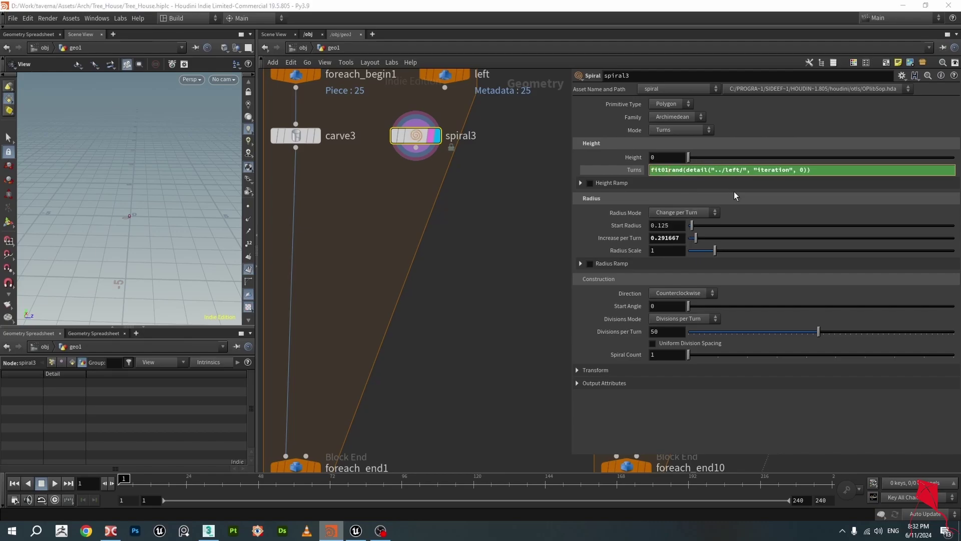
{"action": "type", "text": "("}
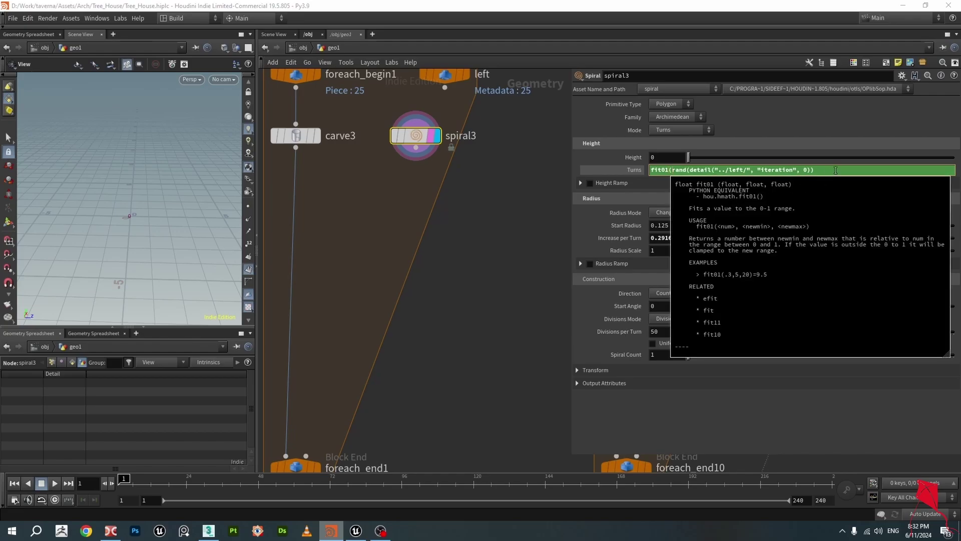
{"action": "left_click", "coordinate": [835, 170]}
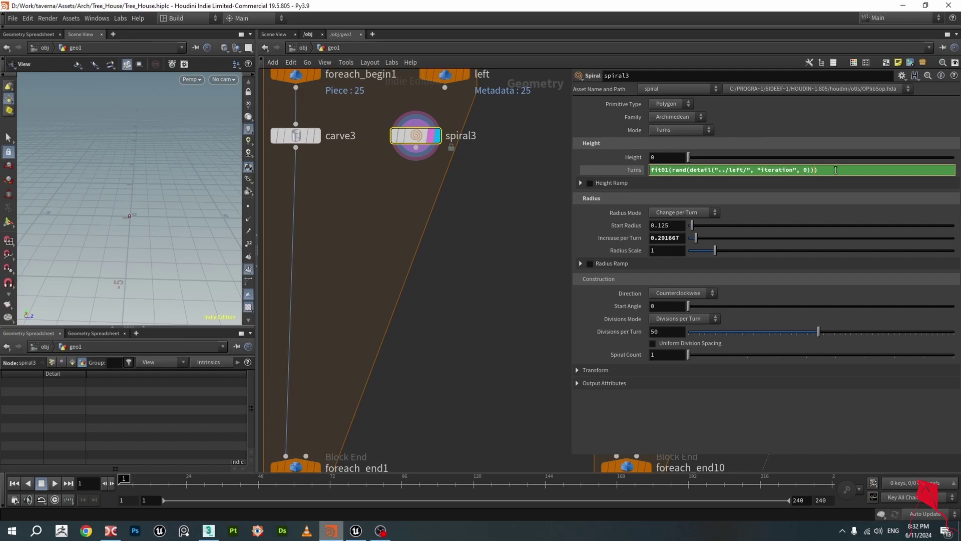
Give fit01 a range of 4 to 11 so Turns reads fit01(rand(detail("../left/", "iteration", 0)), 4, 11), and show the evaluated value.
{"action": "left_click_drag", "start_coordinate": [672, 171], "coordinate": [803, 176]}
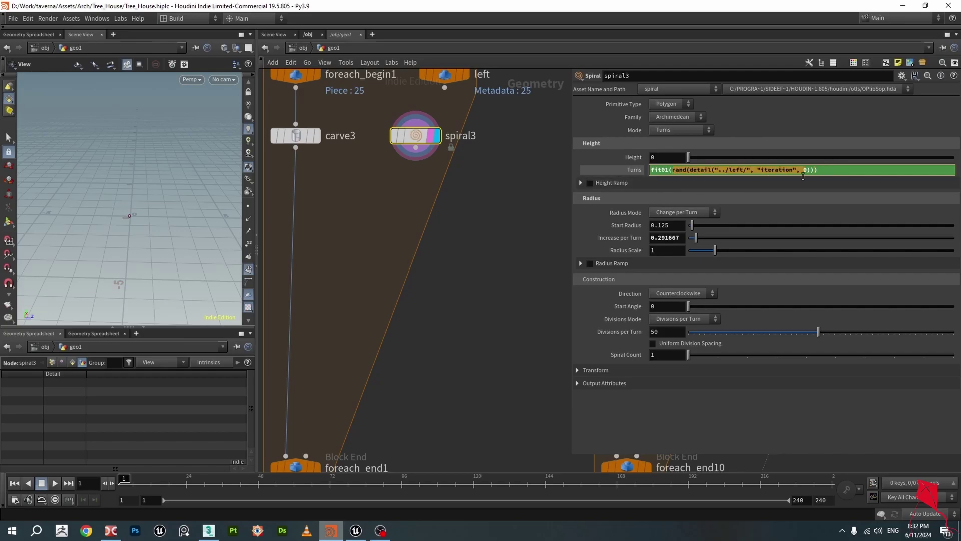
{"action": "left_click", "coordinate": [813, 169]}
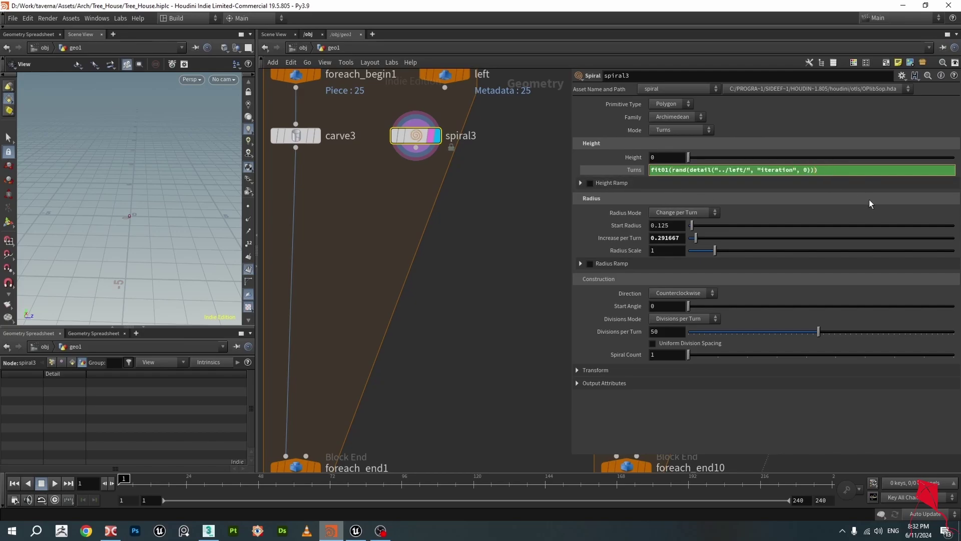
{"action": "type", "text": ", "}
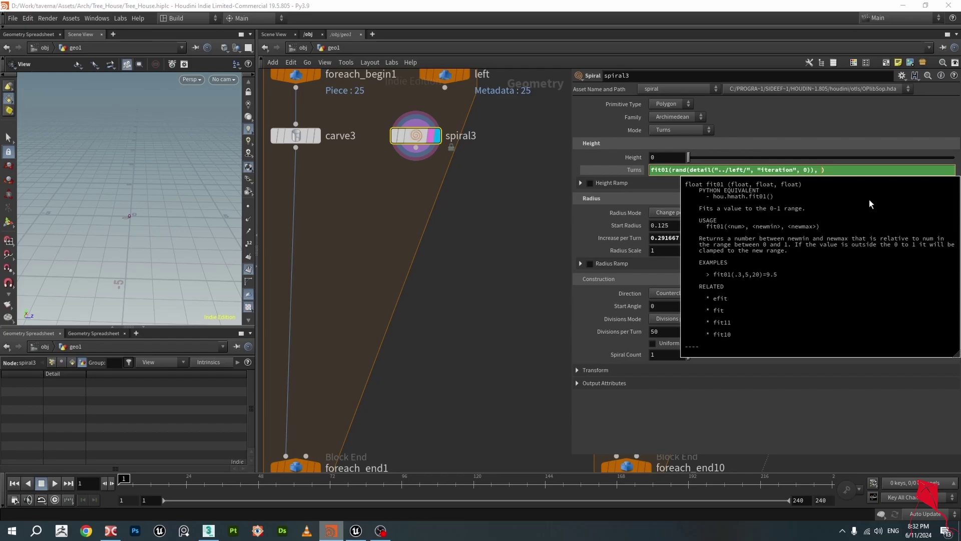
{"action": "type", "text": "4, 11"}
{"action": "key", "text": "Return"}
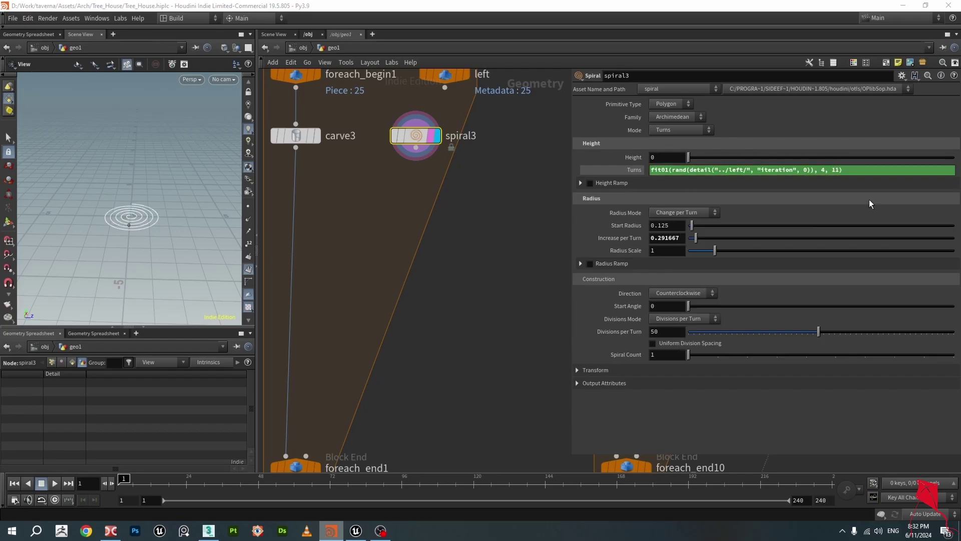
{"action": "left_click_drag", "start_coordinate": [869, 174], "coordinate": [592, 208]}
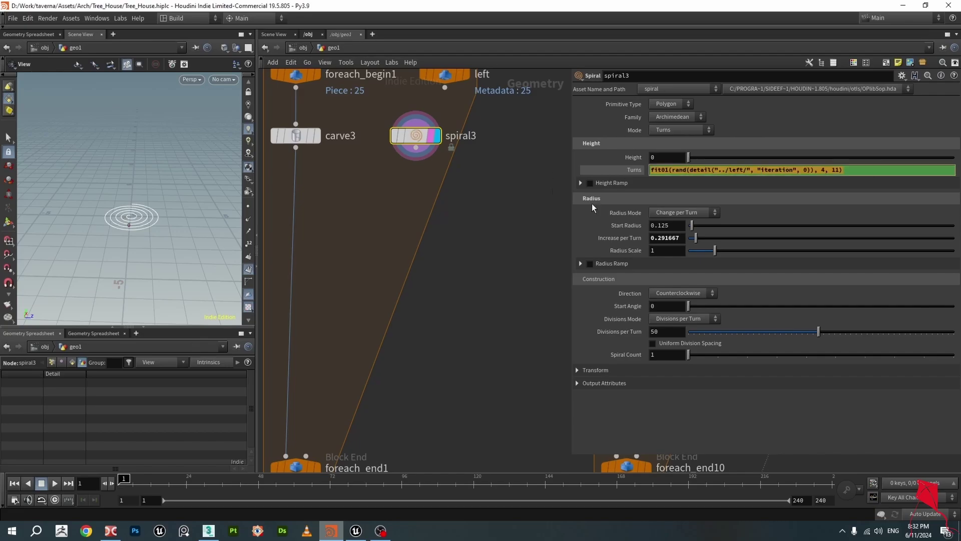
Vary foreach_end1's Single Pass and leave it at 7 to check that spiral3's turns change with each iteration.
{"action": "scroll", "coordinate": [538, 229], "scroll_direction": "down", "scroll_amount": 3}
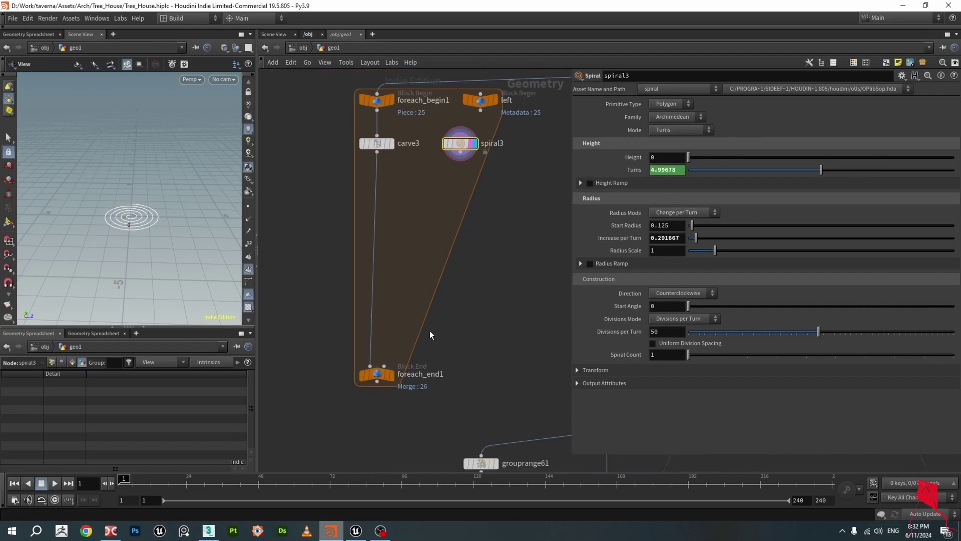
{"action": "left_click", "coordinate": [381, 375]}
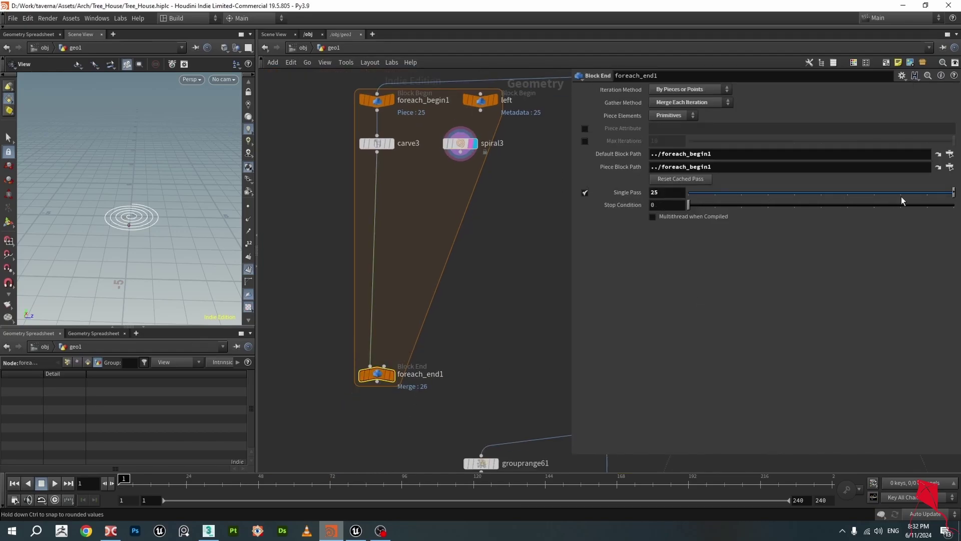
{"action": "left_click_drag", "start_coordinate": [951, 193], "coordinate": [873, 207]}
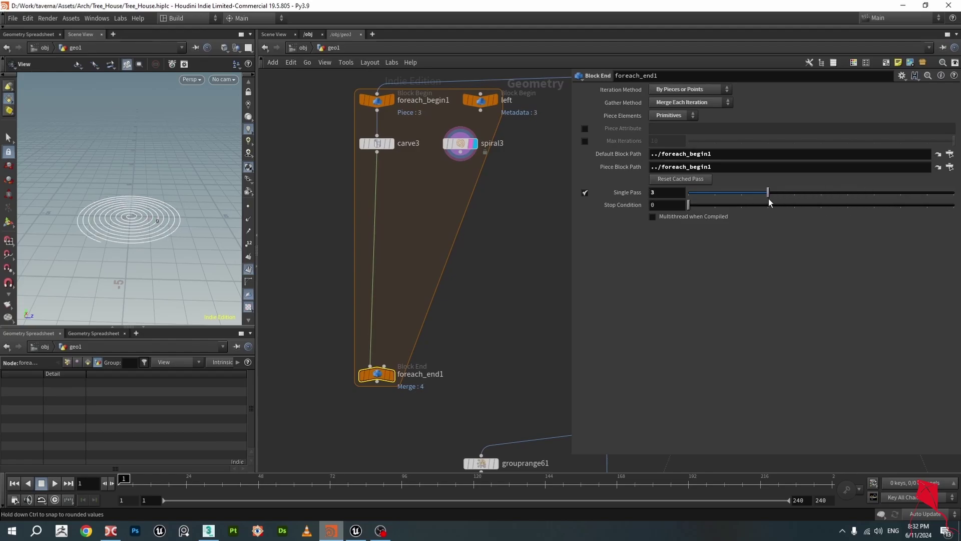
Display spiral1 in the finished railing loop and examine its Height, Turns and Increase per Turn settings.
{"action": "scroll", "coordinate": [511, 226], "scroll_direction": "down", "scroll_amount": 3}
{"action": "middle_click_drag", "start_coordinate": [511, 226], "coordinate": [445, 215]}
{"action": "scroll", "coordinate": [446, 215], "scroll_direction": "up", "scroll_amount": 3}
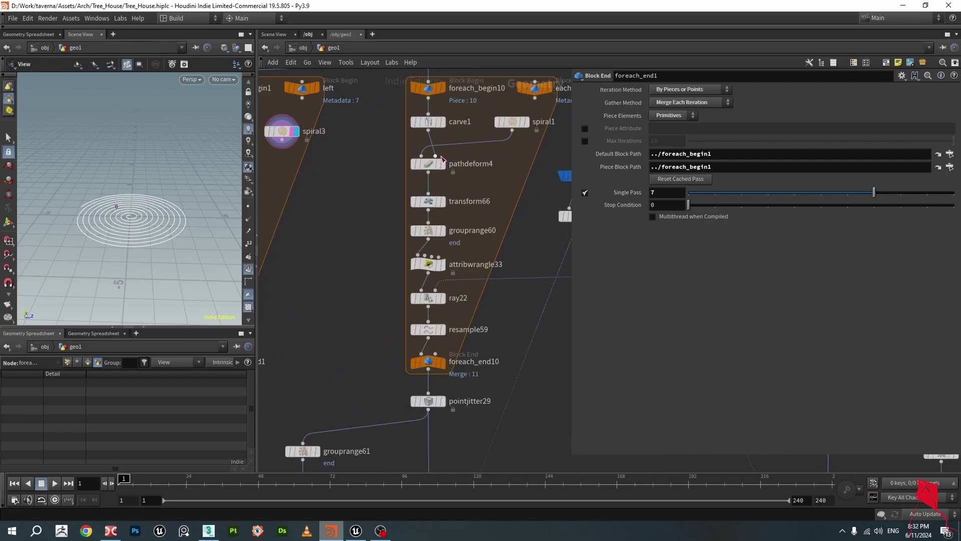
{"action": "left_click", "coordinate": [523, 122]}
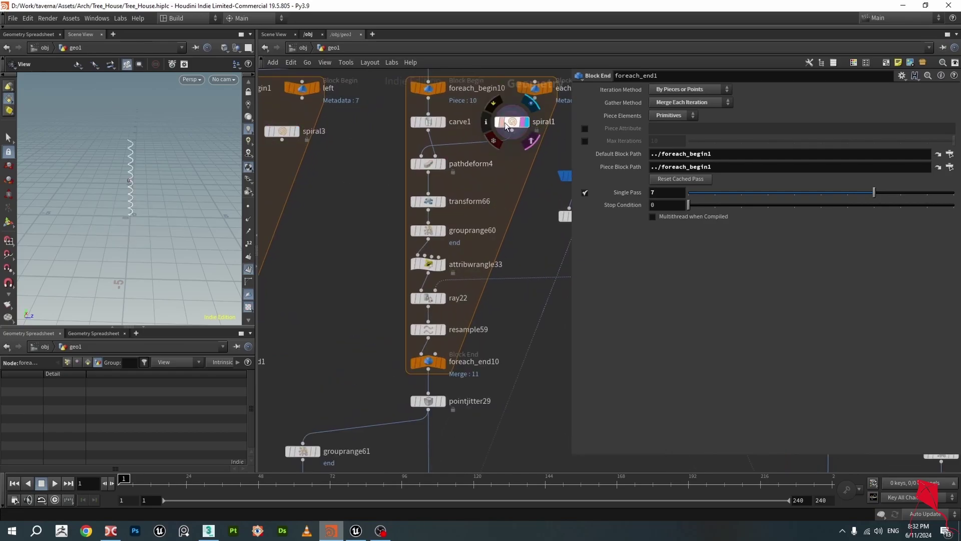
{"action": "left_click", "coordinate": [508, 121]}
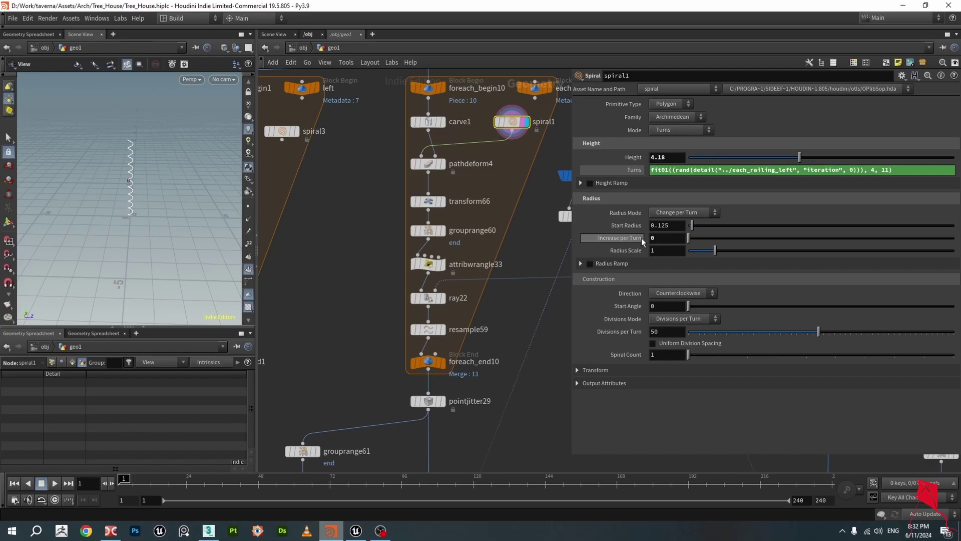
{"action": "scroll", "coordinate": [131, 202], "scroll_direction": "up", "scroll_amount": 2}
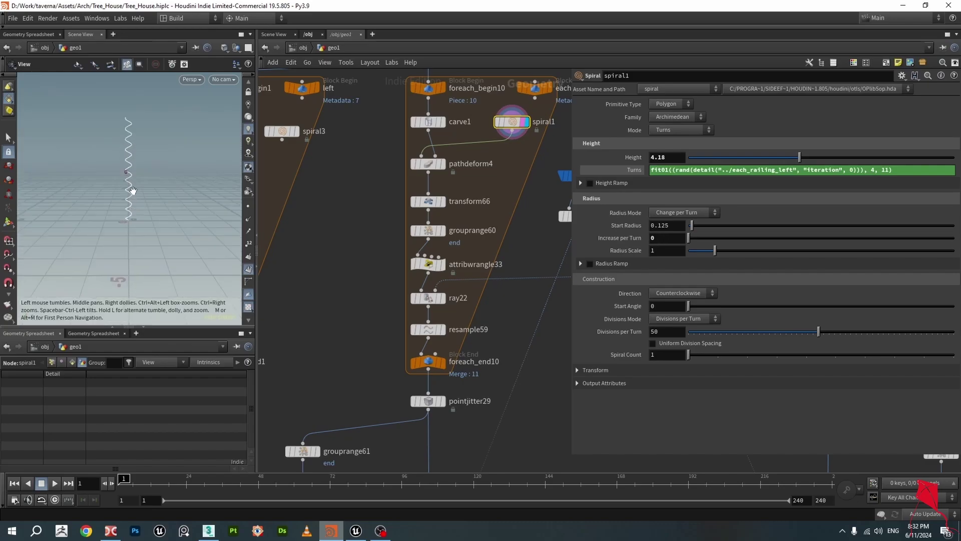
{"action": "left_click_drag", "start_coordinate": [133, 190], "coordinate": [130, 202]}
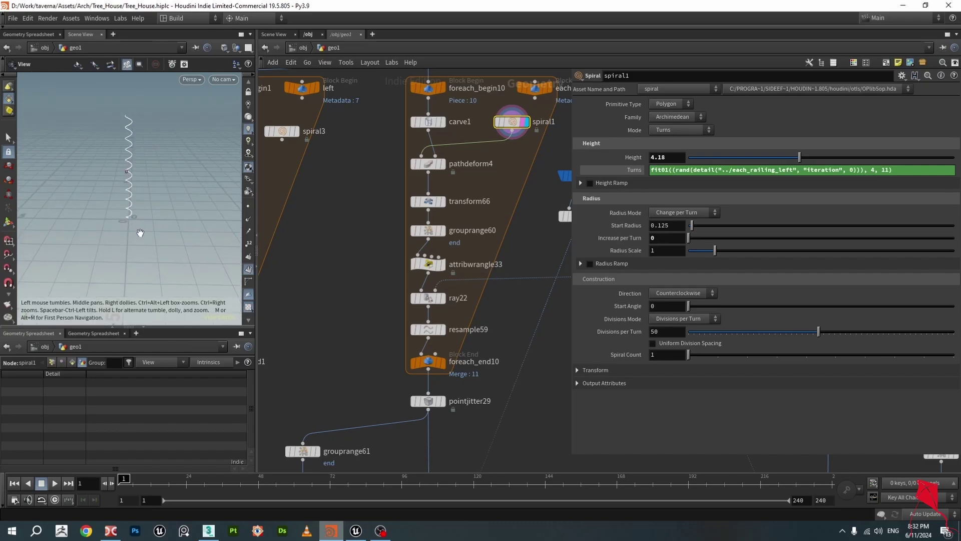
{"action": "left_click", "coordinate": [660, 157]}
View carve1 and pathdeform4 of the finished loop, framing the deformed spiral together with the carved curve.
{"action": "scroll", "coordinate": [475, 177], "scroll_direction": "up", "scroll_amount": 1}
{"action": "middle_click_drag", "start_coordinate": [475, 178], "coordinate": [492, 232]}
{"action": "left_click", "coordinate": [456, 165]}
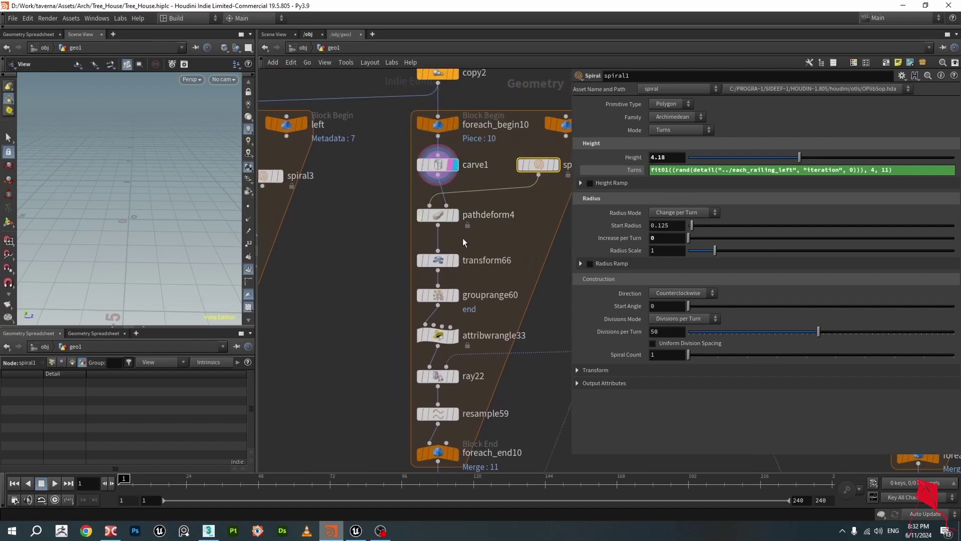
{"action": "left_click", "coordinate": [453, 216]}
{"action": "left_click", "coordinate": [440, 215]}
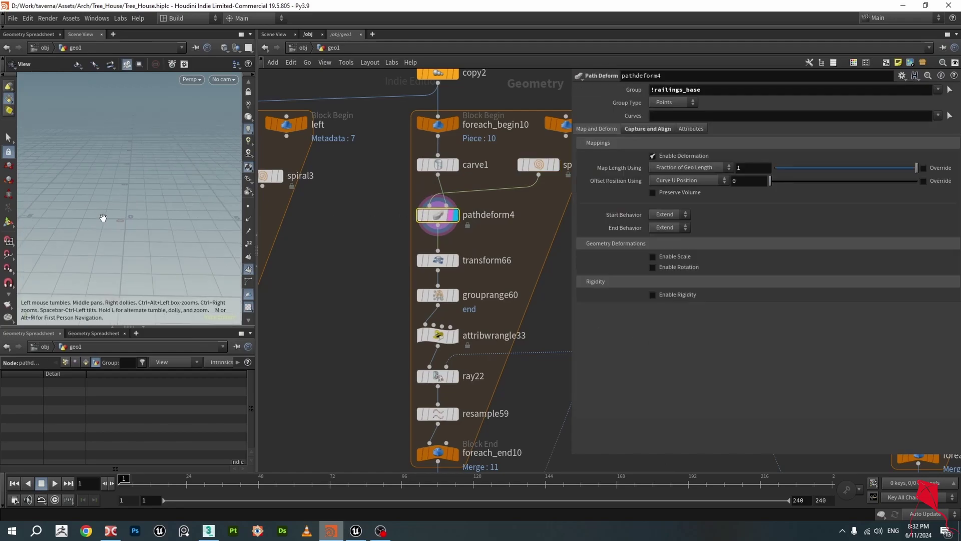
{"action": "key", "text": "f"}
{"action": "left_click_drag", "start_coordinate": [138, 217], "coordinate": [161, 238]}
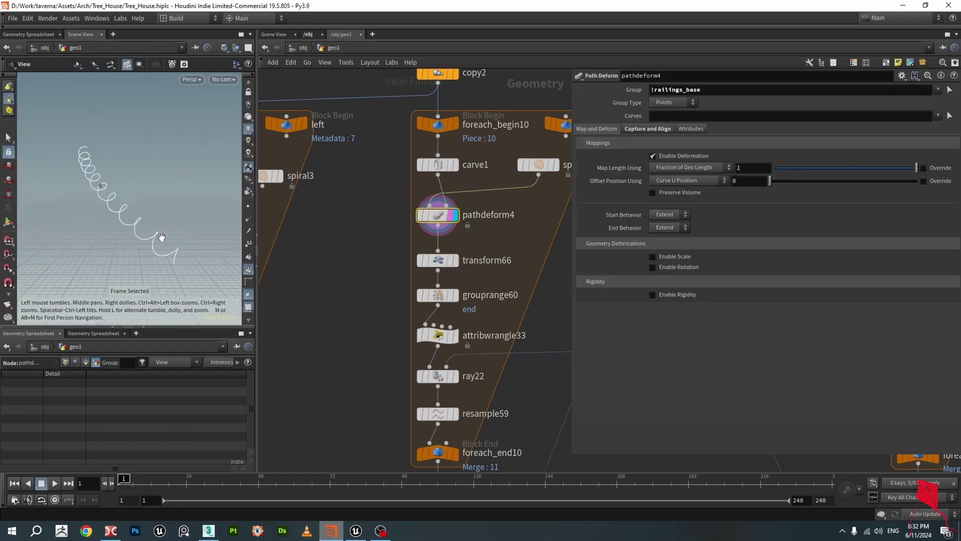
{"action": "left_click", "coordinate": [451, 165]}
{"action": "left_click_drag", "start_coordinate": [163, 201], "coordinate": [215, 203]}
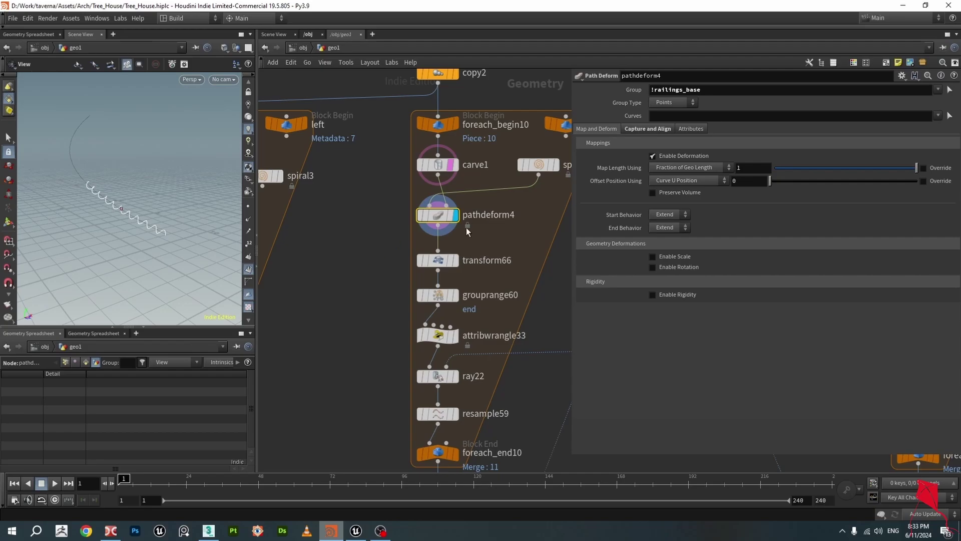
Try Fraction of Curve Length for pathdeform4's Map Length Using, inspect the curve, and restore Fraction of Geo Length.
{"action": "left_click", "coordinate": [686, 167]}
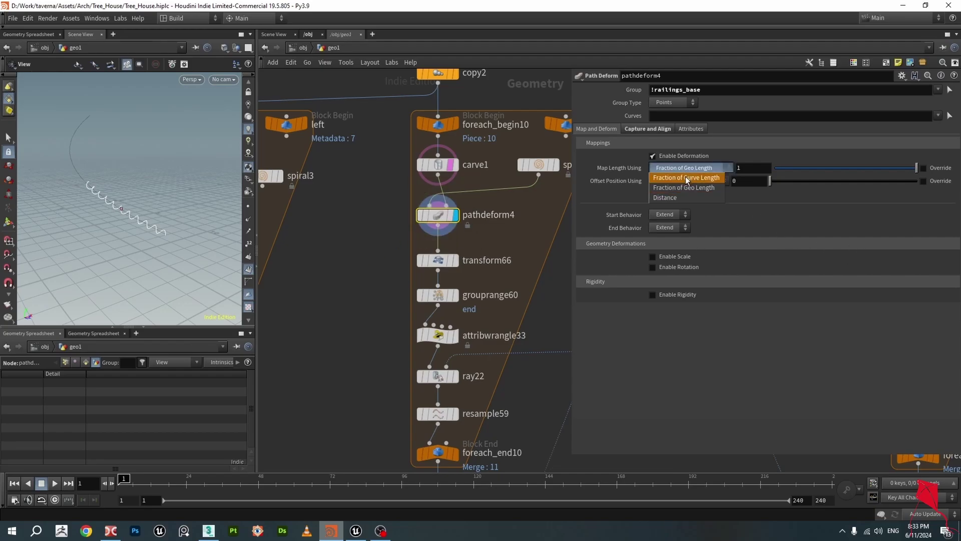
{"action": "left_click", "coordinate": [686, 177]}
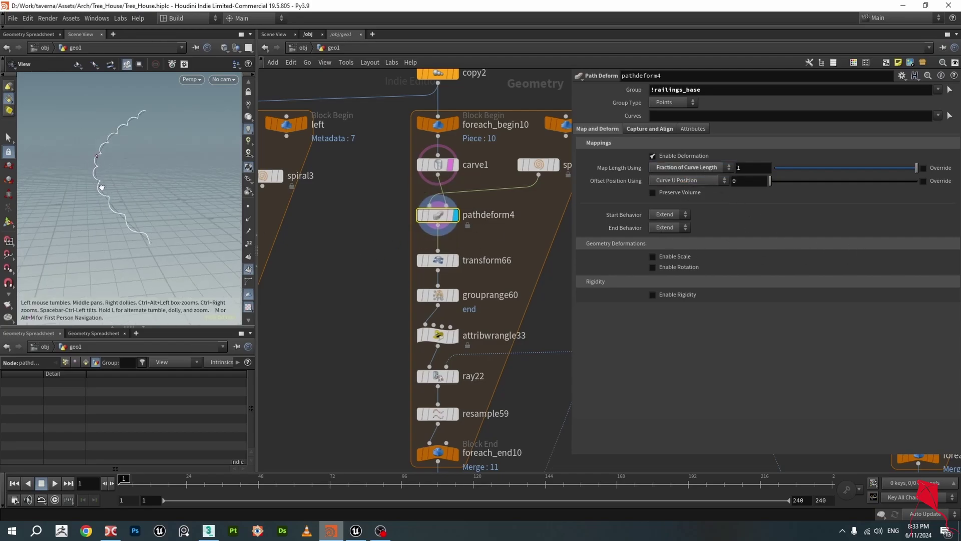
{"action": "left_click_drag", "start_coordinate": [102, 187], "coordinate": [113, 215]}
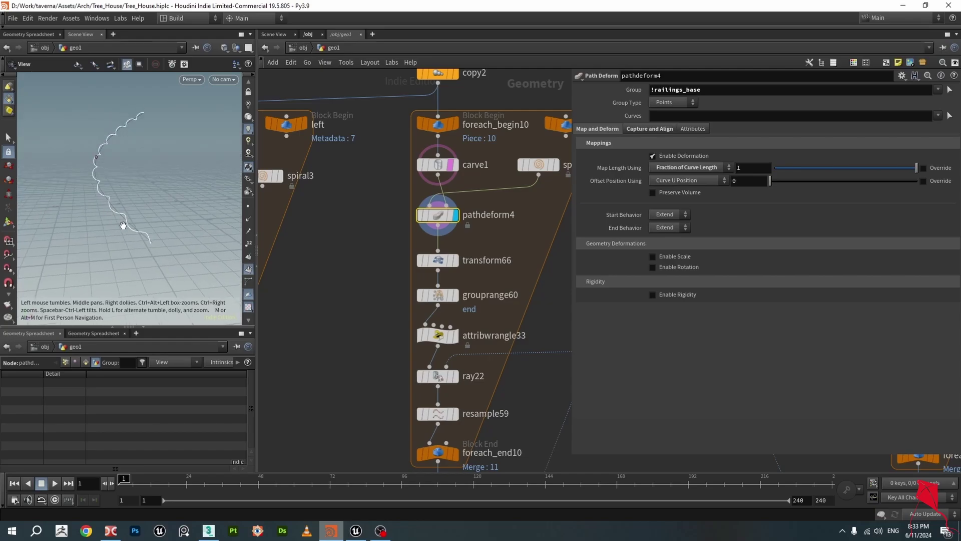
{"action": "left_click", "coordinate": [701, 168]}
{"action": "left_click", "coordinate": [702, 188]}
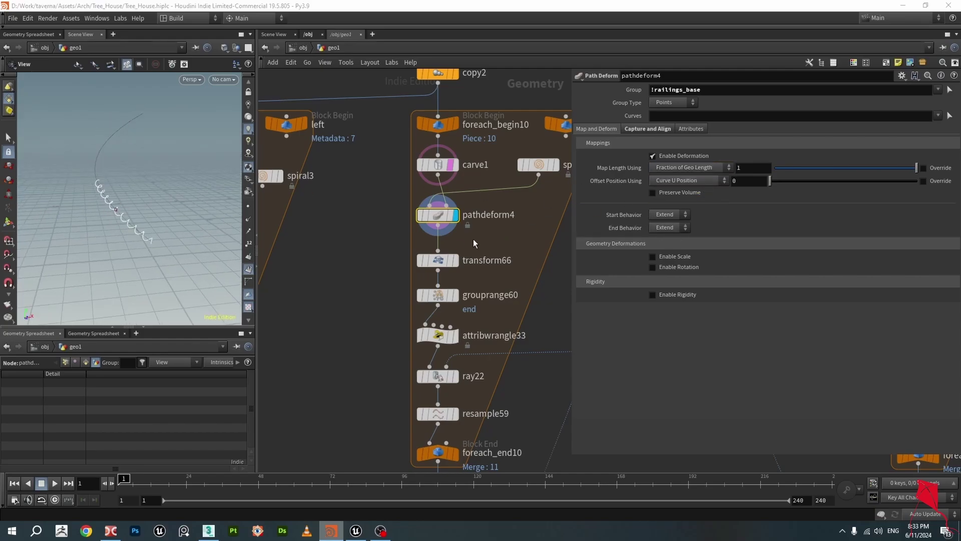
Open carve1 in the finished loop to review its First U expression.
{"action": "middle_click_drag", "start_coordinate": [531, 234], "coordinate": [501, 256]}
{"action": "left_click", "coordinate": [416, 188]}
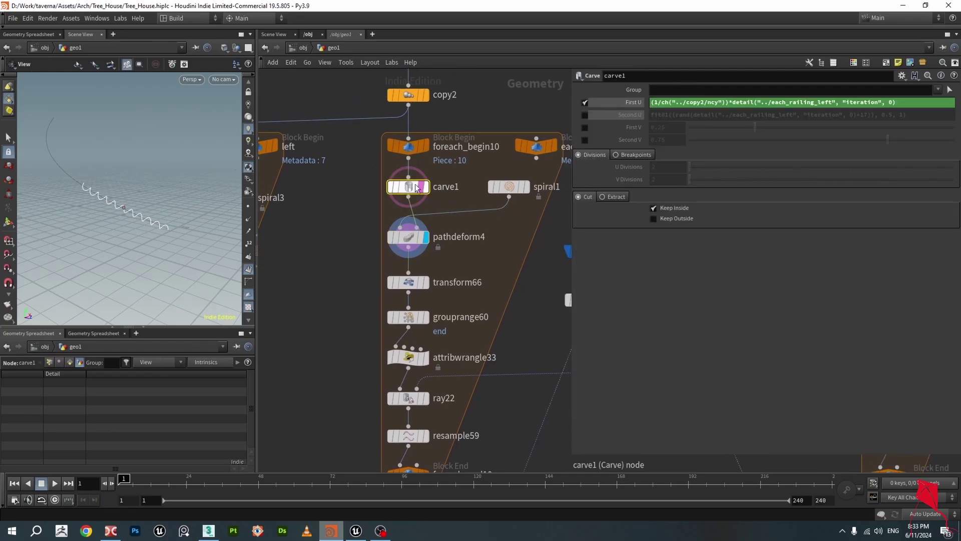
{"action": "scroll", "coordinate": [454, 225], "scroll_direction": "down", "scroll_amount": 2}
{"action": "middle_click_drag", "start_coordinate": [486, 228], "coordinate": [510, 190]}
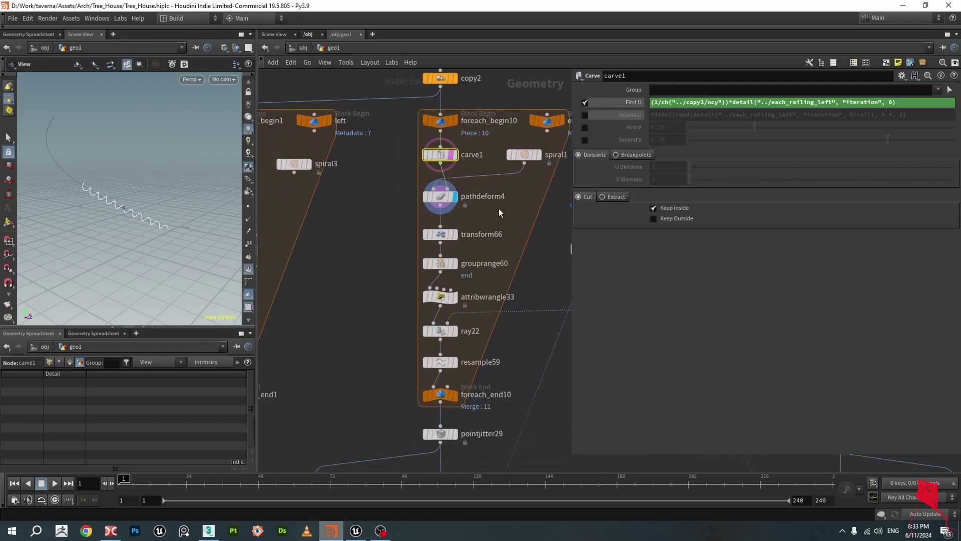
Compare pathdeform4's length mapping once more by switching to Fraction of Curve Length and back to Fraction of Geo Length.
{"action": "left_click", "coordinate": [439, 196]}
{"action": "left_click", "coordinate": [689, 168]}
{"action": "left_click", "coordinate": [689, 180]}
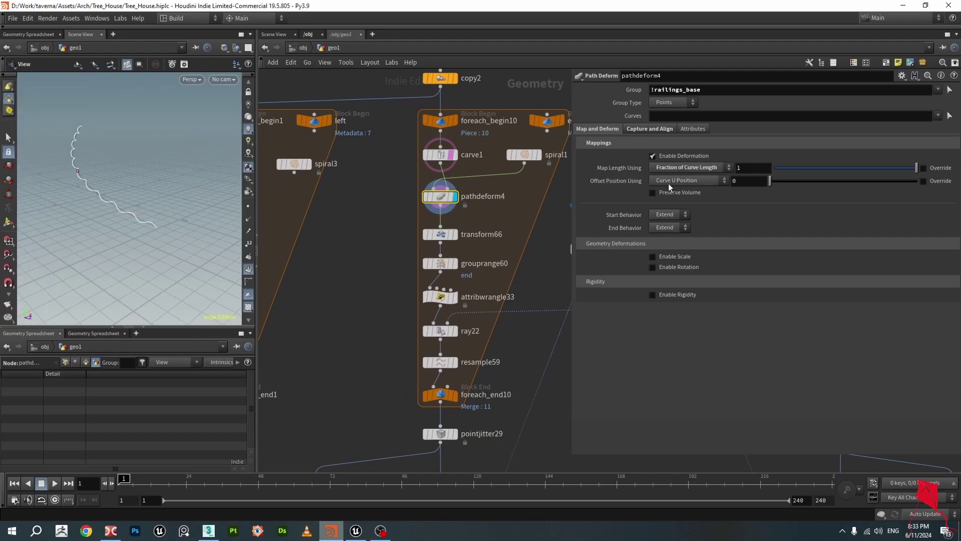
{"action": "left_click", "coordinate": [689, 169]}
{"action": "left_click", "coordinate": [689, 189]}
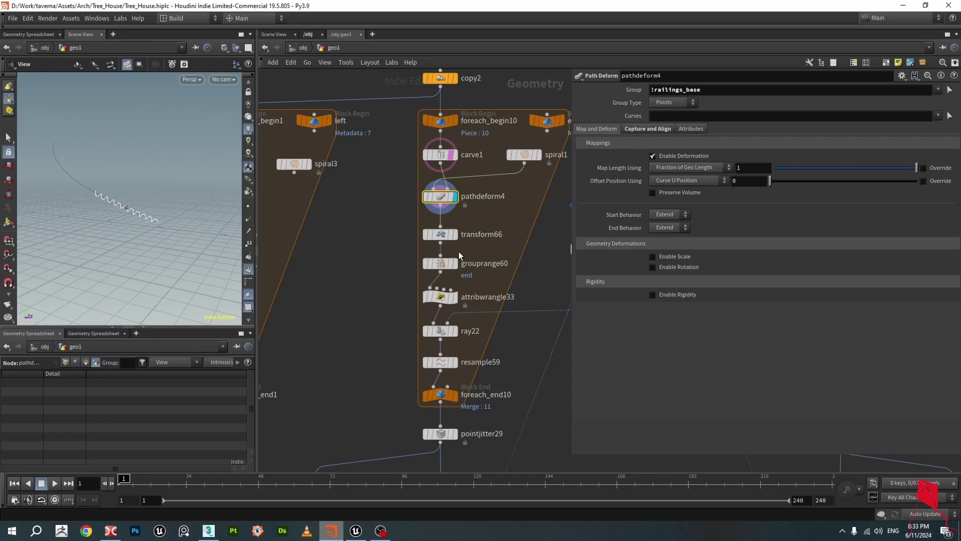
Display foreach_end10 and open its parameters to examine the finished loop's output and single-pass setting.
{"action": "left_click_drag", "start_coordinate": [144, 206], "coordinate": [173, 216]}
{"action": "scroll", "coordinate": [508, 359], "scroll_direction": "down", "scroll_amount": 2}
{"action": "middle_click_drag", "start_coordinate": [508, 360], "coordinate": [502, 306]}
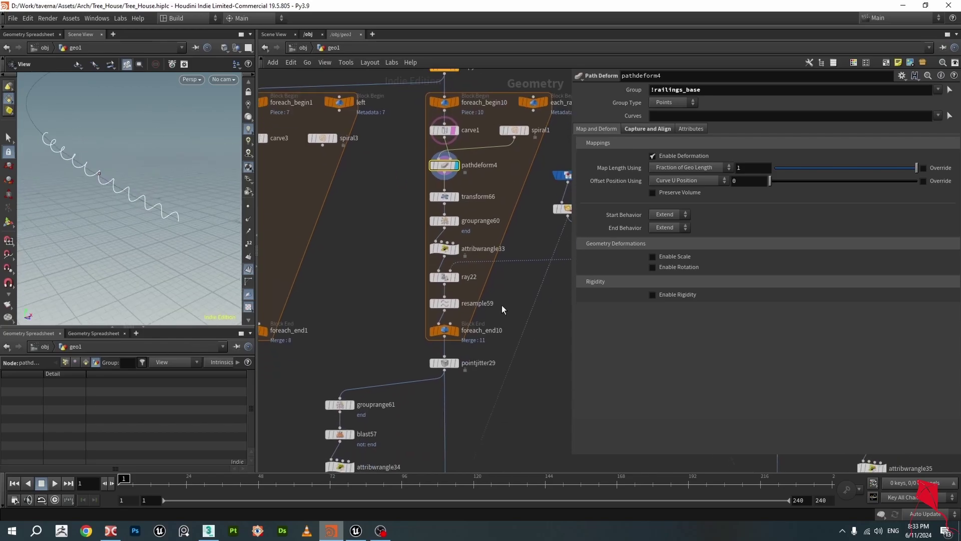
{"action": "scroll", "coordinate": [439, 336], "scroll_direction": "up", "scroll_amount": 2}
{"action": "left_click", "coordinate": [467, 331]}
{"action": "left_click", "coordinate": [448, 327]}
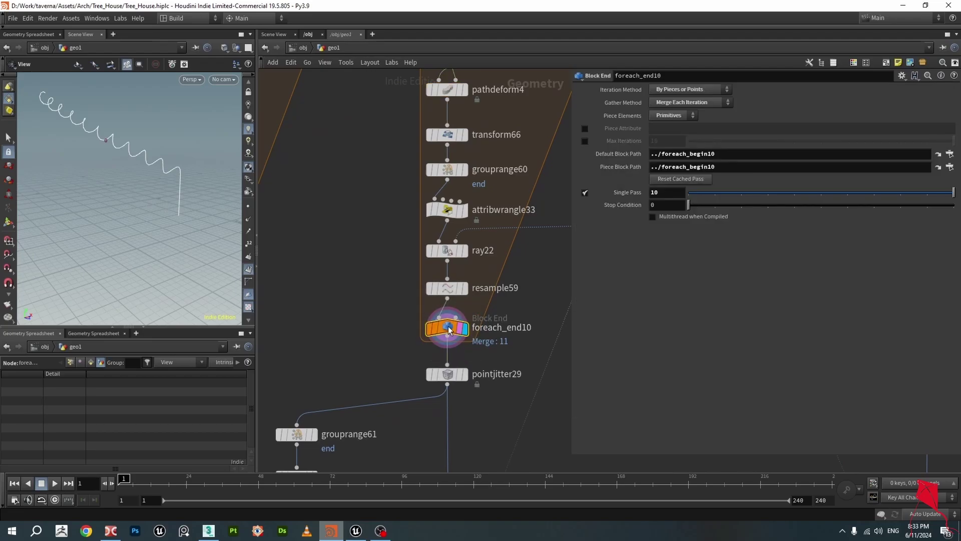
Turn off Single Pass on foreach_end10 and inspect the merged curves from all iterations.
{"action": "scroll", "coordinate": [450, 329], "scroll_direction": "down", "scroll_amount": 3}
{"action": "scroll", "coordinate": [486, 173], "scroll_direction": "up", "scroll_amount": 2}
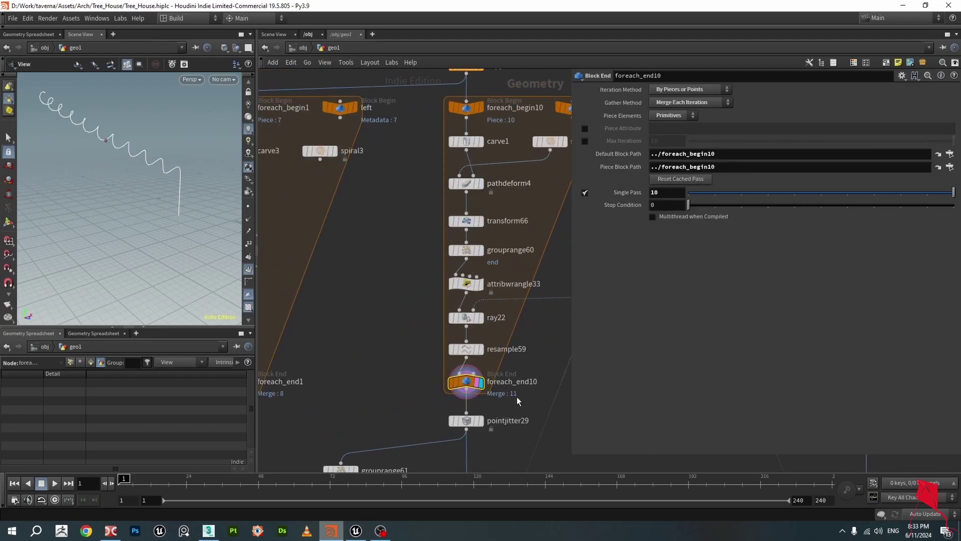
{"action": "left_click", "coordinate": [586, 192]}
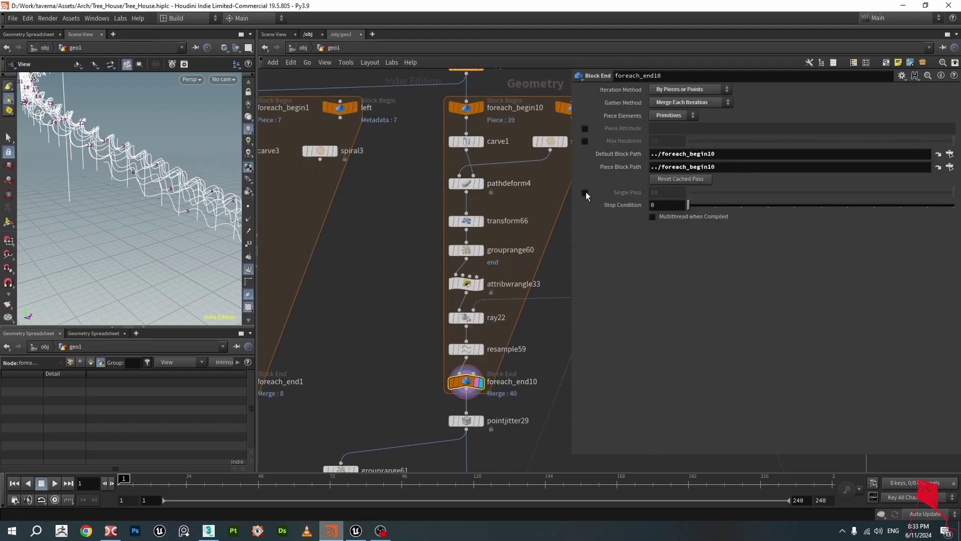
{"action": "scroll", "coordinate": [224, 202], "scroll_direction": "down", "scroll_amount": 3}
{"action": "left_click_drag", "start_coordinate": [176, 191], "coordinate": [117, 198], "text": "alt"}
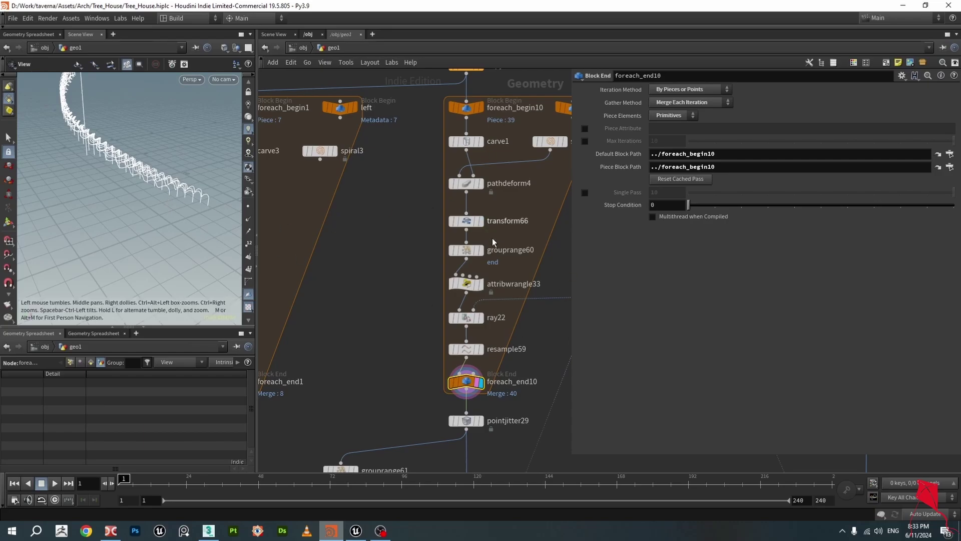
Open transform66 and compare its displayed output with that of pathdeform4 to examine the vertical offset.
{"action": "left_click", "coordinate": [467, 222]}
{"action": "key", "text": "r"}
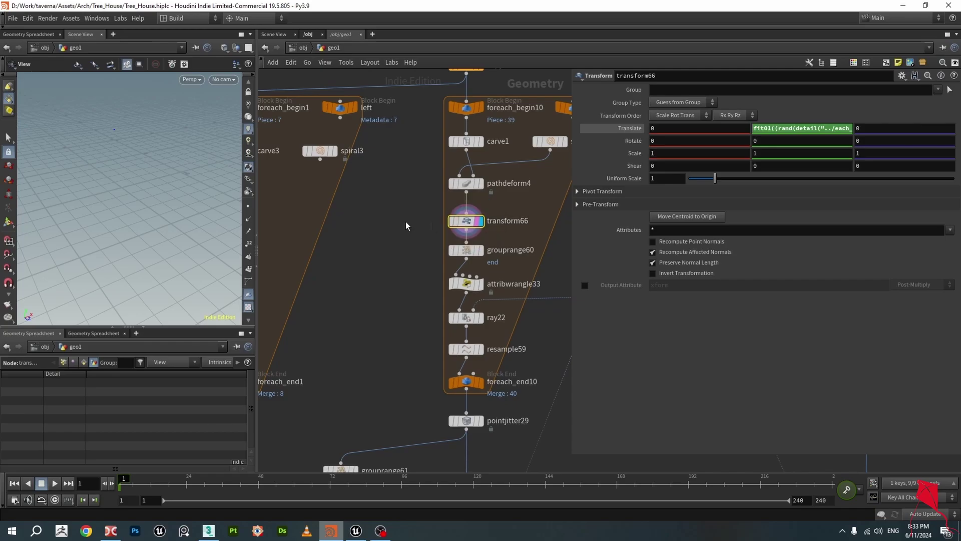
{"action": "key", "text": "f"}
{"action": "left_click_drag", "start_coordinate": [145, 207], "coordinate": [115, 171]}
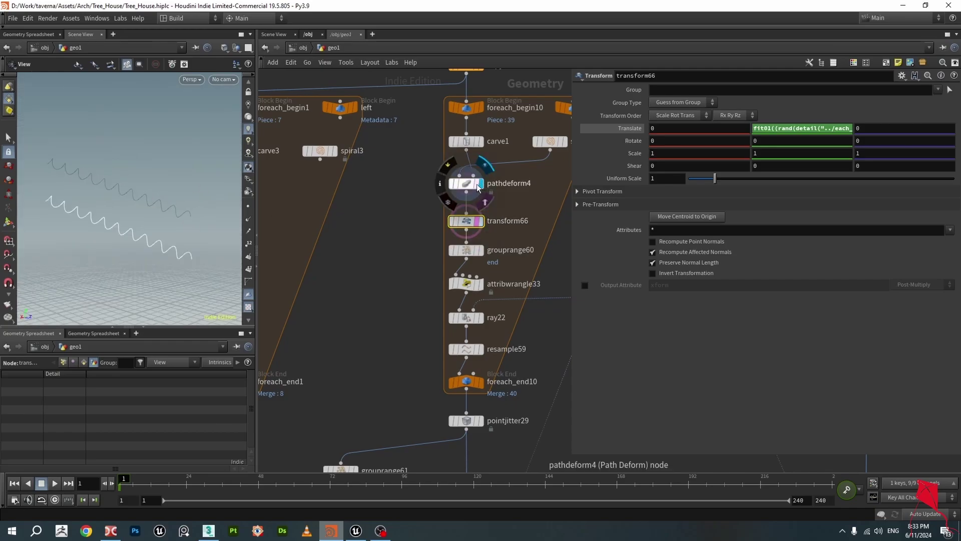
{"action": "left_click", "coordinate": [481, 184]}
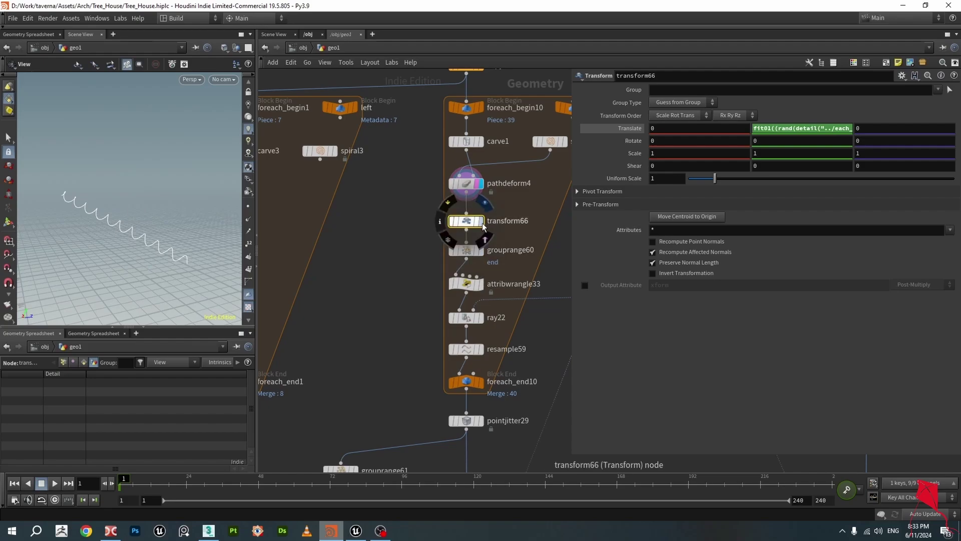
{"action": "left_click", "coordinate": [483, 230]}
{"action": "left_click_drag", "start_coordinate": [161, 229], "coordinate": [161, 210]}
Switch to Unreal Engine and examine the root railings along the stairs from several close viewpoints.
{"action": "left_click", "coordinate": [356, 530]}
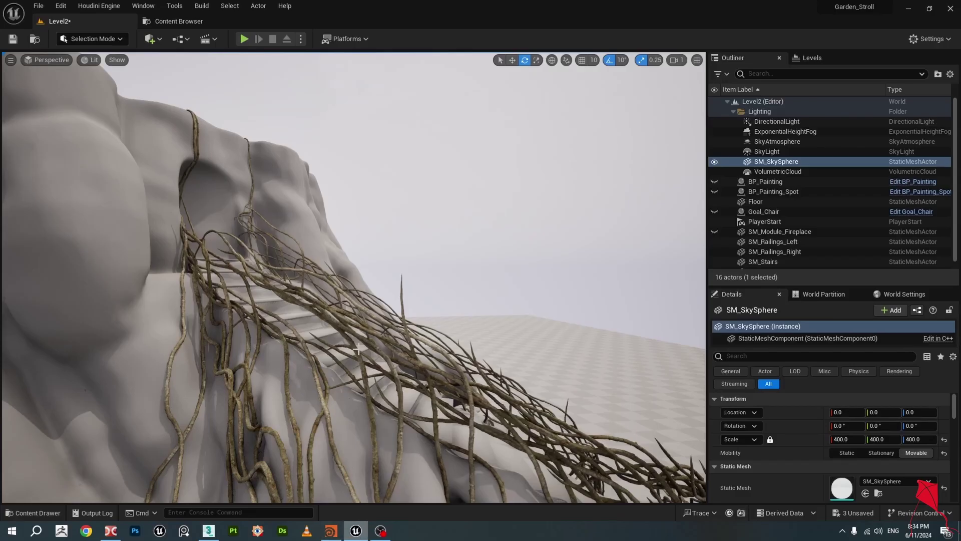
{"action": "scroll", "coordinate": [378, 346], "scroll_direction": "down", "scroll_amount": 2}
{"action": "left_click_drag", "start_coordinate": [378, 373], "coordinate": [241, 403], "text": "alt"}
{"action": "right_click_drag", "start_coordinate": [291, 270], "coordinate": [180, 286]}
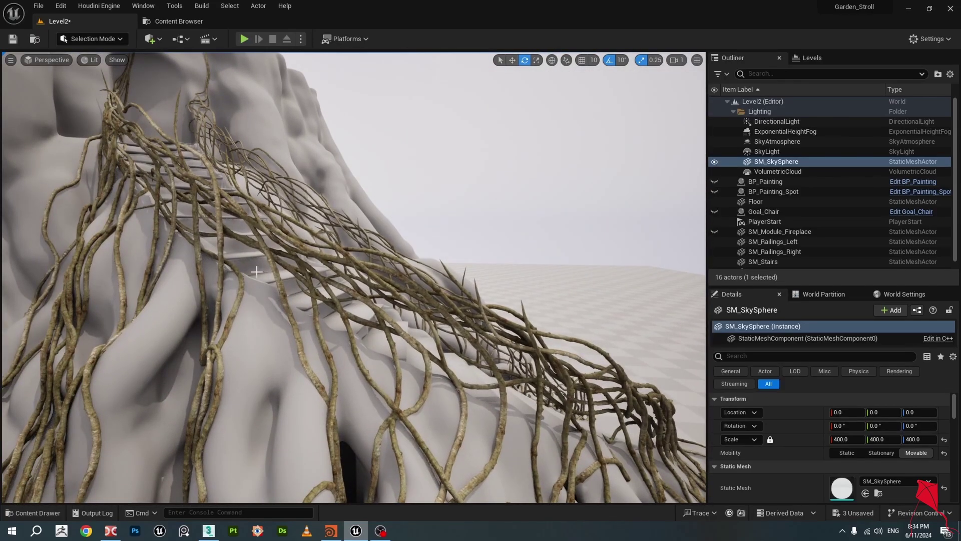
{"action": "right_click_drag", "start_coordinate": [312, 233], "coordinate": [302, 190]}
{"action": "right_click_drag", "start_coordinate": [310, 270], "coordinate": [298, 220]}
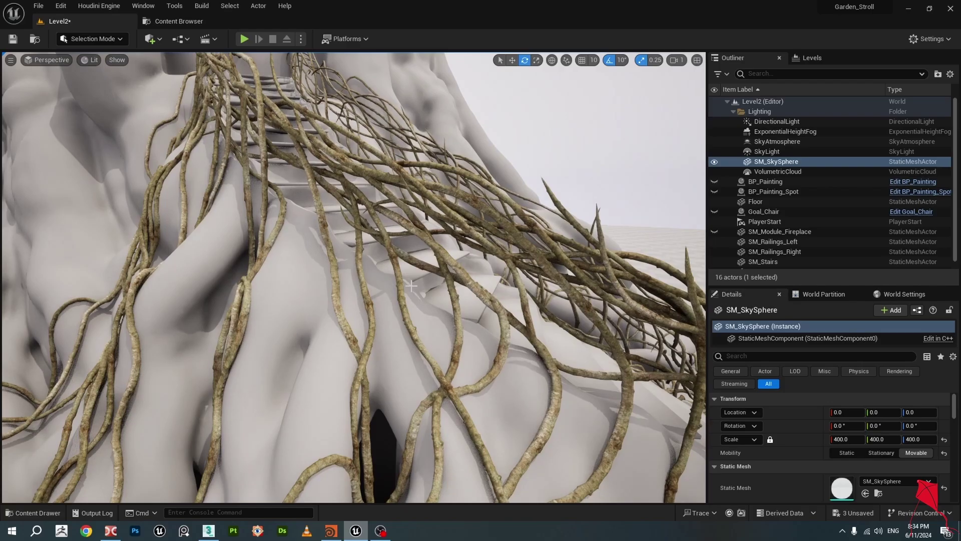
{"action": "right_click_drag", "start_coordinate": [411, 285], "coordinate": [326, 195]}
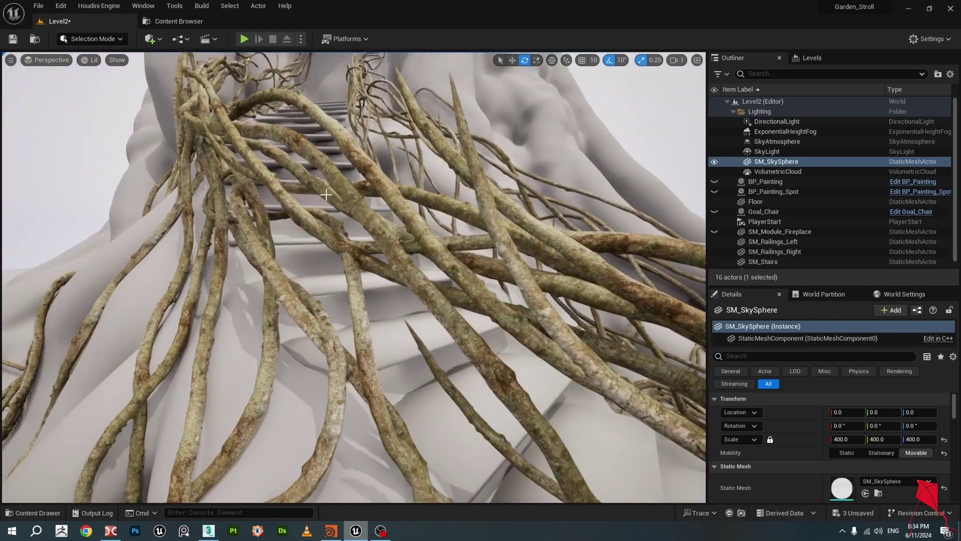
{"action": "mouse_move", "coordinate": [350, 243]}
{"action": "right_mouse_down"}
{"action": "mouse_move", "coordinate": [341, 238]}
{"action": "mouse_move", "coordinate": [350, 243]}
{"action": "mouse_move", "coordinate": [332, 249]}
{"action": "right_mouse_up"}
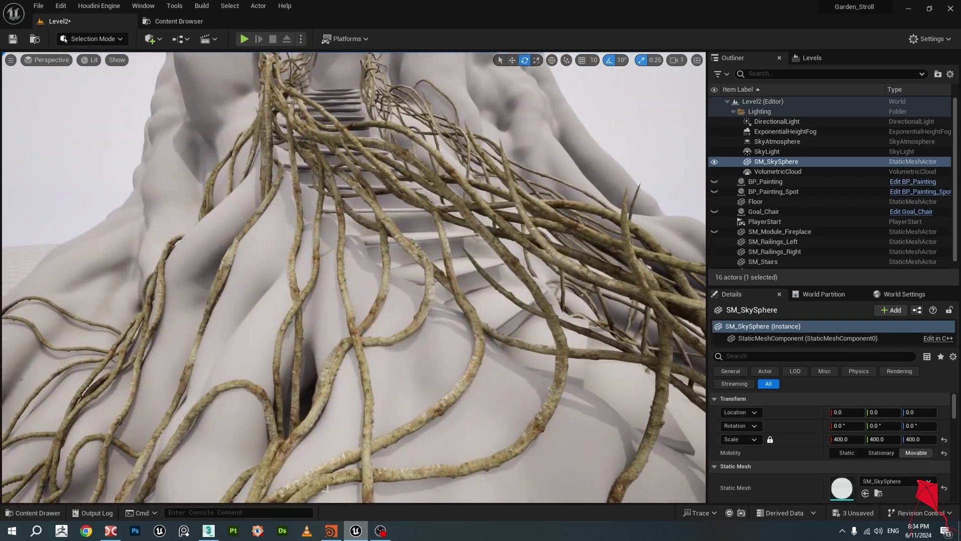
Switch back to Houdini and review transform66's Translate Y expression, which randomizes height between 0.1 and 1.1 from the each_railing_left iteration.
{"action": "left_click", "coordinate": [331, 531]}
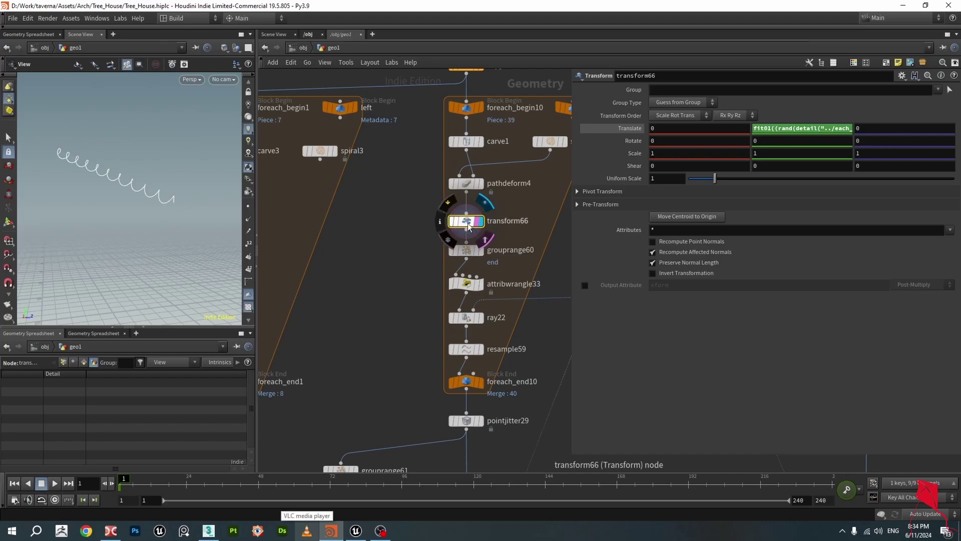
{"action": "left_click_drag", "start_coordinate": [124, 189], "coordinate": [118, 197]}
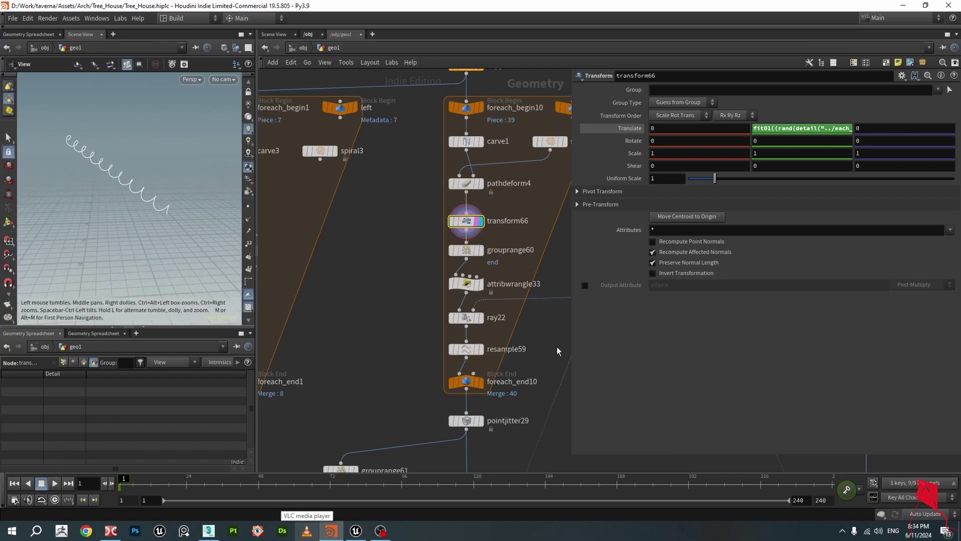
{"action": "left_click_drag", "start_coordinate": [571, 339], "coordinate": [490, 338]}
{"action": "left_click", "coordinate": [753, 129]}
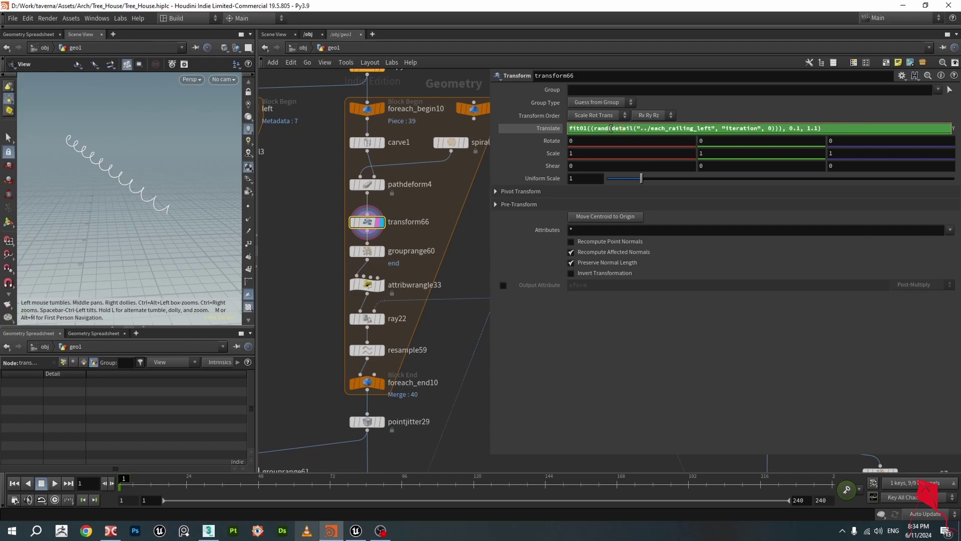
{"action": "left_click_drag", "start_coordinate": [611, 129], "coordinate": [774, 138]}
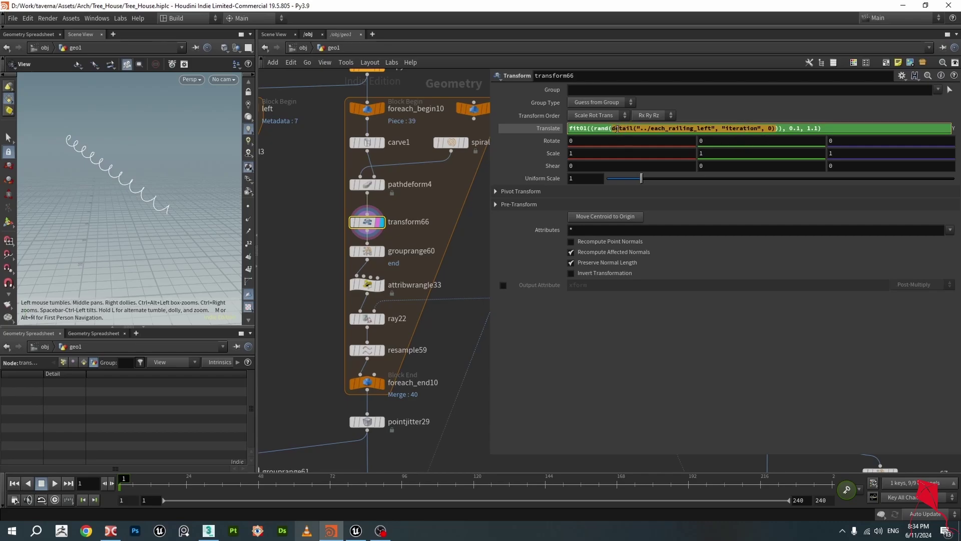
{"action": "left_click_drag", "start_coordinate": [611, 129], "coordinate": [759, 137]}
{"action": "left_click_drag", "start_coordinate": [596, 128], "coordinate": [769, 134]}
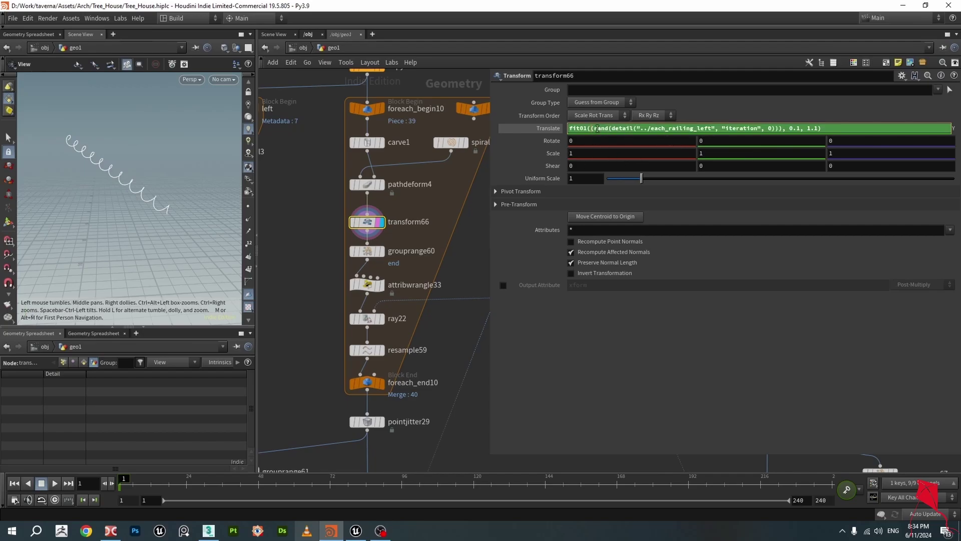
{"action": "left_click_drag", "start_coordinate": [590, 129], "coordinate": [778, 138]}
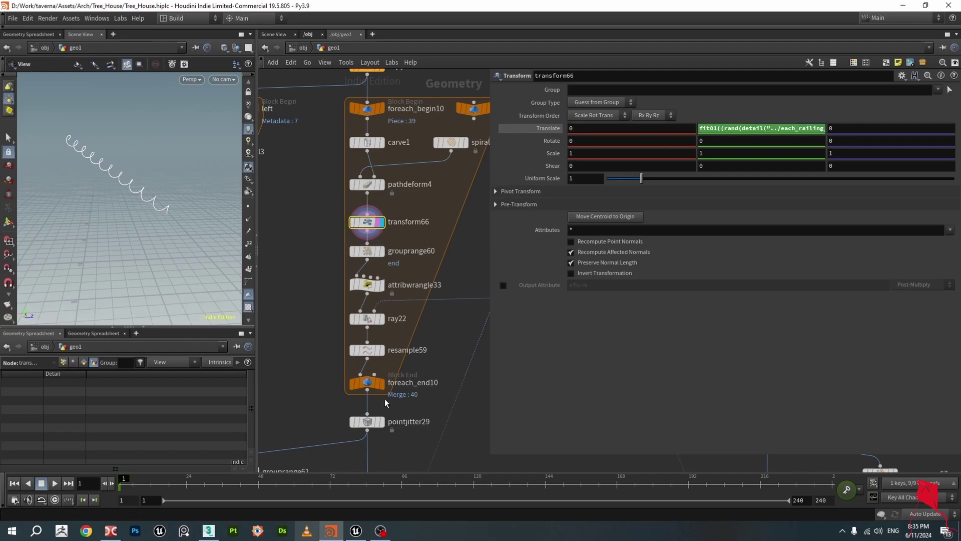
Display foreach_end10 and compare the loop output with transform66 bypassed, then re-enable transform66.
{"action": "left_click", "coordinate": [381, 383]}
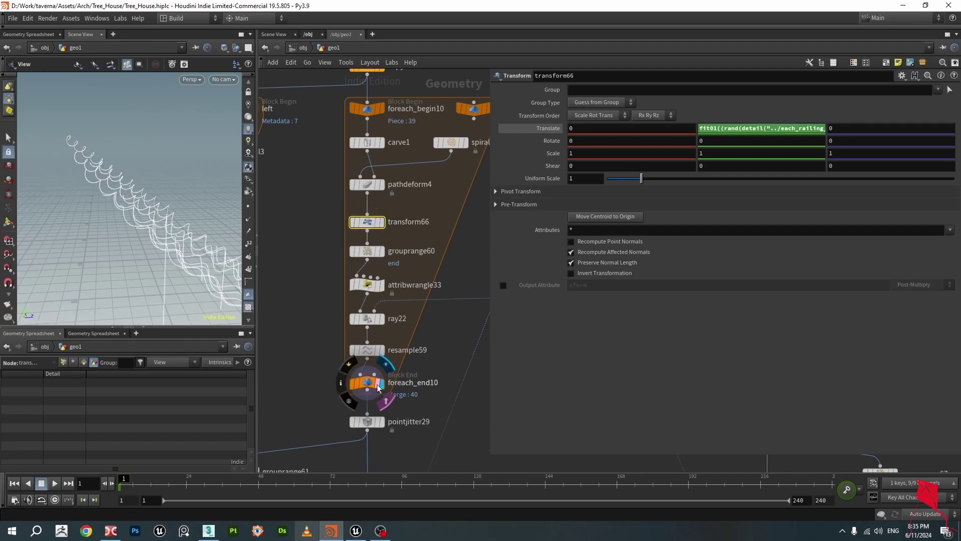
{"action": "left_click", "coordinate": [352, 221]}
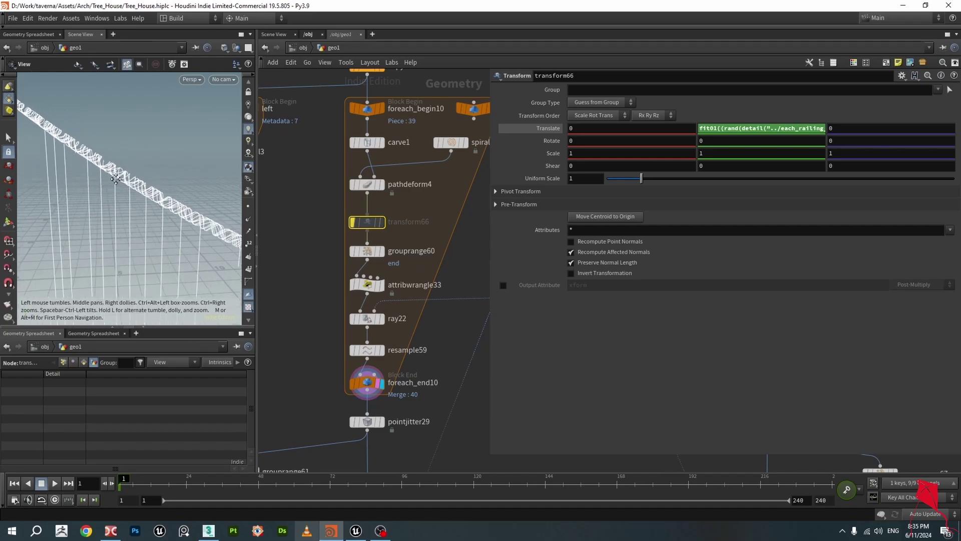
{"action": "mouse_move", "coordinate": [160, 201]}
{"action": "left_mouse_down"}
{"action": "mouse_move", "coordinate": [121, 204]}
{"action": "mouse_move", "coordinate": [165, 215]}
{"action": "mouse_move", "coordinate": [112, 174]}
{"action": "mouse_move", "coordinate": [75, 186]}
{"action": "mouse_move", "coordinate": [156, 189]}
{"action": "mouse_move", "coordinate": [129, 193]}
{"action": "left_mouse_up"}
{"action": "left_click", "coordinate": [349, 223]}
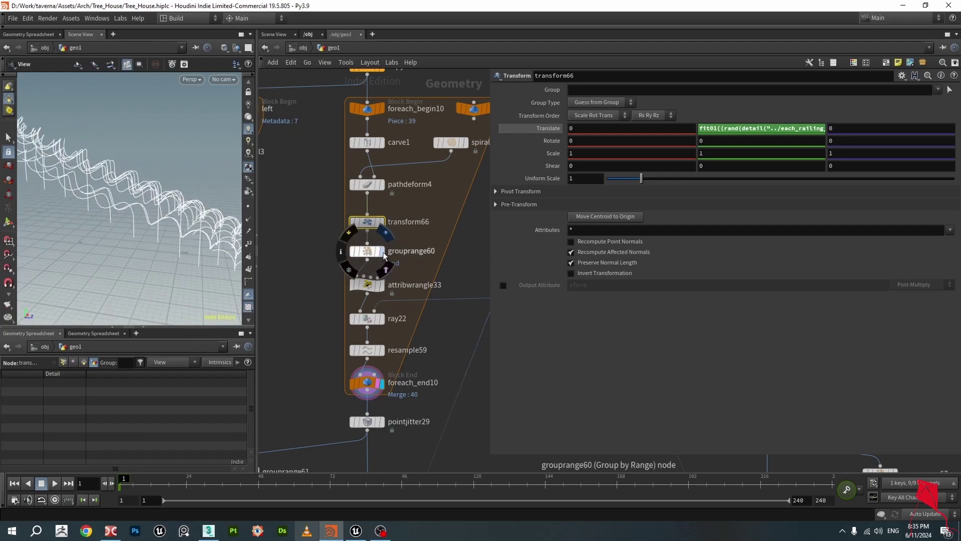
Display grouprange60 and examine the point its end group selects on the spiral curve.
{"action": "left_click", "coordinate": [385, 256]}
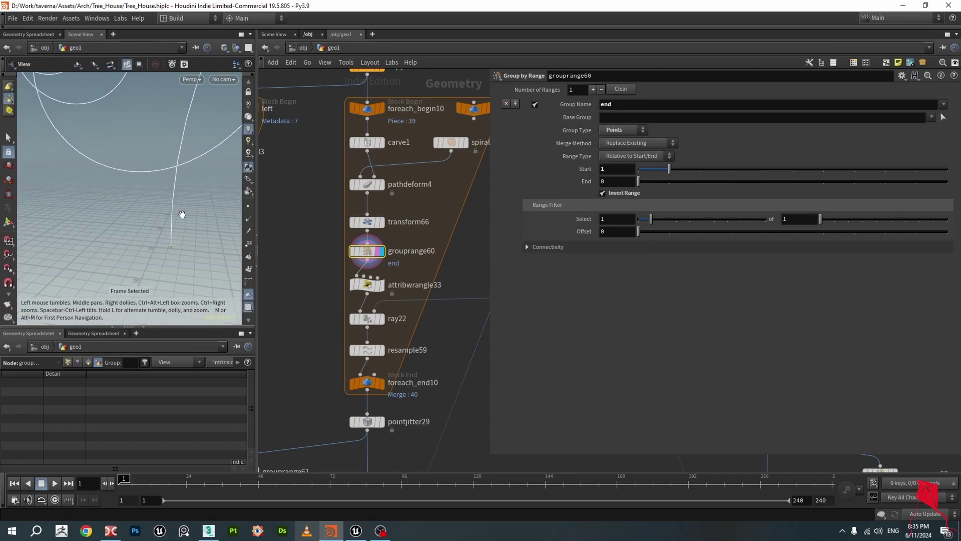
{"action": "mouse_move", "coordinate": [90, 153]}
{"action": "left_mouse_down"}
{"action": "mouse_move", "coordinate": [133, 167]}
{"action": "mouse_move", "coordinate": [130, 156]}
{"action": "mouse_move", "coordinate": [156, 212]}
{"action": "mouse_move", "coordinate": [177, 207]}
{"action": "mouse_move", "coordinate": [167, 215]}
{"action": "mouse_move", "coordinate": [180, 219]}
{"action": "mouse_move", "coordinate": [109, 230]}
{"action": "mouse_move", "coordinate": [191, 228]}
{"action": "mouse_move", "coordinate": [172, 245]}
{"action": "left_mouse_up"}
{"action": "key", "text": "f"}
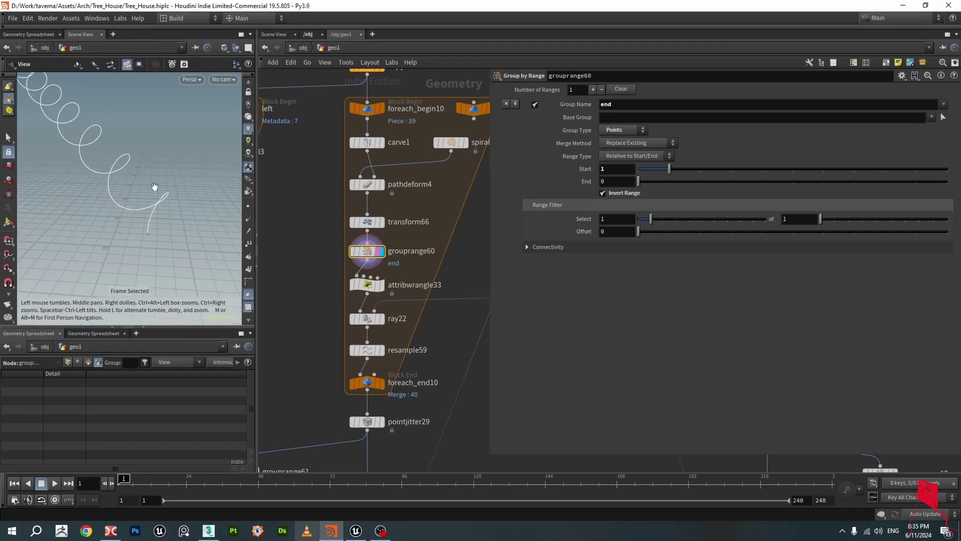
{"action": "left_click_drag", "start_coordinate": [170, 258], "coordinate": [184, 228]}
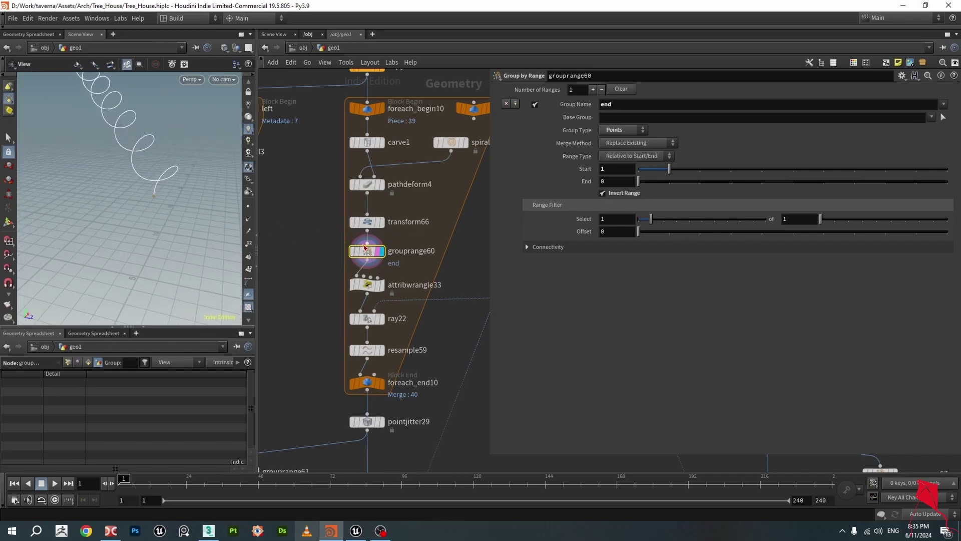
Open attribwrangle33, turn on point display, and compare the curve's end point with grouprange60's output.
{"action": "left_click", "coordinate": [382, 285]}
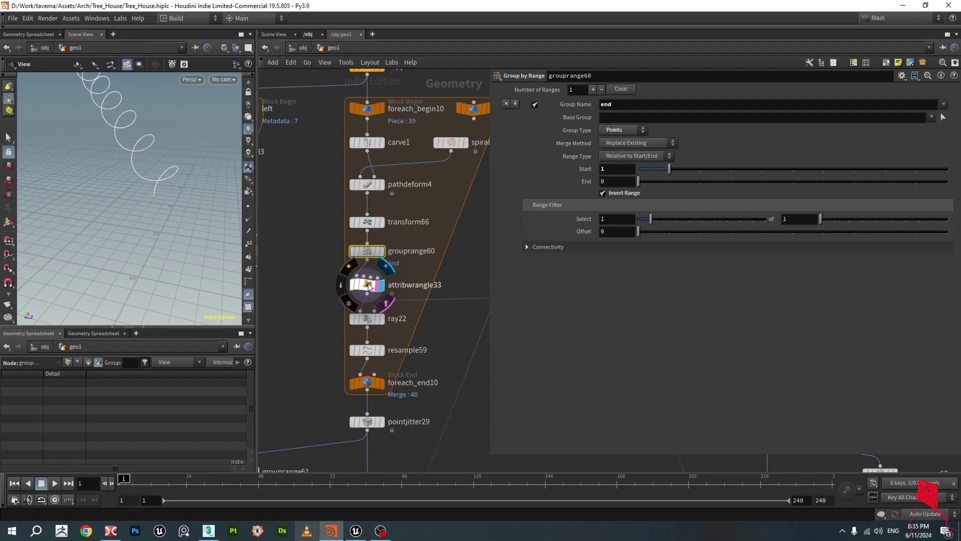
{"action": "left_click", "coordinate": [368, 284]}
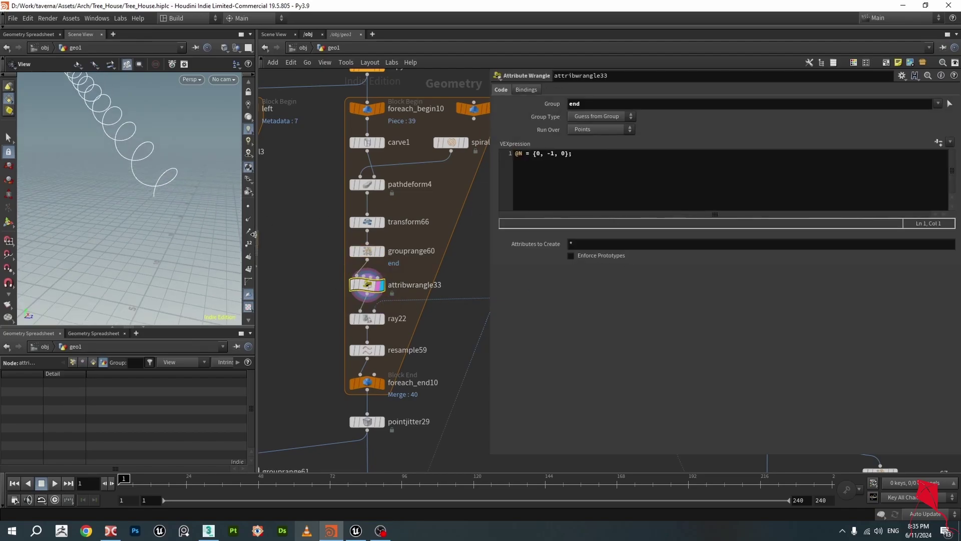
{"action": "left_click", "coordinate": [249, 207]}
{"action": "scroll", "coordinate": [153, 192], "scroll_direction": "up", "scroll_amount": 5}
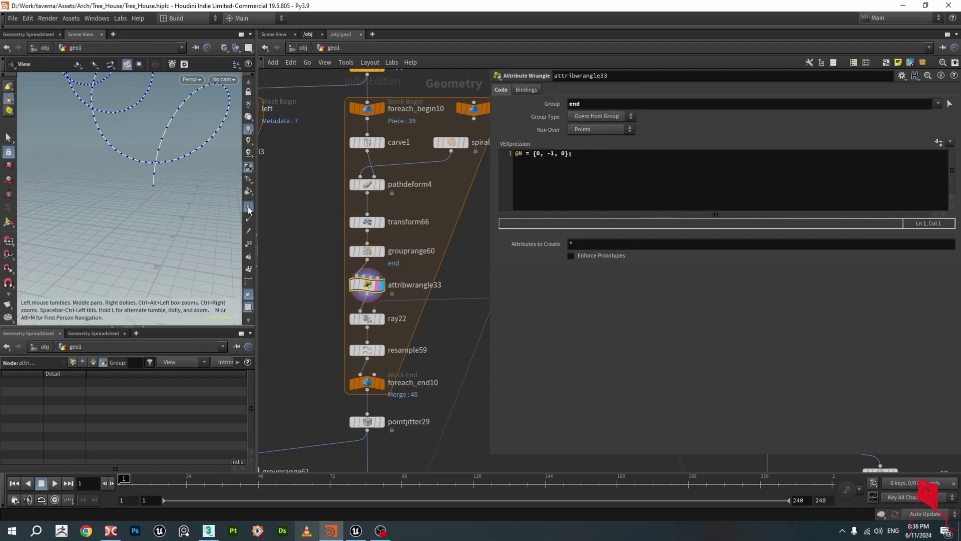
{"action": "left_click", "coordinate": [384, 251]}
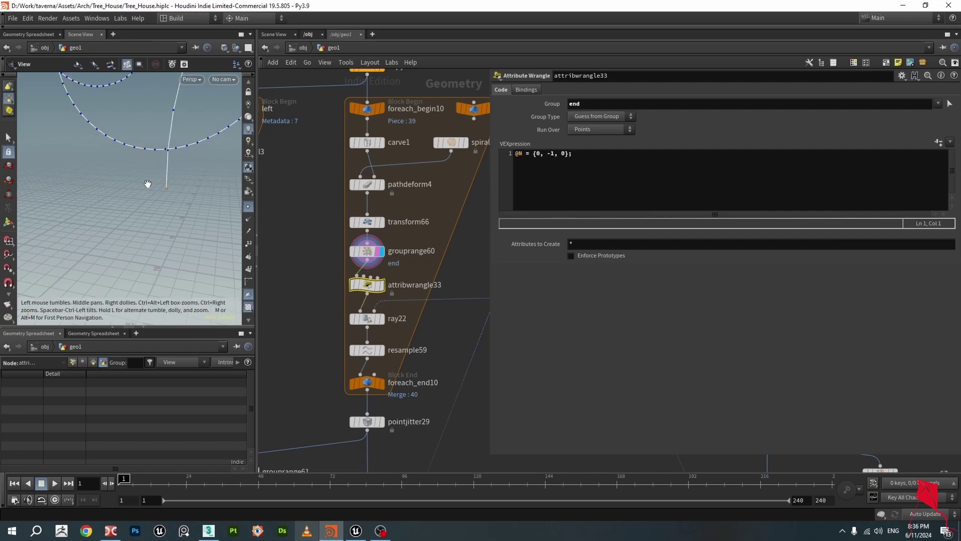
{"action": "left_click", "coordinate": [381, 285]}
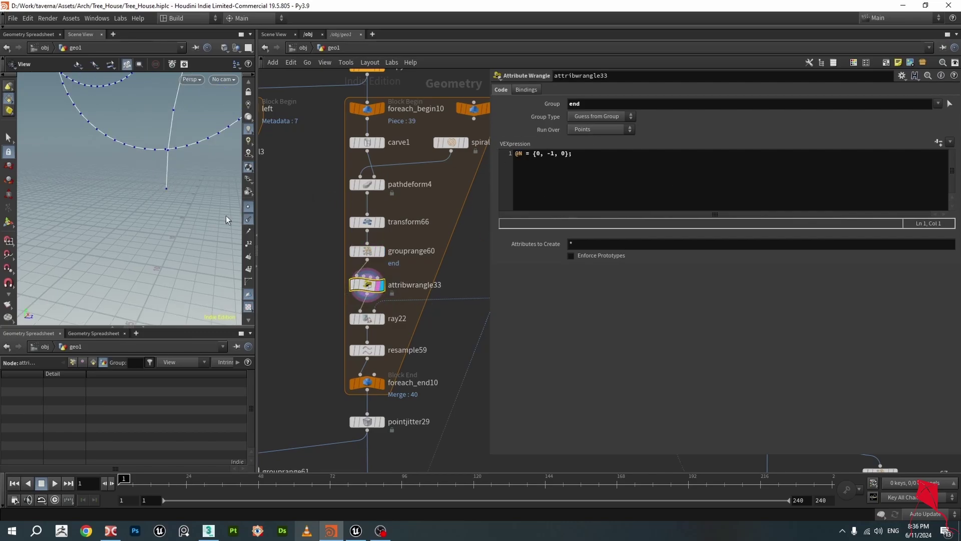
Review attribwrangle33's @N = {0, -1, 0}; expression and the end point's normal, and save the scene.
{"action": "left_click_drag", "start_coordinate": [168, 188], "coordinate": [221, 183]}
{"action": "left_click_drag", "start_coordinate": [580, 160], "coordinate": [523, 156]}
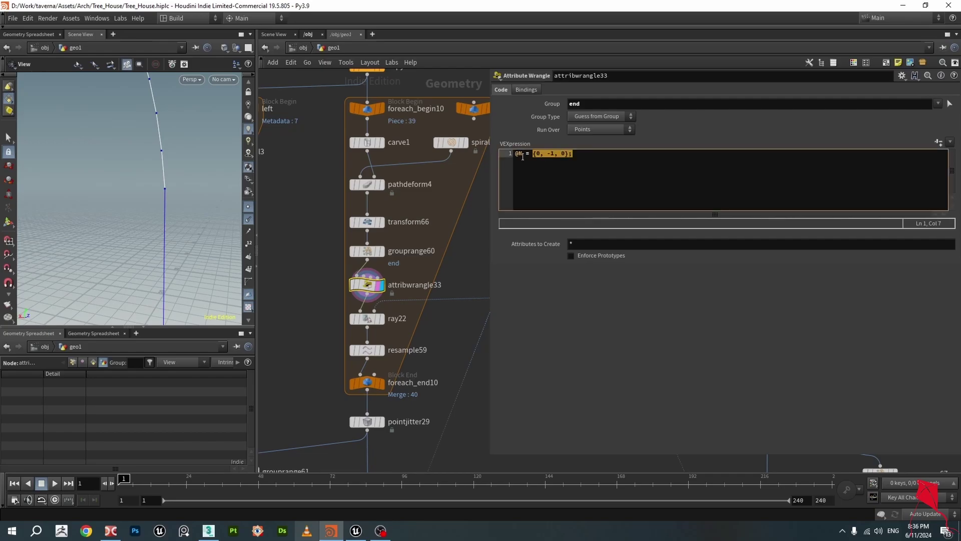
{"action": "key", "text": "ctrl+s"}
{"action": "scroll", "coordinate": [367, 285], "scroll_direction": "up", "scroll_amount": 2}
{"action": "mouse_move", "coordinate": [366, 286]}
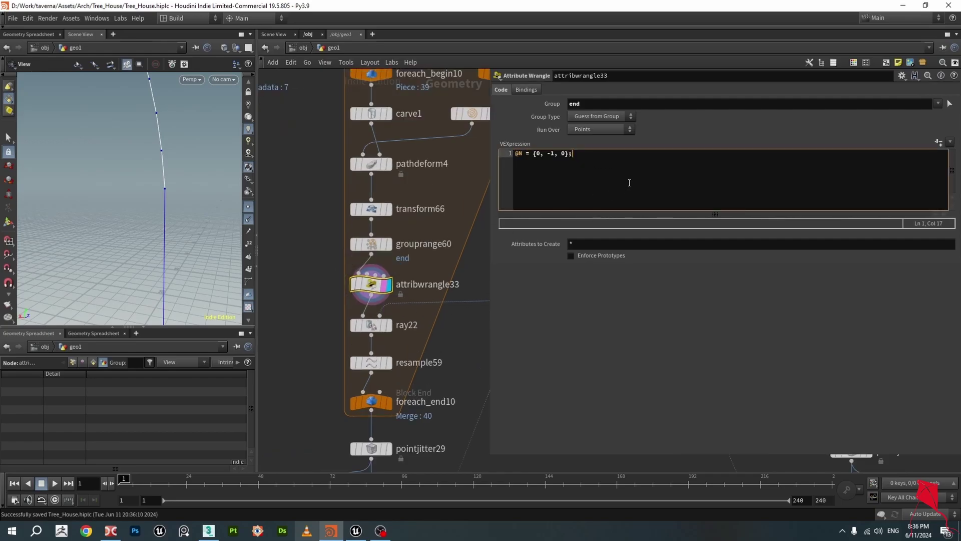
{"action": "left_click_drag", "start_coordinate": [178, 211], "coordinate": [172, 164]}
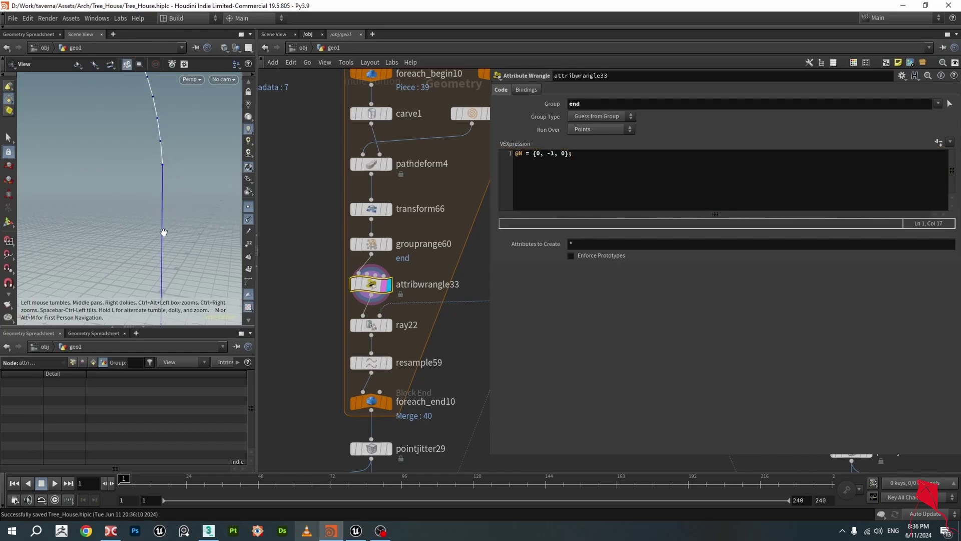
{"action": "left_click_drag", "start_coordinate": [180, 250], "coordinate": [158, 201]}
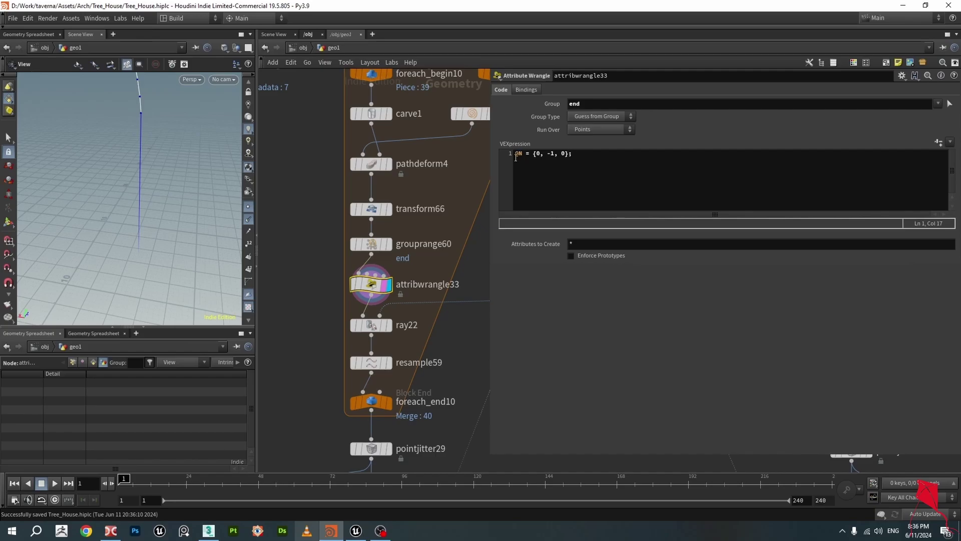
Display ray22 and open its parameters to examine how the end group is projected.
{"action": "left_click_drag", "start_coordinate": [487, 204], "coordinate": [591, 204]}
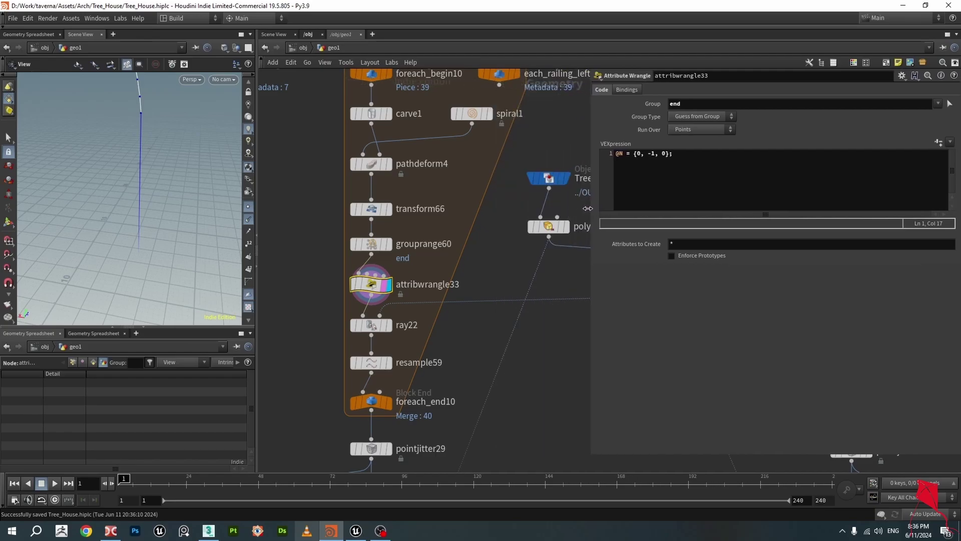
{"action": "scroll", "coordinate": [401, 228], "scroll_direction": "down", "scroll_amount": 3}
{"action": "key", "text": "f"}
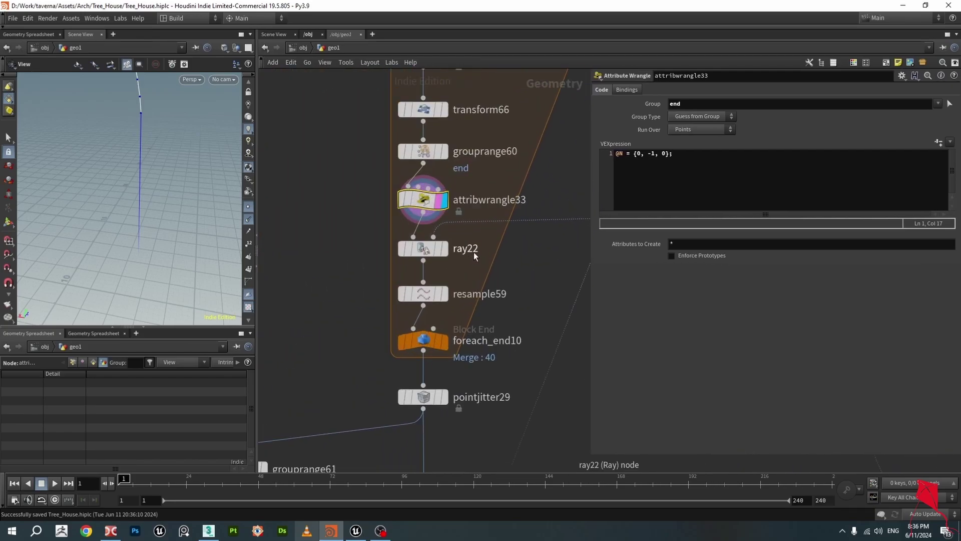
{"action": "left_click", "coordinate": [441, 250]}
{"action": "left_click", "coordinate": [430, 248]}
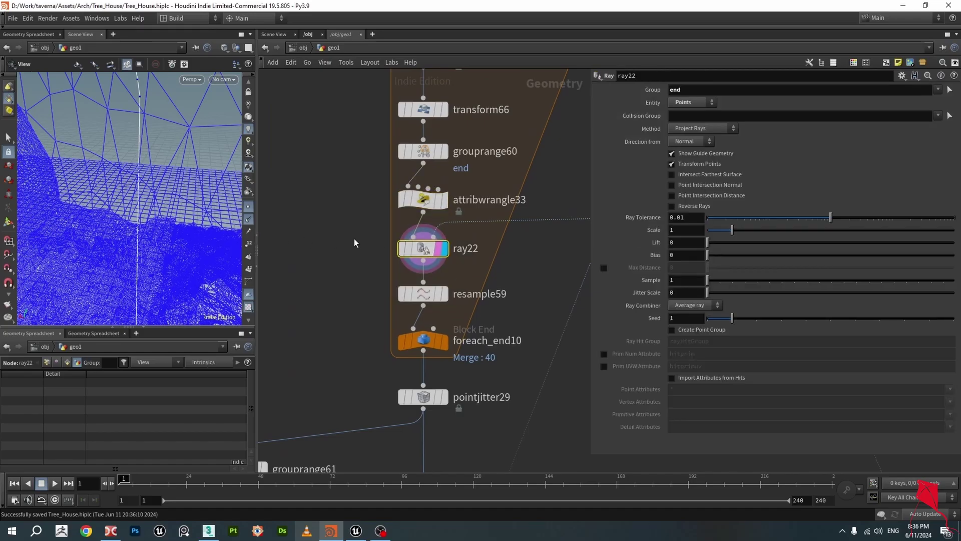
Examine the geometry ray22 projects onto and trace its second input back to the Tree node branch.
{"action": "scroll", "coordinate": [330, 237], "scroll_direction": "down", "scroll_amount": 3}
{"action": "mouse_move", "coordinate": [166, 206]}
{"action": "left_mouse_down"}
{"action": "mouse_move", "coordinate": [137, 204]}
{"action": "mouse_move", "coordinate": [179, 207]}
{"action": "left_mouse_up"}
{"action": "mouse_move", "coordinate": [178, 207]}
{"action": "right_mouse_down"}
{"action": "mouse_move", "coordinate": [214, 208]}
{"action": "mouse_move", "coordinate": [161, 208]}
{"action": "mouse_move", "coordinate": [112, 174]}
{"action": "right_mouse_up"}
{"action": "left_click_drag", "start_coordinate": [113, 175], "coordinate": [99, 195]}
{"action": "middle_click_drag", "start_coordinate": [529, 287], "coordinate": [445, 297]}
{"action": "scroll", "coordinate": [488, 259], "scroll_direction": "up", "scroll_amount": 2}
{"action": "middle_click_drag", "start_coordinate": [442, 252], "coordinate": [495, 283]}
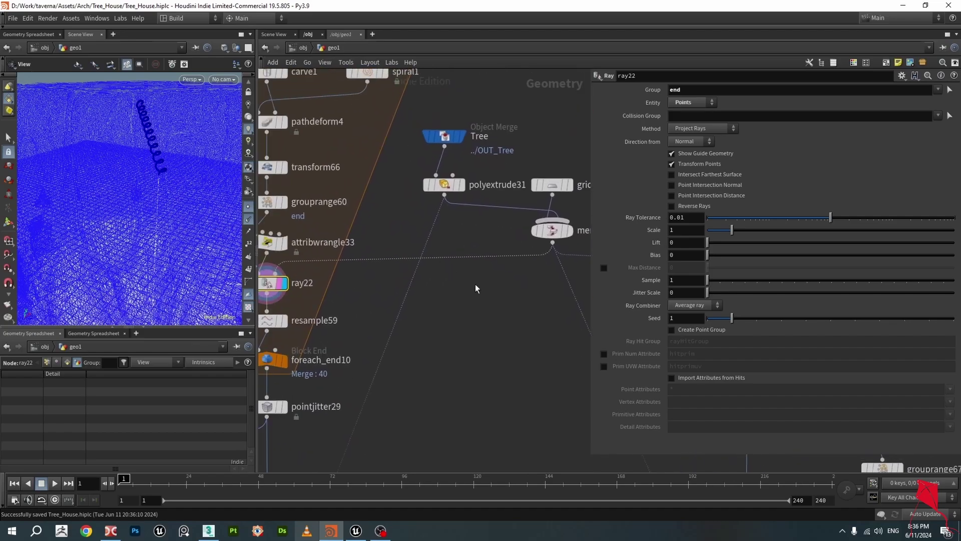
{"action": "scroll", "coordinate": [478, 287], "scroll_direction": "down", "scroll_amount": 3}
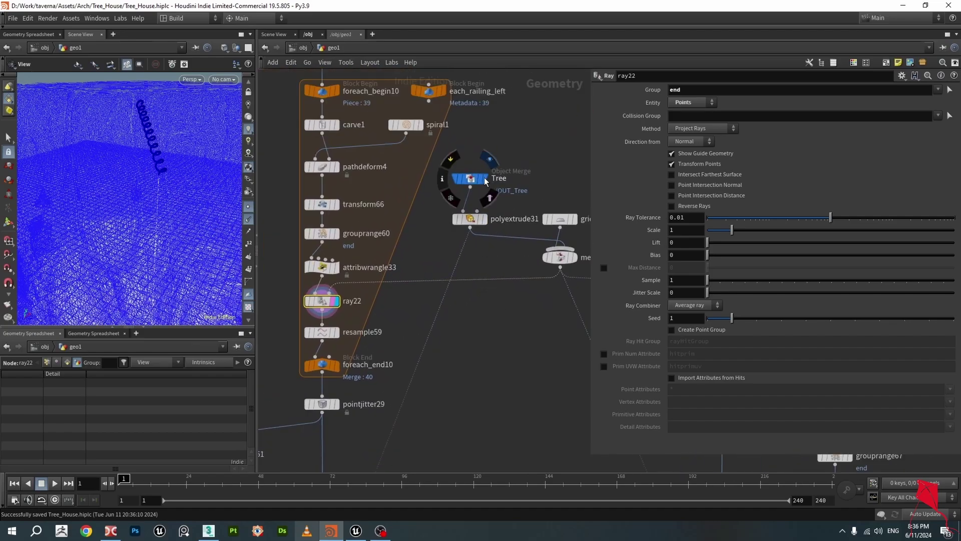
Display the Tree object merge, turn off point display, and examine the trunk and its carved staircase up close.
{"action": "left_click", "coordinate": [484, 179]}
{"action": "left_click", "coordinate": [249, 219]}
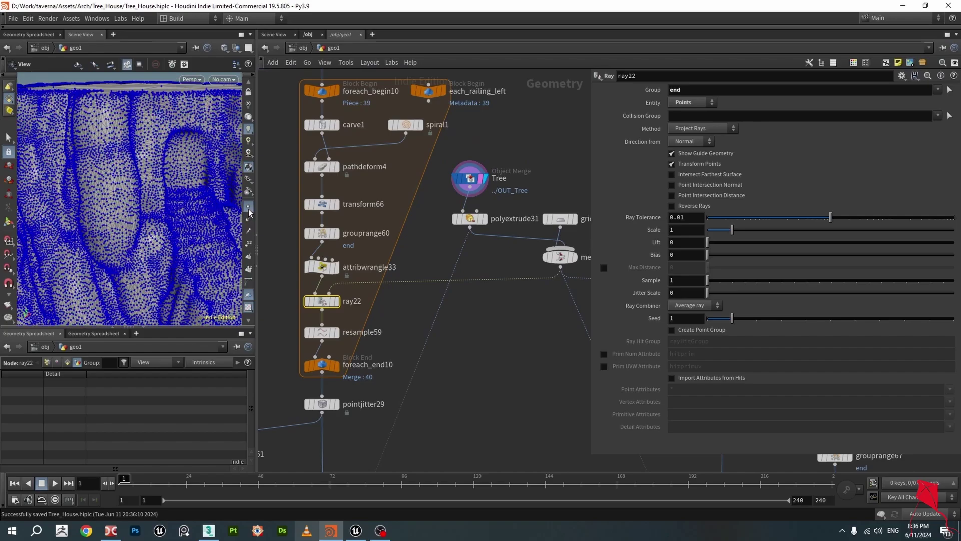
{"action": "left_click", "coordinate": [248, 206]}
{"action": "scroll", "coordinate": [142, 209], "scroll_direction": "down", "scroll_amount": 4}
{"action": "scroll", "coordinate": [471, 347], "scroll_direction": "down", "scroll_amount": 1}
{"action": "middle_click_drag", "start_coordinate": [474, 345], "coordinate": [513, 335]}
{"action": "scroll", "coordinate": [513, 335], "scroll_direction": "down", "scroll_amount": 4}
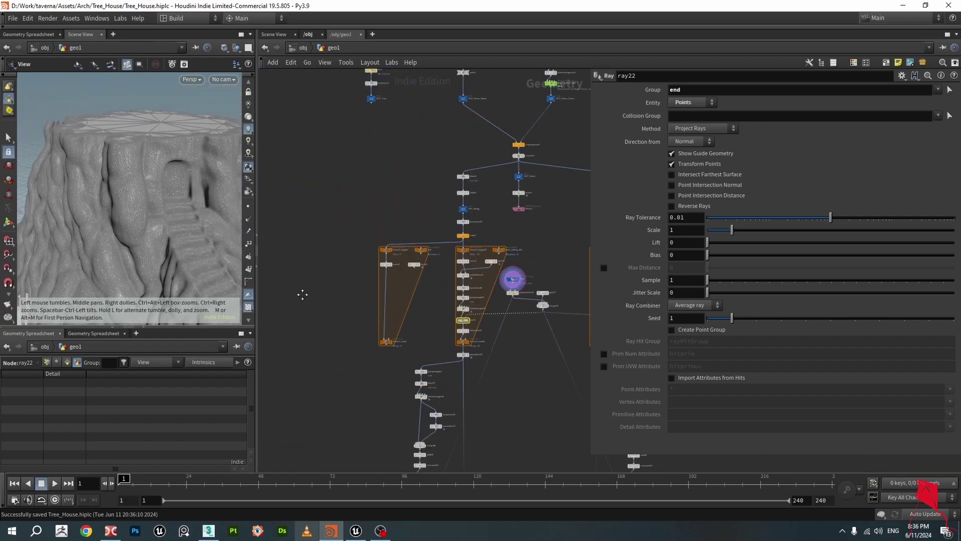
{"action": "middle_click_drag", "start_coordinate": [303, 294], "coordinate": [357, 364]}
{"action": "scroll", "coordinate": [433, 112], "scroll_direction": "up", "scroll_amount": 1}
{"action": "middle_click_drag", "start_coordinate": [493, 287], "coordinate": [328, 163]}
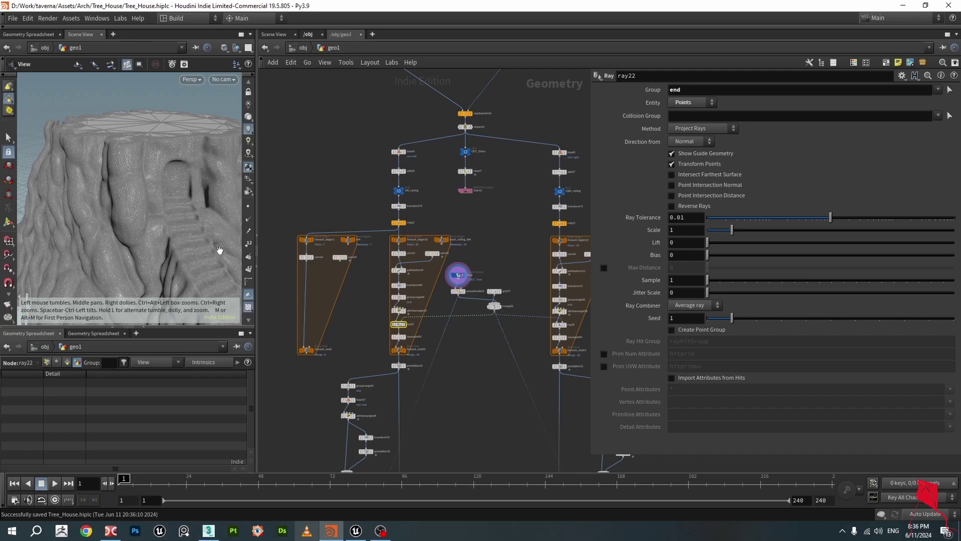
{"action": "scroll", "coordinate": [190, 198], "scroll_direction": "up", "scroll_amount": 3}
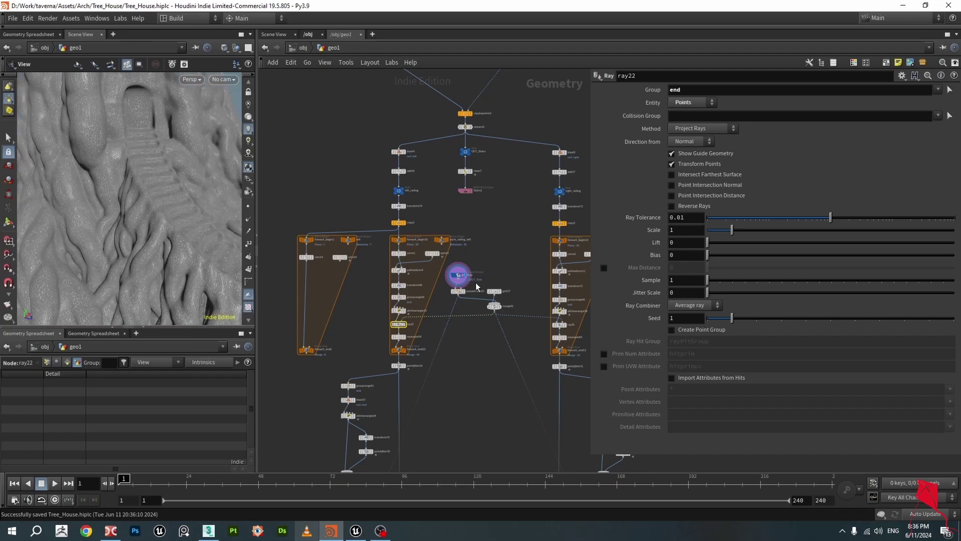
{"action": "scroll", "coordinate": [455, 286], "scroll_direction": "up", "scroll_amount": 5}
{"action": "middle_click_drag", "start_coordinate": [497, 363], "coordinate": [528, 310]}
{"action": "scroll", "coordinate": [164, 195], "scroll_direction": "up", "scroll_amount": 5}
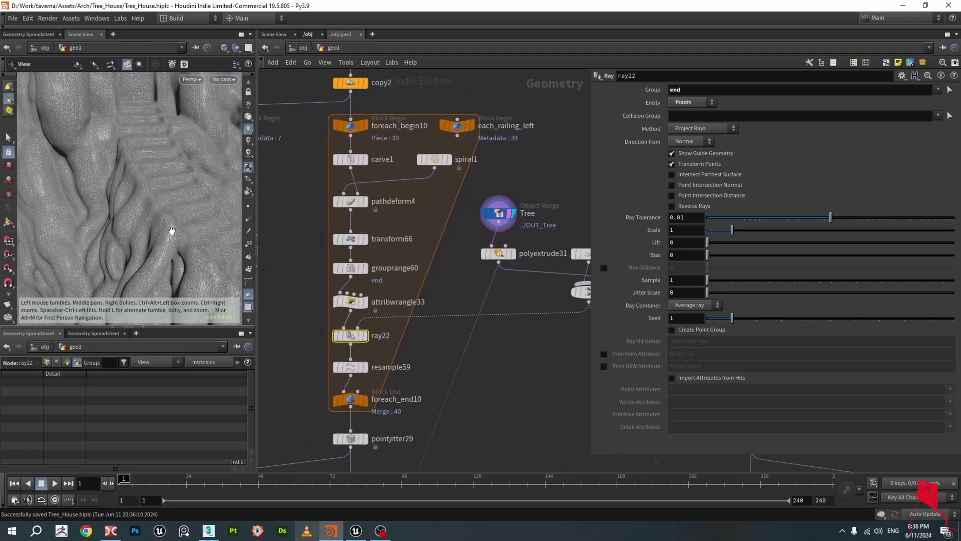
{"action": "scroll", "coordinate": [164, 195], "scroll_direction": "down", "scroll_amount": 2}
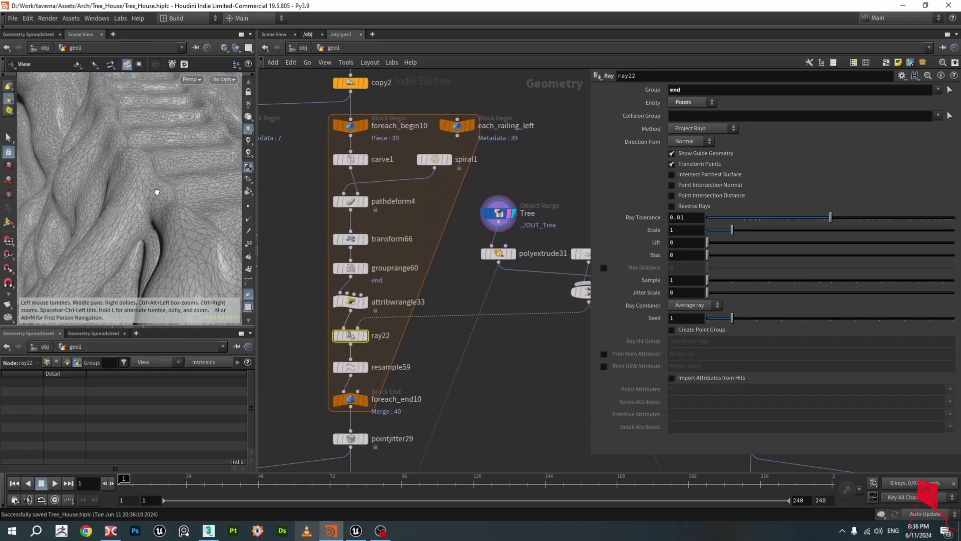
Review the Tree node's ../OUT_Tree source, then display polyextrude31 and examine its 0.035 Distance on the bark surface.
{"action": "left_click", "coordinate": [498, 213]}
{"action": "mouse_move", "coordinate": [515, 254]}
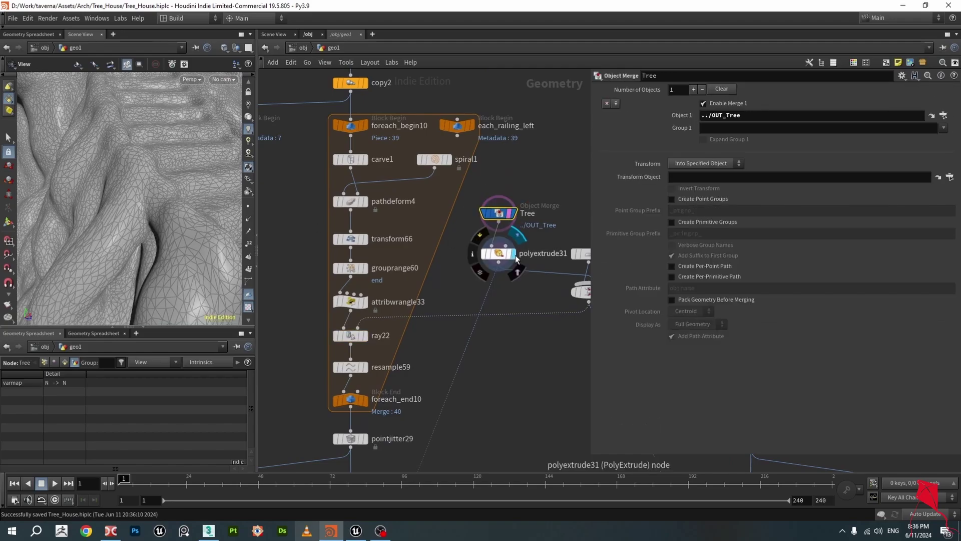
{"action": "left_click", "coordinate": [505, 257]}
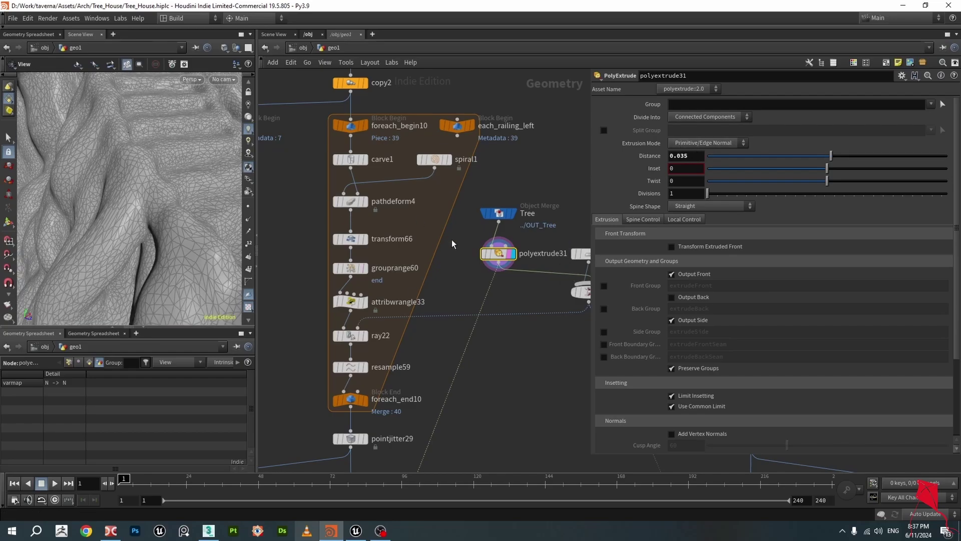
{"action": "mouse_move", "coordinate": [381, 275]}
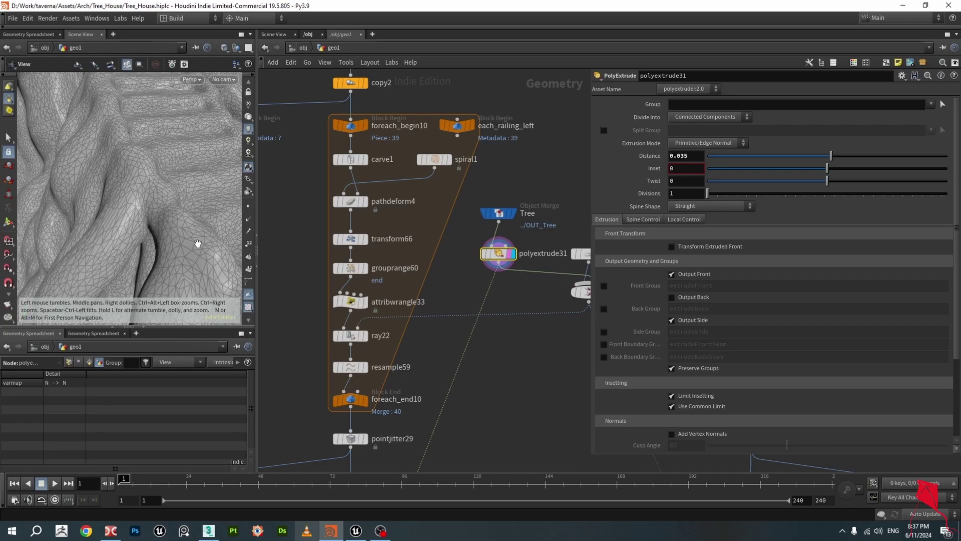
{"action": "left_click_drag", "start_coordinate": [197, 243], "coordinate": [152, 127]}
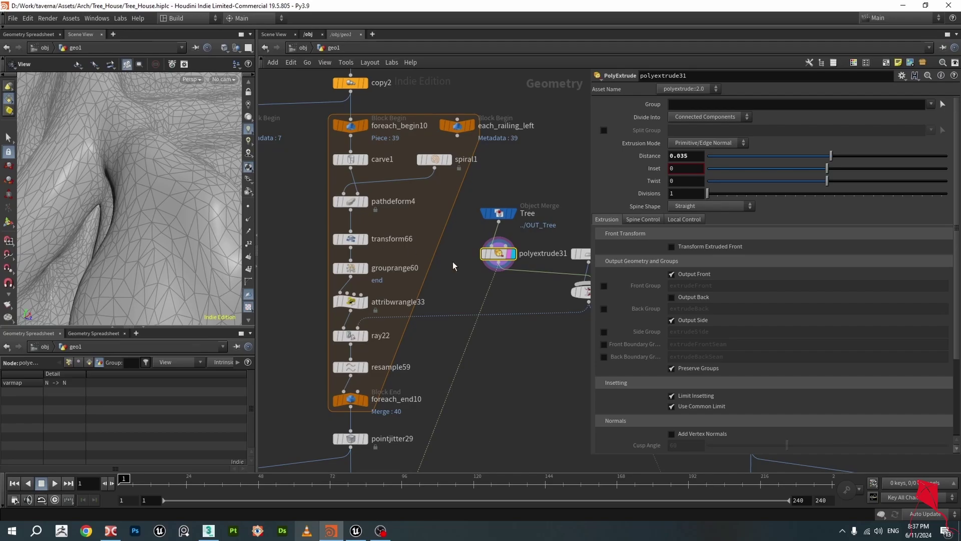
{"action": "right_click_drag", "start_coordinate": [122, 148], "coordinate": [345, 205]}
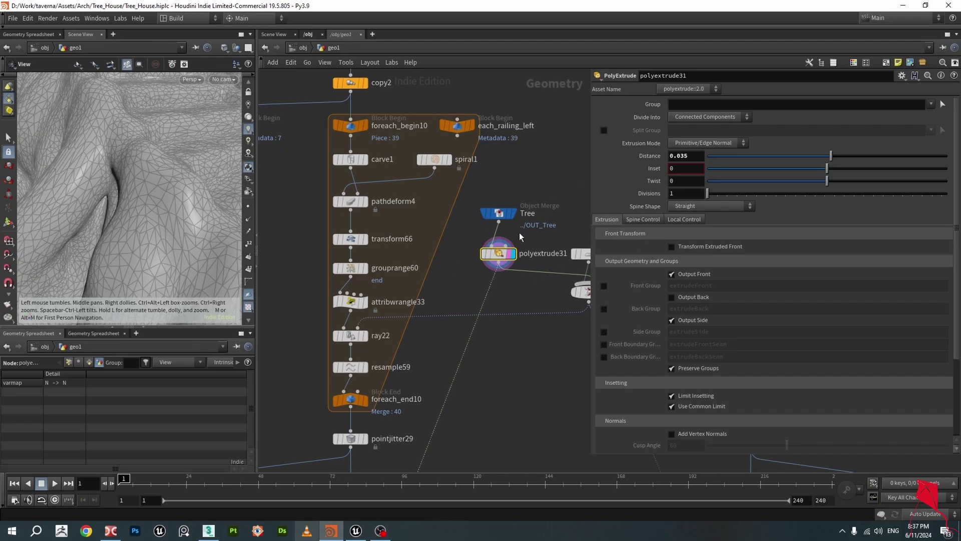
Display grid17 and review its 50 by 50 size with 100 rows and 100 columns.
{"action": "middle_click_drag", "start_coordinate": [521, 237], "coordinate": [421, 212]}
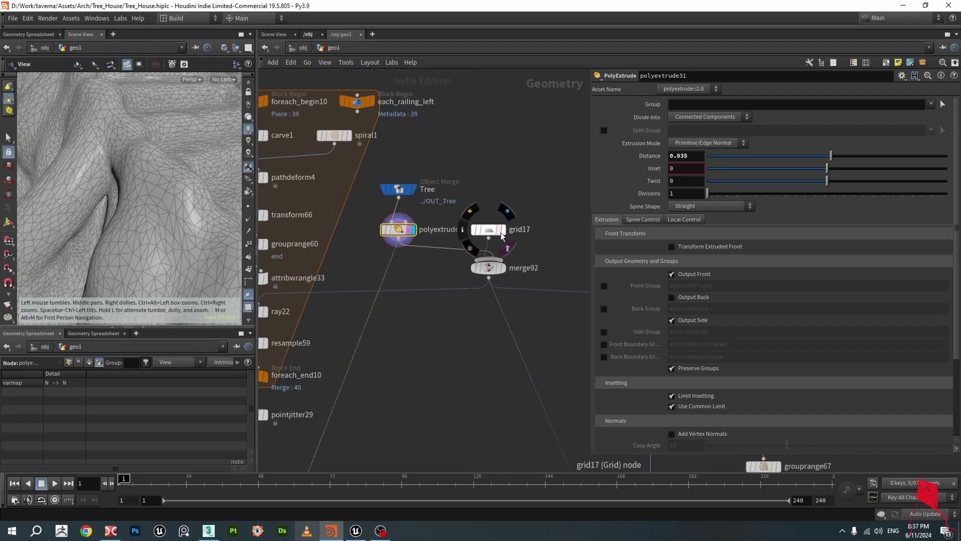
{"action": "left_click", "coordinate": [503, 230]}
{"action": "left_click", "coordinate": [488, 230]}
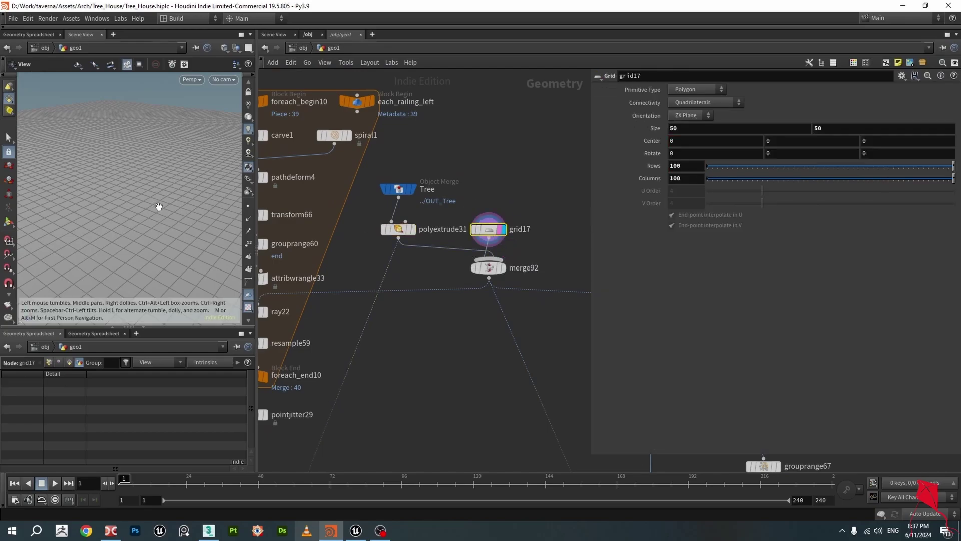
{"action": "left_click_drag", "start_coordinate": [159, 207], "coordinate": [156, 179]}
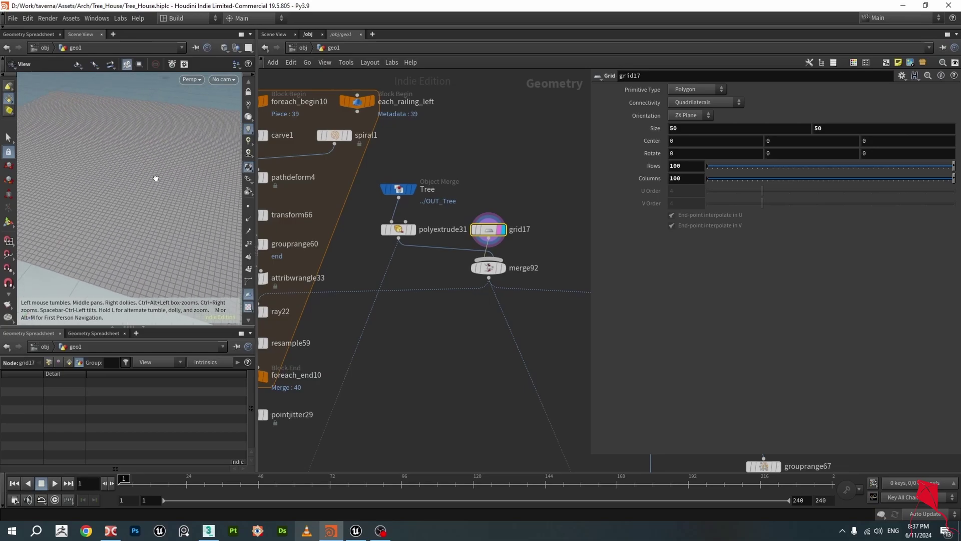
Display merge92 and examine the extruded tree and ground grid combined as the collision surface.
{"action": "left_click", "coordinate": [500, 268]}
{"action": "left_click", "coordinate": [491, 270]}
{"action": "left_click_drag", "start_coordinate": [151, 193], "coordinate": [180, 215]}
{"action": "right_click_drag", "start_coordinate": [180, 215], "coordinate": [185, 233]}
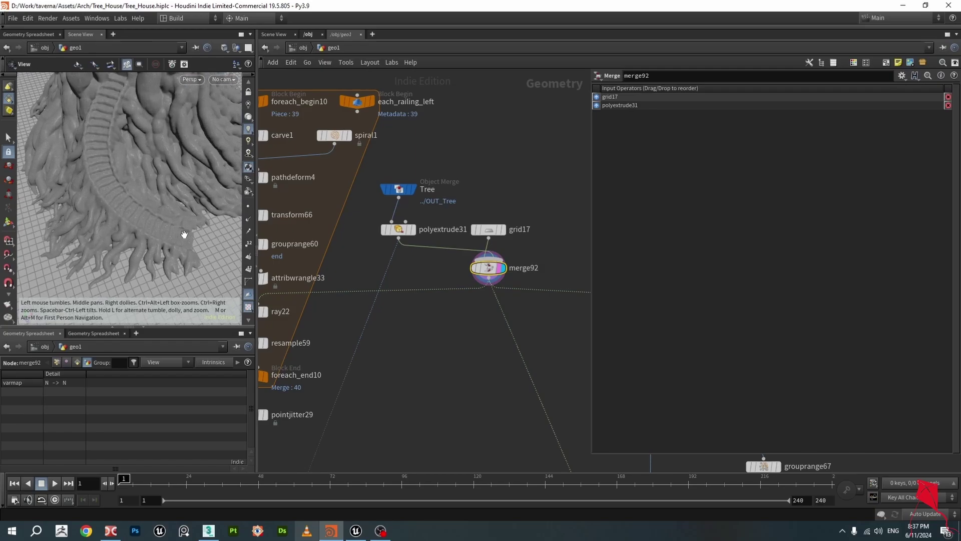
{"action": "middle_click_drag", "start_coordinate": [185, 234], "coordinate": [168, 193]}
Compare attribwrangle33's curve with ray22's, turn off ray22's Show Guide Geometry option, and inspect the projected end point.
{"action": "middle_click_drag", "start_coordinate": [498, 334], "coordinate": [563, 284]}
{"action": "middle_click_drag", "start_coordinate": [367, 281], "coordinate": [426, 289]}
{"action": "scroll", "coordinate": [434, 272], "scroll_direction": "up", "scroll_amount": 2}
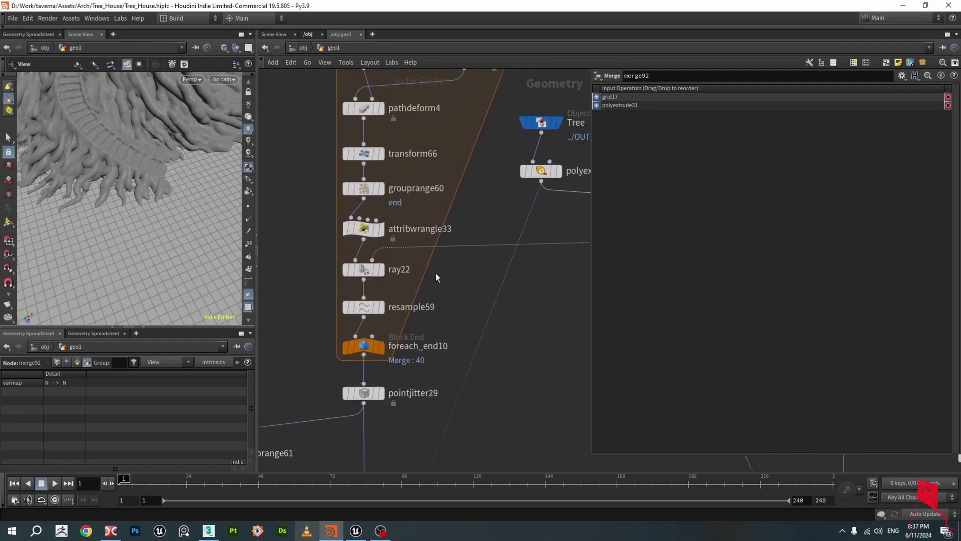
{"action": "left_click", "coordinate": [371, 224]}
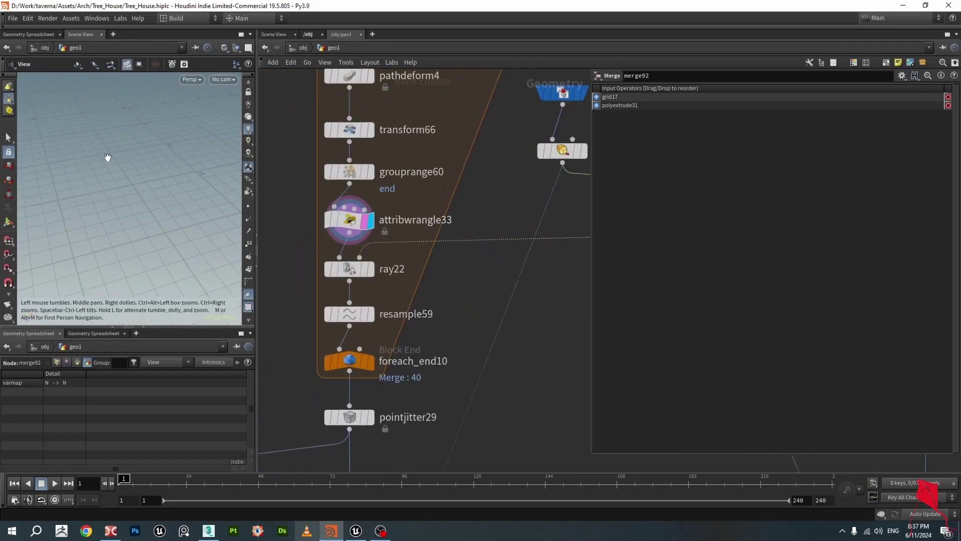
{"action": "left_click", "coordinate": [370, 268]}
{"action": "left_click", "coordinate": [352, 269]}
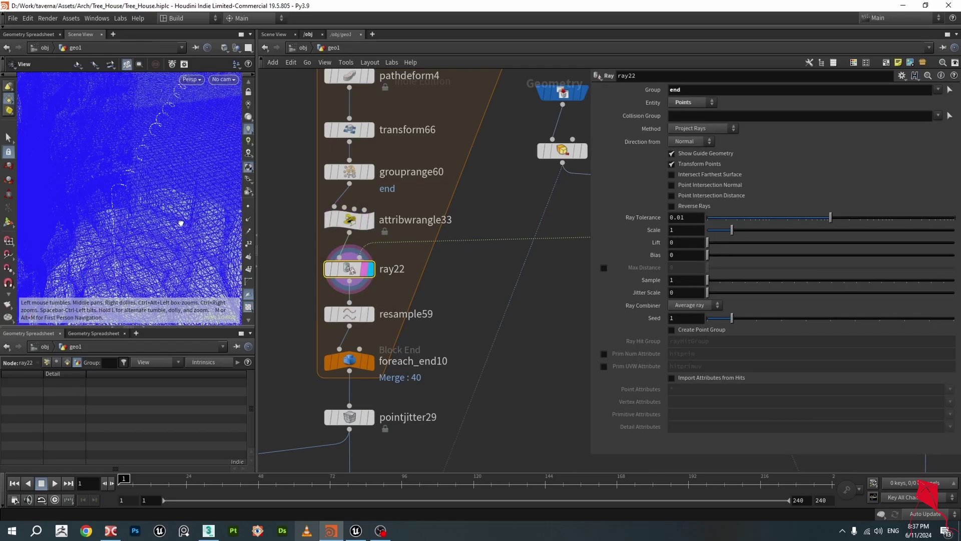
{"action": "left_click_drag", "start_coordinate": [181, 223], "coordinate": [270, 203]}
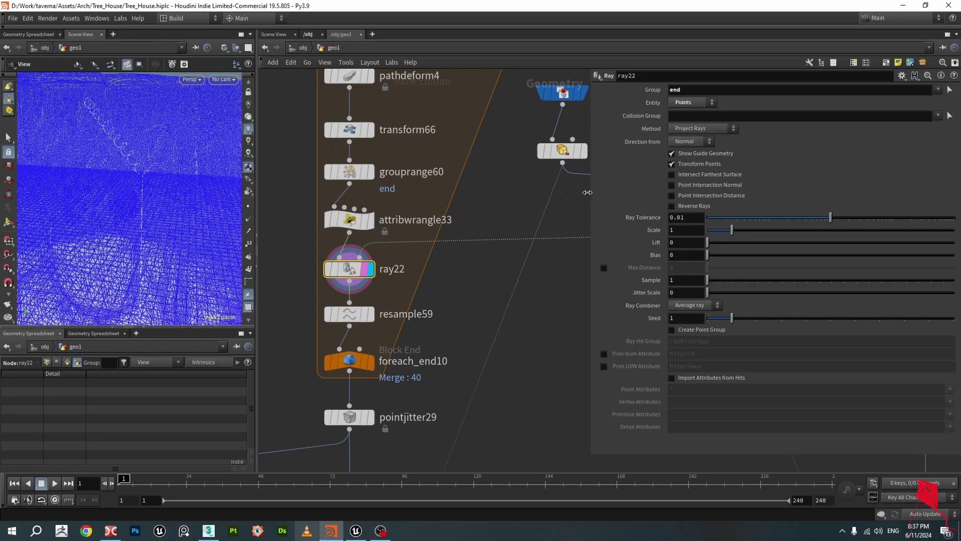
{"action": "left_click", "coordinate": [671, 153]}
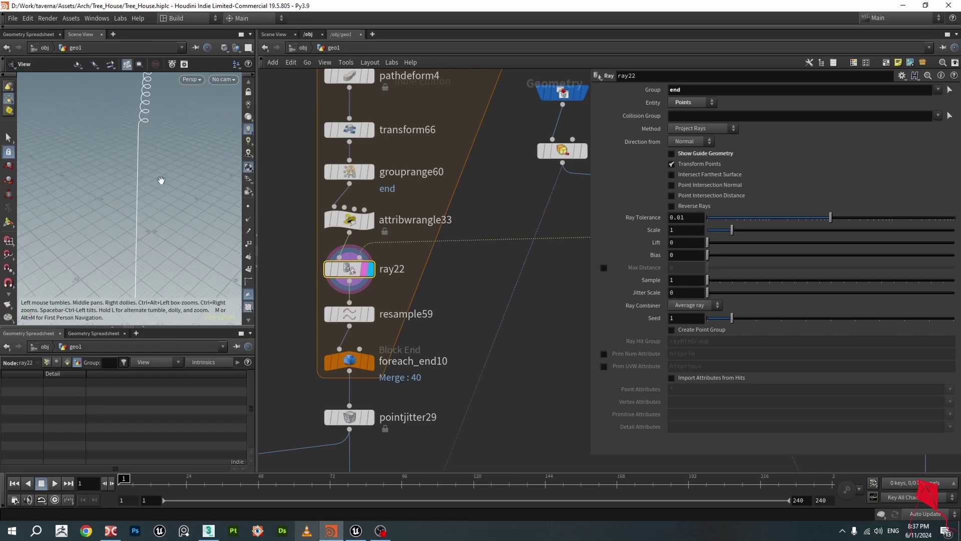
{"action": "left_click_drag", "start_coordinate": [161, 180], "coordinate": [180, 185]}
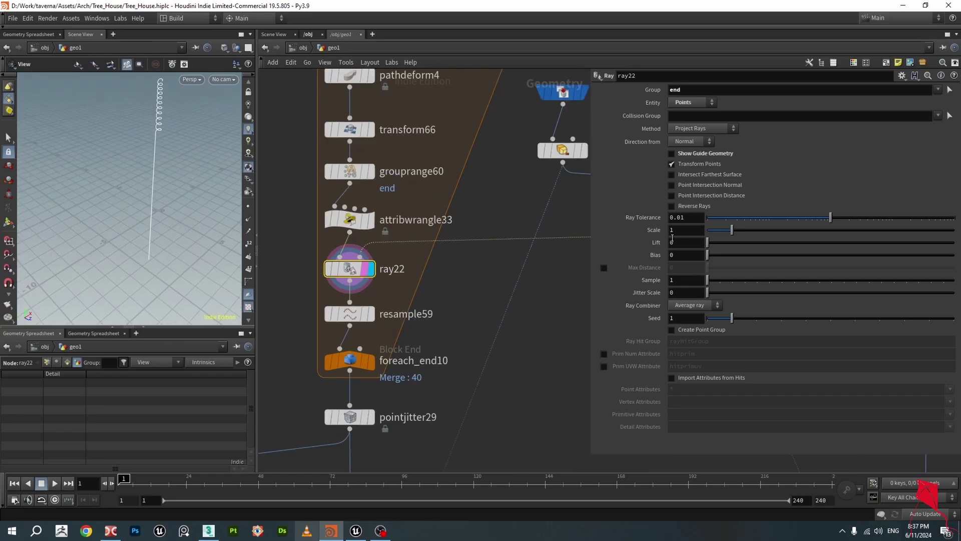
{"action": "left_click_drag", "start_coordinate": [169, 237], "coordinate": [198, 213]}
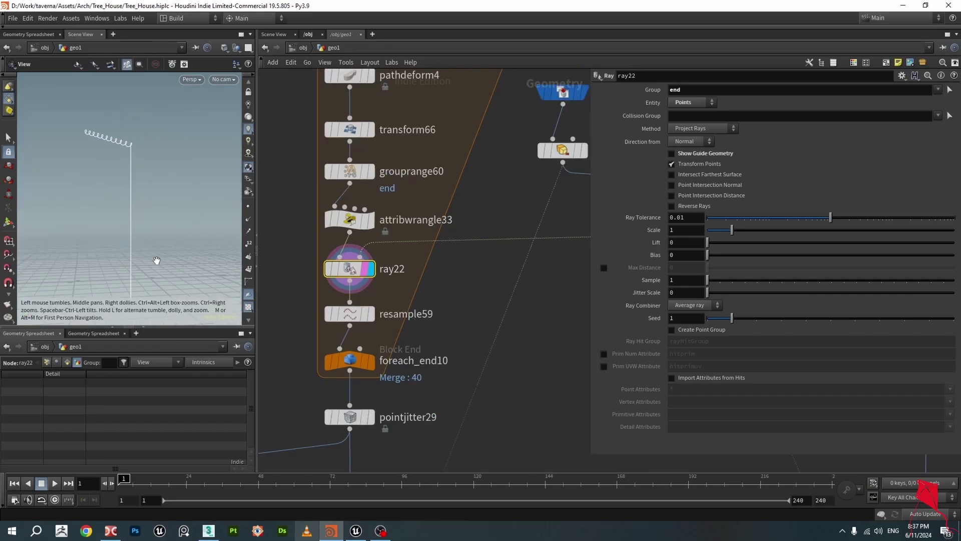
{"action": "middle_click_drag", "start_coordinate": [156, 260], "coordinate": [159, 230]}
Enable Single Pass on foreach_end10, set it to 2, and frame that iteration's curve.
{"action": "left_click", "coordinate": [361, 367]}
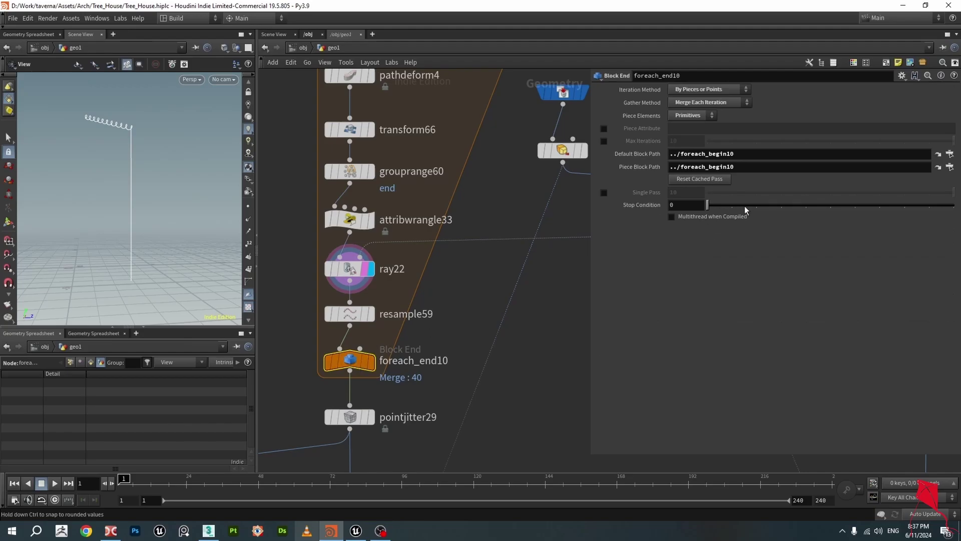
{"action": "left_click", "coordinate": [614, 194]}
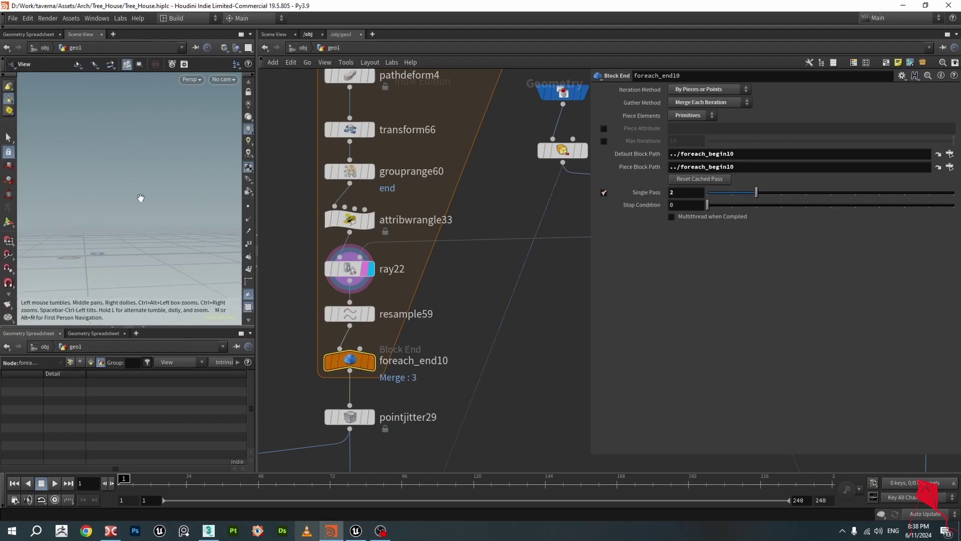
{"action": "key", "text": "f"}
{"action": "scroll", "coordinate": [427, 305], "scroll_direction": "down", "scroll_amount": 4}
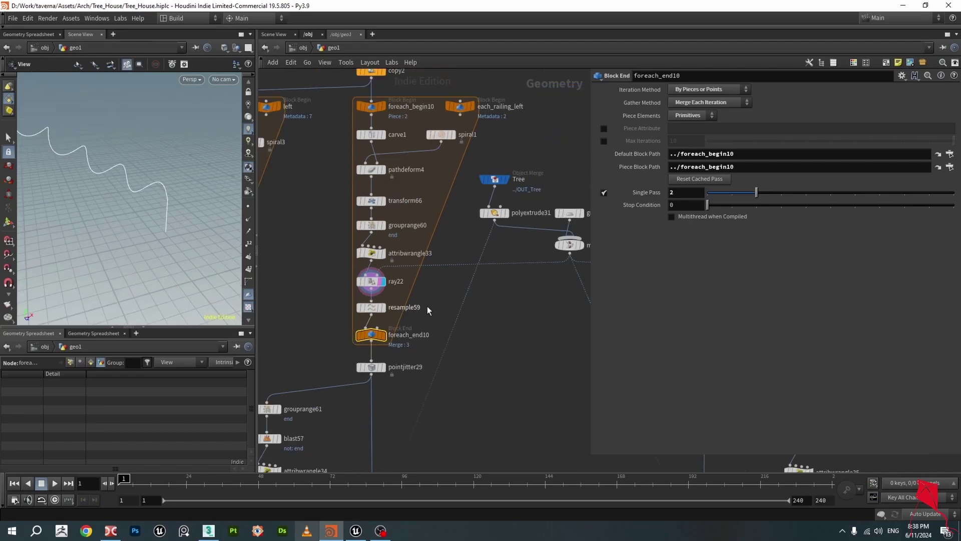
Show polyextrude31 as a wireframe reference behind the curve to examine where the projected end point lands.
{"action": "scroll", "coordinate": [484, 282], "scroll_direction": "up", "scroll_amount": 6}
{"action": "left_click", "coordinate": [485, 216]}
{"action": "left_click_drag", "start_coordinate": [175, 235], "coordinate": [171, 209]}
{"action": "middle_click_drag", "start_coordinate": [398, 339], "coordinate": [467, 333]}
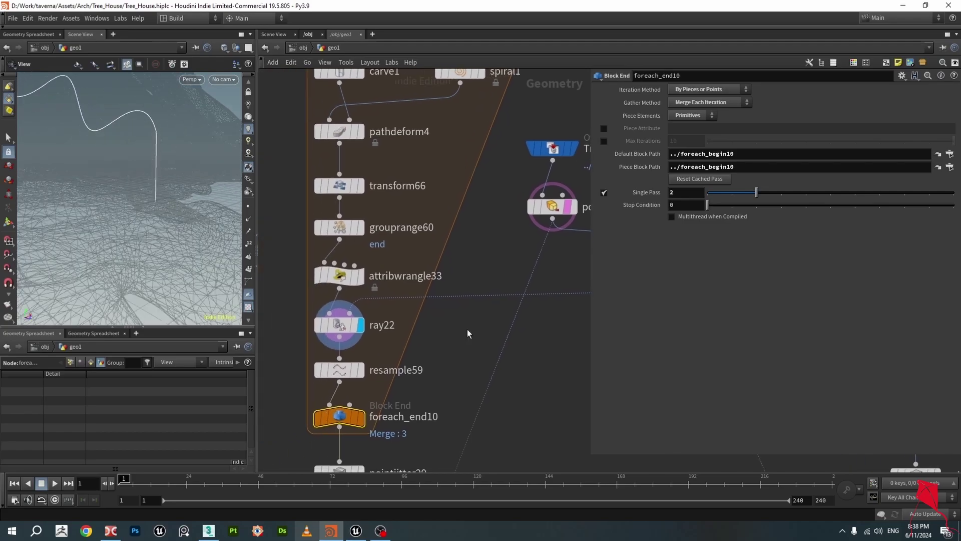
Compare the curve at attribwrangle33 and ray22, and turn on point display for the projected result.
{"action": "left_click", "coordinate": [358, 278]}
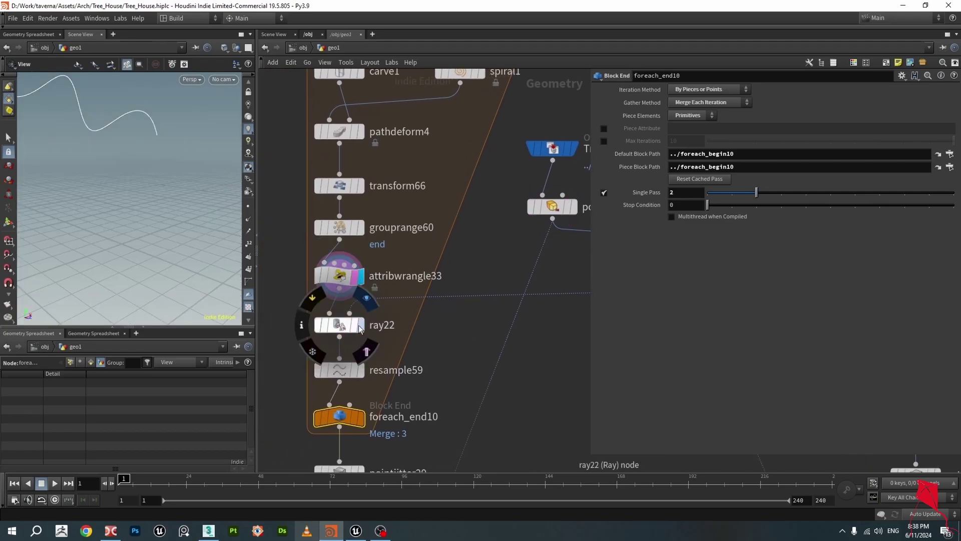
{"action": "left_click", "coordinate": [354, 327]}
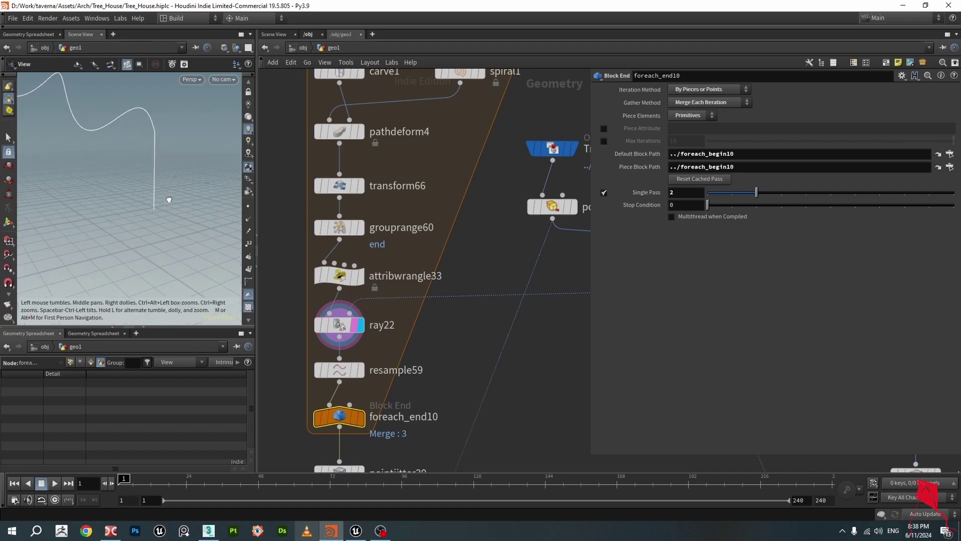
{"action": "left_click", "coordinate": [248, 207]}
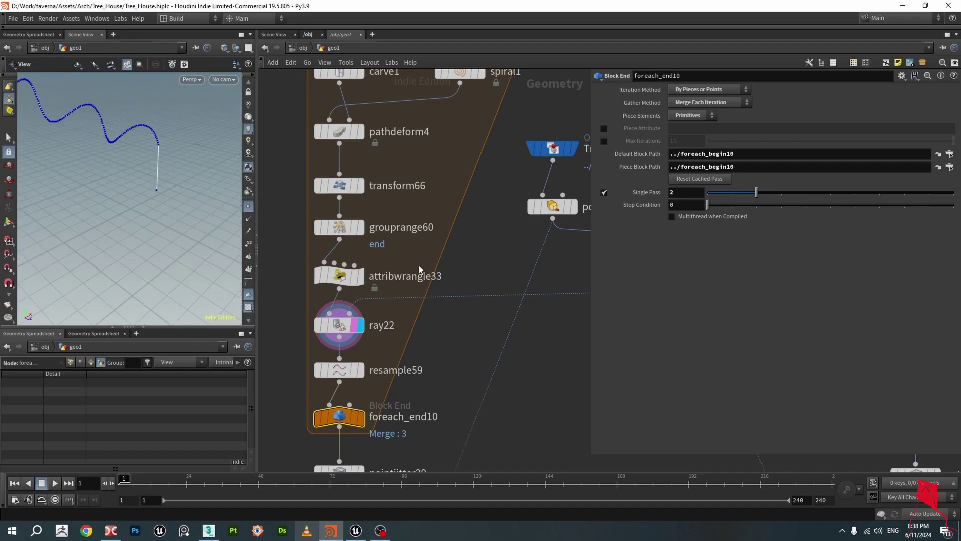
Review ray22's end group against the settings and output of grouprange60, then inspect the projected curve again.
{"action": "left_click", "coordinate": [345, 323]}
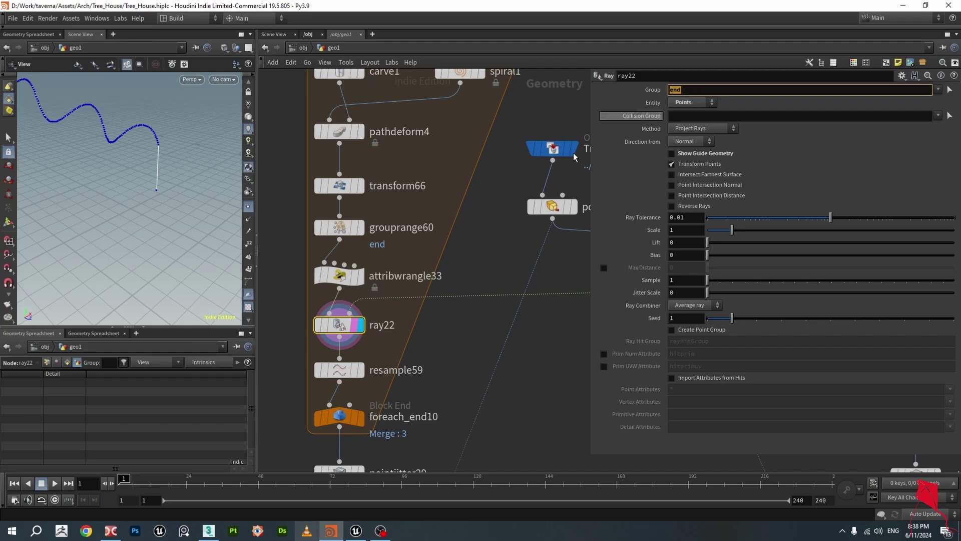
{"action": "left_click", "coordinate": [339, 228]}
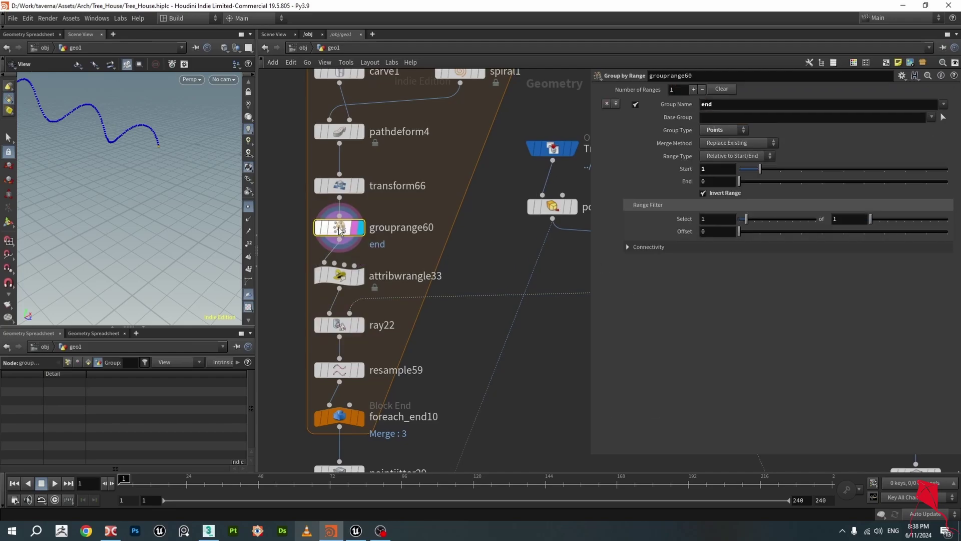
{"action": "left_click", "coordinate": [356, 325]}
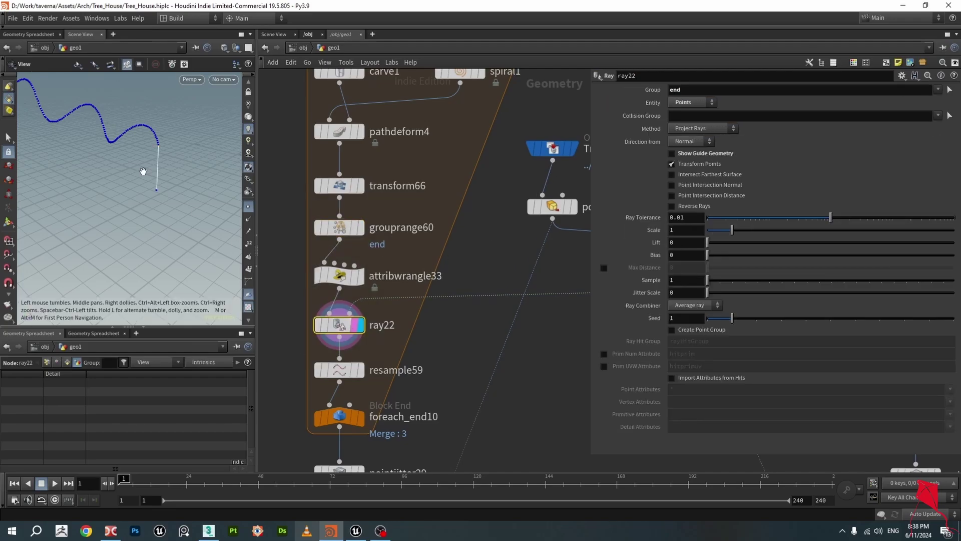
{"action": "left_click_drag", "start_coordinate": [101, 145], "coordinate": [194, 161]}
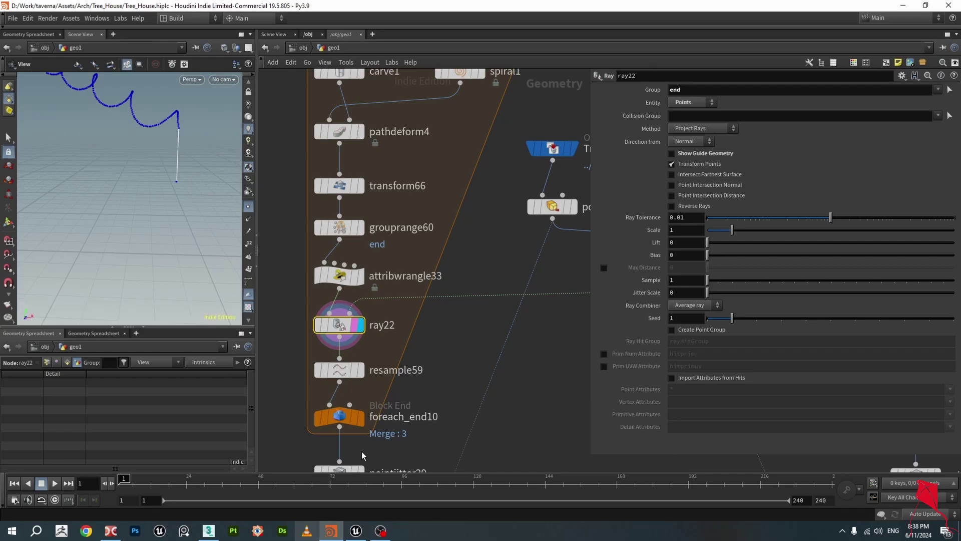
Switch to Unreal Engine to examine the root railings around the stairs, and return to Houdini.
{"action": "left_click", "coordinate": [356, 531]}
{"action": "right_click_drag", "start_coordinate": [354, 277], "coordinate": [330, 296]}
{"action": "mouse_move", "coordinate": [302, 256]}
{"action": "right_mouse_down"}
{"action": "mouse_move", "coordinate": [341, 256]}
{"action": "mouse_move", "coordinate": [302, 256]}
{"action": "right_mouse_up"}
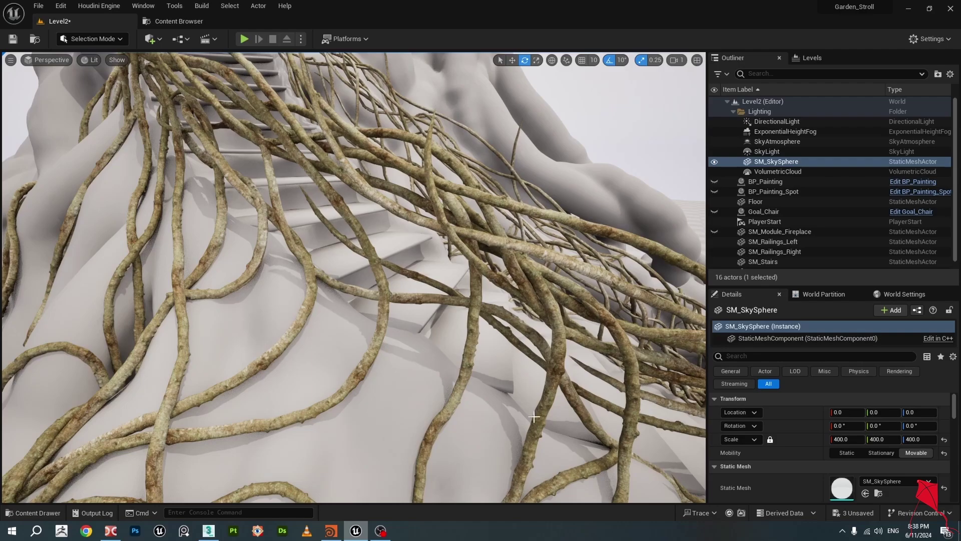
{"action": "left_click", "coordinate": [331, 532]}
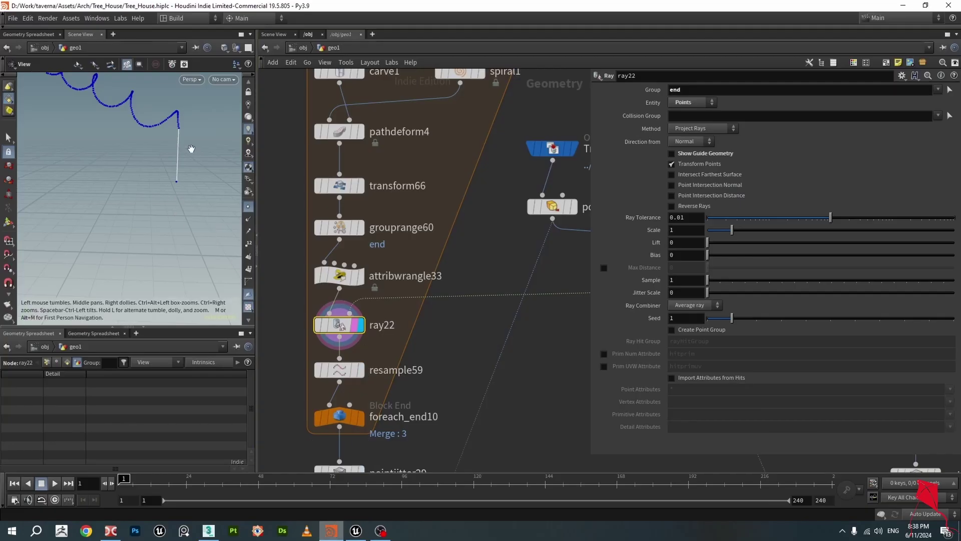
Display resample59 and compare its evenly spaced curve points with the ray22 result near the projected end.
{"action": "left_click_drag", "start_coordinate": [191, 149], "coordinate": [193, 202]}
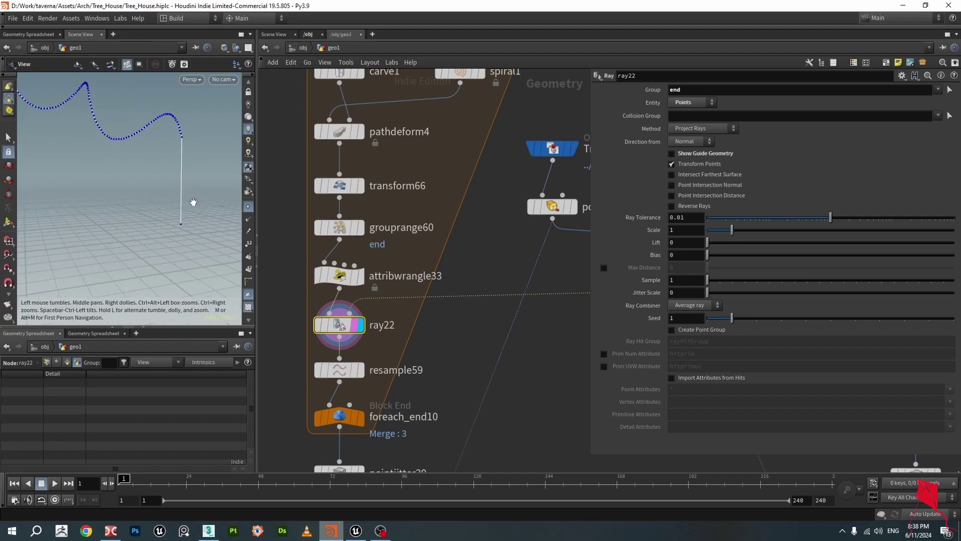
{"action": "left_click", "coordinate": [342, 371]}
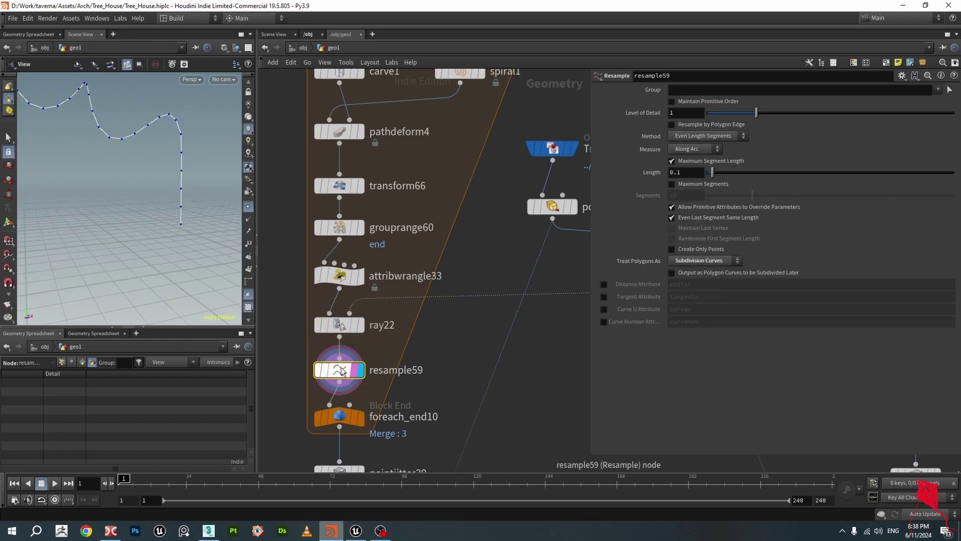
{"action": "left_click_drag", "start_coordinate": [107, 200], "coordinate": [148, 179]}
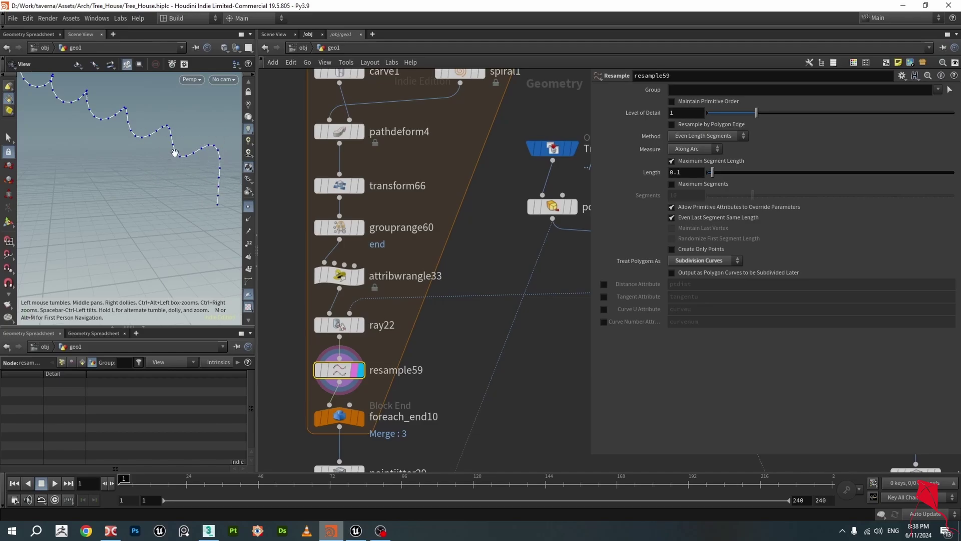
{"action": "left_click_drag", "start_coordinate": [175, 152], "coordinate": [167, 152]}
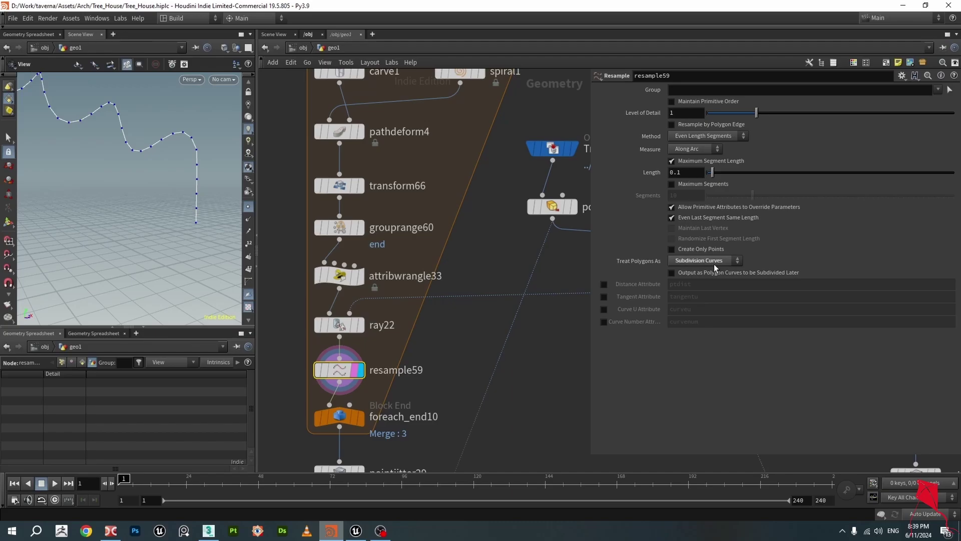
Turn off Single Pass on foreach_end10 and display all of its merged railing curves.
{"action": "middle_click_drag", "start_coordinate": [427, 377], "coordinate": [478, 275]}
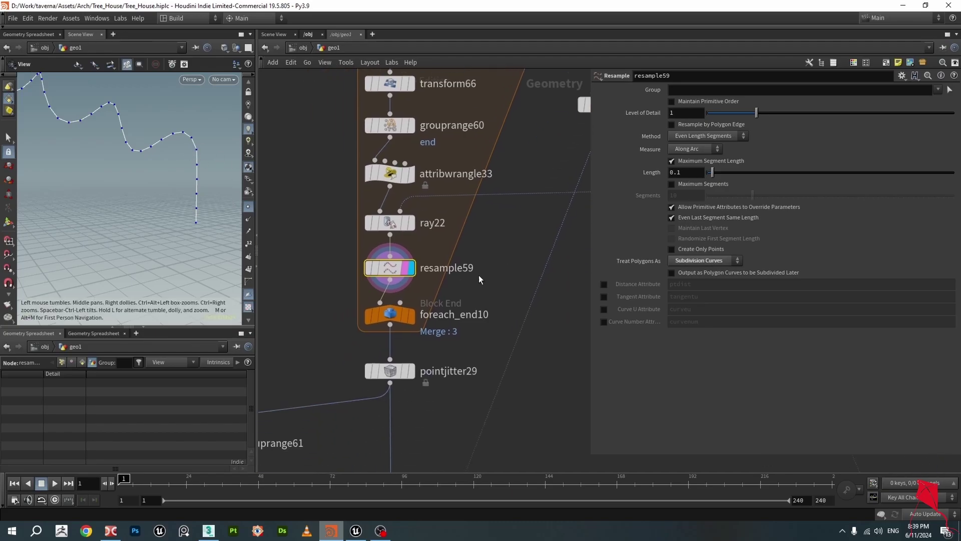
{"action": "scroll", "coordinate": [447, 296], "scroll_direction": "up", "scroll_amount": 2}
{"action": "left_click", "coordinate": [399, 324]}
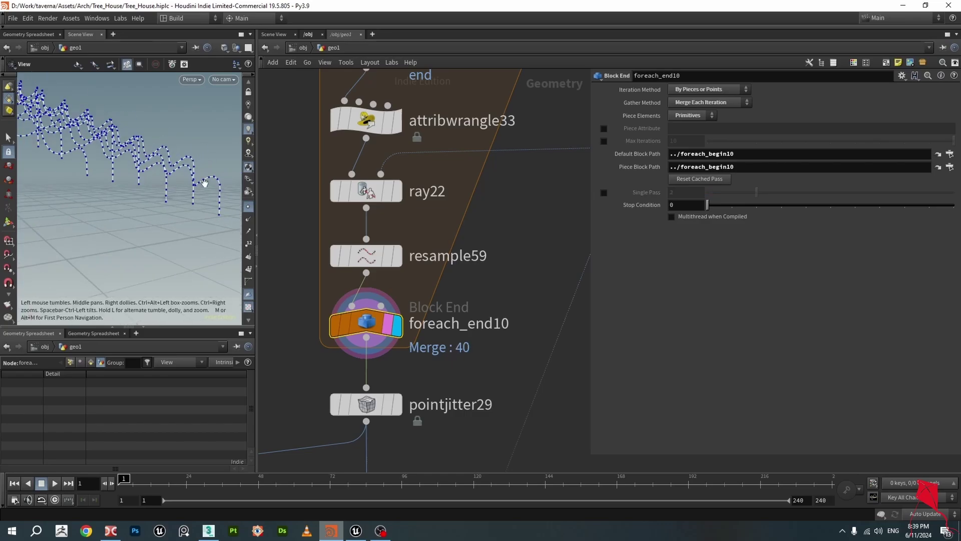
{"action": "left_click_drag", "start_coordinate": [204, 182], "coordinate": [163, 200]}
Hide the curve points and show polyextrude31 as a wireframe reference around the merged curves.
{"action": "scroll", "coordinate": [481, 272], "scroll_direction": "down", "scroll_amount": 3}
{"action": "middle_click_drag", "start_coordinate": [587, 159], "coordinate": [488, 258]}
{"action": "scroll", "coordinate": [489, 258], "scroll_direction": "up", "scroll_amount": 3}
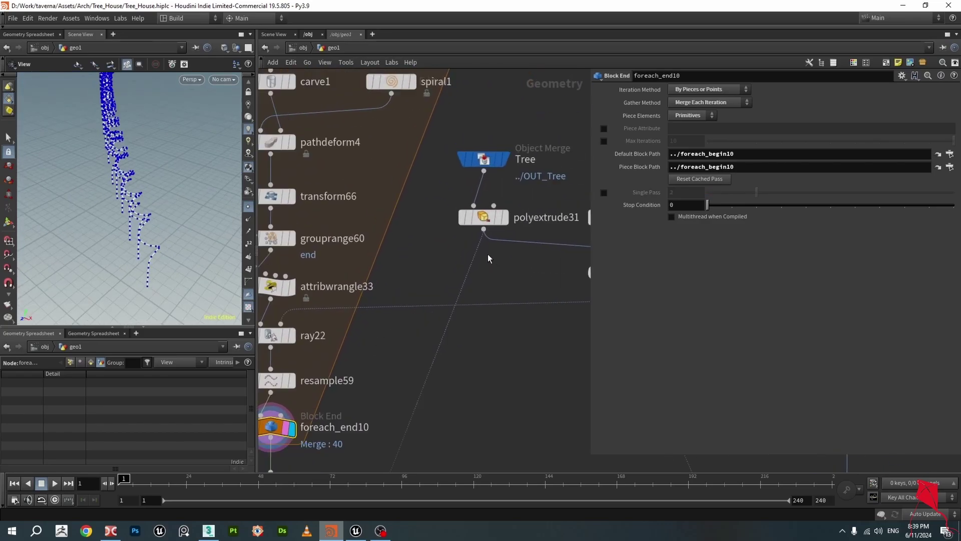
{"action": "left_click", "coordinate": [248, 207]}
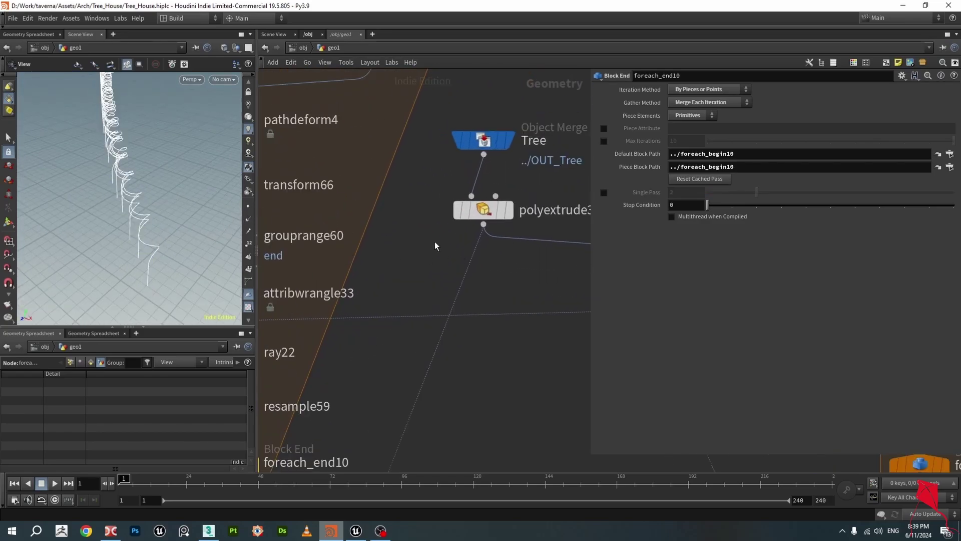
{"action": "left_click", "coordinate": [501, 210]}
{"action": "left_click_drag", "start_coordinate": [170, 241], "coordinate": [185, 234]}
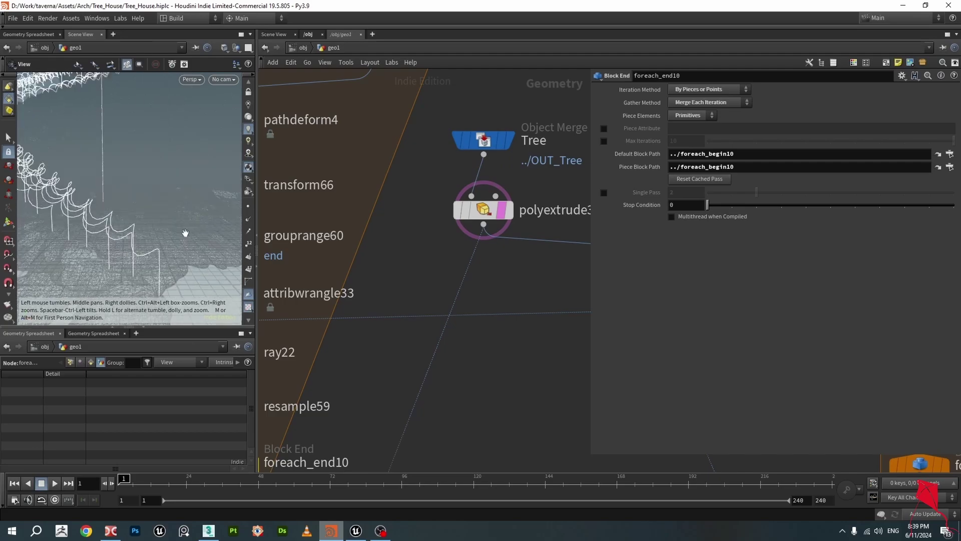
Display polyextrude31 as a solid with foreach_end10 overlaid to check the curves against the tree, and return to displaying only foreach_end10.
{"action": "left_click", "coordinate": [509, 210]}
{"action": "scroll", "coordinate": [437, 391], "scroll_direction": "down", "scroll_amount": 3}
{"action": "middle_click_drag", "start_coordinate": [437, 391], "coordinate": [525, 286]}
{"action": "scroll", "coordinate": [401, 300], "scroll_direction": "up", "scroll_amount": 2}
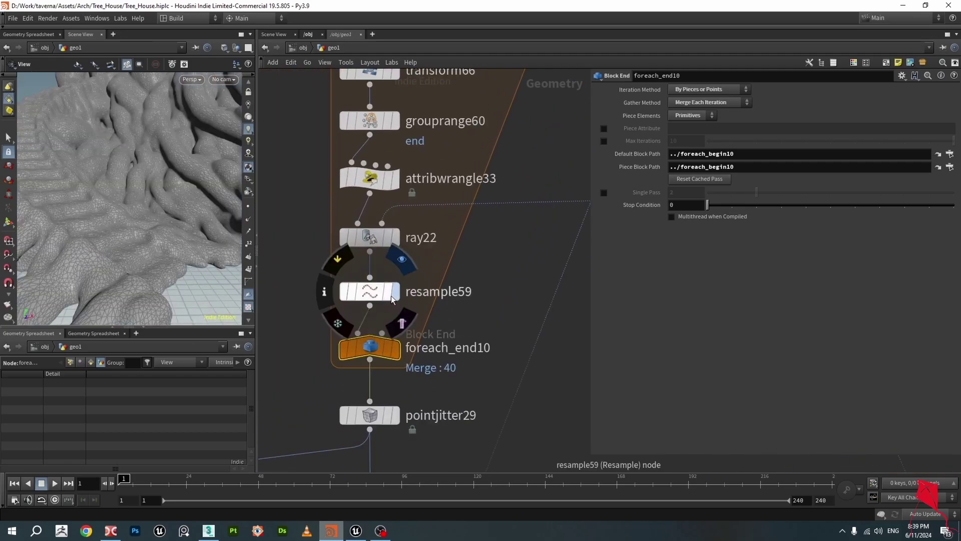
{"action": "left_click", "coordinate": [387, 348]}
{"action": "left_click_drag", "start_coordinate": [173, 245], "coordinate": [203, 215]}
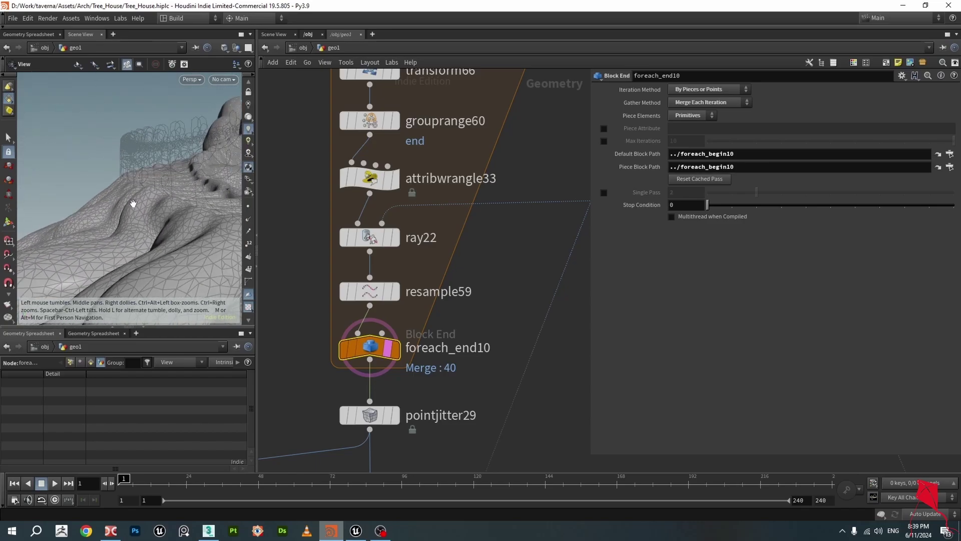
{"action": "left_click_drag", "start_coordinate": [133, 203], "coordinate": [219, 197]}
{"action": "scroll", "coordinate": [353, 282], "scroll_direction": "down", "scroll_amount": 2}
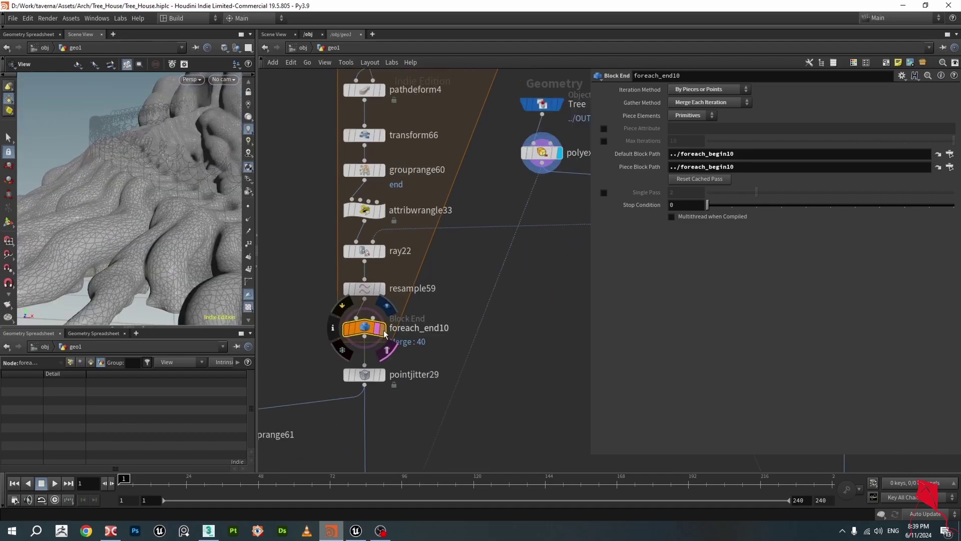
{"action": "left_click", "coordinate": [384, 334]}
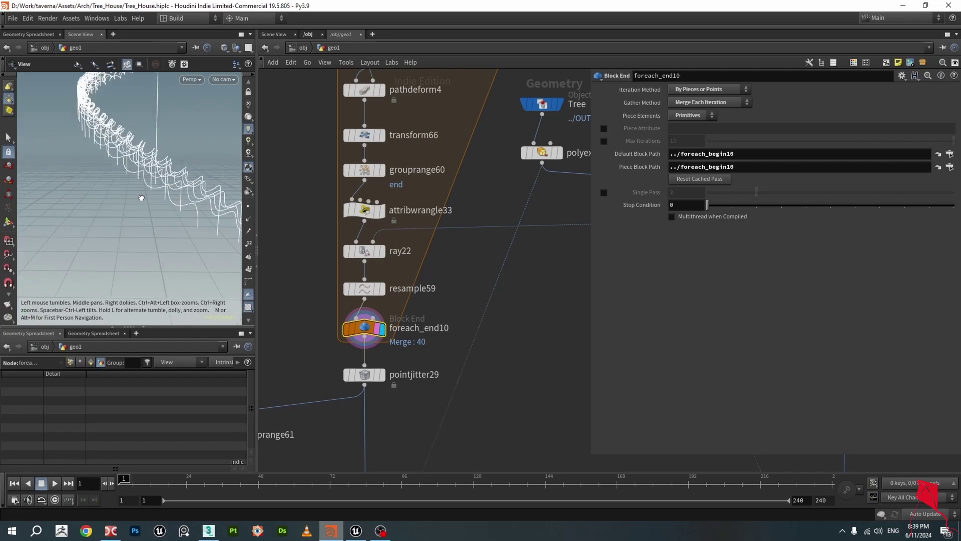
{"action": "left_click_drag", "start_coordinate": [142, 198], "coordinate": [157, 194]}
Display pointjitter29 and examine the jittered curves against its !end group and axis scale settings.
{"action": "middle_click_drag", "start_coordinate": [413, 393], "coordinate": [458, 262]}
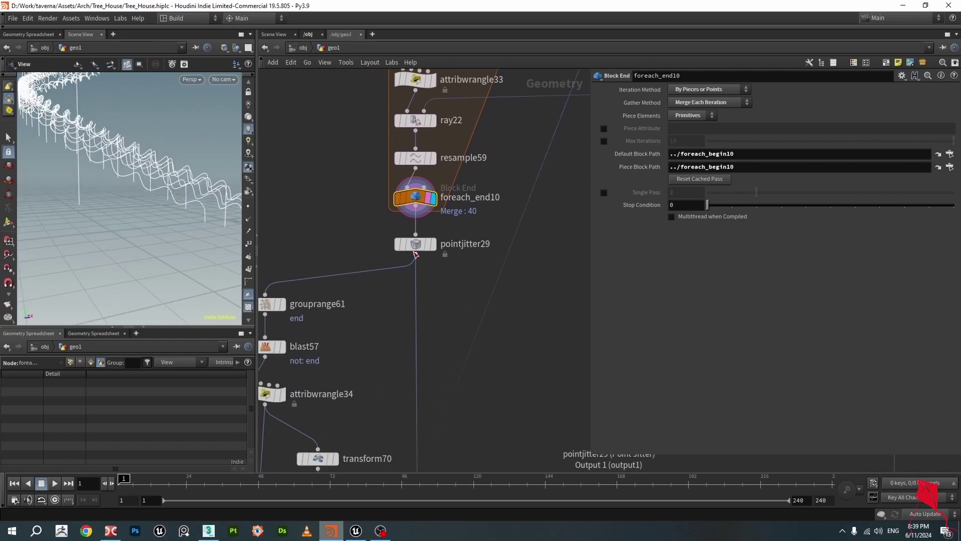
{"action": "left_click", "coordinate": [416, 246]}
{"action": "left_click", "coordinate": [432, 244]}
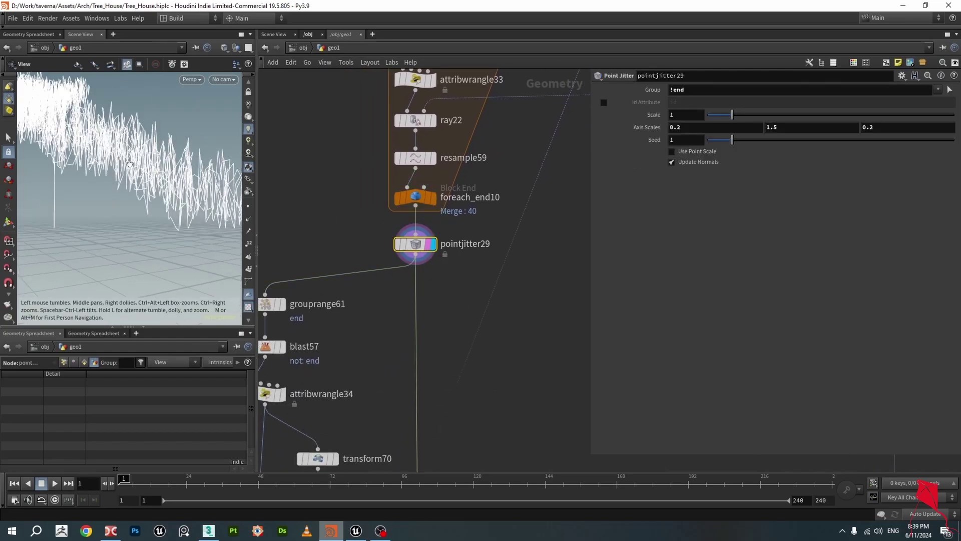
{"action": "mouse_move", "coordinate": [129, 164]}
{"action": "left_mouse_down"}
{"action": "mouse_move", "coordinate": [178, 165]}
{"action": "mouse_move", "coordinate": [135, 176]}
{"action": "left_mouse_up"}
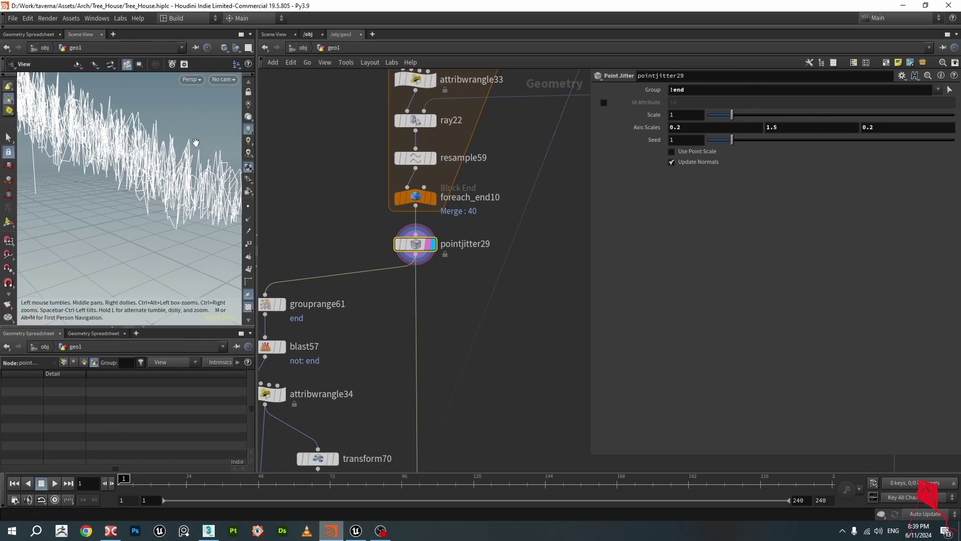
{"action": "left_click_drag", "start_coordinate": [150, 200], "coordinate": [133, 187]}
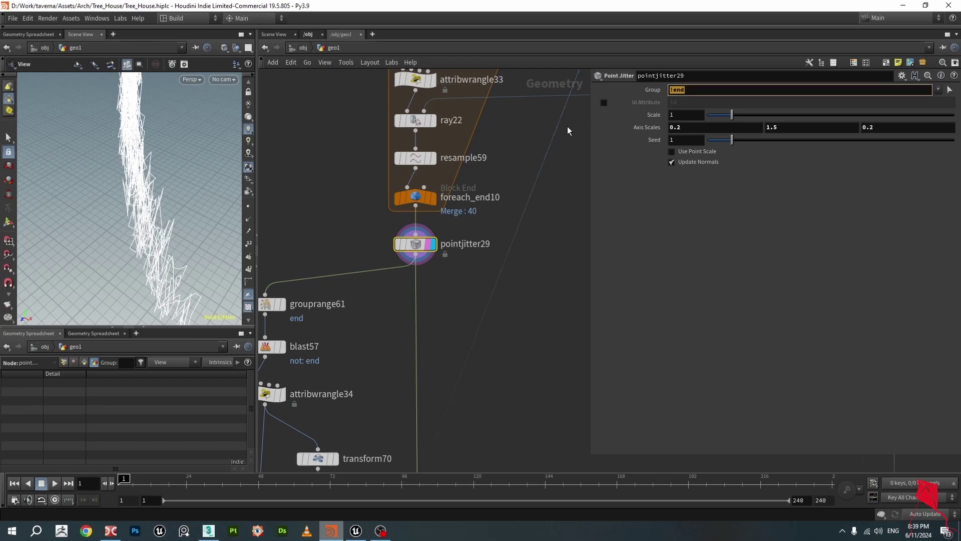
{"action": "middle_click_drag", "start_coordinate": [145, 285], "coordinate": [139, 241]}
{"action": "scroll", "coordinate": [143, 251], "scroll_direction": "up", "scroll_amount": 5}
{"action": "left_click_drag", "start_coordinate": [143, 258], "coordinate": [207, 212]}
{"action": "scroll", "coordinate": [187, 222], "scroll_direction": "down", "scroll_amount": 2}
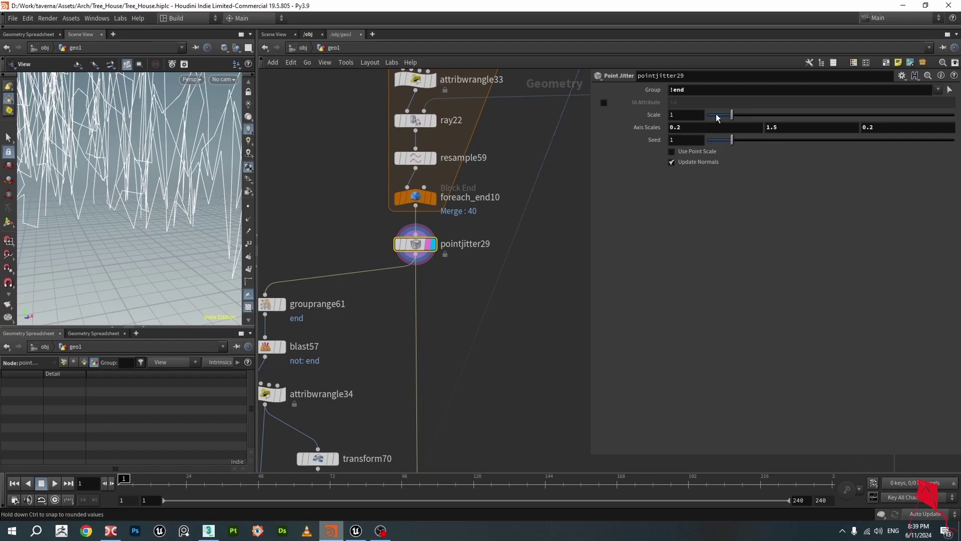
Try a Scale of 1.22 on pointjitter29, and undo the change.
{"action": "mouse_move", "coordinate": [732, 116]}
{"action": "left_mouse_down"}
{"action": "mouse_move", "coordinate": [691, 118]}
{"action": "mouse_move", "coordinate": [746, 117]}
{"action": "mouse_move", "coordinate": [727, 119]}
{"action": "mouse_move", "coordinate": [738, 117]}
{"action": "left_mouse_up"}
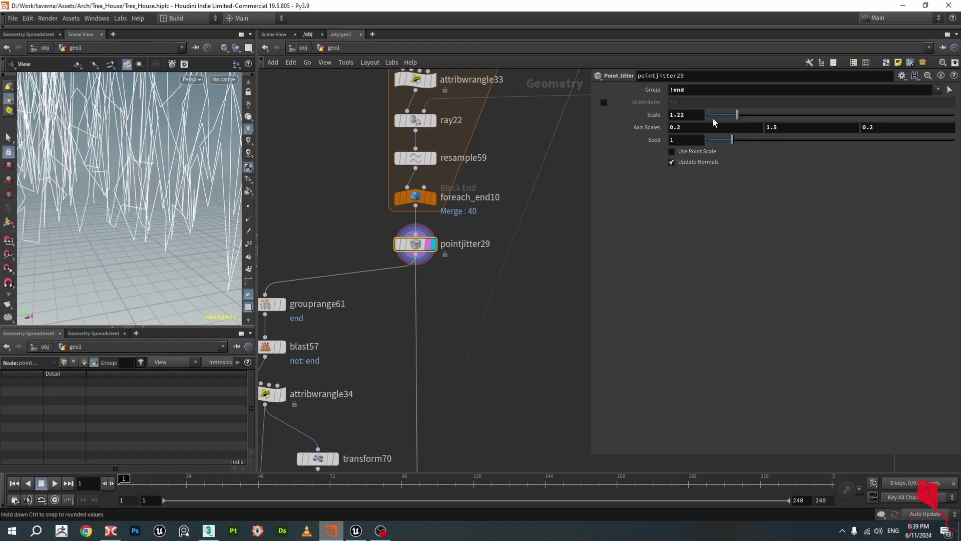
{"action": "key", "text": "ctrl+z"}
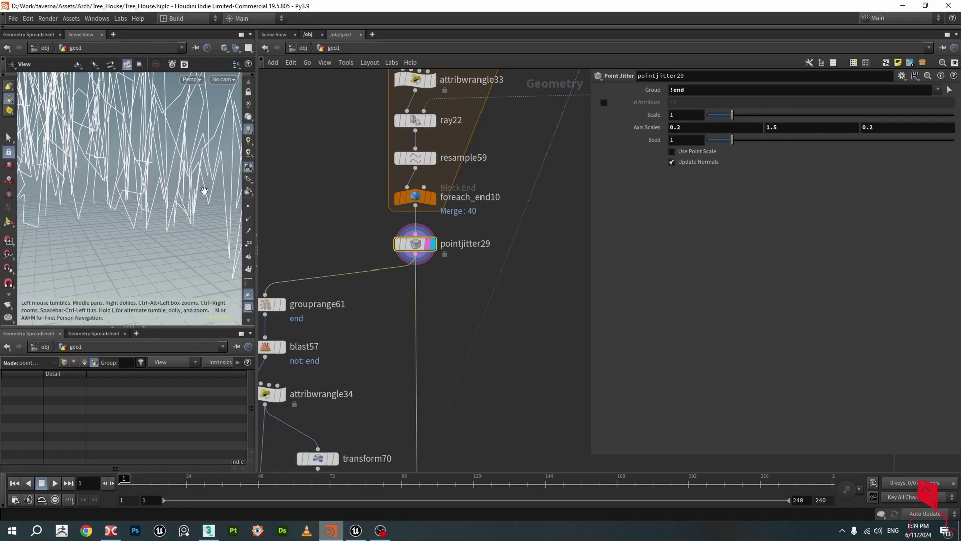
{"action": "left_click_drag", "start_coordinate": [205, 190], "coordinate": [186, 193]}
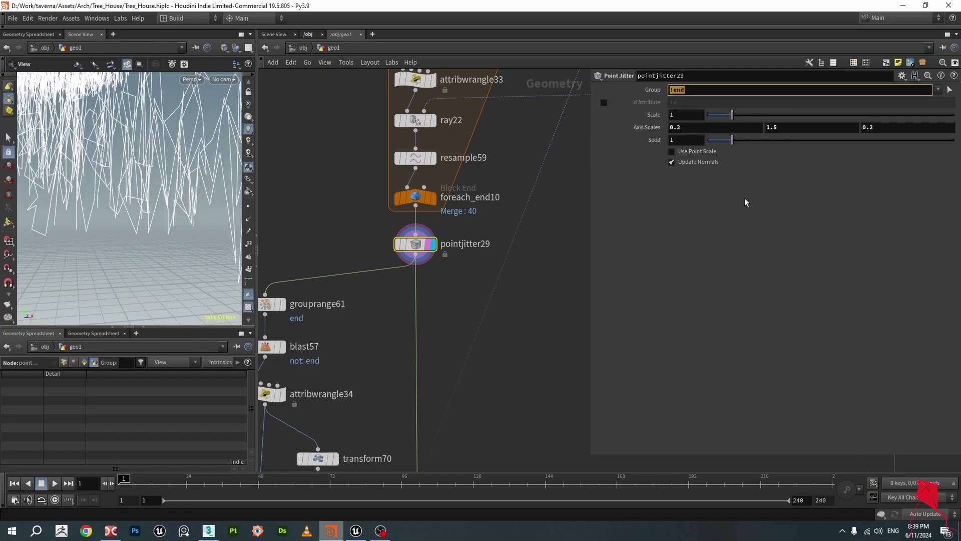
{"action": "left_click_drag", "start_coordinate": [120, 190], "coordinate": [185, 160]}
Display grouprange61 and review how its range settings group the curves' end points.
{"action": "middle_click_drag", "start_coordinate": [330, 237], "coordinate": [457, 181]}
{"action": "scroll", "coordinate": [457, 180], "scroll_direction": "down", "scroll_amount": 2}
{"action": "scroll", "coordinate": [433, 250], "scroll_direction": "up", "scroll_amount": 4}
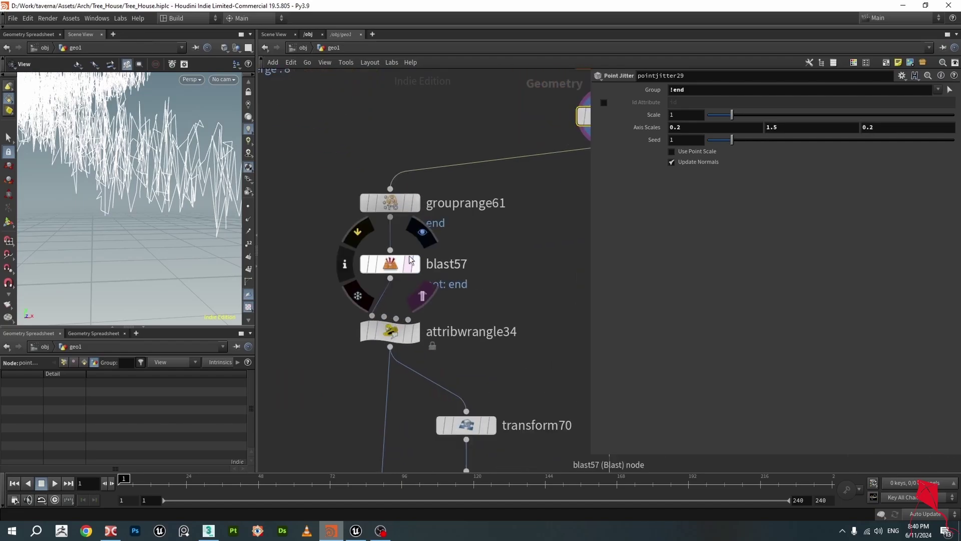
{"action": "left_click", "coordinate": [415, 203]}
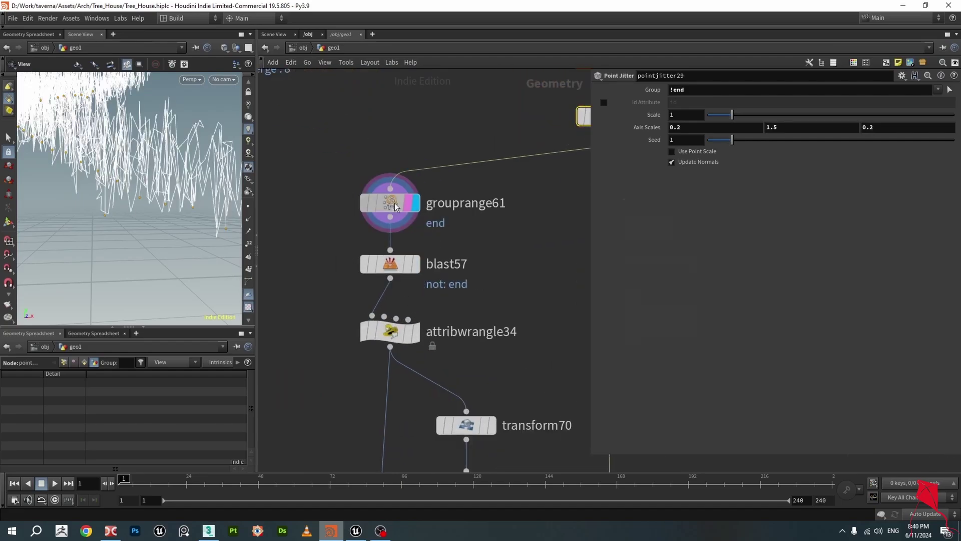
{"action": "left_click", "coordinate": [394, 203]}
{"action": "middle_click_drag", "start_coordinate": [391, 144], "coordinate": [331, 193]}
{"action": "scroll", "coordinate": [332, 193], "scroll_direction": "down", "scroll_amount": 2}
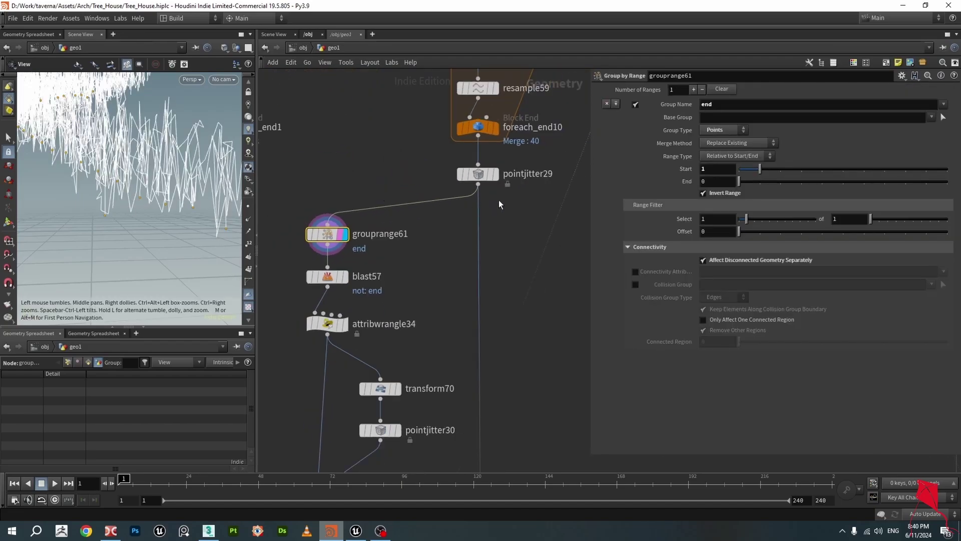
{"action": "middle_click_drag", "start_coordinate": [499, 200], "coordinate": [478, 257]}
{"action": "scroll", "coordinate": [470, 167], "scroll_direction": "up", "scroll_amount": 1}
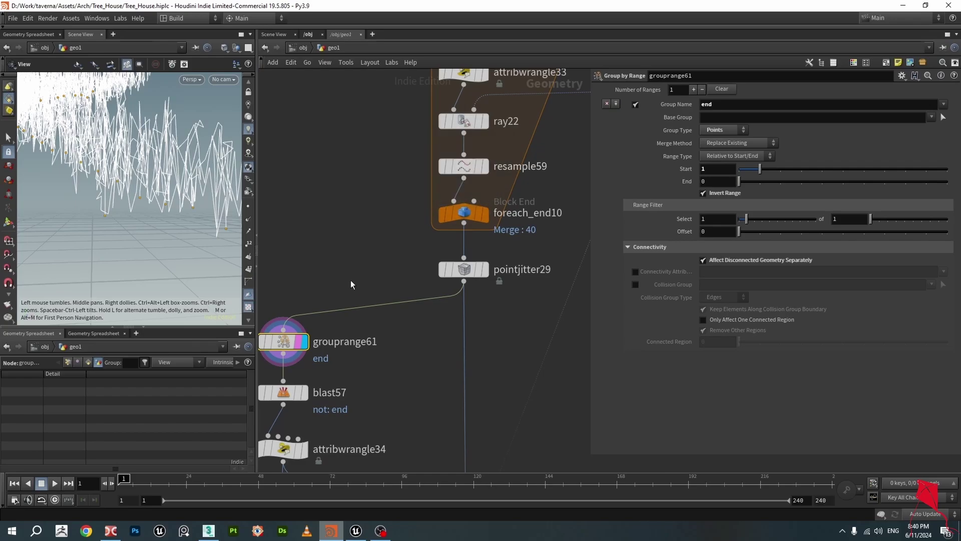
{"action": "middle_click_drag", "start_coordinate": [351, 280], "coordinate": [406, 237]}
{"action": "scroll", "coordinate": [381, 270], "scroll_direction": "up", "scroll_amount": 1}
{"action": "left_click_drag", "start_coordinate": [148, 200], "coordinate": [158, 240]}
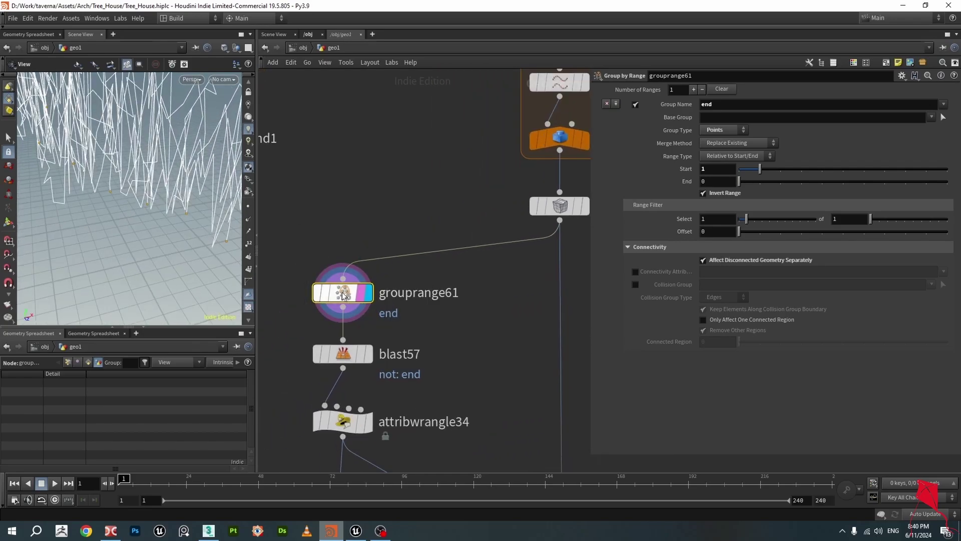
Compare the end point group in the node information of ray22 and resample59.
{"action": "middle_click_drag", "start_coordinate": [446, 229], "coordinate": [362, 281]}
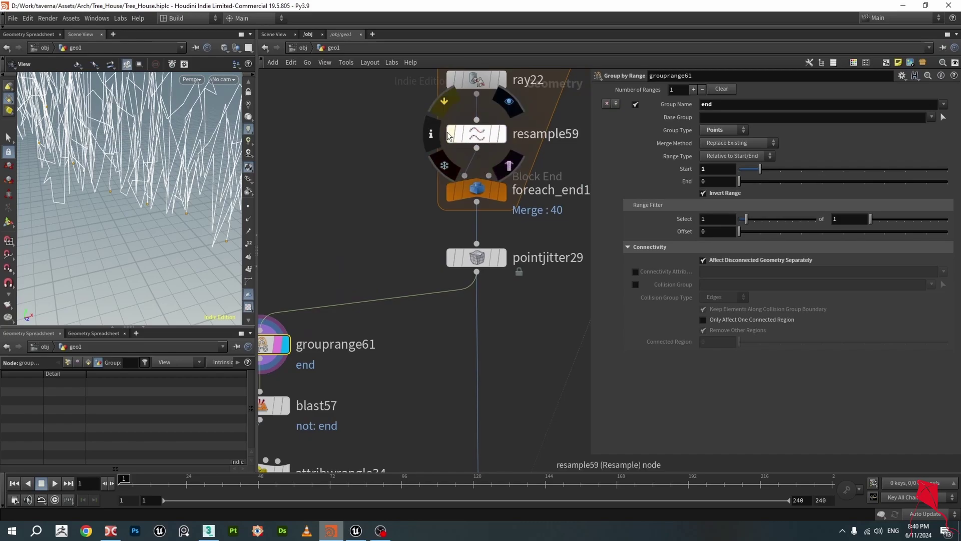
{"action": "left_click_drag", "start_coordinate": [162, 253], "coordinate": [143, 211]}
{"action": "middle_click", "coordinate": [481, 81]}
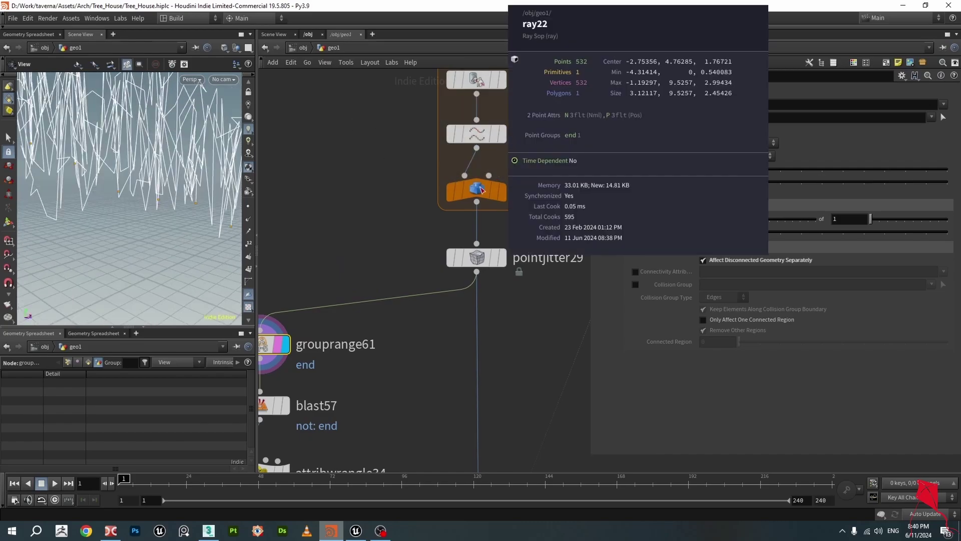
{"action": "middle_click", "coordinate": [464, 133]}
{"action": "middle_click_drag", "start_coordinate": [404, 138], "coordinate": [344, 239]}
{"action": "middle_click", "coordinate": [418, 184]}
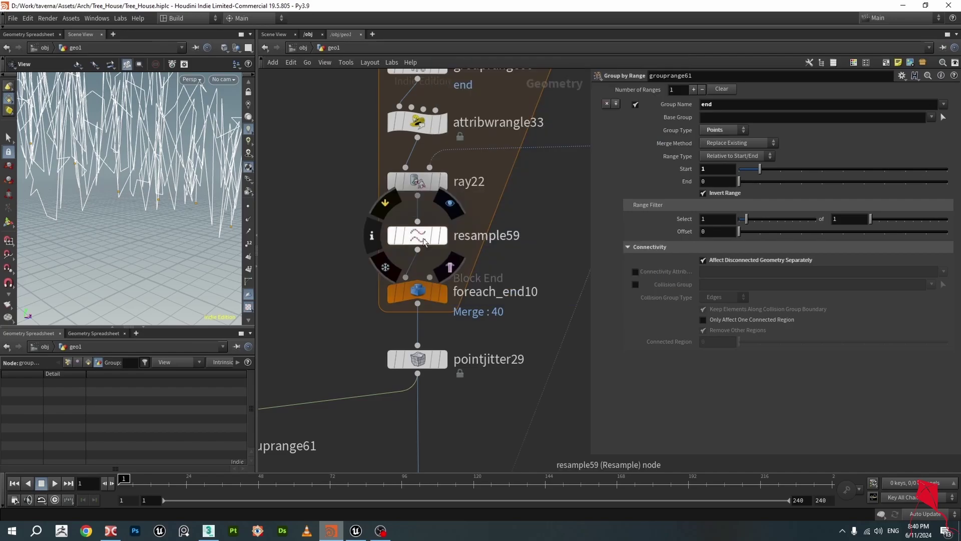
{"action": "middle_click", "coordinate": [424, 239]}
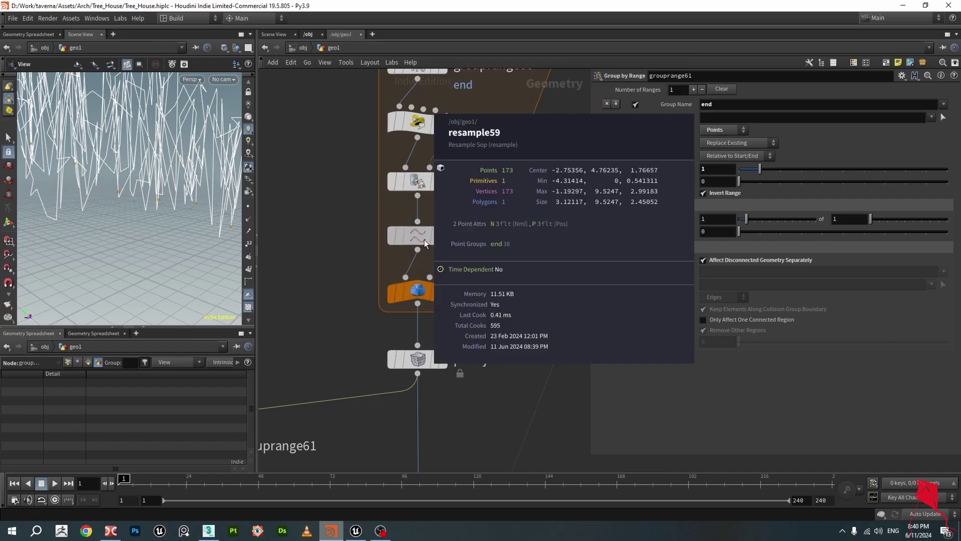
Review grouprange61's Replace Existing merge method and inspect the grouped points at the curves' lower ends.
{"action": "scroll", "coordinate": [424, 241], "scroll_direction": "down", "scroll_amount": 1}
{"action": "middle_click_drag", "start_coordinate": [280, 413], "coordinate": [408, 261]}
{"action": "scroll", "coordinate": [395, 263], "scroll_direction": "up", "scroll_amount": 3}
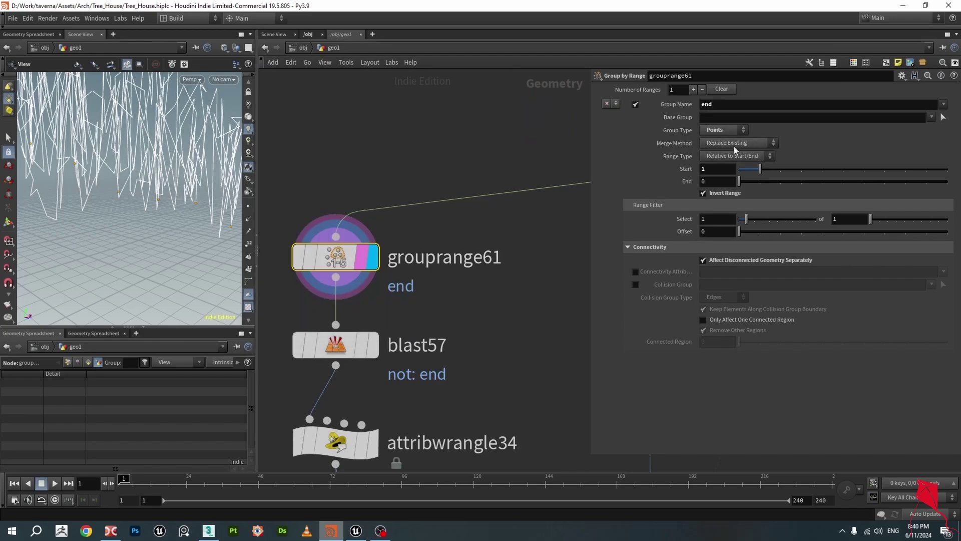
{"action": "left_click_drag", "start_coordinate": [175, 226], "coordinate": [202, 213]}
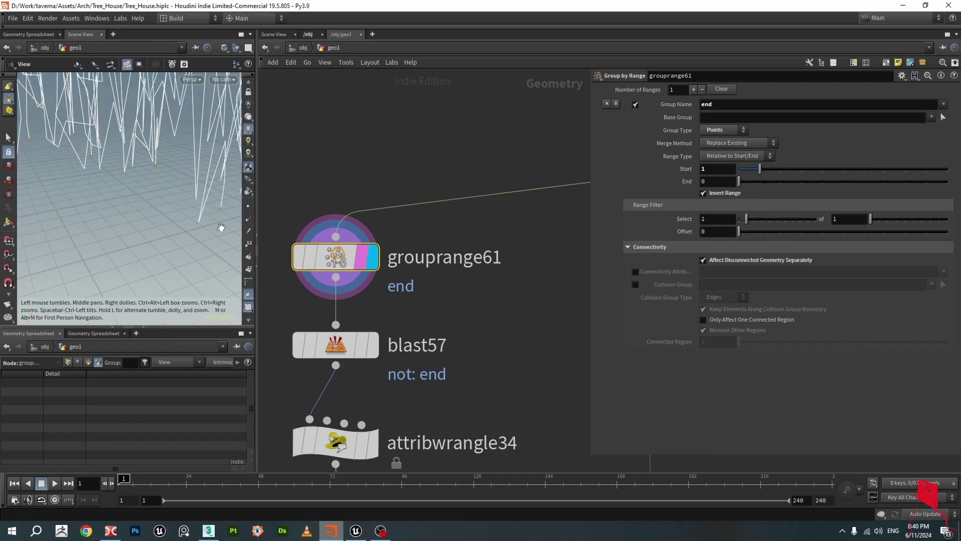
{"action": "left_click_drag", "start_coordinate": [221, 227], "coordinate": [155, 232], "text": "alt"}
{"action": "right_click_drag", "start_coordinate": [163, 223], "coordinate": [124, 206], "text": "alt"}
{"action": "left_click_drag", "start_coordinate": [125, 206], "coordinate": [115, 208], "text": "alt"}
{"action": "right_click_drag", "start_coordinate": [115, 208], "coordinate": [148, 213], "text": "alt"}
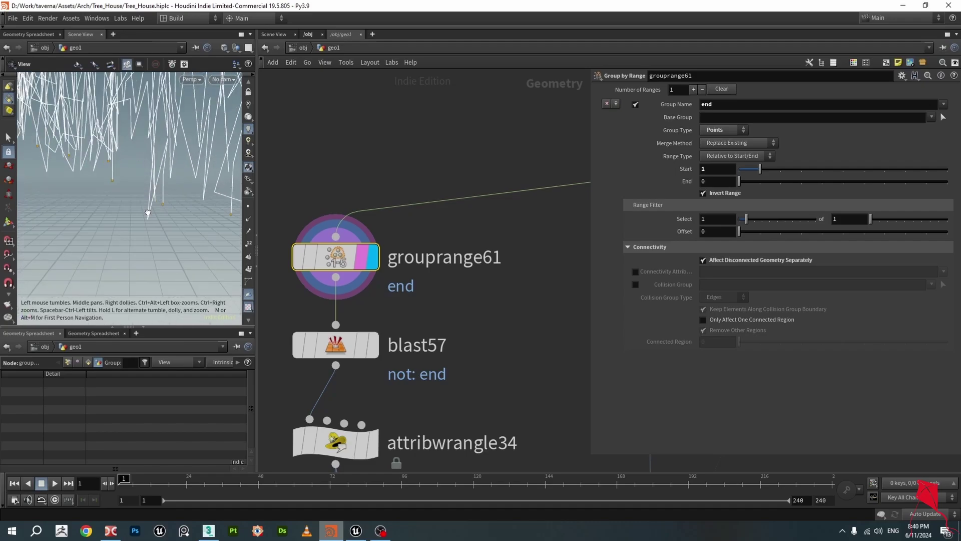
Display blast57 and inspect the curve end points it keeps by deleting everything outside the end group.
{"action": "scroll", "coordinate": [423, 250], "scroll_direction": "down", "scroll_amount": 4}
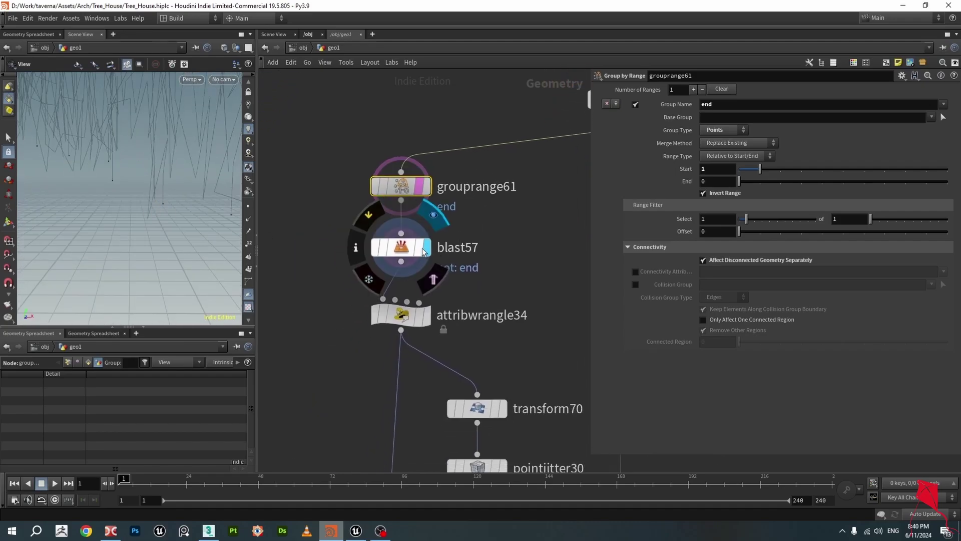
{"action": "left_click", "coordinate": [422, 250]}
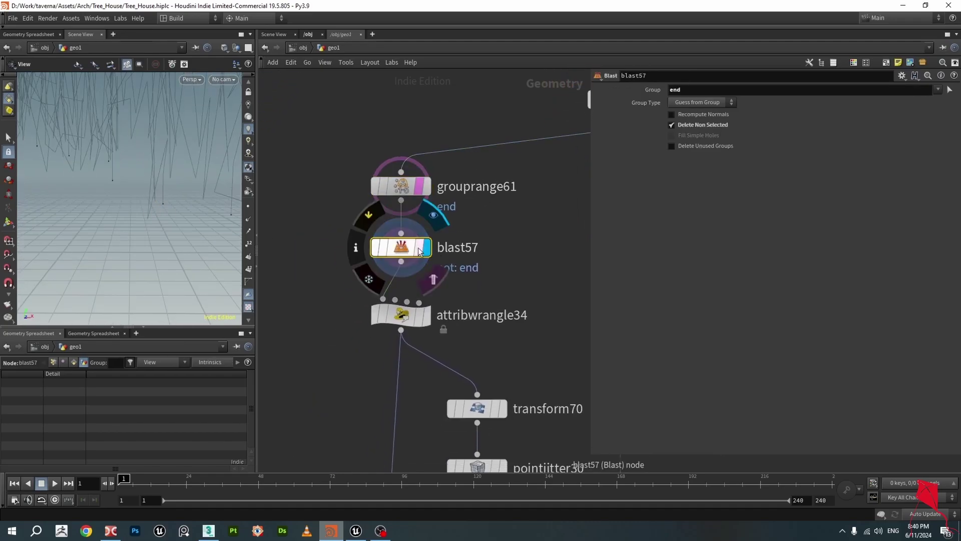
{"action": "left_click", "coordinate": [420, 248]}
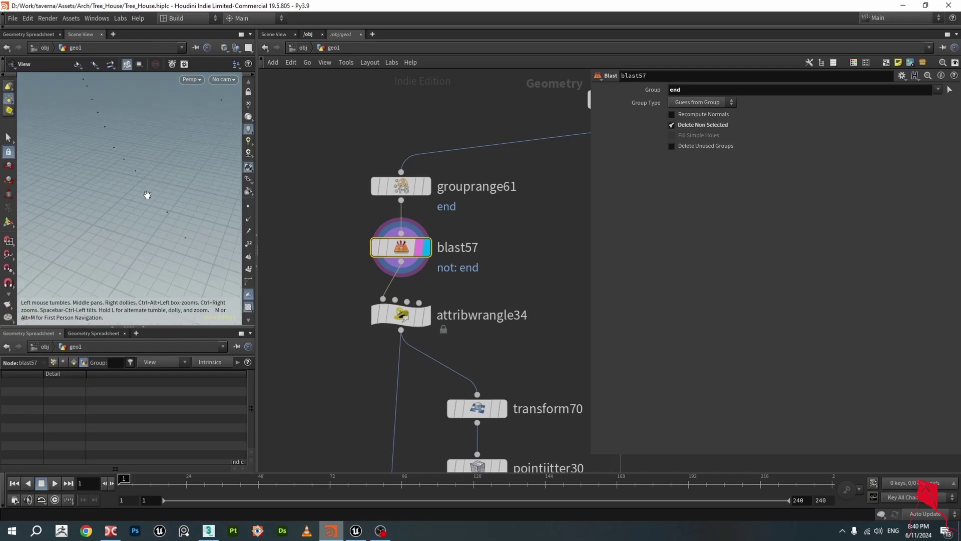
{"action": "left_click_drag", "start_coordinate": [147, 194], "coordinate": [204, 180]}
{"action": "left_click_drag", "start_coordinate": [146, 201], "coordinate": [160, 205]}
{"action": "left_click_drag", "start_coordinate": [158, 167], "coordinate": [157, 203]}
Display attribwrangle34 with point normals shown and review the code line that sets v@N to {0, -1, 0}.
{"action": "left_click", "coordinate": [403, 313]}
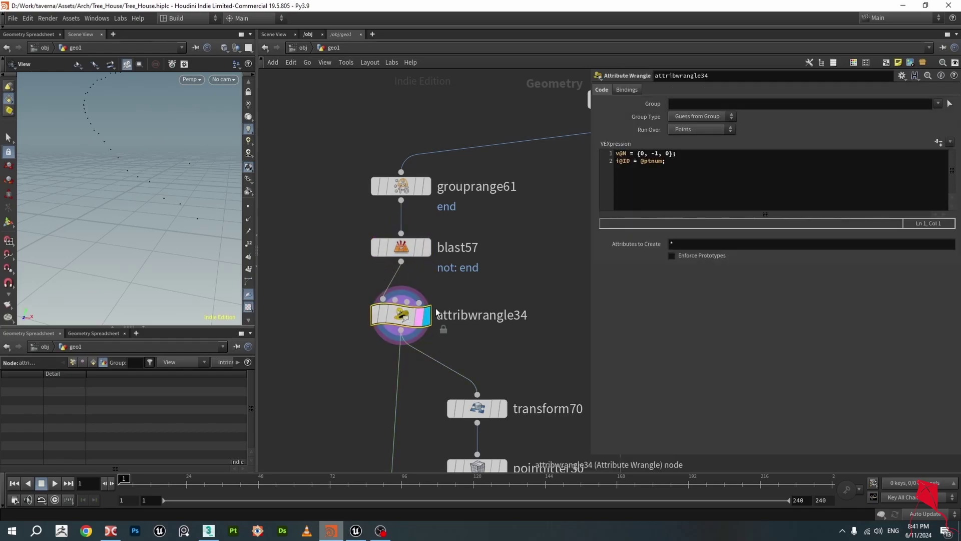
{"action": "left_click", "coordinate": [250, 219]}
{"action": "mouse_move", "coordinate": [178, 204]}
{"action": "left_mouse_down"}
{"action": "mouse_move", "coordinate": [196, 214]}
{"action": "mouse_move", "coordinate": [190, 183]}
{"action": "mouse_move", "coordinate": [198, 193]}
{"action": "mouse_move", "coordinate": [180, 200]}
{"action": "left_mouse_up"}
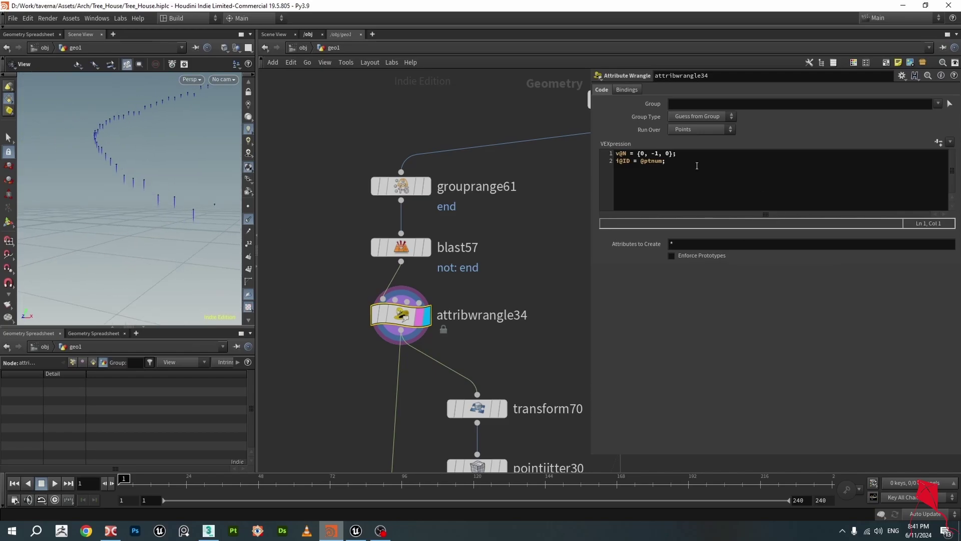
{"action": "left_click_drag", "start_coordinate": [677, 153], "coordinate": [586, 153]}
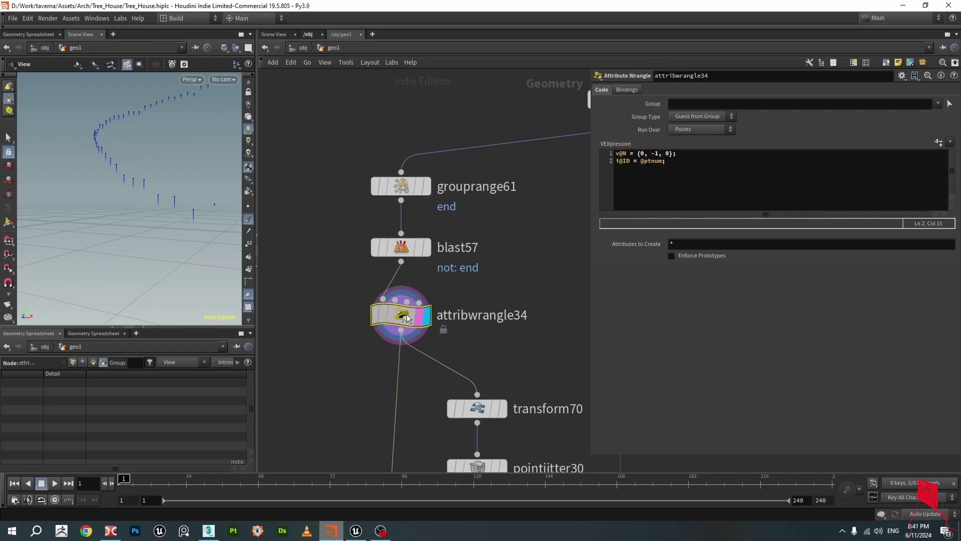
{"action": "key", "text": "ctrl+s"}
{"action": "left_click", "coordinate": [72, 362]}
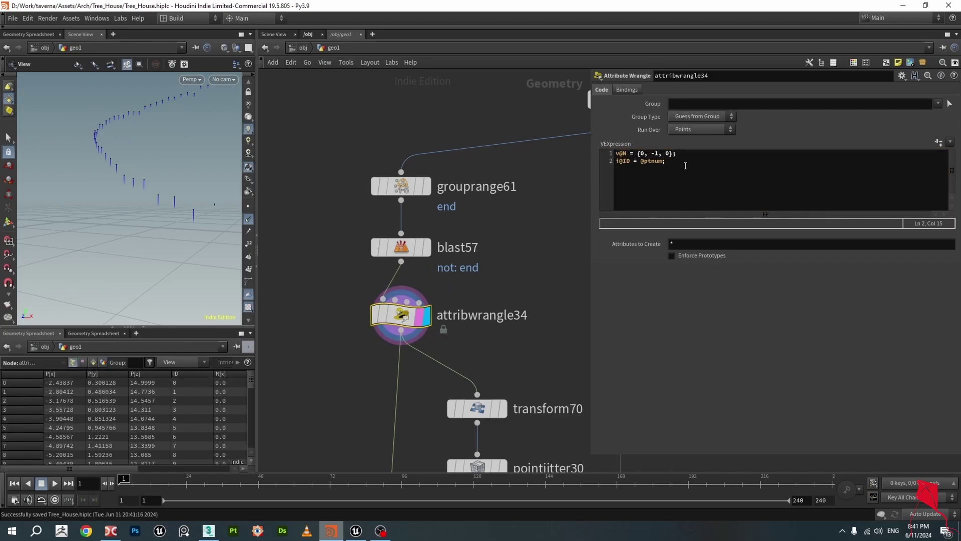
{"action": "left_click_drag", "start_coordinate": [685, 166], "coordinate": [639, 168]}
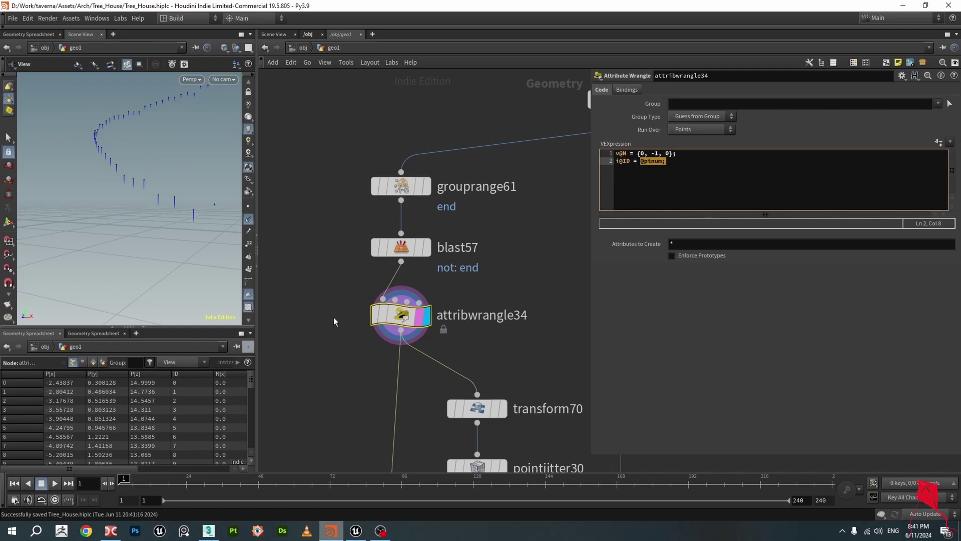
{"action": "middle_click_drag", "start_coordinate": [333, 317], "coordinate": [329, 205]}
{"action": "left_click_drag", "start_coordinate": [186, 200], "coordinate": [174, 210]}
{"action": "left_click", "coordinate": [355, 529]}
{"action": "right_click_drag", "start_coordinate": [320, 296], "coordinate": [295, 423]}
{"action": "left_click", "coordinate": [335, 532]}
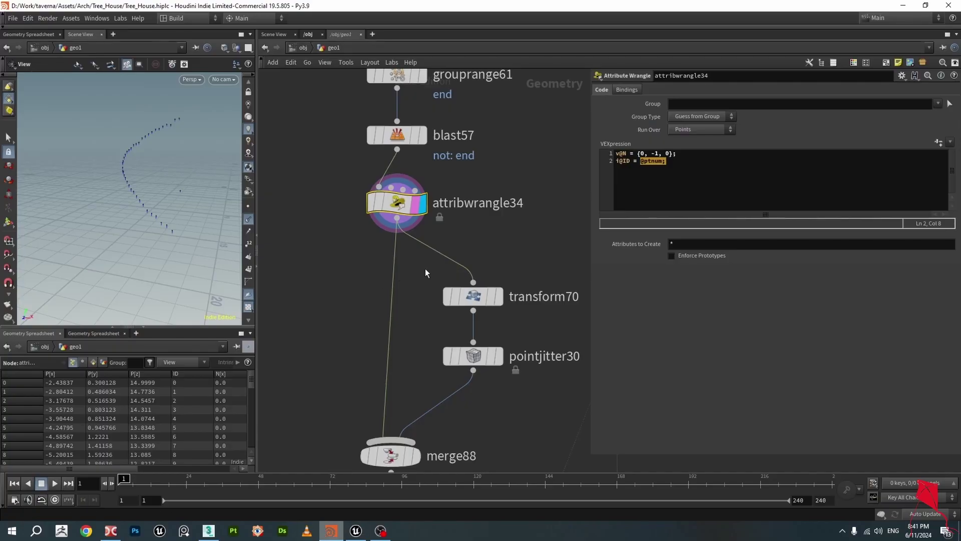
Display transform70 and correct its X Pivot Translate expression to bbox(0,D_XMAX).
{"action": "middle_click_drag", "start_coordinate": [450, 331], "coordinate": [434, 292]}
{"action": "left_click_drag", "start_coordinate": [118, 175], "coordinate": [109, 143]}
{"action": "left_click_drag", "start_coordinate": [173, 207], "coordinate": [200, 218]}
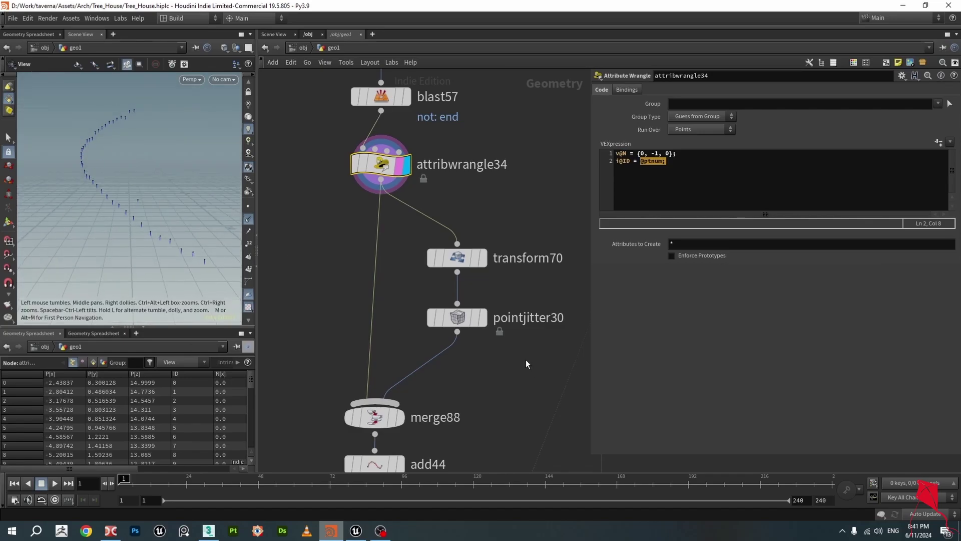
{"action": "left_click", "coordinate": [482, 259]}
{"action": "left_click", "coordinate": [449, 256]}
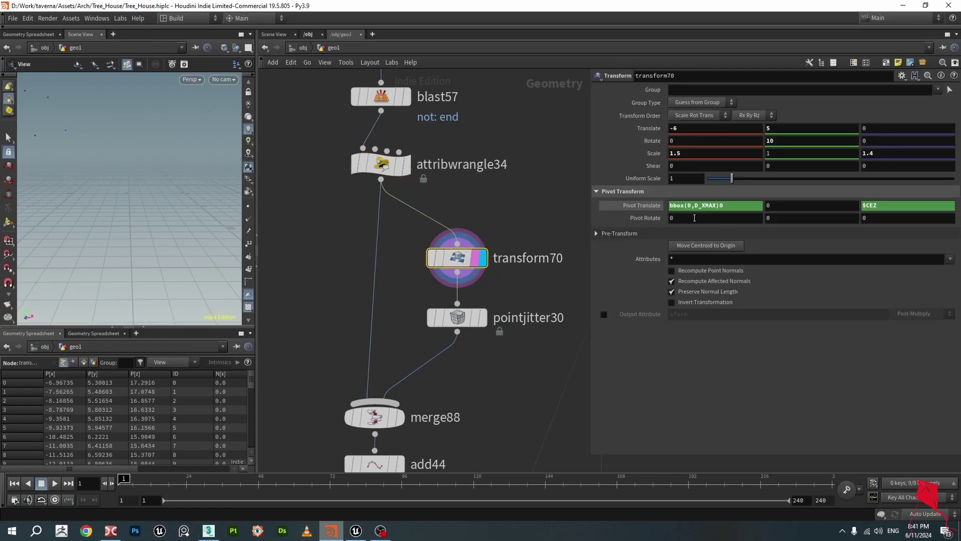
{"action": "left_click", "coordinate": [742, 206]}
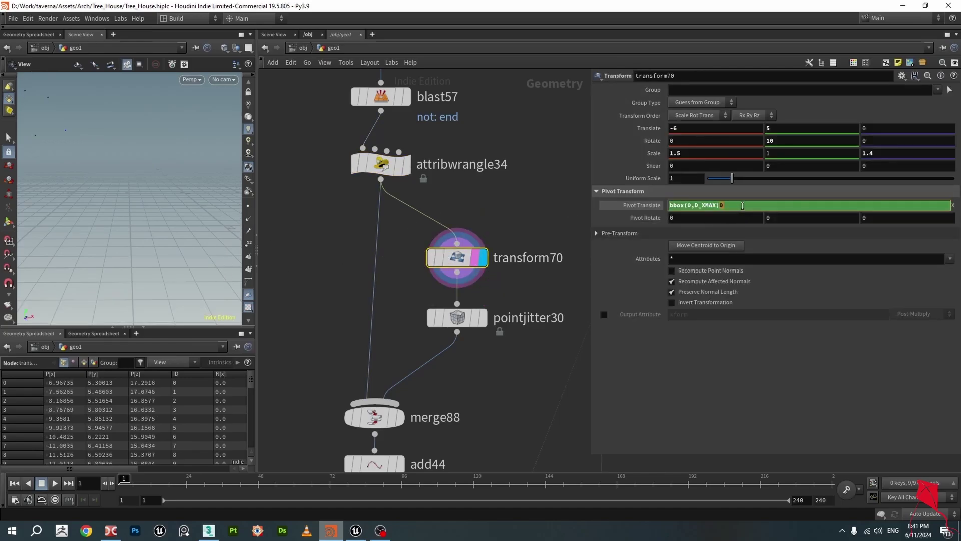
{"action": "key", "text": "Return"}
Show attribwrangle34 as a template to compare its original points with the points moved by transform70.
{"action": "left_click_drag", "start_coordinate": [112, 208], "coordinate": [137, 247]}
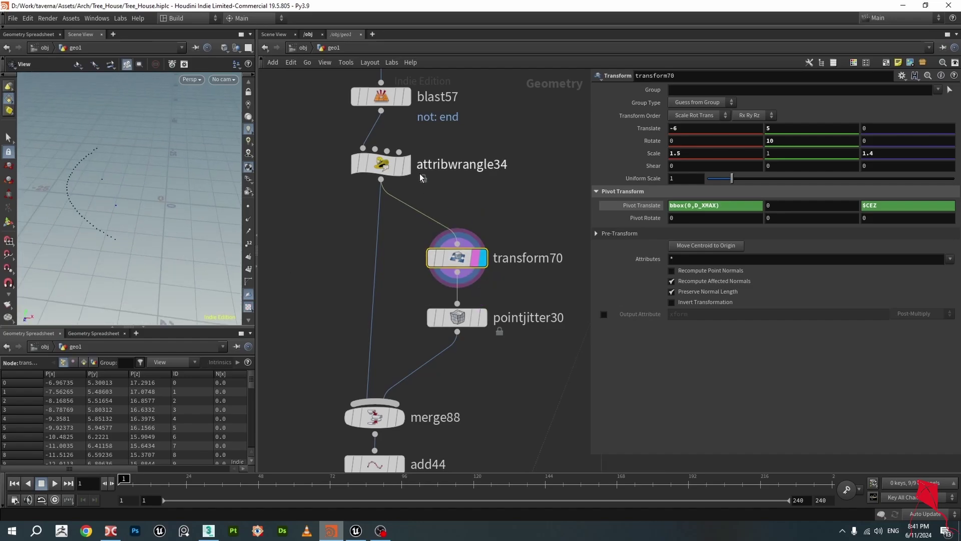
{"action": "left_click", "coordinate": [413, 196]}
{"action": "left_click_drag", "start_coordinate": [184, 211], "coordinate": [178, 144]}
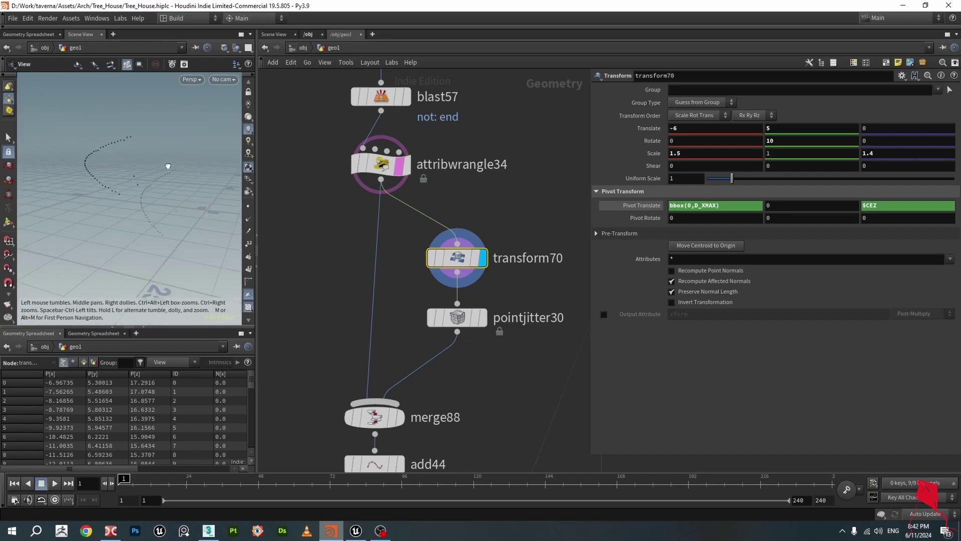
Display pointjitter30 and review how its scale, axis scales and seed scatter the transformed points.
{"action": "left_click", "coordinate": [481, 317]}
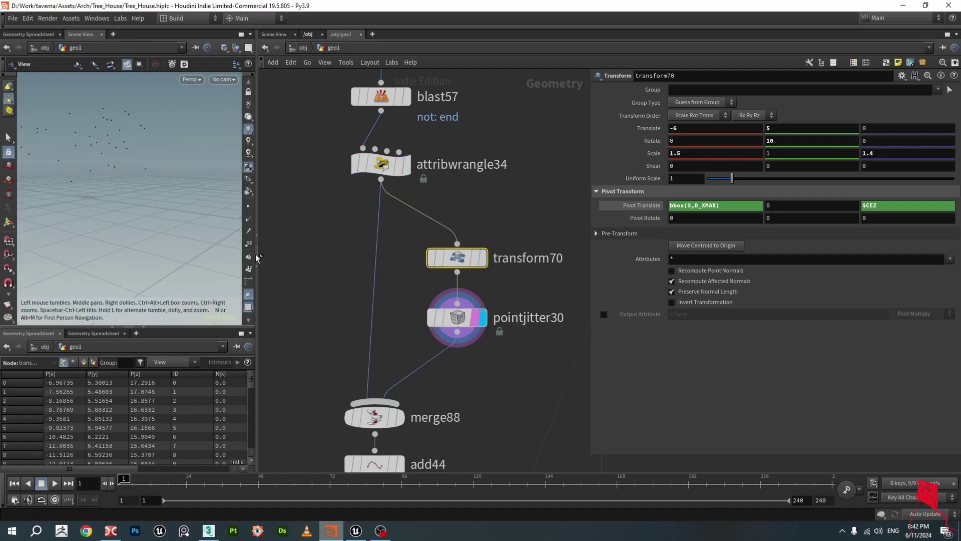
{"action": "left_click", "coordinate": [450, 318]}
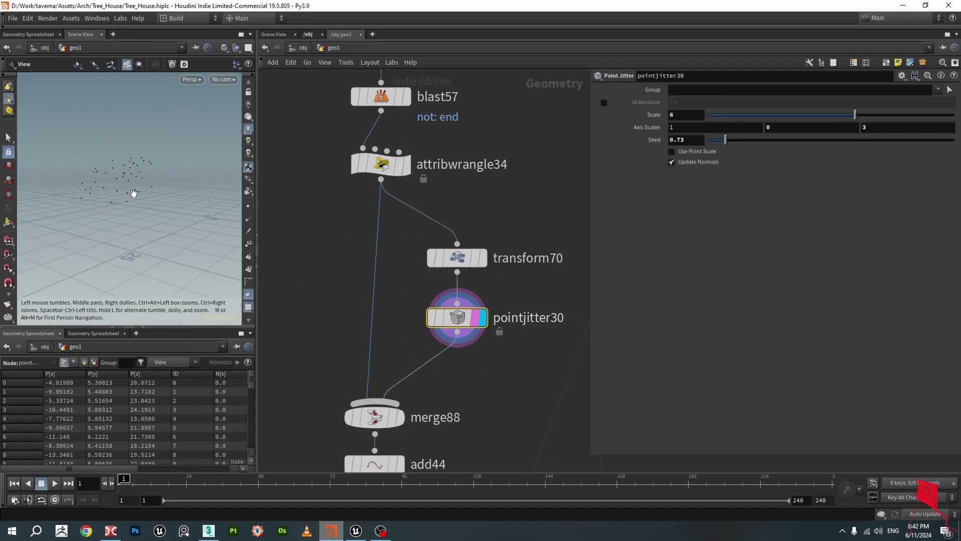
{"action": "left_click_drag", "start_coordinate": [134, 193], "coordinate": [177, 205]}
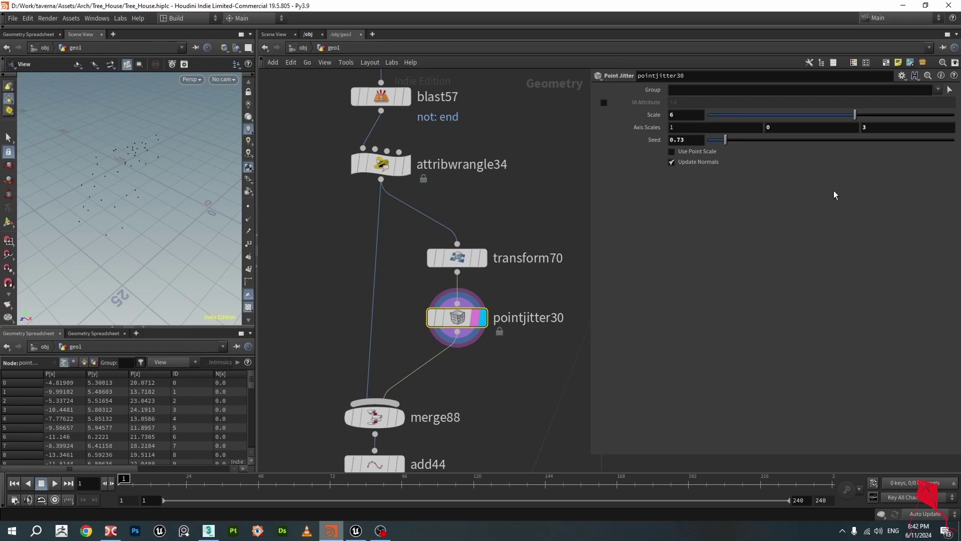
{"action": "left_click_drag", "start_coordinate": [125, 165], "coordinate": [117, 181]}
{"action": "middle_click_drag", "start_coordinate": [279, 272], "coordinate": [313, 228]}
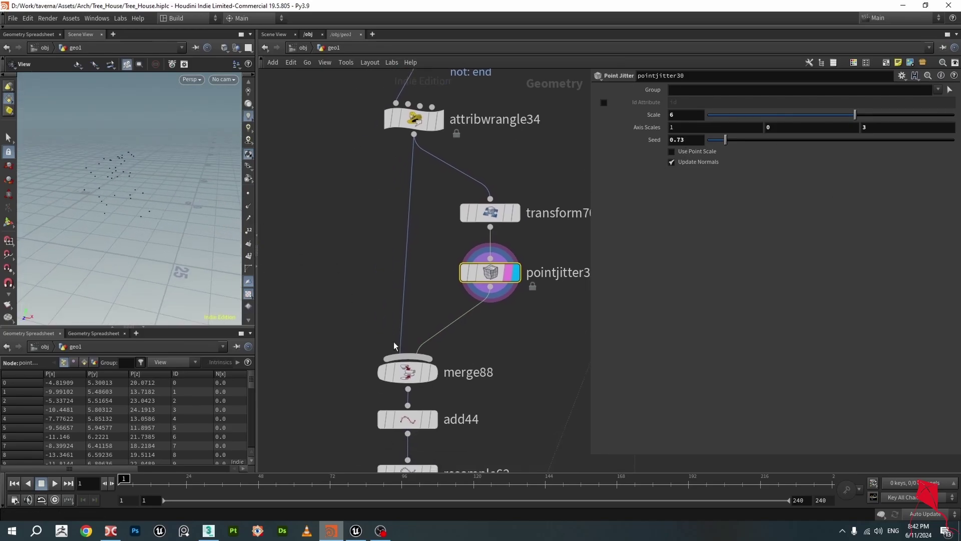
Compare the points of attribwrangle34 and pointjitter30, and display both sets combined in merge88.
{"action": "left_click", "coordinate": [440, 124]}
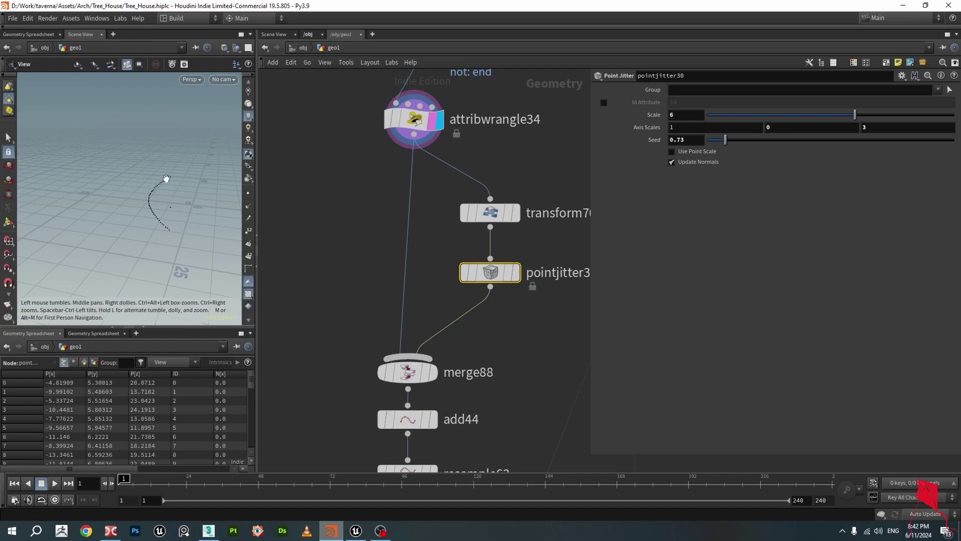
{"action": "left_click_drag", "start_coordinate": [145, 204], "coordinate": [191, 215]}
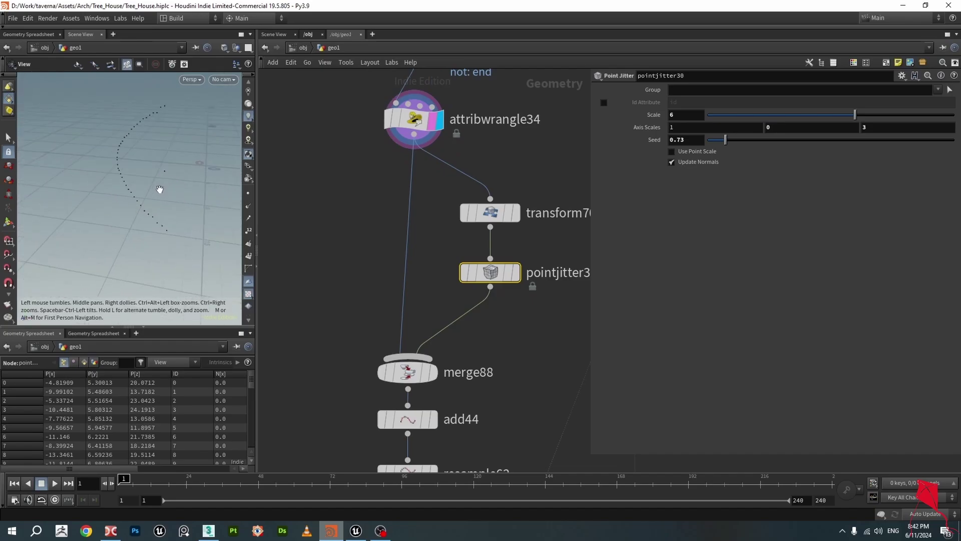
{"action": "left_click", "coordinate": [513, 282]}
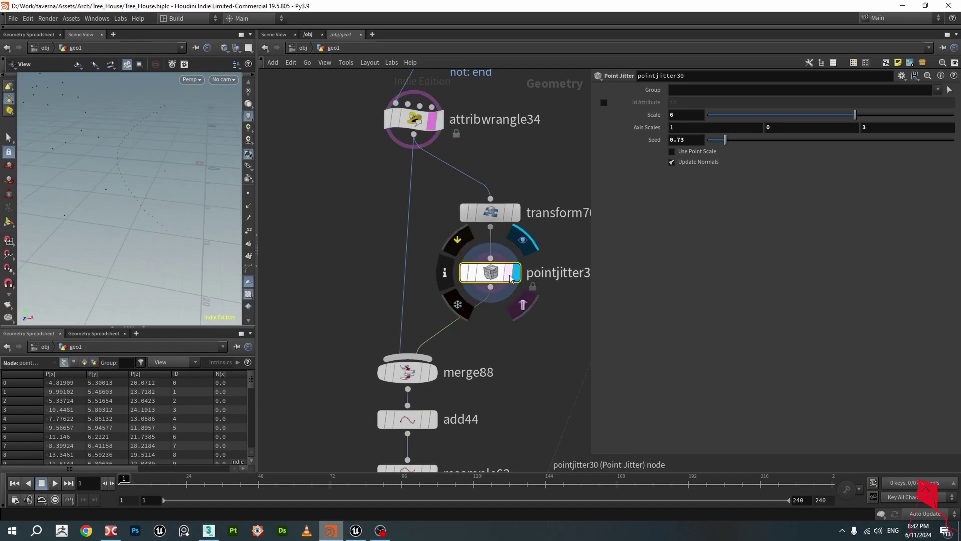
{"action": "left_click", "coordinate": [435, 382]}
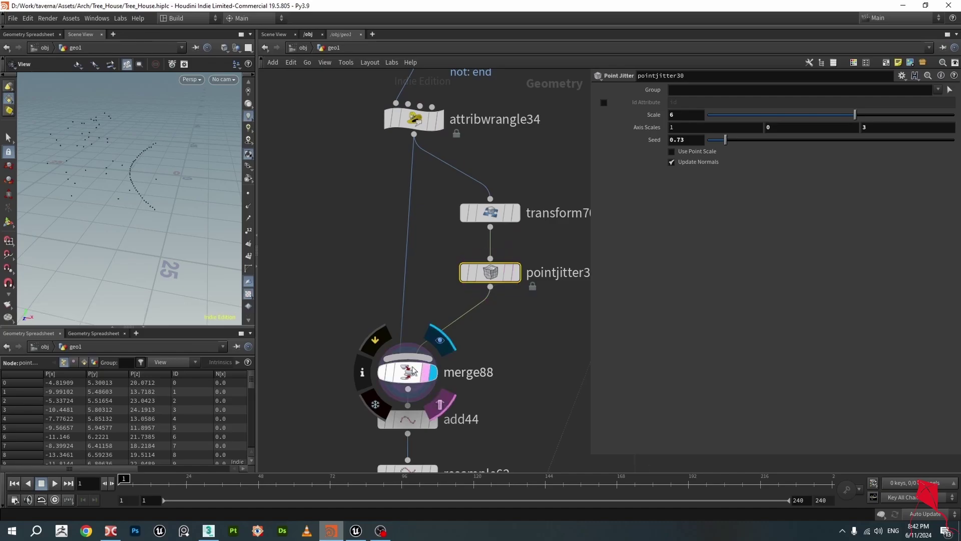
{"action": "left_click_drag", "start_coordinate": [75, 178], "coordinate": [122, 185]}
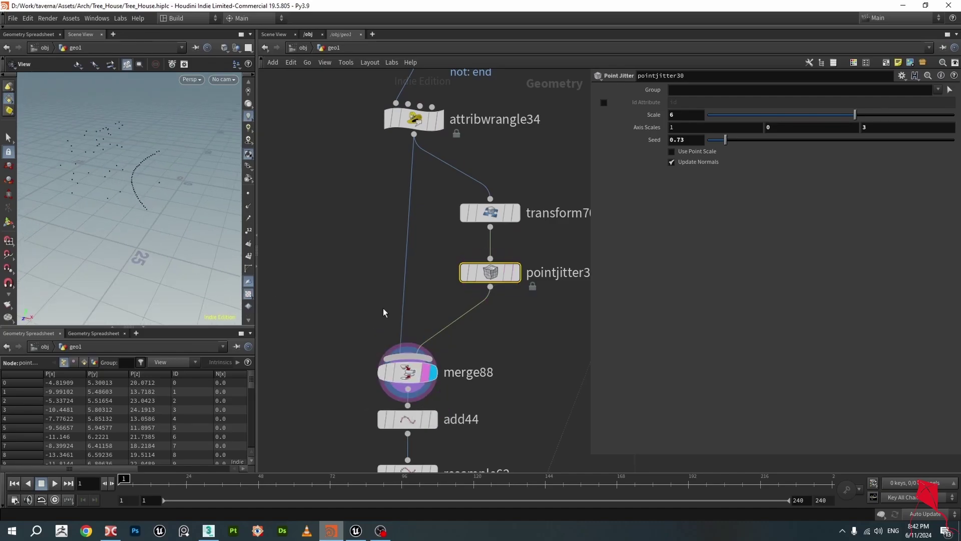
Review the direct attribwrangle34 branch and the transform70 and pointjitter30 branch that feed merge88.
{"action": "middle_click_drag", "start_coordinate": [387, 314], "coordinate": [374, 256]}
{"action": "left_click", "coordinate": [410, 85]}
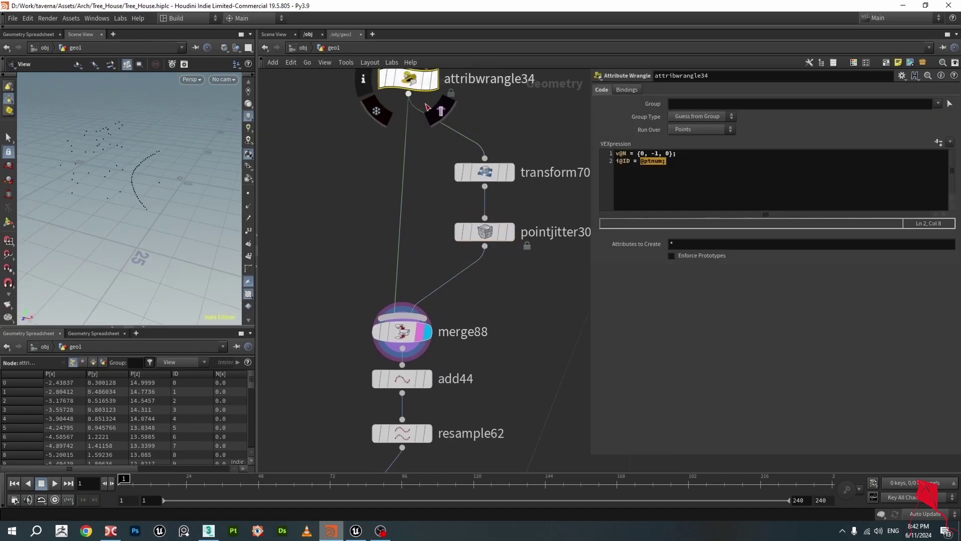
{"action": "left_click_drag", "start_coordinate": [453, 192], "coordinate": [508, 254]}
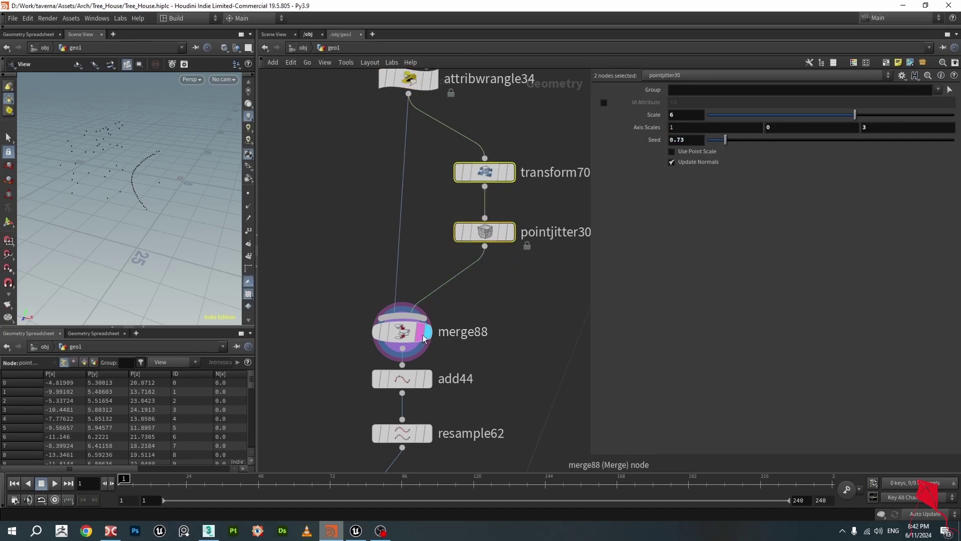
{"action": "left_click", "coordinate": [402, 332]}
{"action": "left_click_drag", "start_coordinate": [115, 220], "coordinate": [152, 233]}
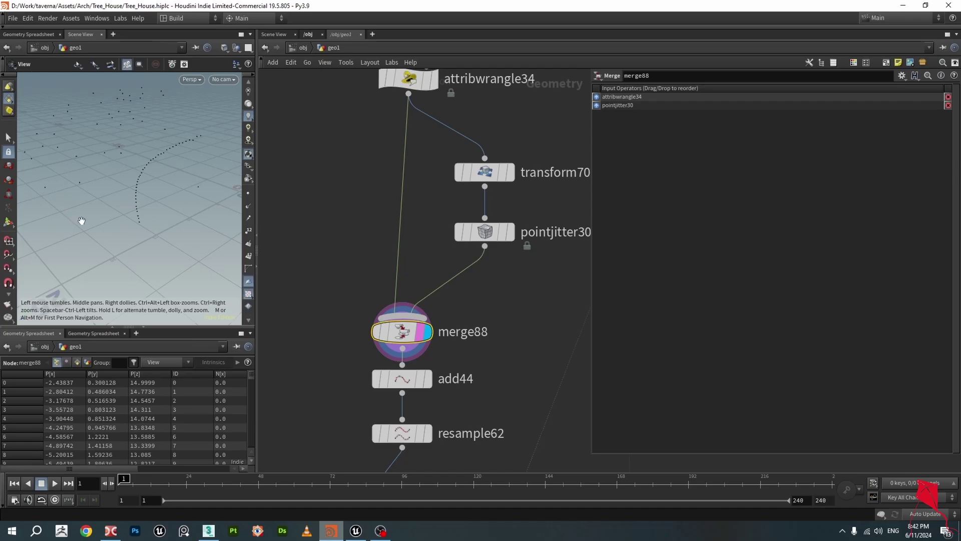
Display add44 and review how it connects the merged points into lines by the ID attribute.
{"action": "left_click", "coordinate": [408, 379]}
{"action": "left_click", "coordinate": [425, 381]}
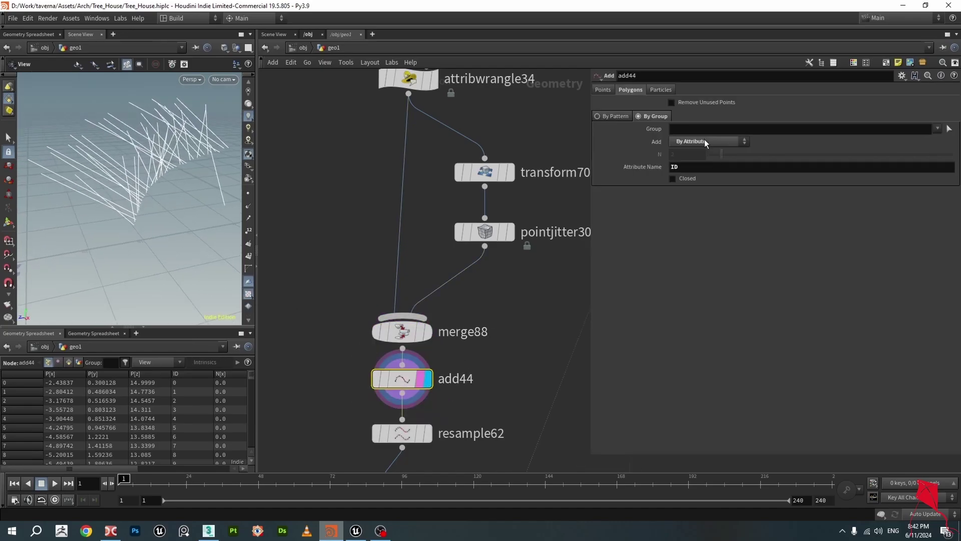
{"action": "left_click", "coordinate": [695, 167]}
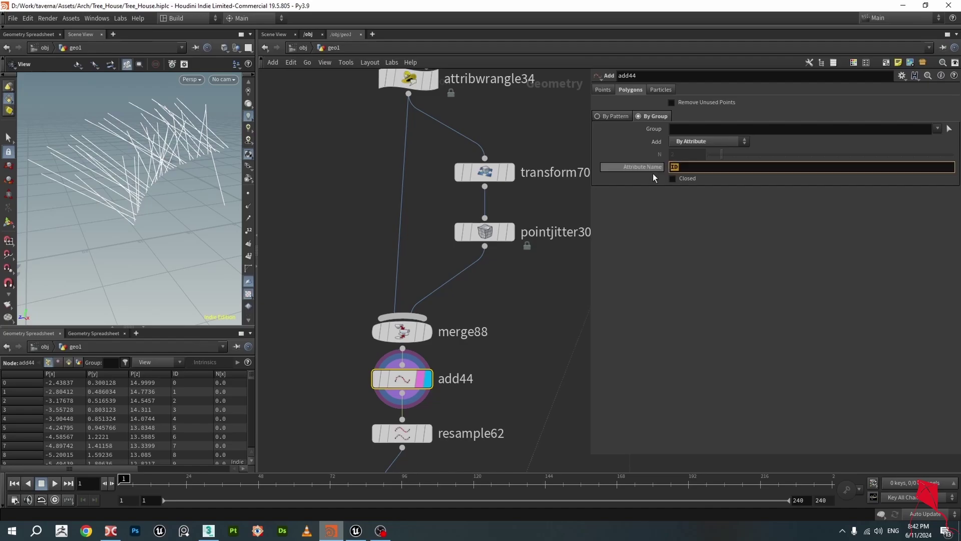
{"action": "left_click_drag", "start_coordinate": [145, 235], "coordinate": [170, 220]}
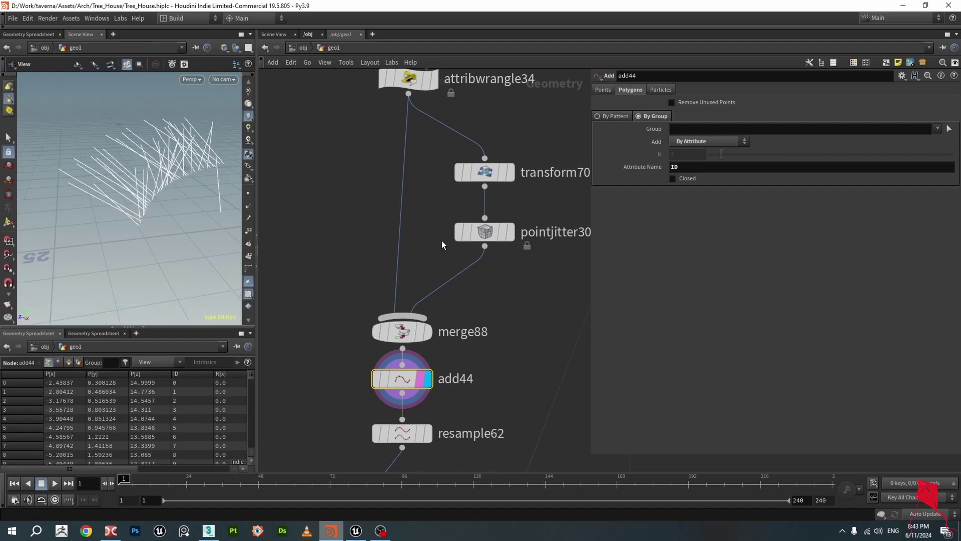
Try a Scale of 5.81 and a different Seed on pointjitter30, and undo both changes.
{"action": "left_click", "coordinate": [474, 236]}
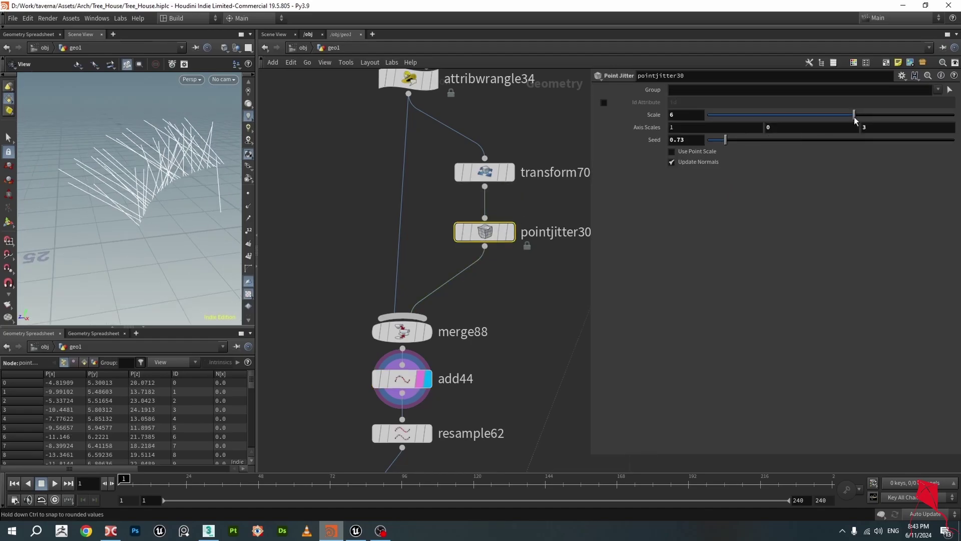
{"action": "mouse_move", "coordinate": [855, 120]}
{"action": "left_mouse_down"}
{"action": "mouse_move", "coordinate": [788, 120]}
{"action": "mouse_move", "coordinate": [850, 116]}
{"action": "left_mouse_up"}
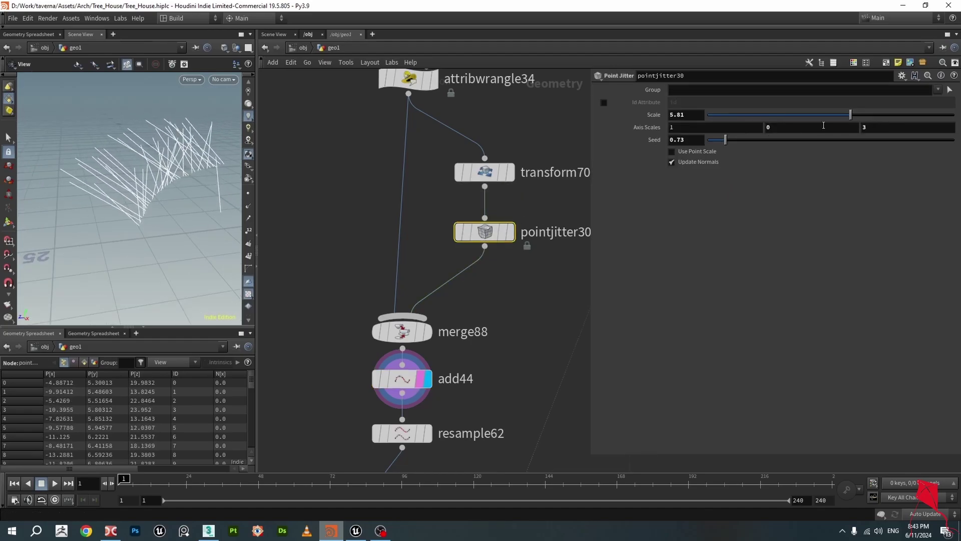
{"action": "left_click_drag", "start_coordinate": [725, 139], "coordinate": [782, 148]}
{"action": "key", "text": "ctrl+z"}
{"action": "key", "text": "ctrl+z"}
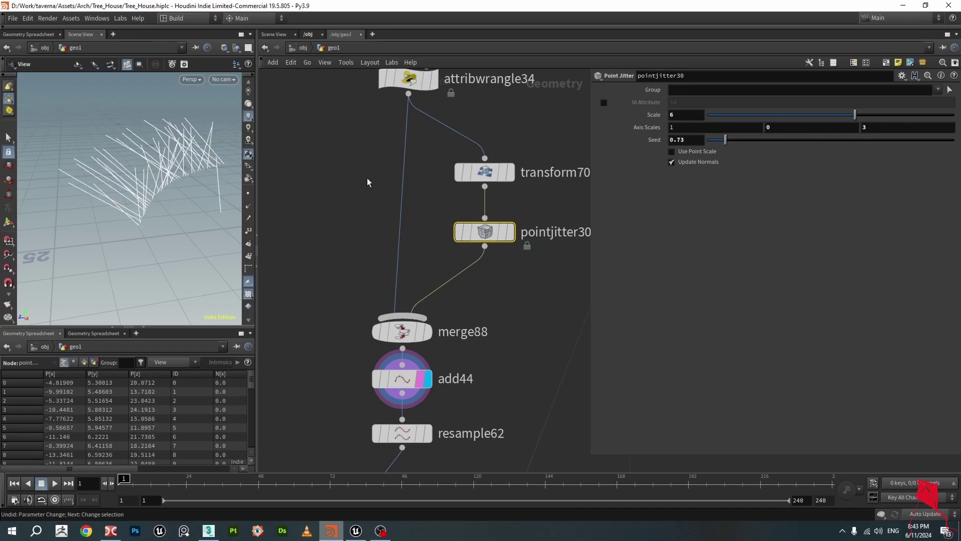
Turn on point markers in the viewport and inspect the end points of add44's lines.
{"action": "middle_click_drag", "start_coordinate": [473, 382], "coordinate": [512, 239]}
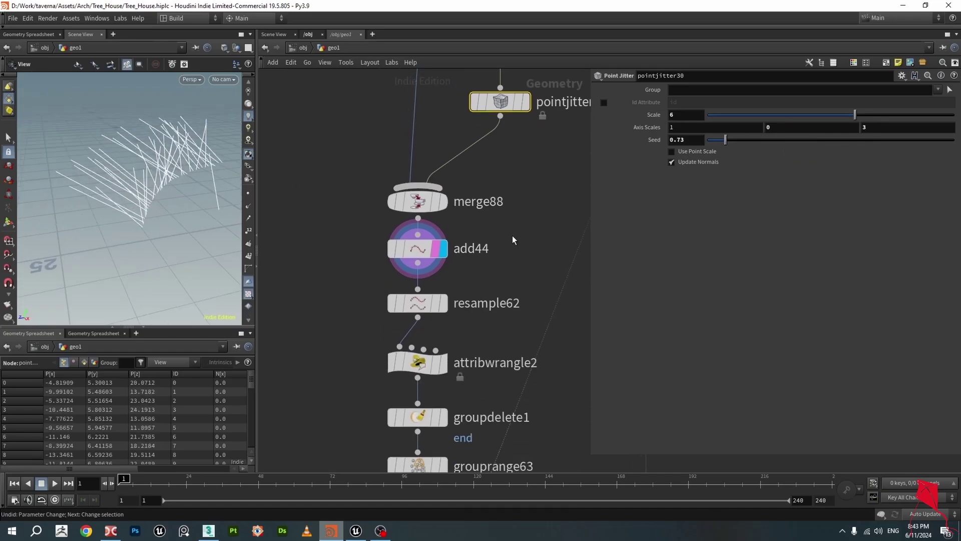
{"action": "right_click_drag", "start_coordinate": [127, 189], "coordinate": [223, 219]}
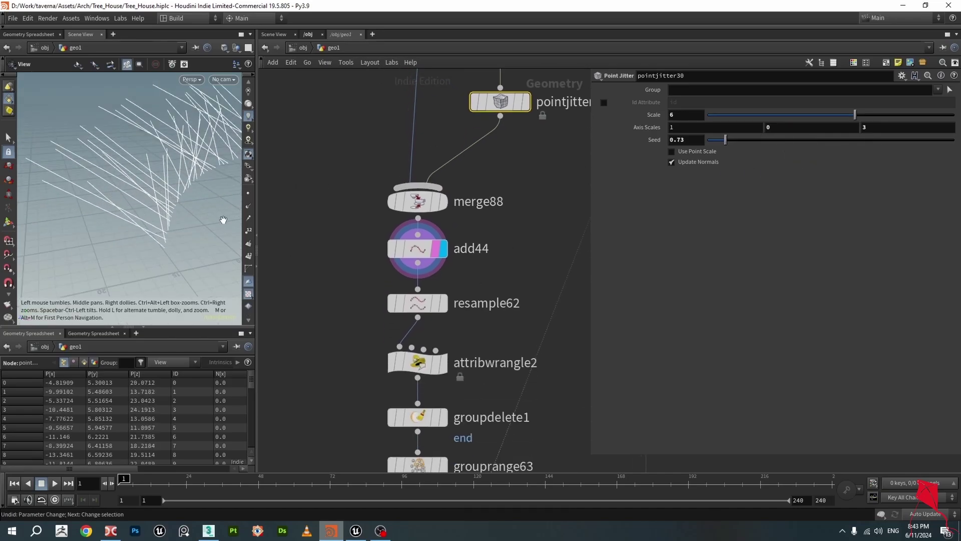
{"action": "left_click", "coordinate": [252, 195]}
{"action": "left_click_drag", "start_coordinate": [200, 200], "coordinate": [175, 172]}
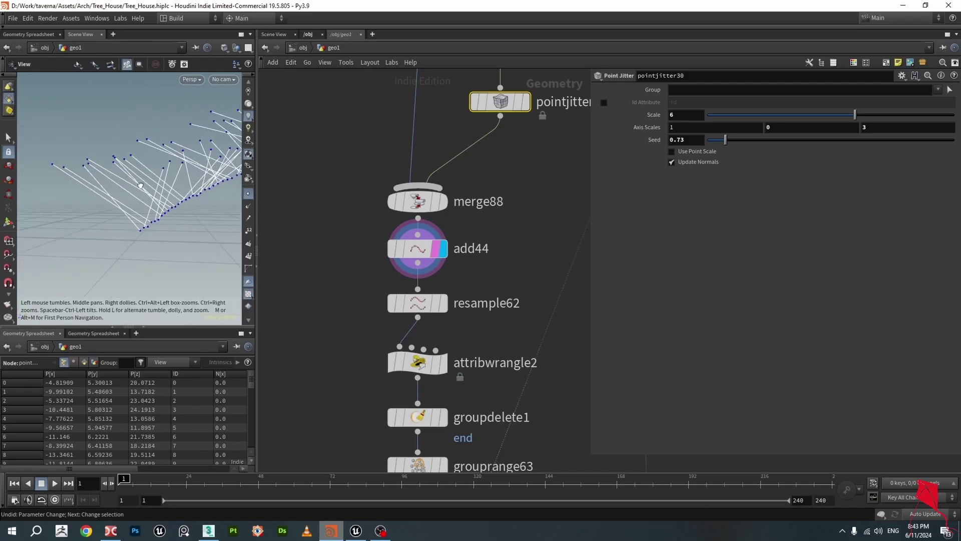
Display resample62 and review its settings and the evenly spaced points along the lines.
{"action": "left_click", "coordinate": [443, 303]}
{"action": "scroll", "coordinate": [128, 213], "scroll_direction": "up", "scroll_amount": 5}
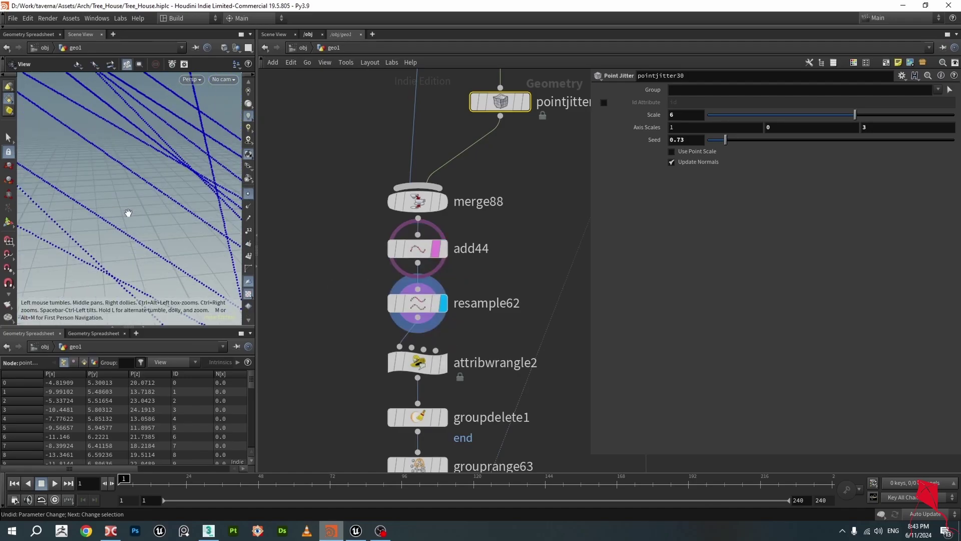
{"action": "scroll", "coordinate": [128, 213], "scroll_direction": "down", "scroll_amount": 3}
{"action": "left_click", "coordinate": [418, 306]}
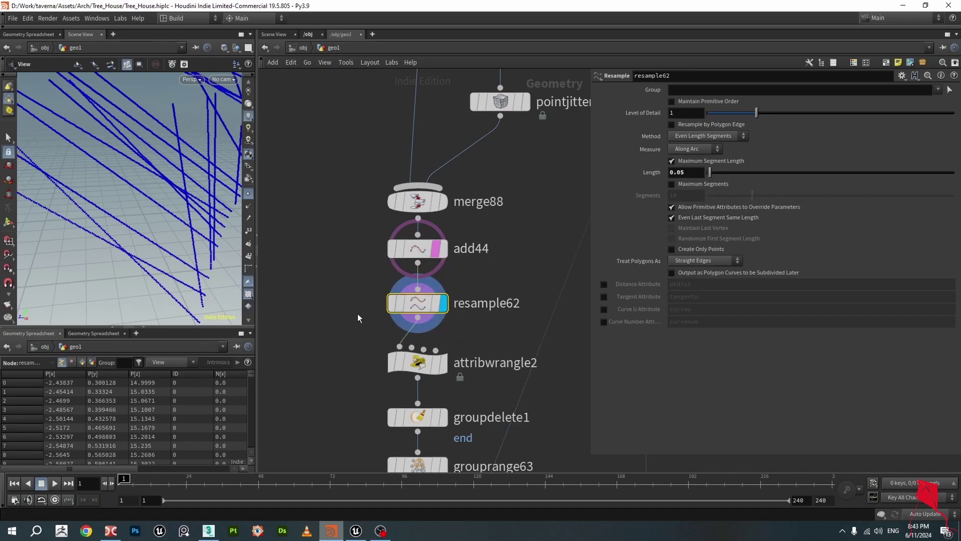
Display attribwrangle2, review its VEX expression for the point normals, and examine the line points up close.
{"action": "middle_click_drag", "start_coordinate": [358, 318], "coordinate": [402, 175]}
{"action": "left_click", "coordinate": [468, 217]}
{"action": "middle_click_drag", "start_coordinate": [381, 215], "coordinate": [350, 245]}
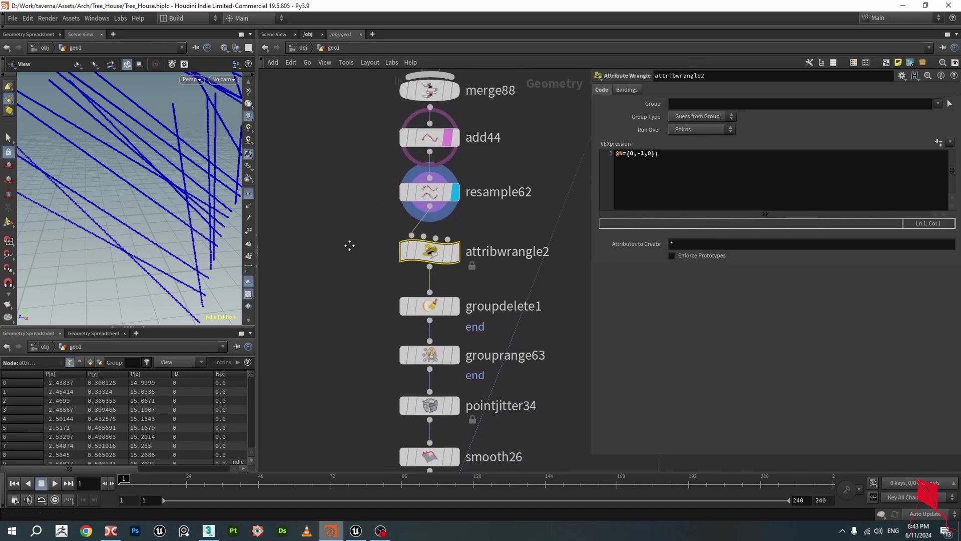
{"action": "left_click", "coordinate": [440, 237]}
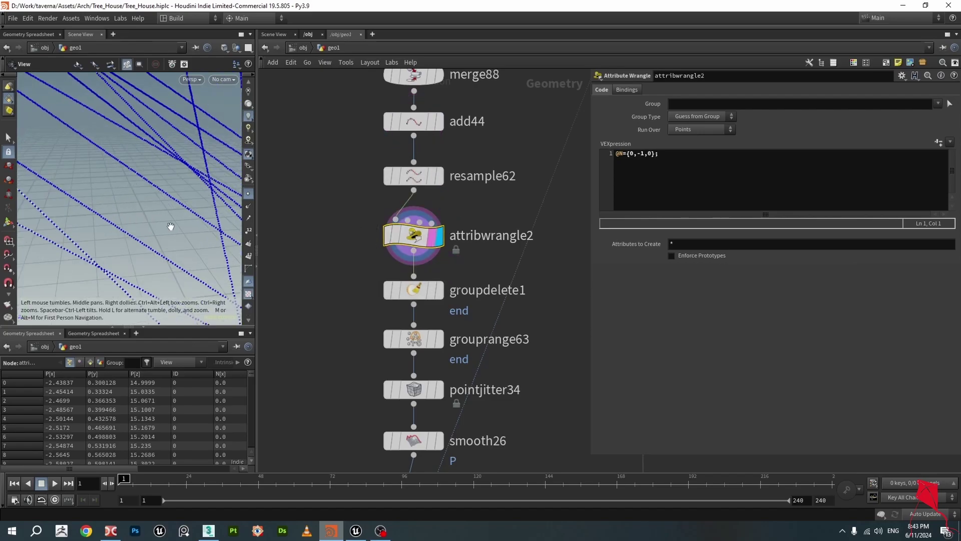
{"action": "middle_click_drag", "start_coordinate": [170, 226], "coordinate": [172, 195]}
{"action": "scroll", "coordinate": [179, 195], "scroll_direction": "up", "scroll_amount": 5}
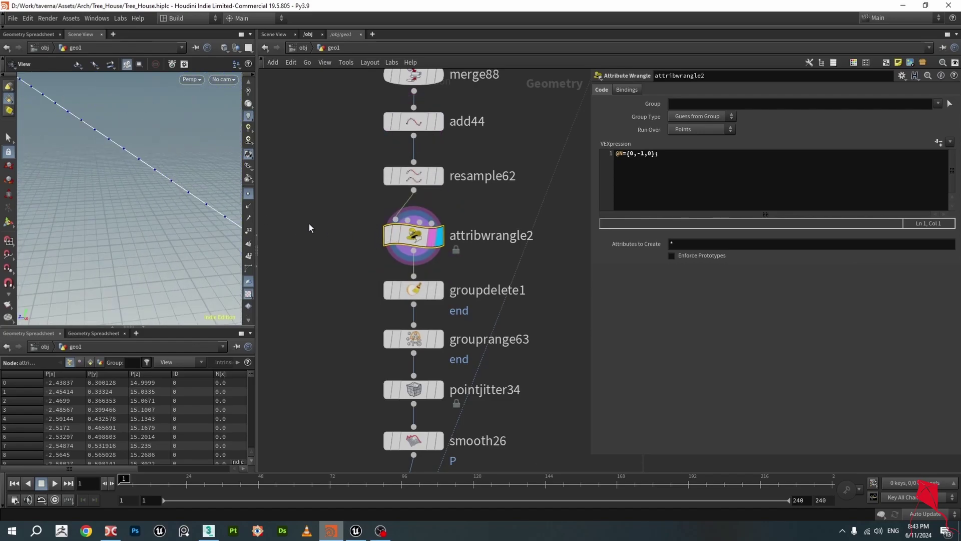
Turn on point normals in the viewport and inspect their direction along all the lines.
{"action": "left_click", "coordinate": [250, 207]}
{"action": "scroll", "coordinate": [197, 182], "scroll_direction": "down", "scroll_amount": 5}
{"action": "left_click_drag", "start_coordinate": [199, 176], "coordinate": [134, 248]}
{"action": "scroll", "coordinate": [148, 188], "scroll_direction": "down", "scroll_amount": 3}
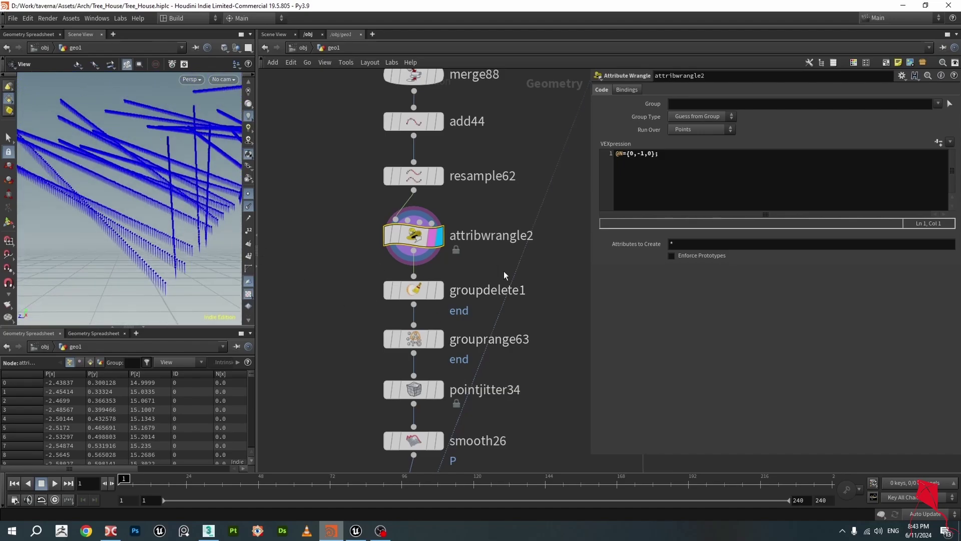
Display groupdelete1, review its deletion of the end group, and examine the ends of the lines.
{"action": "left_click", "coordinate": [440, 293]}
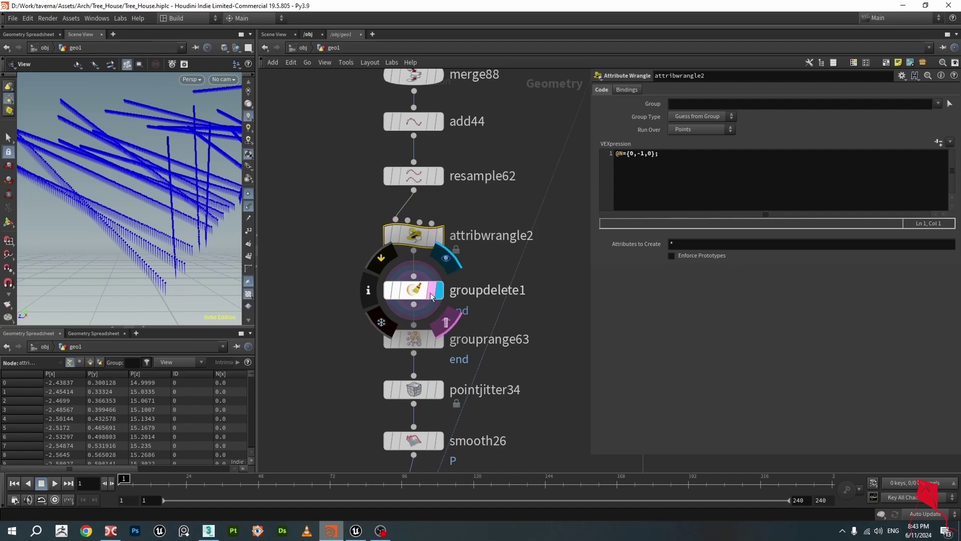
{"action": "left_click", "coordinate": [424, 292]}
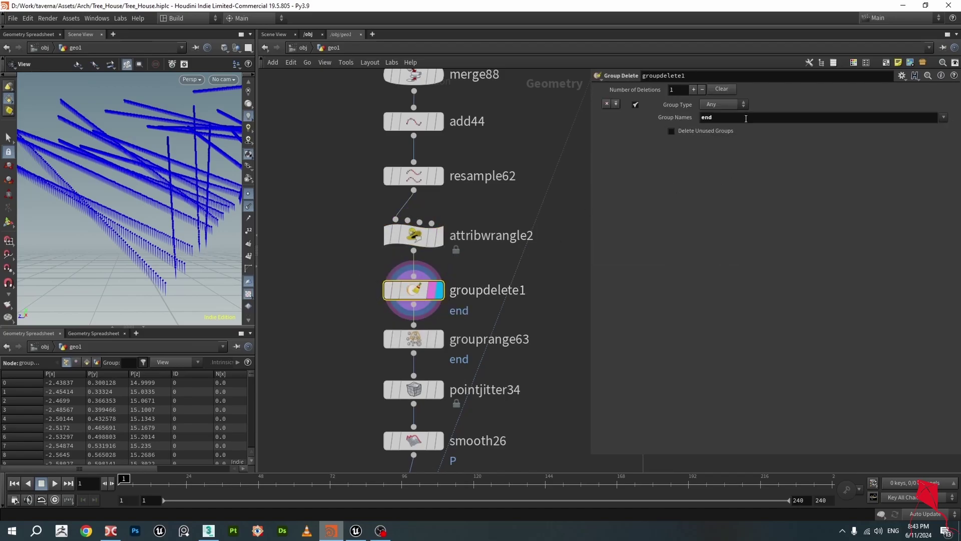
{"action": "middle_click_drag", "start_coordinate": [339, 298], "coordinate": [349, 222]}
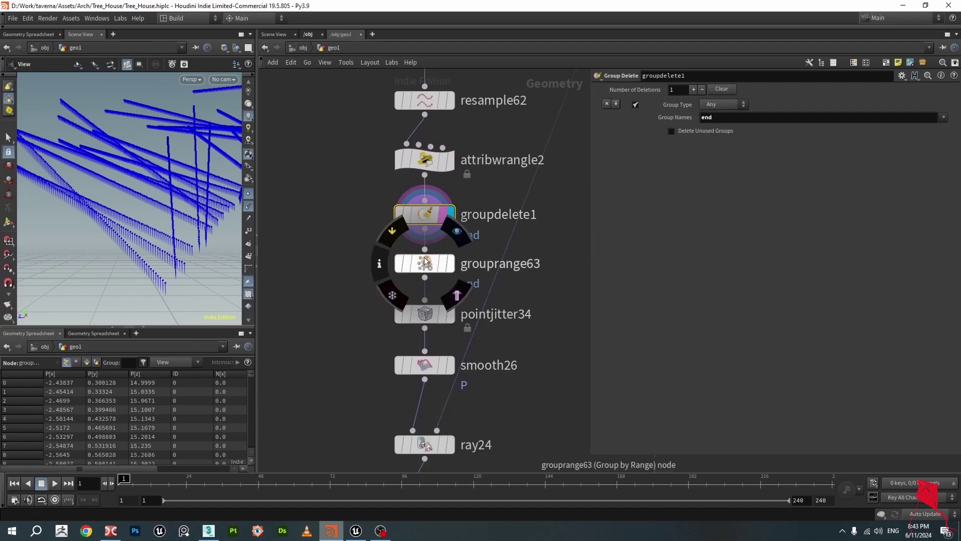
{"action": "scroll", "coordinate": [422, 256], "scroll_direction": "up", "scroll_amount": 2}
{"action": "left_click_drag", "start_coordinate": [158, 263], "coordinate": [179, 239]}
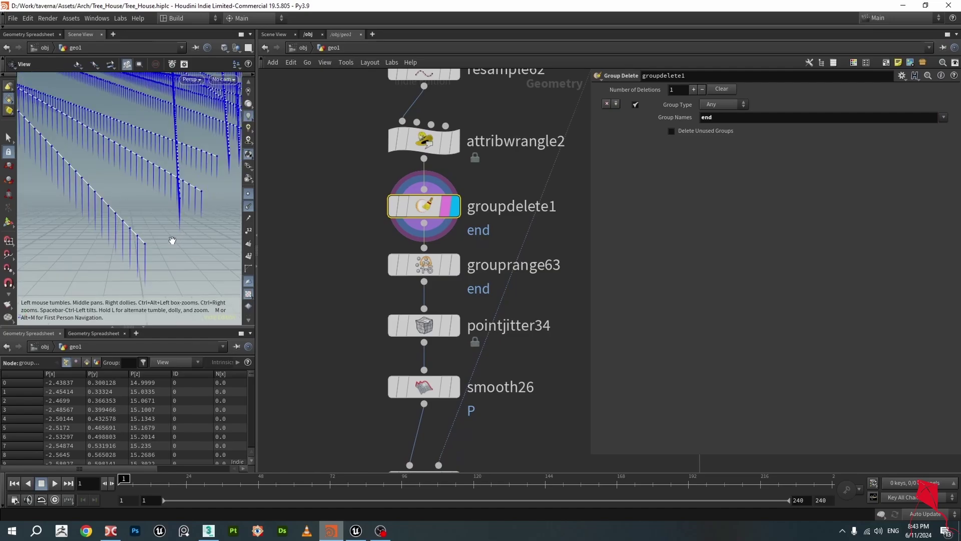
Display grouprange63 and bypass groupdelete1, checking the highlighted end points of the lines.
{"action": "left_click", "coordinate": [451, 265]}
{"action": "left_click_drag", "start_coordinate": [144, 238], "coordinate": [175, 240]}
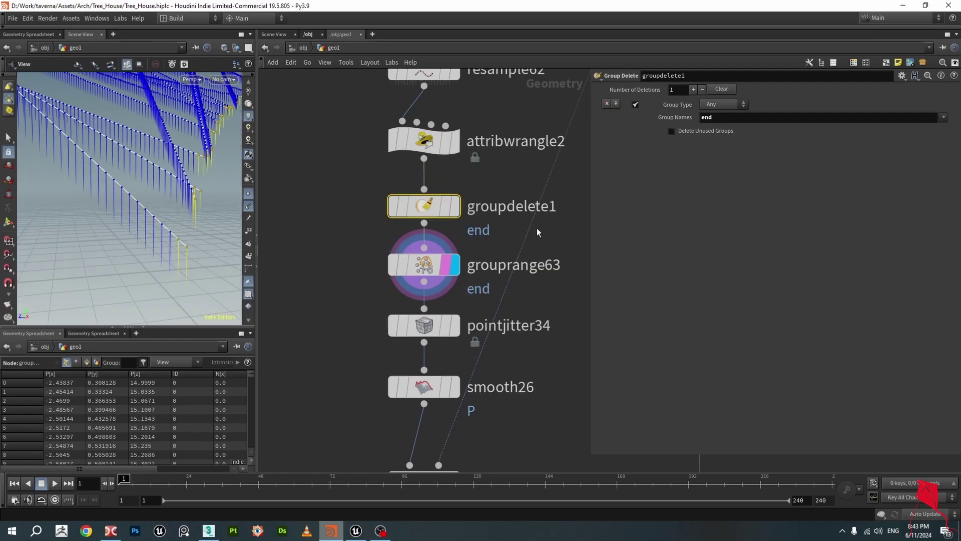
{"action": "left_click", "coordinate": [393, 209]}
{"action": "left_click_drag", "start_coordinate": [170, 200], "coordinate": [205, 220]}
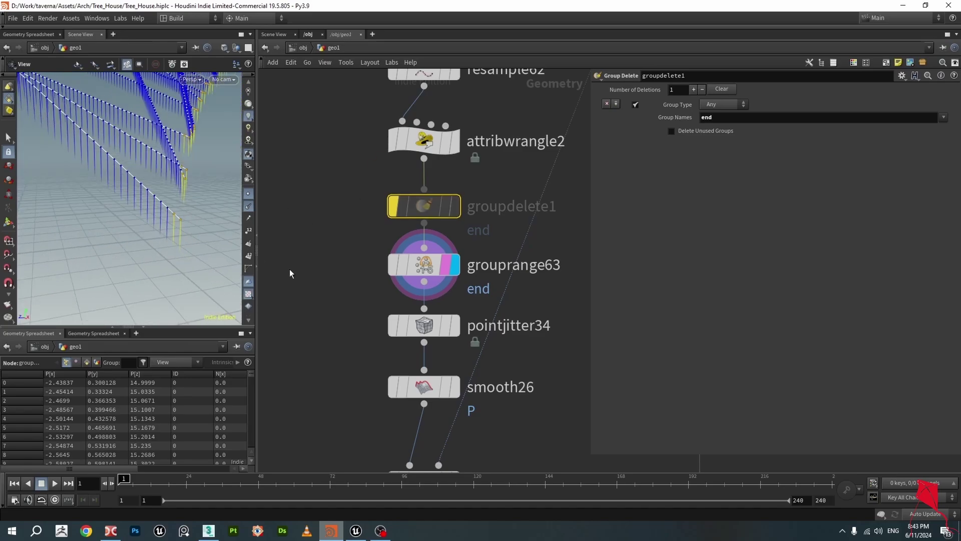
Review grouprange63's range settings for the end group and compare them with the highlighted points on the lines.
{"action": "left_click", "coordinate": [430, 269]}
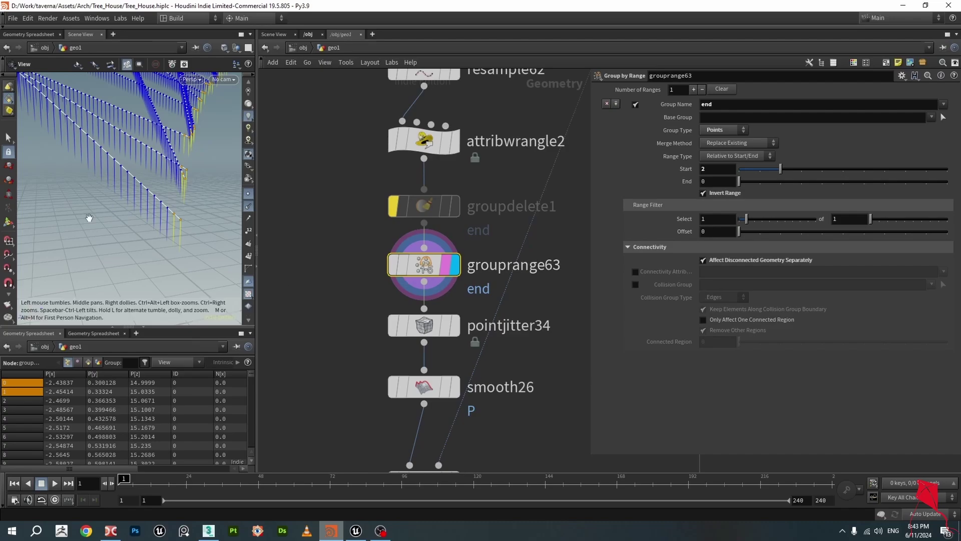
{"action": "left_click_drag", "start_coordinate": [171, 205], "coordinate": [185, 223]}
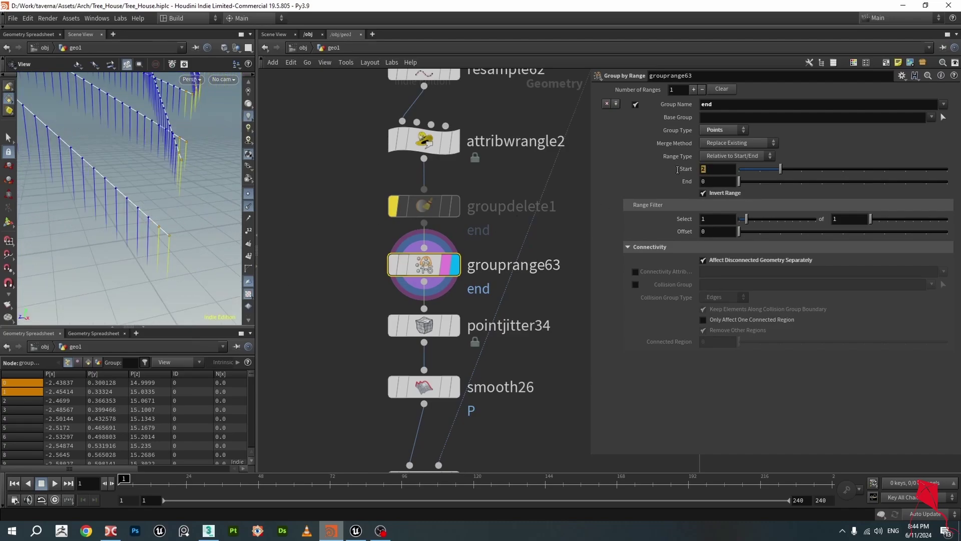
{"action": "left_click_drag", "start_coordinate": [199, 177], "coordinate": [149, 178]}
{"action": "scroll", "coordinate": [310, 221], "scroll_direction": "down", "scroll_amount": 5}
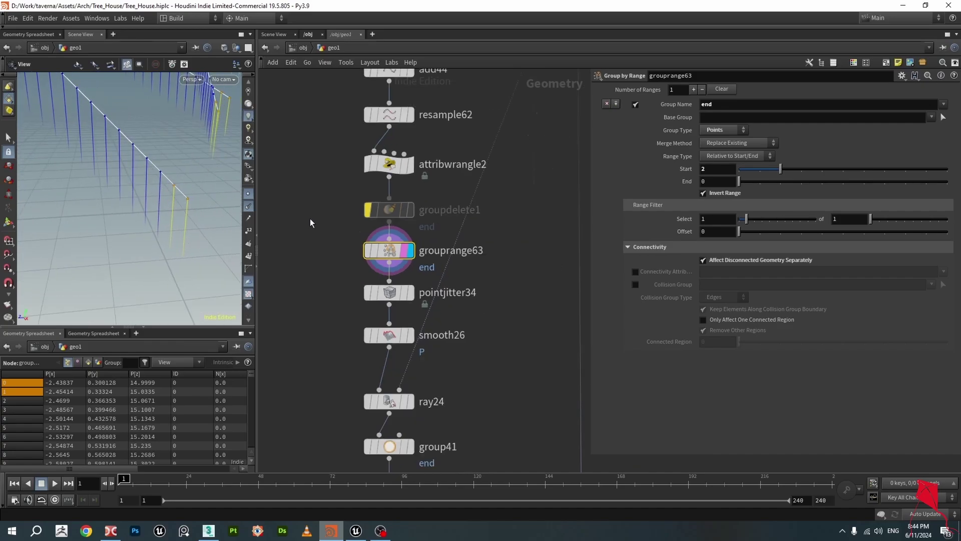
Show polyextrude31 as a template and examine the extruded tree surface beneath the grouped line ends.
{"action": "middle_click_drag", "start_coordinate": [425, 228], "coordinate": [449, 381]}
{"action": "middle_click_drag", "start_coordinate": [496, 168], "coordinate": [463, 386]}
{"action": "middle_click_drag", "start_coordinate": [561, 136], "coordinate": [475, 243]}
{"action": "scroll", "coordinate": [475, 243], "scroll_direction": "up", "scroll_amount": 2}
{"action": "scroll", "coordinate": [476, 243], "scroll_direction": "up", "scroll_amount": 1}
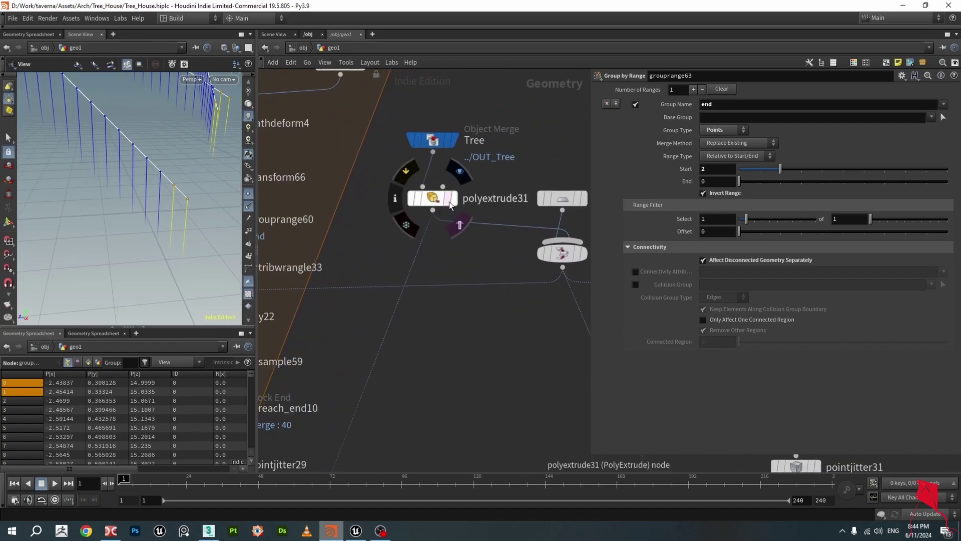
{"action": "left_click", "coordinate": [454, 204]}
{"action": "left_click_drag", "start_coordinate": [224, 164], "coordinate": [172, 169]}
{"action": "scroll", "coordinate": [176, 178], "scroll_direction": "down", "scroll_amount": 5}
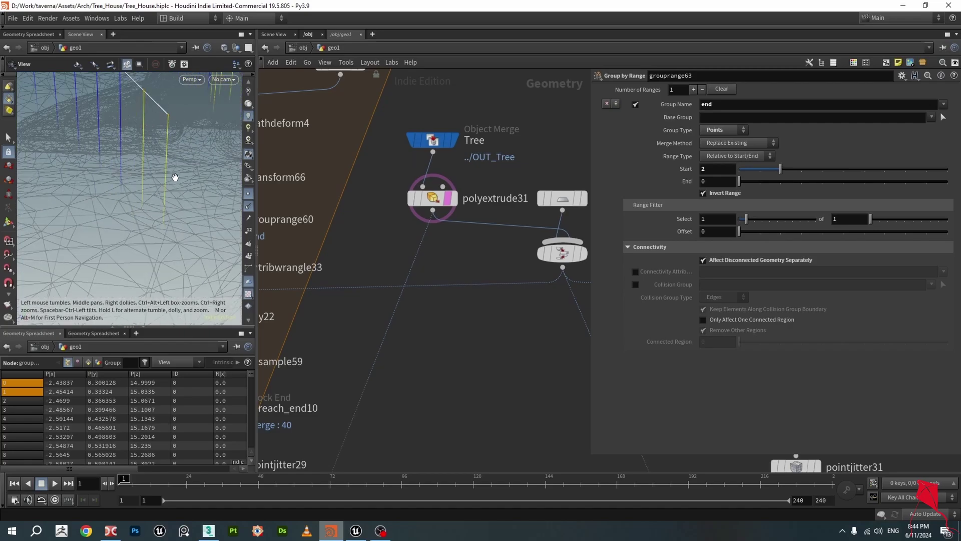
{"action": "scroll", "coordinate": [503, 285], "scroll_direction": "down", "scroll_amount": 3}
Display ray24 and inspect how the line points project onto the templated tree surface.
{"action": "middle_click_drag", "start_coordinate": [503, 289], "coordinate": [533, 171]}
{"action": "middle_click_drag", "start_coordinate": [439, 375], "coordinate": [477, 270]}
{"action": "key", "text": "f"}
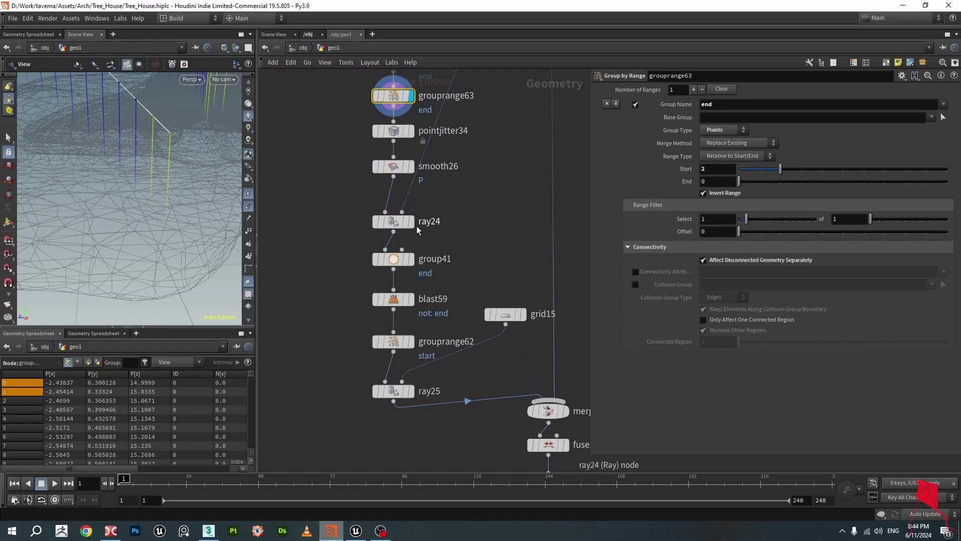
{"action": "left_click", "coordinate": [412, 222]}
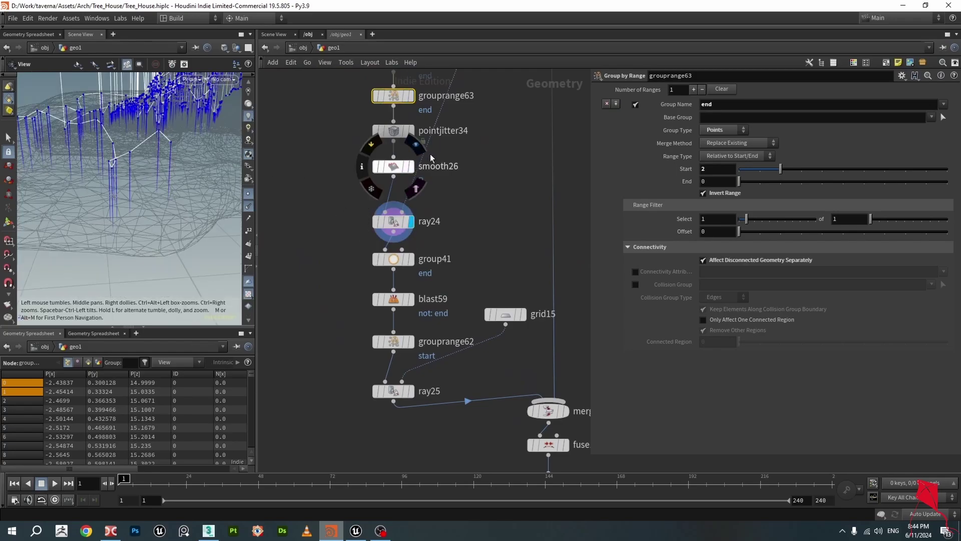
{"action": "middle_click_drag", "start_coordinate": [431, 158], "coordinate": [433, 266]}
Compare grouprange63's output with pointjitter34's, and review pointjitter34's settings for the !end group.
{"action": "left_click", "coordinate": [411, 203]}
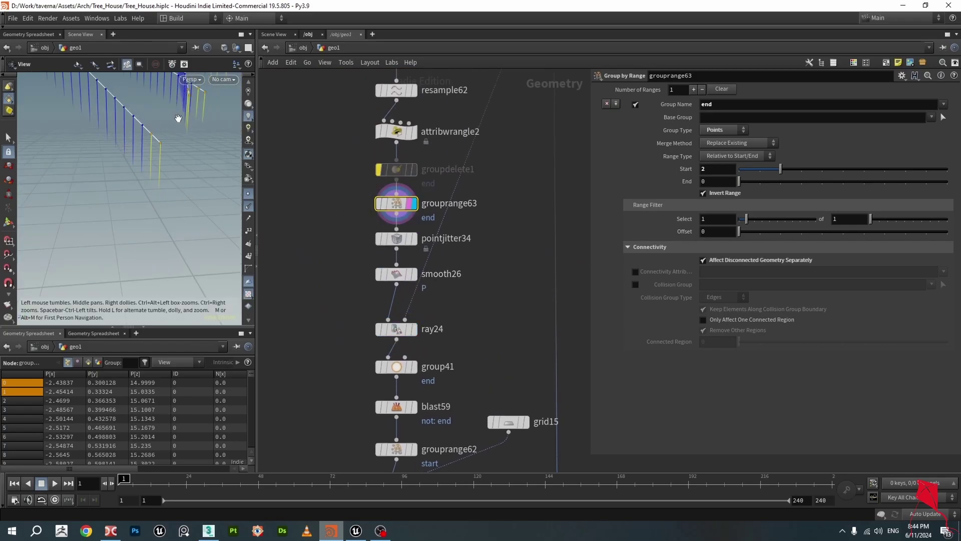
{"action": "middle_click_drag", "start_coordinate": [178, 118], "coordinate": [177, 150]}
{"action": "left_click", "coordinate": [414, 240]}
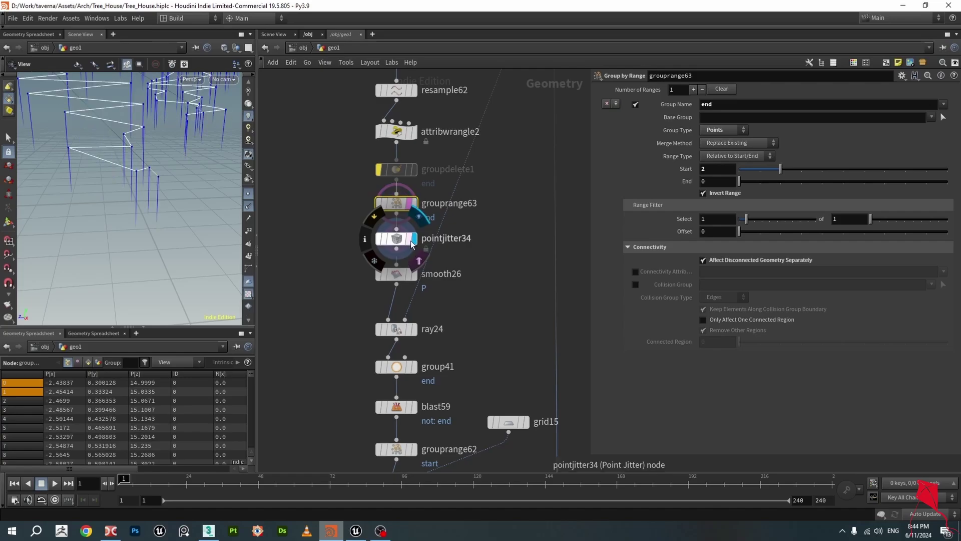
{"action": "left_click", "coordinate": [404, 240]}
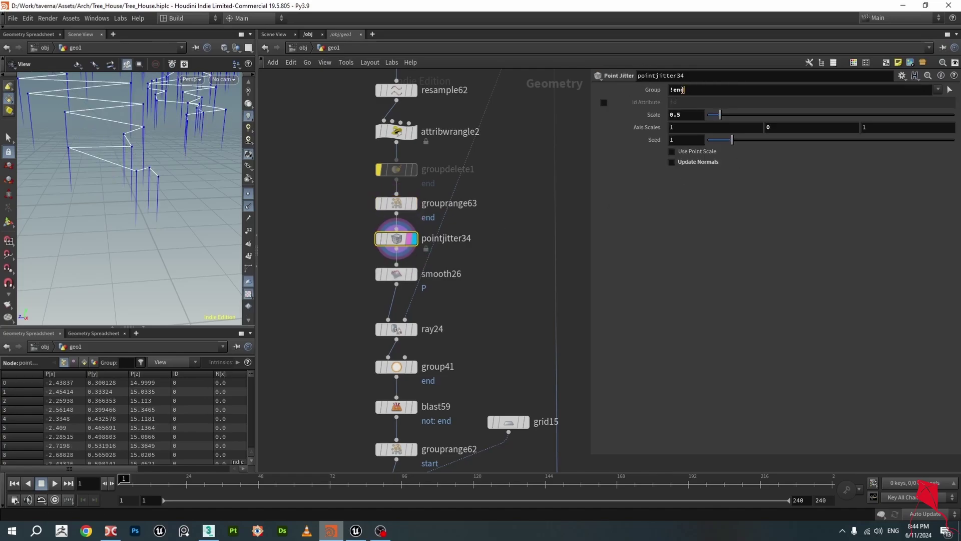
{"action": "scroll", "coordinate": [232, 182], "scroll_direction": "down", "scroll_amount": 10}
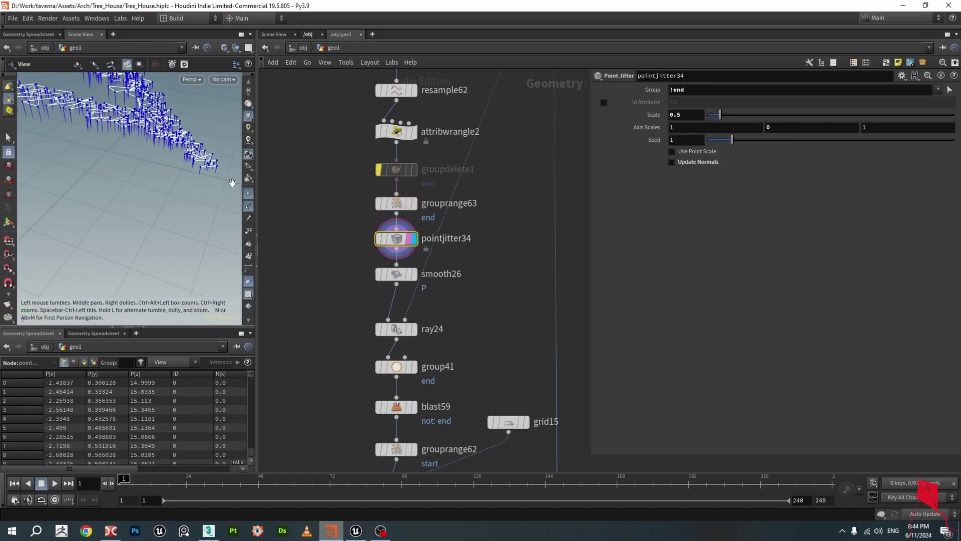
Turn off point normals and point markers in the viewport and inspect pointjitter34's jittered lines.
{"action": "left_click", "coordinate": [248, 206]}
{"action": "left_click", "coordinate": [248, 194]}
{"action": "left_click_drag", "start_coordinate": [215, 163], "coordinate": [165, 146]}
{"action": "scroll", "coordinate": [388, 272], "scroll_direction": "up", "scroll_amount": 4}
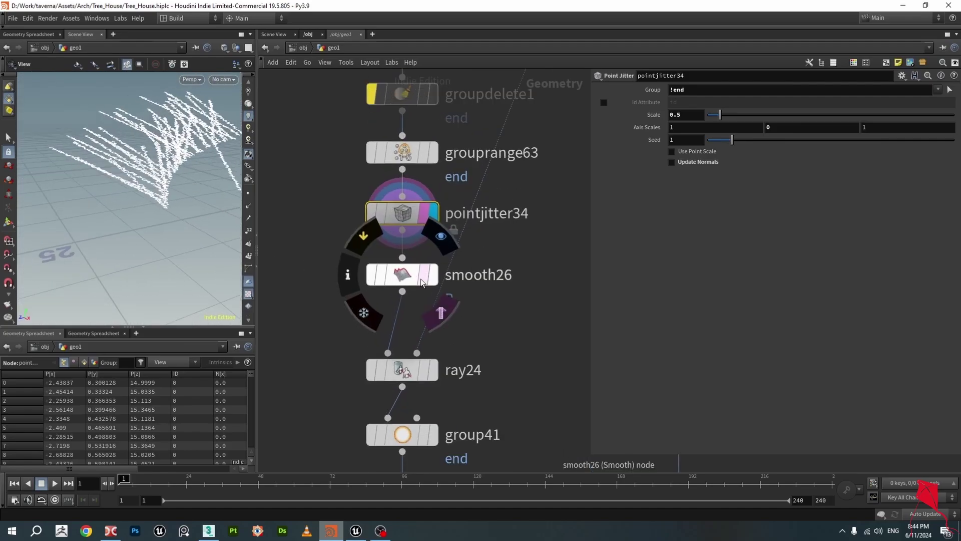
Display smooth26 and review its smoothed lines and the Constrained Points setting using the end group.
{"action": "left_click", "coordinate": [433, 274]}
{"action": "scroll", "coordinate": [151, 182], "scroll_direction": "up", "scroll_amount": 5}
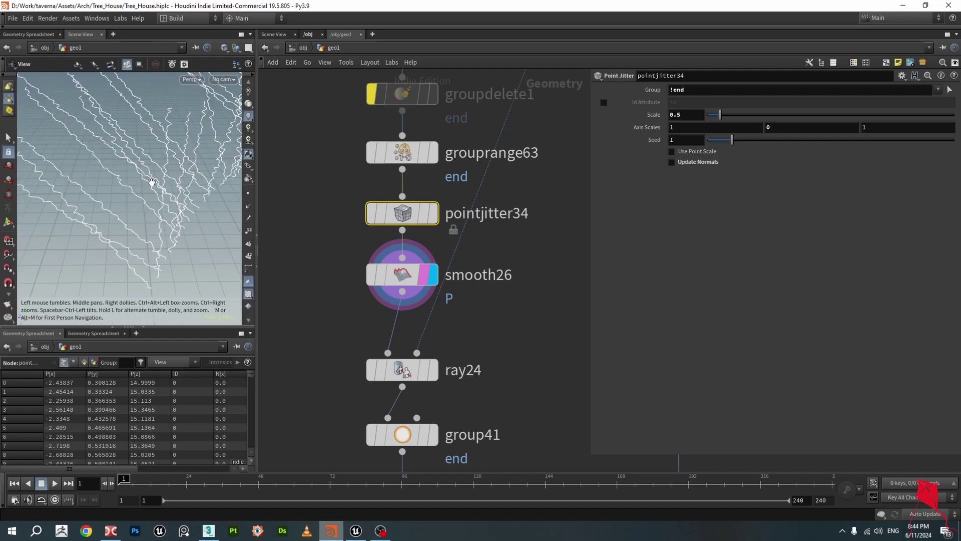
{"action": "scroll", "coordinate": [152, 183], "scroll_direction": "down", "scroll_amount": 5}
{"action": "left_click", "coordinate": [406, 276]}
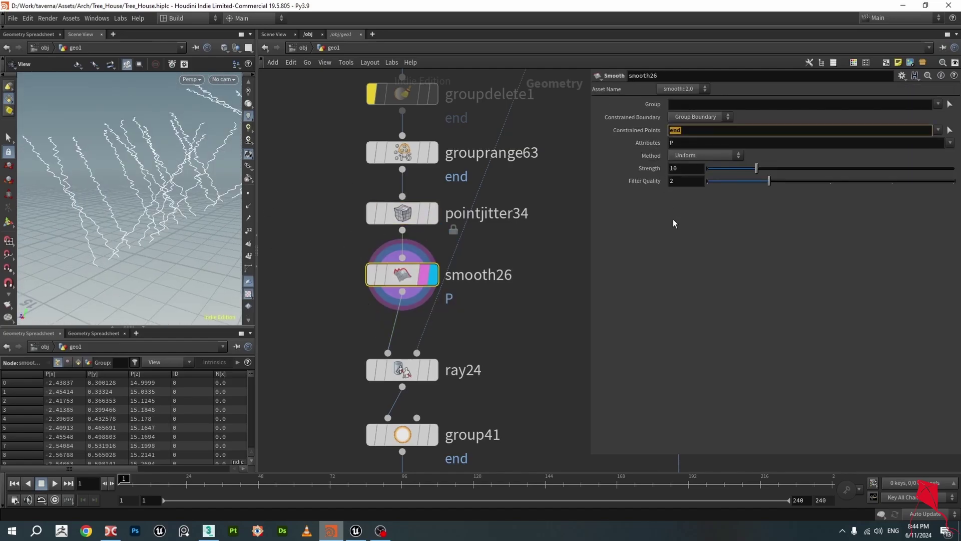
{"action": "middle_click_drag", "start_coordinate": [94, 271], "coordinate": [118, 244]}
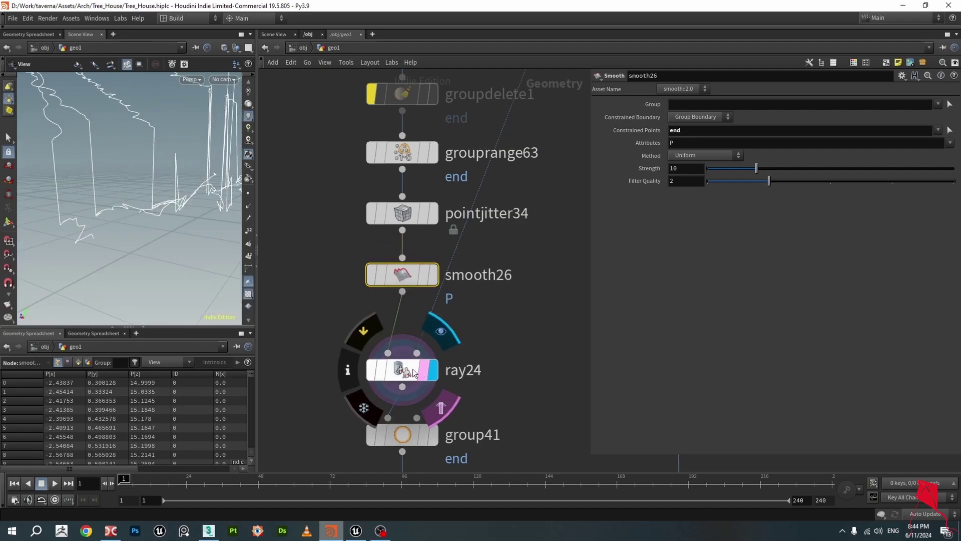
Display ray24 with polyextrude31 as a template and examine how the smoothed lines land on the tree surface.
{"action": "left_click", "coordinate": [429, 371]}
{"action": "scroll", "coordinate": [420, 348], "scroll_direction": "down", "scroll_amount": 5}
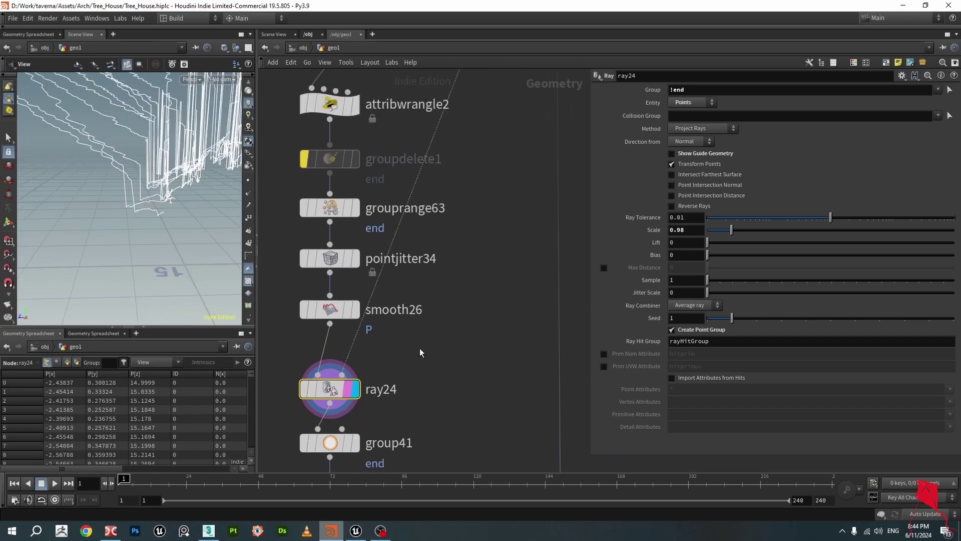
{"action": "middle_click_drag", "start_coordinate": [564, 149], "coordinate": [464, 398]}
{"action": "scroll", "coordinate": [449, 185], "scroll_direction": "up", "scroll_amount": 5}
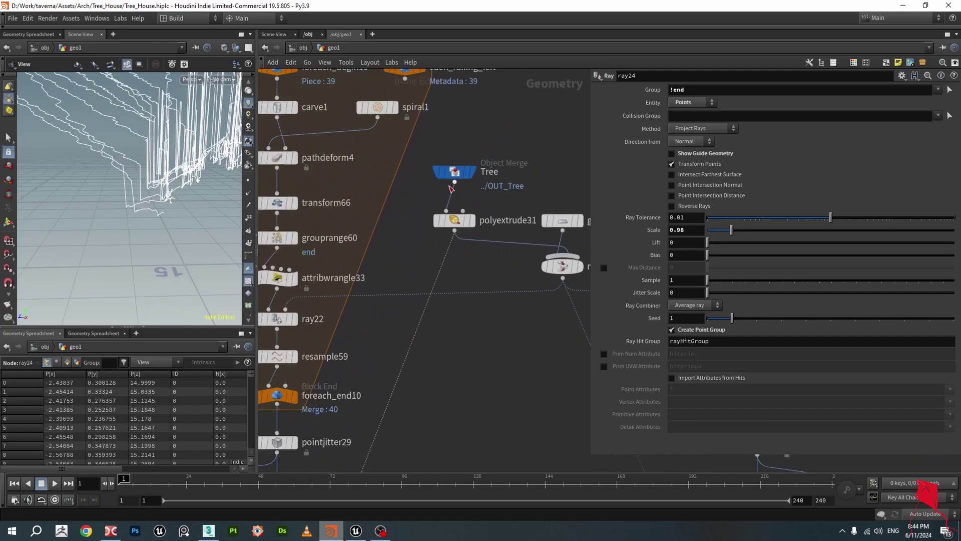
{"action": "left_click", "coordinate": [469, 222]}
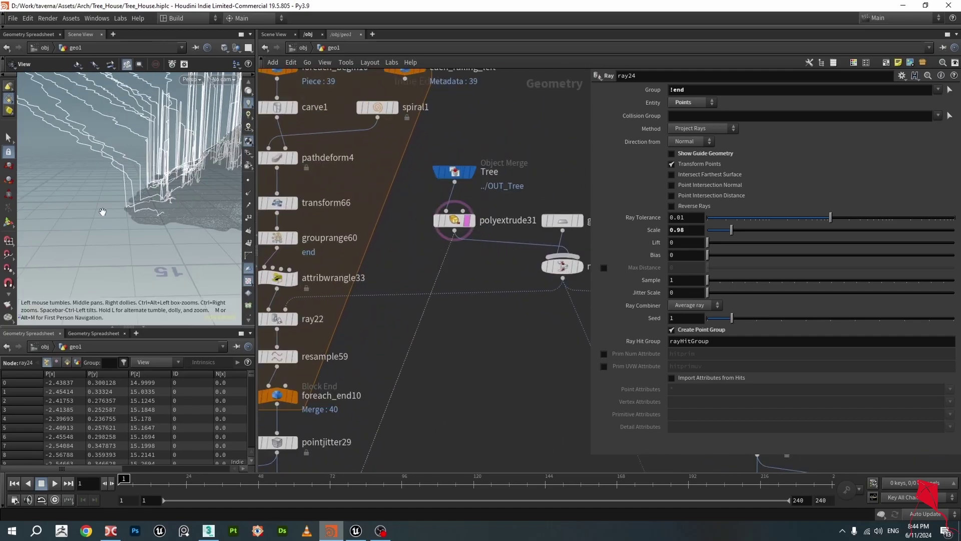
{"action": "left_click_drag", "start_coordinate": [100, 211], "coordinate": [132, 200]}
{"action": "right_click_drag", "start_coordinate": [131, 200], "coordinate": [150, 215]}
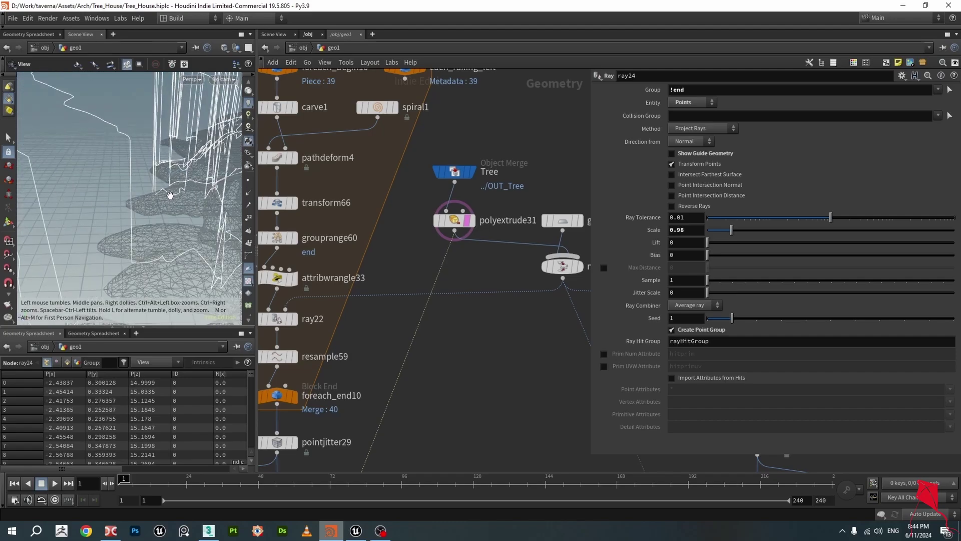
{"action": "left_click_drag", "start_coordinate": [150, 216], "coordinate": [166, 193]}
Return to ray24 and review its projection settings and Ray Hit Group.
{"action": "scroll", "coordinate": [450, 321], "scroll_direction": "down", "scroll_amount": 3}
{"action": "middle_click_drag", "start_coordinate": [465, 372], "coordinate": [526, 135]}
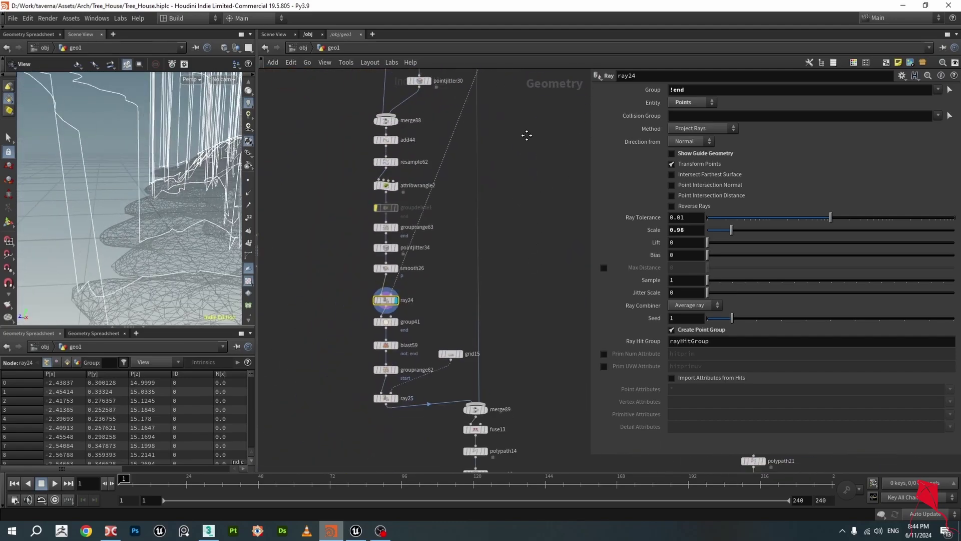
{"action": "scroll", "coordinate": [368, 382], "scroll_direction": "up", "scroll_amount": 3}
{"action": "left_click", "coordinate": [399, 237]}
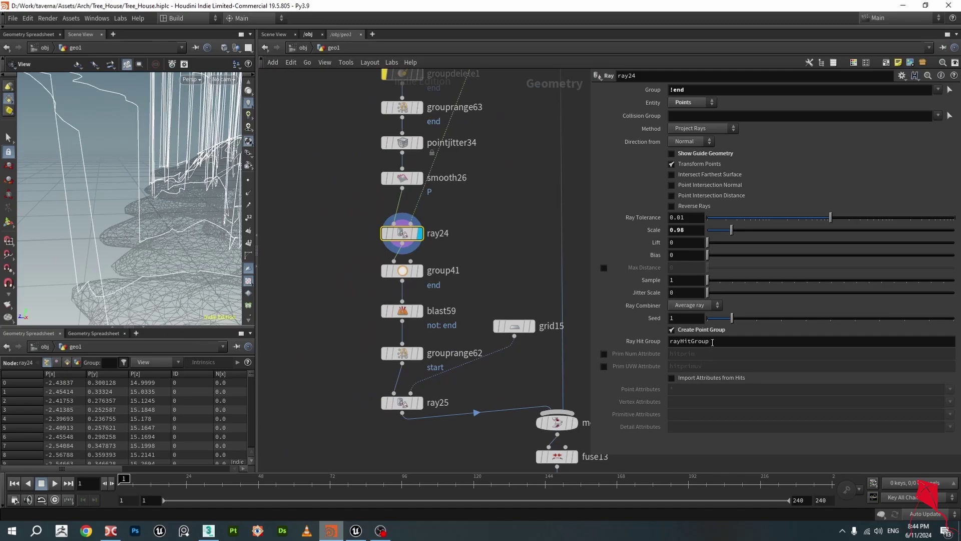
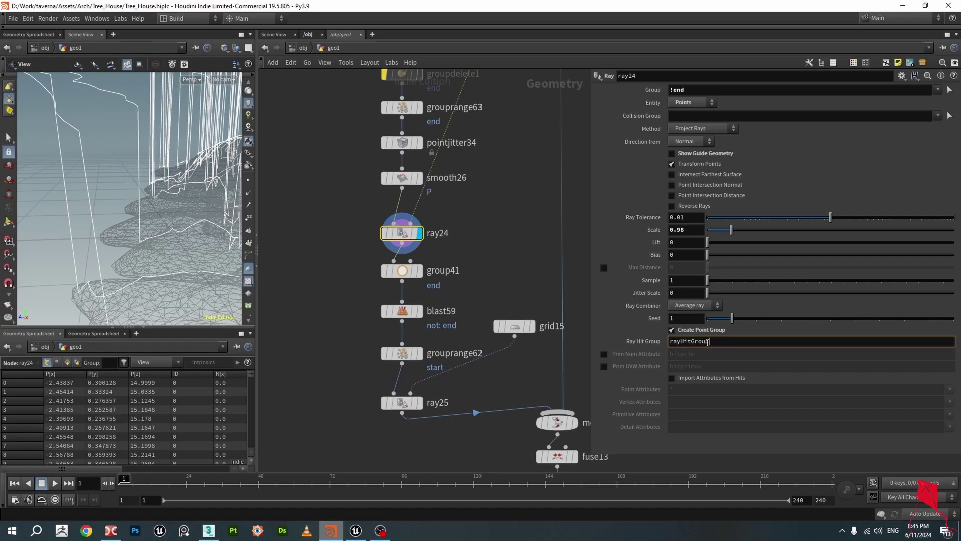
Display group41 and review how it builds the end point group from rayHitGroup on the projected lines.
{"action": "left_click_drag", "start_coordinate": [224, 229], "coordinate": [136, 192]}
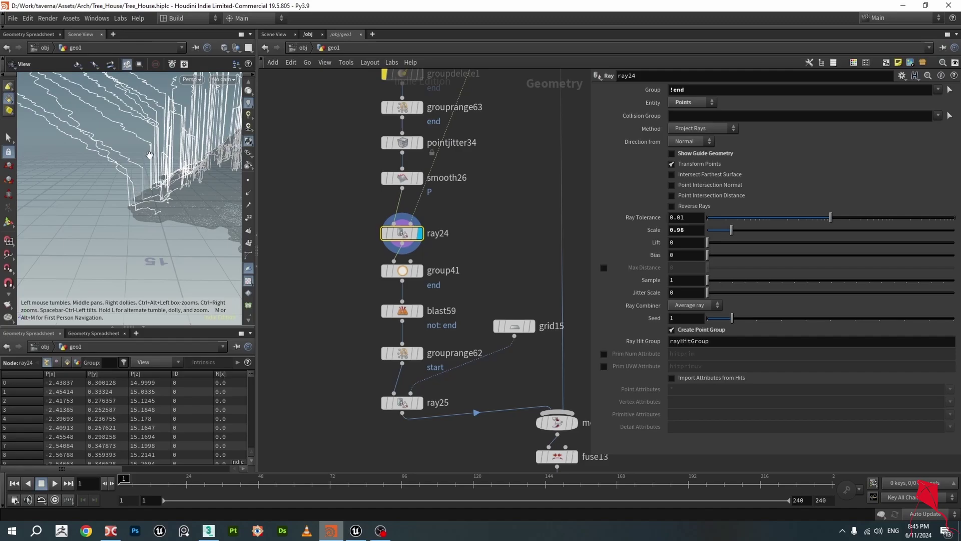
{"action": "left_click_drag", "start_coordinate": [149, 155], "coordinate": [370, 294]}
{"action": "left_click", "coordinate": [419, 272]}
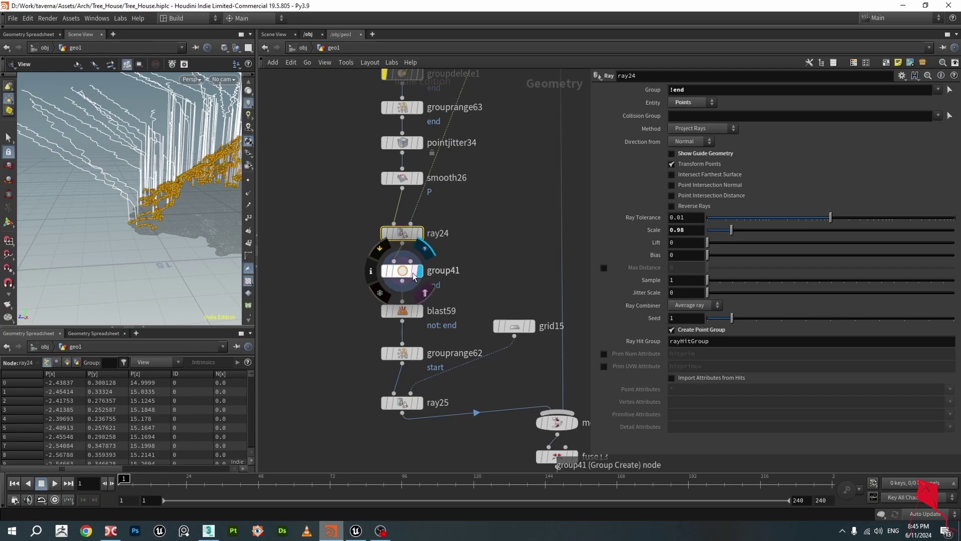
{"action": "left_click", "coordinate": [402, 273]}
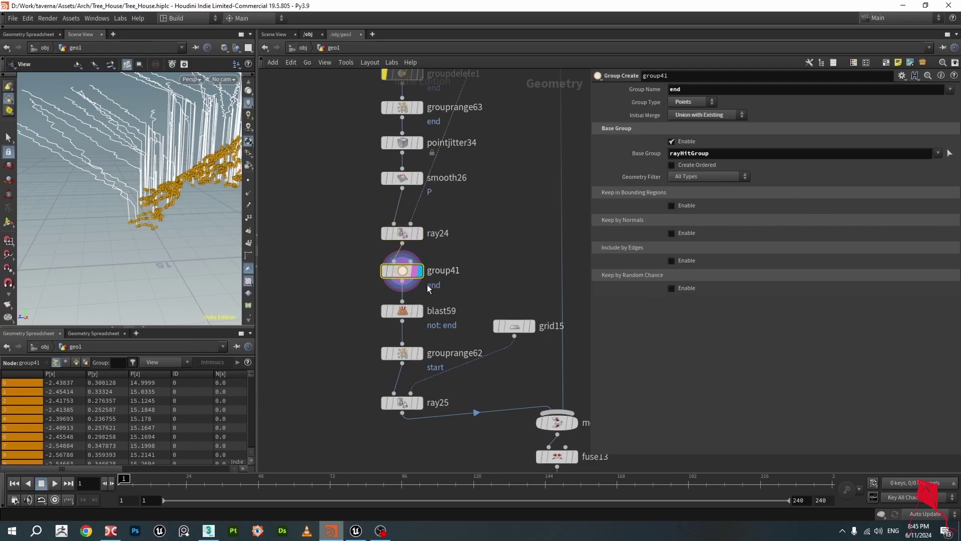
{"action": "left_click_drag", "start_coordinate": [405, 275], "coordinate": [408, 279]}
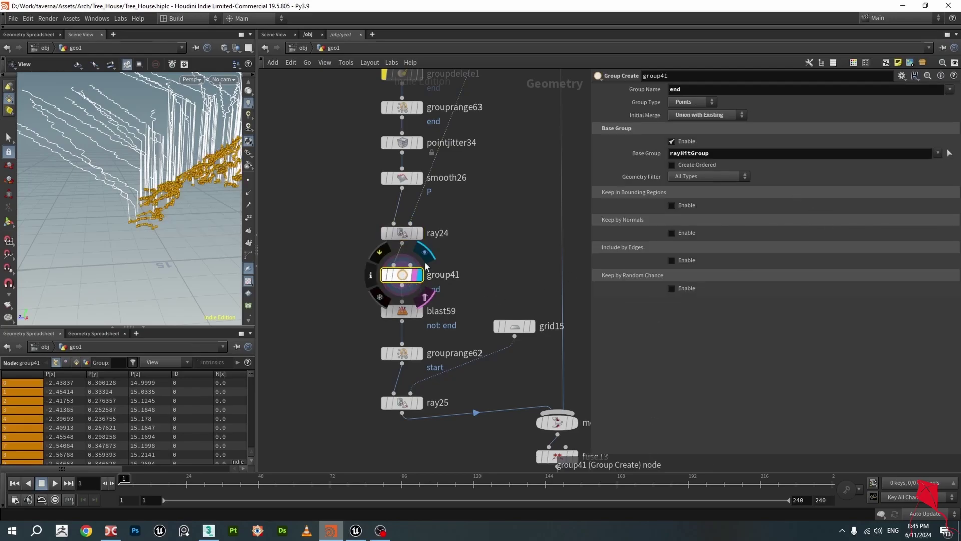
{"action": "left_click_drag", "start_coordinate": [665, 91], "coordinate": [611, 110]}
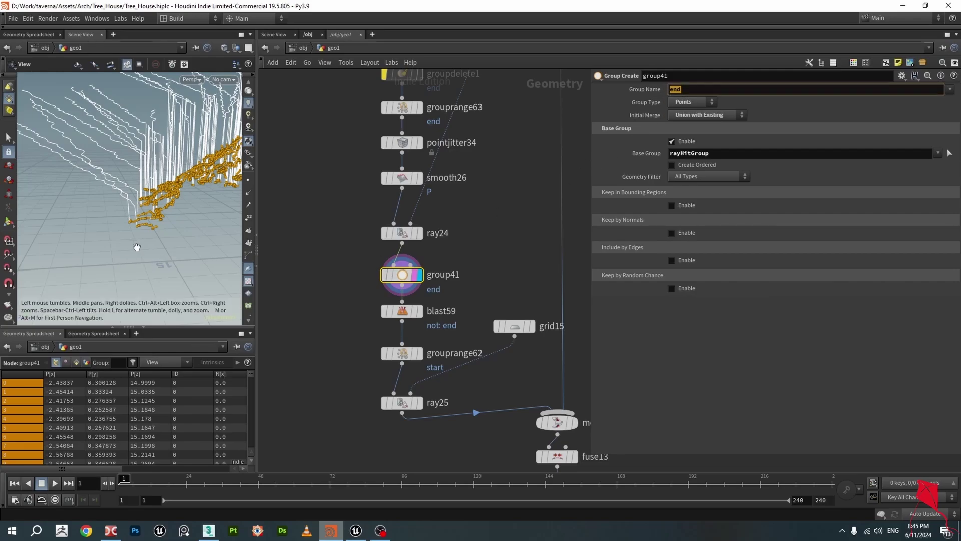
{"action": "left_click_drag", "start_coordinate": [137, 247], "coordinate": [165, 237]}
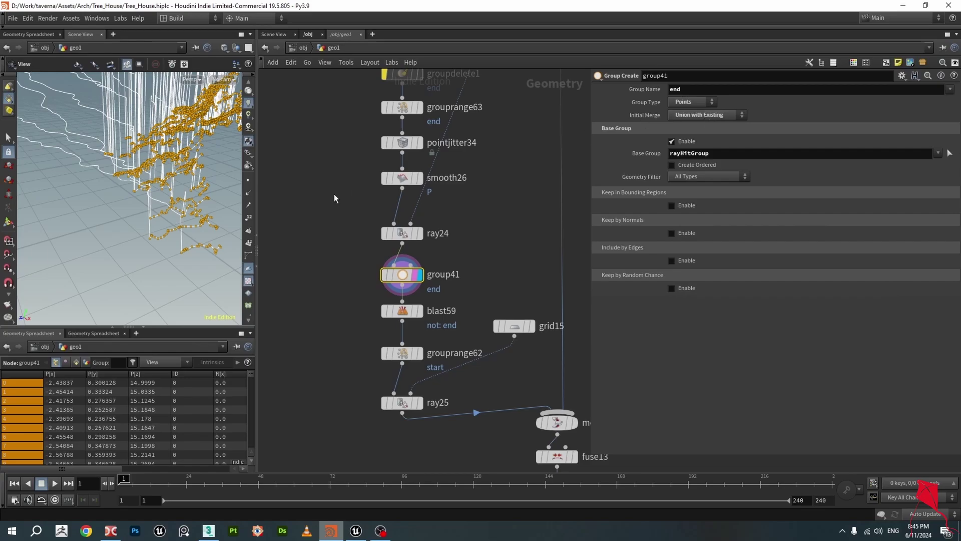
Compare grouprange63's end points with group41's end group, including its Base Group and Initial Merge settings.
{"action": "middle_click_drag", "start_coordinate": [487, 203], "coordinate": [483, 250]}
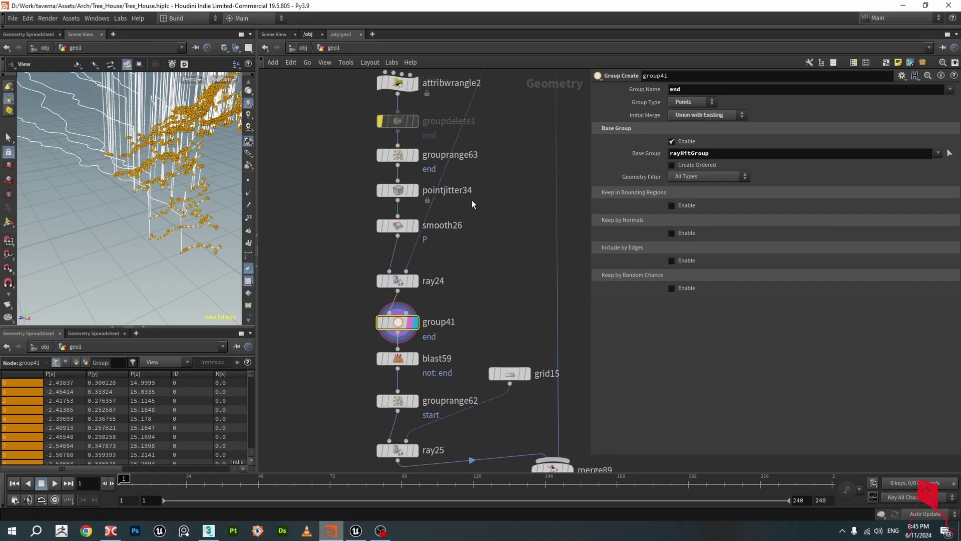
{"action": "scroll", "coordinate": [449, 172], "scroll_direction": "up", "scroll_amount": 1}
{"action": "left_click", "coordinate": [408, 153]}
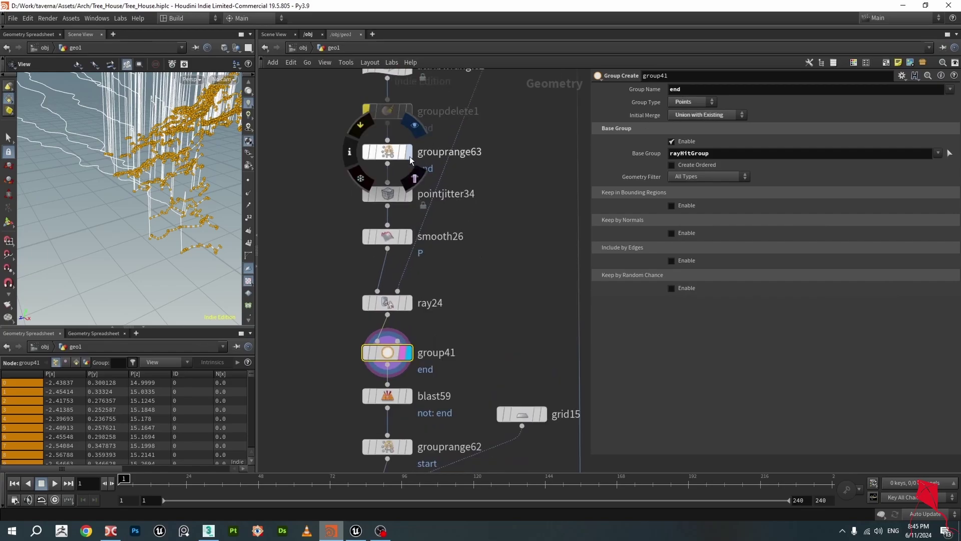
{"action": "left_click_drag", "start_coordinate": [222, 197], "coordinate": [175, 223]}
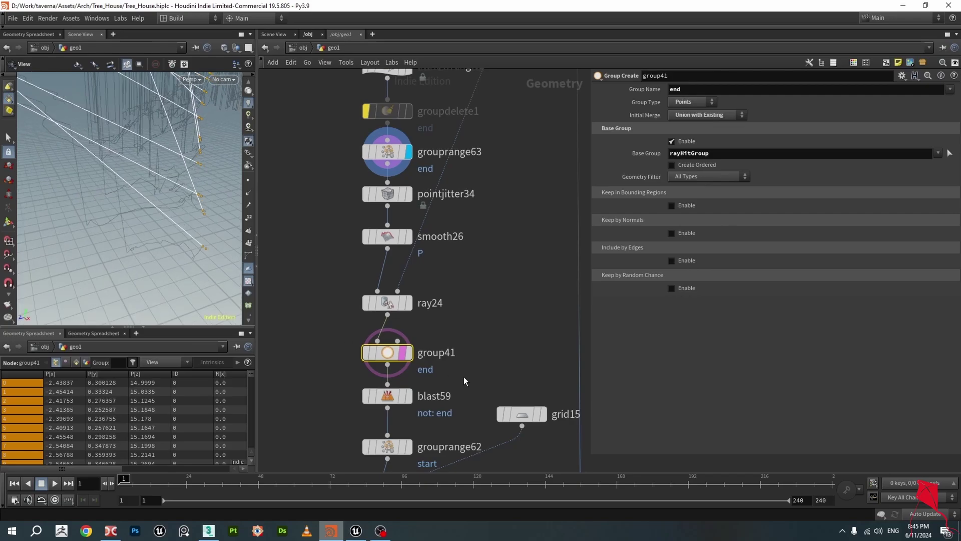
{"action": "left_click", "coordinate": [408, 355]}
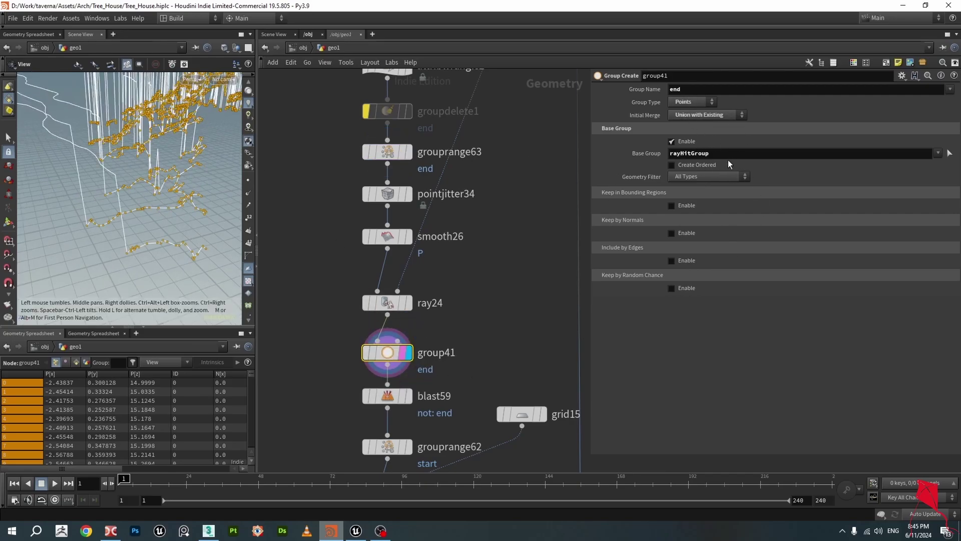
{"action": "scroll", "coordinate": [248, 212], "scroll_direction": "down", "scroll_amount": 2}
{"action": "scroll", "coordinate": [205, 235], "scroll_direction": "down", "scroll_amount": 4}
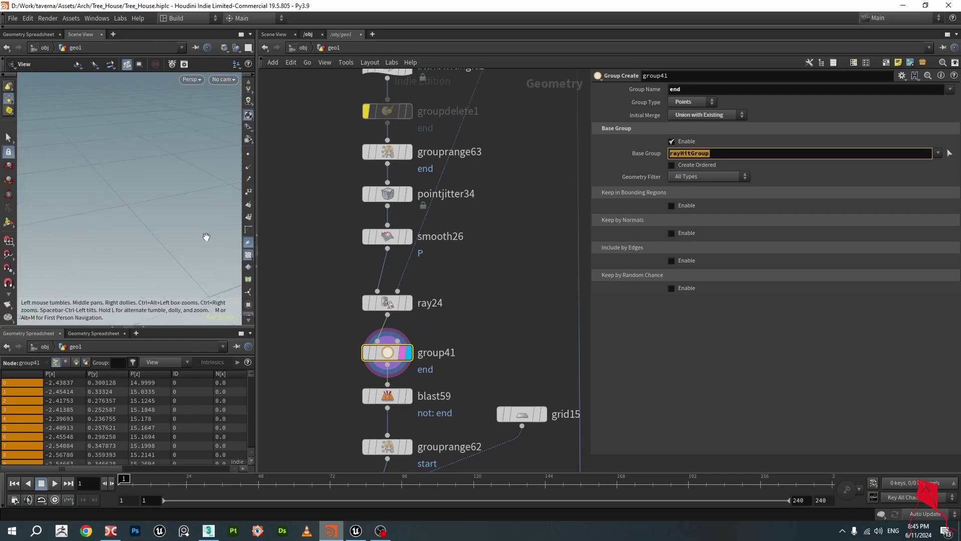
{"action": "left_click_drag", "start_coordinate": [206, 236], "coordinate": [214, 217]}
{"action": "middle_click_drag", "start_coordinate": [214, 217], "coordinate": [154, 187]}
{"action": "left_click_drag", "start_coordinate": [153, 186], "coordinate": [153, 177]}
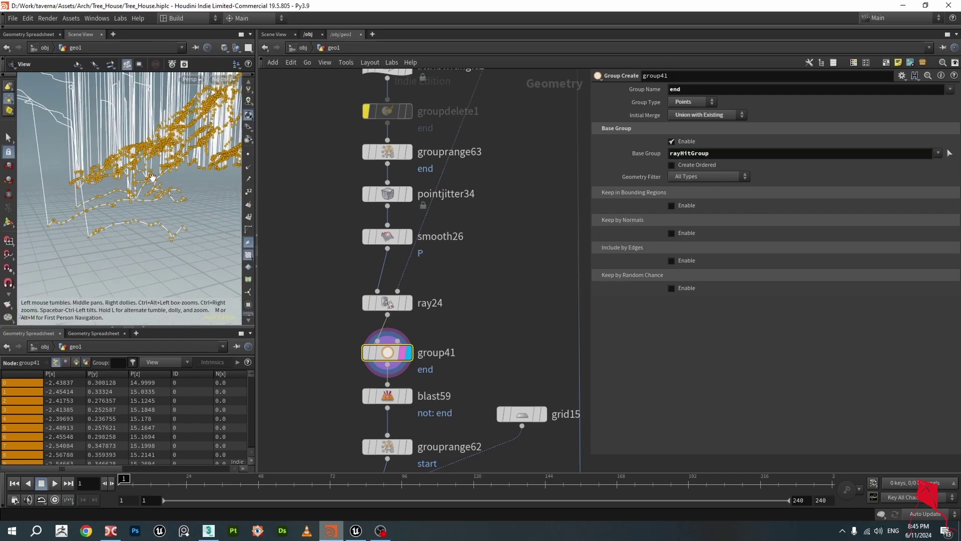
Display blast59 and examine the lines kept after blasting everything outside the end group.
{"action": "middle_click_drag", "start_coordinate": [431, 422], "coordinate": [437, 232]}
{"action": "left_click", "coordinate": [413, 206]}
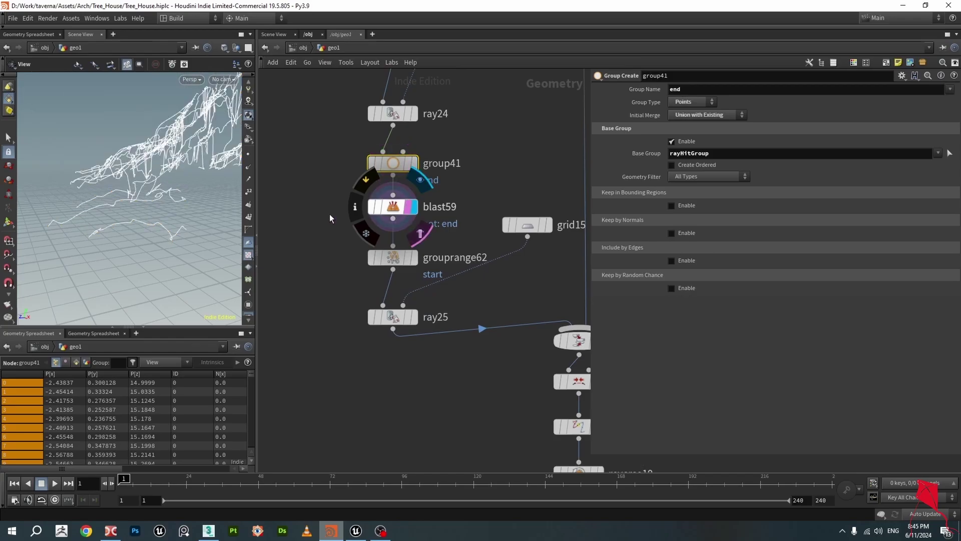
{"action": "left_click_drag", "start_coordinate": [177, 164], "coordinate": [123, 179]}
{"action": "scroll", "coordinate": [123, 179], "scroll_direction": "down", "scroll_amount": 5}
{"action": "scroll", "coordinate": [127, 177], "scroll_direction": "up", "scroll_amount": 4}
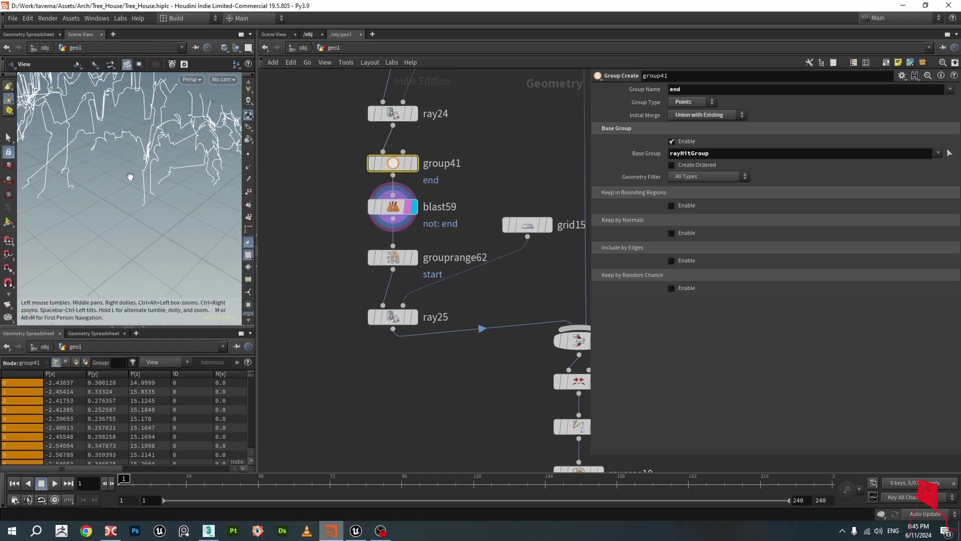
{"action": "middle_click_drag", "start_coordinate": [128, 177], "coordinate": [182, 209]}
{"action": "left_click_drag", "start_coordinate": [181, 209], "coordinate": [172, 176]}
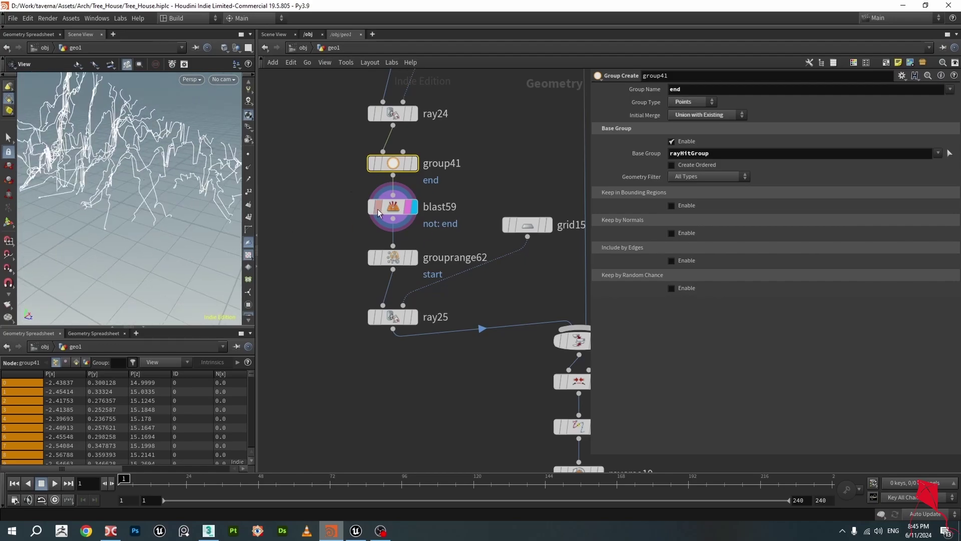
Display grouprange62 and review its inverted range settings and the start points it groups on the lines.
{"action": "scroll", "coordinate": [394, 260], "scroll_direction": "up", "scroll_amount": 2}
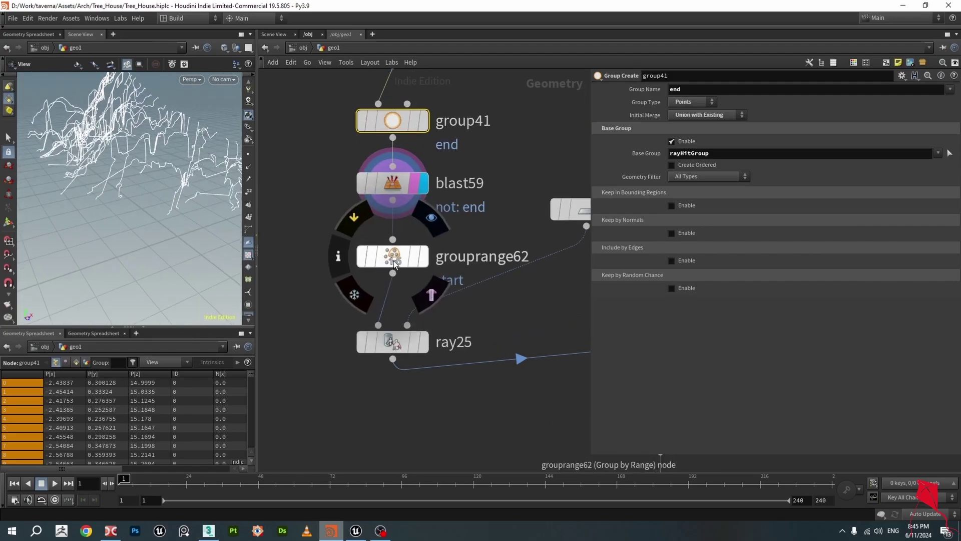
{"action": "left_click", "coordinate": [422, 258]}
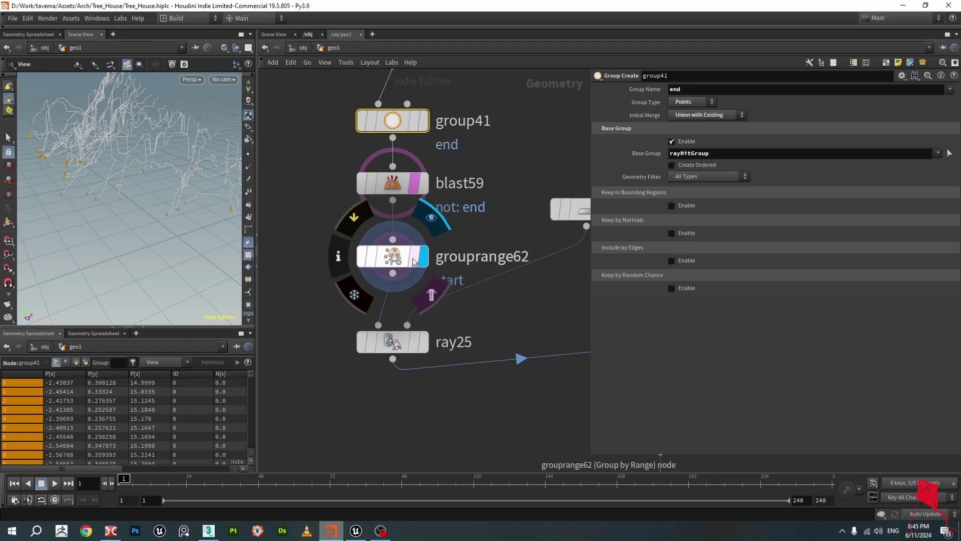
{"action": "left_click", "coordinate": [408, 257]}
{"action": "scroll", "coordinate": [421, 265], "scroll_direction": "down", "scroll_amount": 1}
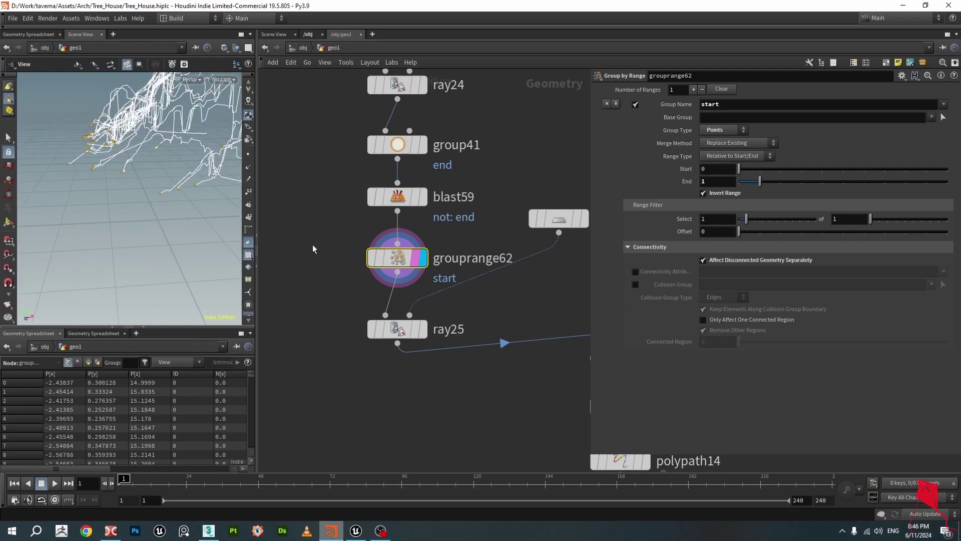
{"action": "scroll", "coordinate": [467, 296], "scroll_direction": "down", "scroll_amount": 3}
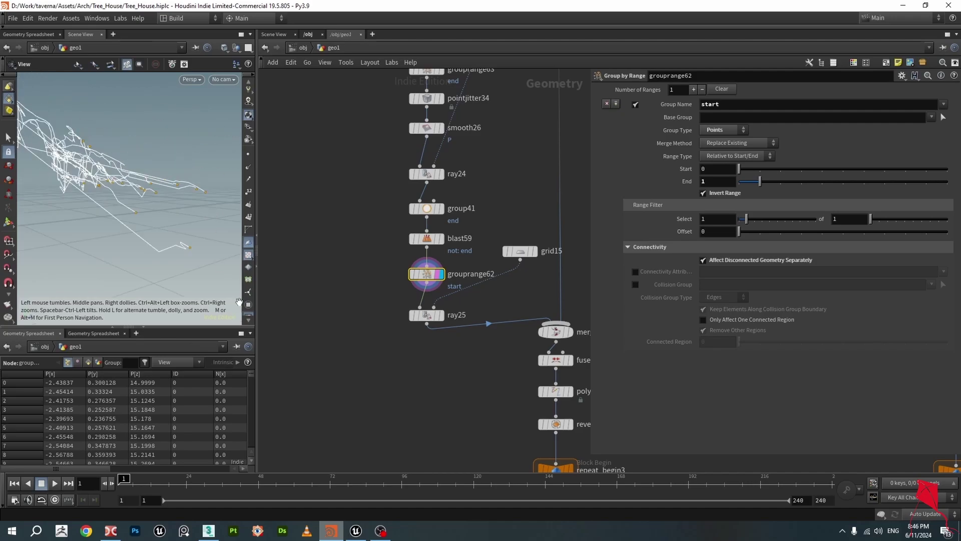
Switch to Unreal Engine to inspect where the railing vines meet the floor, and return to Houdini.
{"action": "left_click", "coordinate": [356, 530]}
{"action": "mouse_move", "coordinate": [321, 293]}
{"action": "right_mouse_down"}
{"action": "mouse_move", "coordinate": [270, 320]}
{"action": "mouse_move", "coordinate": [327, 263]}
{"action": "mouse_move", "coordinate": [321, 275]}
{"action": "mouse_move", "coordinate": [340, 288]}
{"action": "mouse_move", "coordinate": [288, 316]}
{"action": "mouse_move", "coordinate": [328, 311]}
{"action": "right_mouse_up"}
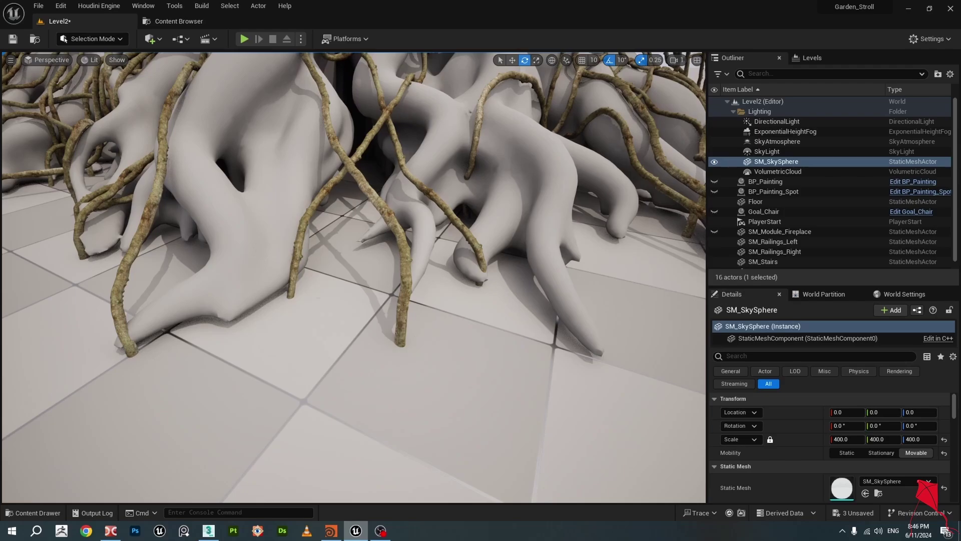
{"action": "key", "text": "alt+Tab"}
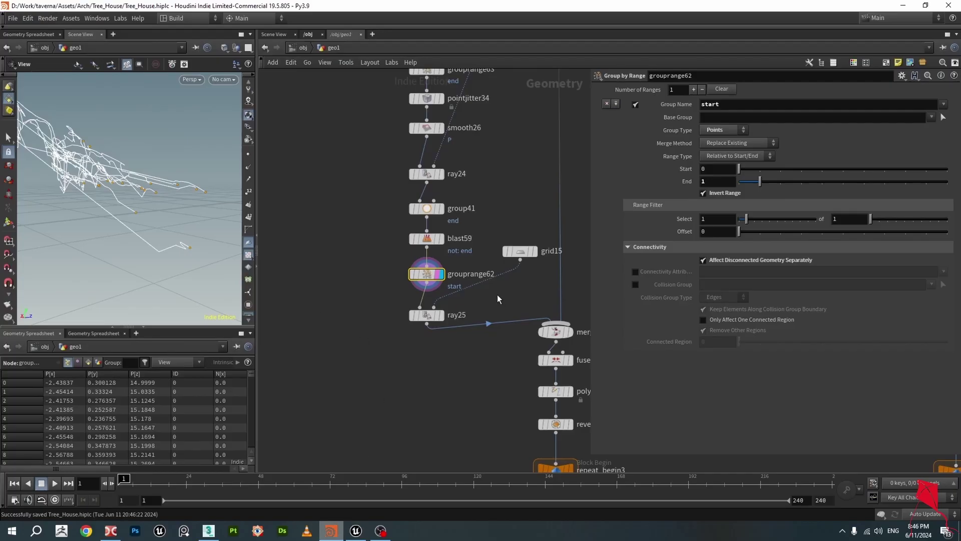
Display grid15 and review the size and center of the ground plane feeding ray25.
{"action": "left_click_drag", "start_coordinate": [128, 217], "coordinate": [142, 231]}
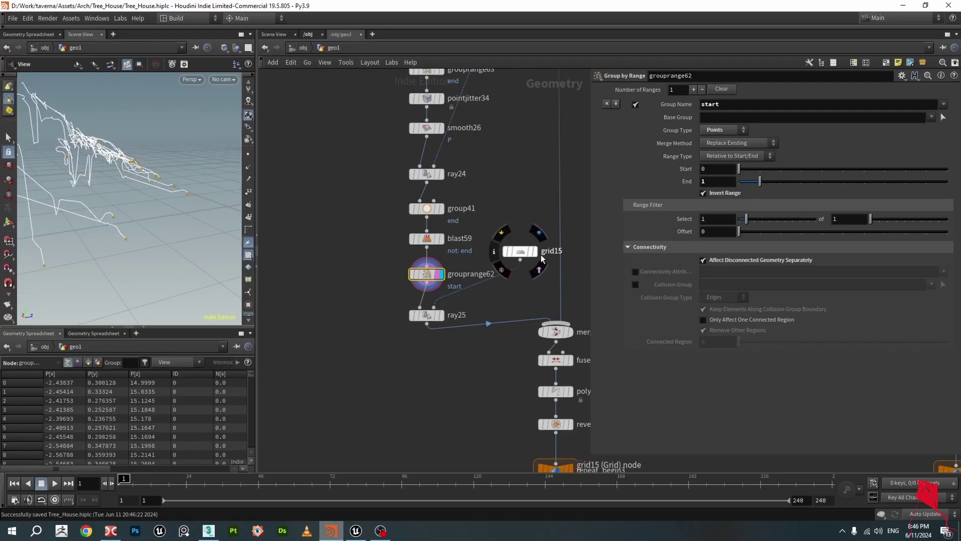
{"action": "left_click", "coordinate": [535, 255]}
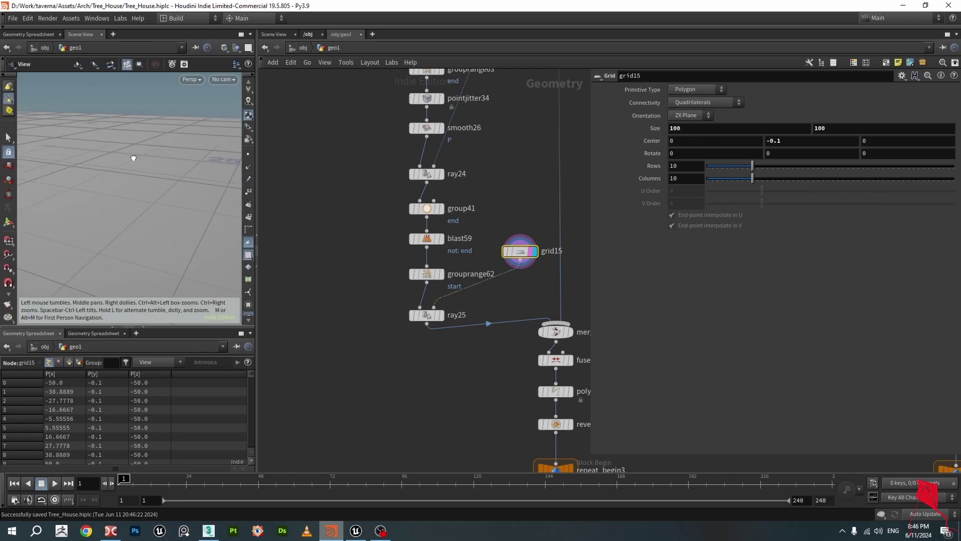
{"action": "scroll", "coordinate": [531, 210], "scroll_direction": "down", "scroll_amount": 5}
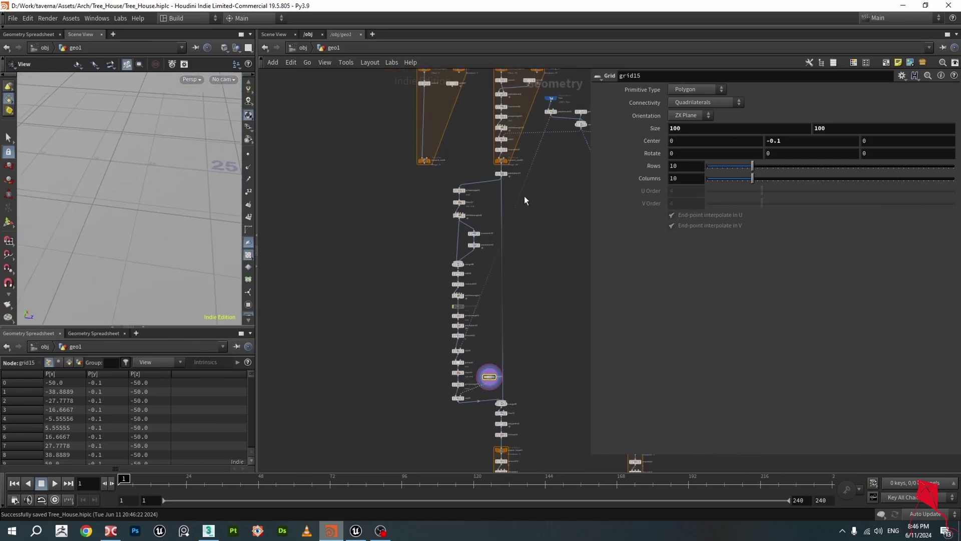
{"action": "scroll", "coordinate": [491, 359], "scroll_direction": "up", "scroll_amount": 5}
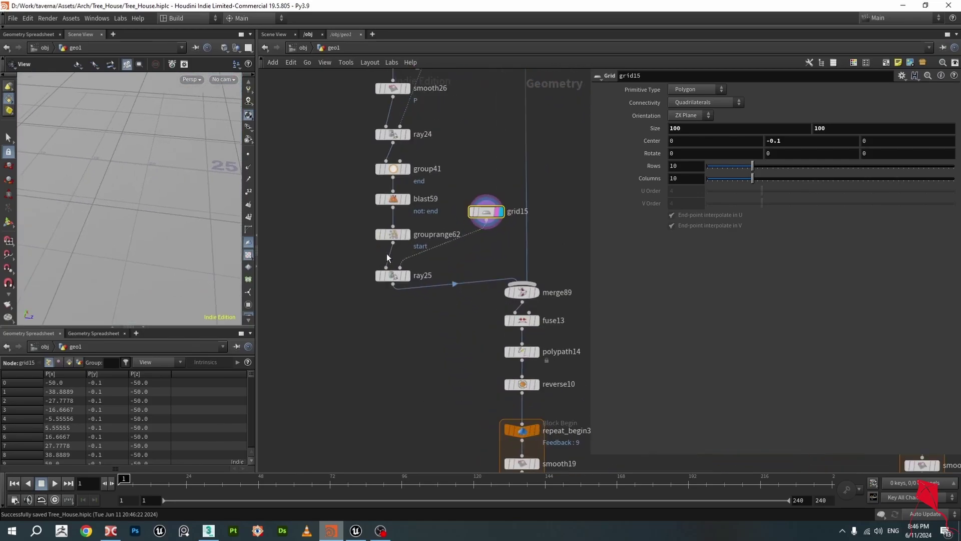
Display grouprange62 followed by ray25 and examine how the start points project onto the ground grid.
{"action": "left_click", "coordinate": [406, 234]}
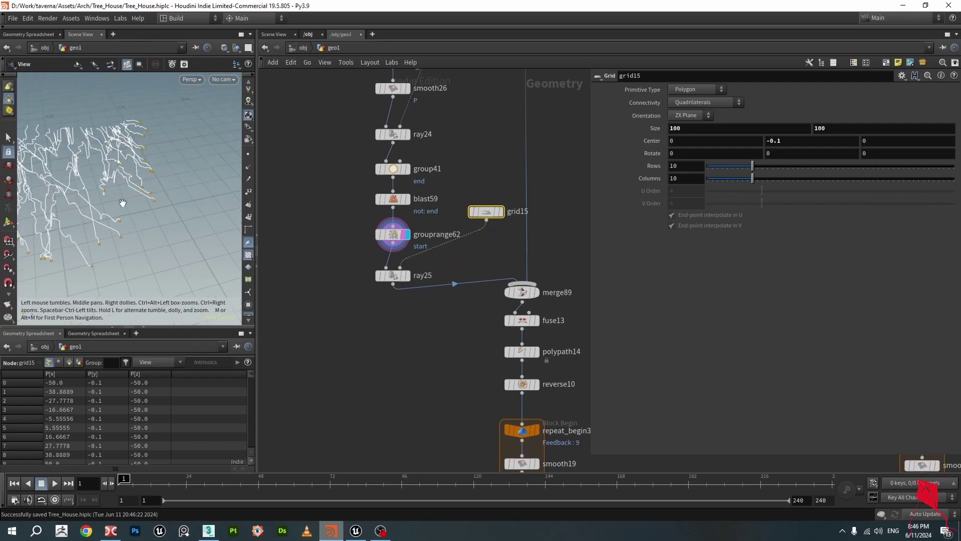
{"action": "left_click", "coordinate": [406, 275]}
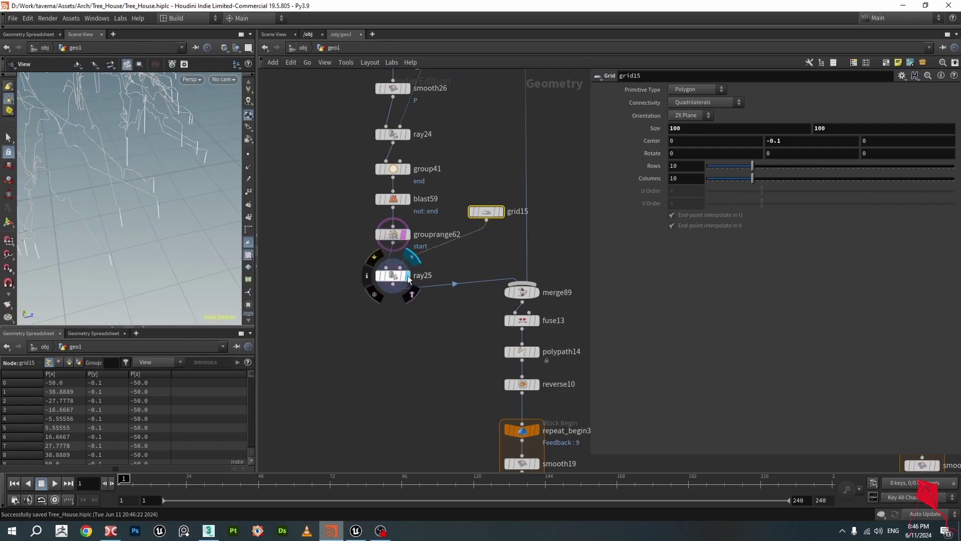
{"action": "left_click_drag", "start_coordinate": [116, 239], "coordinate": [98, 201]}
{"action": "scroll", "coordinate": [98, 202], "scroll_direction": "up", "scroll_amount": 4}
{"action": "middle_click_drag", "start_coordinate": [125, 189], "coordinate": [134, 193]}
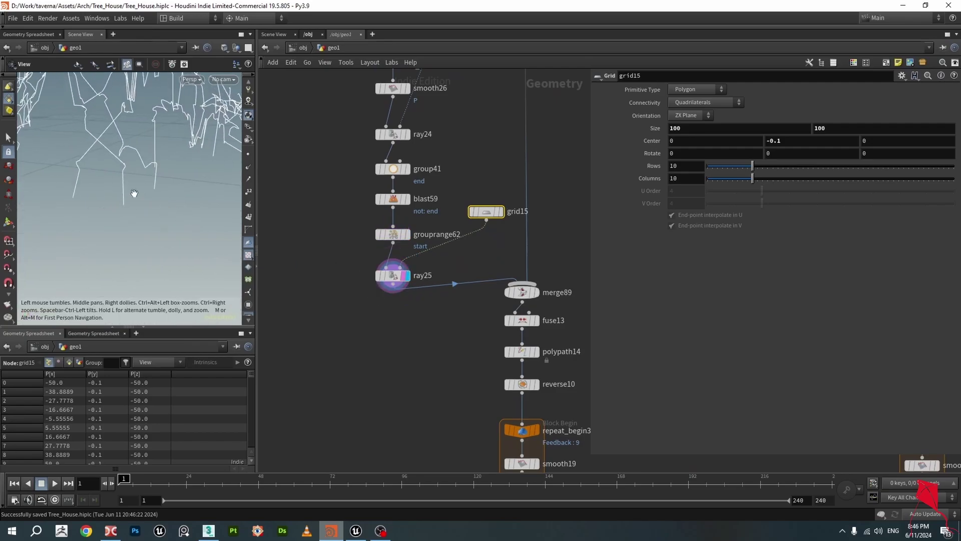
{"action": "scroll", "coordinate": [135, 193], "scroll_direction": "down", "scroll_amount": 5}
Review grid15's vertical center offset and recheck the line ends before and after the ray25 projection.
{"action": "mouse_move", "coordinate": [489, 215]}
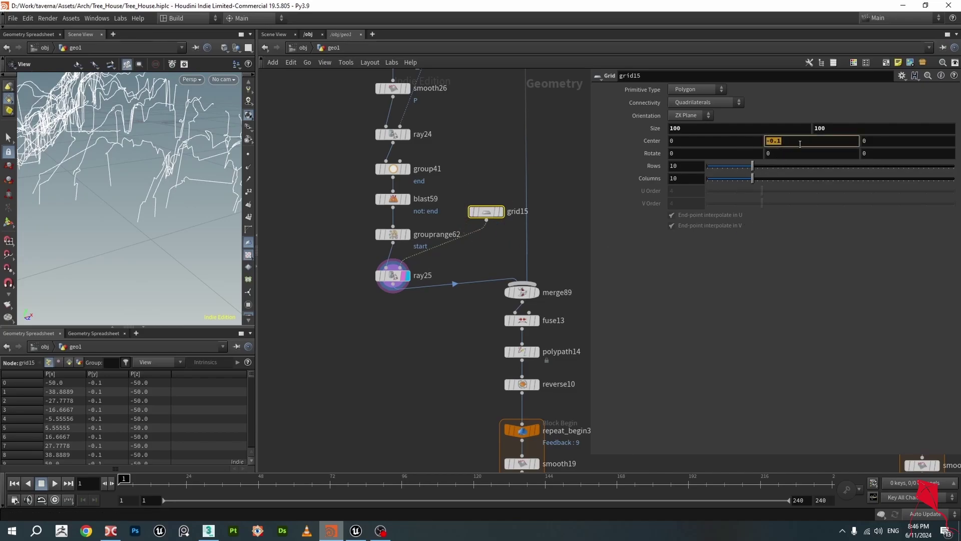
{"action": "left_click_drag", "start_coordinate": [485, 213], "coordinate": [488, 214]}
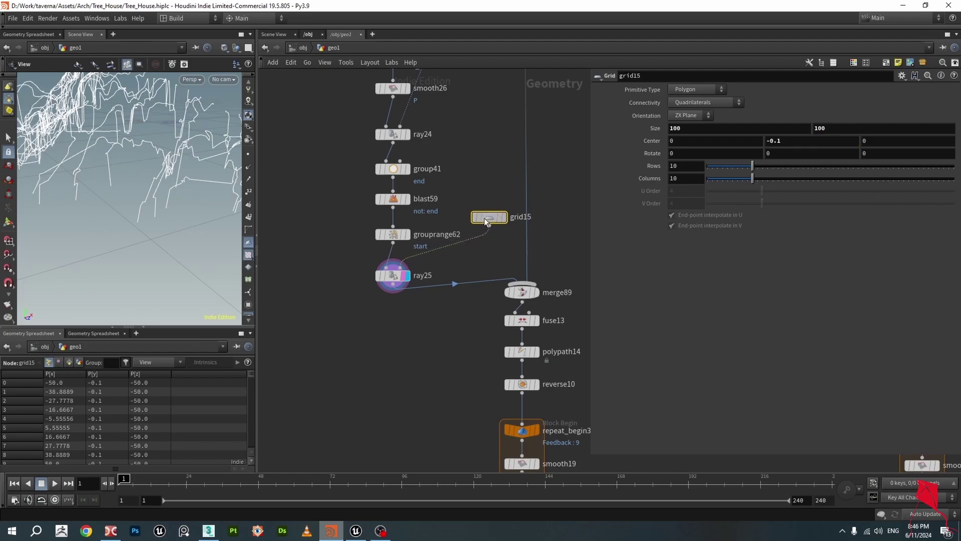
{"action": "left_click_drag", "start_coordinate": [157, 248], "coordinate": [137, 195]}
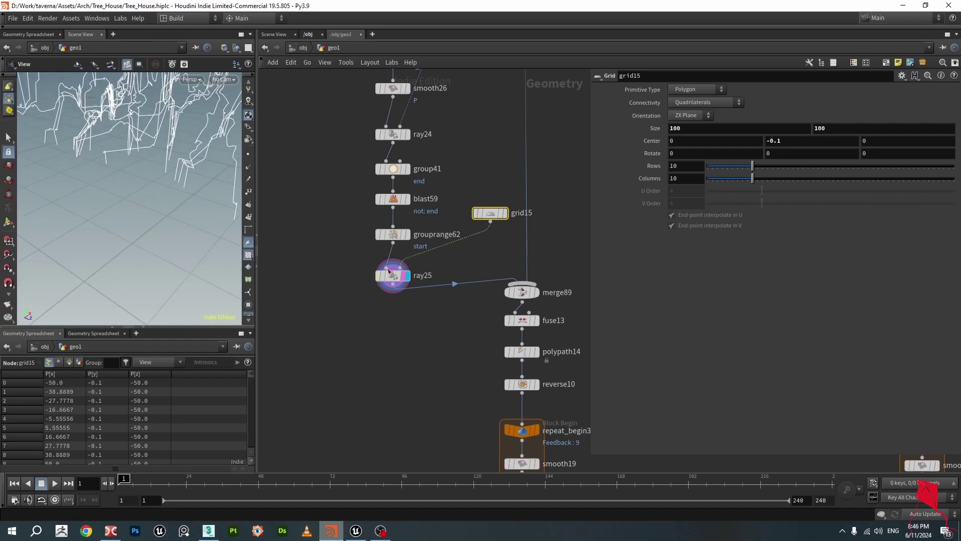
{"action": "left_click", "coordinate": [408, 234]}
{"action": "left_click", "coordinate": [408, 275]}
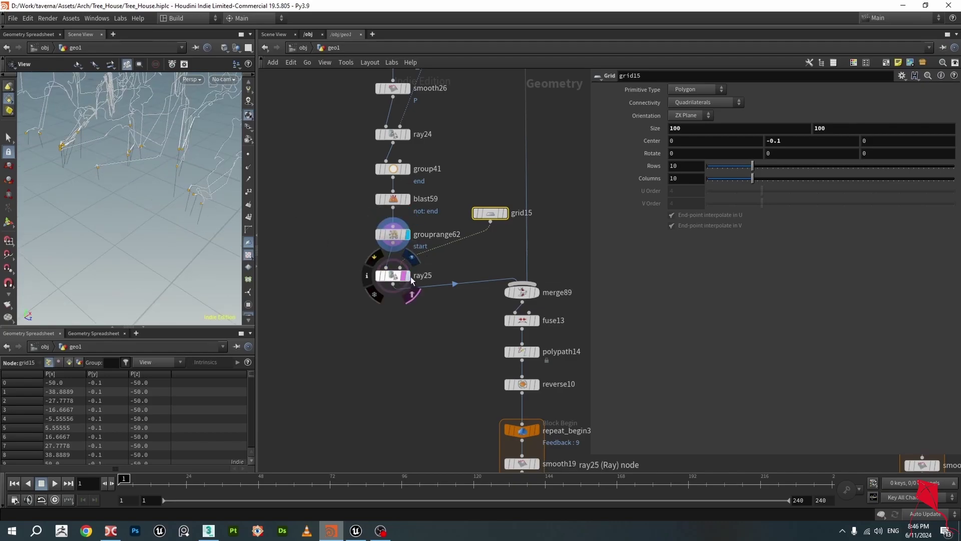
Review ray25's start group and set its Scale to 1.
{"action": "left_click", "coordinate": [392, 275]}
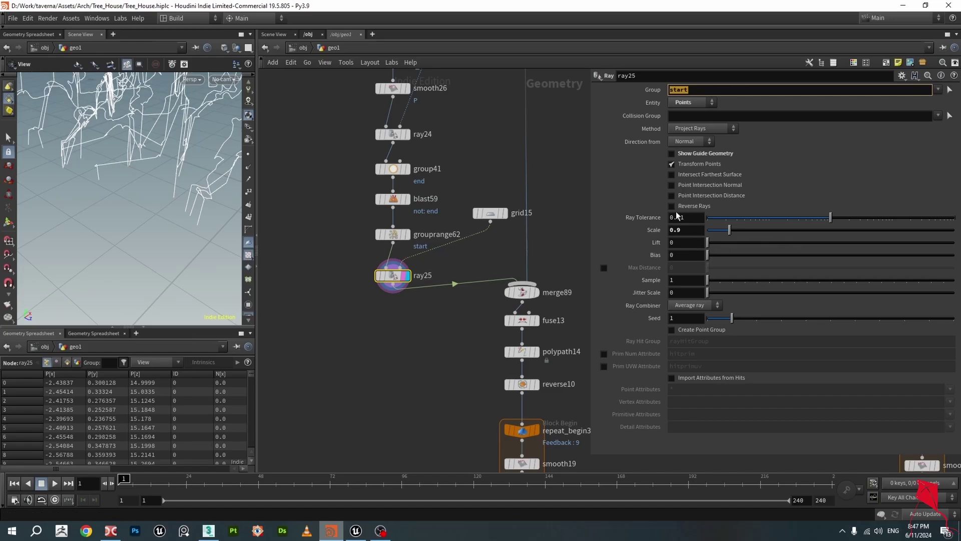
{"action": "left_click_drag", "start_coordinate": [687, 232], "coordinate": [623, 232]}
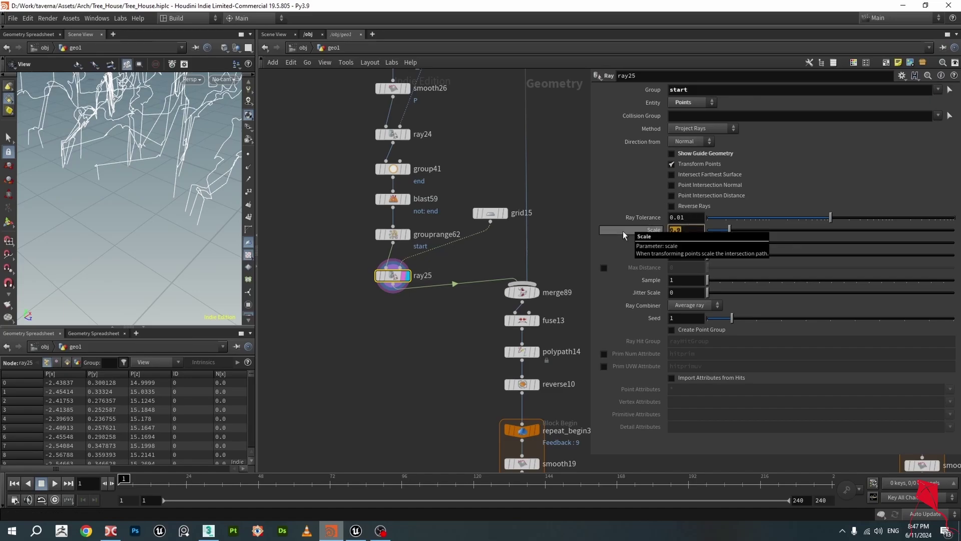
{"action": "type", "text": "1"}
{"action": "key", "text": "Return"}
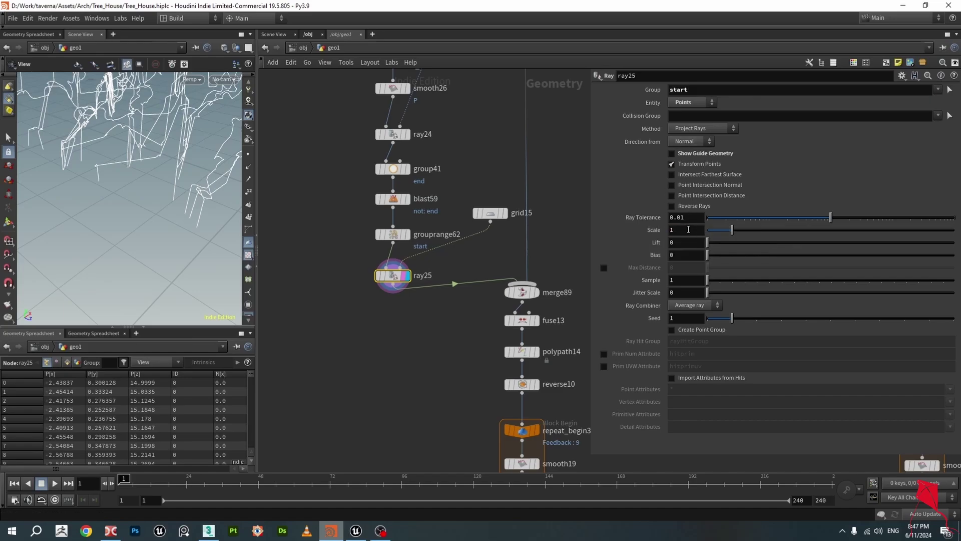
Examine the grounded railing line ends output by ray25.
{"action": "left_click_drag", "start_coordinate": [157, 194], "coordinate": [130, 178], "text": "alt"}
{"action": "scroll", "coordinate": [368, 306], "scroll_direction": "down", "scroll_amount": 2}
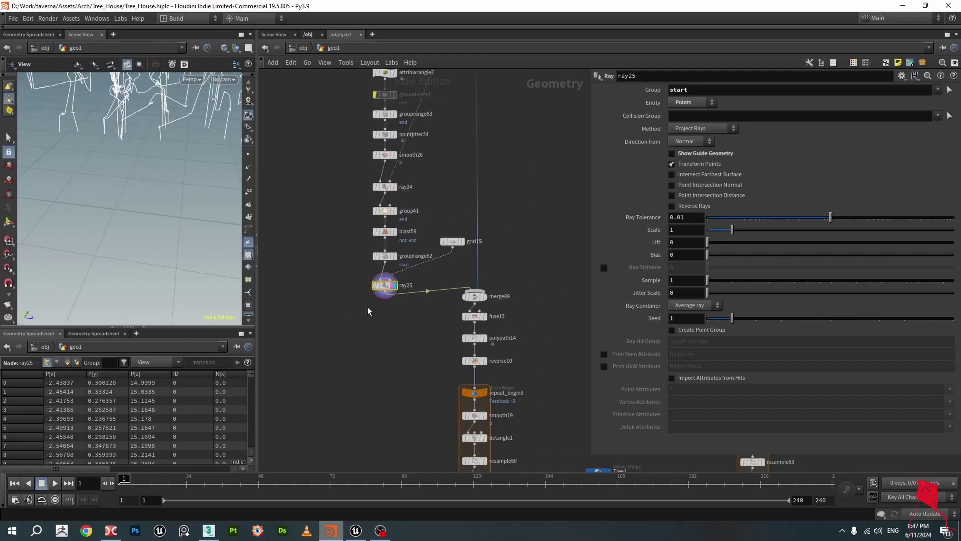
{"action": "scroll", "coordinate": [149, 230], "scroll_direction": "up", "scroll_amount": 3}
{"action": "scroll", "coordinate": [150, 231], "scroll_direction": "down", "scroll_amount": 5}
{"action": "mouse_move", "coordinate": [150, 221]}
{"action": "left_mouse_down"}
{"action": "mouse_move", "coordinate": [156, 197]}
{"action": "mouse_move", "coordinate": [152, 218]}
{"action": "left_mouse_up"}
{"action": "scroll", "coordinate": [153, 218], "scroll_direction": "up", "scroll_amount": 3}
Display pointjitter29 below foreach_end10 and examine the jittered railing lines along the stairs.
{"action": "middle_click_drag", "start_coordinate": [519, 246], "coordinate": [493, 340]}
{"action": "middle_click_drag", "start_coordinate": [487, 195], "coordinate": [473, 378]}
{"action": "middle_click_drag", "start_coordinate": [480, 148], "coordinate": [473, 276]}
{"action": "scroll", "coordinate": [425, 223], "scroll_direction": "up", "scroll_amount": 5}
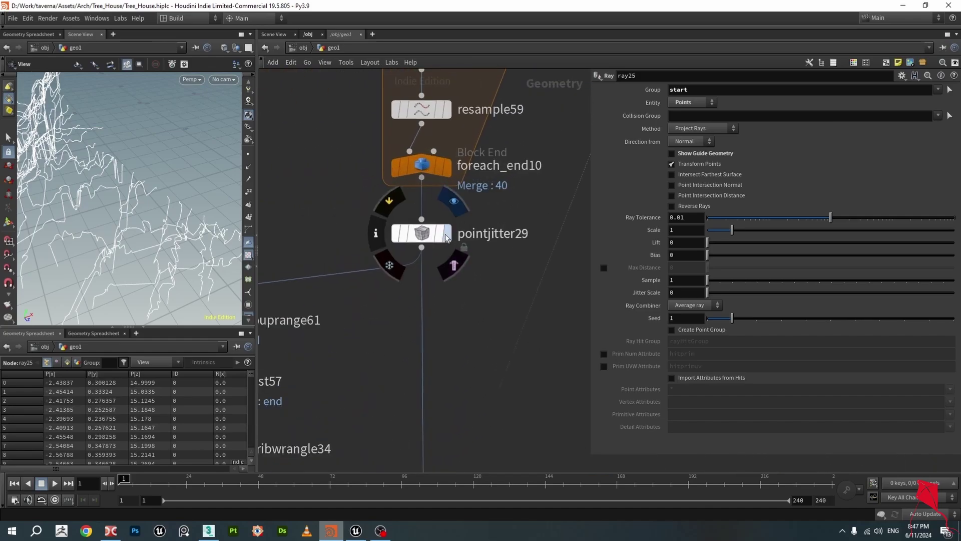
{"action": "left_click", "coordinate": [447, 233]}
{"action": "scroll", "coordinate": [150, 179], "scroll_direction": "up", "scroll_amount": 2}
{"action": "left_click_drag", "start_coordinate": [150, 180], "coordinate": [153, 161]}
{"action": "scroll", "coordinate": [154, 161], "scroll_direction": "up", "scroll_amount": 3}
{"action": "scroll", "coordinate": [521, 346], "scroll_direction": "down", "scroll_amount": 4}
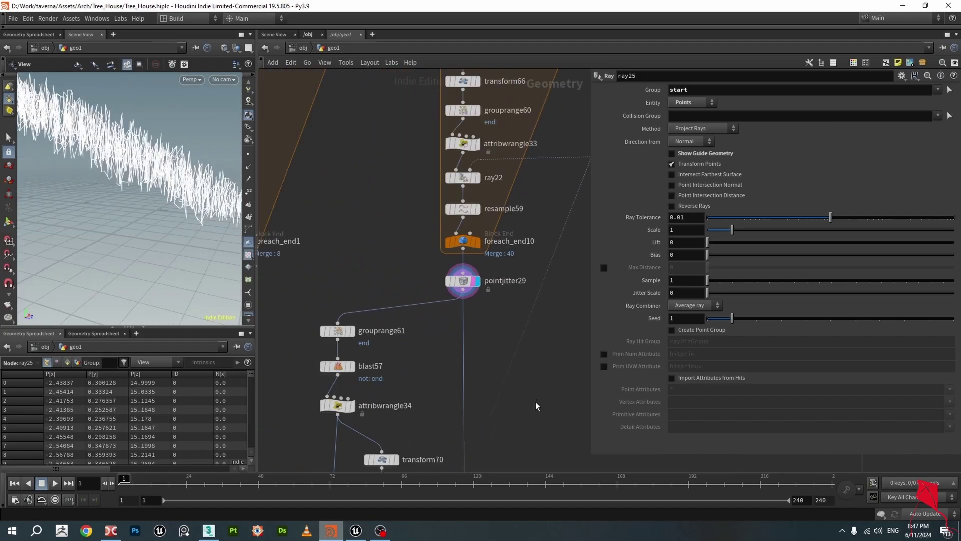
Display merge89 and examine how the jittered railing lines combine with the grounded lines from ray25.
{"action": "middle_click_drag", "start_coordinate": [535, 401], "coordinate": [523, 221]}
{"action": "middle_click_drag", "start_coordinate": [518, 333], "coordinate": [509, 199]}
{"action": "middle_click_drag", "start_coordinate": [492, 381], "coordinate": [496, 146]}
{"action": "middle_click_drag", "start_coordinate": [481, 416], "coordinate": [494, 278]}
{"action": "scroll", "coordinate": [494, 277], "scroll_direction": "up", "scroll_amount": 4}
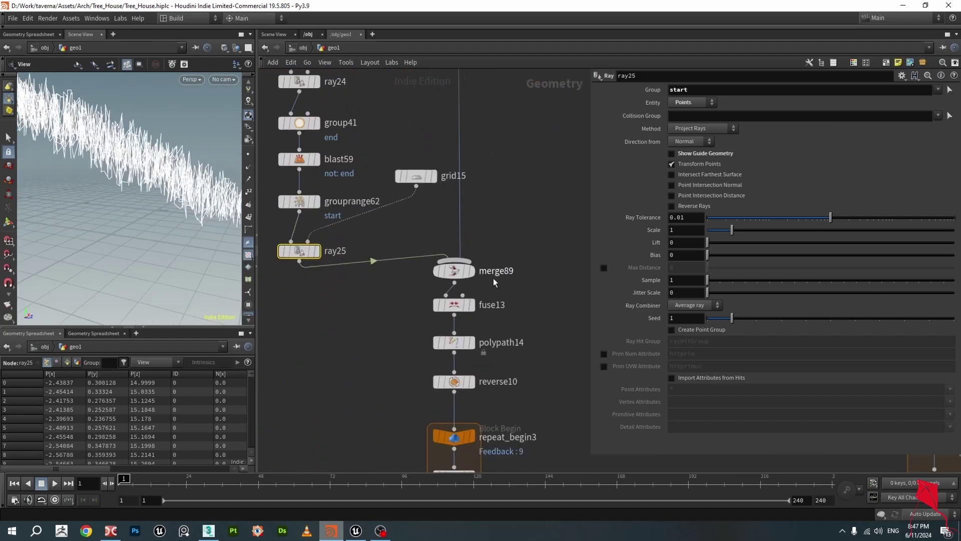
{"action": "left_click", "coordinate": [461, 270]}
{"action": "left_click", "coordinate": [454, 272]}
{"action": "left_click_drag", "start_coordinate": [173, 210], "coordinate": [144, 221]}
{"action": "scroll", "coordinate": [143, 220], "scroll_direction": "up", "scroll_amount": 8}
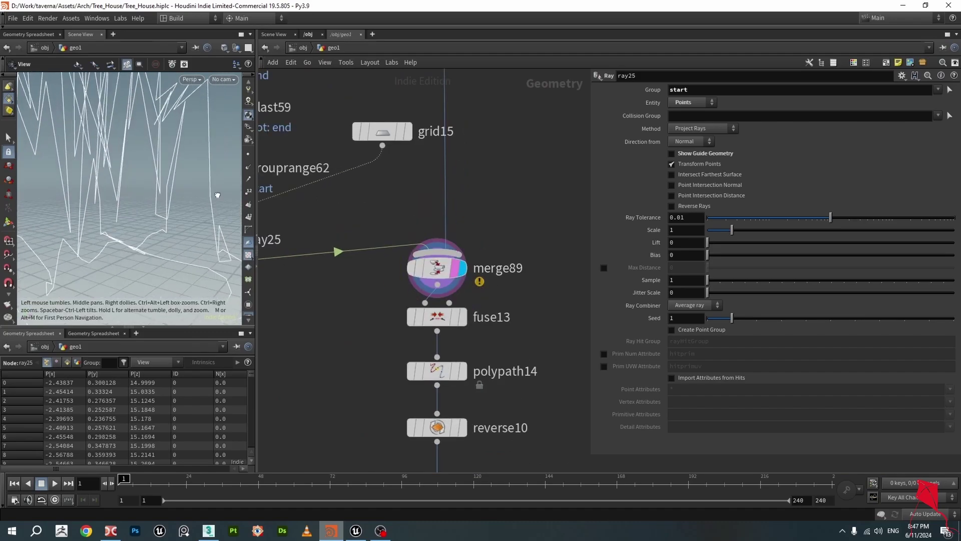
{"action": "scroll", "coordinate": [209, 198], "scroll_direction": "up", "scroll_amount": 6}
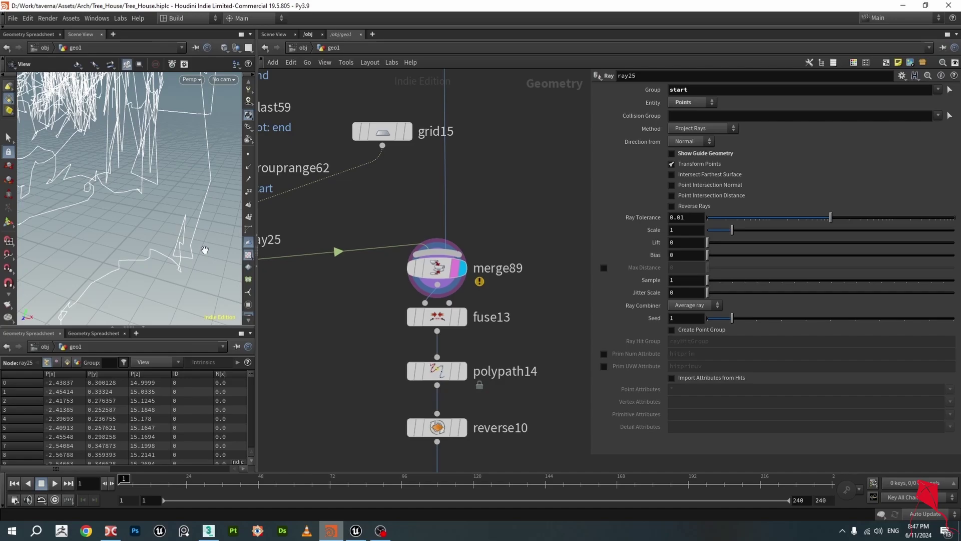
{"action": "scroll", "coordinate": [205, 248], "scroll_direction": "up", "scroll_amount": 5}
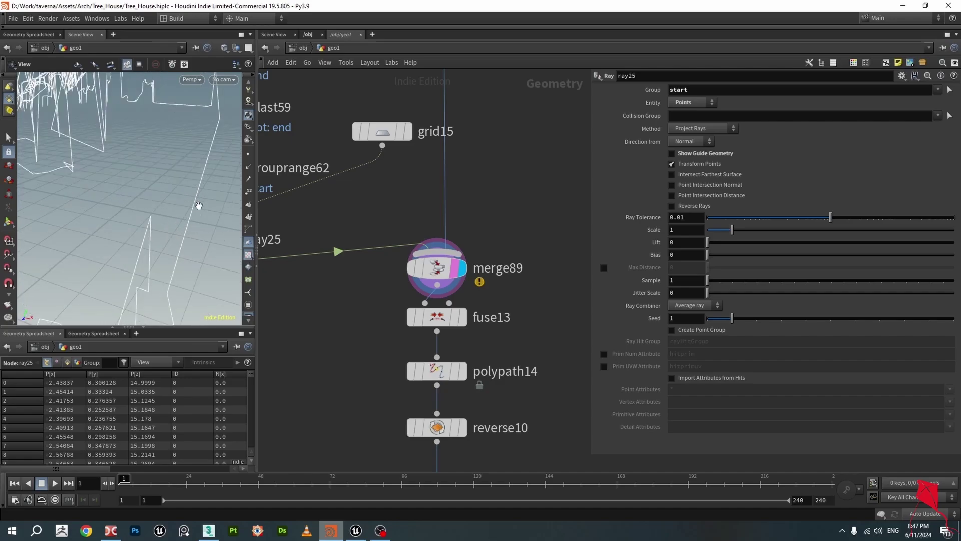
Display ray25 alone and inspect its ground-level lines against the merged geometry.
{"action": "middle_click_drag", "start_coordinate": [519, 239], "coordinate": [611, 257]}
{"action": "scroll", "coordinate": [333, 265], "scroll_direction": "up", "scroll_amount": 2}
{"action": "left_click", "coordinate": [332, 257]}
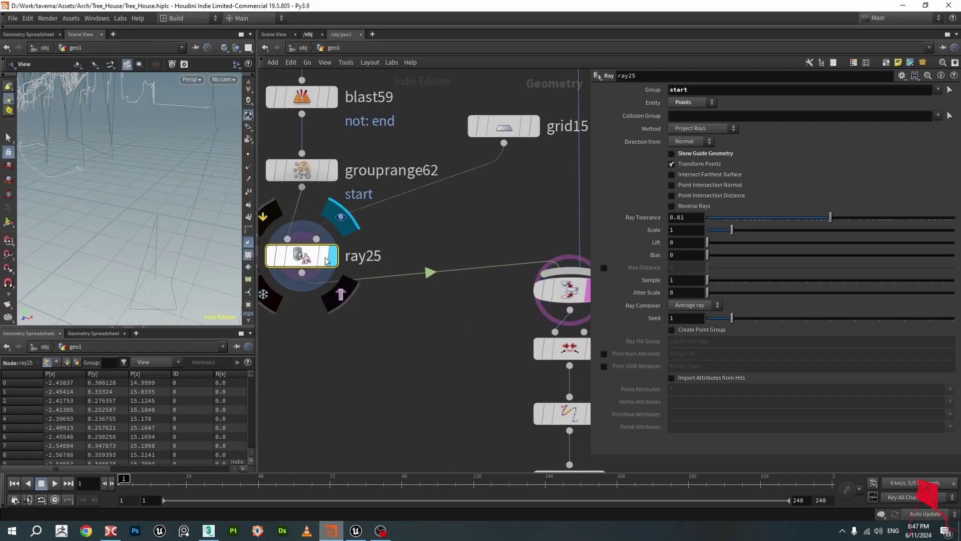
{"action": "scroll", "coordinate": [170, 212], "scroll_direction": "down", "scroll_amount": 4}
{"action": "scroll", "coordinate": [156, 225], "scroll_direction": "up", "scroll_amount": 5}
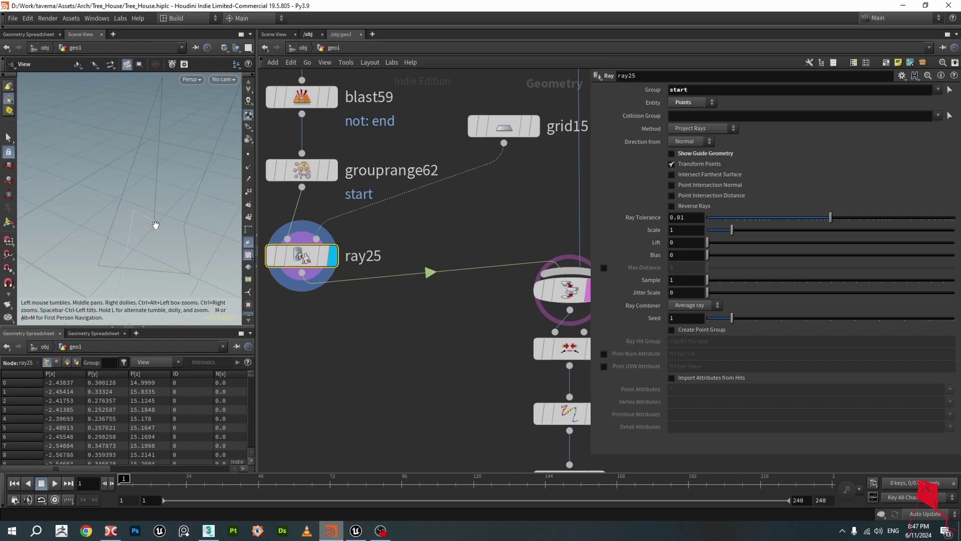
{"action": "scroll", "coordinate": [157, 218], "scroll_direction": "down", "scroll_amount": 5}
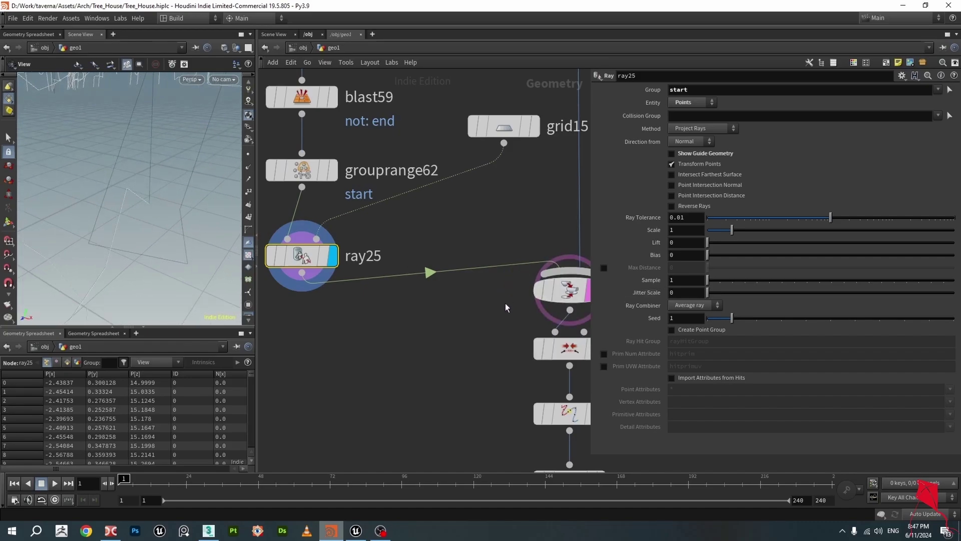
Display merge89 again with point numbers shown and inspect the points where the two line sets meet.
{"action": "middle_click_drag", "start_coordinate": [620, 299], "coordinate": [538, 281]}
{"action": "left_click", "coordinate": [527, 275]}
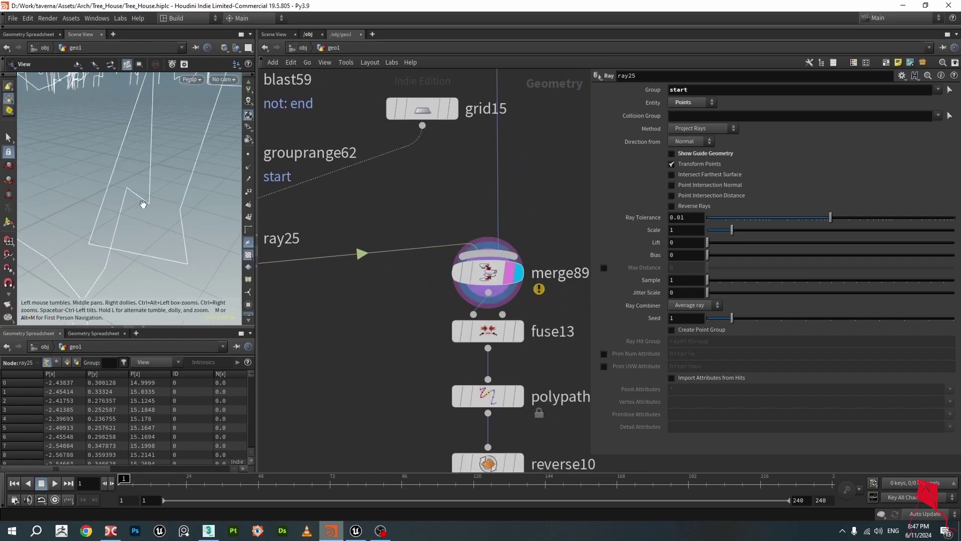
{"action": "left_click", "coordinate": [249, 193]}
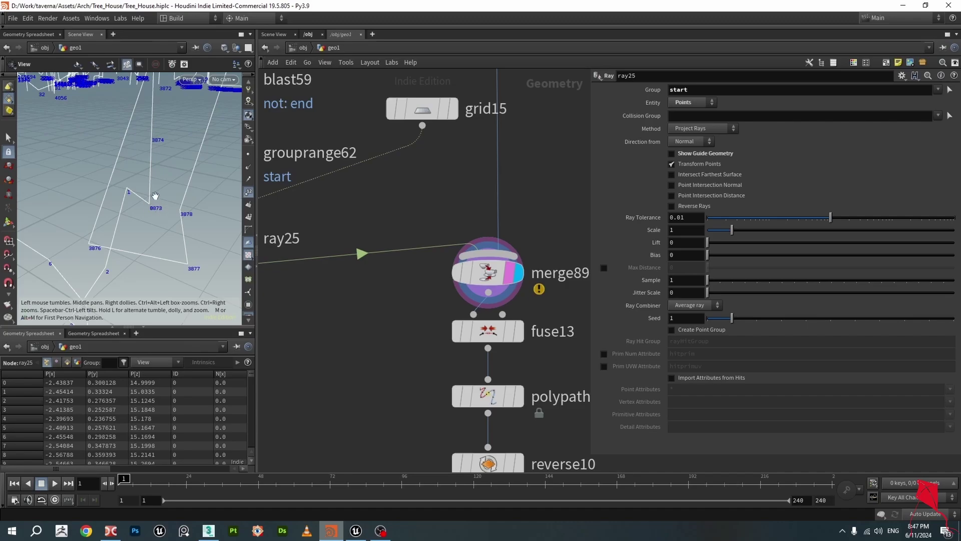
{"action": "scroll", "coordinate": [330, 245], "scroll_direction": "down", "scroll_amount": 1}
Display fuse13 and check the point numbering at the shared line ends.
{"action": "middle_click_drag", "start_coordinate": [346, 292], "coordinate": [322, 241]}
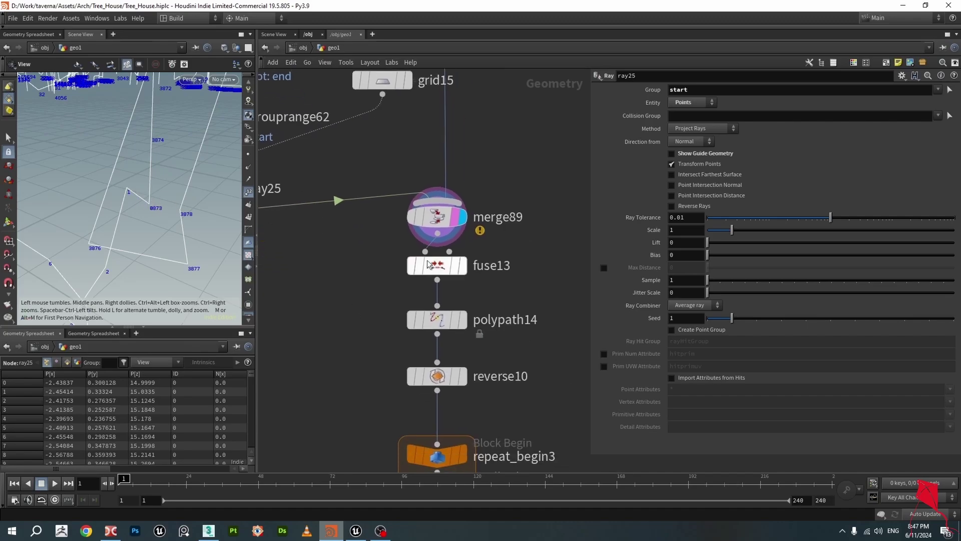
{"action": "left_click", "coordinate": [463, 271]}
{"action": "left_click", "coordinate": [464, 272]}
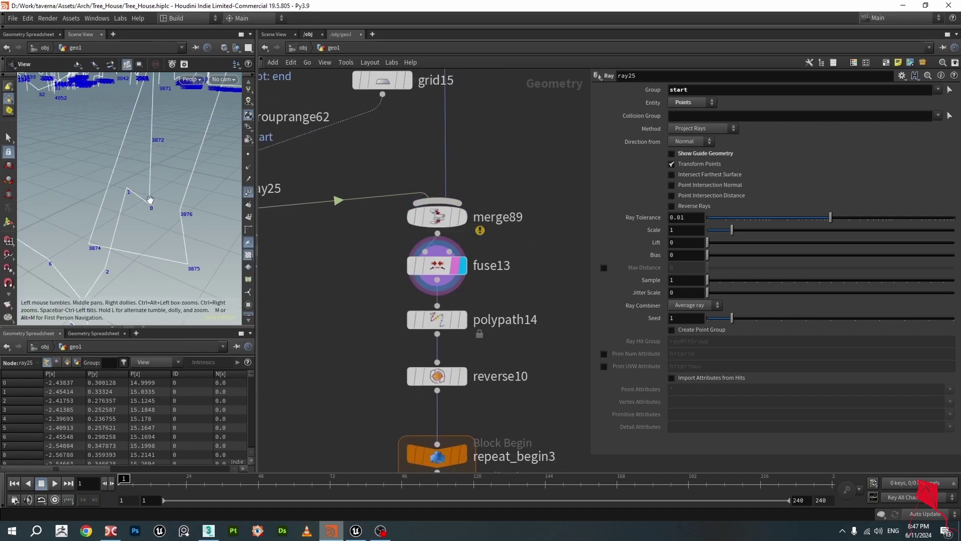
Display polypath14 and examine the point numbering along the joined lines down to their ground ends.
{"action": "left_click", "coordinate": [461, 323]}
{"action": "left_click_drag", "start_coordinate": [119, 235], "coordinate": [235, 189]}
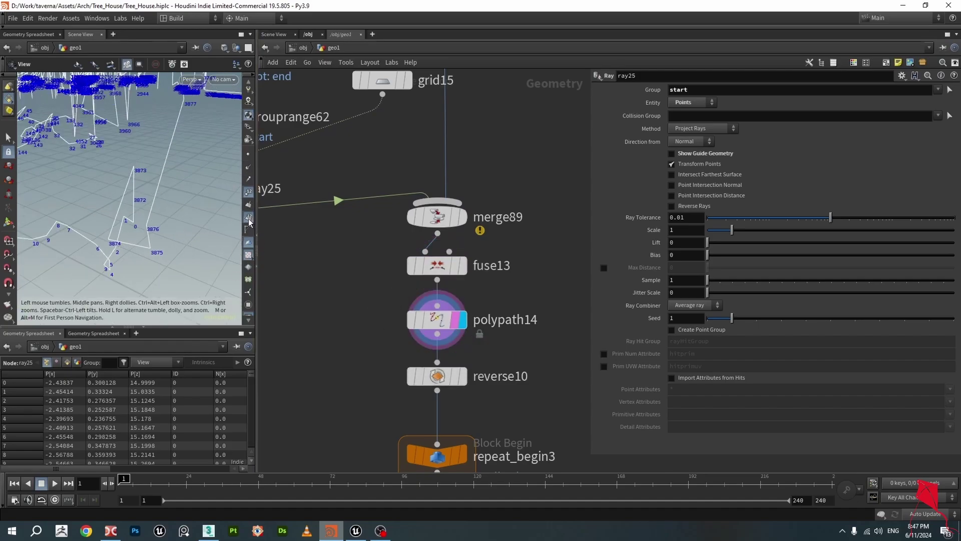
{"action": "scroll", "coordinate": [196, 221], "scroll_direction": "down", "scroll_amount": 5}
{"action": "left_click_drag", "start_coordinate": [151, 215], "coordinate": [183, 218]}
{"action": "scroll", "coordinate": [196, 221], "scroll_direction": "up", "scroll_amount": 5}
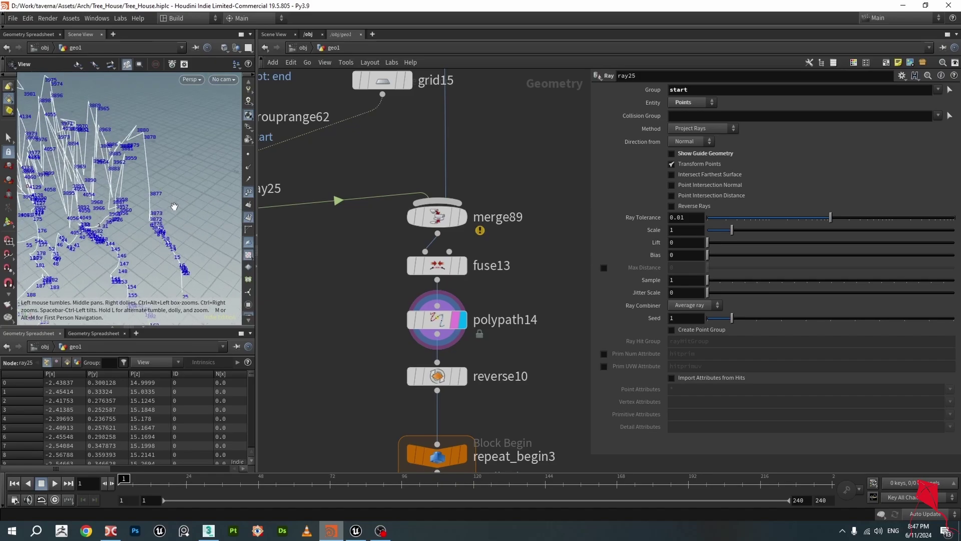
{"action": "left_click_drag", "start_coordinate": [207, 263], "coordinate": [67, 180]}
{"action": "scroll", "coordinate": [61, 162], "scroll_direction": "up", "scroll_amount": 4}
{"action": "middle_click_drag", "start_coordinate": [56, 155], "coordinate": [108, 240]}
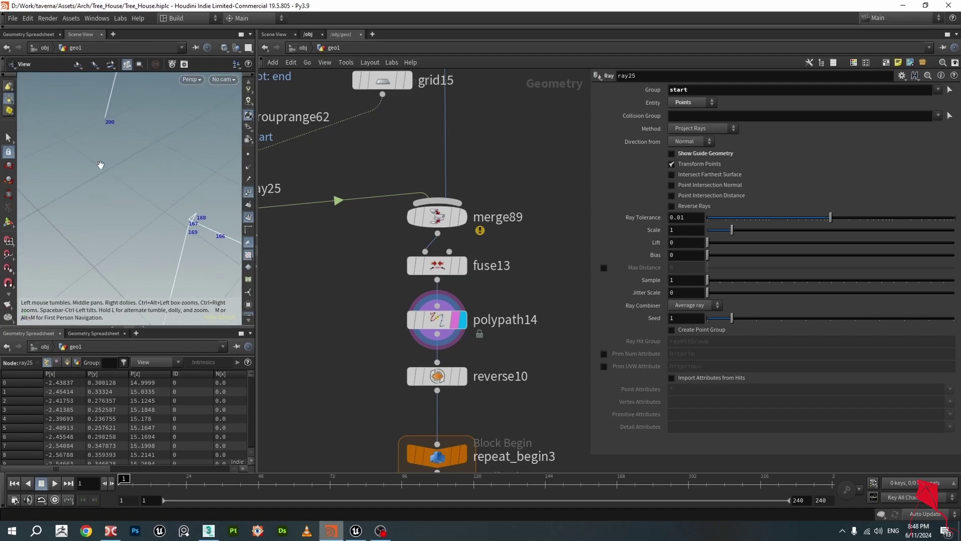
{"action": "middle_click_drag", "start_coordinate": [87, 87], "coordinate": [130, 243]}
{"action": "left_click_drag", "start_coordinate": [129, 243], "coordinate": [109, 227]}
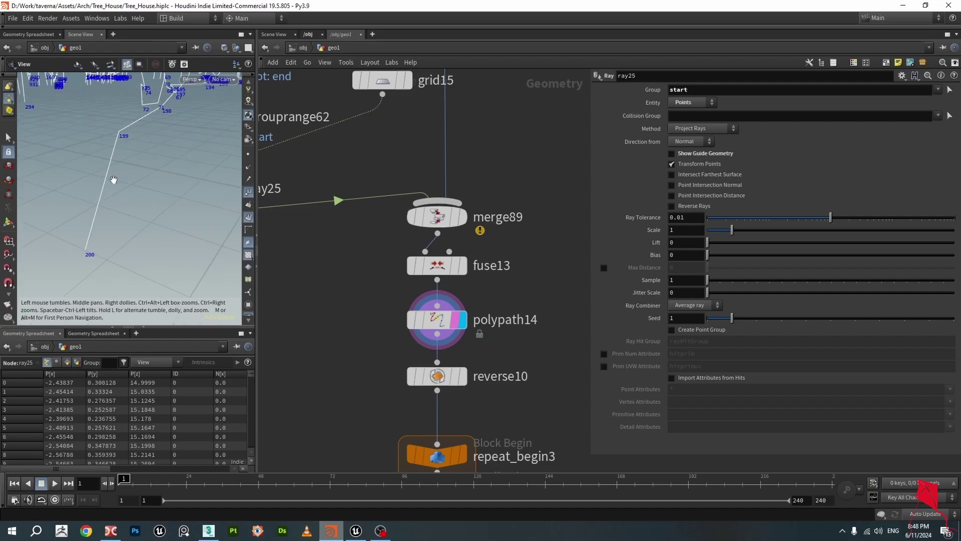
Compare the line numbering of polypath14 and reverse10, and review reverse10's Reverse U setting.
{"action": "left_click", "coordinate": [465, 377]}
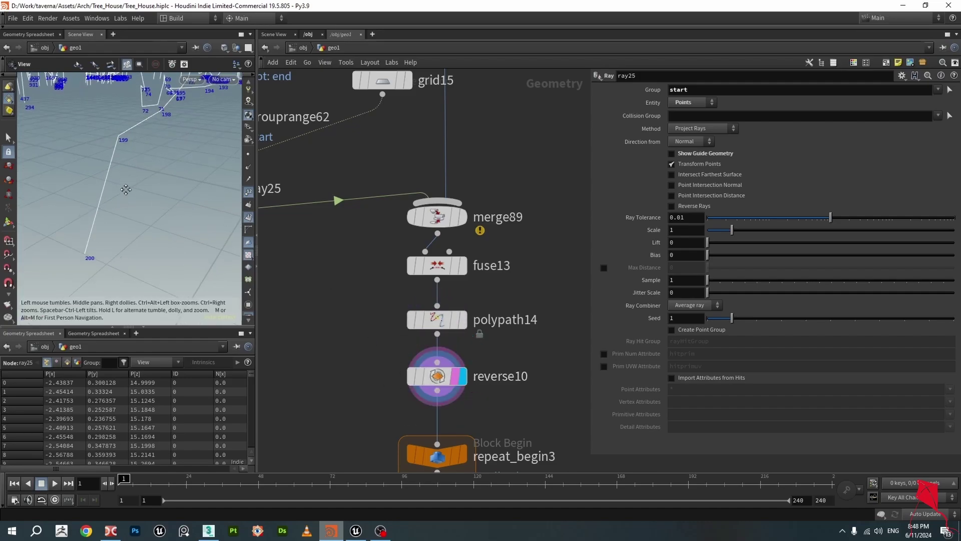
{"action": "left_click", "coordinate": [462, 320]}
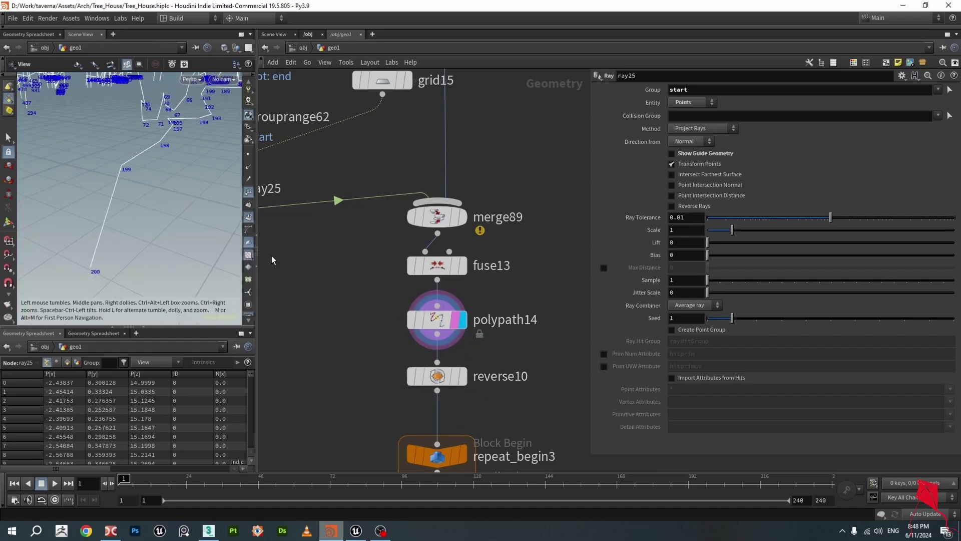
{"action": "left_click_drag", "start_coordinate": [186, 210], "coordinate": [181, 185]}
{"action": "left_click", "coordinate": [461, 376]}
{"action": "left_click", "coordinate": [454, 382]}
{"action": "left_click_drag", "start_coordinate": [176, 252], "coordinate": [178, 205]}
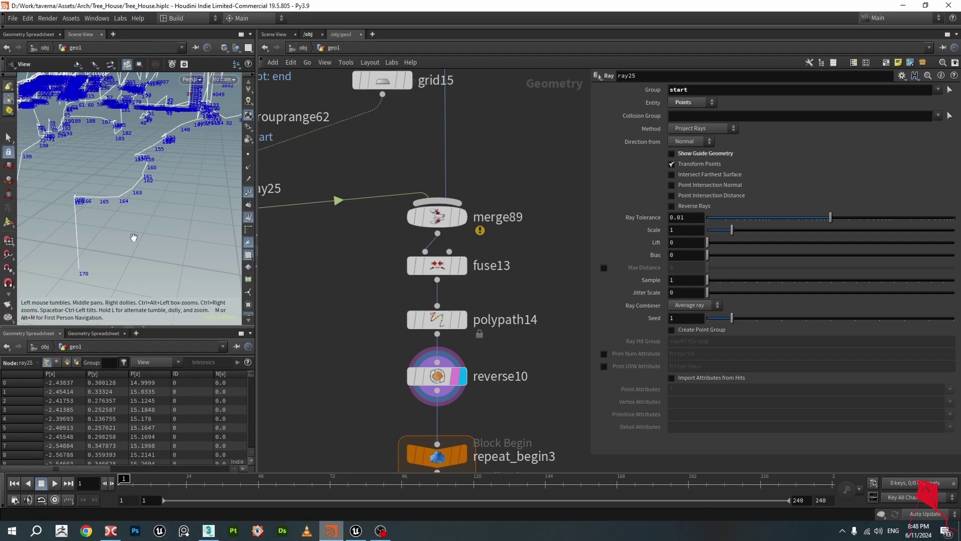
{"action": "left_click", "coordinate": [434, 376]}
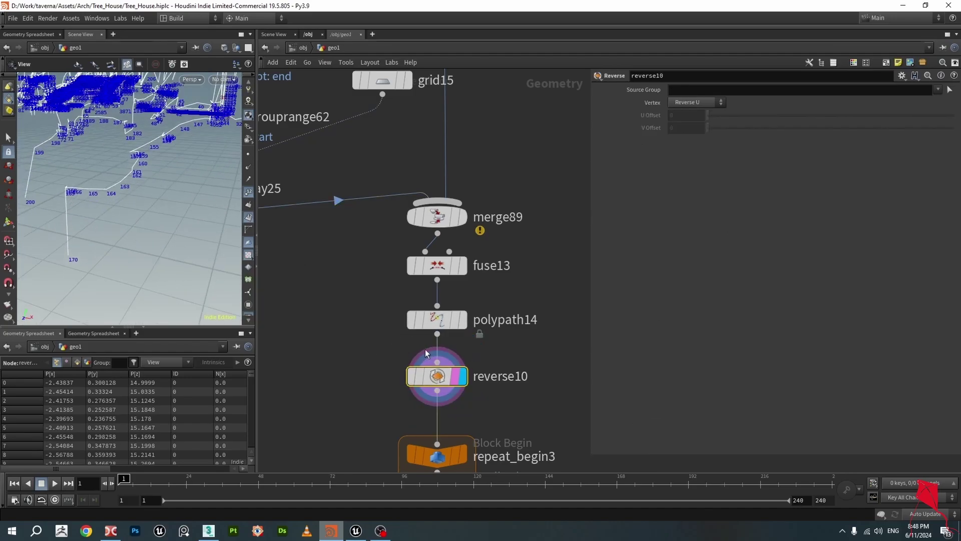
Hide the number labels and view the reversed railing lines ahead of the repeat_begin3 smoothing and detangling loop.
{"action": "scroll", "coordinate": [425, 349], "scroll_direction": "down", "scroll_amount": 3}
{"action": "middle_click_drag", "start_coordinate": [386, 396], "coordinate": [411, 262]}
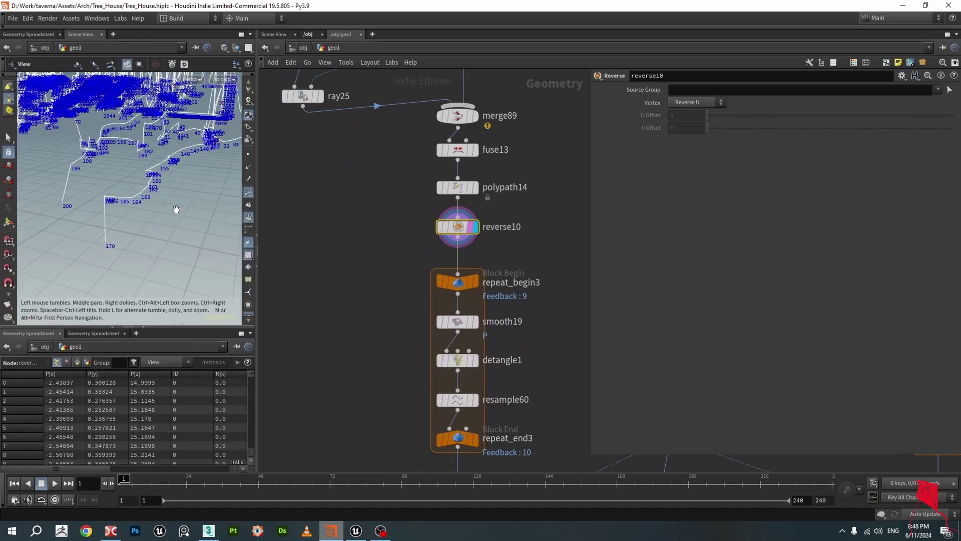
{"action": "left_click_drag", "start_coordinate": [176, 209], "coordinate": [216, 235]}
{"action": "left_click", "coordinate": [248, 219]}
{"action": "left_click_drag", "start_coordinate": [175, 224], "coordinate": [161, 202], "text": "alt"}
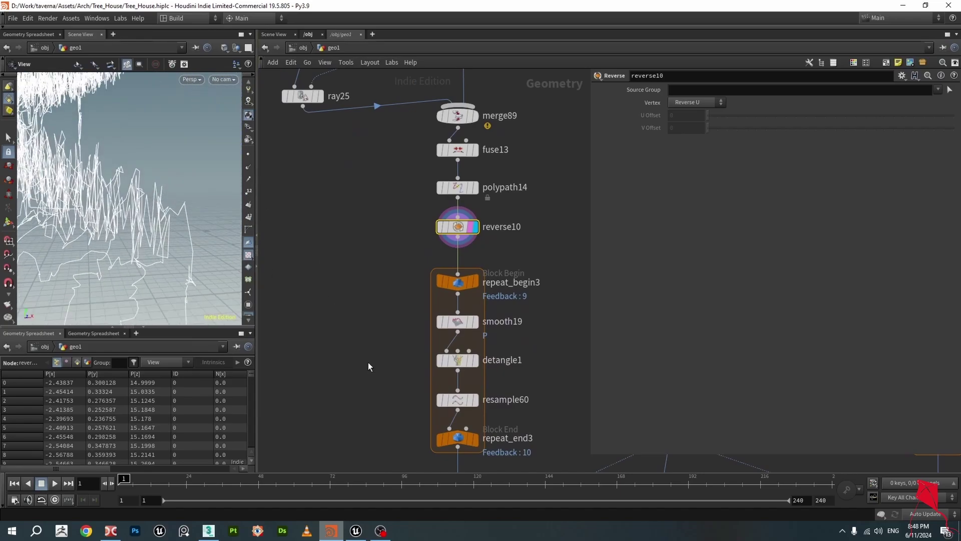
{"action": "middle_click_drag", "start_coordinate": [369, 364], "coordinate": [377, 275]}
{"action": "left_click_drag", "start_coordinate": [228, 223], "coordinate": [189, 218], "text": "alt"}
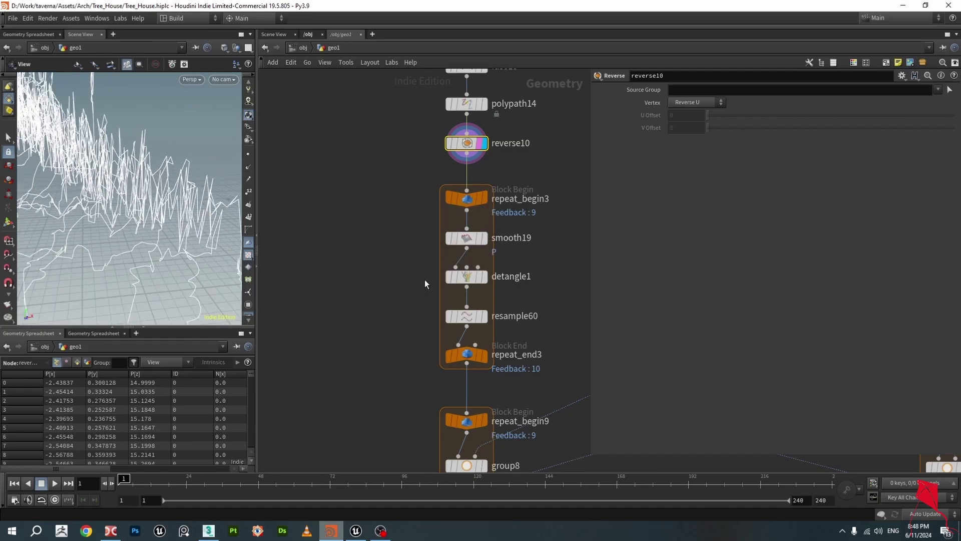
Review detangle1's parameters, add a new Detangle node beside the loop, and connect reverse10 to its first input.
{"action": "left_click", "coordinate": [467, 276]}
{"action": "middle_click_drag", "start_coordinate": [386, 265], "coordinate": [401, 254]}
{"action": "key", "text": "Tab"}
{"action": "type", "text": "deta"}
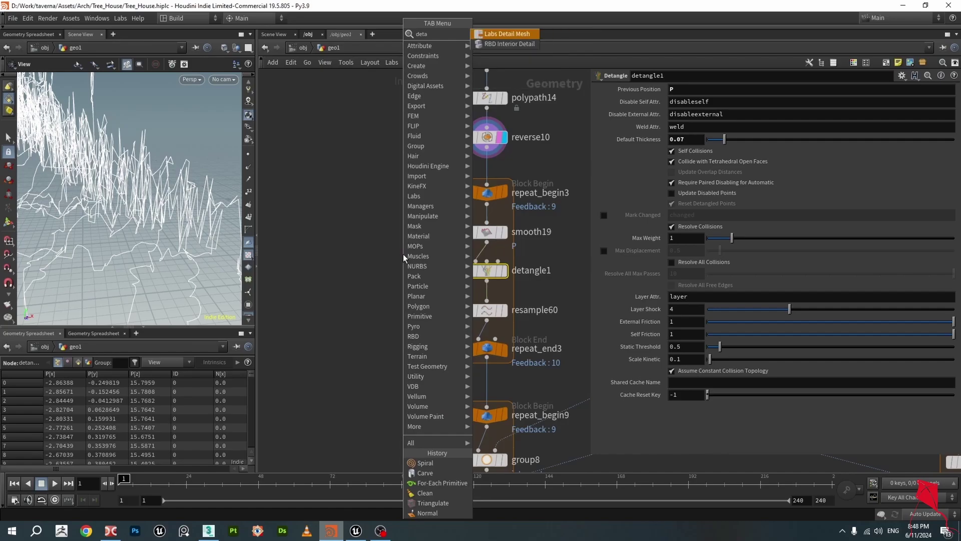
{"action": "key", "text": "BackSpace"}
{"action": "key", "text": "BackSpace"}
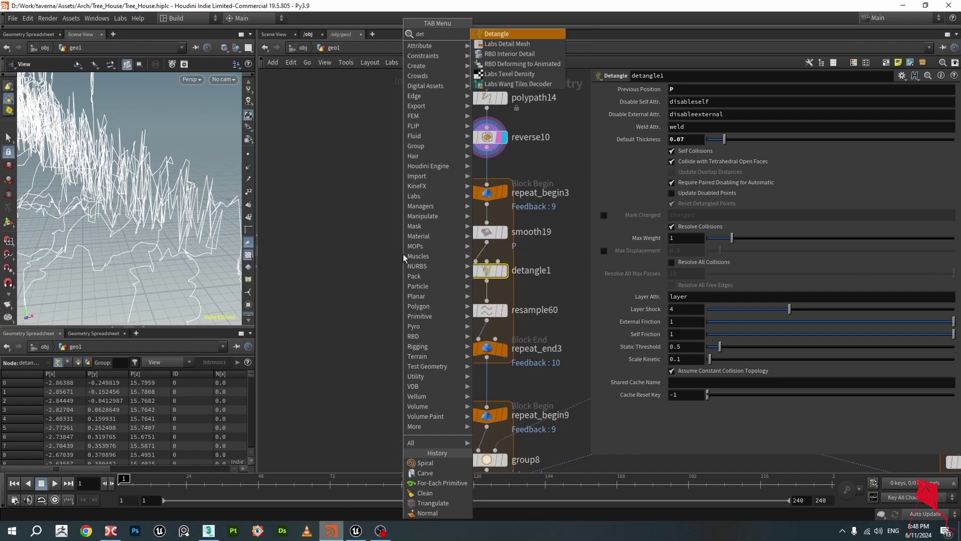
{"action": "type", "text": "an"}
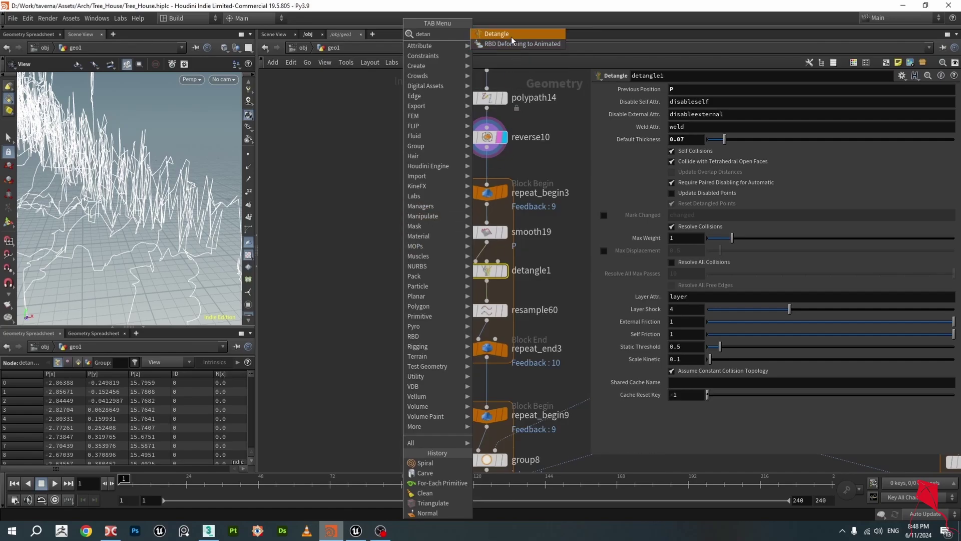
{"action": "left_click", "coordinate": [512, 40]}
{"action": "left_click", "coordinate": [356, 248]}
{"action": "left_click", "coordinate": [486, 149]}
Display the new Detangle node and check the details of its error.
{"action": "left_click", "coordinate": [377, 257]}
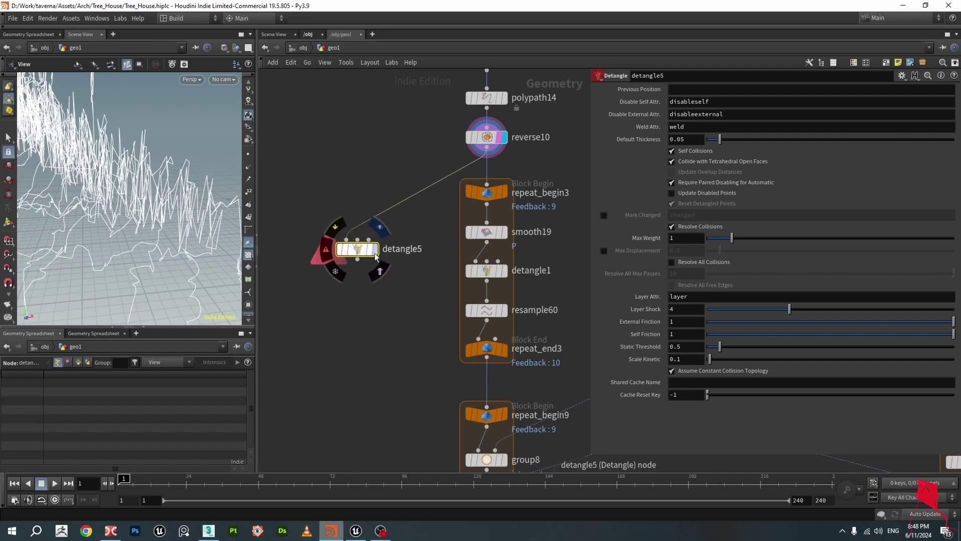
{"action": "left_click", "coordinate": [376, 255]}
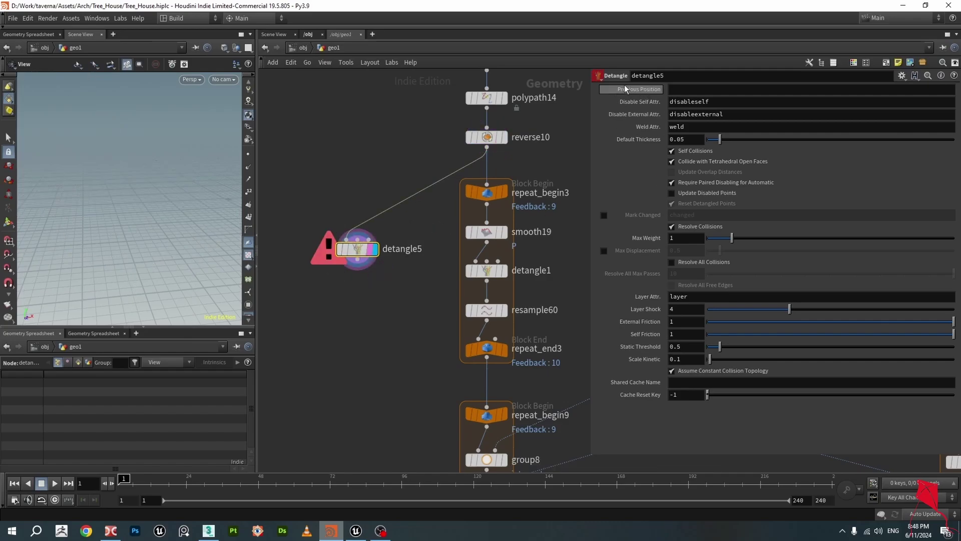
{"action": "middle_click", "coordinate": [357, 251]}
{"action": "mouse_move", "coordinate": [358, 244]}
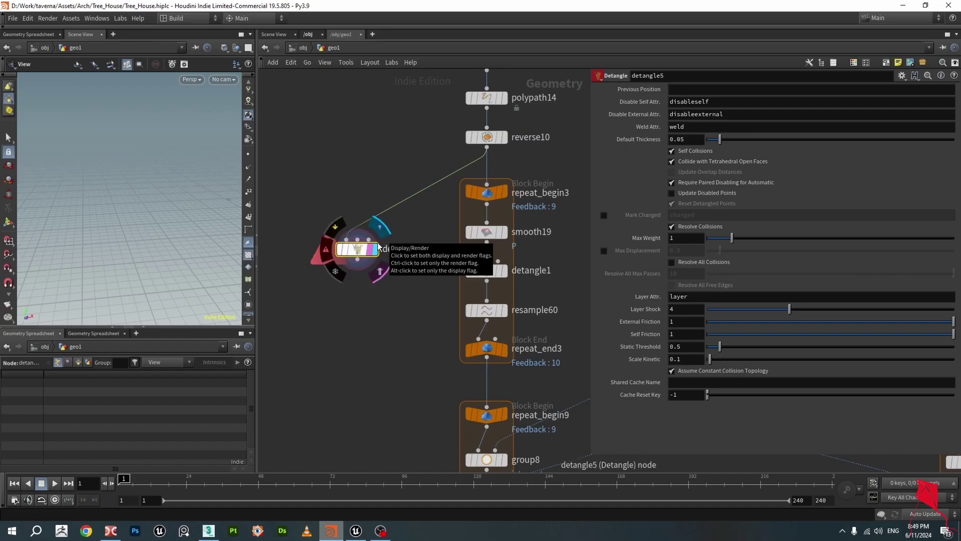
{"action": "left_click", "coordinate": [379, 247]}
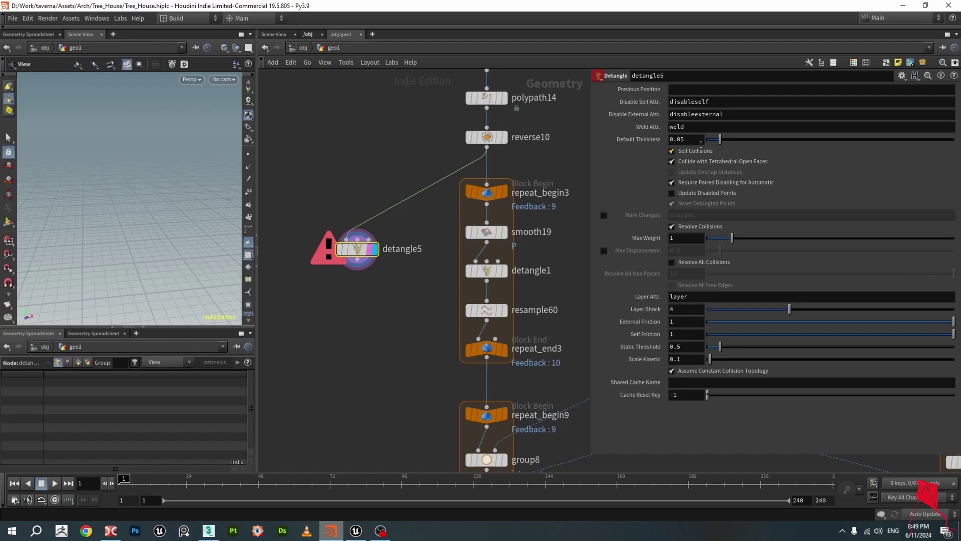
Set the new Detangle node's Previous Position attribute to P.
{"action": "left_click", "coordinate": [687, 87]}
{"action": "type", "text": "P"}
{"action": "key", "text": "Return"}
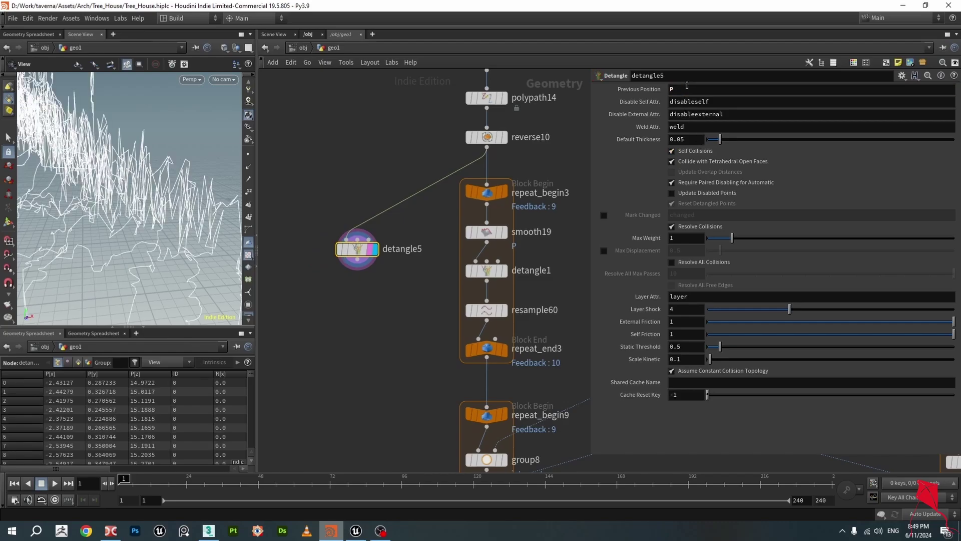
Move the new Detangle node farther from the loop and compare its detangled lines with reverse10's output.
{"action": "left_click_drag", "start_coordinate": [126, 209], "coordinate": [218, 230]}
{"action": "left_click_drag", "start_coordinate": [350, 252], "coordinate": [333, 237]}
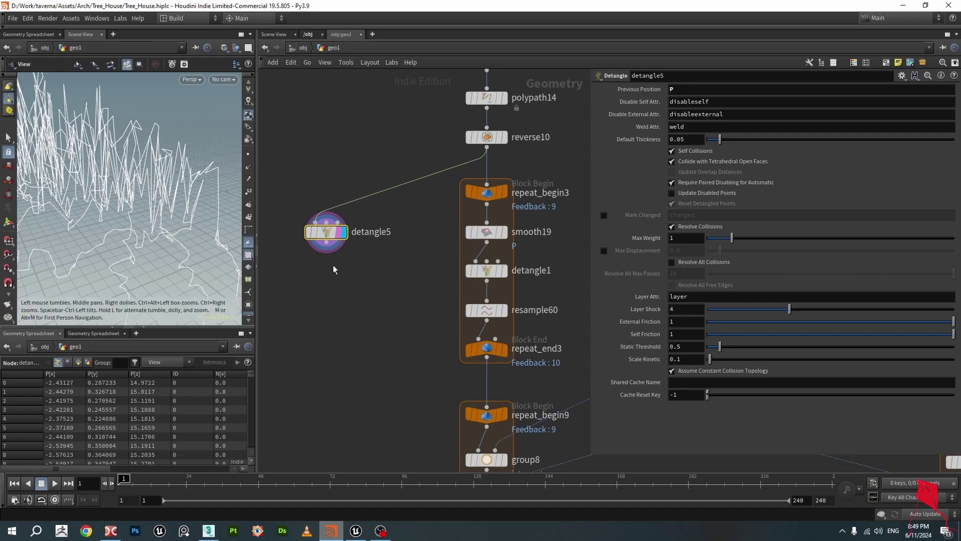
{"action": "left_click_drag", "start_coordinate": [201, 220], "coordinate": [192, 218]}
{"action": "left_click", "coordinate": [504, 138]}
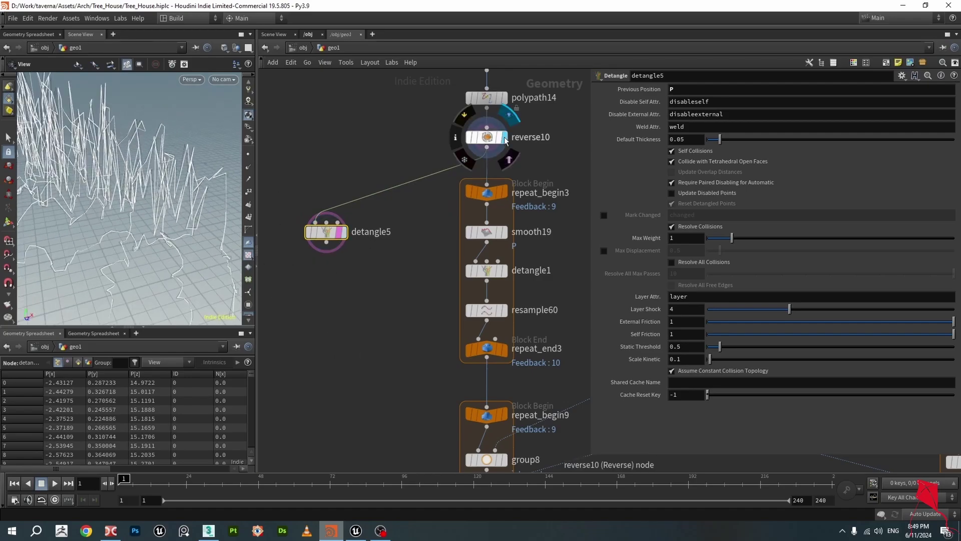
Switch the display between reverse10 and detangle5 to compare their lines in the viewport.
{"action": "left_click", "coordinate": [488, 138]}
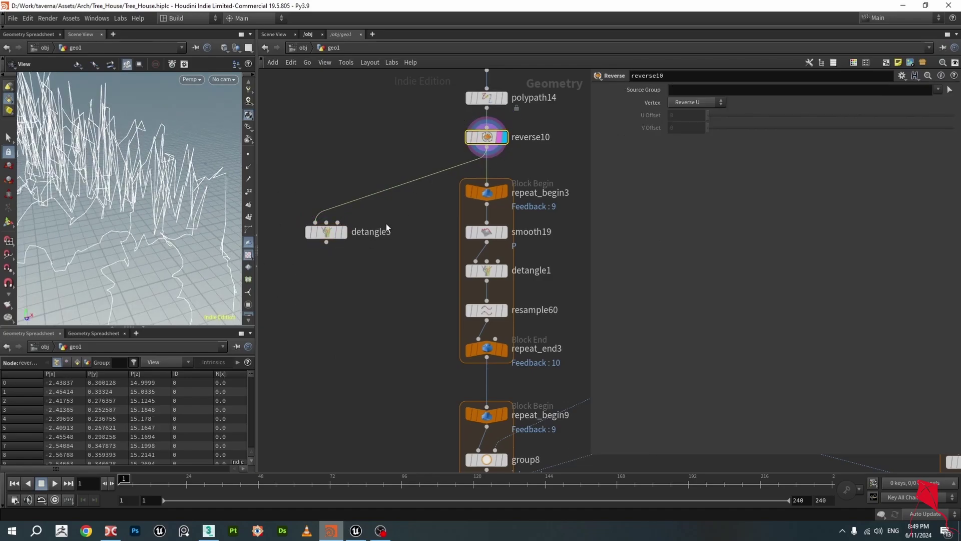
{"action": "left_click", "coordinate": [345, 232]}
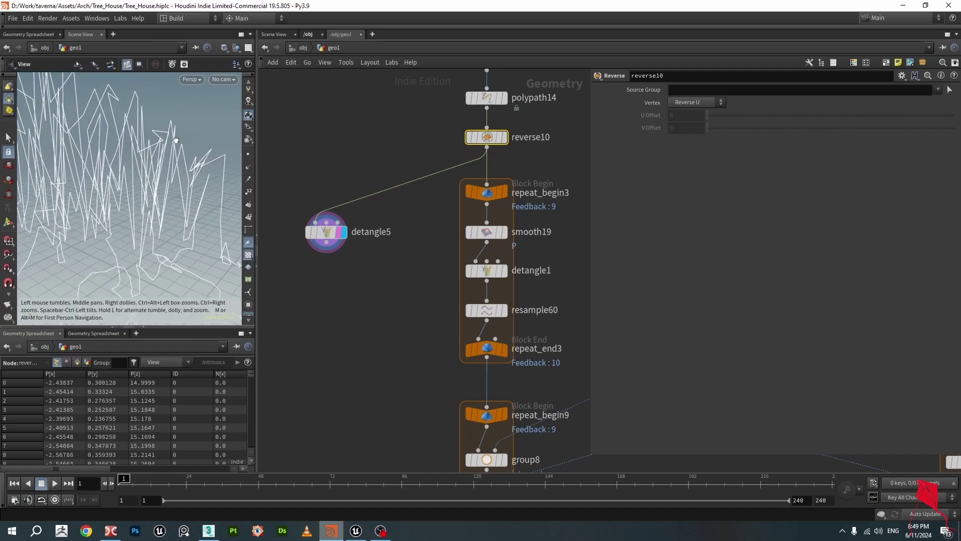
{"action": "left_click_drag", "start_coordinate": [175, 139], "coordinate": [164, 166]}
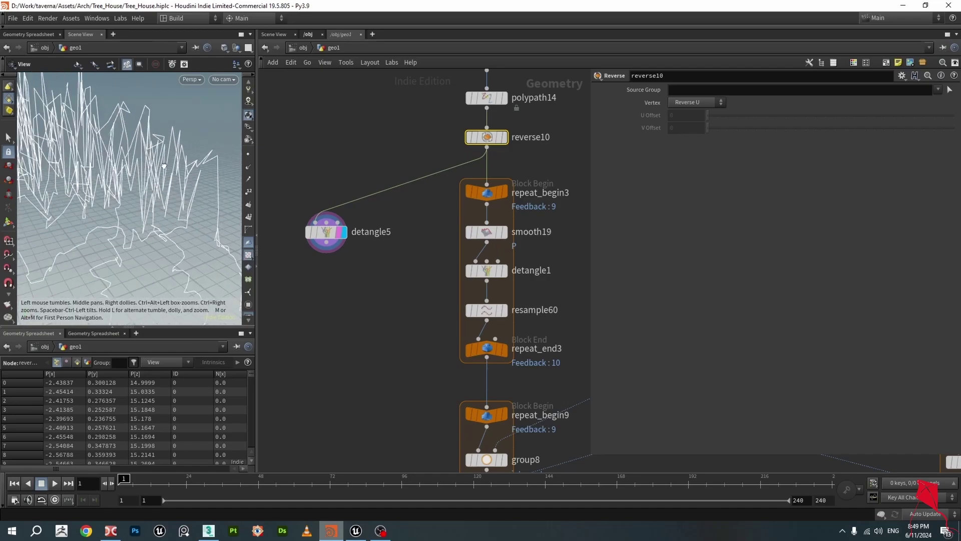
Move detangle5 up to reverse10's level, clear of the original loop, and open repeat_end3's settings.
{"action": "scroll", "coordinate": [358, 236], "scroll_direction": "down", "scroll_amount": 2}
{"action": "left_click", "coordinate": [323, 228]}
{"action": "left_click_drag", "start_coordinate": [323, 228], "coordinate": [295, 161]}
{"action": "left_click", "coordinate": [466, 328]}
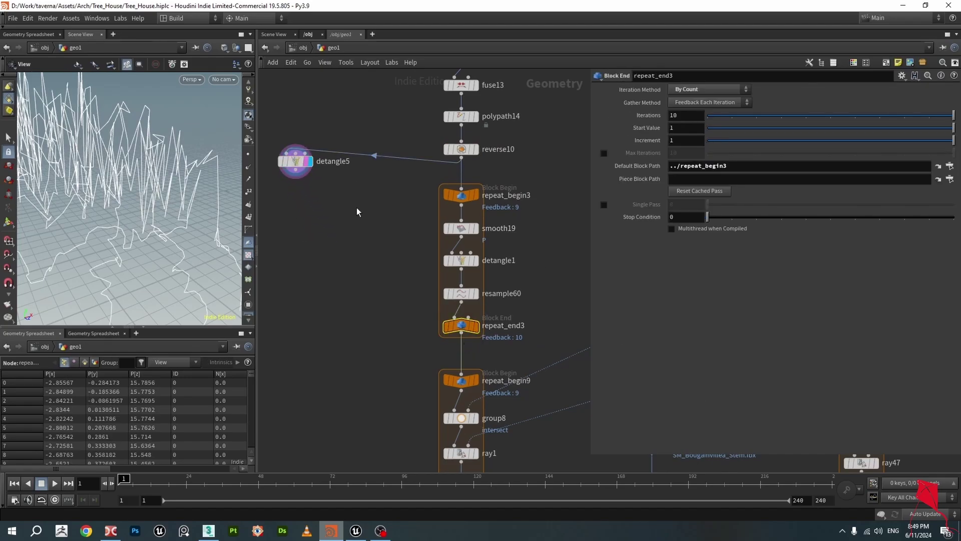
Add a For-Loop with Feedback beside the original loop and spread its begin and end blocks apart.
{"action": "key", "text": "Tab"}
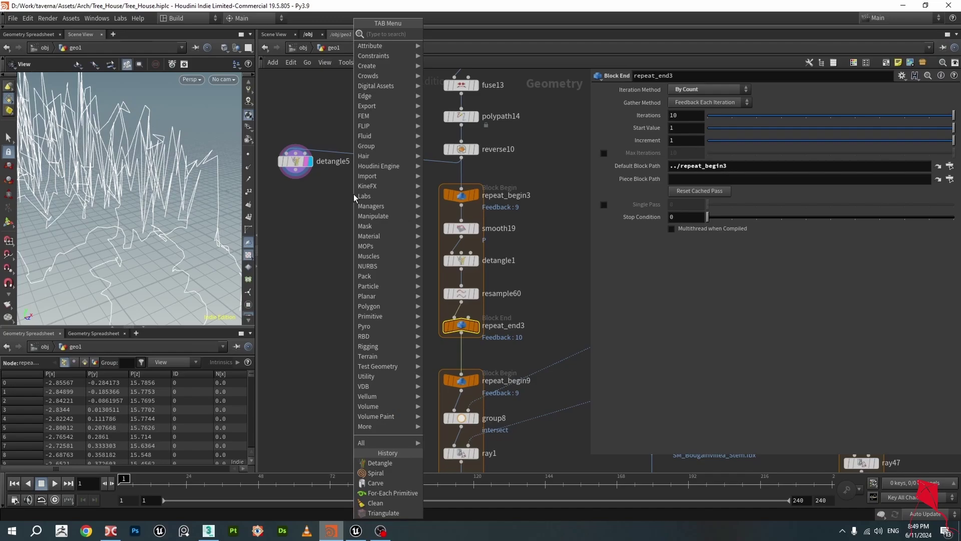
{"action": "type", "text": "loop"}
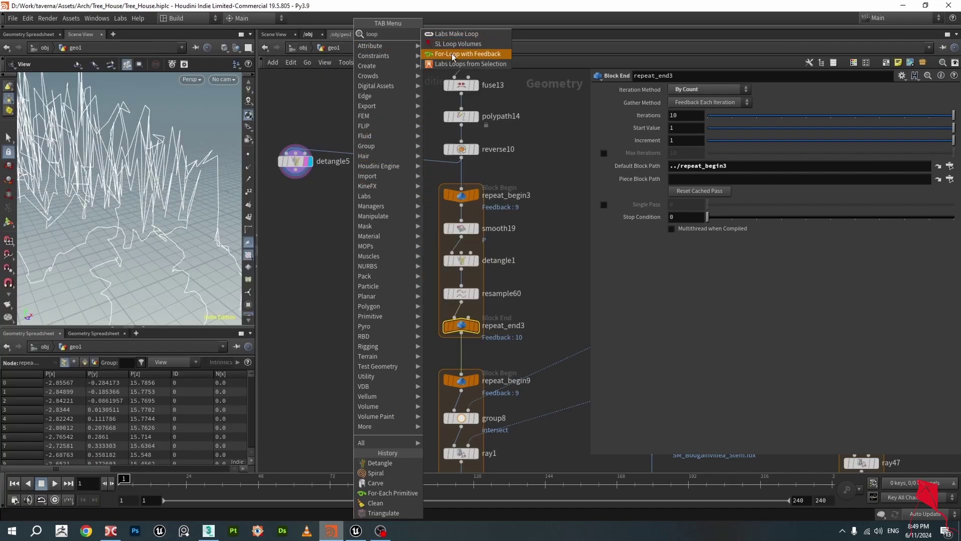
{"action": "left_click", "coordinate": [453, 54]}
{"action": "left_click", "coordinate": [356, 193]}
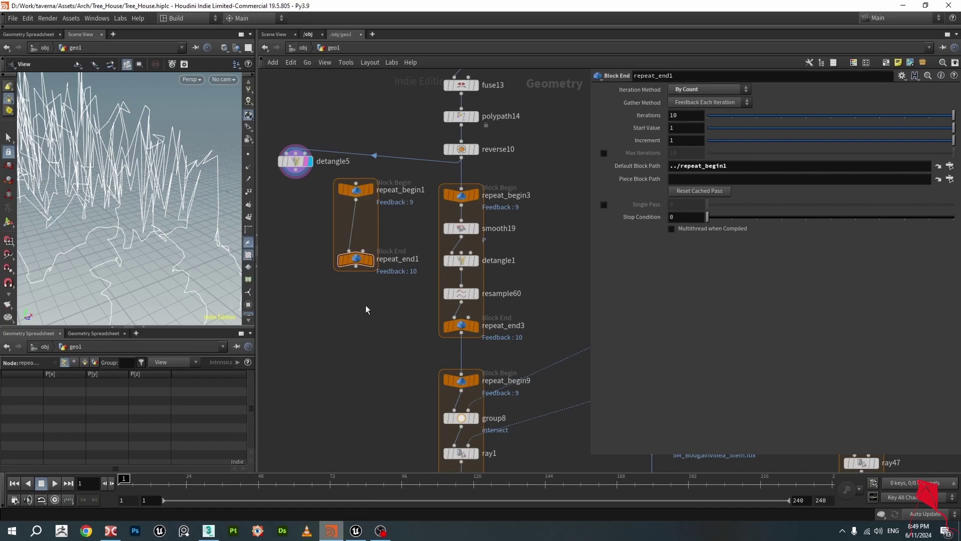
{"action": "left_click_drag", "start_coordinate": [357, 267], "coordinate": [357, 335]}
Connect reverse10's output to repeat_begin1, open repeat_end1's settings, and inspect the lines in the viewport.
{"action": "left_click_drag", "start_coordinate": [169, 186], "coordinate": [181, 219]}
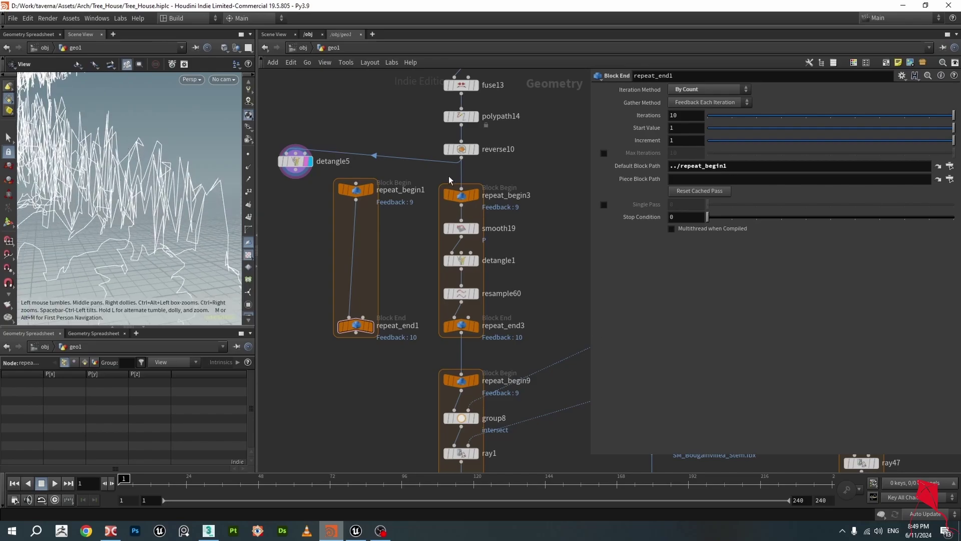
{"action": "left_click_drag", "start_coordinate": [461, 156], "coordinate": [356, 184]}
{"action": "left_click", "coordinate": [368, 326]}
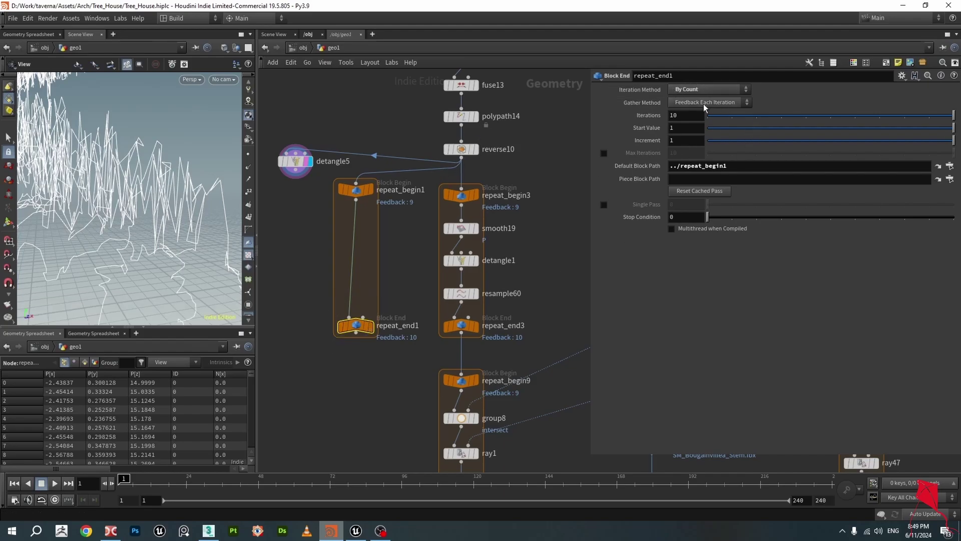
{"action": "scroll", "coordinate": [182, 211], "scroll_direction": "down", "scroll_amount": 2}
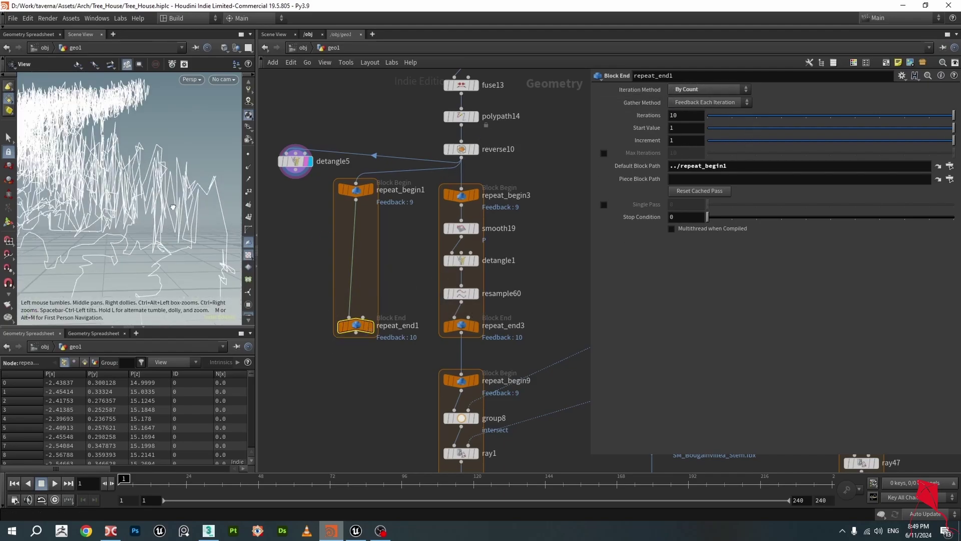
{"action": "scroll", "coordinate": [181, 211], "scroll_direction": "up", "scroll_amount": 2}
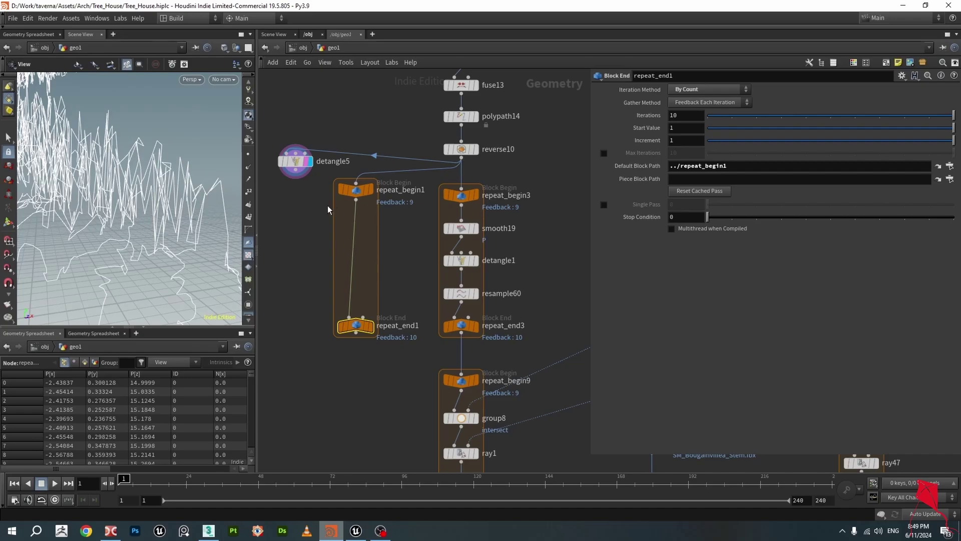
Move detangle5 beside the new loop, wire it between repeat_begin1 and repeat_end1, and display repeat_end1.
{"action": "left_click_drag", "start_coordinate": [295, 161], "coordinate": [283, 255]}
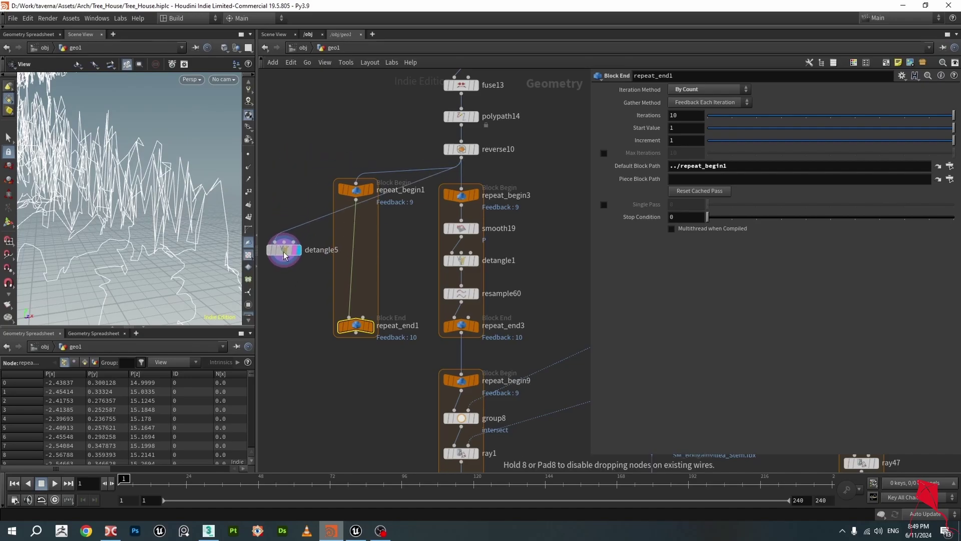
{"action": "left_click_drag", "start_coordinate": [356, 200], "coordinate": [379, 319]}
{"action": "left_click", "coordinate": [301, 251]}
{"action": "key", "text": "ctrl+z"}
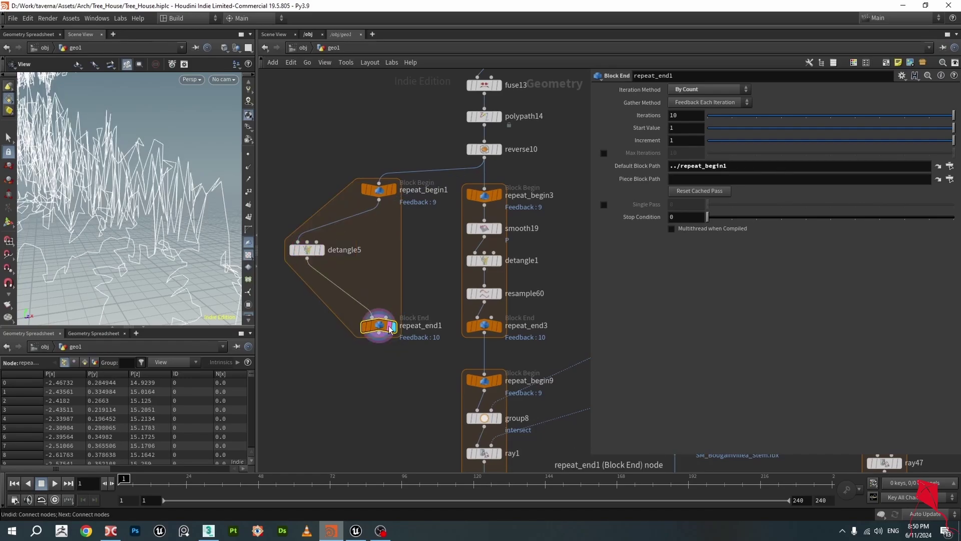
Set repeat_end1's iterations to 100 and inspect the detangled lines from several angles.
{"action": "left_click_drag", "start_coordinate": [684, 115], "coordinate": [600, 118]}
{"action": "type", "text": "100"}
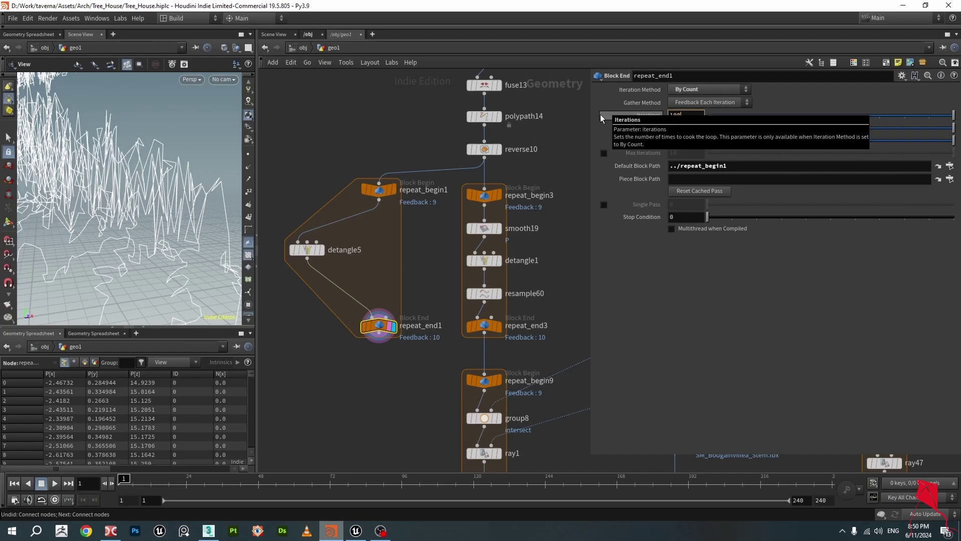
{"action": "key", "text": "Return"}
{"action": "right_click_drag", "start_coordinate": [164, 210], "coordinate": [190, 215]}
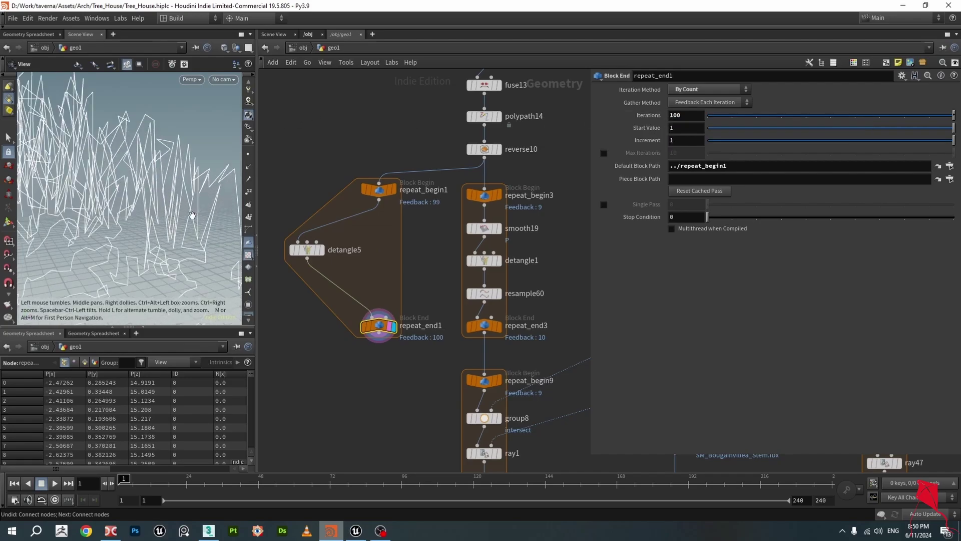
{"action": "middle_click_drag", "start_coordinate": [190, 214], "coordinate": [166, 200]}
{"action": "mouse_move", "coordinate": [166, 200]}
{"action": "left_mouse_down"}
{"action": "mouse_move", "coordinate": [173, 223]}
{"action": "mouse_move", "coordinate": [182, 206]}
{"action": "left_mouse_up"}
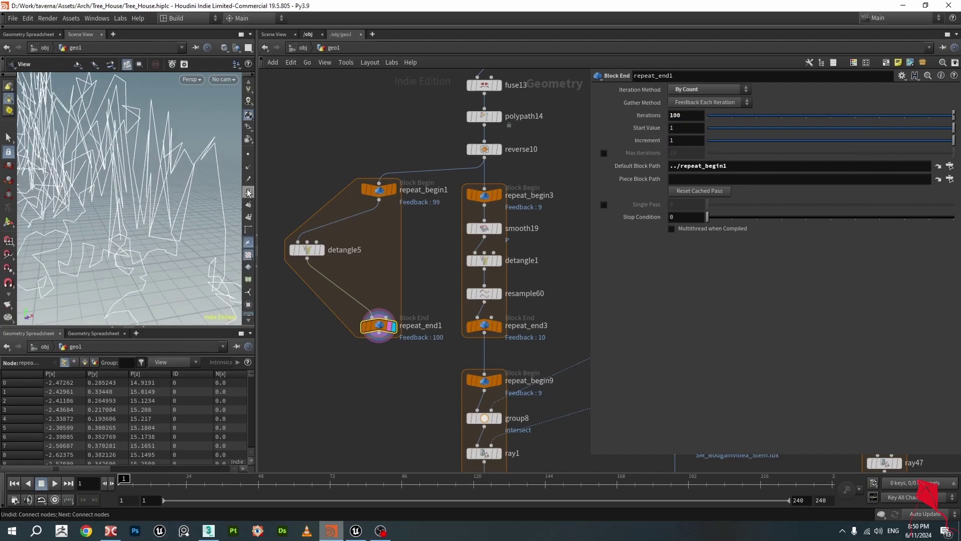
Show points in the viewport and compare reverse10's lines with repeat_end1's looped detangle result.
{"action": "left_click", "coordinate": [248, 155]}
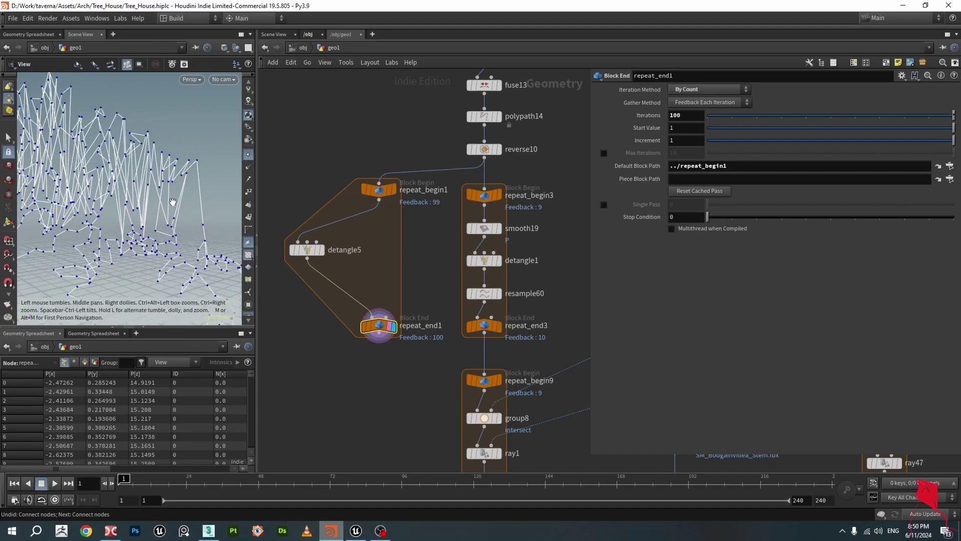
{"action": "left_click_drag", "start_coordinate": [152, 230], "coordinate": [160, 196]}
{"action": "left_click", "coordinate": [498, 150]}
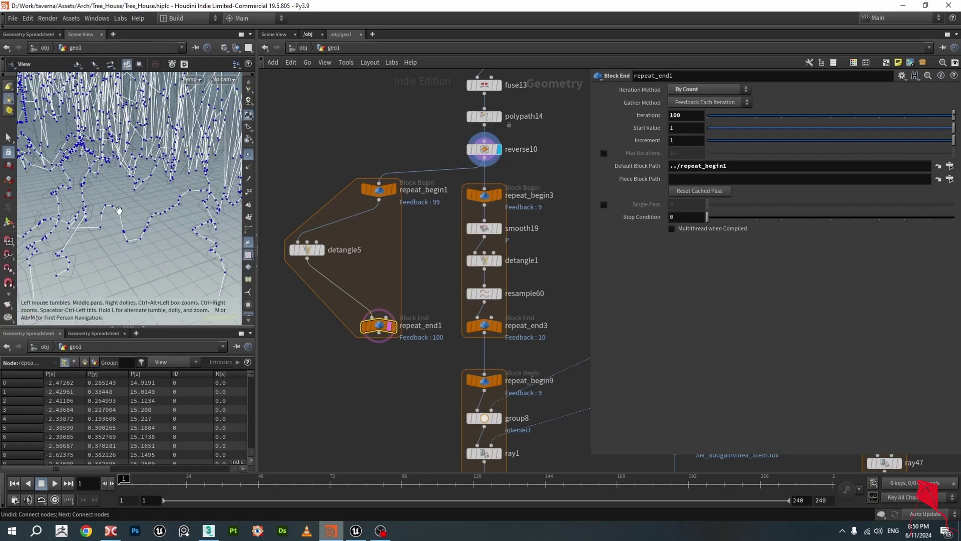
{"action": "left_click_drag", "start_coordinate": [158, 213], "coordinate": [229, 190]}
{"action": "left_click", "coordinate": [394, 326]}
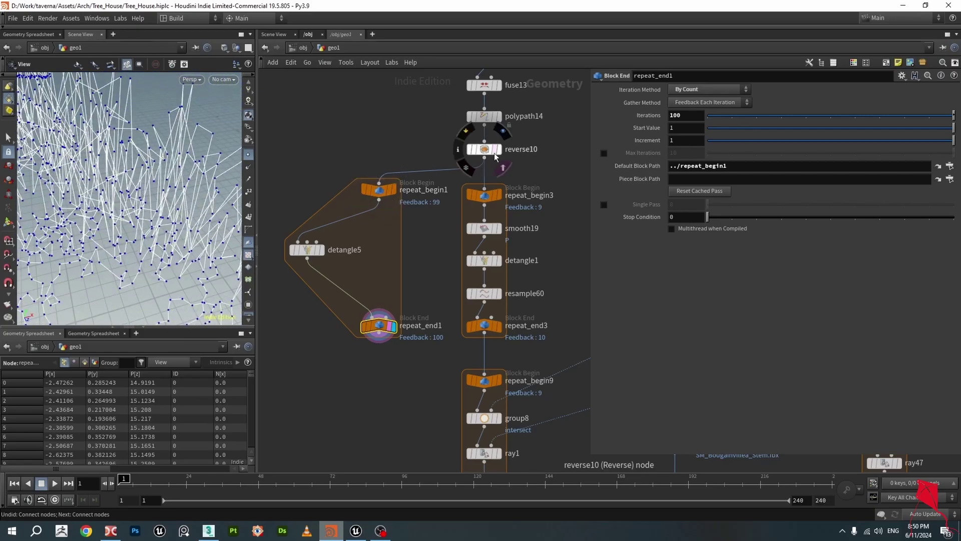
{"action": "left_click", "coordinate": [498, 149]}
{"action": "left_click_drag", "start_coordinate": [158, 159], "coordinate": [160, 131]}
{"action": "left_click", "coordinate": [394, 331]}
{"action": "scroll", "coordinate": [375, 381], "scroll_direction": "up", "scroll_amount": 5}
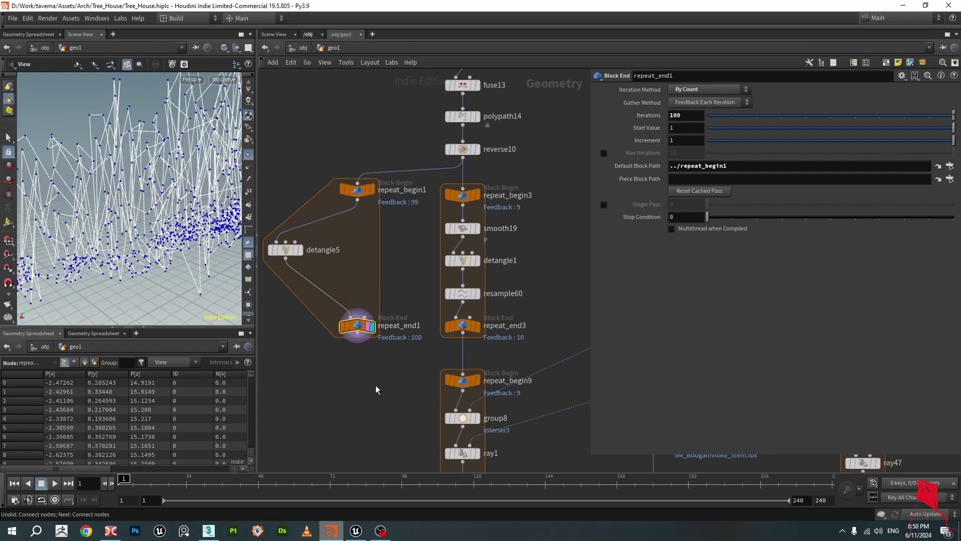
Move repeat_end1 farther away from the original loop.
{"action": "left_click_drag", "start_coordinate": [358, 316], "coordinate": [322, 316]}
{"action": "scroll", "coordinate": [372, 309], "scroll_direction": "down", "scroll_amount": 1}
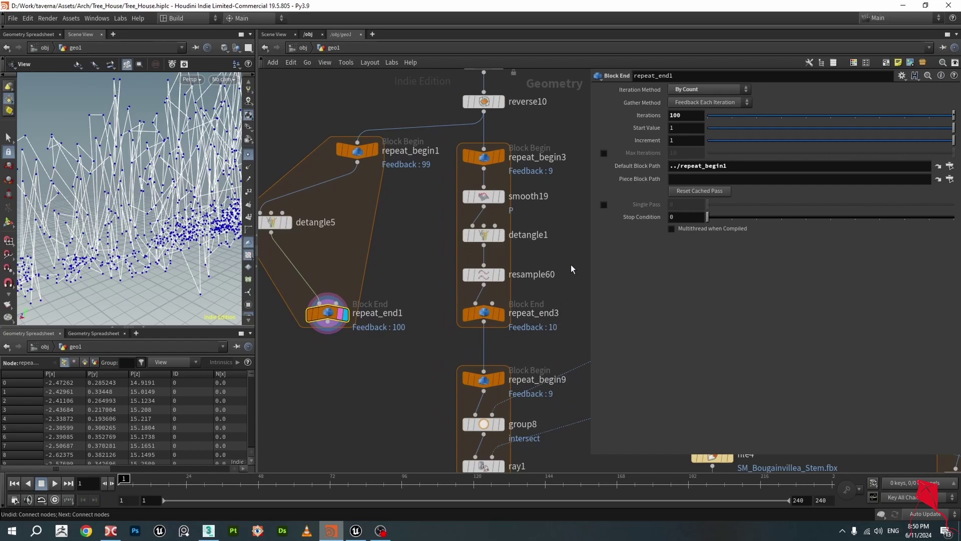
{"action": "middle_click_drag", "start_coordinate": [571, 266], "coordinate": [505, 264]}
{"action": "scroll", "coordinate": [423, 161], "scroll_direction": "up", "scroll_amount": 2}
Display repeat_begin3 and set repeat_end3's iterations to 0.
{"action": "left_click", "coordinate": [441, 150]}
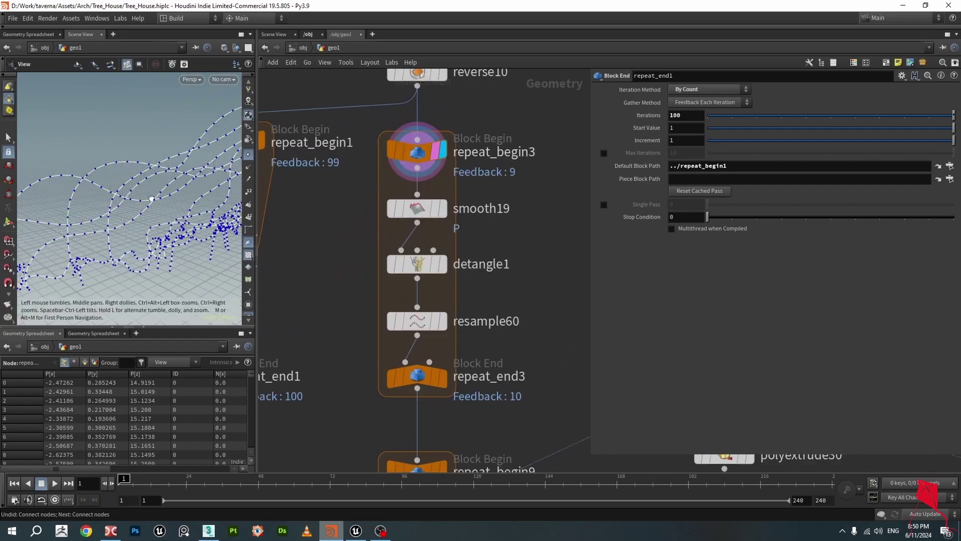
{"action": "left_click", "coordinate": [417, 152]}
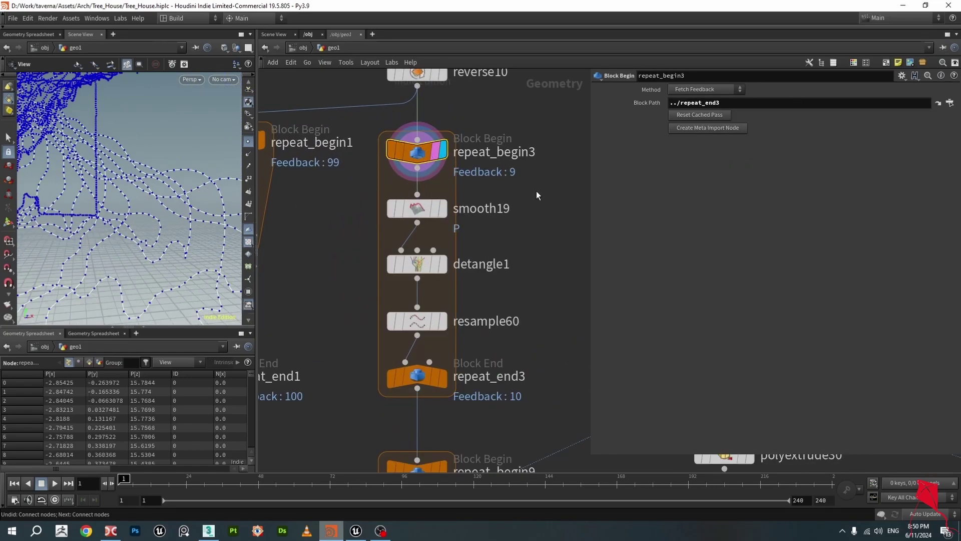
{"action": "left_click", "coordinate": [417, 376]}
{"action": "left_click_drag", "start_coordinate": [919, 114], "coordinate": [716, 124]}
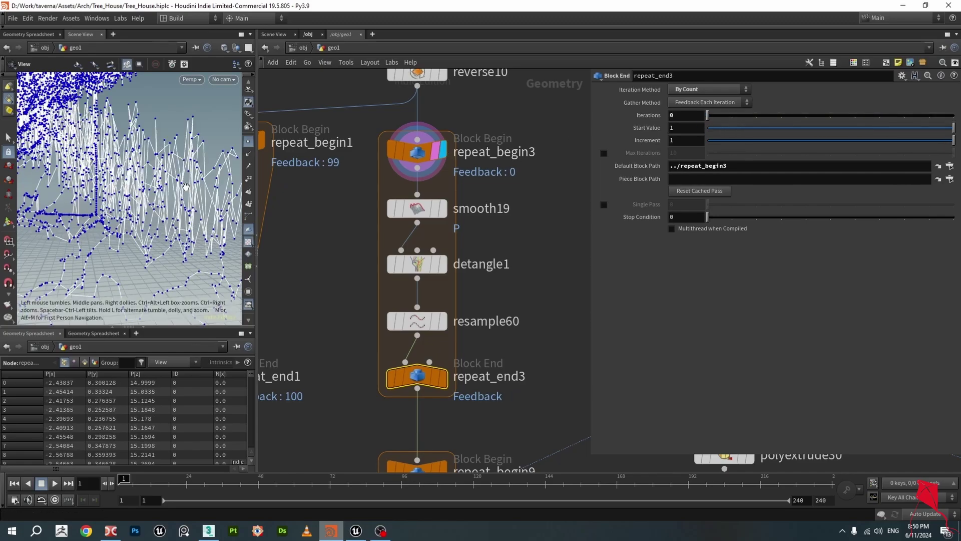
Display smooth19 and detangle1 in turn, reviewing the smoothing parameters and detangle1's default thickness.
{"action": "left_click", "coordinate": [440, 208]}
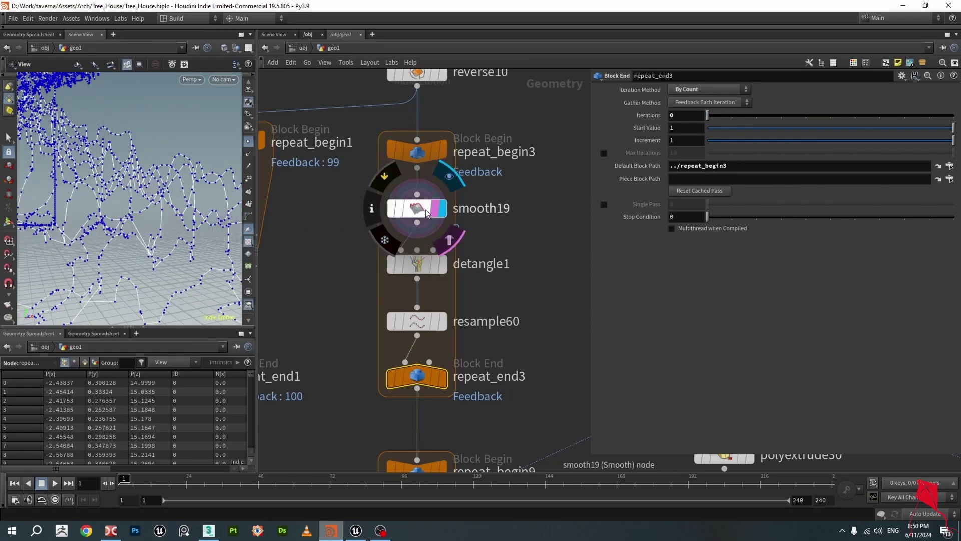
{"action": "left_click", "coordinate": [403, 209]}
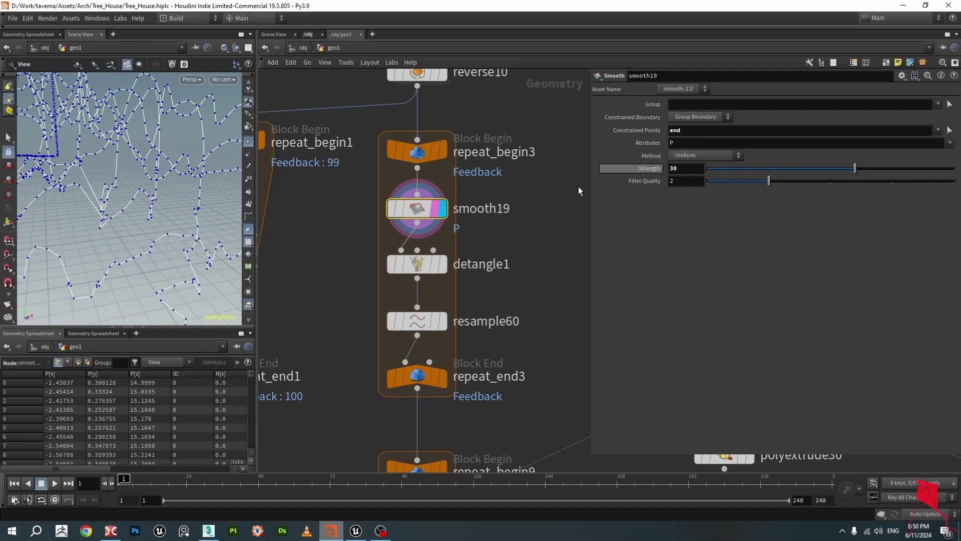
{"action": "left_click", "coordinate": [444, 266]}
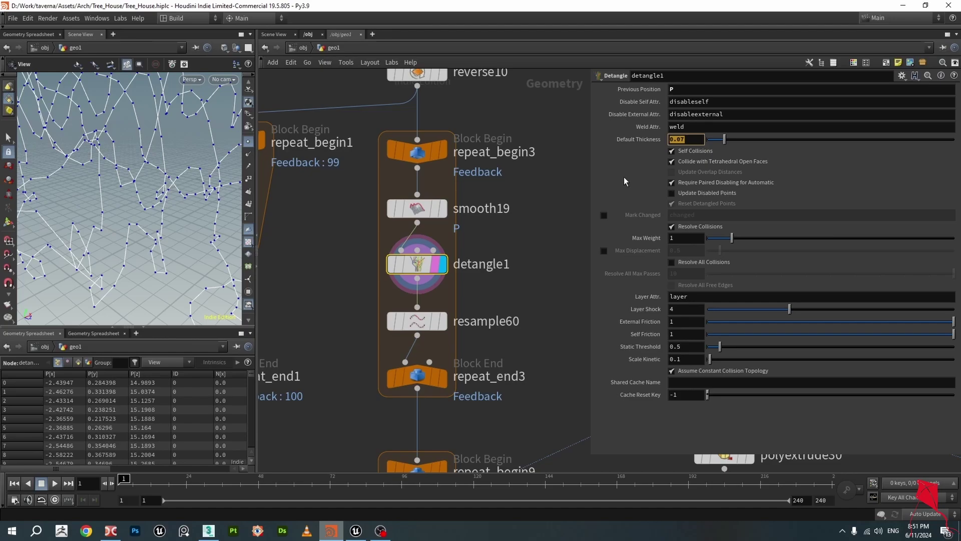
{"action": "left_click", "coordinate": [686, 140]}
{"action": "key", "text": "Return"}
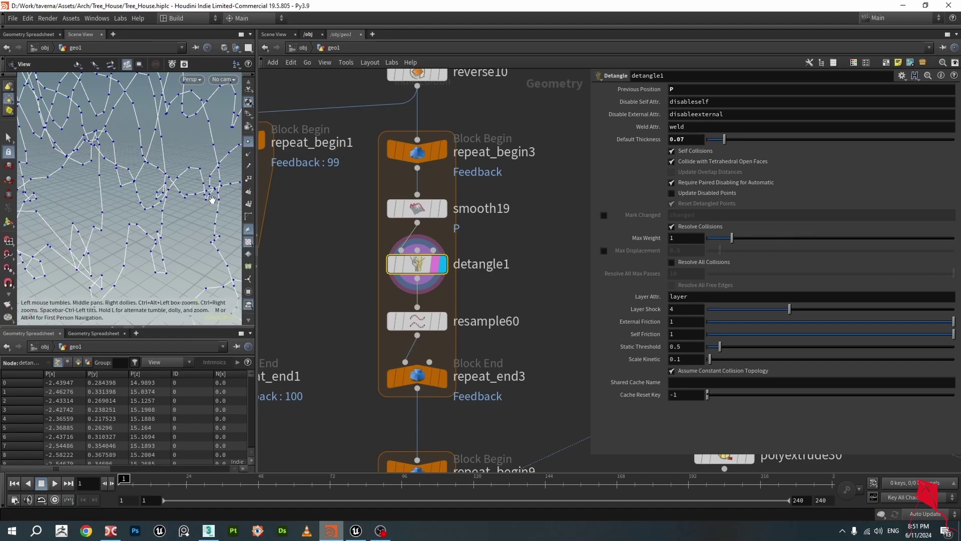
Inspect detangle1's lines in the viewport and save the scene file.
{"action": "left_click_drag", "start_coordinate": [189, 162], "coordinate": [182, 194]}
{"action": "key", "text": "ctrl+s"}
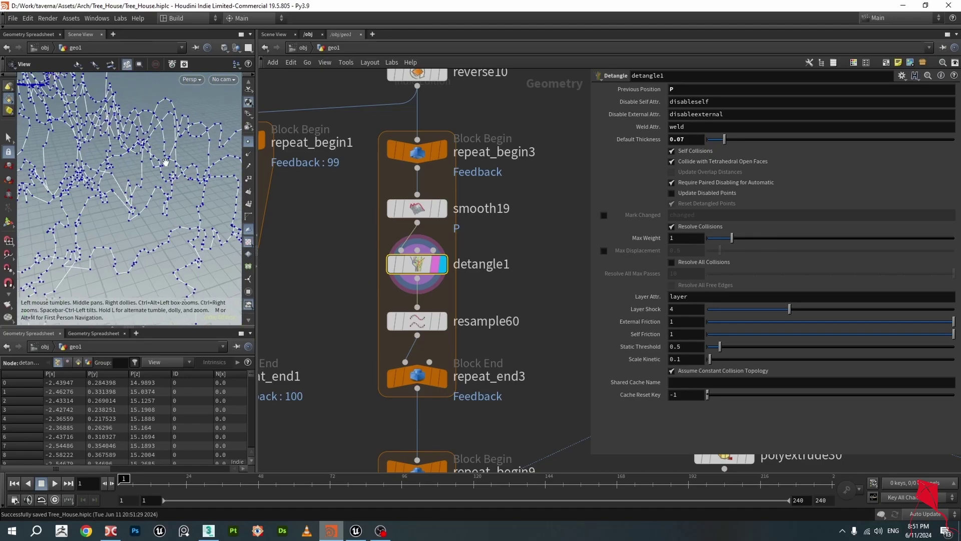
{"action": "middle_click_drag", "start_coordinate": [182, 194], "coordinate": [195, 227]}
Display smooth19, detangle1, resample60 and repeat_end3 in turn to compare their results, and review resample60's parameters.
{"action": "left_click", "coordinate": [443, 217]}
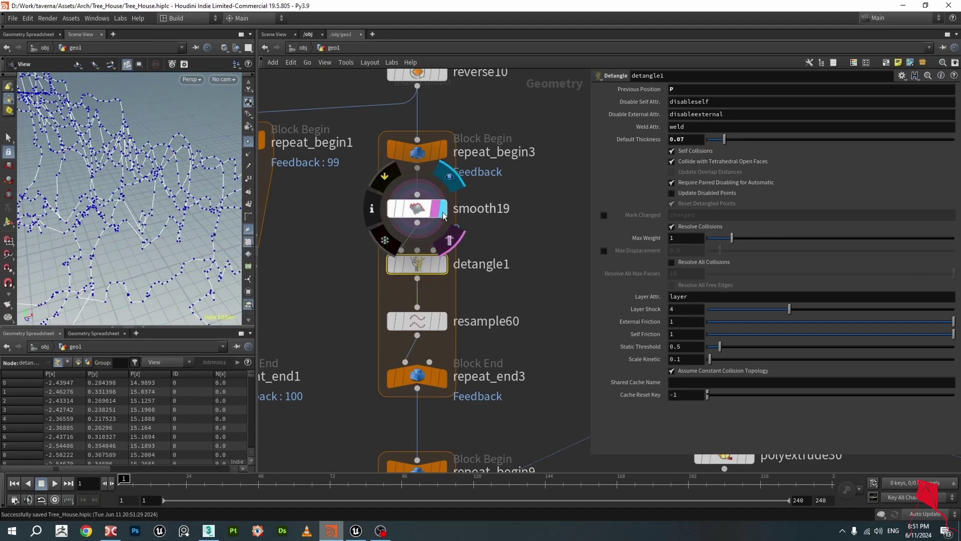
{"action": "left_click", "coordinate": [443, 271]}
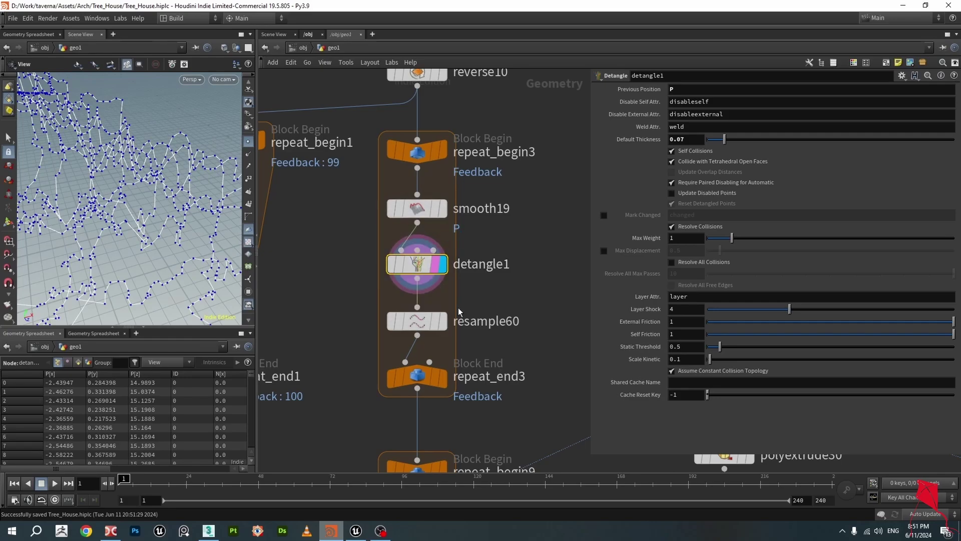
{"action": "left_click", "coordinate": [439, 325]}
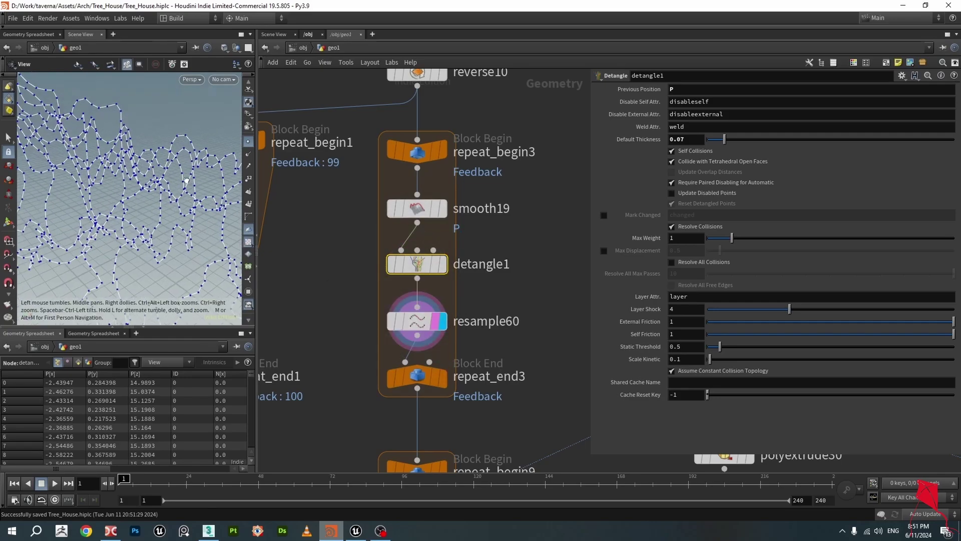
{"action": "left_click", "coordinate": [423, 326]}
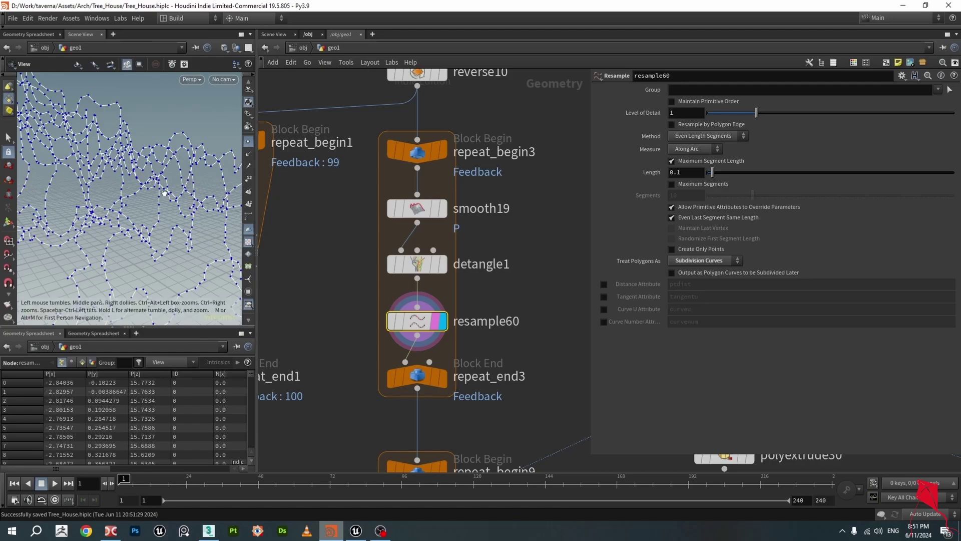
{"action": "mouse_move", "coordinate": [164, 193]}
{"action": "left_mouse_down"}
{"action": "mouse_move", "coordinate": [179, 173]}
{"action": "mouse_move", "coordinate": [148, 185]}
{"action": "left_mouse_up"}
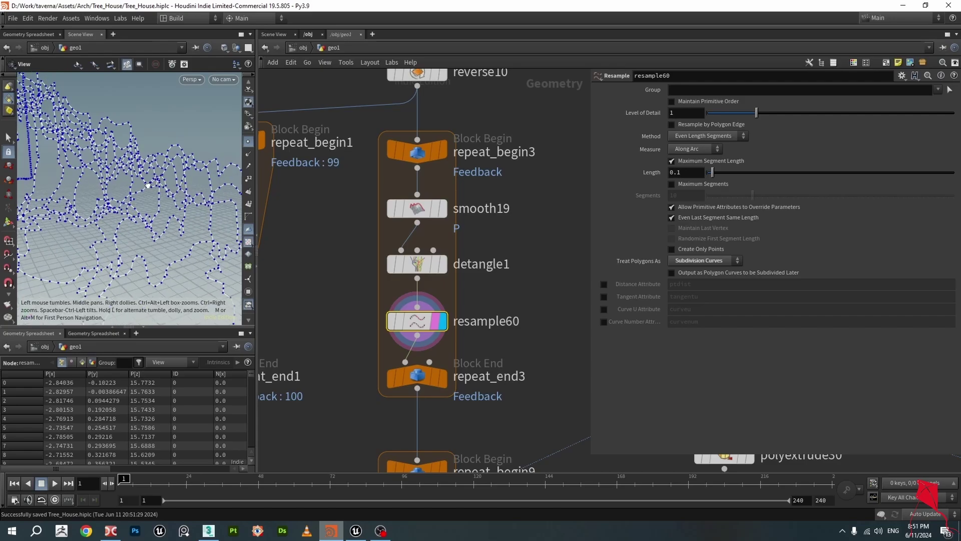
{"action": "left_click", "coordinate": [441, 375]}
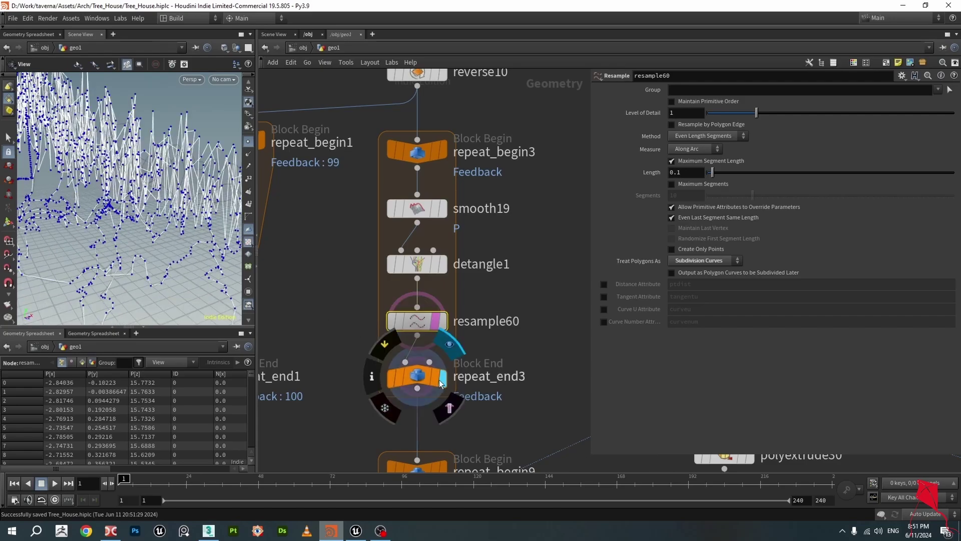
Set repeat_end3's iterations to 7 and inspect the relaxed railing lines with the point markers hidden.
{"action": "left_click", "coordinate": [417, 375]}
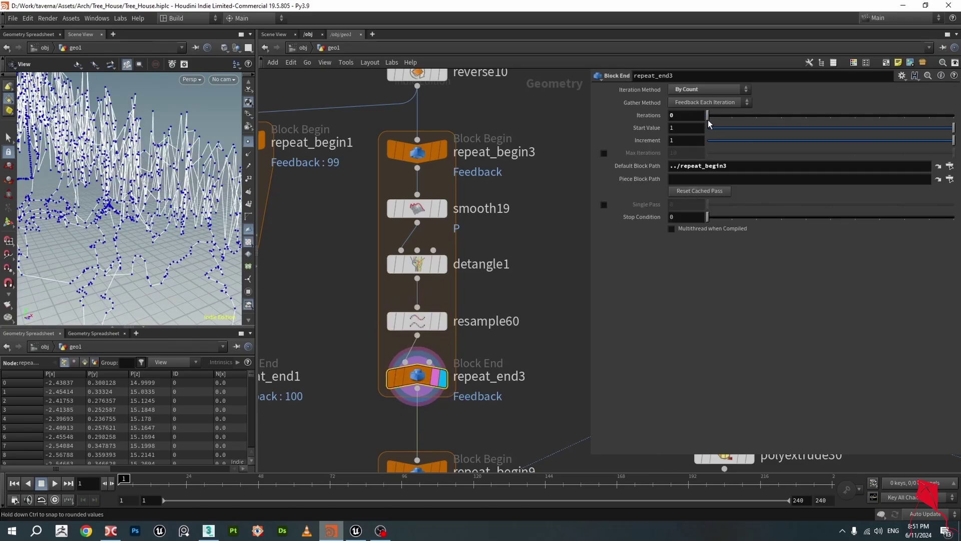
{"action": "left_click_drag", "start_coordinate": [708, 119], "coordinate": [890, 121]}
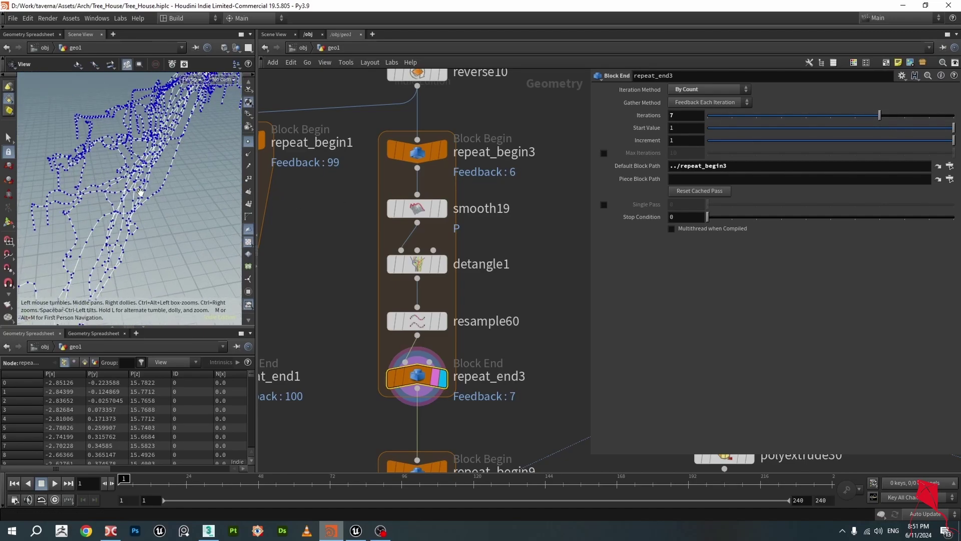
{"action": "left_click_drag", "start_coordinate": [140, 192], "coordinate": [210, 171]}
{"action": "left_click_drag", "start_coordinate": [135, 166], "coordinate": [236, 158]}
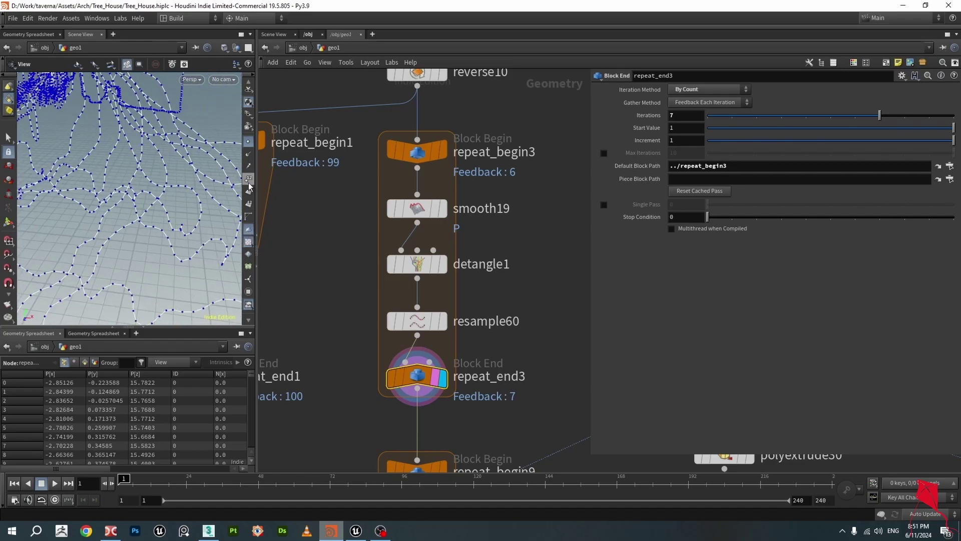
{"action": "left_click_drag", "start_coordinate": [179, 161], "coordinate": [126, 194]}
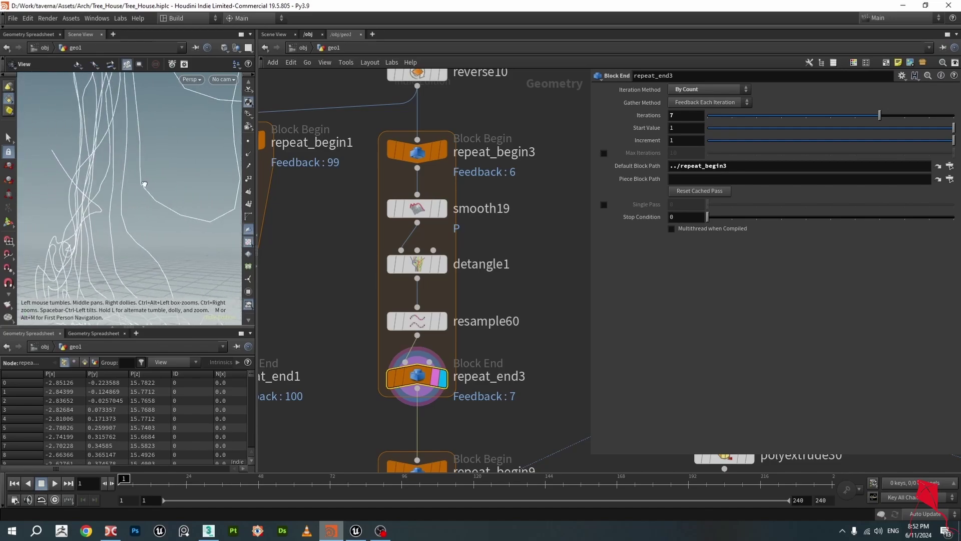
{"action": "left_click_drag", "start_coordinate": [179, 189], "coordinate": [198, 192]}
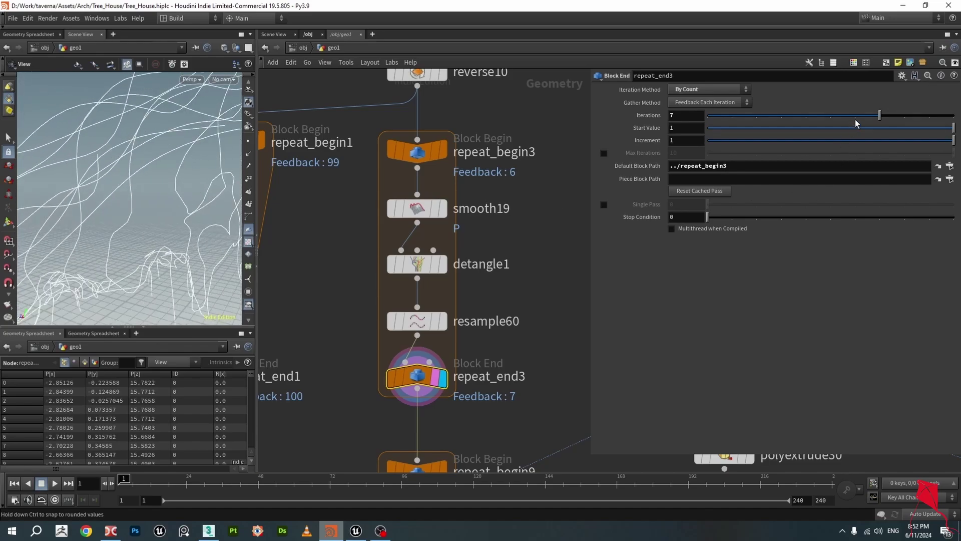
Compare the line relaxation with repeat_end3's iterations set to 2 and to 10.
{"action": "left_click_drag", "start_coordinate": [855, 119], "coordinate": [749, 121]}
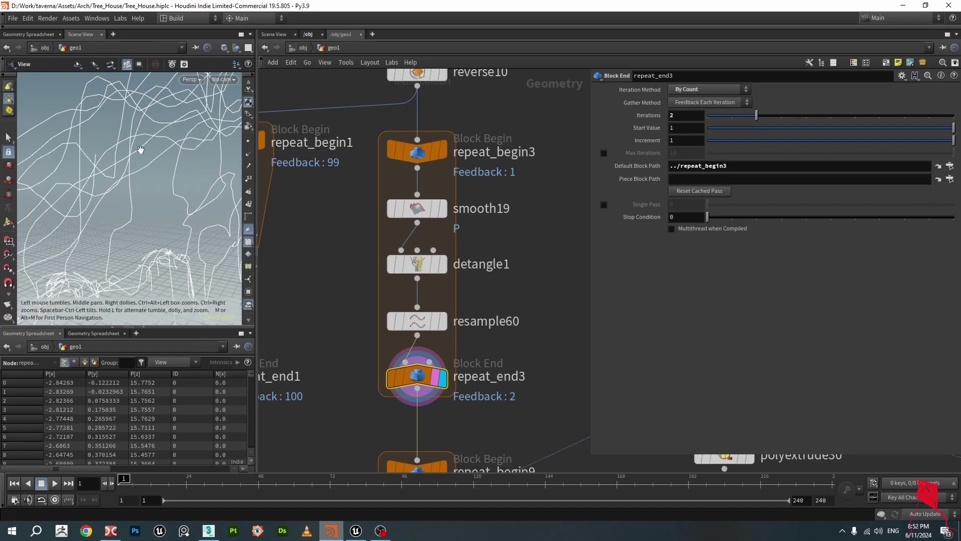
{"action": "left_click_drag", "start_coordinate": [141, 149], "coordinate": [205, 129]}
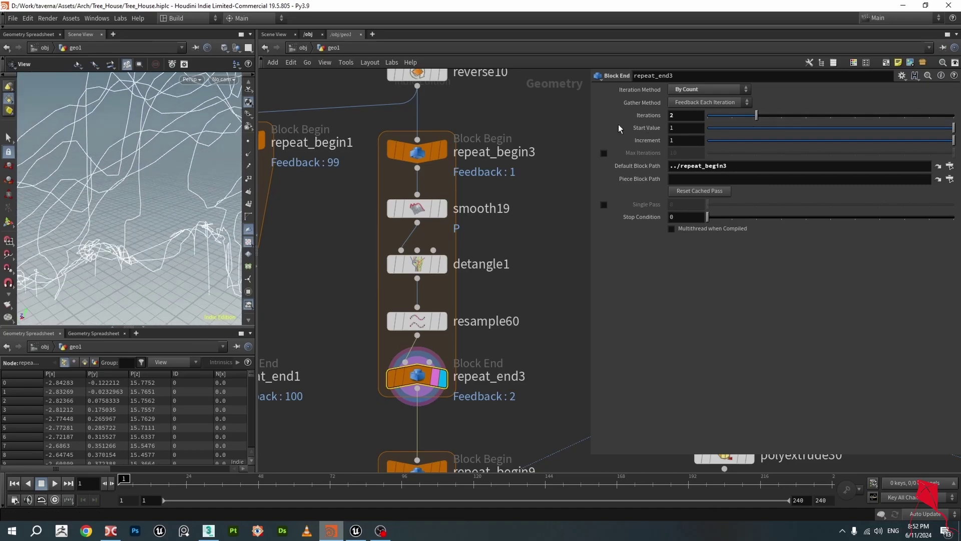
{"action": "left_click_drag", "start_coordinate": [755, 115], "coordinate": [954, 116]}
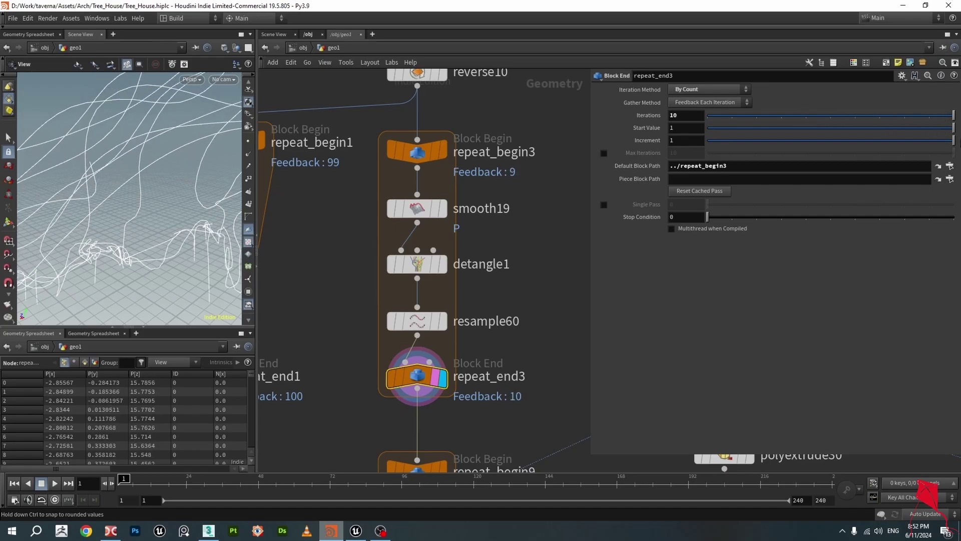
{"action": "left_click_drag", "start_coordinate": [155, 188], "coordinate": [154, 223]}
Set the height of spiral1 in the foreach_begin10 loop to 60 and inspect the railing lines.
{"action": "scroll", "coordinate": [272, 255], "scroll_direction": "down", "scroll_amount": 2}
{"action": "middle_click_drag", "start_coordinate": [296, 265], "coordinate": [414, 518]}
{"action": "middle_click_drag", "start_coordinate": [302, 237], "coordinate": [382, 441]}
{"action": "scroll", "coordinate": [464, 294], "scroll_direction": "down", "scroll_amount": 2}
{"action": "middle_click_drag", "start_coordinate": [463, 294], "coordinate": [334, 428]}
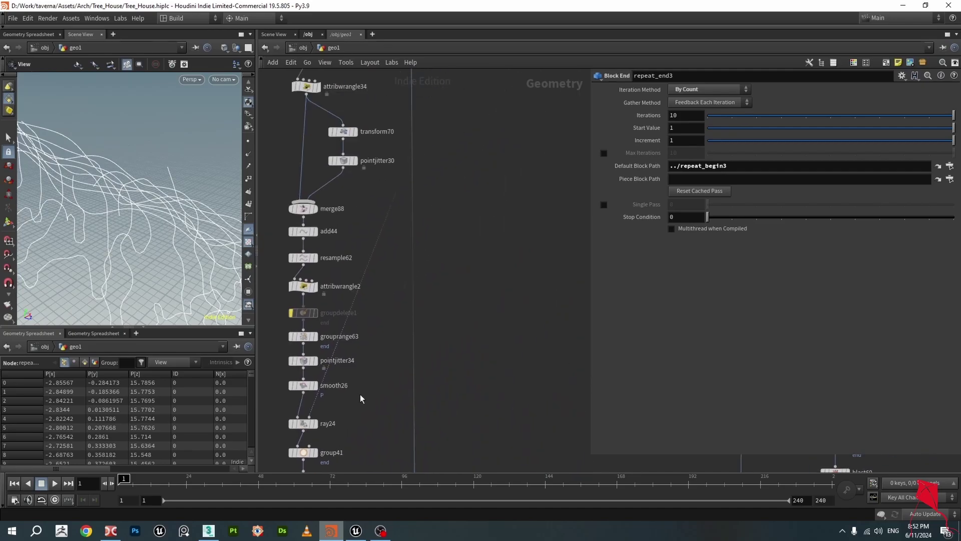
{"action": "scroll", "coordinate": [483, 238], "scroll_direction": "down", "scroll_amount": 3}
{"action": "middle_click_drag", "start_coordinate": [488, 231], "coordinate": [480, 393]}
{"action": "scroll", "coordinate": [430, 142], "scroll_direction": "up", "scroll_amount": 2}
{"action": "scroll", "coordinate": [500, 157], "scroll_direction": "up", "scroll_amount": 3}
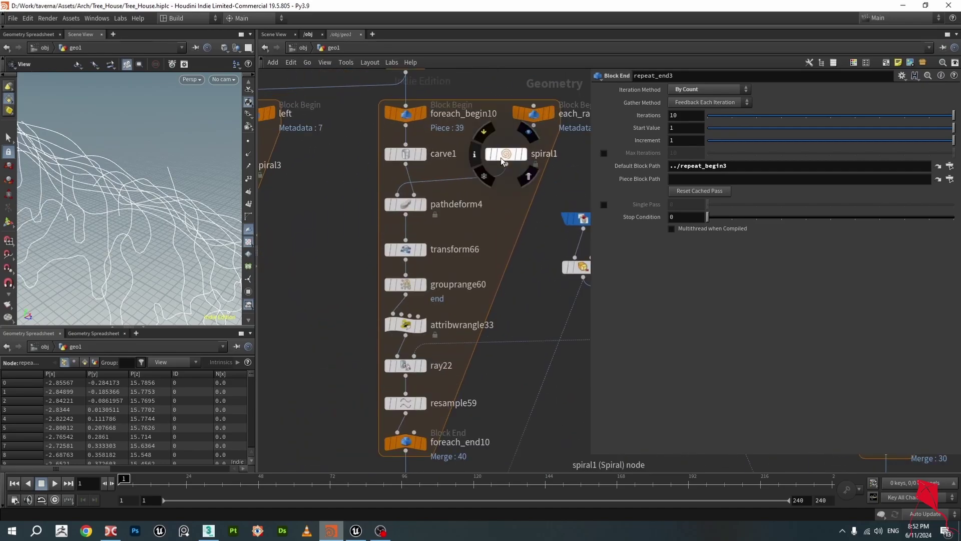
{"action": "left_click", "coordinate": [503, 157]}
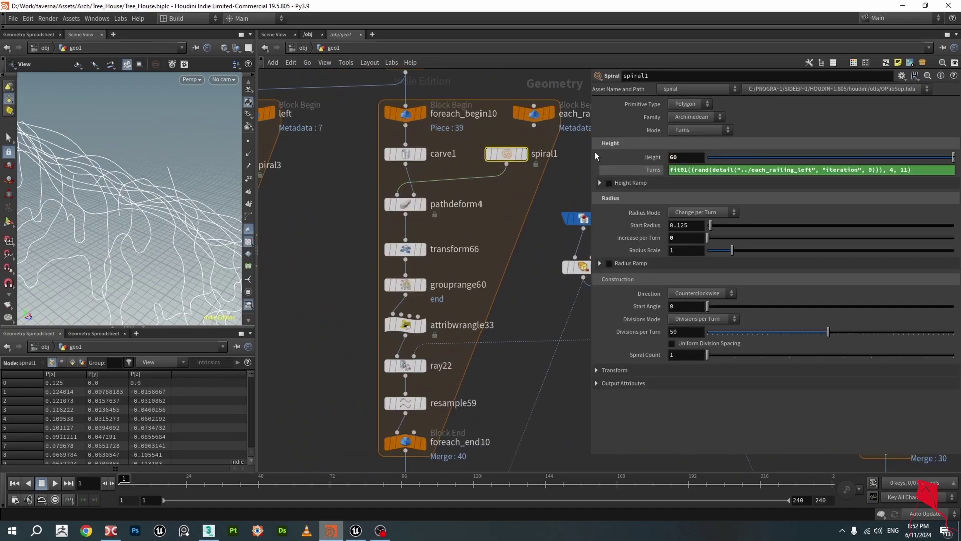
{"action": "left_click_drag", "start_coordinate": [116, 182], "coordinate": [181, 213]}
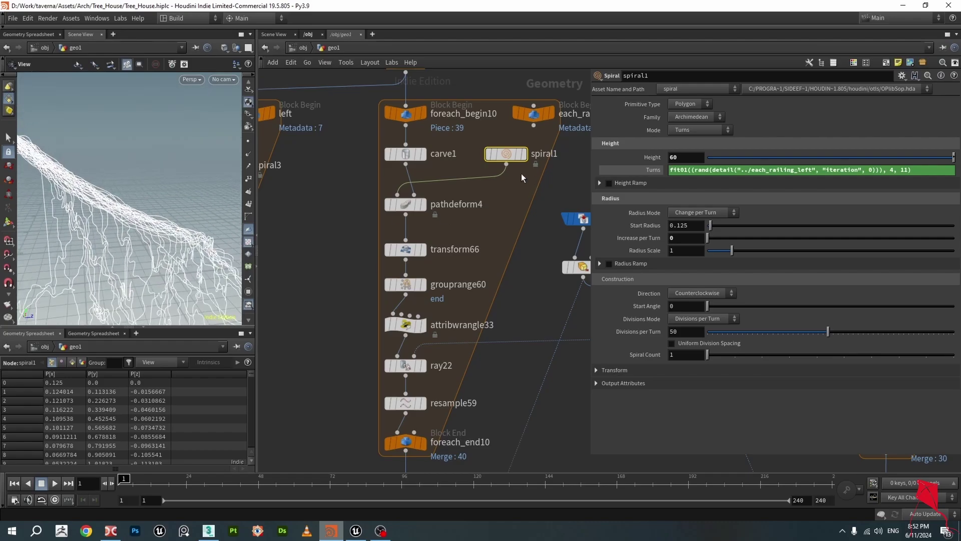
Map pathdeform4's length using Fraction of Curve Length and display carve1 to examine the line segment feeding it.
{"action": "left_click", "coordinate": [406, 204]}
{"action": "left_click", "coordinate": [708, 169]}
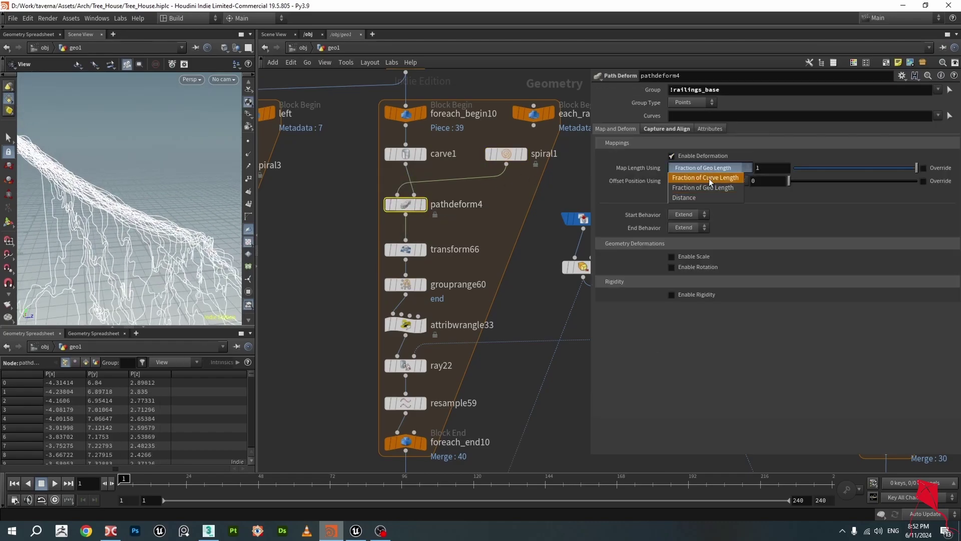
{"action": "left_click", "coordinate": [711, 178]}
{"action": "left_click_drag", "start_coordinate": [131, 217], "coordinate": [306, 172]}
{"action": "left_click", "coordinate": [420, 155]}
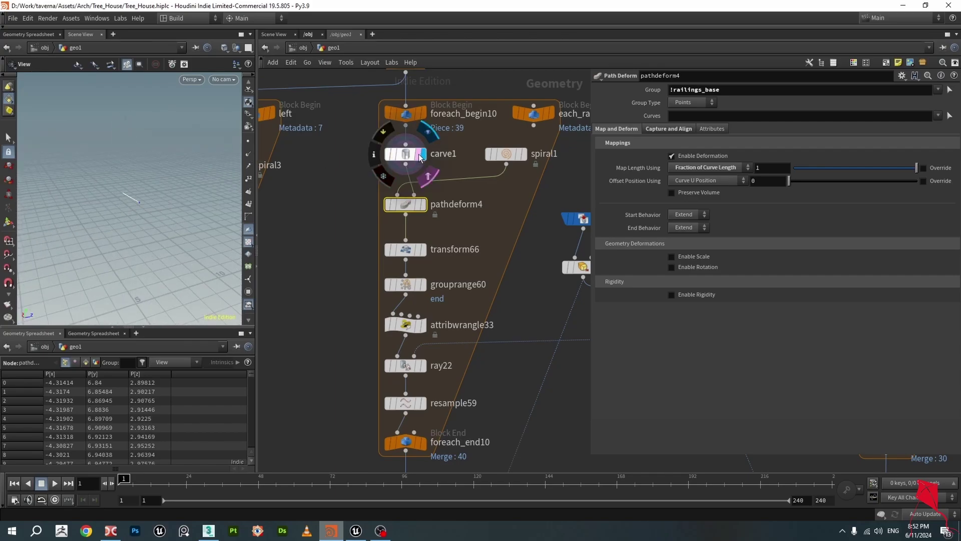
{"action": "left_click", "coordinate": [410, 154]}
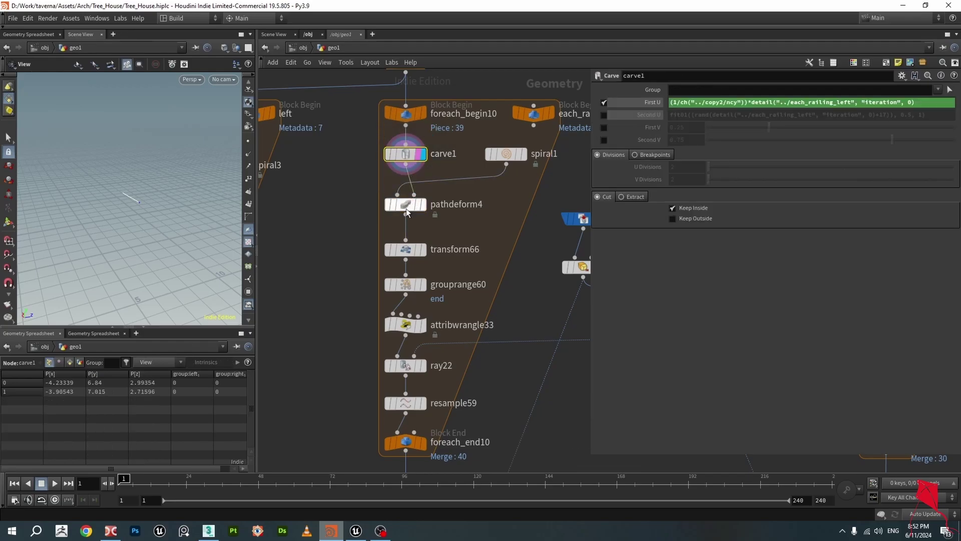
{"action": "left_click", "coordinate": [406, 208]}
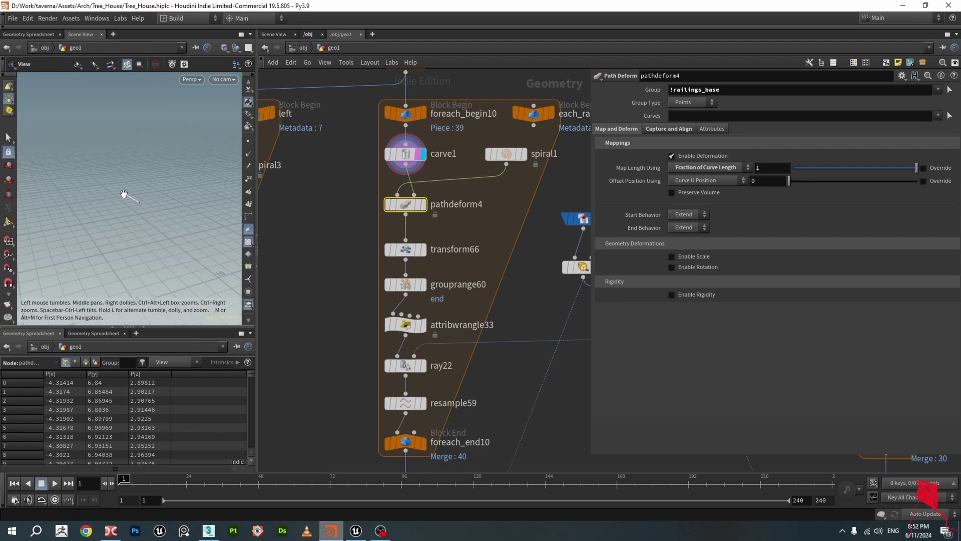
Display pathdeform4 and compare its length mapping under Fraction of Geo Length and Fraction of Curve Length.
{"action": "left_click", "coordinate": [715, 187]}
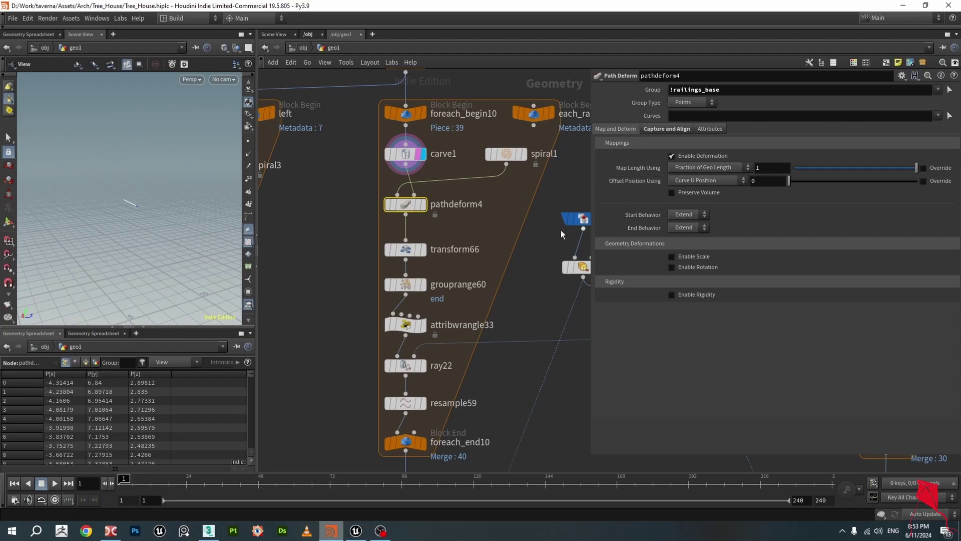
{"action": "scroll", "coordinate": [437, 214], "scroll_direction": "down", "scroll_amount": 3}
{"action": "left_click", "coordinate": [425, 206]}
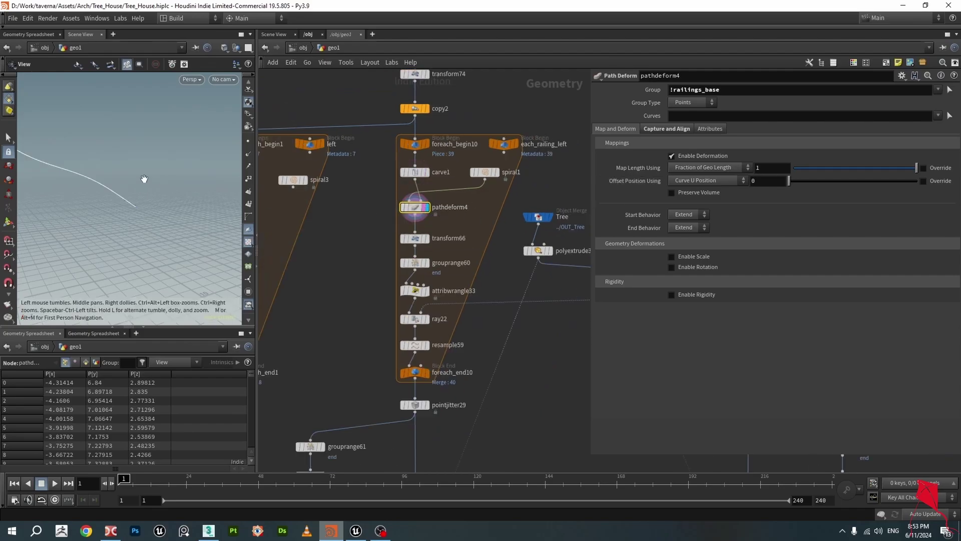
{"action": "left_click_drag", "start_coordinate": [144, 179], "coordinate": [123, 188]}
{"action": "scroll", "coordinate": [155, 190], "scroll_direction": "down", "scroll_amount": 3}
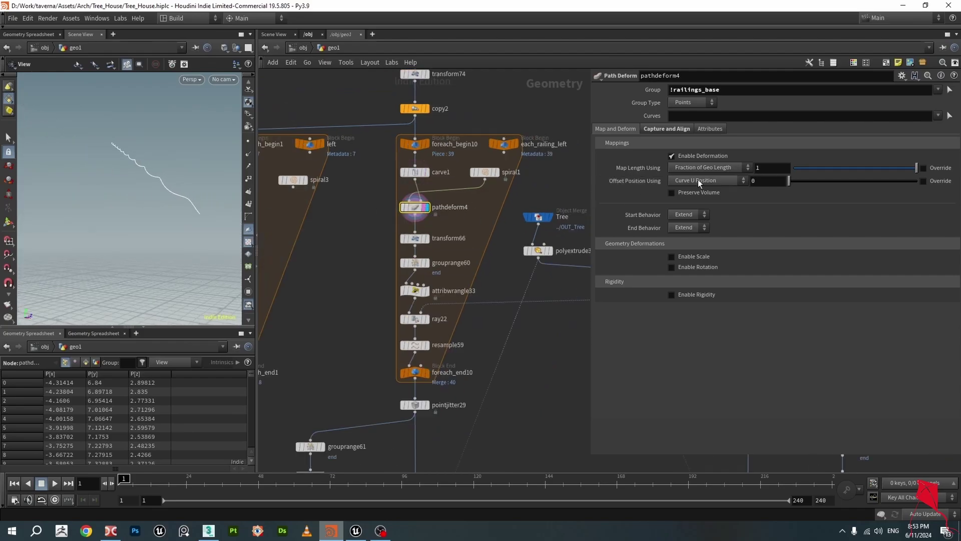
{"action": "left_click", "coordinate": [700, 170]}
{"action": "left_click", "coordinate": [704, 178]}
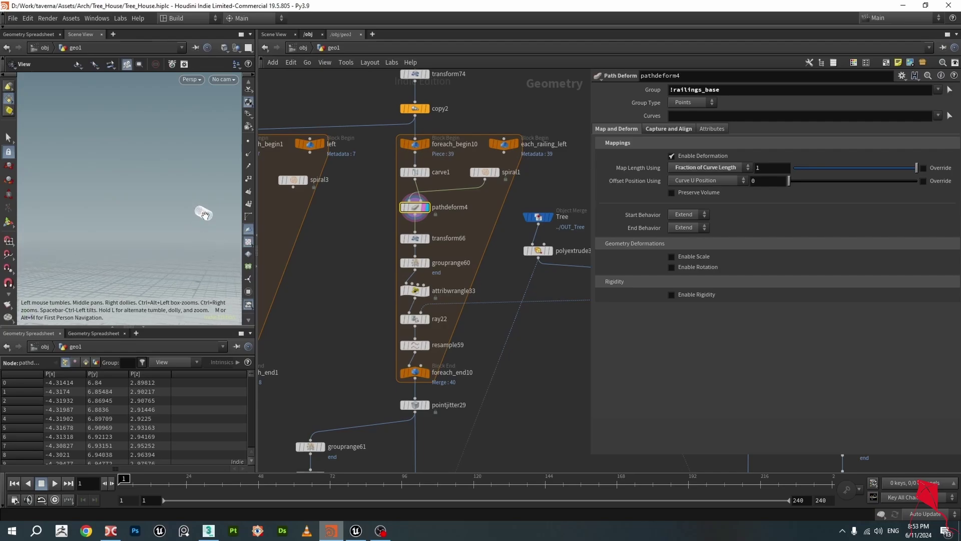
Display repeat_end3, set its iterations to 5 and inspect the resulting railing lines.
{"action": "scroll", "coordinate": [450, 188], "scroll_direction": "down", "scroll_amount": 8}
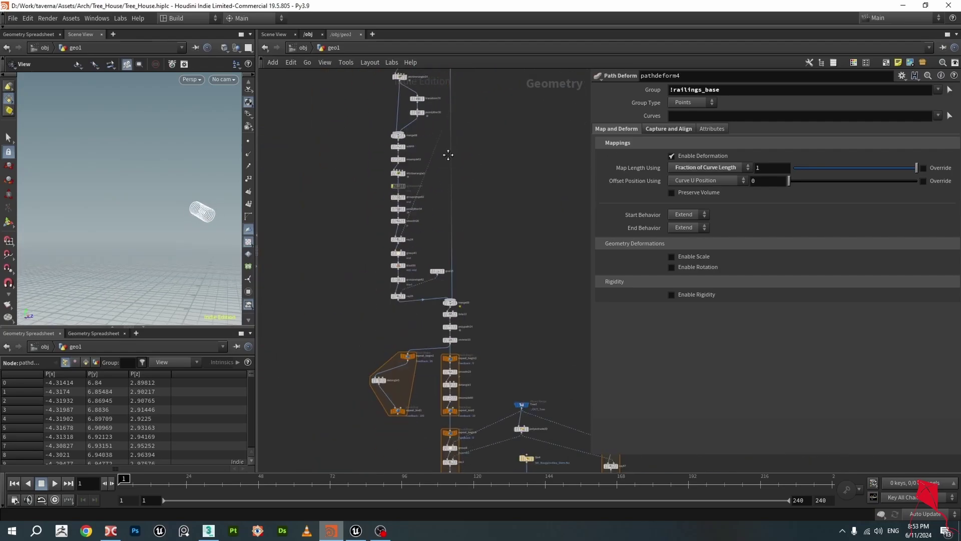
{"action": "scroll", "coordinate": [395, 208], "scroll_direction": "up", "scroll_amount": 5}
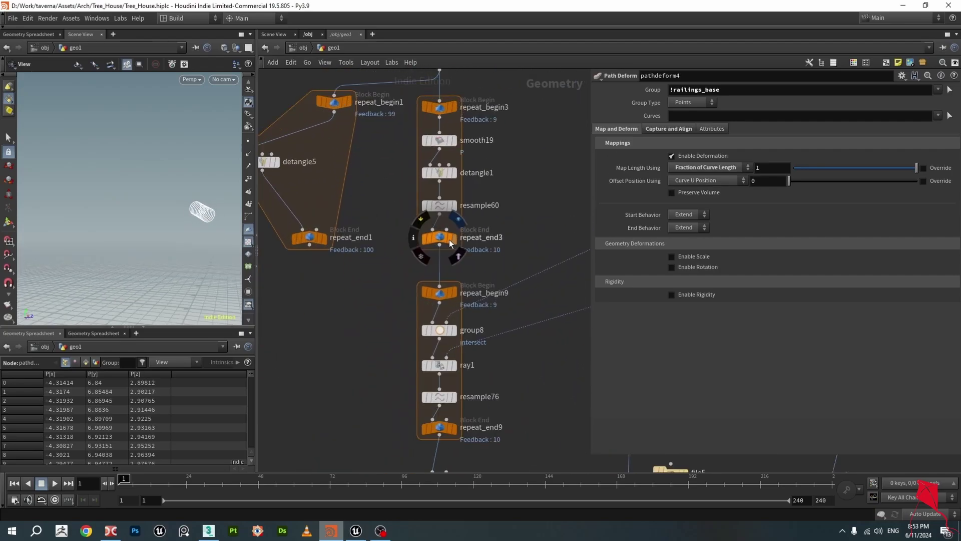
{"action": "left_click", "coordinate": [452, 239]}
{"action": "left_click_drag", "start_coordinate": [47, 148], "coordinate": [225, 194]}
{"action": "left_click", "coordinate": [448, 244]}
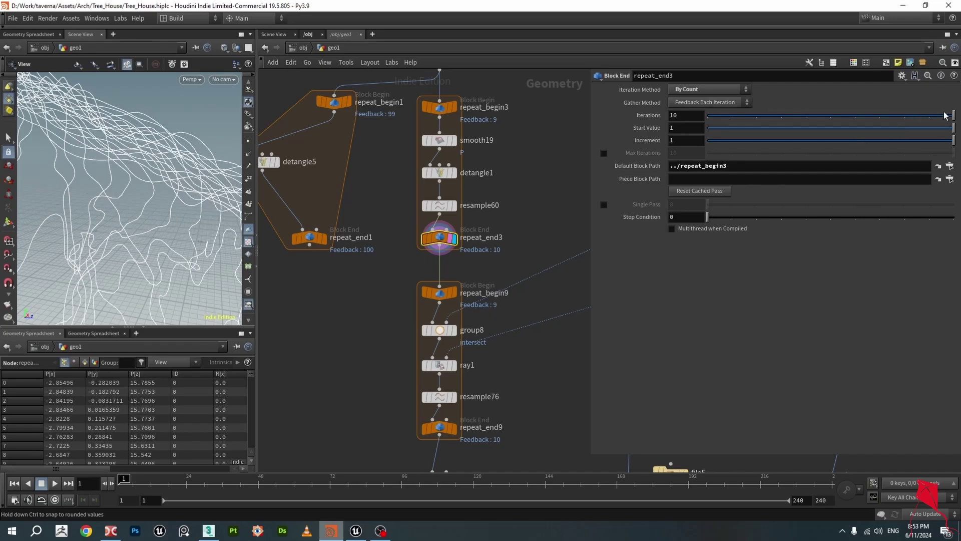
{"action": "left_click_drag", "start_coordinate": [946, 119], "coordinate": [828, 120]}
{"action": "left_click_drag", "start_coordinate": [100, 168], "coordinate": [284, 149]}
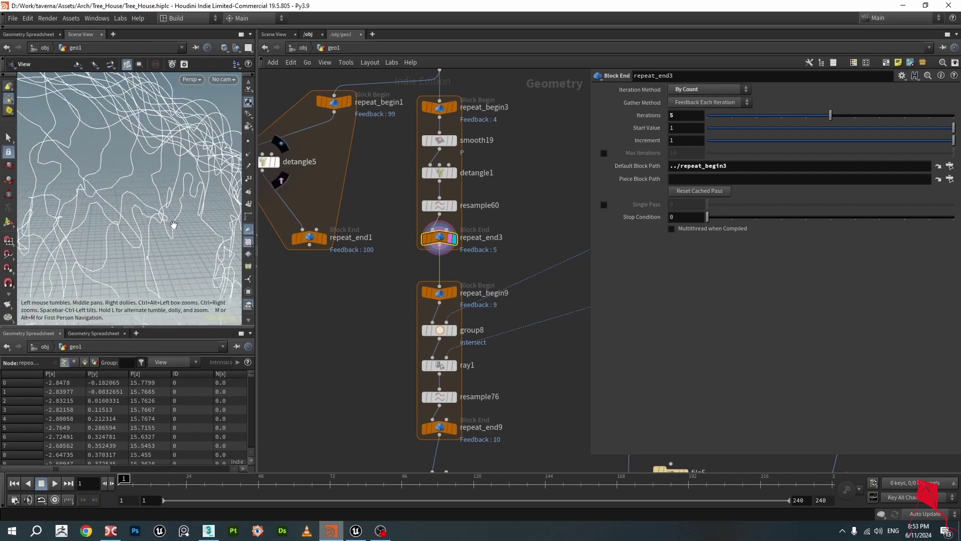
{"action": "left_click_drag", "start_coordinate": [163, 190], "coordinate": [187, 194]}
Set spiral1's height to 4 and inspect the whole railing from a distance.
{"action": "scroll", "coordinate": [323, 213], "scroll_direction": "down", "scroll_amount": 2}
{"action": "middle_click_drag", "start_coordinate": [464, 166], "coordinate": [471, 360]}
{"action": "middle_click_drag", "start_coordinate": [498, 248], "coordinate": [514, 480]}
{"action": "middle_click_drag", "start_coordinate": [478, 180], "coordinate": [477, 479]}
{"action": "scroll", "coordinate": [401, 190], "scroll_direction": "up", "scroll_amount": 2}
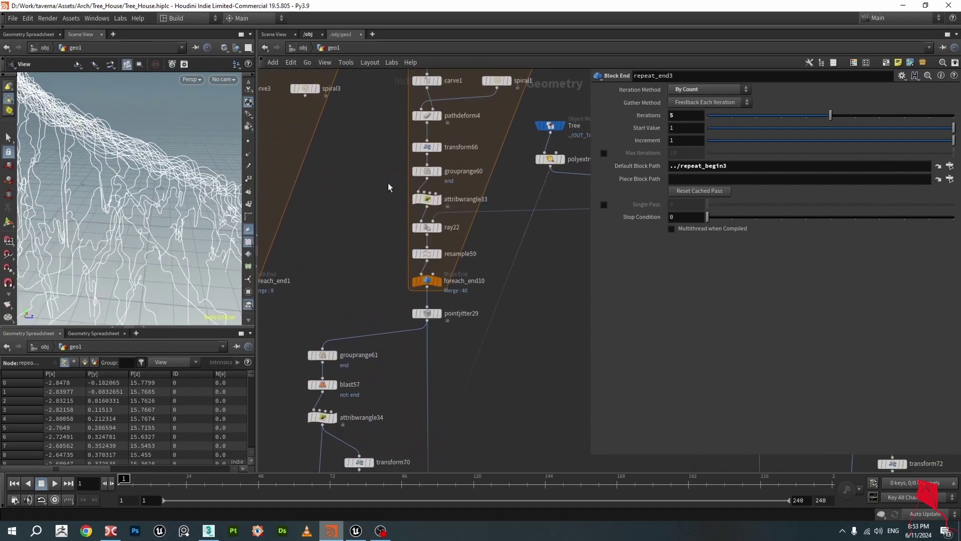
{"action": "middle_click_drag", "start_coordinate": [389, 183], "coordinate": [393, 293]}
{"action": "scroll", "coordinate": [533, 218], "scroll_direction": "up", "scroll_amount": 1}
{"action": "left_click", "coordinate": [500, 185]}
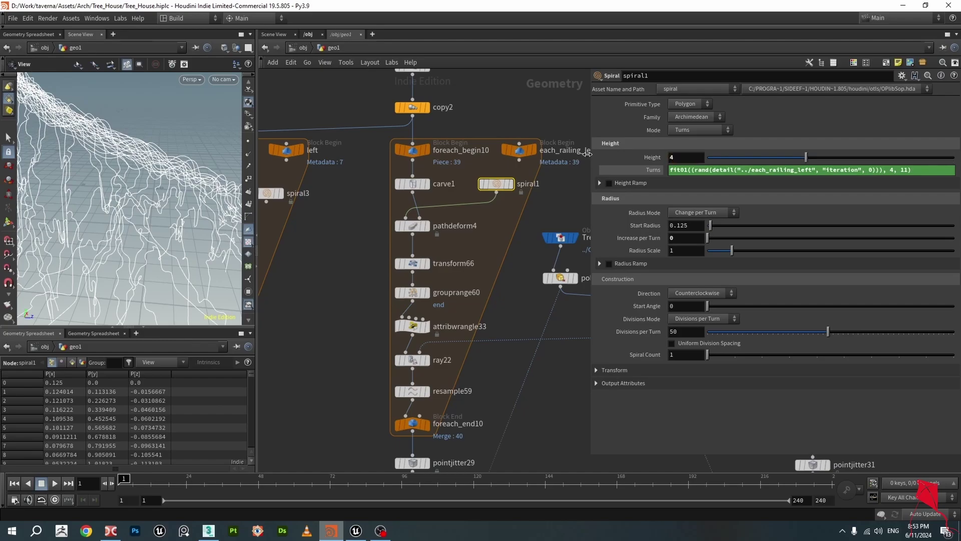
{"action": "left_click_drag", "start_coordinate": [151, 287], "coordinate": [136, 197]}
{"action": "scroll", "coordinate": [319, 315], "scroll_direction": "down", "scroll_amount": 2}
{"action": "middle_click_drag", "start_coordinate": [319, 320], "coordinate": [351, 370]}
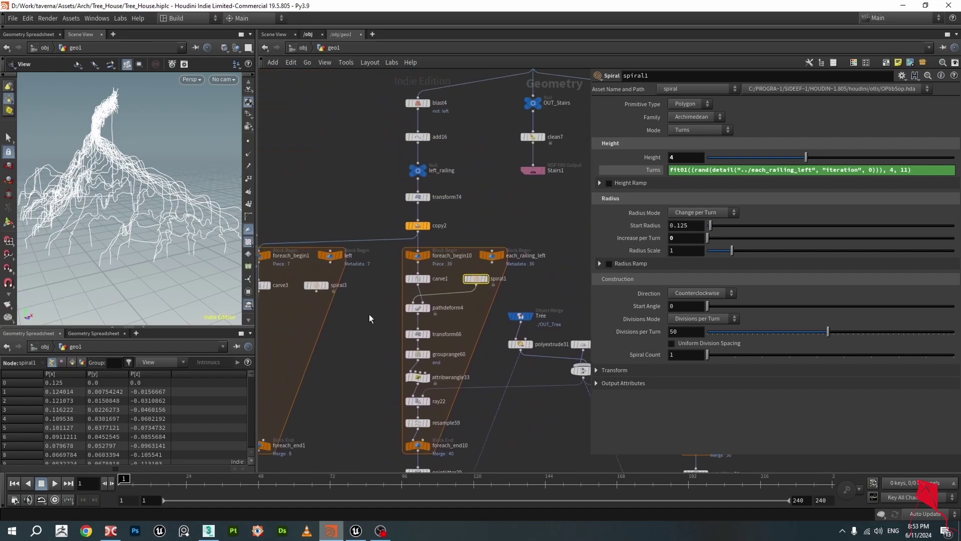
Set the total number of copies in copy2 to 50 and inspect the denser railing lines.
{"action": "scroll", "coordinate": [394, 225], "scroll_direction": "up", "scroll_amount": 3}
{"action": "left_click", "coordinate": [435, 229]}
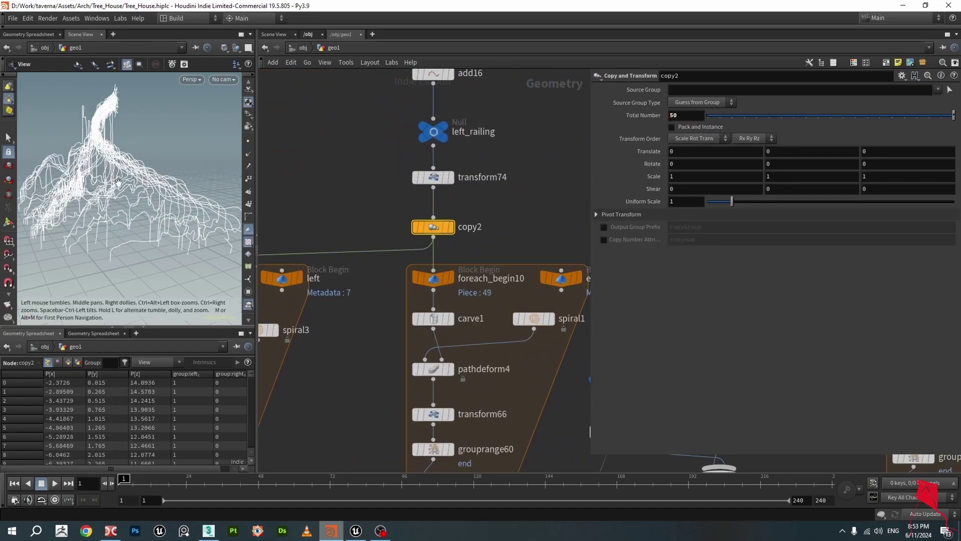
{"action": "scroll", "coordinate": [119, 184], "scroll_direction": "up", "scroll_amount": 5}
{"action": "left_click_drag", "start_coordinate": [118, 183], "coordinate": [173, 184]}
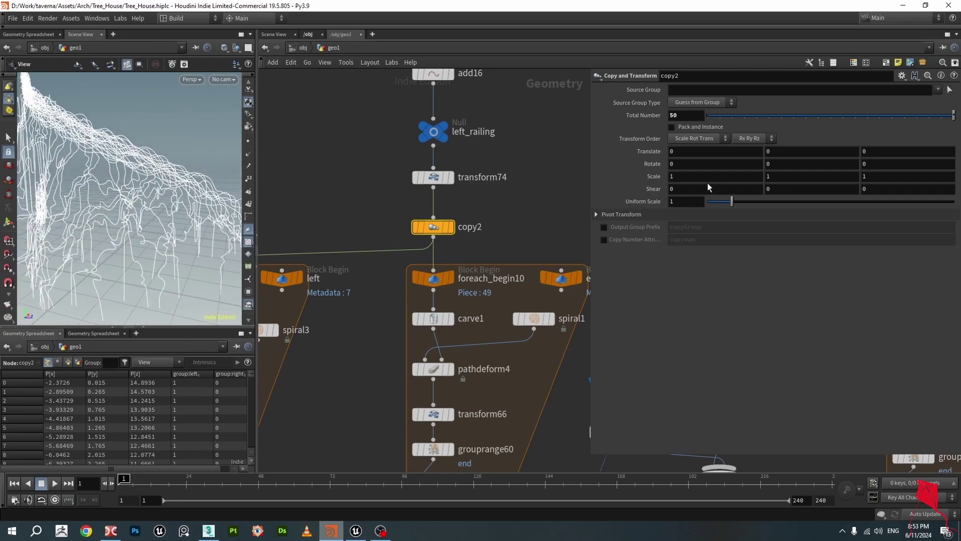
Reduce copy2's total number to 20 and inspect the sparser railing lines.
{"action": "type", "text": "20"}
{"action": "key", "text": "Return"}
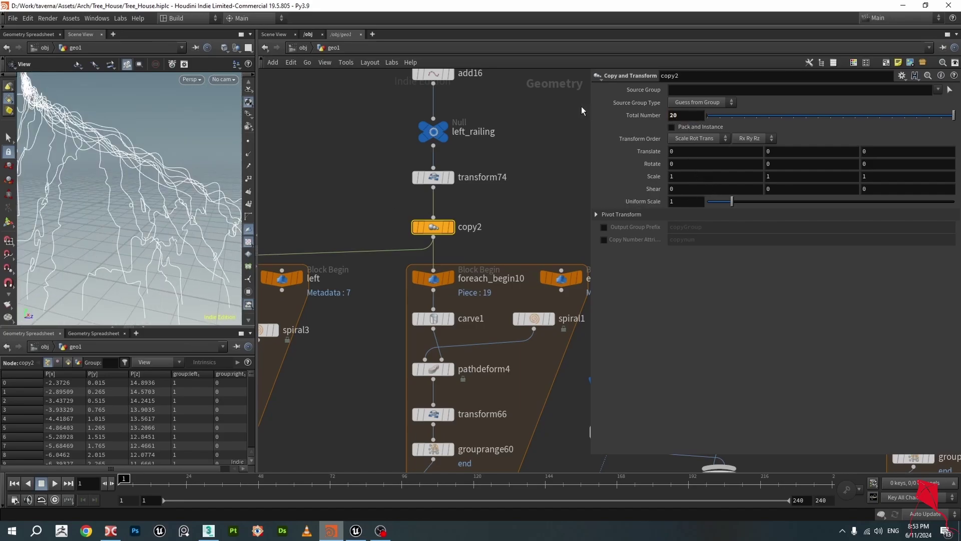
{"action": "scroll", "coordinate": [112, 189], "scroll_direction": "down", "scroll_amount": 6}
{"action": "scroll", "coordinate": [113, 189], "scroll_direction": "up", "scroll_amount": 6}
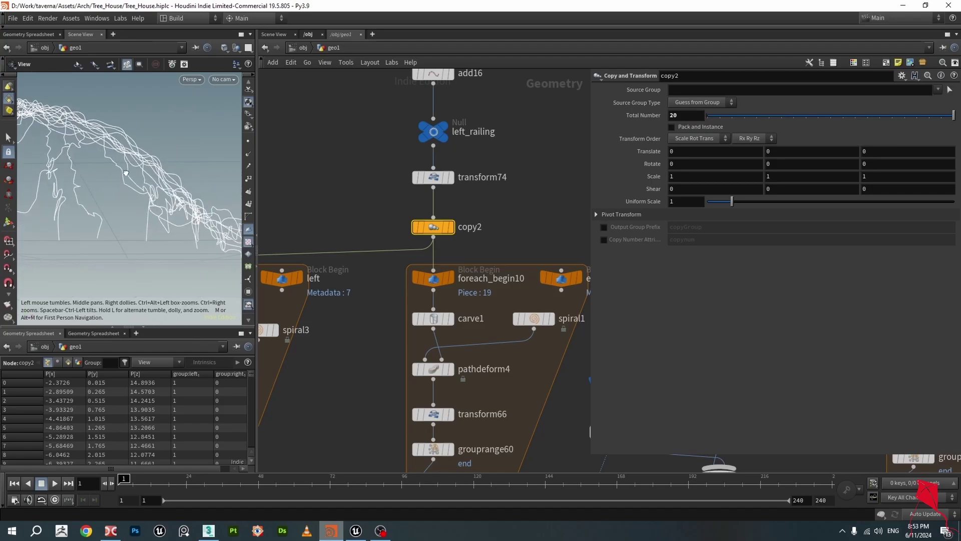
{"action": "left_click_drag", "start_coordinate": [112, 189], "coordinate": [110, 202]}
{"action": "scroll", "coordinate": [486, 345], "scroll_direction": "down", "scroll_amount": 6}
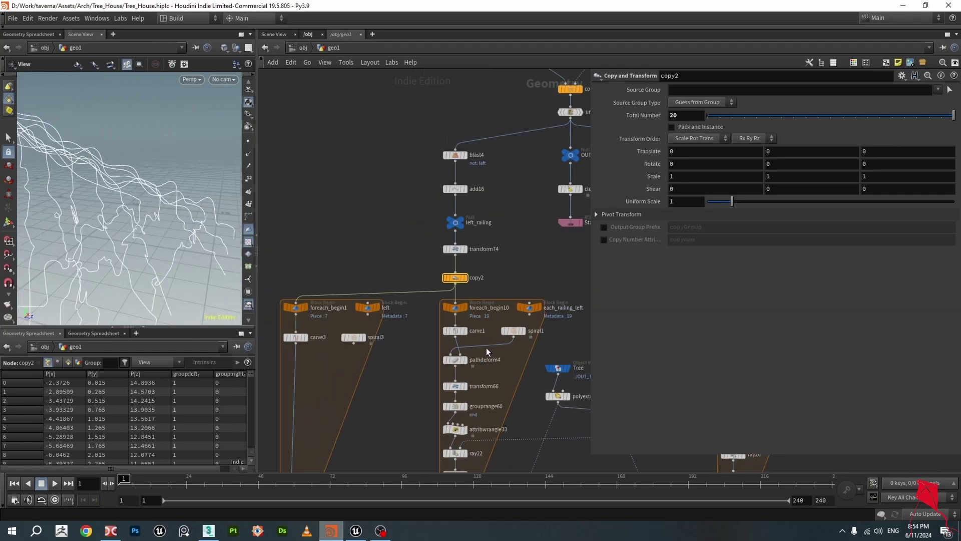
Set copy2's total number to 40 and look over the downstream railing network.
{"action": "double_click", "coordinate": [675, 115]}
{"action": "type", "text": "40"}
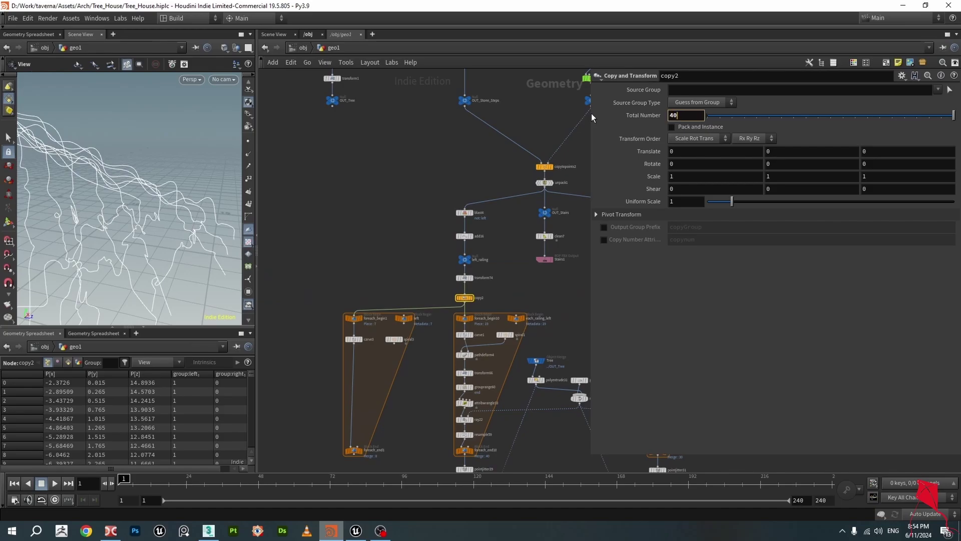
{"action": "key", "text": "Return"}
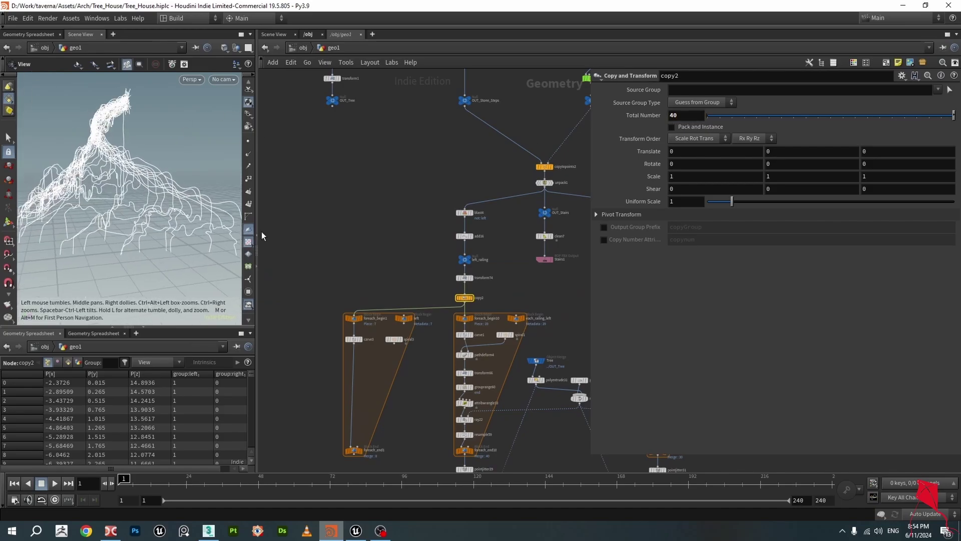
{"action": "scroll", "coordinate": [401, 232], "scroll_direction": "down", "scroll_amount": 4}
{"action": "middle_click_drag", "start_coordinate": [380, 371], "coordinate": [375, 246]}
{"action": "middle_click_drag", "start_coordinate": [357, 370], "coordinate": [350, 150]}
{"action": "middle_click_drag", "start_coordinate": [375, 331], "coordinate": [344, 224]}
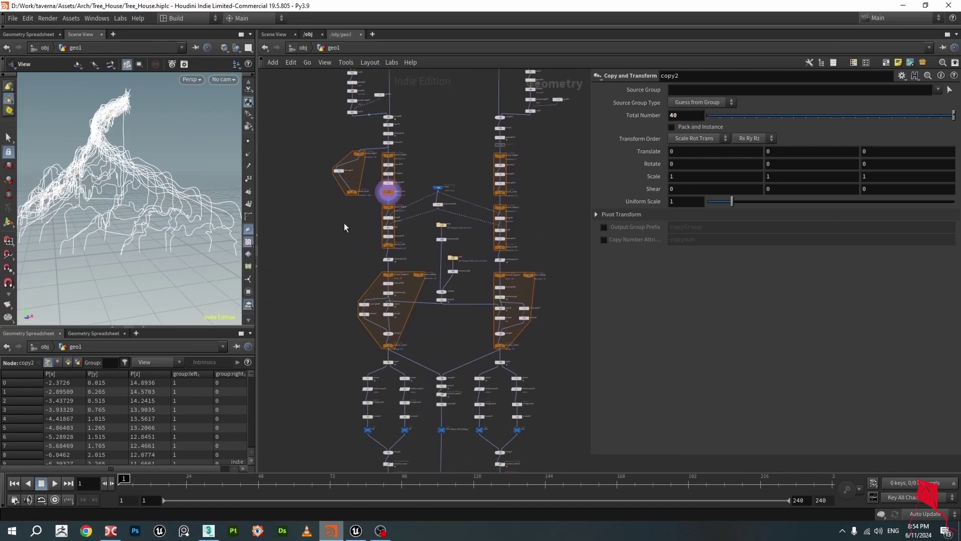
Display the repeat_end3 loop result and inspect the smoothed railing lines from several angles.
{"action": "scroll", "coordinate": [386, 180], "scroll_direction": "up", "scroll_amount": 12}
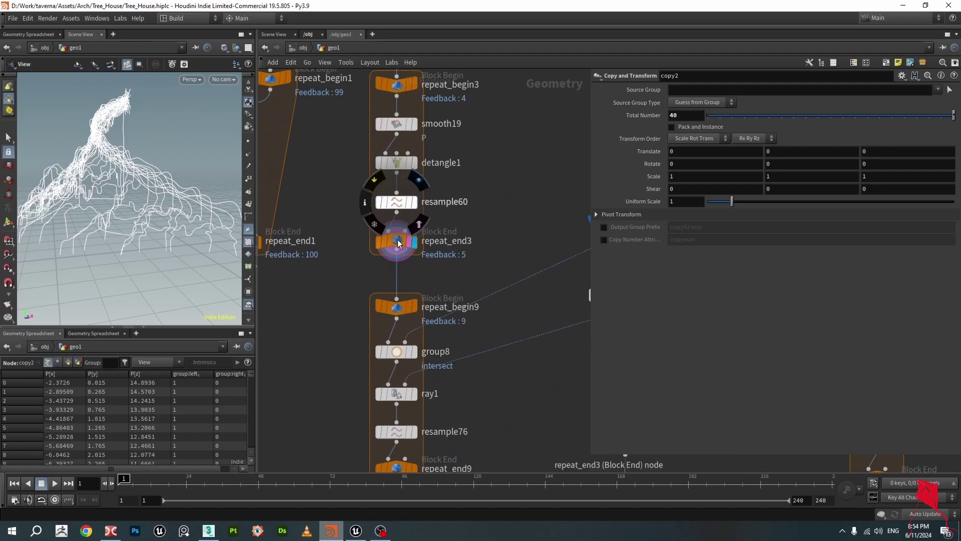
{"action": "left_click", "coordinate": [397, 242]}
{"action": "mouse_move", "coordinate": [136, 193]}
{"action": "left_mouse_down"}
{"action": "mouse_move", "coordinate": [200, 203]}
{"action": "mouse_move", "coordinate": [165, 189]}
{"action": "mouse_move", "coordinate": [190, 194]}
{"action": "mouse_move", "coordinate": [165, 243]}
{"action": "mouse_move", "coordinate": [203, 196]}
{"action": "mouse_move", "coordinate": [152, 187]}
{"action": "left_mouse_up"}
{"action": "scroll", "coordinate": [309, 296], "scroll_direction": "down", "scroll_amount": 3}
{"action": "scroll", "coordinate": [447, 339], "scroll_direction": "down", "scroll_amount": 3}
{"action": "scroll", "coordinate": [559, 284], "scroll_direction": "up", "scroll_amount": 3}
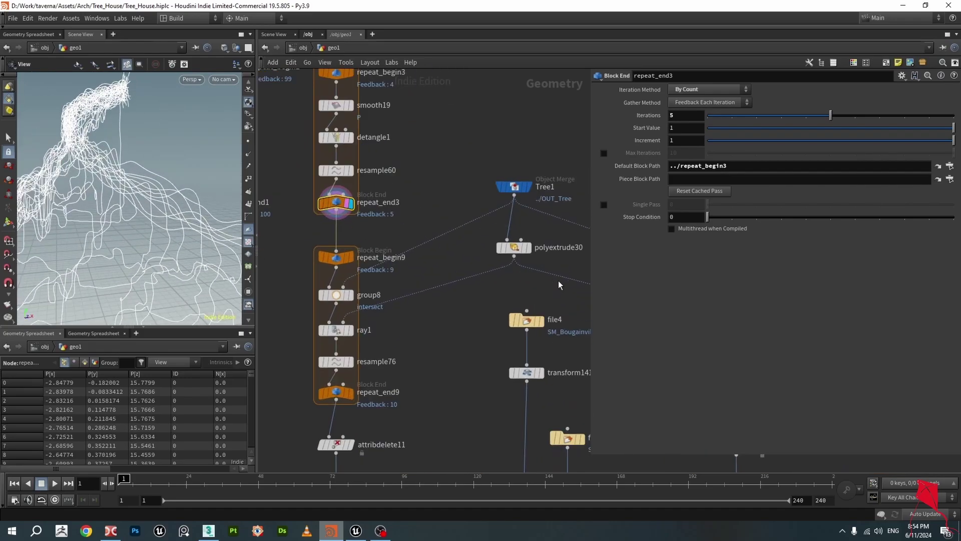
Show polyextrude30 as a template over the railing lines and inspect closely where they cross the tree surface.
{"action": "left_click", "coordinate": [524, 251]}
{"action": "scroll", "coordinate": [178, 241], "scroll_direction": "up", "scroll_amount": 5}
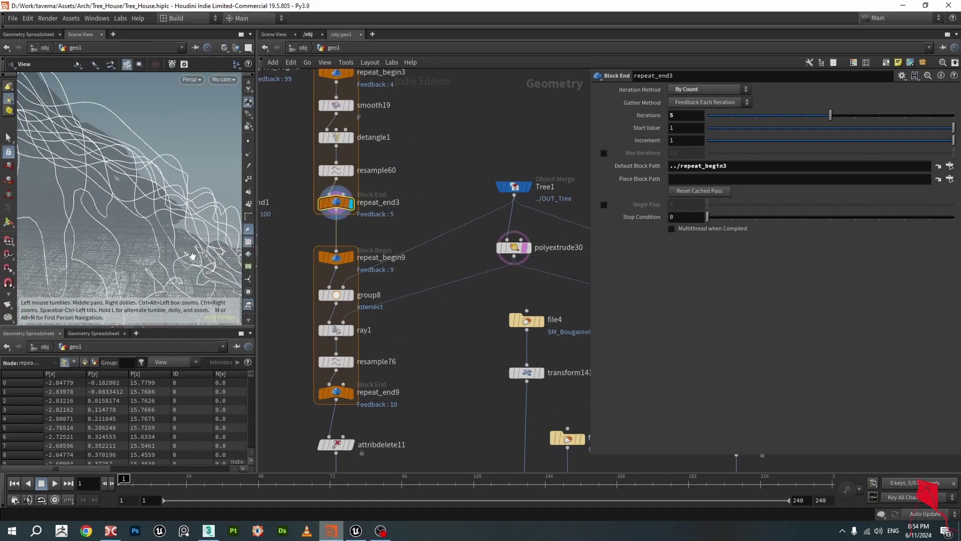
{"action": "left_click_drag", "start_coordinate": [194, 260], "coordinate": [164, 260]}
{"action": "middle_click_drag", "start_coordinate": [164, 260], "coordinate": [176, 261]}
{"action": "scroll", "coordinate": [176, 237], "scroll_direction": "up", "scroll_amount": 3}
{"action": "left_click_drag", "start_coordinate": [176, 235], "coordinate": [171, 214]}
Select repeat_end9 and review its loop settings alongside the railing lines and the tree template.
{"action": "middle_click_drag", "start_coordinate": [423, 372], "coordinate": [521, 300]}
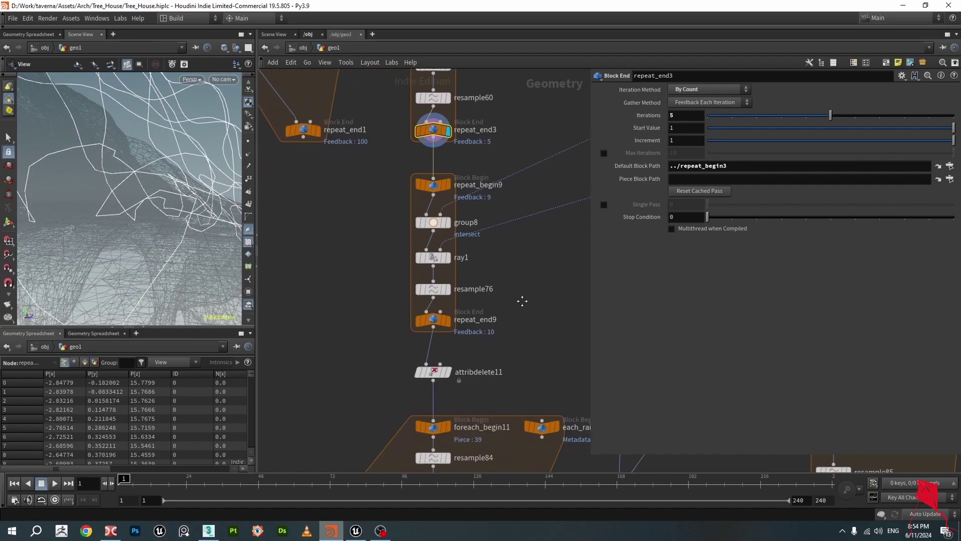
{"action": "scroll", "coordinate": [459, 317], "scroll_direction": "up", "scroll_amount": 2}
{"action": "scroll", "coordinate": [441, 310], "scroll_direction": "down", "scroll_amount": 2}
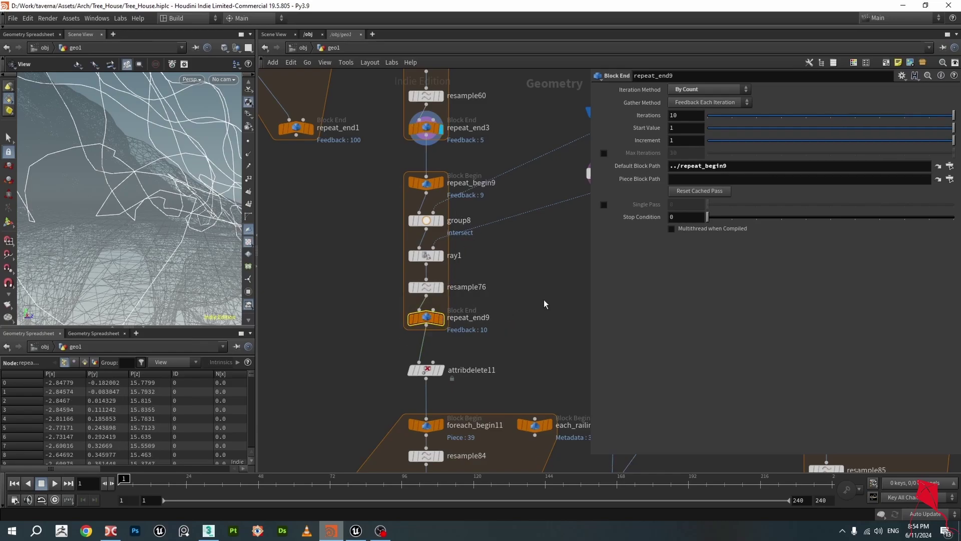
{"action": "scroll", "coordinate": [320, 263], "scroll_direction": "down", "scroll_amount": 2}
{"action": "left_click_drag", "start_coordinate": [122, 192], "coordinate": [163, 195]}
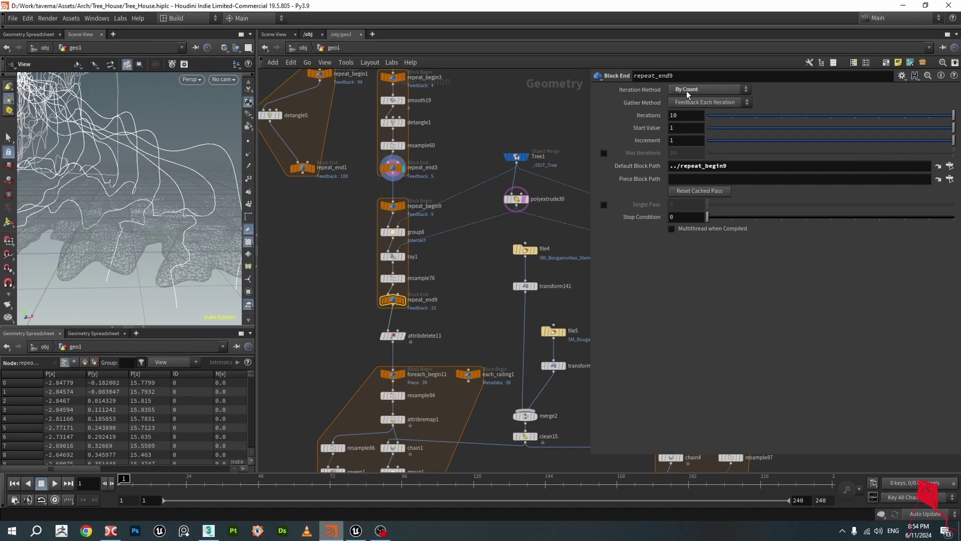
Line up repeat_begin1 and repeat_end1 vertically with detangle5 in the side loop block.
{"action": "middle_click_drag", "start_coordinate": [313, 191], "coordinate": [342, 295]}
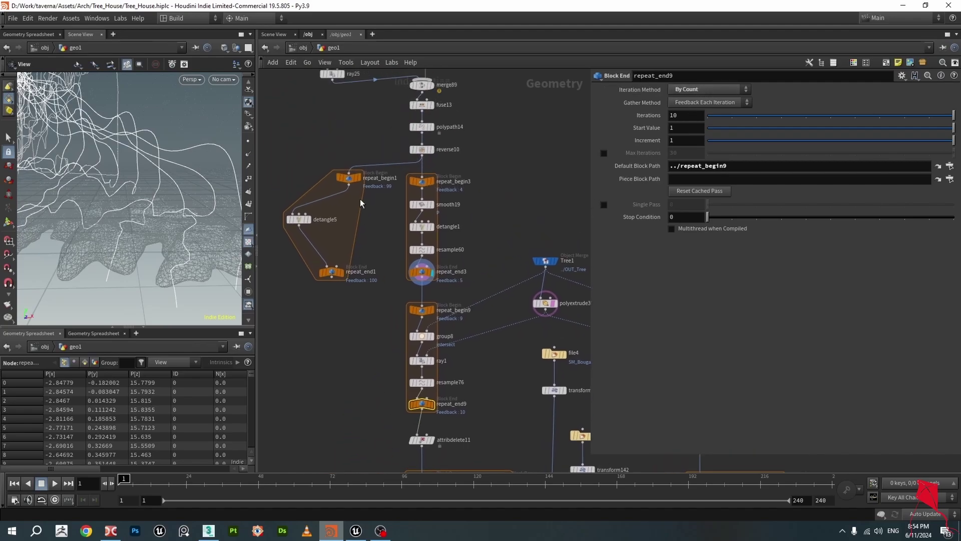
{"action": "left_click_drag", "start_coordinate": [352, 183], "coordinate": [303, 181]}
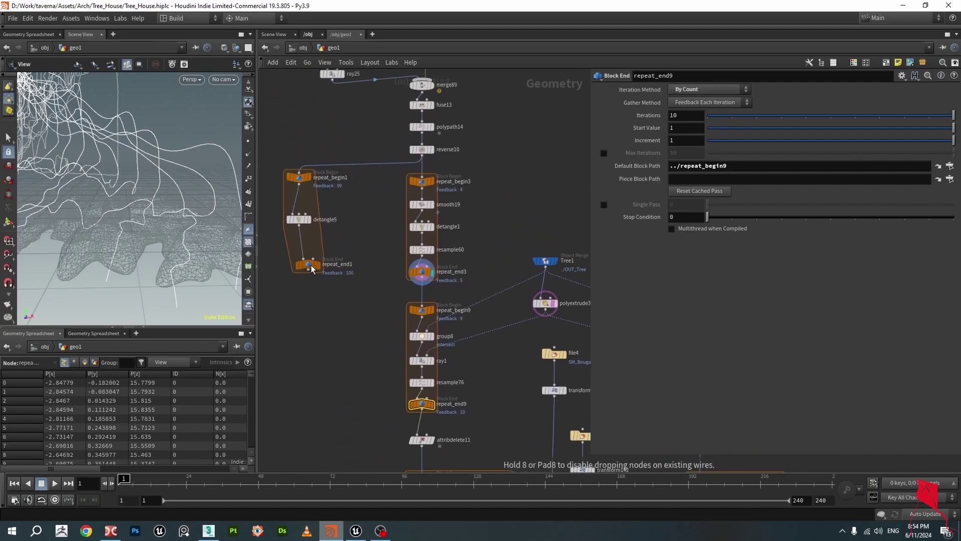
{"action": "left_click_drag", "start_coordinate": [311, 265], "coordinate": [302, 255]}
{"action": "scroll", "coordinate": [444, 272], "scroll_direction": "up", "scroll_amount": 1}
{"action": "scroll", "coordinate": [446, 271], "scroll_direction": "down", "scroll_amount": 1}
{"action": "scroll", "coordinate": [445, 271], "scroll_direction": "down", "scroll_amount": 1}
Select repeat_begin9 and examine the railing lines against the tree roots from another angle.
{"action": "middle_click_drag", "start_coordinate": [480, 363], "coordinate": [460, 273]}
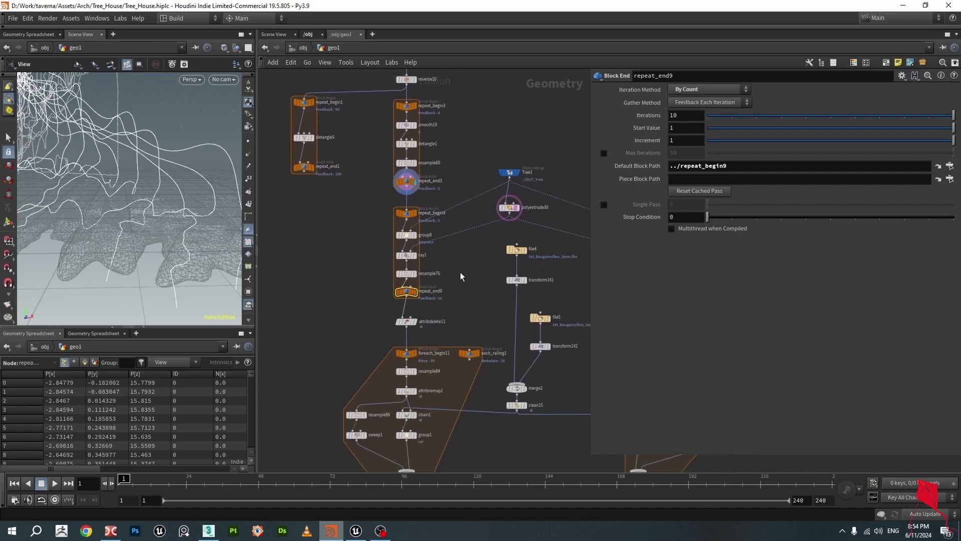
{"action": "scroll", "coordinate": [430, 229], "scroll_direction": "up", "scroll_amount": 2}
{"action": "left_click", "coordinate": [401, 201]}
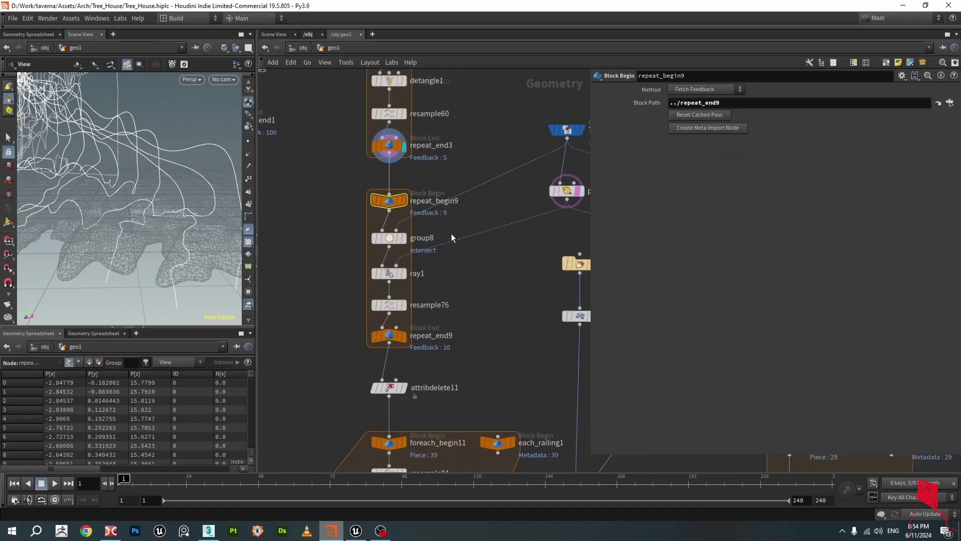
{"action": "left_click_drag", "start_coordinate": [198, 216], "coordinate": [159, 220]}
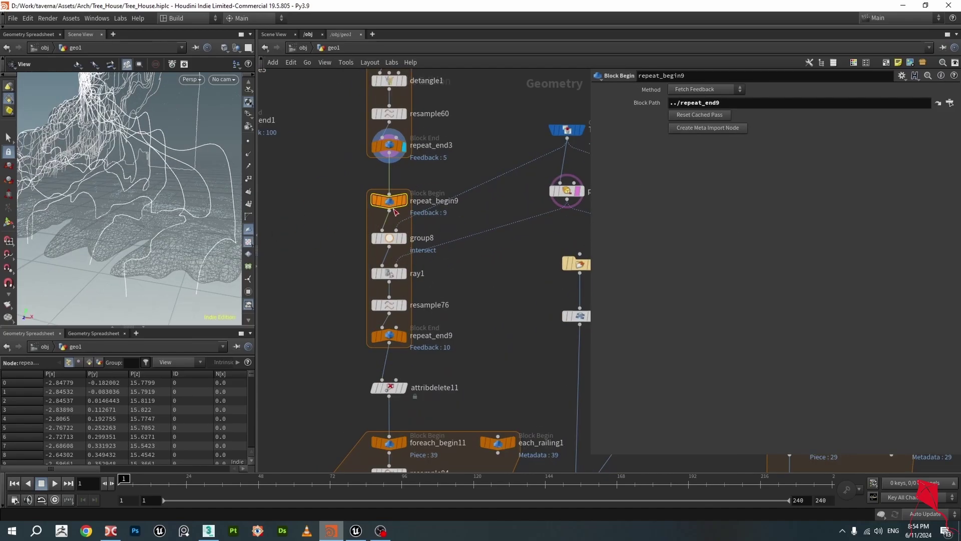
Display the repeat_end9 loop result and set its iterations to 0.
{"action": "left_click", "coordinate": [404, 336]}
{"action": "left_click", "coordinate": [400, 336]}
{"action": "left_click", "coordinate": [392, 336]}
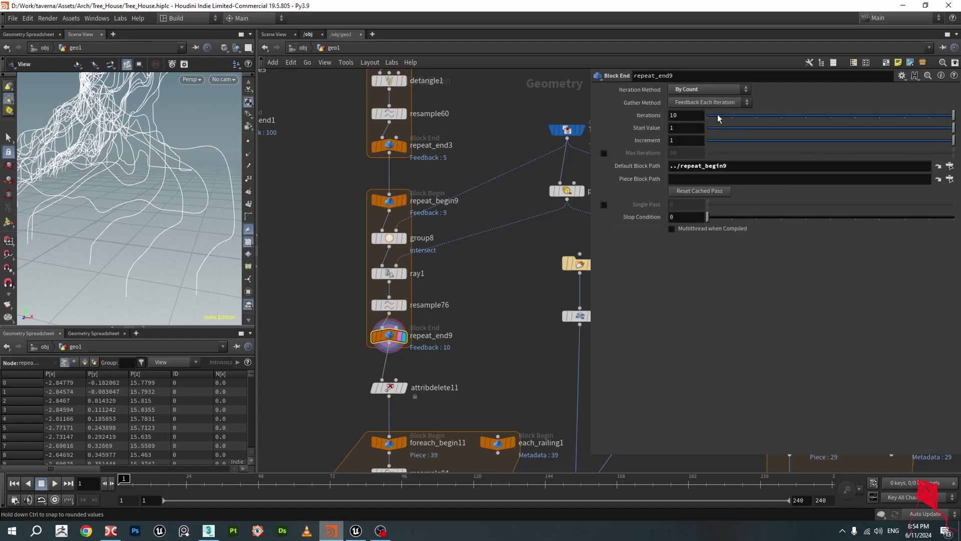
{"action": "left_click_drag", "start_coordinate": [817, 117], "coordinate": [703, 119]}
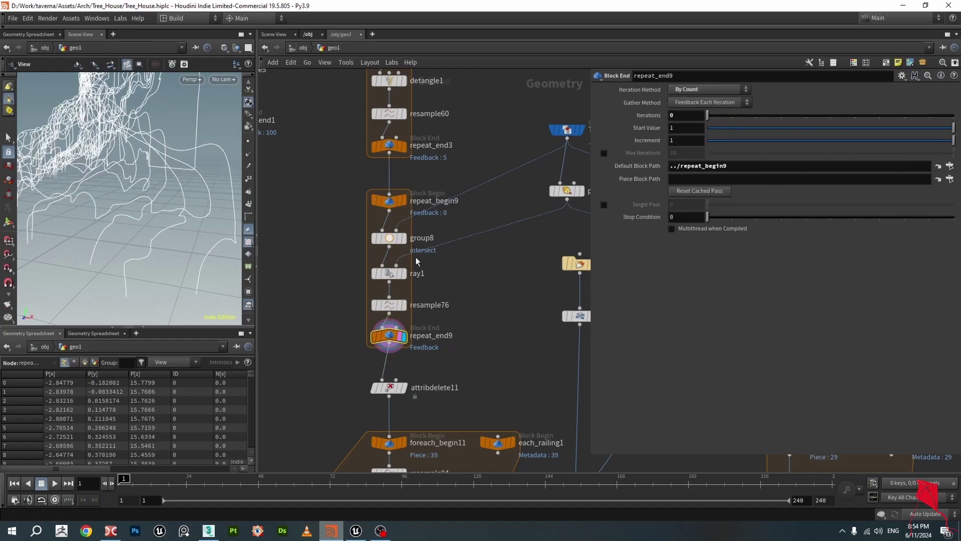
Display repeat_begin9 and group8 in turn, and review group8's bounding object settings and its Tree1 input.
{"action": "left_click", "coordinate": [402, 201]}
{"action": "left_click", "coordinate": [402, 238]}
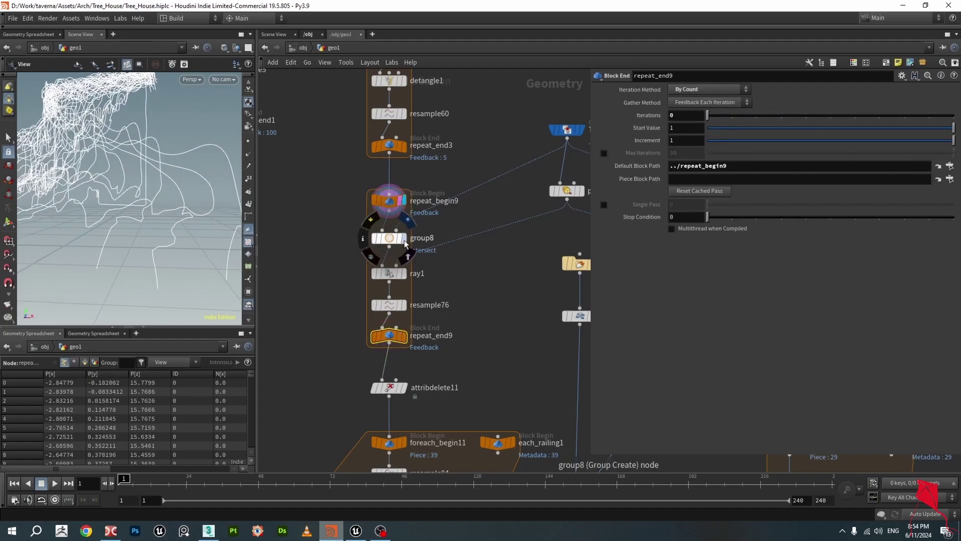
{"action": "left_click", "coordinate": [389, 238]}
{"action": "scroll", "coordinate": [163, 170], "scroll_direction": "up", "scroll_amount": 3}
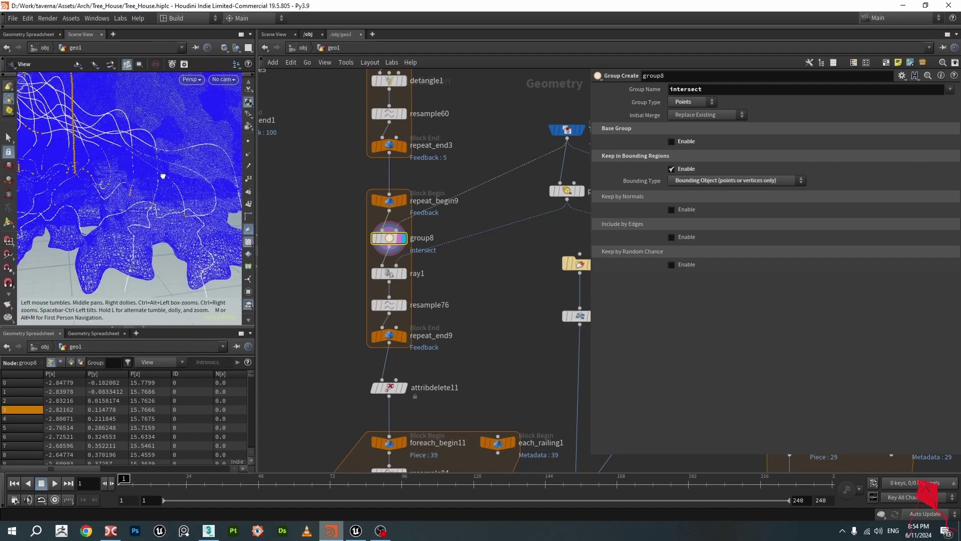
{"action": "middle_click_drag", "start_coordinate": [448, 281], "coordinate": [391, 296]}
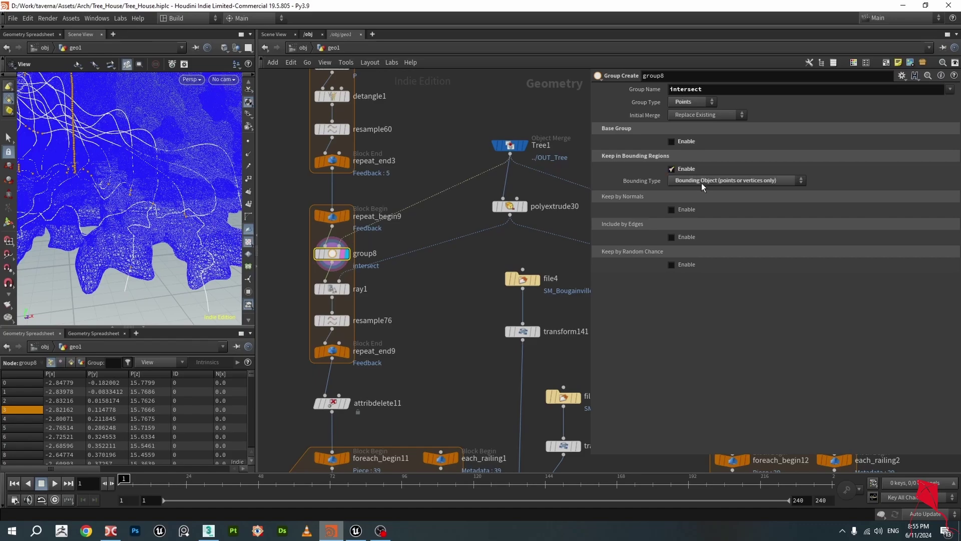
Inspect up close the points in group8's intersect group where the railing lines enter the tree mesh.
{"action": "mouse_move", "coordinate": [344, 267]}
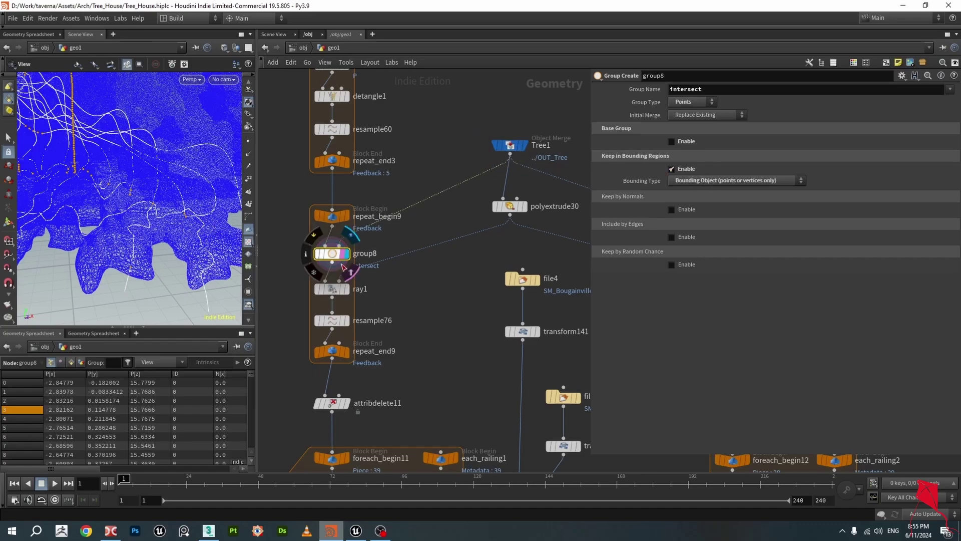
{"action": "left_click_drag", "start_coordinate": [154, 184], "coordinate": [185, 184]}
{"action": "scroll", "coordinate": [185, 185], "scroll_direction": "up", "scroll_amount": 3}
{"action": "left_click_drag", "start_coordinate": [155, 223], "coordinate": [118, 185]}
{"action": "scroll", "coordinate": [138, 195], "scroll_direction": "up", "scroll_amount": 4}
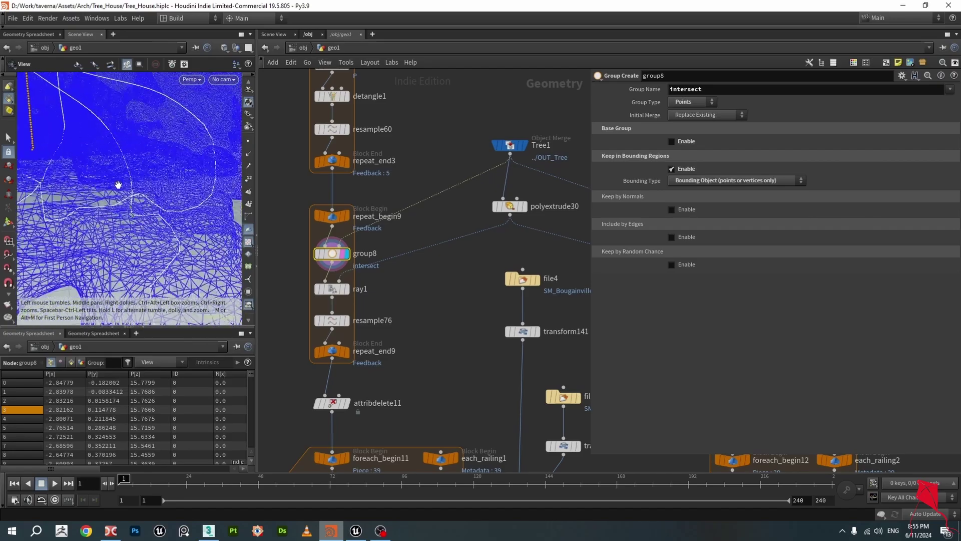
{"action": "middle_click_drag", "start_coordinate": [74, 207], "coordinate": [95, 150]}
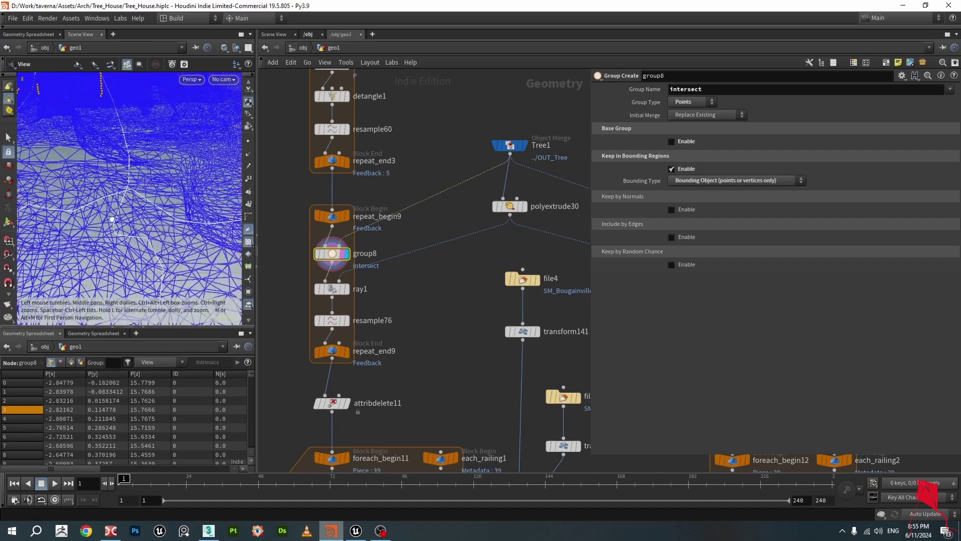
{"action": "scroll", "coordinate": [117, 218], "scroll_direction": "up", "scroll_amount": 3}
{"action": "left_click_drag", "start_coordinate": [117, 218], "coordinate": [256, 255]}
{"action": "scroll", "coordinate": [110, 226], "scroll_direction": "up", "scroll_amount": 3}
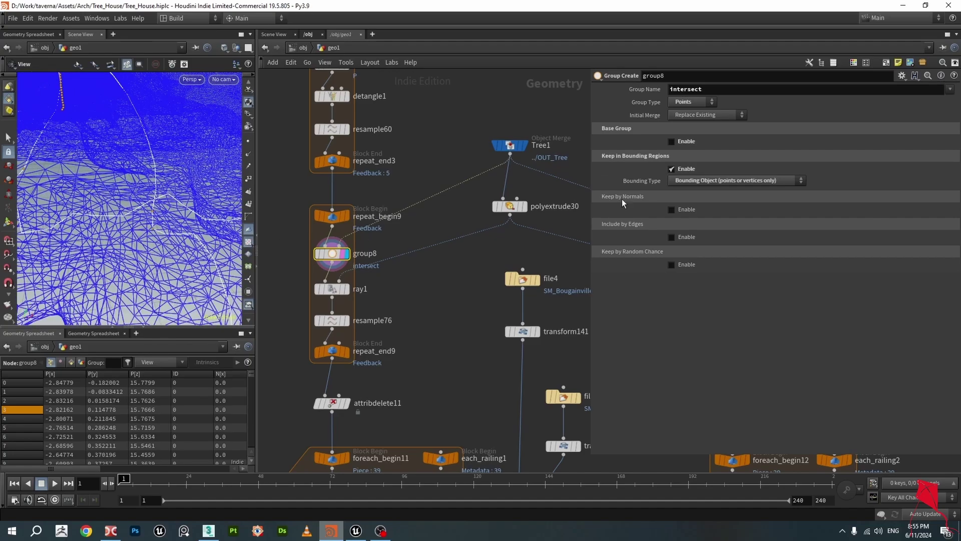
{"action": "scroll", "coordinate": [111, 231], "scroll_direction": "down", "scroll_amount": 4}
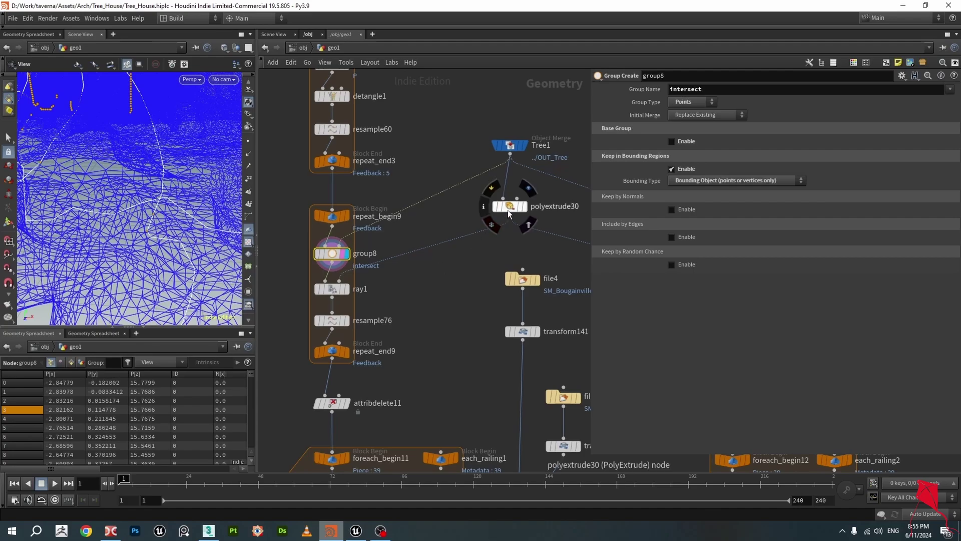
Display polyextrude30 and review its extrusion distance and the extruded tree surface.
{"action": "left_click", "coordinate": [525, 209]}
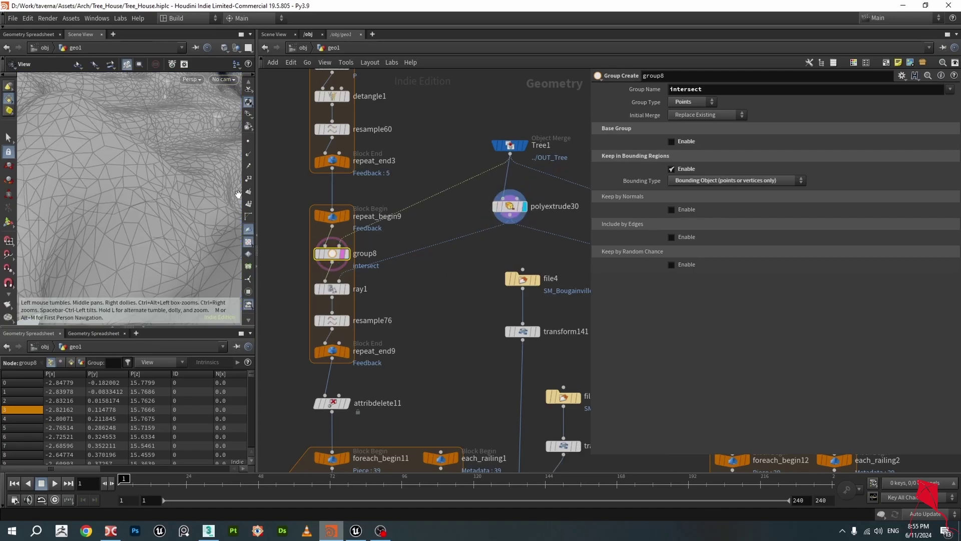
{"action": "left_click", "coordinate": [510, 210]}
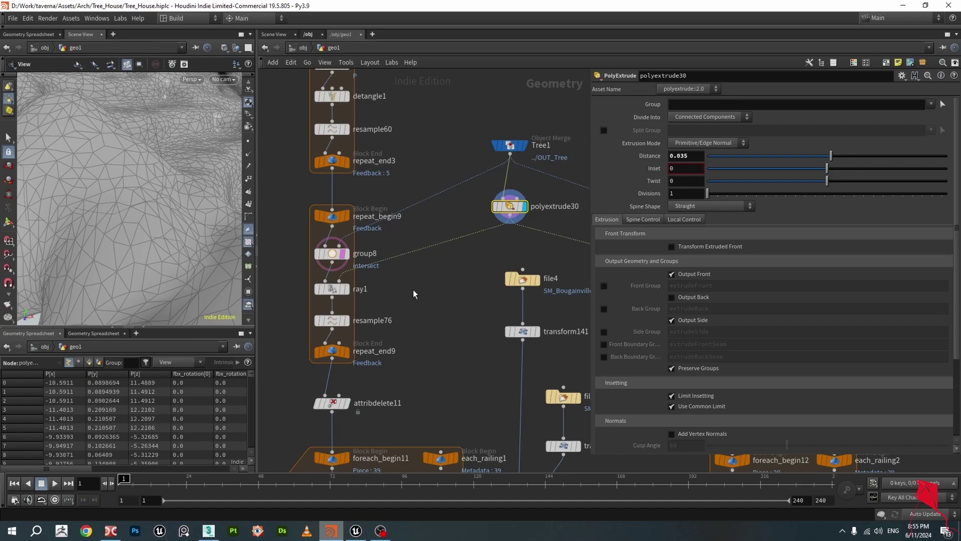
{"action": "left_click_drag", "start_coordinate": [148, 219], "coordinate": [145, 216]}
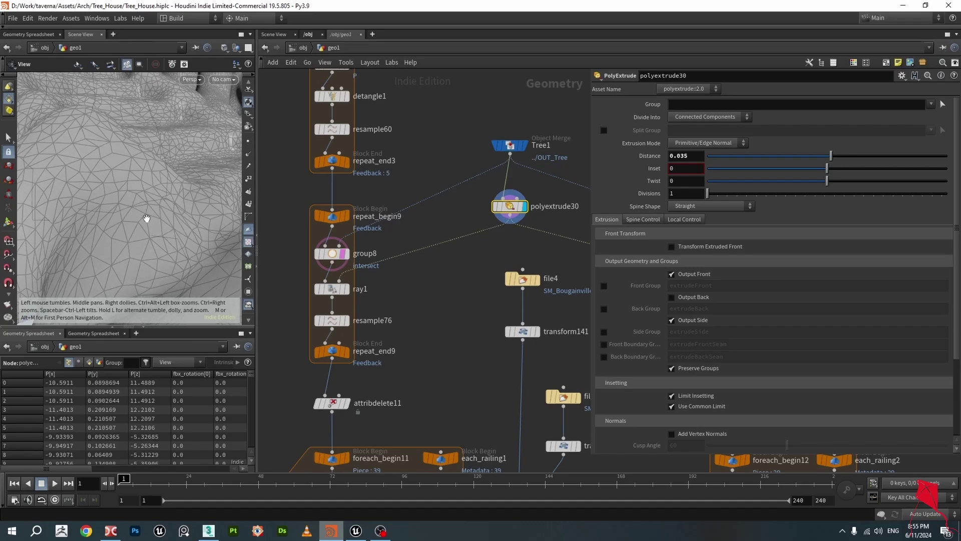
Display ray1 and compare its projected railing points with the group8 result.
{"action": "left_click", "coordinate": [346, 289]}
{"action": "left_click", "coordinate": [332, 289]}
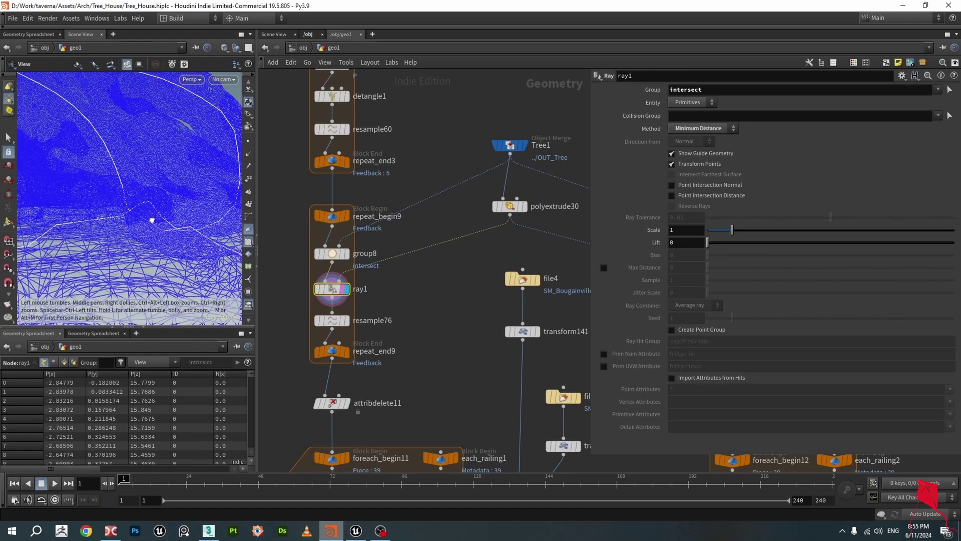
{"action": "scroll", "coordinate": [152, 220], "scroll_direction": "up", "scroll_amount": 3}
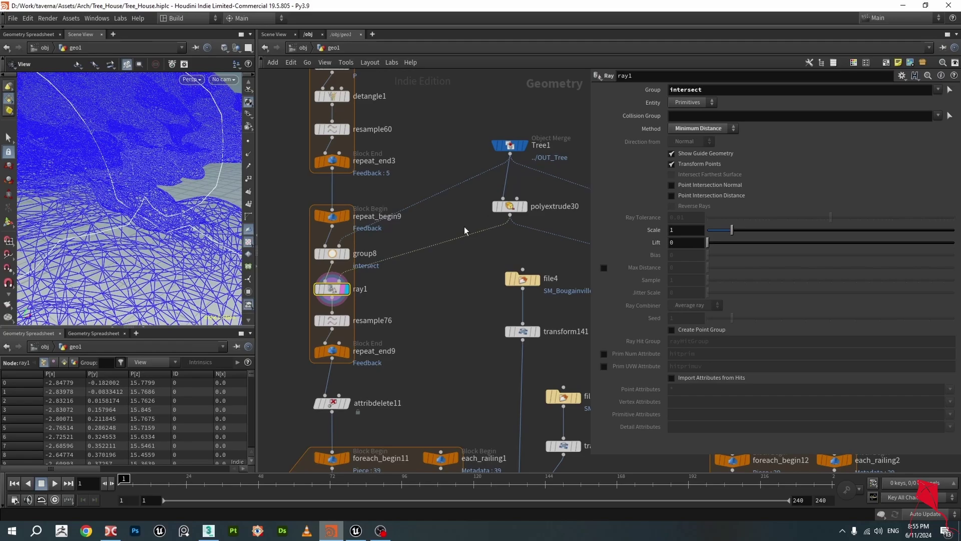
{"action": "left_click", "coordinate": [346, 253]}
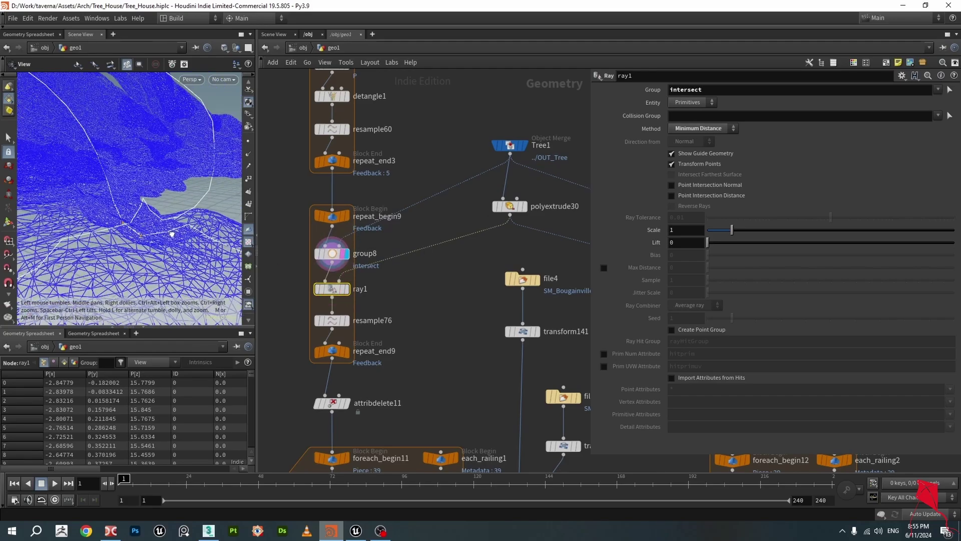
{"action": "left_click", "coordinate": [345, 289]}
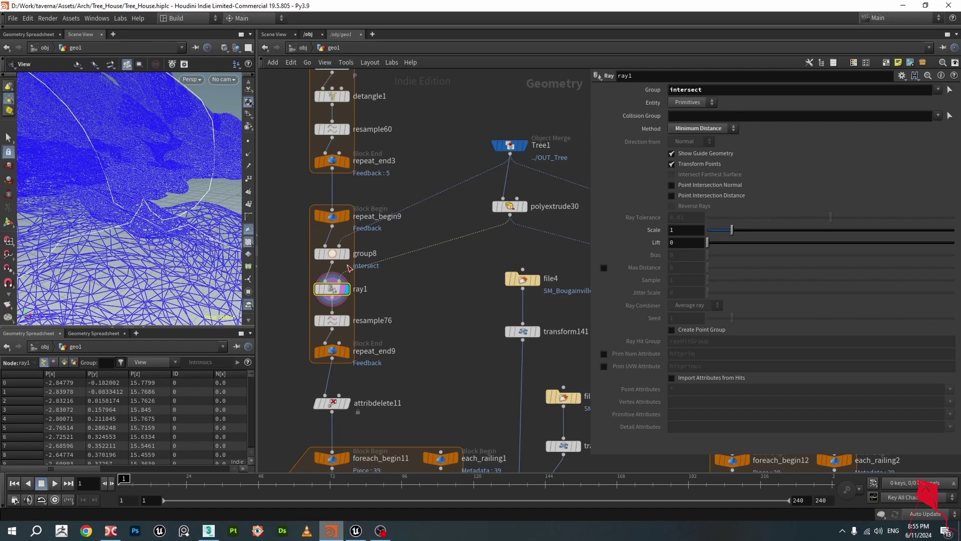
Check group8's group name against ray1's group setting, and review ray1's projection method.
{"action": "left_click", "coordinate": [347, 258]}
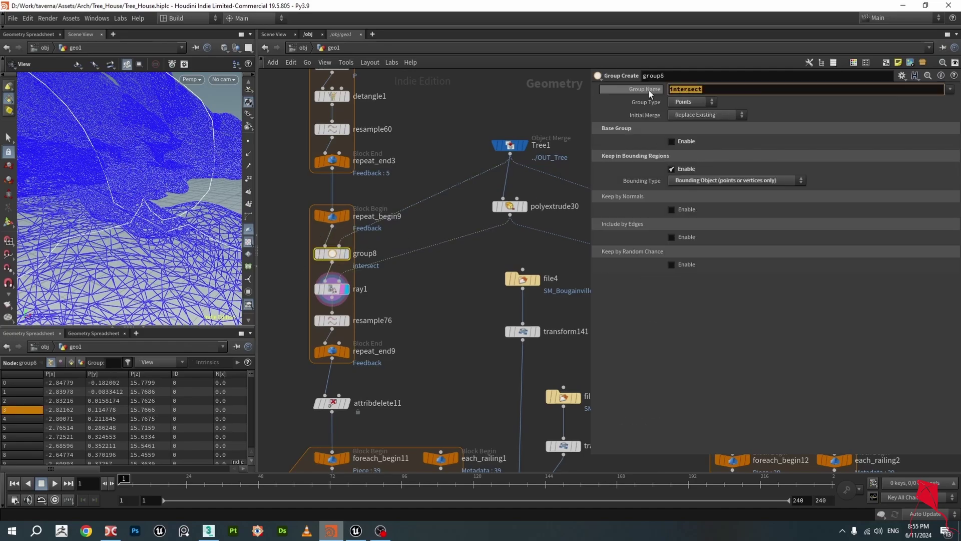
{"action": "left_click", "coordinate": [331, 289]}
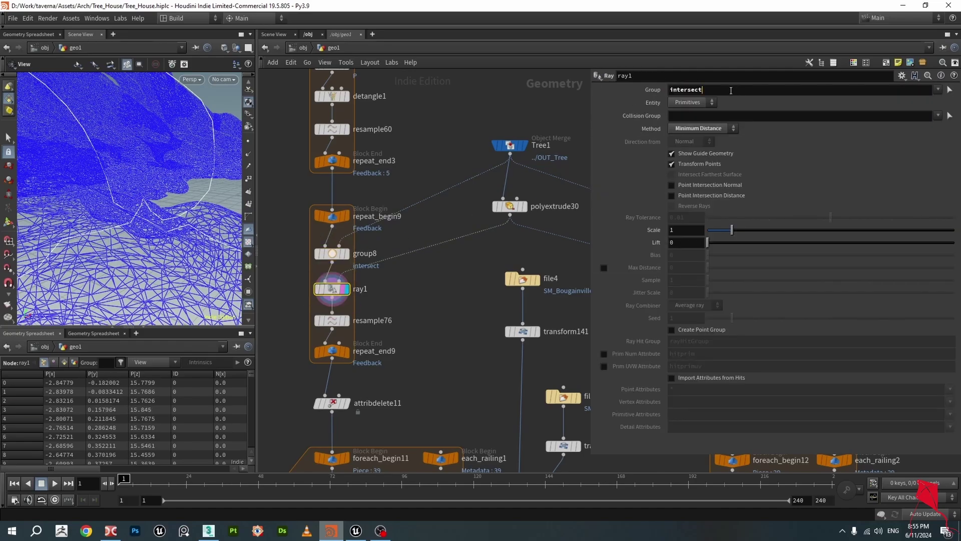
{"action": "key", "text": "Return"}
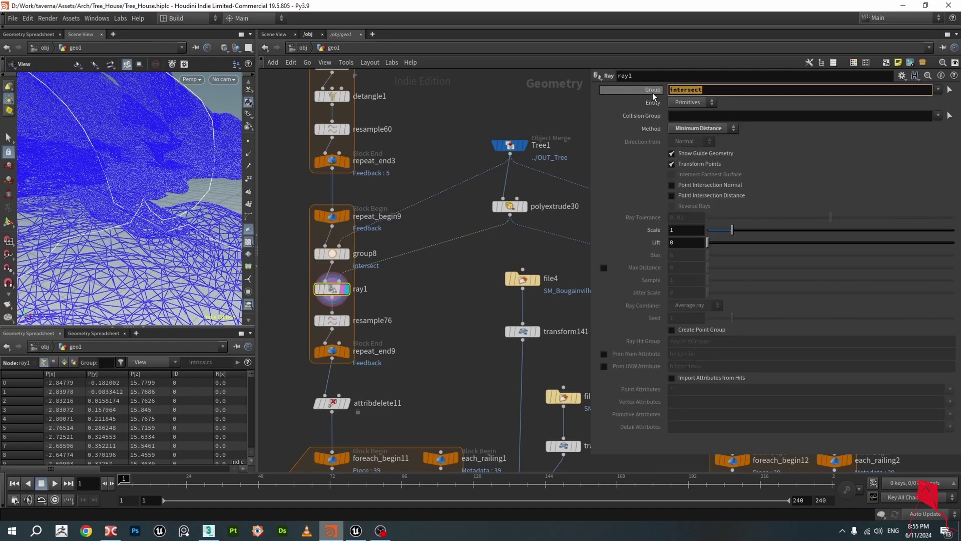
{"action": "left_click", "coordinate": [704, 129]}
{"action": "left_click", "coordinate": [705, 132]}
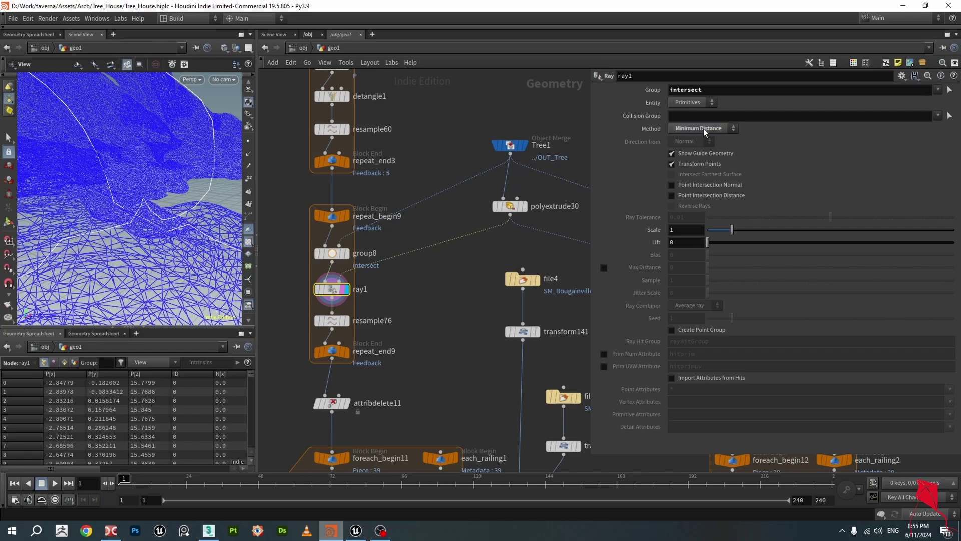
View the railing lines from another angle and compare them before and after the ray1 projection.
{"action": "left_click_drag", "start_coordinate": [166, 226], "coordinate": [209, 228], "text": "alt"}
{"action": "left_click", "coordinate": [346, 254]}
{"action": "mouse_move", "coordinate": [349, 294]}
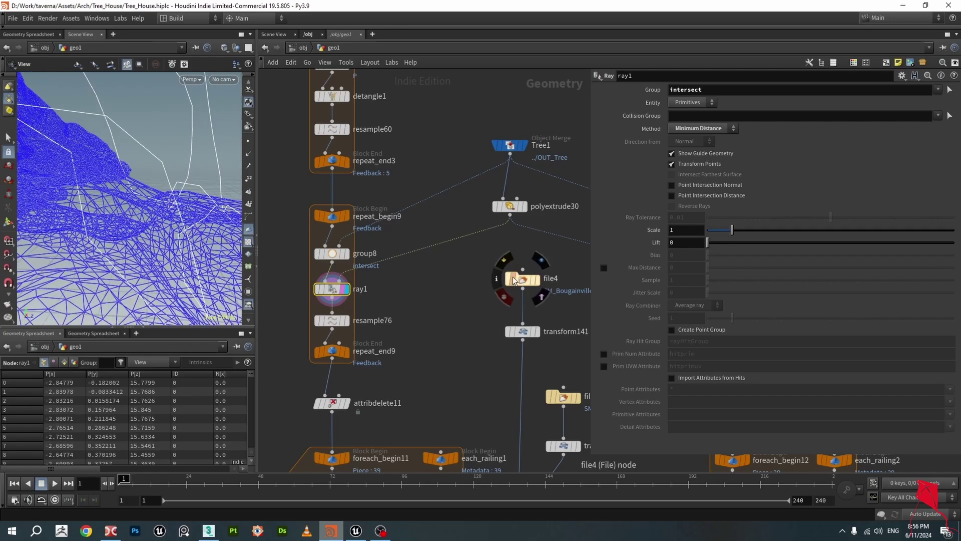
Display resample76 after the ray projection and review its segment length and Treat Polygons As settings.
{"action": "middle_click_drag", "start_coordinate": [482, 242], "coordinate": [472, 265]}
{"action": "scroll", "coordinate": [438, 273], "scroll_direction": "up", "scroll_amount": 1}
{"action": "scroll", "coordinate": [414, 307], "scroll_direction": "down", "scroll_amount": 2}
{"action": "middle_click_drag", "start_coordinate": [414, 309], "coordinate": [475, 245]}
{"action": "scroll", "coordinate": [476, 246], "scroll_direction": "up", "scroll_amount": 2}
{"action": "left_click", "coordinate": [383, 295]}
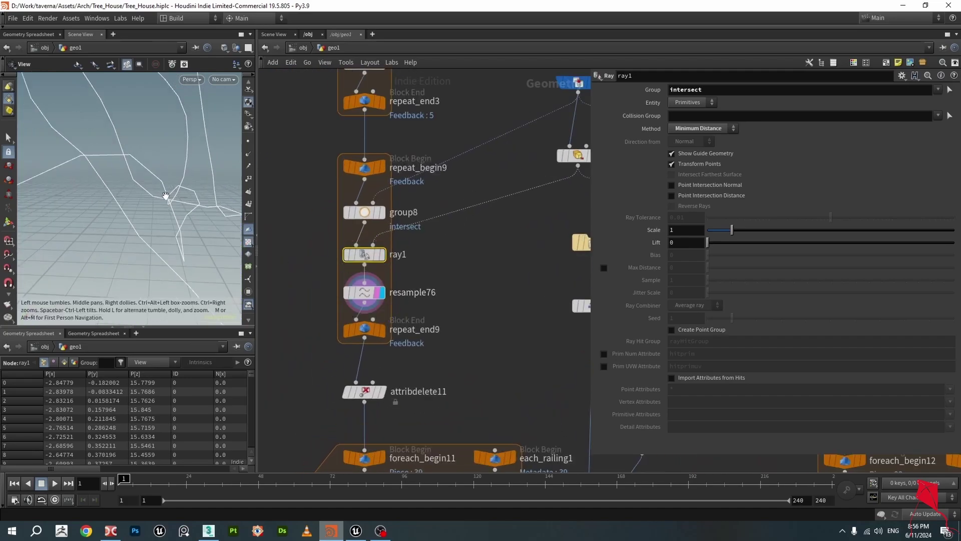
{"action": "left_click", "coordinate": [365, 295]}
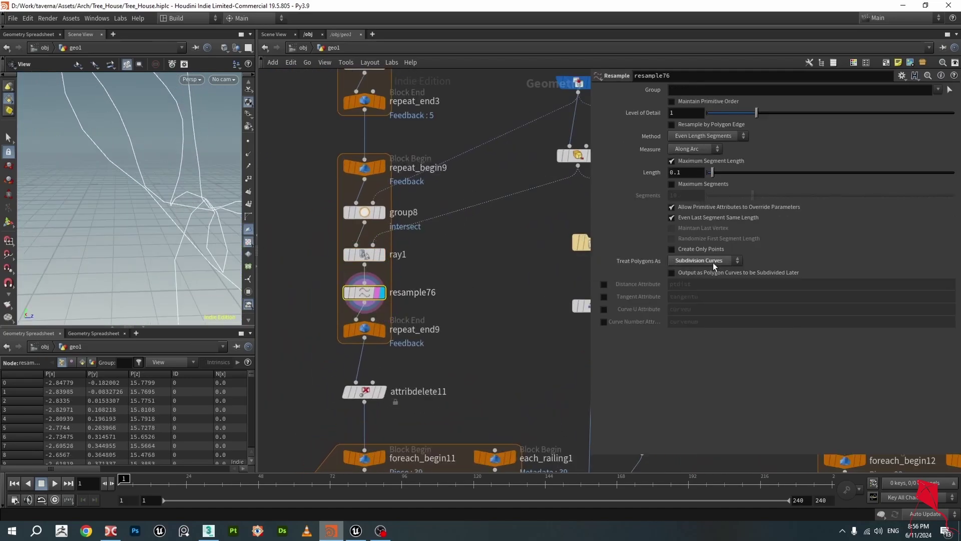
Display ray1, turn off its guide geometry and inspect the projected railing line without the blue mesh.
{"action": "left_click", "coordinate": [383, 255]}
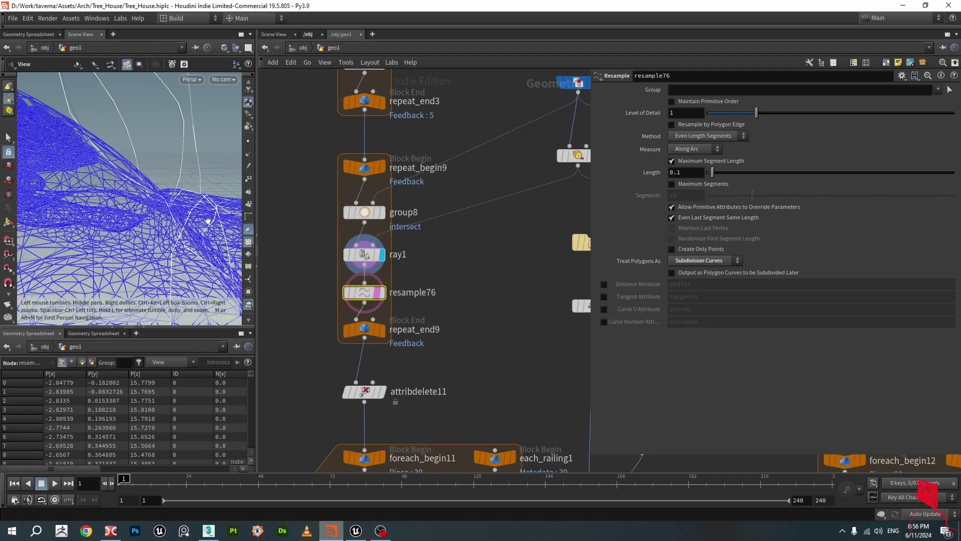
{"action": "left_click_drag", "start_coordinate": [206, 215], "coordinate": [161, 191]}
{"action": "scroll", "coordinate": [161, 189], "scroll_direction": "up", "scroll_amount": 2}
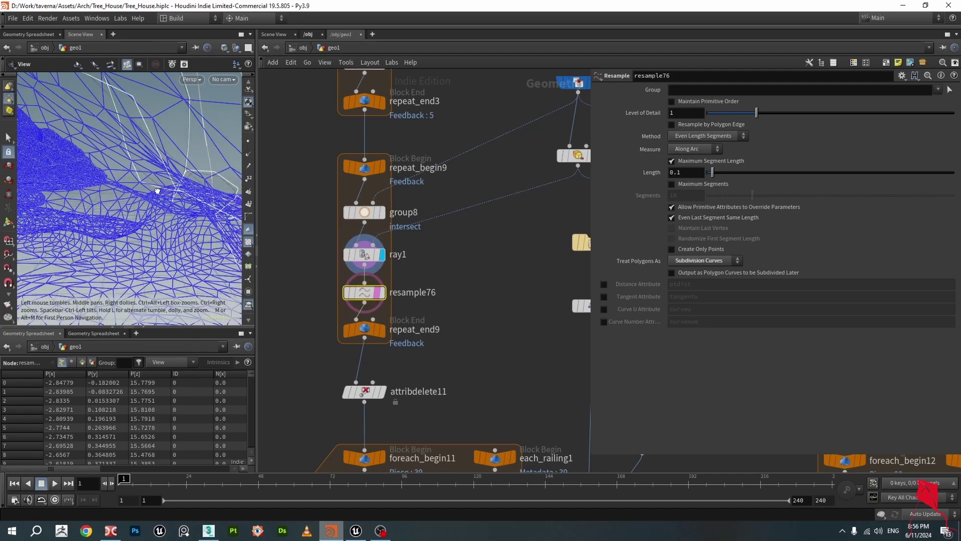
{"action": "left_click", "coordinate": [353, 256]}
{"action": "left_click", "coordinate": [673, 153]}
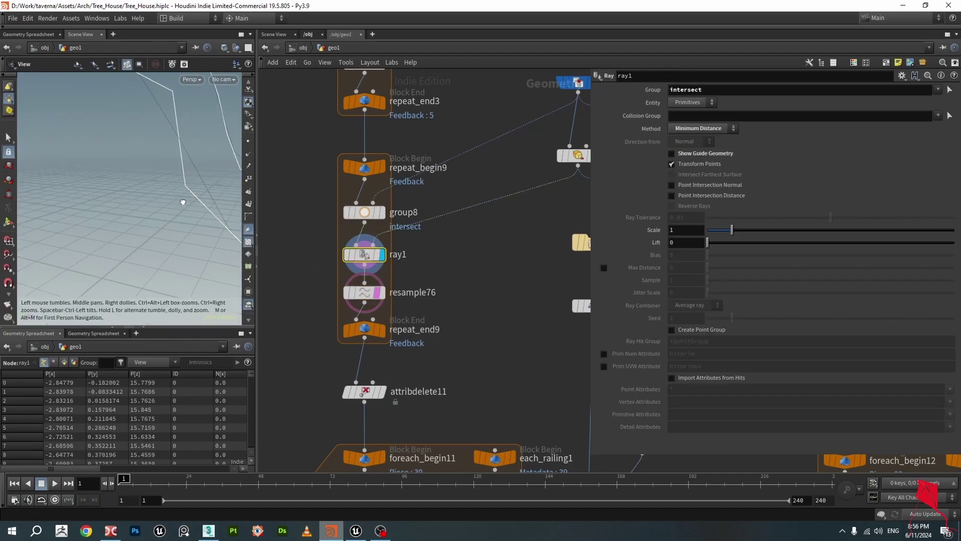
{"action": "left_click_drag", "start_coordinate": [120, 214], "coordinate": [146, 207]}
Compare the railing line through group8, ray1 and resample76 by displaying each node in turn.
{"action": "left_click", "coordinate": [382, 213]}
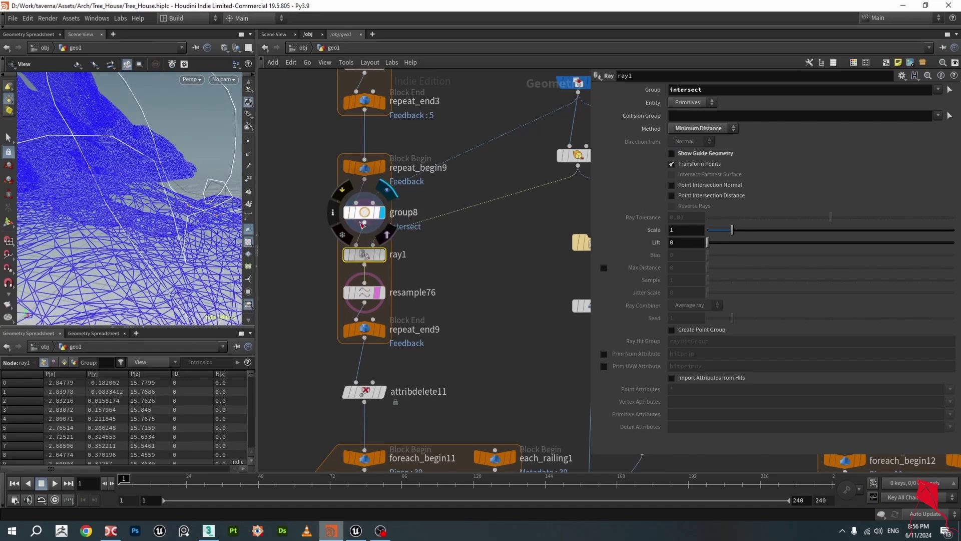
{"action": "left_click_drag", "start_coordinate": [205, 220], "coordinate": [201, 207]}
{"action": "left_click", "coordinate": [383, 255]}
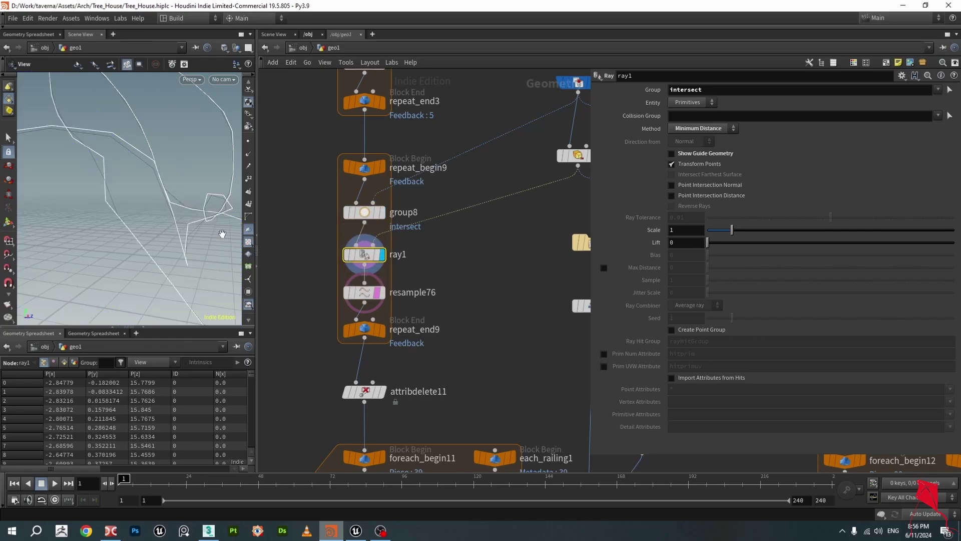
{"action": "left_click", "coordinate": [385, 292]}
Display repeat_end9 and examine the looped railing lines from several angles.
{"action": "left_click", "coordinate": [382, 330]}
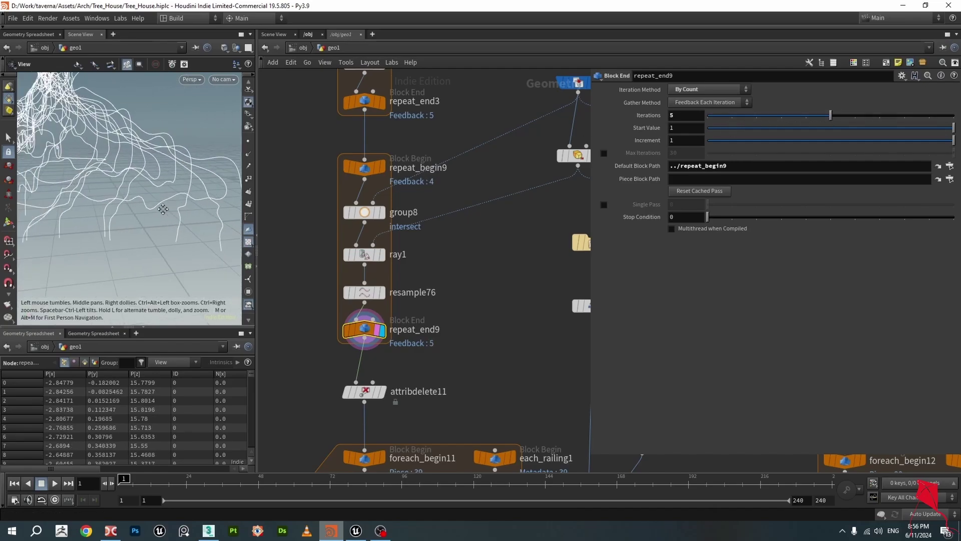
{"action": "middle_click_drag", "start_coordinate": [162, 209], "coordinate": [187, 204]}
{"action": "scroll", "coordinate": [143, 197], "scroll_direction": "up", "scroll_amount": 4}
{"action": "mouse_move", "coordinate": [144, 197]}
{"action": "left_mouse_down"}
{"action": "mouse_move", "coordinate": [122, 208]}
{"action": "mouse_move", "coordinate": [136, 210]}
{"action": "left_mouse_up"}
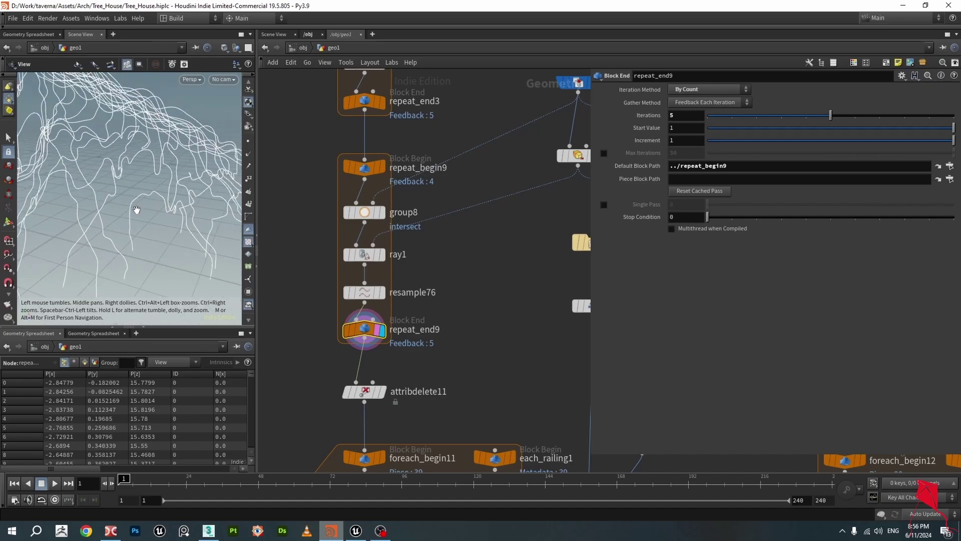
{"action": "middle_click_drag", "start_coordinate": [137, 210], "coordinate": [209, 180]}
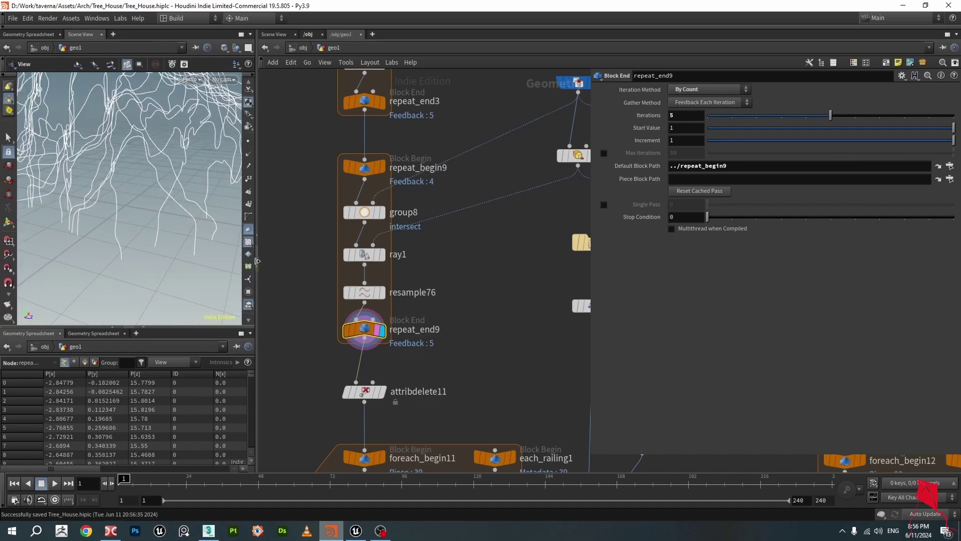
Display the Tree1 object merge and examine the root and trunk surface the railing lines should follow.
{"action": "scroll", "coordinate": [484, 282], "scroll_direction": "up", "scroll_amount": 1}
{"action": "middle_click_drag", "start_coordinate": [483, 282], "coordinate": [363, 343]}
{"action": "left_click", "coordinate": [506, 81]}
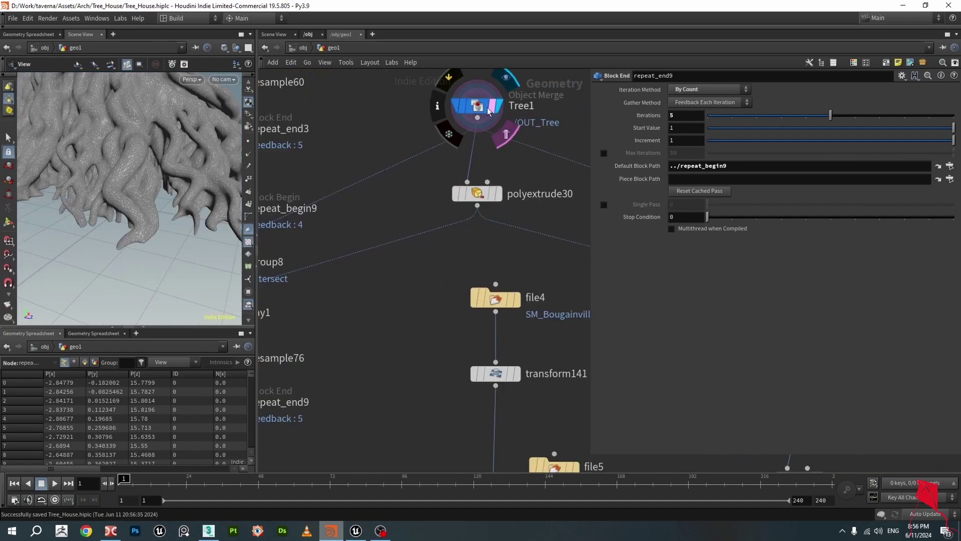
{"action": "left_click", "coordinate": [476, 106]}
{"action": "left_click_drag", "start_coordinate": [125, 208], "coordinate": [159, 156]}
{"action": "left_click_drag", "start_coordinate": [183, 188], "coordinate": [148, 208]}
{"action": "left_click_drag", "start_coordinate": [186, 254], "coordinate": [182, 203]}
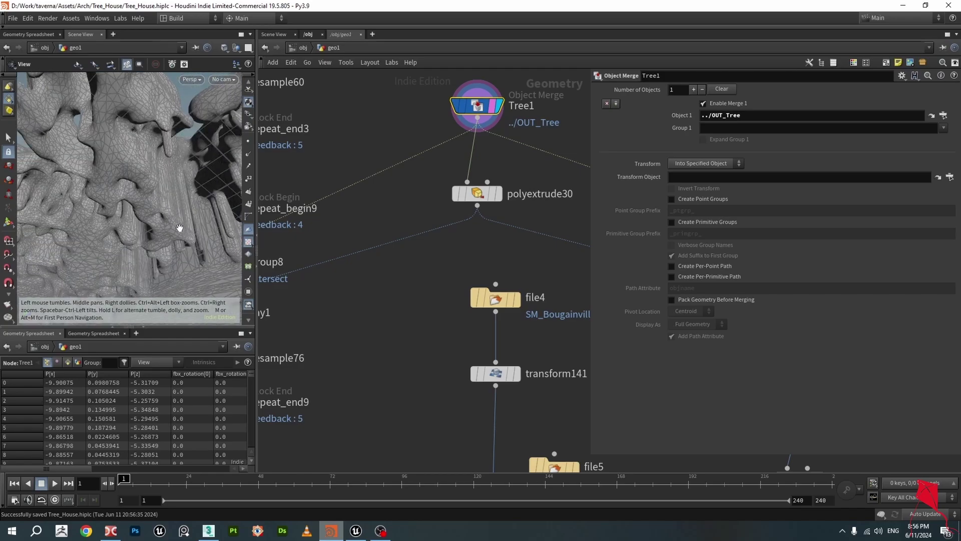
{"action": "left_click_drag", "start_coordinate": [160, 194], "coordinate": [201, 180]}
{"action": "left_click_drag", "start_coordinate": [145, 141], "coordinate": [183, 186]}
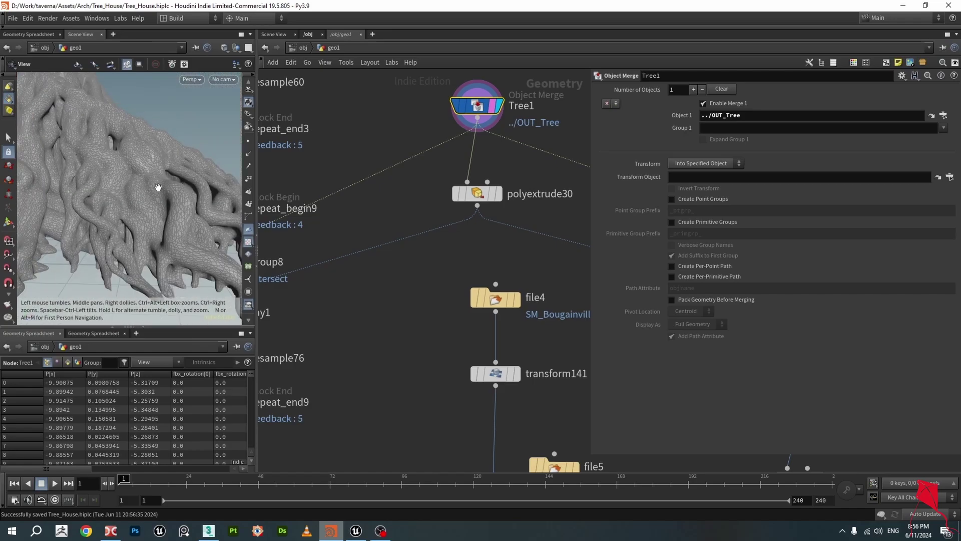
Return to the railing loop and display repeat_end9 with its iteration settings.
{"action": "scroll", "coordinate": [398, 243], "scroll_direction": "down", "scroll_amount": 3}
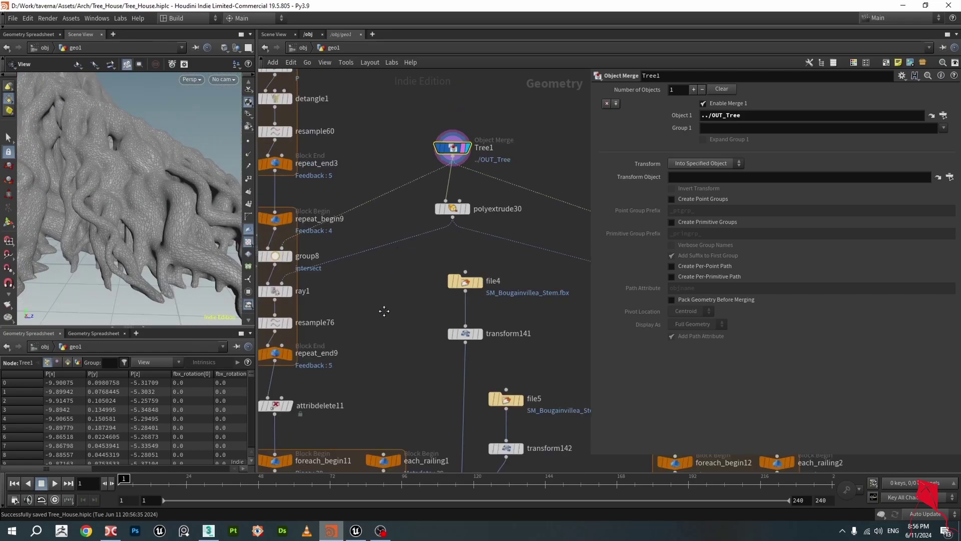
{"action": "middle_click_drag", "start_coordinate": [289, 360], "coordinate": [438, 272]}
{"action": "scroll", "coordinate": [438, 272], "scroll_direction": "up", "scroll_amount": 3}
{"action": "left_click", "coordinate": [435, 268]}
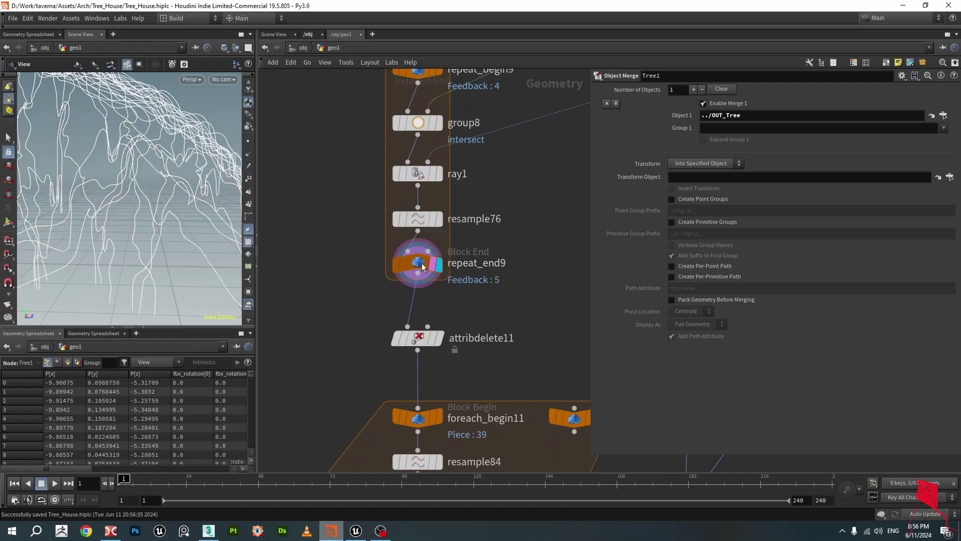
{"action": "left_click", "coordinate": [422, 263]}
Display repeat_end3 and view the railing lines as they are before the ray projection loop.
{"action": "scroll", "coordinate": [464, 283], "scroll_direction": "down", "scroll_amount": 2}
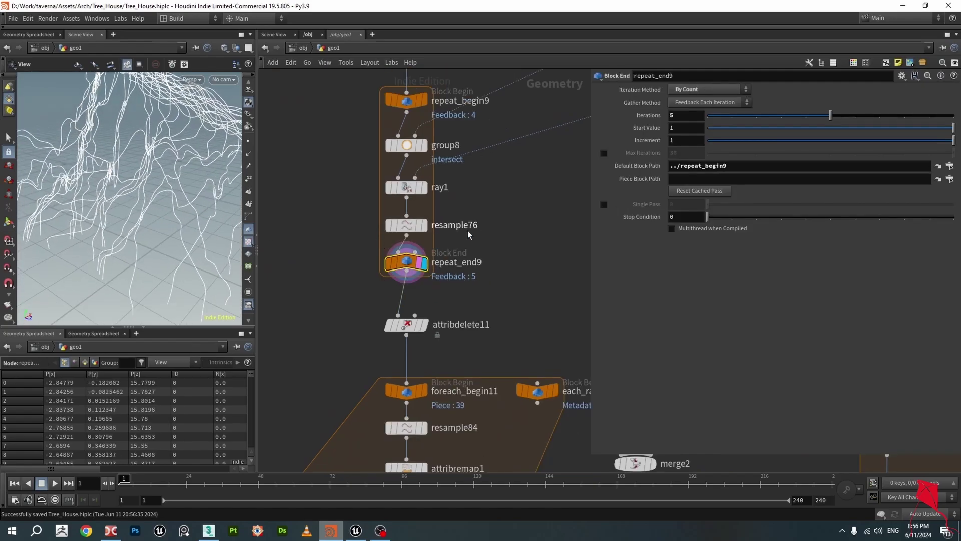
{"action": "middle_click_drag", "start_coordinate": [469, 235], "coordinate": [463, 318]}
{"action": "left_click", "coordinate": [415, 119]}
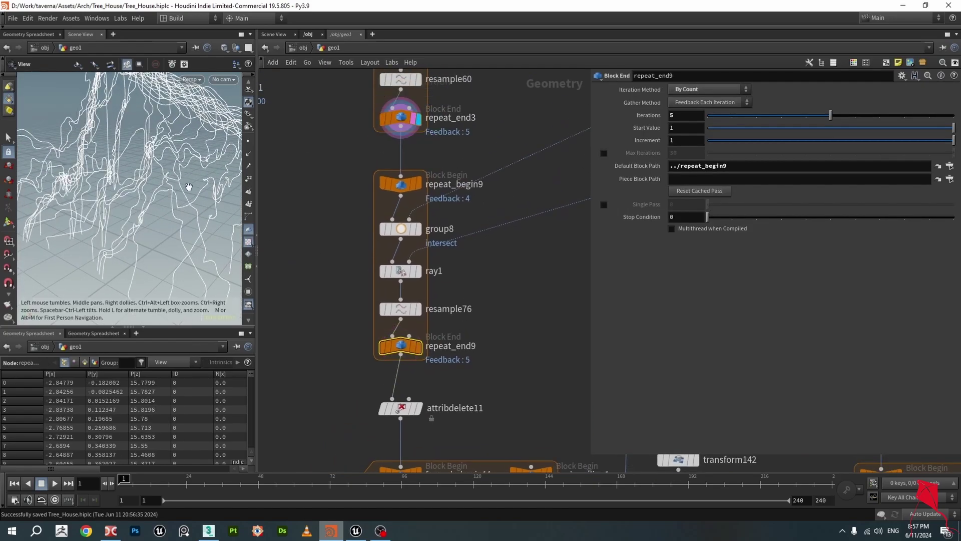
{"action": "mouse_move", "coordinate": [189, 187]}
{"action": "left_mouse_down"}
{"action": "mouse_move", "coordinate": [170, 189]}
{"action": "mouse_move", "coordinate": [199, 200]}
{"action": "mouse_move", "coordinate": [90, 200]}
{"action": "mouse_move", "coordinate": [137, 205]}
{"action": "mouse_move", "coordinate": [191, 195]}
{"action": "mouse_move", "coordinate": [191, 185]}
{"action": "left_mouse_up"}
Display repeat_end9 again and set its iterations to 10, viewing the lines from another angle.
{"action": "left_click", "coordinate": [416, 346]}
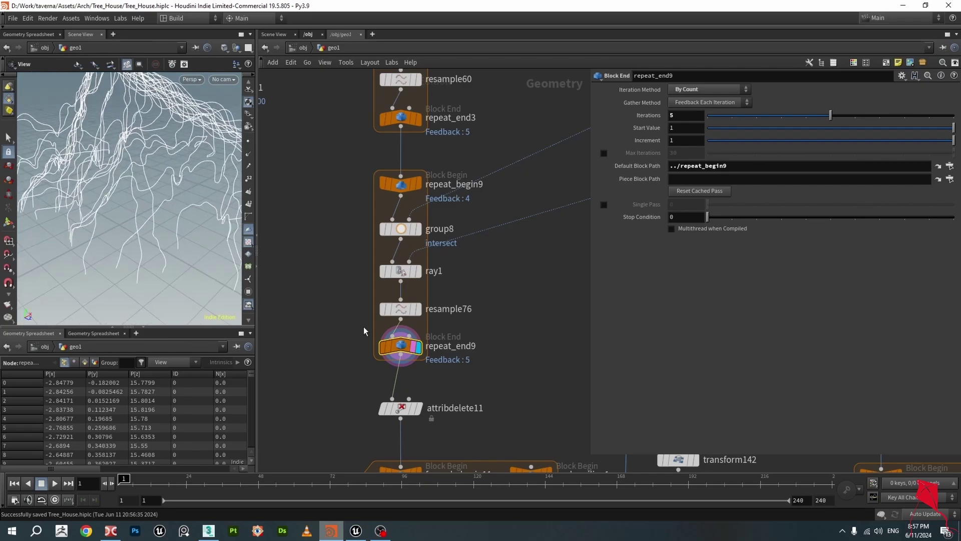
{"action": "left_click_drag", "start_coordinate": [195, 243], "coordinate": [164, 247]}
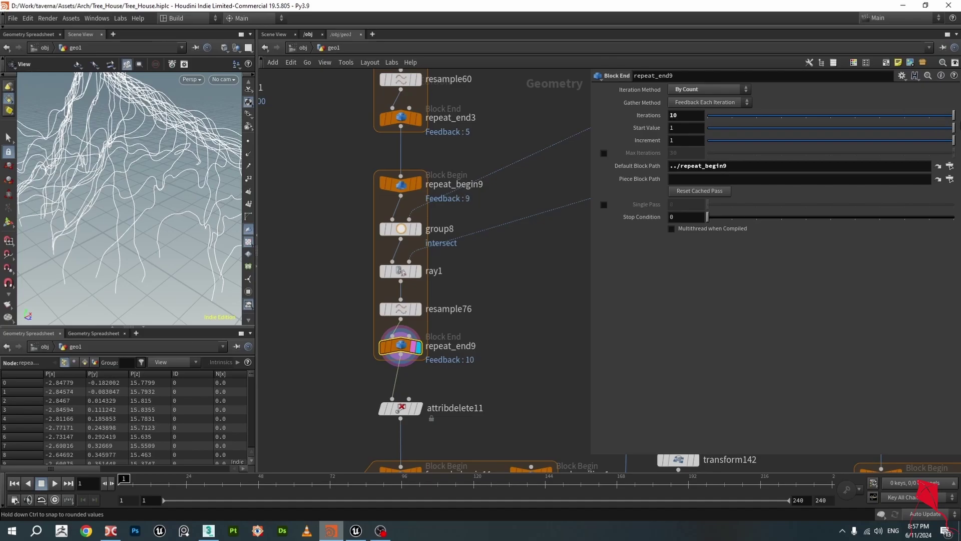
{"action": "left_click_drag", "start_coordinate": [125, 198], "coordinate": [184, 185]}
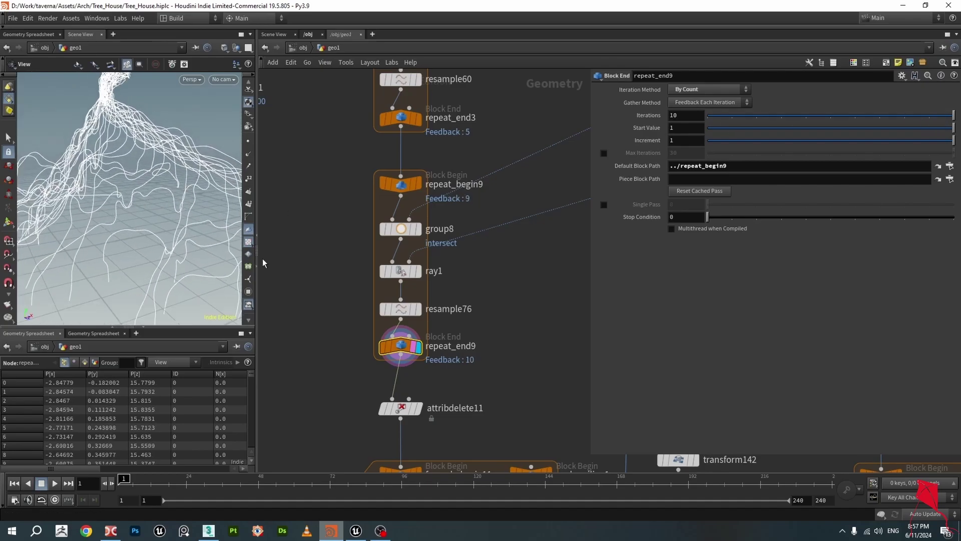
Display attribdelete11, review its deletion of point attribute N and inspect the resulting railing lines.
{"action": "middle_click_drag", "start_coordinate": [528, 365], "coordinate": [559, 241]}
{"action": "scroll", "coordinate": [559, 240], "scroll_direction": "up", "scroll_amount": 1}
{"action": "left_click", "coordinate": [430, 292]}
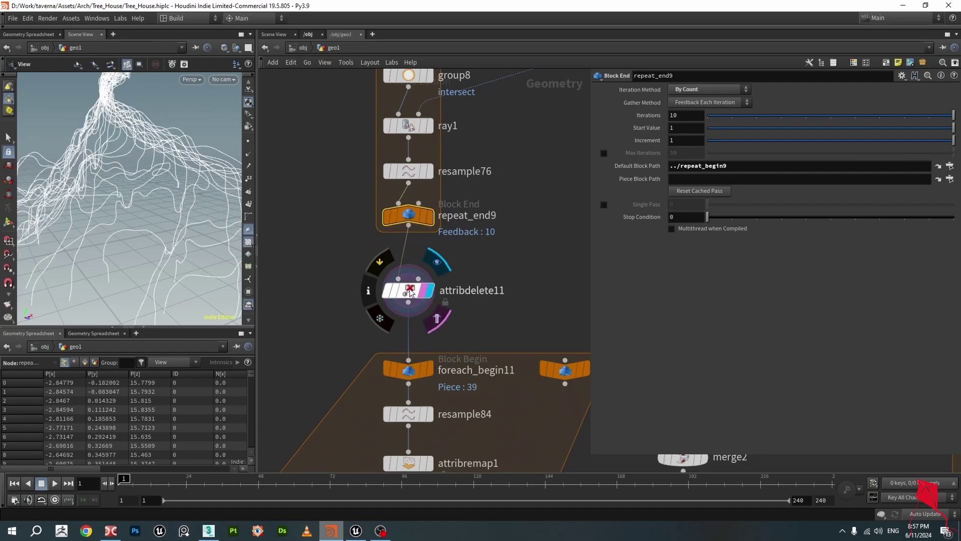
{"action": "left_click", "coordinate": [409, 291]}
{"action": "mouse_move", "coordinate": [150, 210]}
{"action": "left_mouse_down"}
{"action": "mouse_move", "coordinate": [232, 218]}
{"action": "mouse_move", "coordinate": [158, 197]}
{"action": "mouse_move", "coordinate": [188, 215]}
{"action": "mouse_move", "coordinate": [124, 224]}
{"action": "mouse_move", "coordinate": [132, 202]}
{"action": "mouse_move", "coordinate": [142, 214]}
{"action": "left_mouse_up"}
{"action": "scroll", "coordinate": [152, 177], "scroll_direction": "up", "scroll_amount": 5}
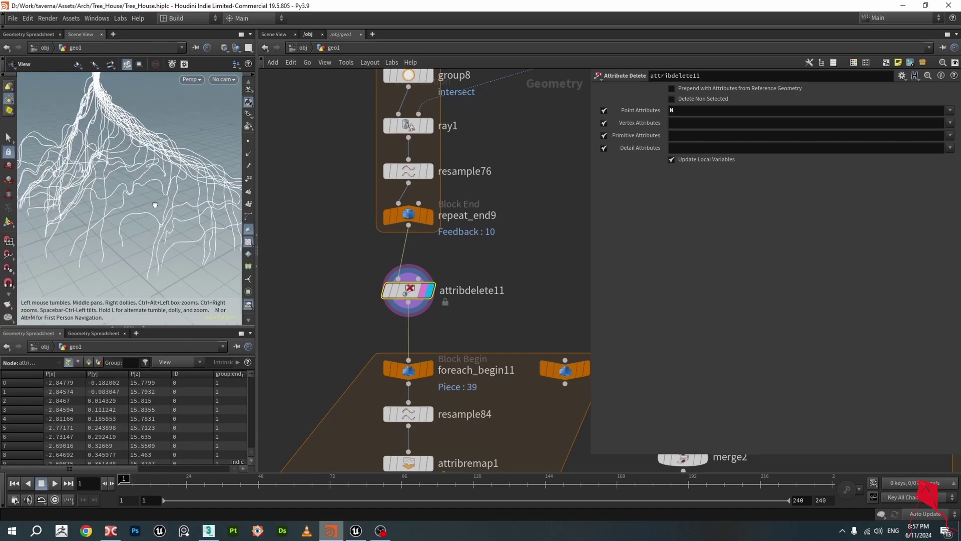
{"action": "left_click_drag", "start_coordinate": [152, 177], "coordinate": [164, 206]}
{"action": "scroll", "coordinate": [483, 286], "scroll_direction": "down", "scroll_amount": 1}
Review the method and block path of foreach_begin11 and the each_railing1 metadata node.
{"action": "middle_click_drag", "start_coordinate": [488, 297], "coordinate": [479, 174]}
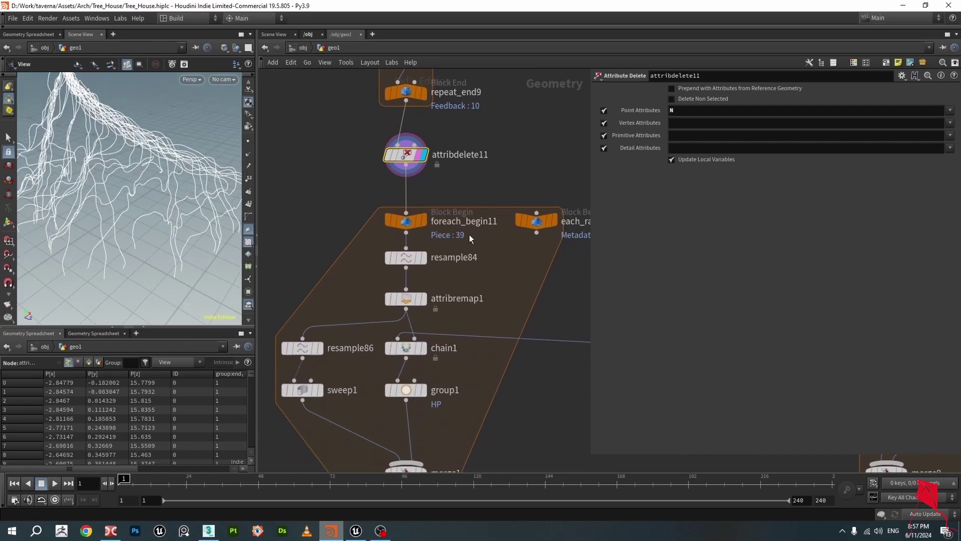
{"action": "left_click_drag", "start_coordinate": [145, 206], "coordinate": [174, 199]}
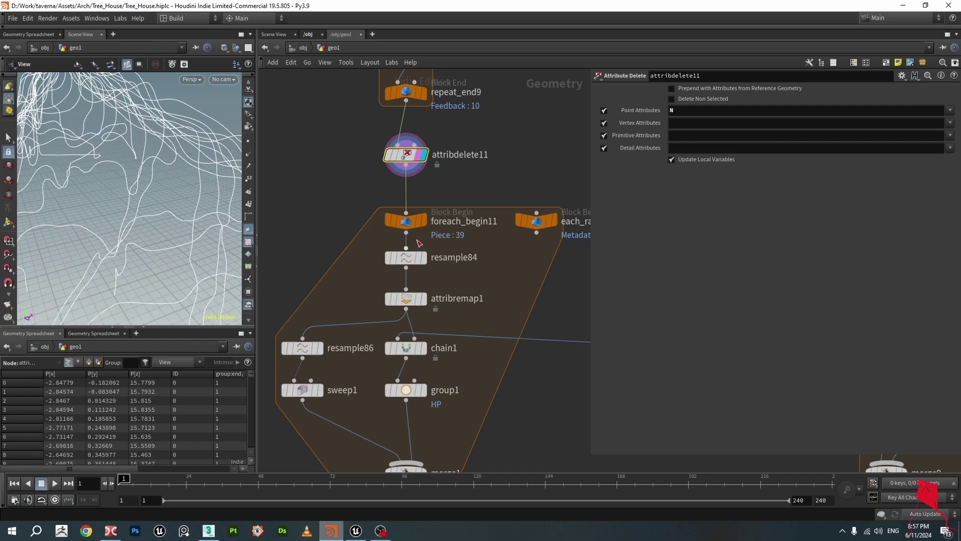
{"action": "left_click", "coordinate": [404, 222]}
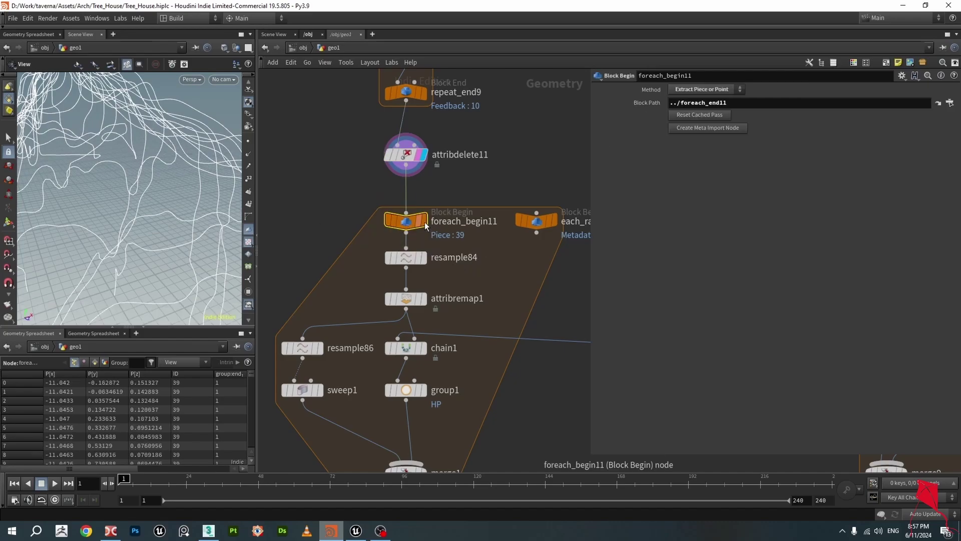
{"action": "scroll", "coordinate": [434, 223], "scroll_direction": "down", "scroll_amount": 2}
{"action": "scroll", "coordinate": [476, 251], "scroll_direction": "up", "scroll_amount": 2}
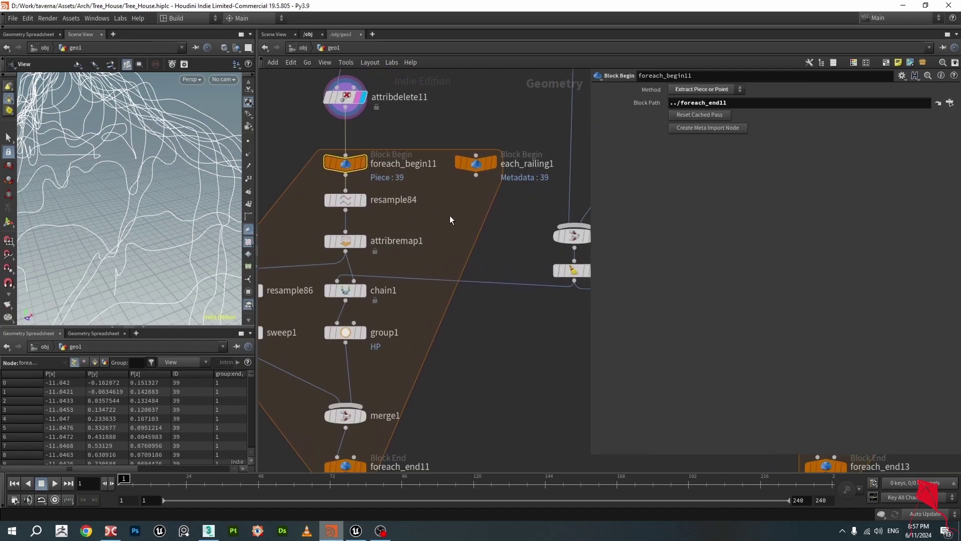
{"action": "left_click", "coordinate": [473, 164]}
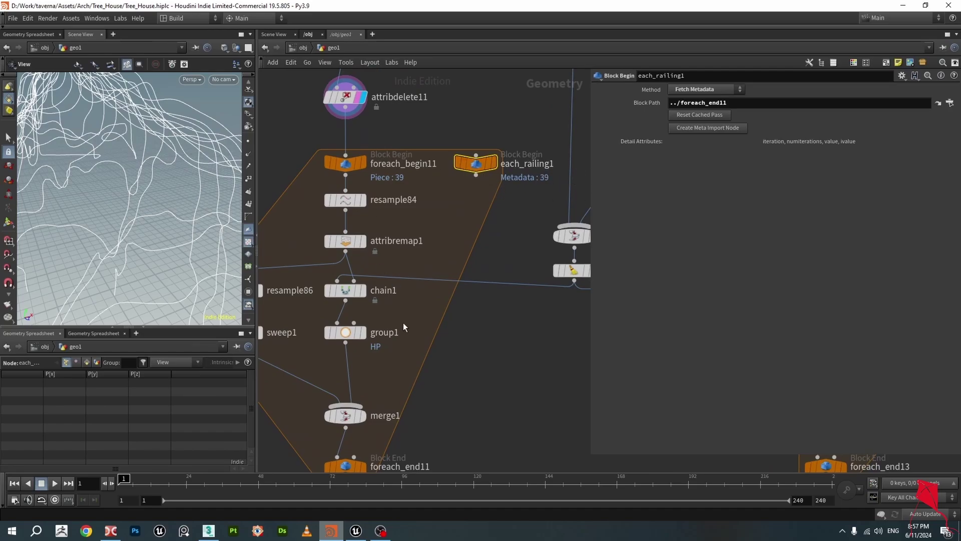
Display foreach_end11 and enable Single Pass at 0 to isolate one railing.
{"action": "middle_click_drag", "start_coordinate": [393, 438], "coordinate": [419, 366]}
{"action": "left_click", "coordinate": [390, 400]}
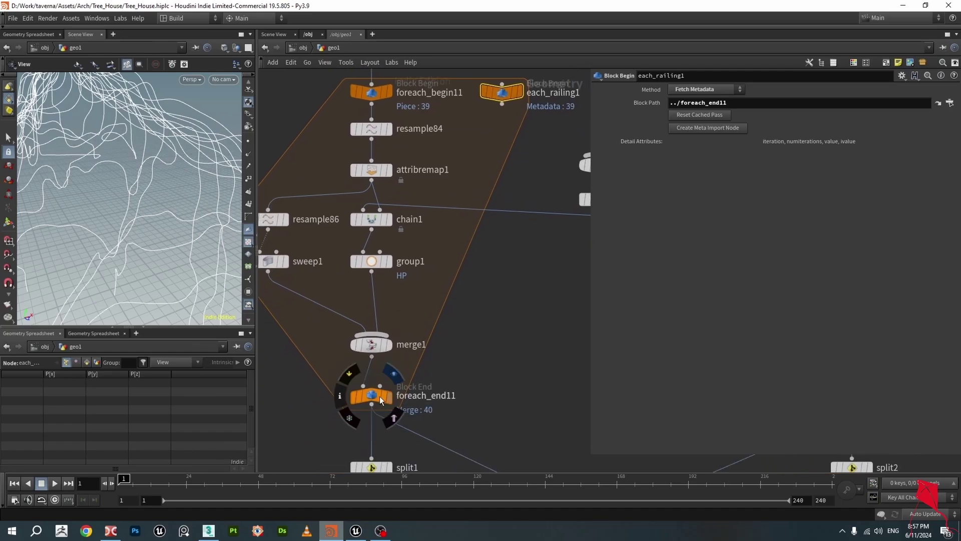
{"action": "left_click", "coordinate": [394, 374]}
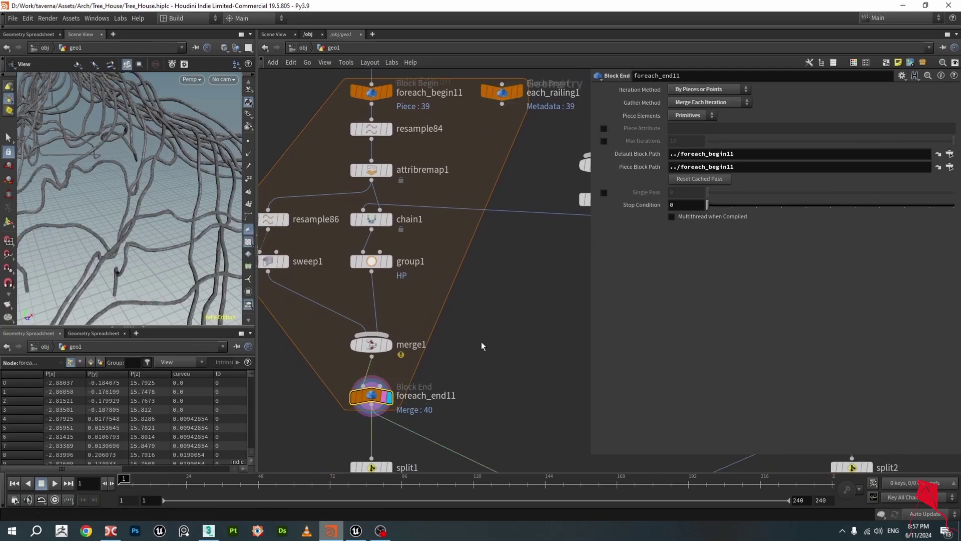
{"action": "left_click", "coordinate": [604, 192]}
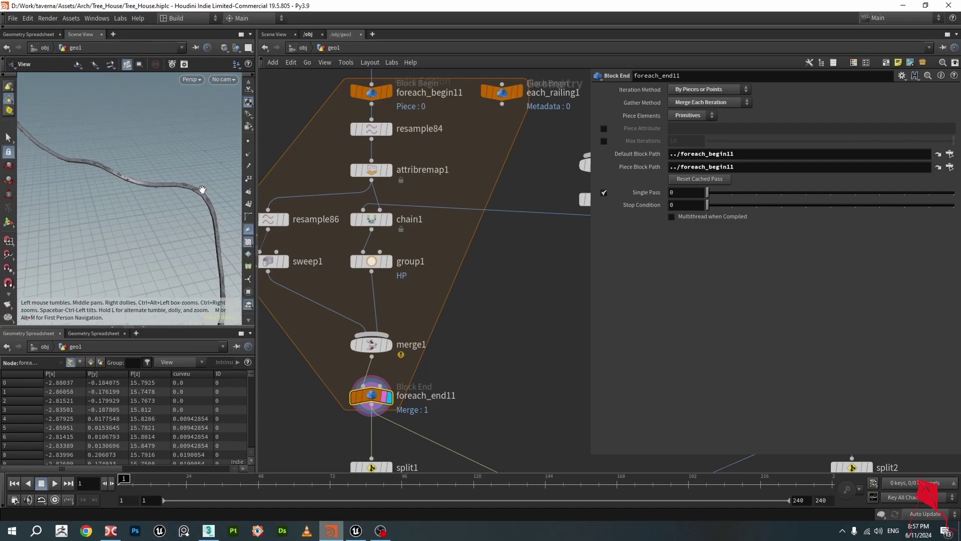
Display foreach_begin11 and view the single railing curve entering the loop.
{"action": "middle_click_drag", "start_coordinate": [465, 162], "coordinate": [519, 230]}
{"action": "scroll", "coordinate": [484, 221], "scroll_direction": "down", "scroll_amount": 2}
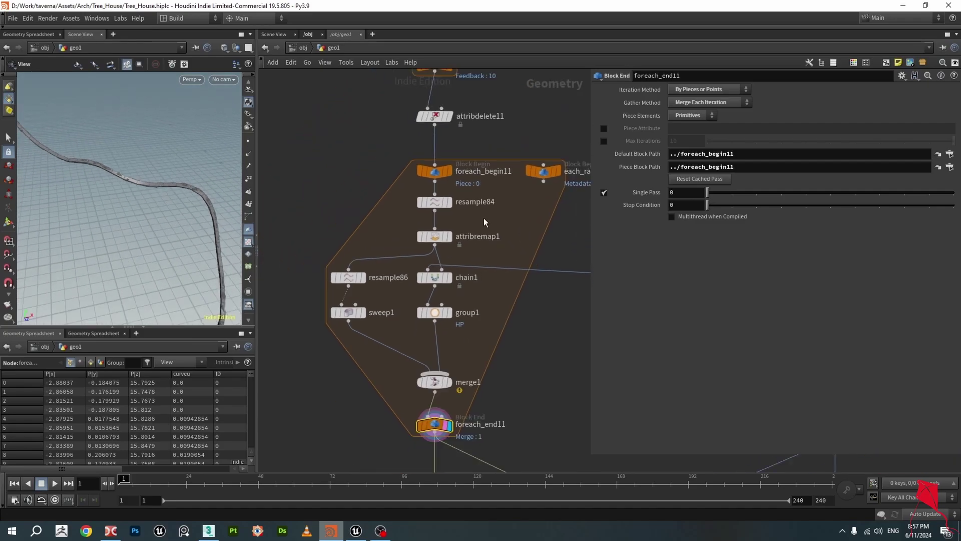
{"action": "left_click", "coordinate": [451, 172]}
{"action": "scroll", "coordinate": [199, 189], "scroll_direction": "down", "scroll_amount": 4}
{"action": "left_click_drag", "start_coordinate": [174, 182], "coordinate": [171, 163]}
{"action": "scroll", "coordinate": [480, 213], "scroll_direction": "up", "scroll_amount": 2}
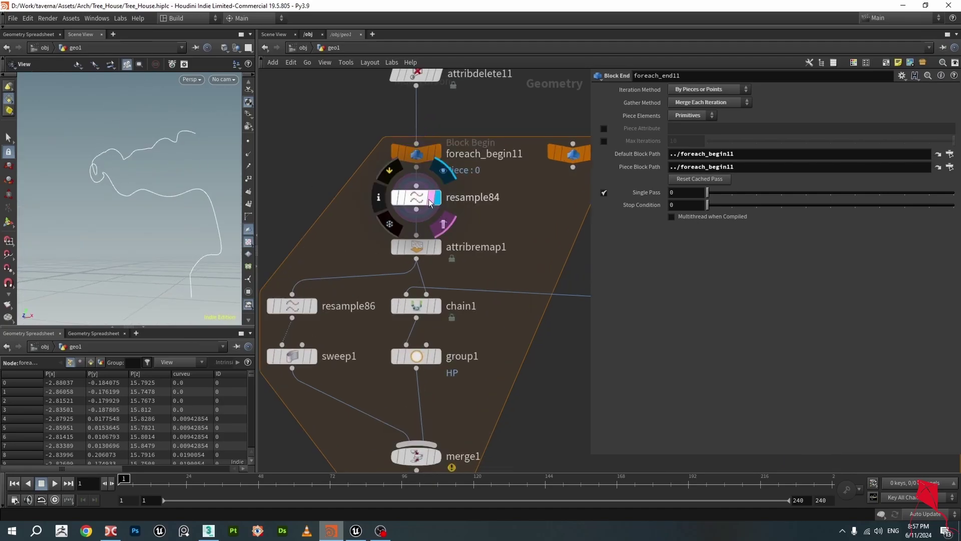
Display resample84 and review its Curve U Attribute setting alongside the curveu values in the geometry spreadsheet.
{"action": "left_click", "coordinate": [426, 198]}
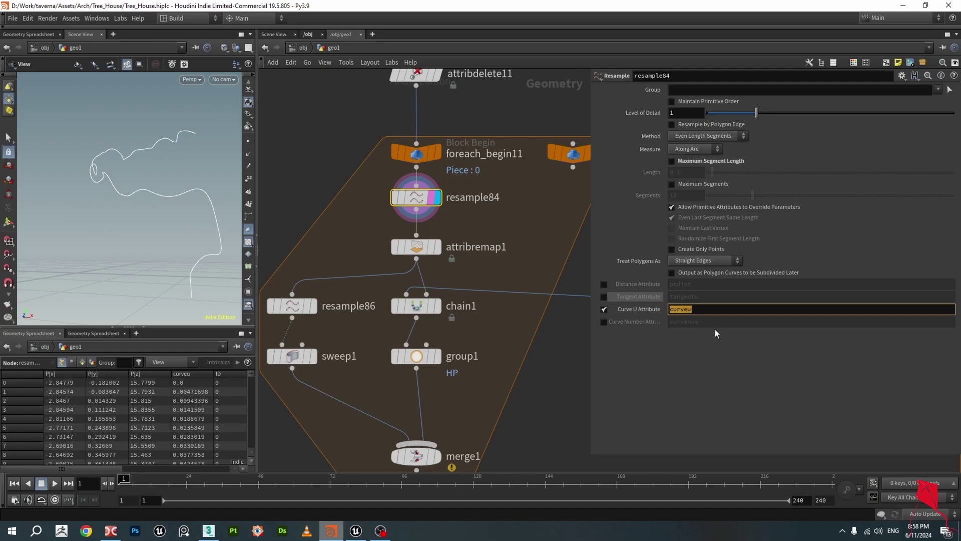
{"action": "left_click", "coordinate": [420, 198]}
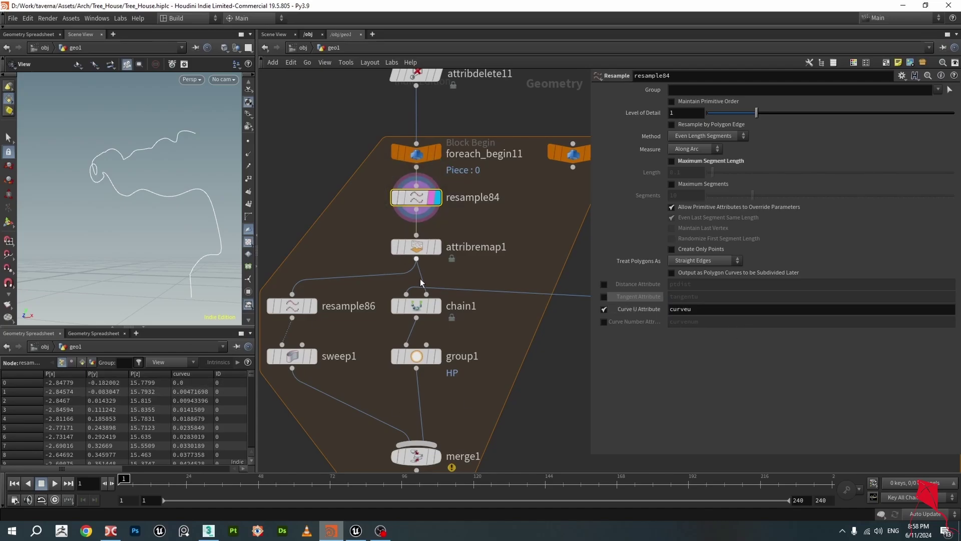
{"action": "left_click_drag", "start_coordinate": [249, 375], "coordinate": [257, 339]}
{"action": "mouse_move", "coordinate": [255, 387]}
{"action": "left_mouse_down"}
{"action": "mouse_move", "coordinate": [254, 455]}
{"action": "mouse_move", "coordinate": [254, 375]}
{"action": "left_mouse_up"}
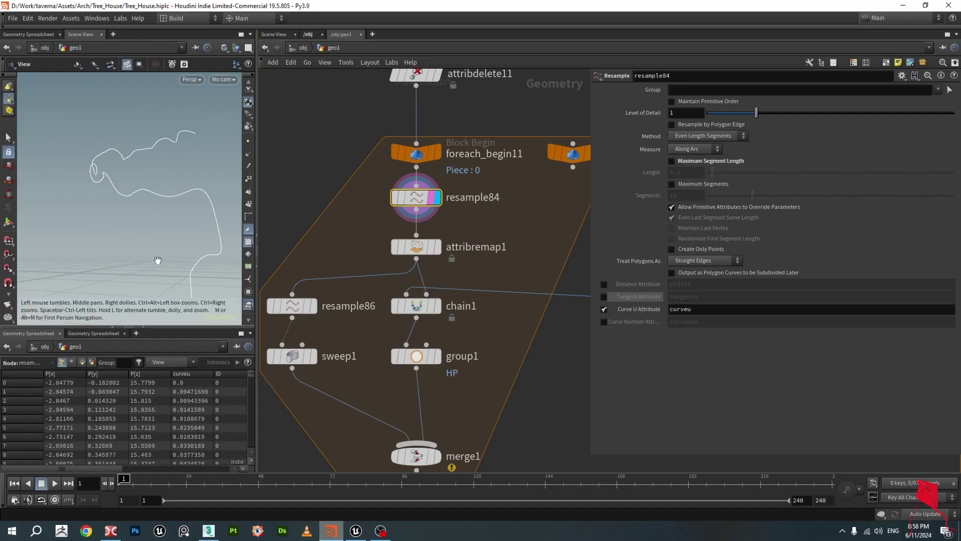
Turn on point display in the viewport and inspect the points along the resample84 curve.
{"action": "left_click", "coordinate": [248, 143]}
{"action": "left_click_drag", "start_coordinate": [197, 182], "coordinate": [207, 204]}
{"action": "scroll", "coordinate": [323, 202], "scroll_direction": "down", "scroll_amount": 10}
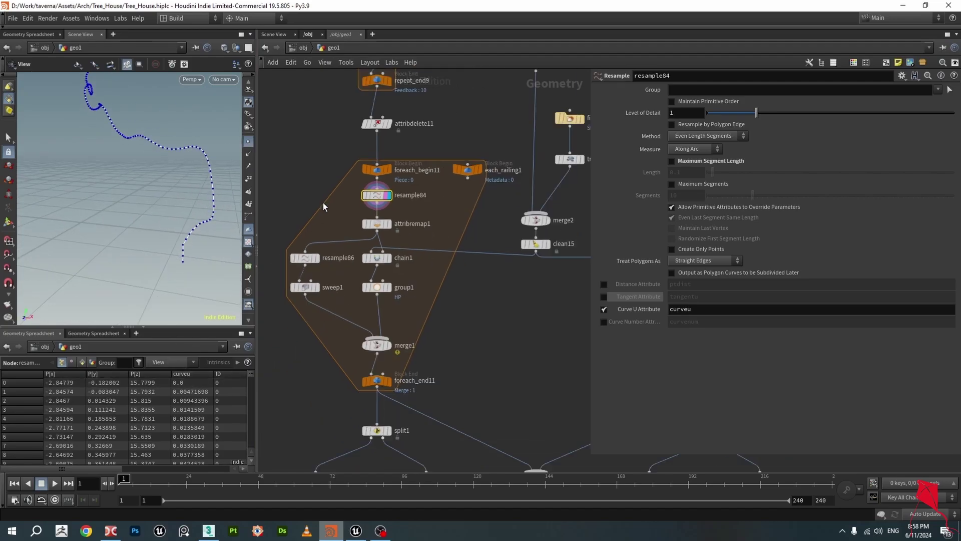
{"action": "scroll", "coordinate": [464, 265], "scroll_direction": "up", "scroll_amount": 6}
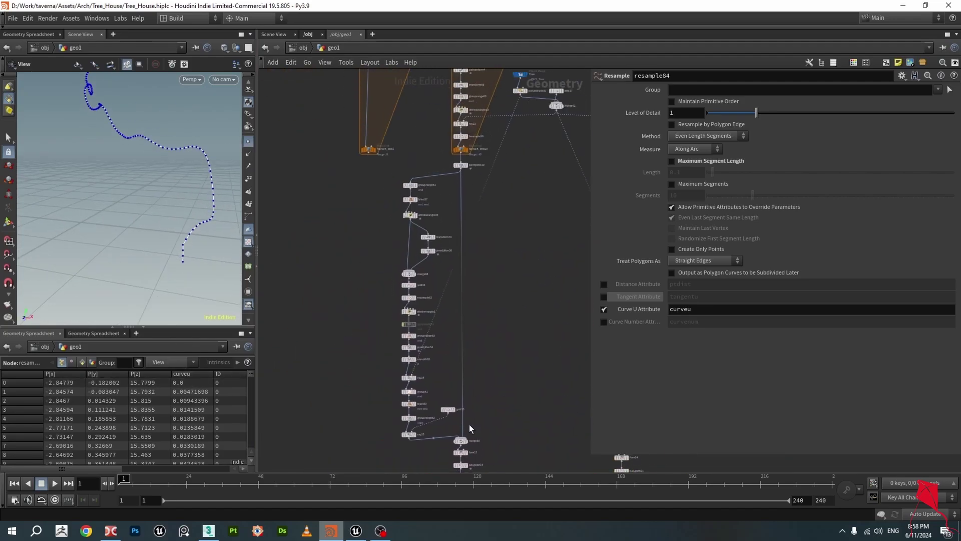
Check the reverse10 node upstream, and review the curveu name in resample84's Curve U Attribute.
{"action": "mouse_move", "coordinate": [411, 253]}
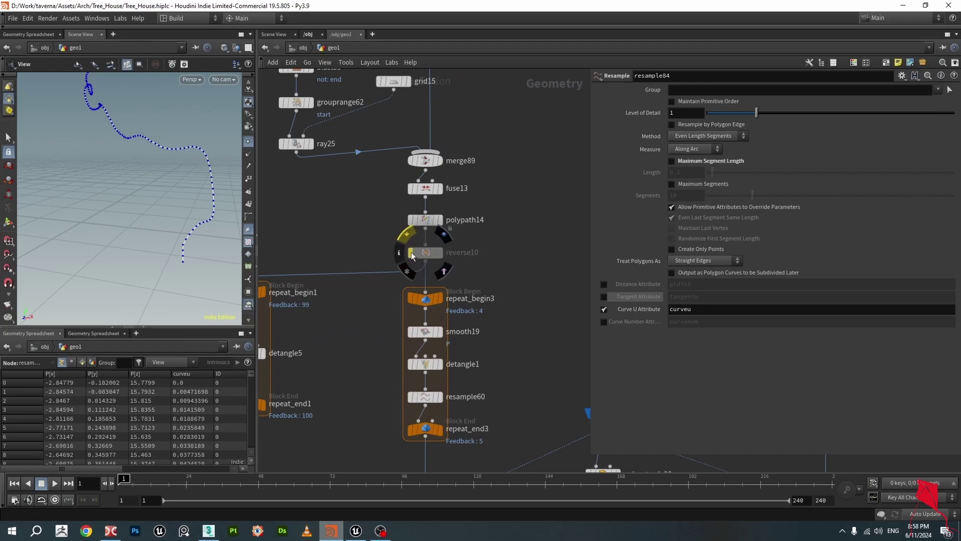
{"action": "key", "text": "f"}
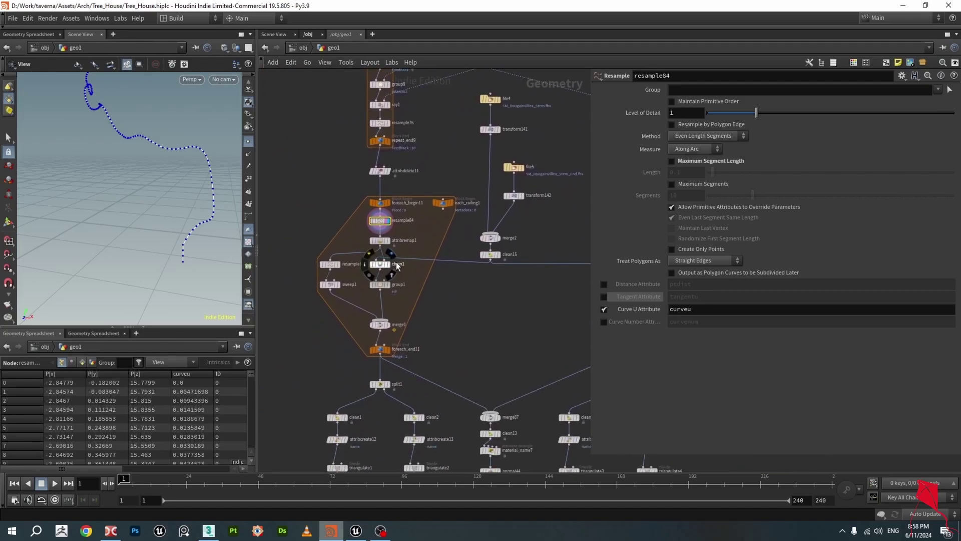
{"action": "scroll", "coordinate": [377, 242], "scroll_direction": "up", "scroll_amount": 5}
{"action": "middle_click_drag", "start_coordinate": [330, 226], "coordinate": [371, 229]}
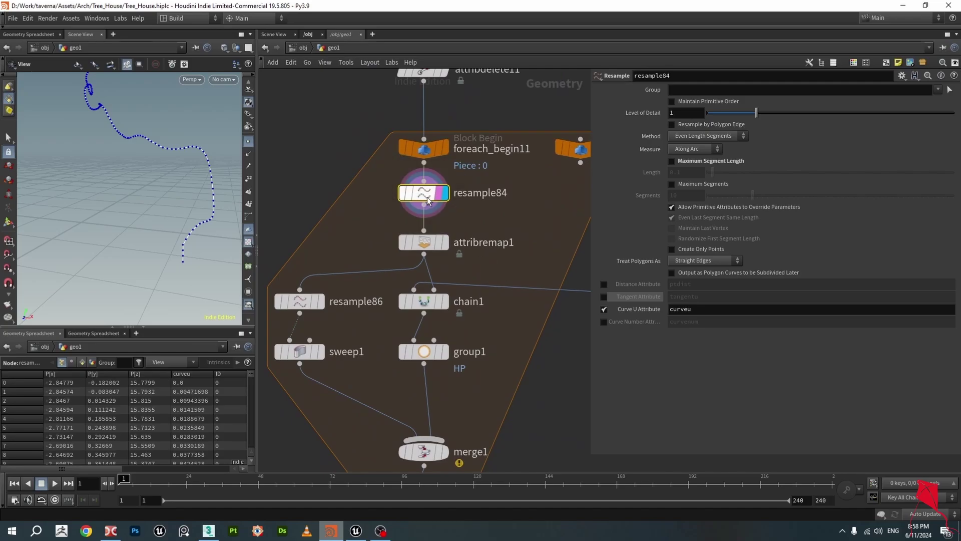
{"action": "double_click", "coordinate": [715, 313]}
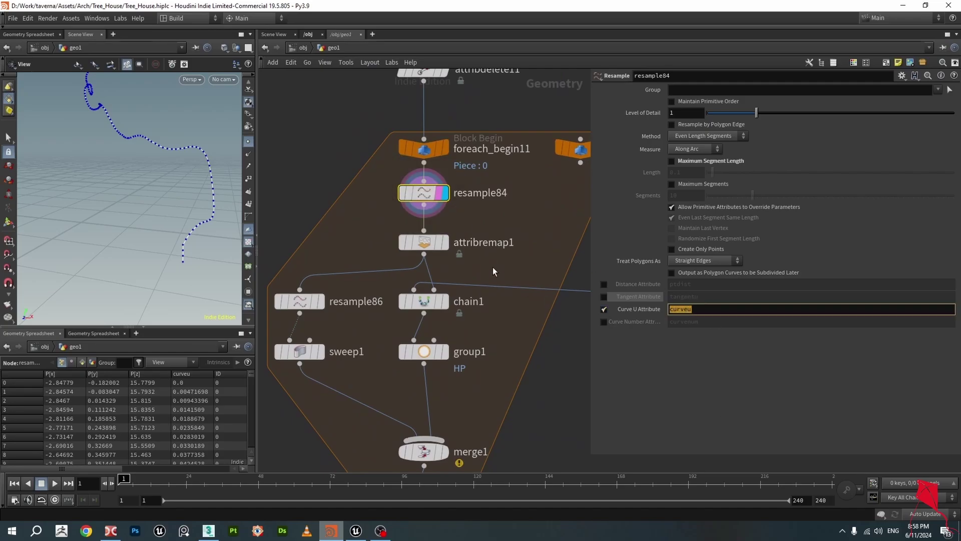
Bring up the attribremap1 settings below resample84 and view the railing curve from another angle.
{"action": "scroll", "coordinate": [532, 275], "scroll_direction": "down", "scroll_amount": 2}
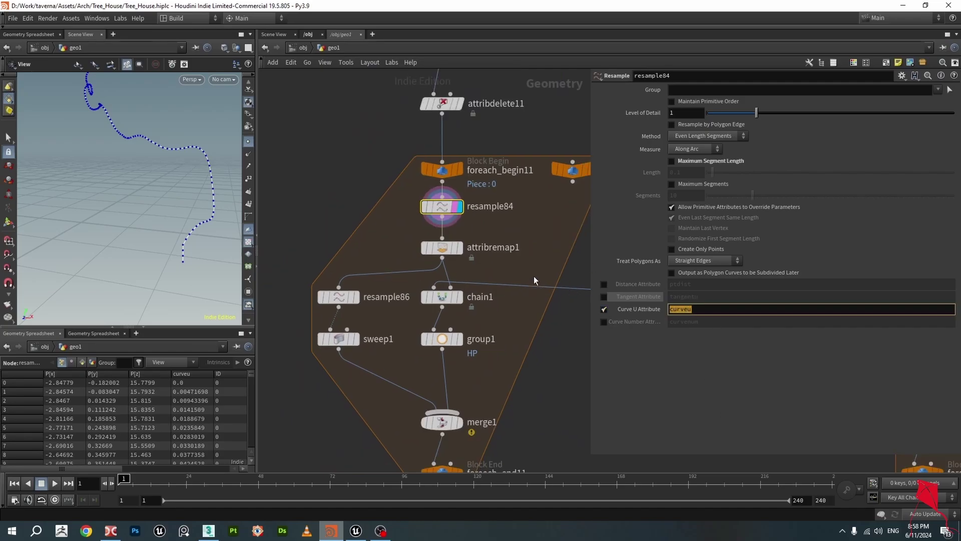
{"action": "left_click", "coordinate": [440, 248]}
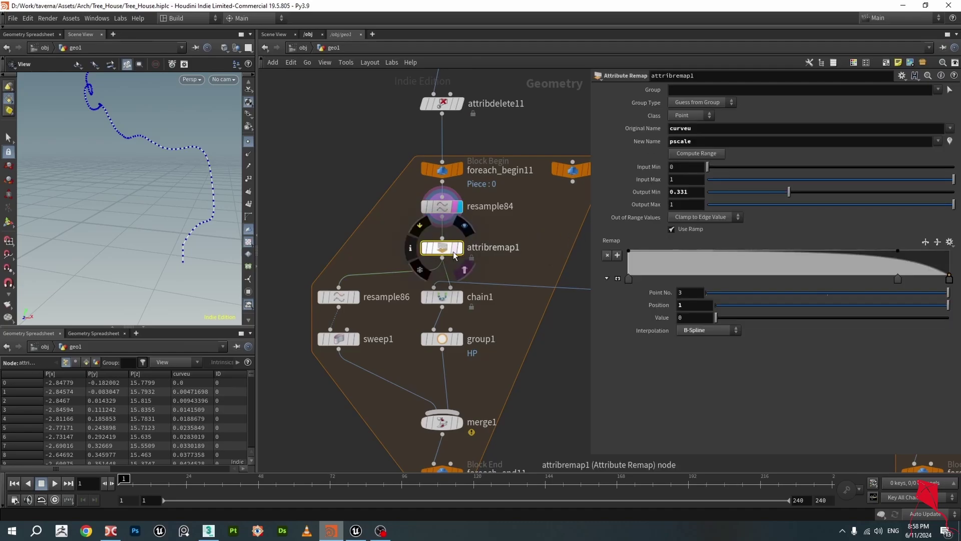
{"action": "mouse_move", "coordinate": [165, 216]}
{"action": "left_mouse_down"}
{"action": "mouse_move", "coordinate": [176, 198]}
{"action": "mouse_move", "coordinate": [180, 214]}
{"action": "left_mouse_up"}
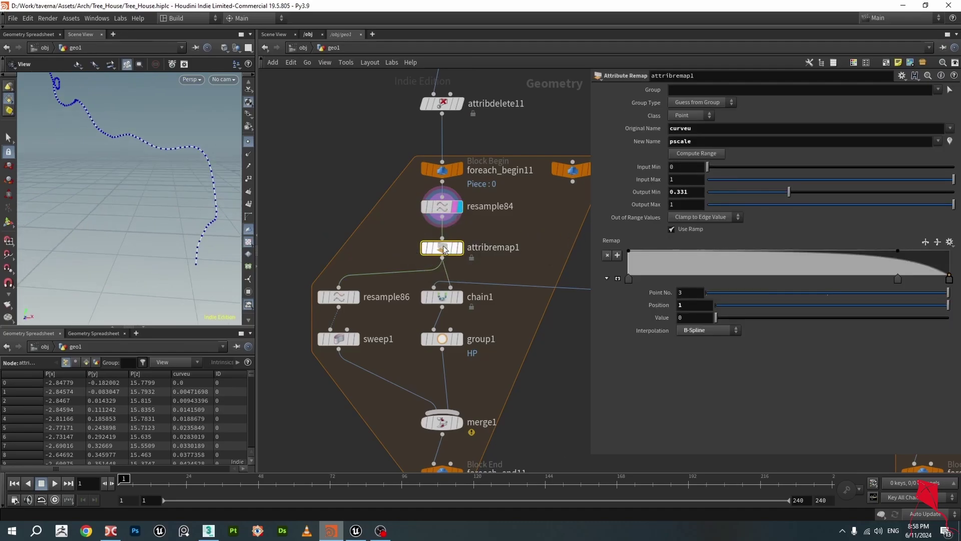
Add a Sweep node beside attribremap1 in the for-each block, wire resample84 into its first input, and display it.
{"action": "scroll", "coordinate": [394, 241], "scroll_direction": "down", "scroll_amount": 2}
{"action": "middle_click_drag", "start_coordinate": [394, 241], "coordinate": [466, 260]}
{"action": "scroll", "coordinate": [466, 260], "scroll_direction": "up", "scroll_amount": 1}
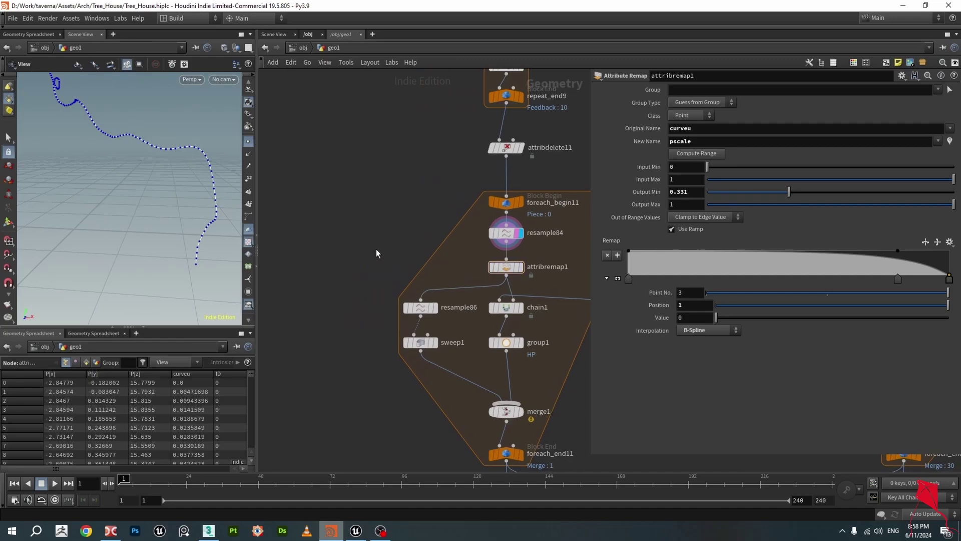
{"action": "key", "text": "Tab"}
{"action": "type", "text": "swee"}
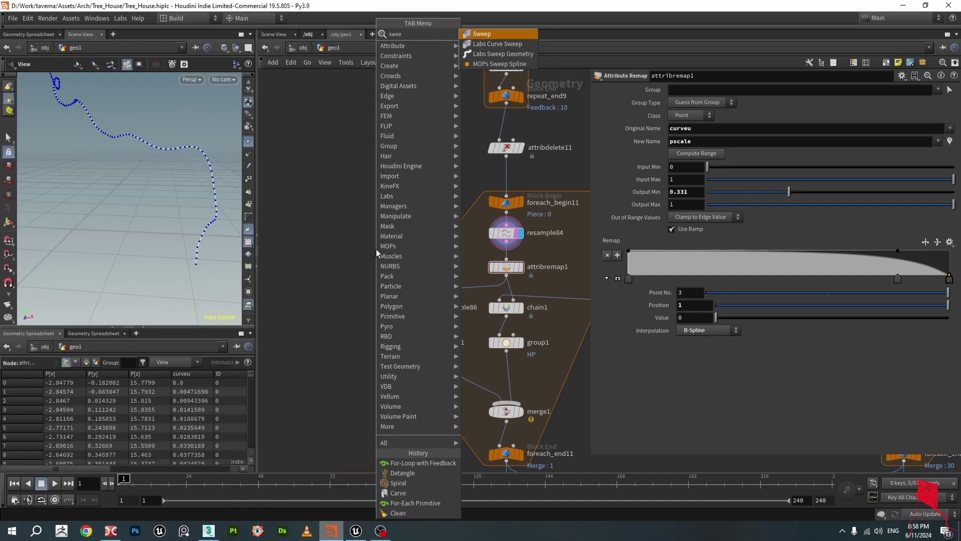
{"action": "left_click", "coordinate": [491, 34]}
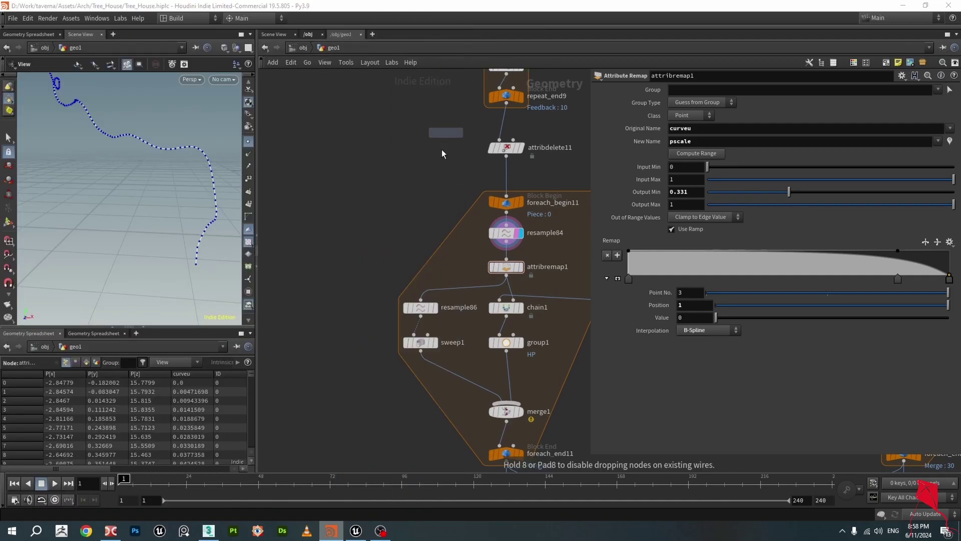
{"action": "left_click", "coordinate": [449, 252]}
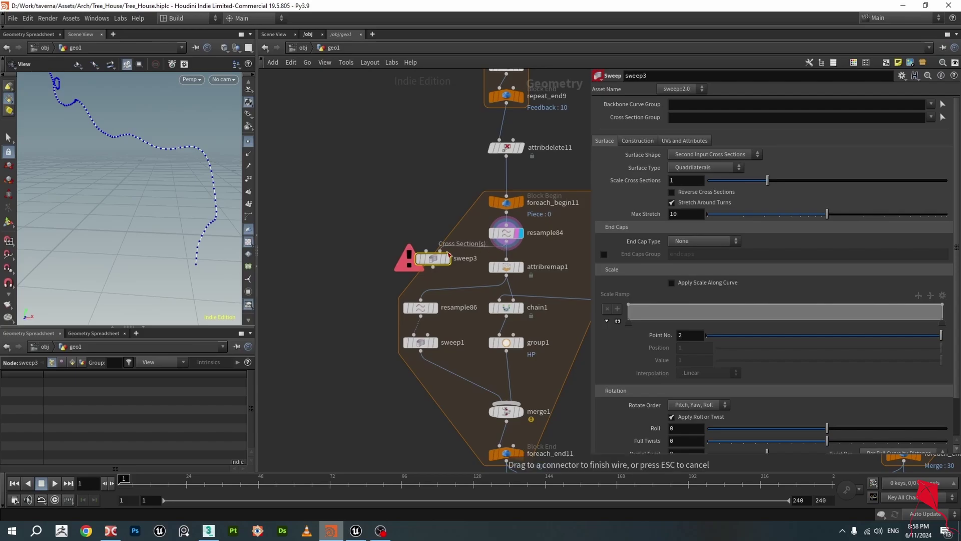
{"action": "mouse_move", "coordinate": [433, 263]}
{"action": "left_mouse_down"}
{"action": "mouse_move", "coordinate": [423, 270]}
{"action": "mouse_move", "coordinate": [428, 265]}
{"action": "left_mouse_up"}
{"action": "key", "text": "r"}
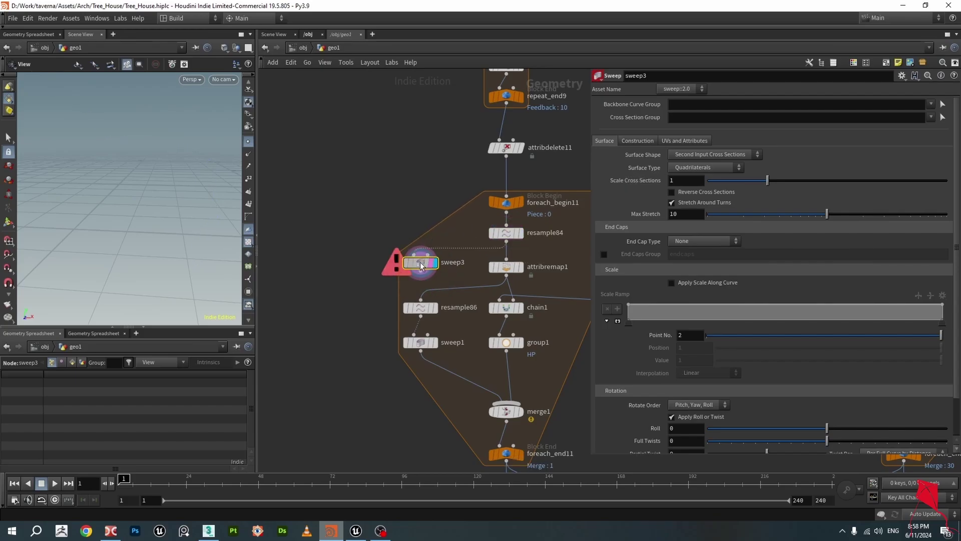
Set the new Sweep's surface shape to Round Tube with radius 0.035, and inspect the tube with point display off.
{"action": "left_click", "coordinate": [702, 155]}
{"action": "left_click", "coordinate": [695, 174]}
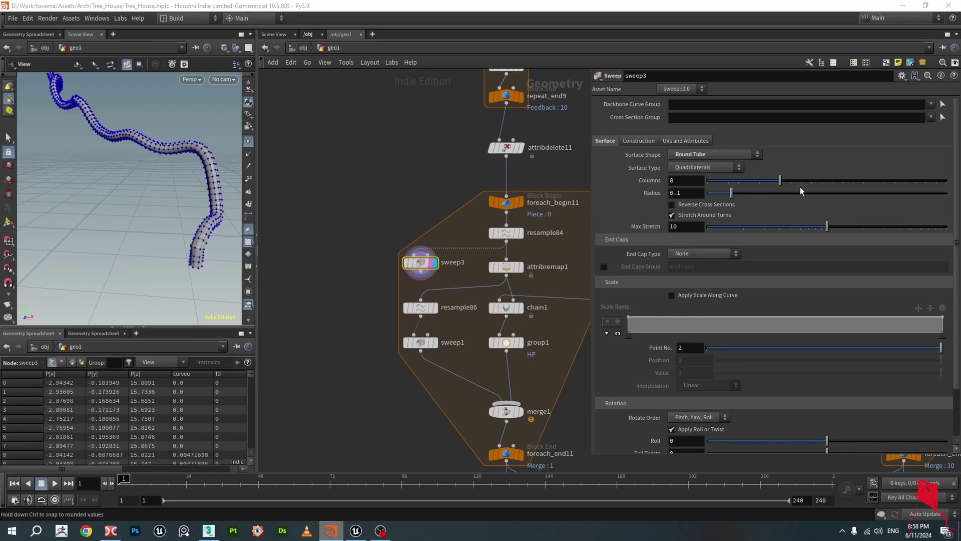
{"action": "left_click_drag", "start_coordinate": [678, 192], "coordinate": [693, 193]}
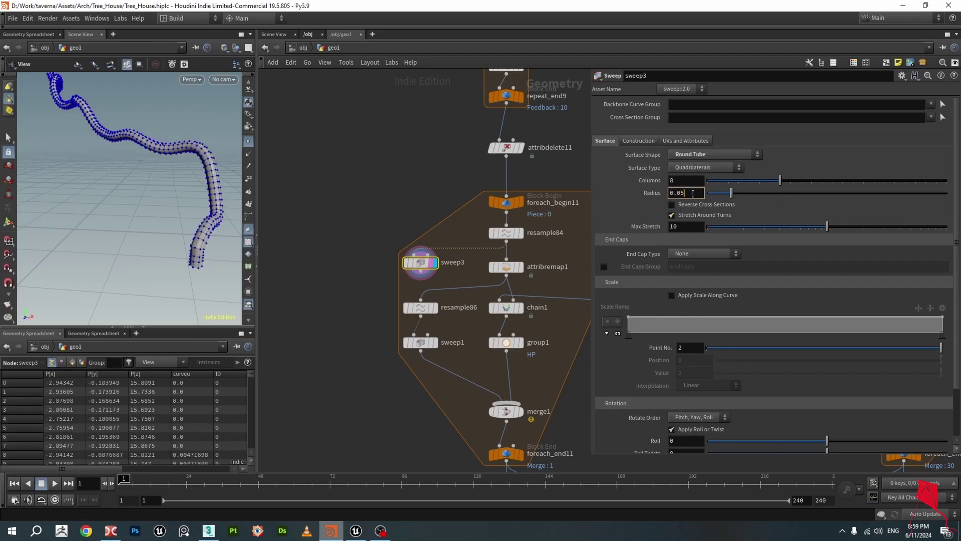
{"action": "key", "text": "Return"}
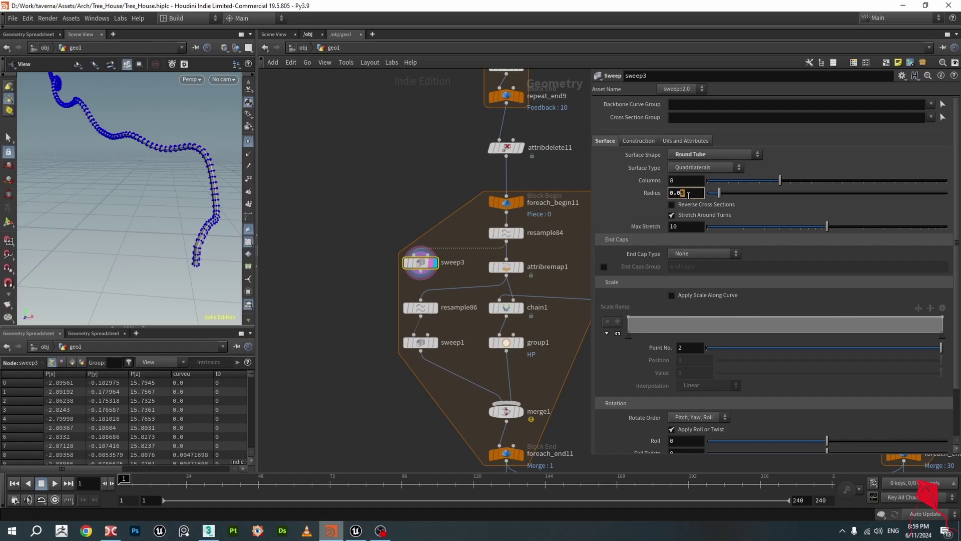
{"action": "key", "text": "Return"}
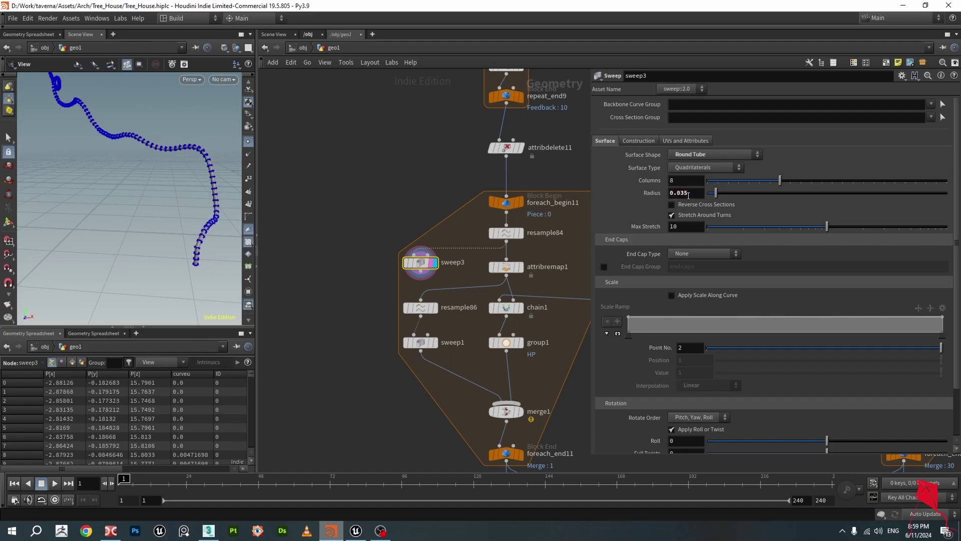
{"action": "key", "text": "Escape"}
{"action": "left_click_drag", "start_coordinate": [197, 223], "coordinate": [205, 241]}
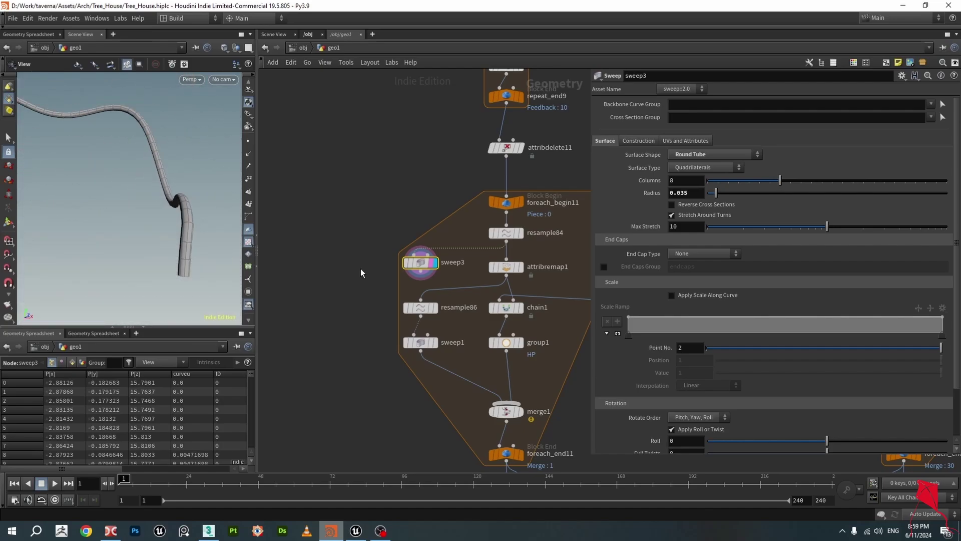
Examine the reverse10 node above repeat_begin3 and follow the swept railing tube from one end to the other.
{"action": "scroll", "coordinate": [360, 272], "scroll_direction": "down", "scroll_amount": 4}
{"action": "middle_click_drag", "start_coordinate": [352, 134], "coordinate": [383, 332]}
{"action": "scroll", "coordinate": [503, 170], "scroll_direction": "up", "scroll_amount": 4}
{"action": "mouse_move", "coordinate": [401, 255]}
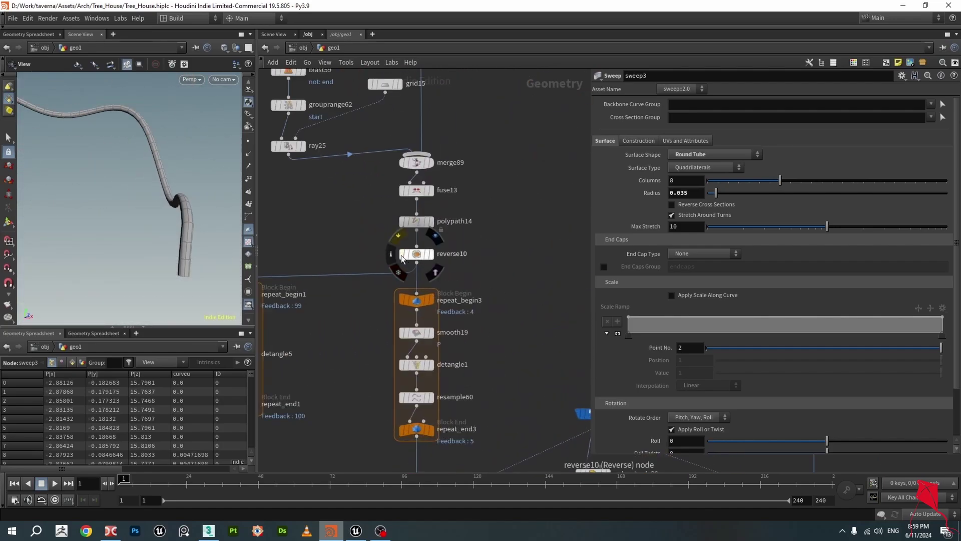
{"action": "left_click", "coordinate": [401, 255]}
{"action": "left_click_drag", "start_coordinate": [82, 195], "coordinate": [163, 236]}
{"action": "scroll", "coordinate": [162, 165], "scroll_direction": "up", "scroll_amount": 4}
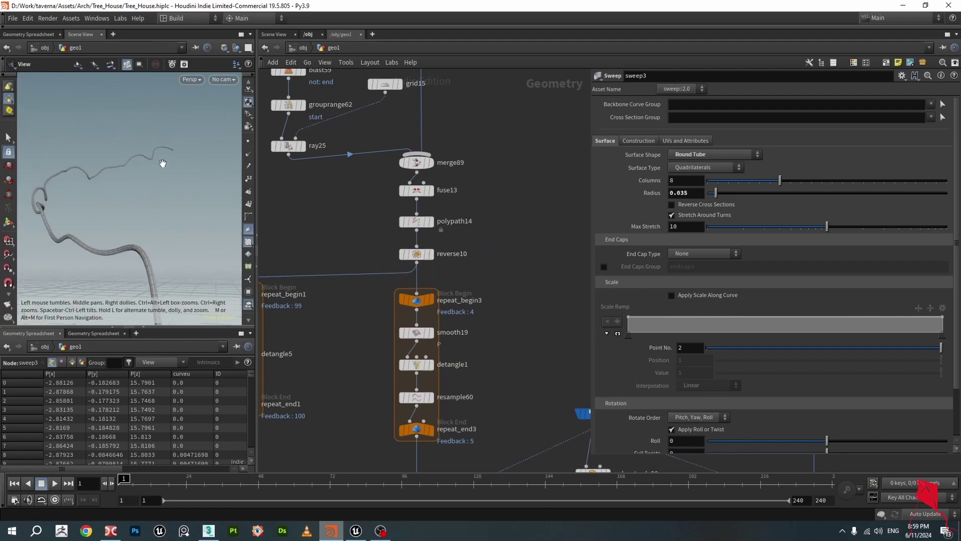
{"action": "left_click_drag", "start_coordinate": [173, 138], "coordinate": [178, 164]}
{"action": "scroll", "coordinate": [177, 163], "scroll_direction": "down", "scroll_amount": 5}
{"action": "scroll", "coordinate": [536, 269], "scroll_direction": "down", "scroll_amount": 6}
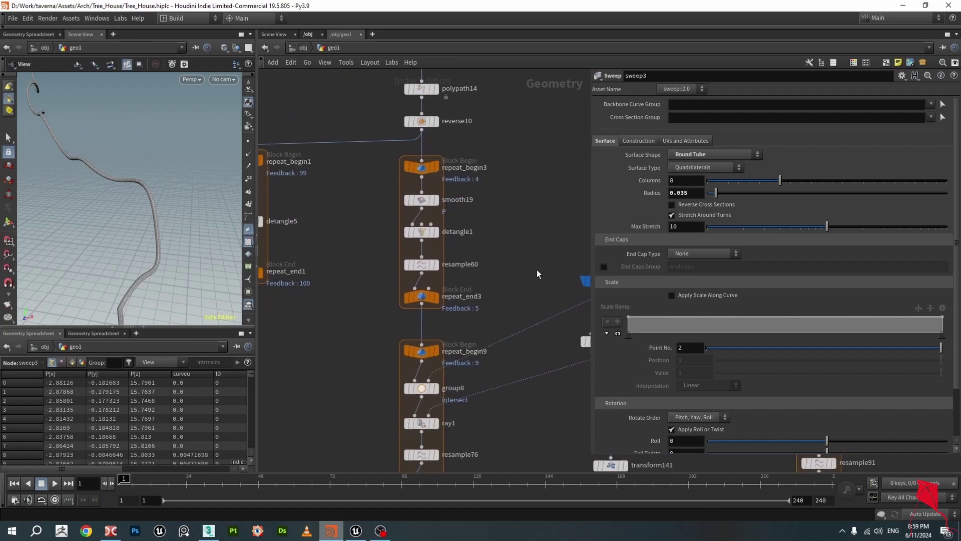
{"action": "middle_click_drag", "start_coordinate": [520, 347], "coordinate": [496, 214]}
{"action": "middle_click_drag", "start_coordinate": [489, 281], "coordinate": [495, 198]}
{"action": "middle_click_drag", "start_coordinate": [512, 380], "coordinate": [512, 371]}
{"action": "scroll", "coordinate": [399, 305], "scroll_direction": "up", "scroll_amount": 3}
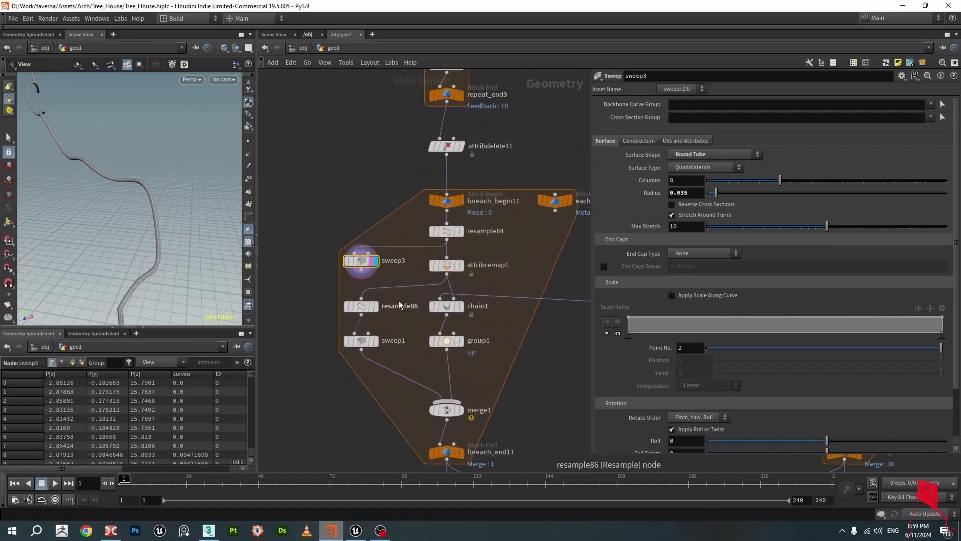
{"action": "left_click_drag", "start_coordinate": [177, 240], "coordinate": [178, 232]}
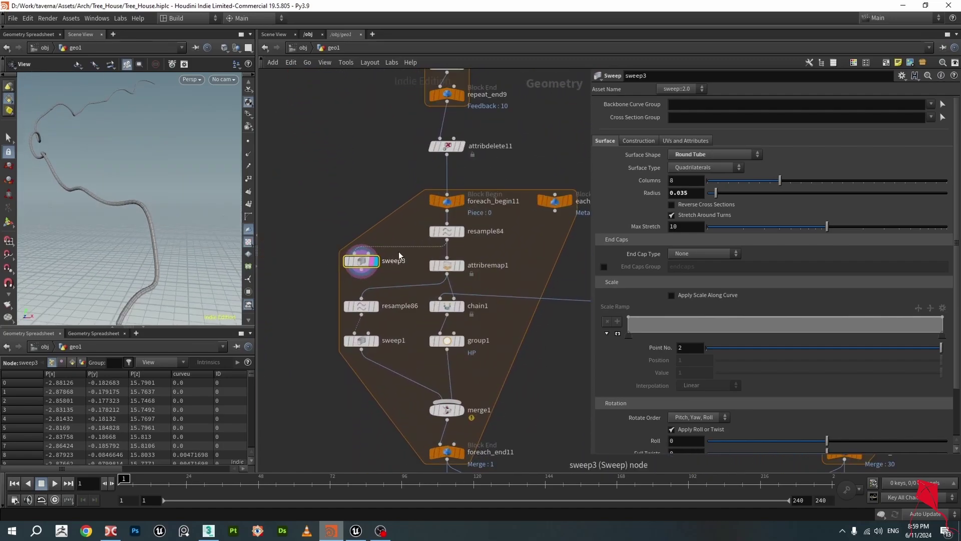
Compare the swept tube with attribremap1, then display attribremap1 and review its Original Name curveu and New Name pscale.
{"action": "left_click", "coordinate": [454, 271]}
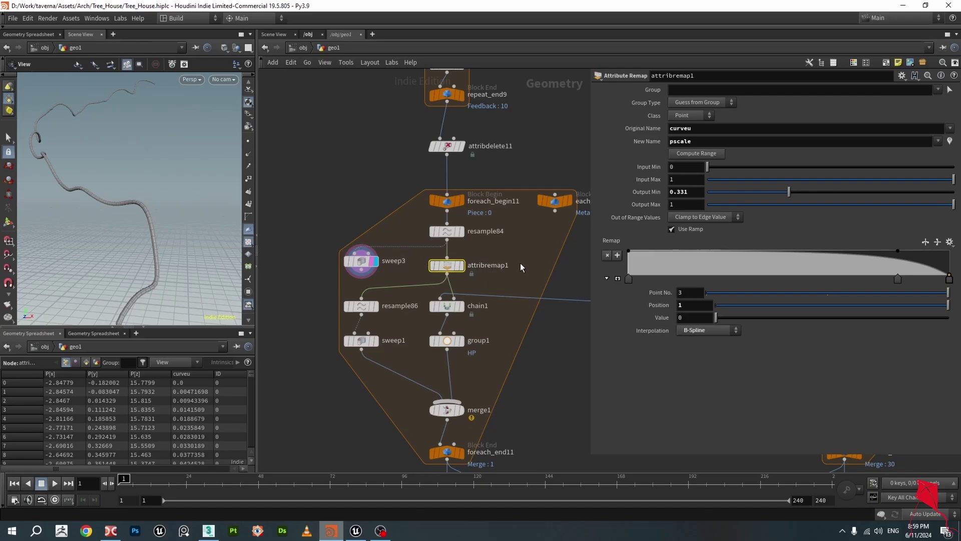
{"action": "left_click_drag", "start_coordinate": [360, 266], "coordinate": [362, 262]}
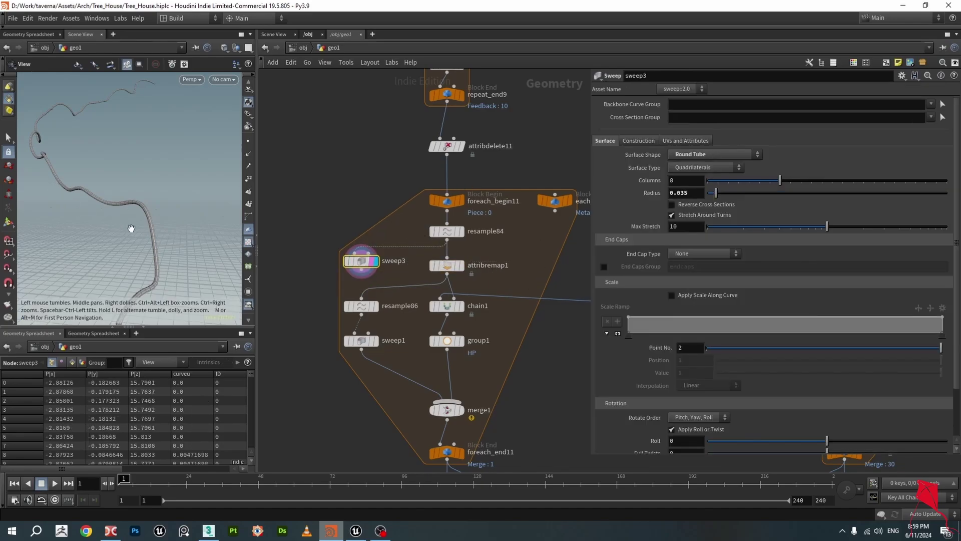
{"action": "left_click_drag", "start_coordinate": [148, 216], "coordinate": [181, 198]}
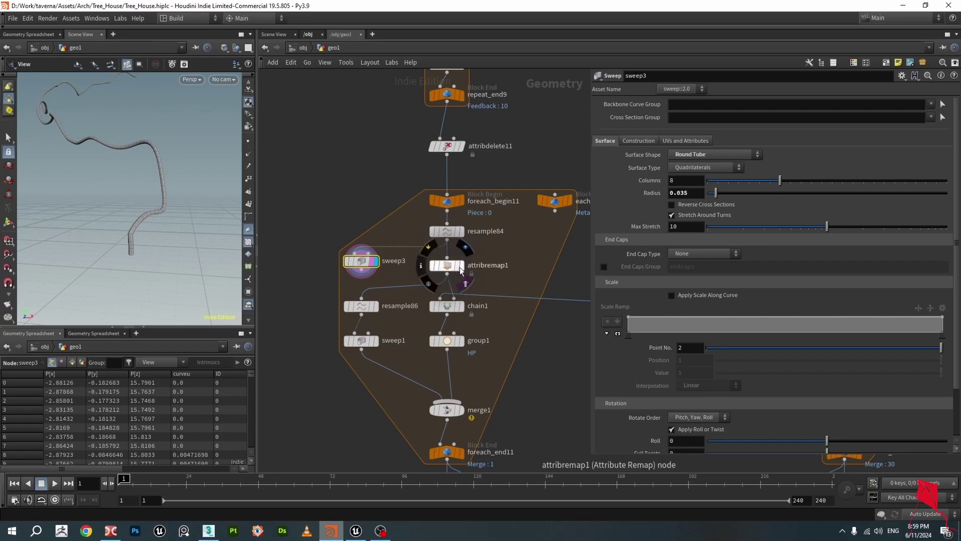
{"action": "left_click", "coordinate": [461, 269]}
{"action": "left_click", "coordinate": [448, 266]}
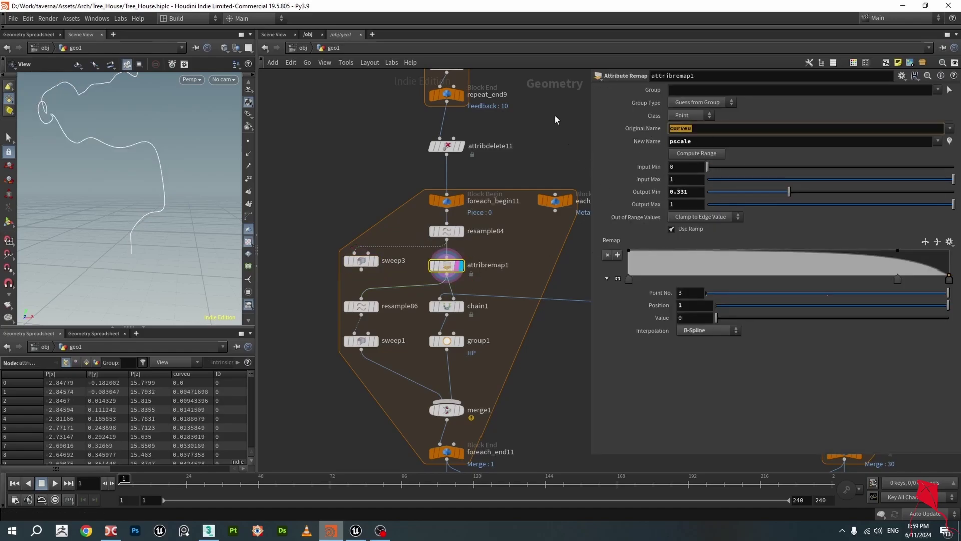
{"action": "key", "text": "Tab"}
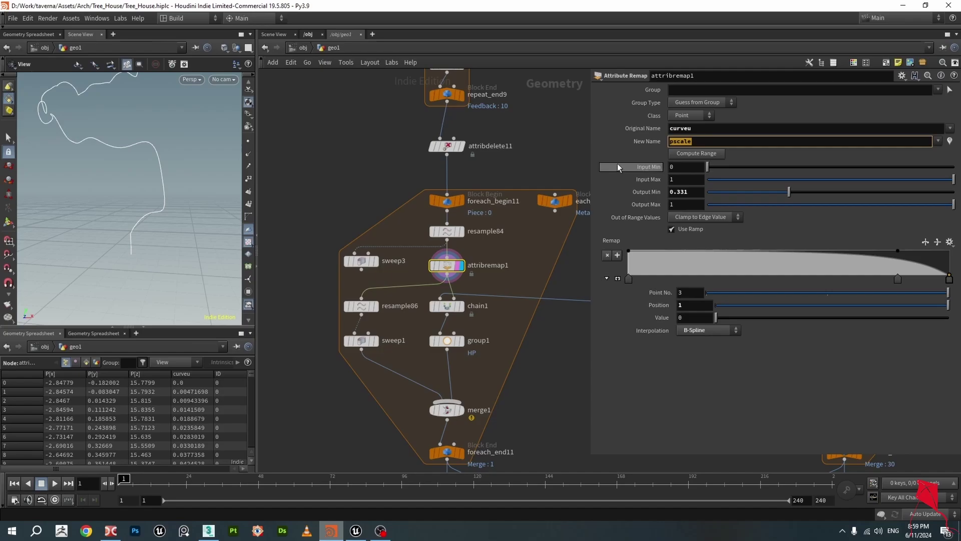
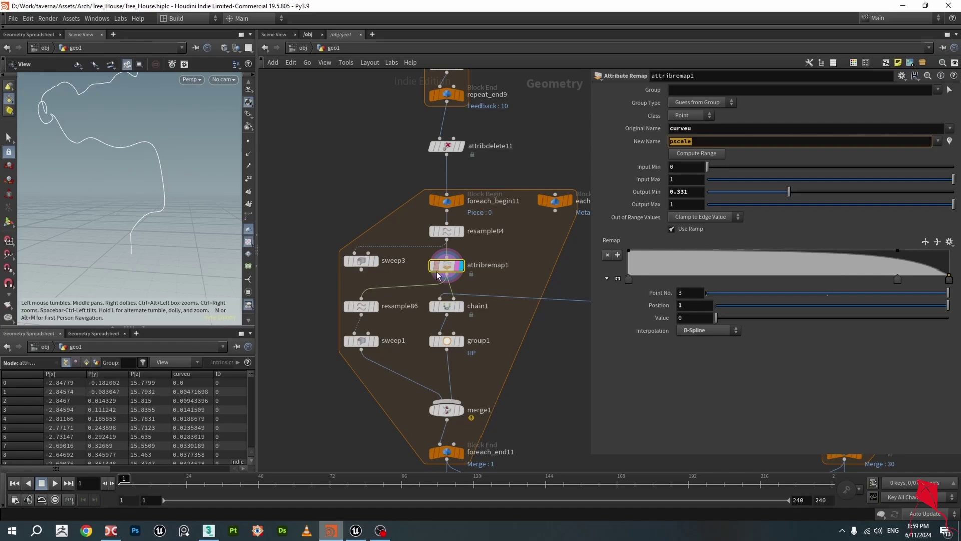
Wire attribremap1 into sweep3's first input, display sweep3, and inspect the tube's thickness along its length.
{"action": "left_click_drag", "start_coordinate": [447, 275], "coordinate": [354, 253]}
{"action": "left_click", "coordinate": [376, 263]}
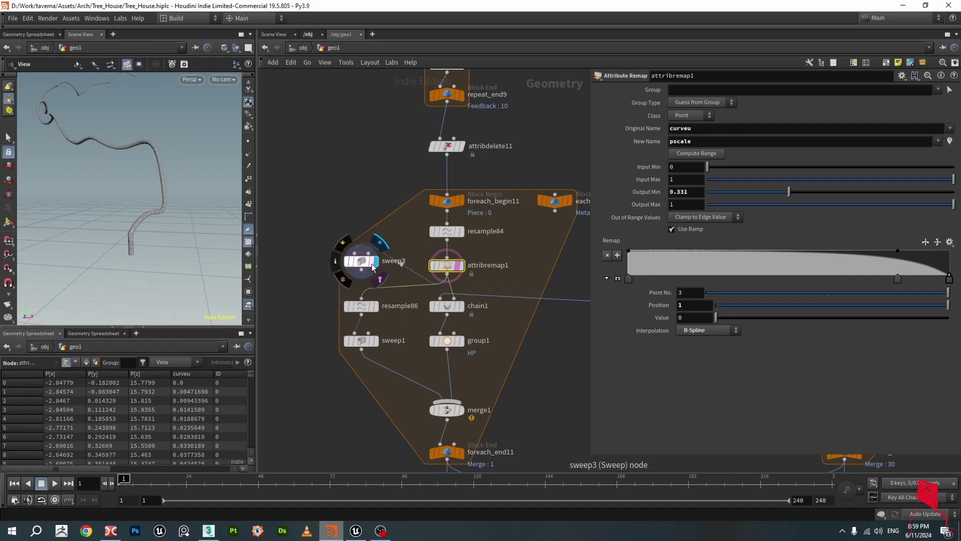
{"action": "left_click", "coordinate": [373, 265]}
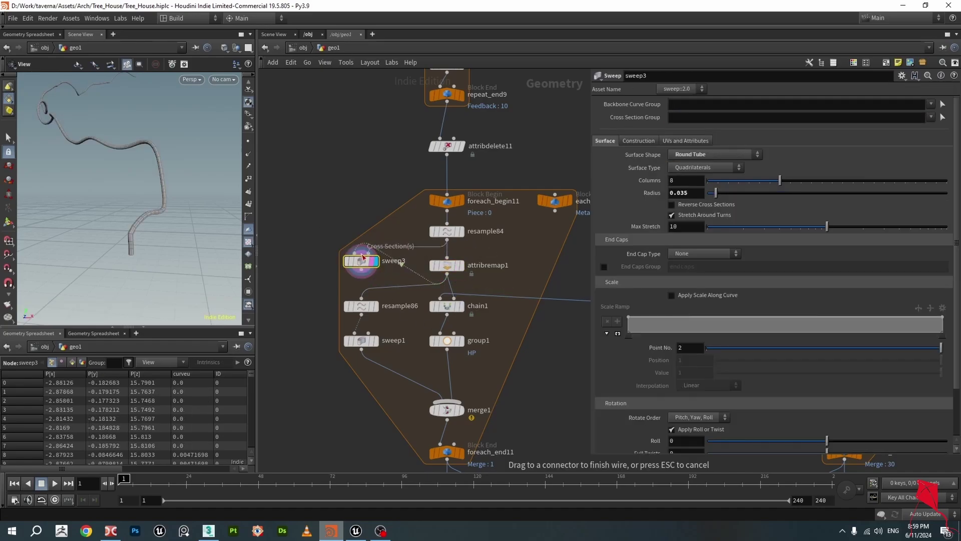
{"action": "left_click_drag", "start_coordinate": [129, 88], "coordinate": [128, 150]}
{"action": "left_click_drag", "start_coordinate": [447, 274], "coordinate": [365, 262]}
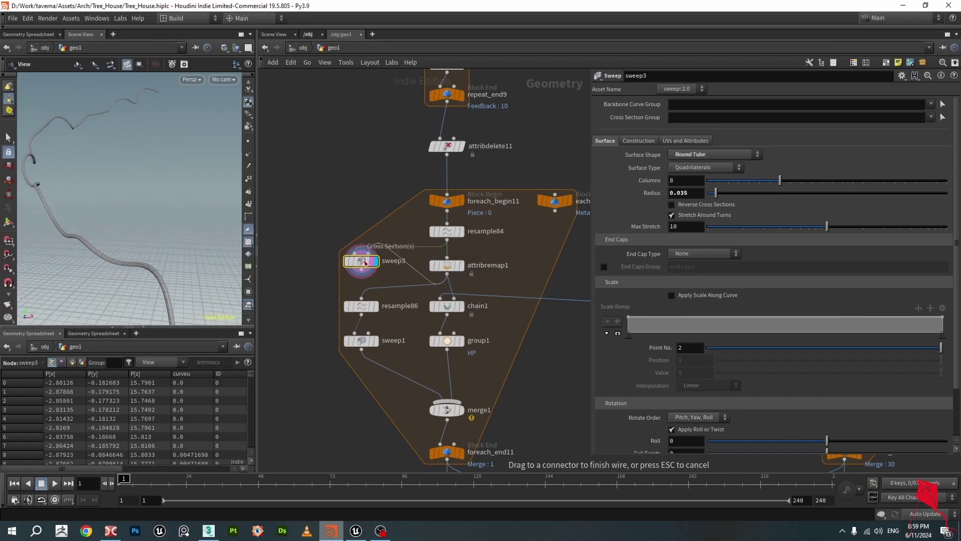
{"action": "left_click_drag", "start_coordinate": [152, 128], "coordinate": [155, 158]}
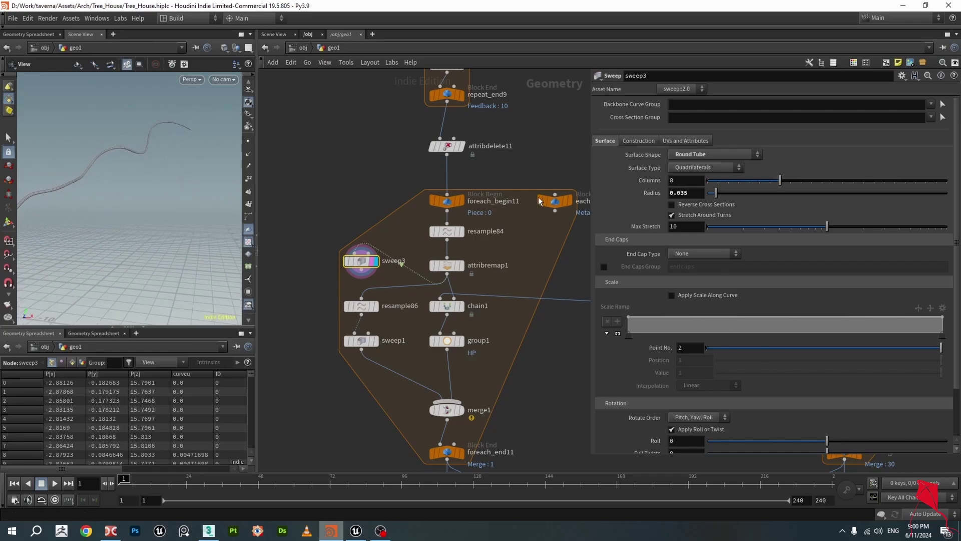
Rewire sweep3's first input to resample84 and review the tube without the pscale remap.
{"action": "left_click_drag", "start_coordinate": [447, 241], "coordinate": [348, 258]}
{"action": "left_click", "coordinate": [447, 233]}
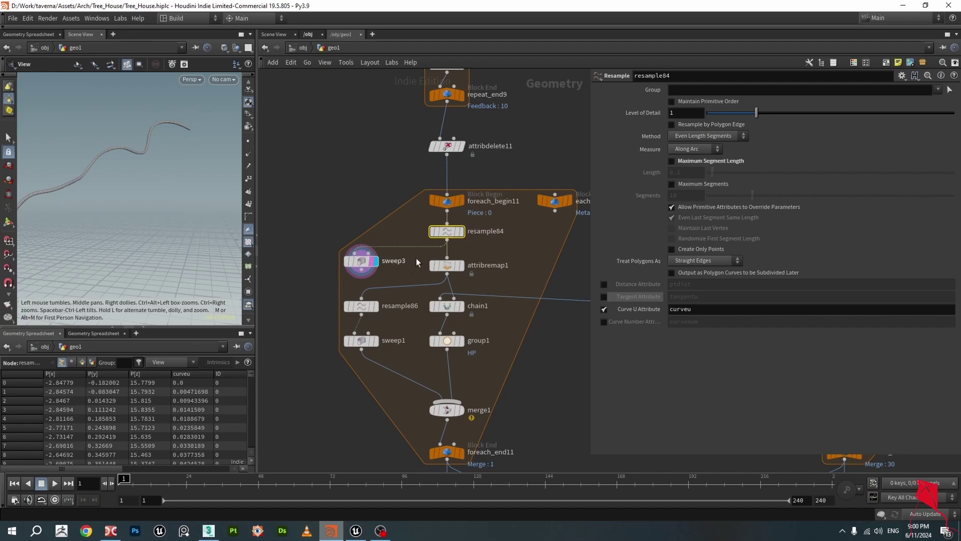
{"action": "left_click", "coordinate": [362, 262]}
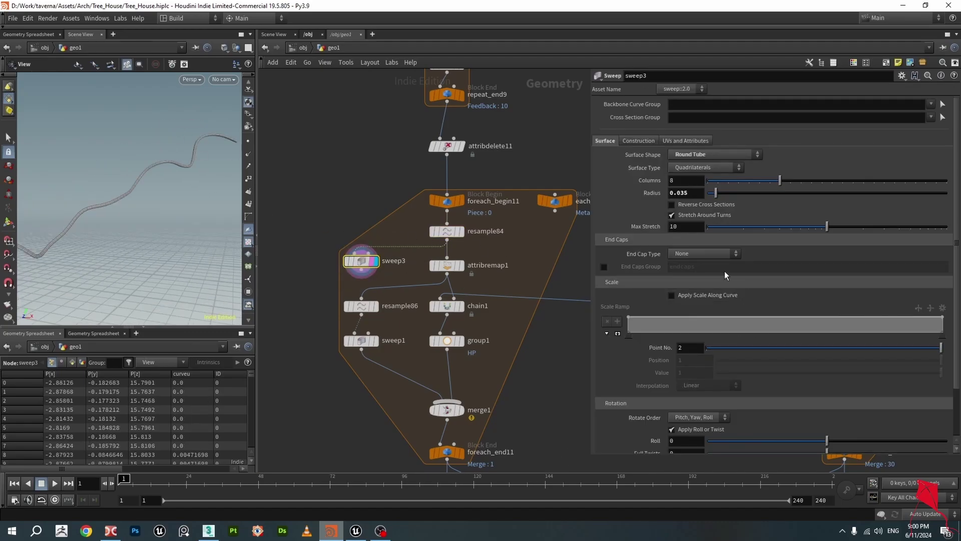
{"action": "left_click", "coordinate": [432, 232]}
{"action": "left_click", "coordinate": [432, 232]}
{"action": "scroll", "coordinate": [757, 307], "scroll_direction": "down", "scroll_amount": 3}
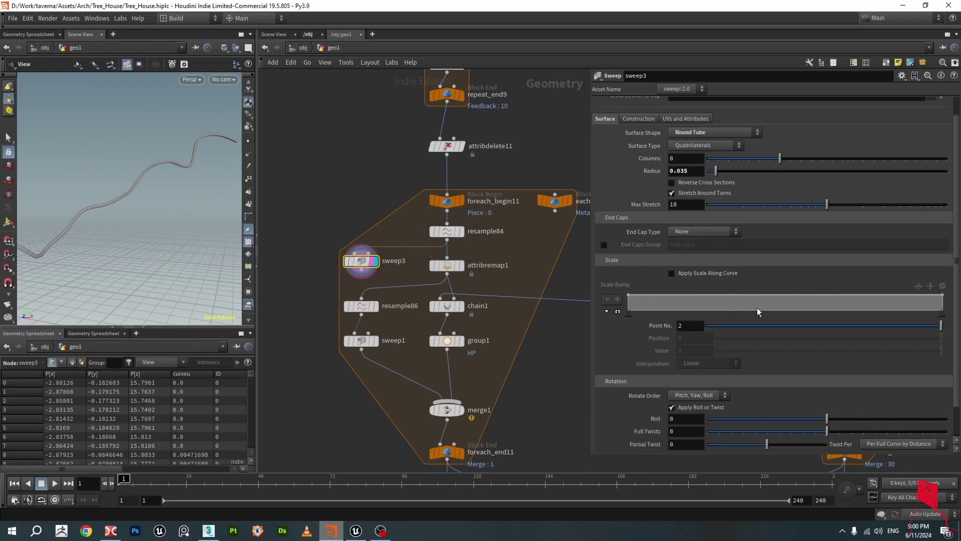
{"action": "scroll", "coordinate": [760, 308], "scroll_direction": "up", "scroll_amount": 3}
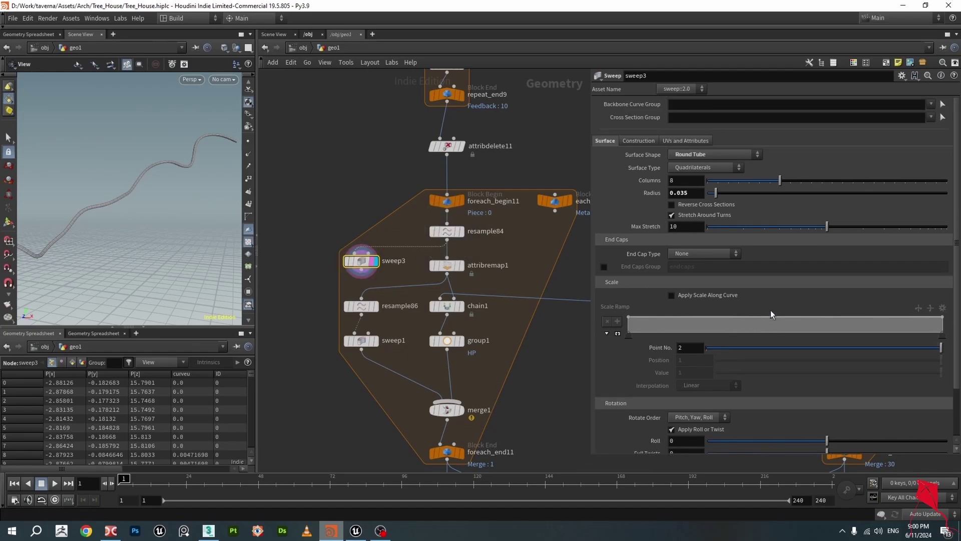
{"action": "left_click_drag", "start_coordinate": [134, 188], "coordinate": [169, 197]}
Rewire sweep3's first input to foreach_begin11 and inspect the tube built from the unresampled railing curve.
{"action": "left_click", "coordinate": [447, 217]}
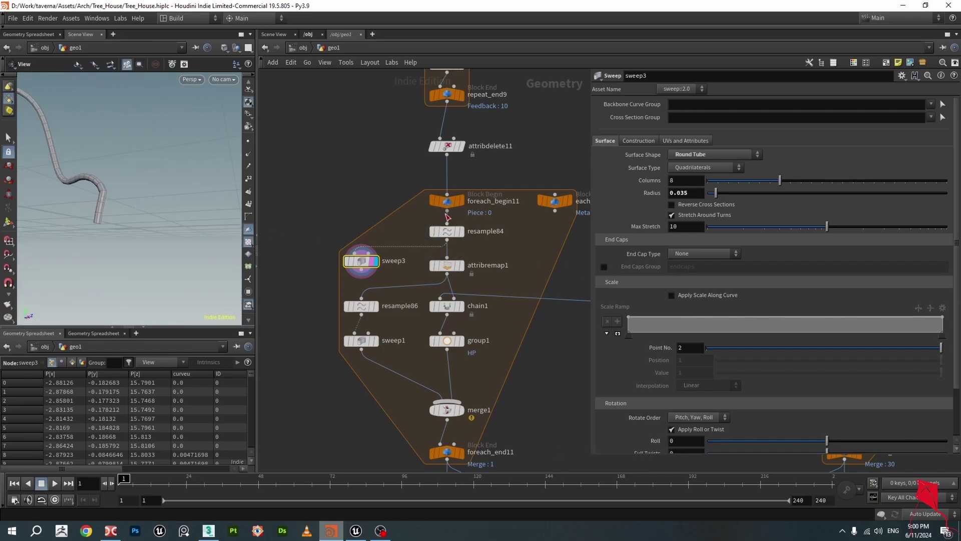
{"action": "left_click", "coordinate": [355, 254]}
{"action": "right_click_drag", "start_coordinate": [137, 199], "coordinate": [79, 186]}
{"action": "mouse_move", "coordinate": [80, 187]}
{"action": "left_mouse_down"}
{"action": "mouse_move", "coordinate": [236, 246]}
{"action": "mouse_move", "coordinate": [115, 218]}
{"action": "mouse_move", "coordinate": [64, 167]}
{"action": "mouse_move", "coordinate": [180, 171]}
{"action": "mouse_move", "coordinate": [147, 165]}
{"action": "mouse_move", "coordinate": [197, 193]}
{"action": "mouse_move", "coordinate": [112, 171]}
{"action": "mouse_move", "coordinate": [150, 195]}
{"action": "left_mouse_up"}
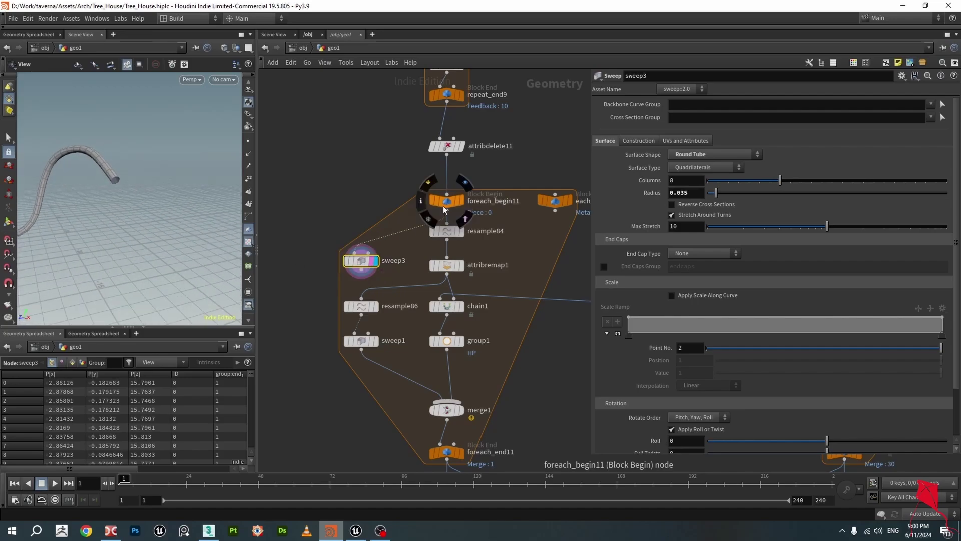
Examine foreach_begin11's point attributes and groups in the spreadsheet and its block settings.
{"action": "left_click", "coordinate": [440, 205]}
{"action": "left_click_drag", "start_coordinate": [113, 469], "coordinate": [202, 476]}
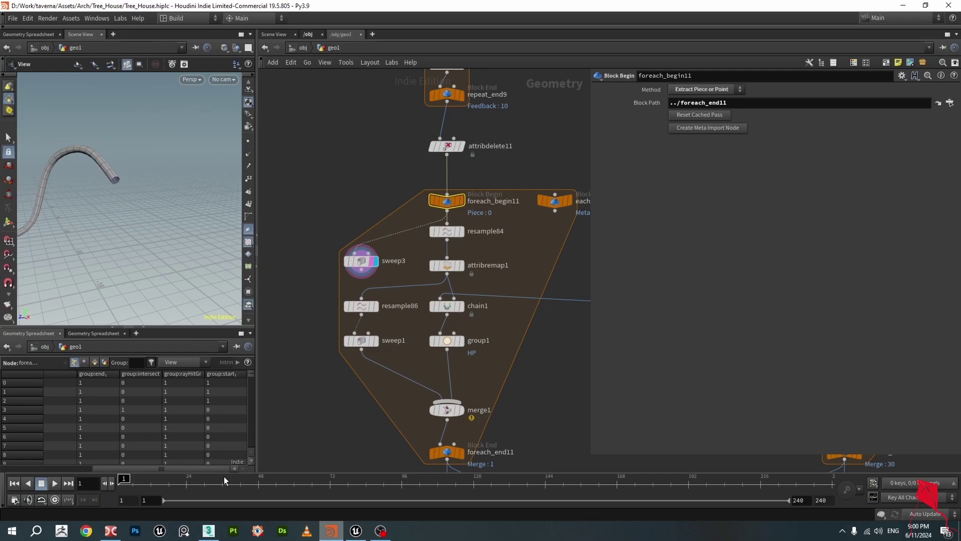
{"action": "left_click_drag", "start_coordinate": [188, 468], "coordinate": [96, 464]}
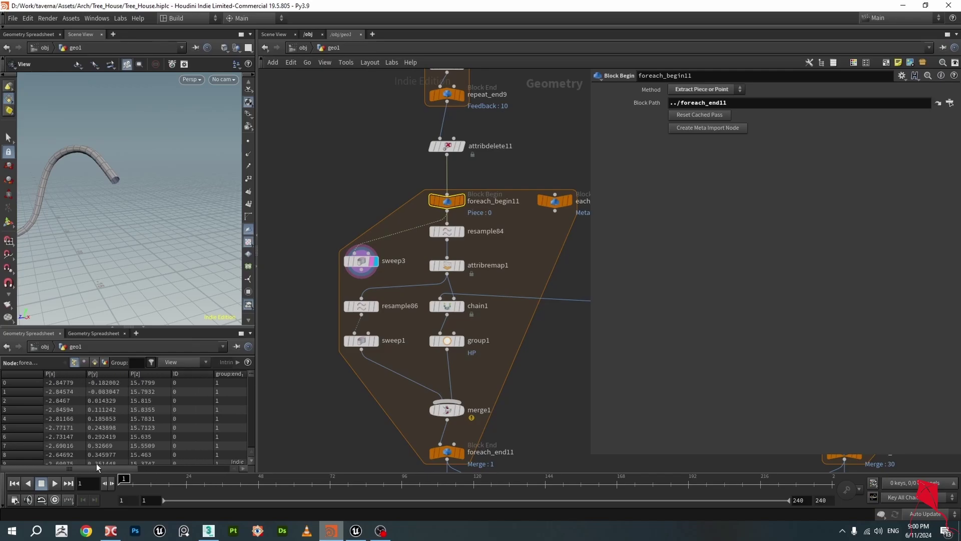
{"action": "left_click", "coordinate": [363, 260]}
{"action": "left_click", "coordinate": [468, 197]}
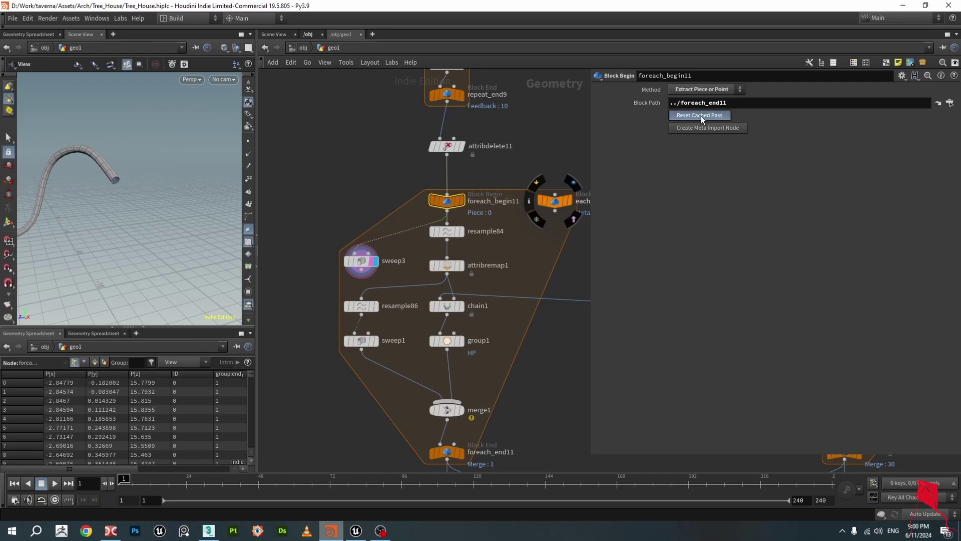
Enable Apply Scale Along Curve on sweep3, try moving the Scale Ramp's end point, and undo that ramp edit.
{"action": "mouse_move", "coordinate": [143, 205]}
{"action": "left_mouse_down"}
{"action": "mouse_move", "coordinate": [159, 209]}
{"action": "mouse_move", "coordinate": [125, 210]}
{"action": "mouse_move", "coordinate": [134, 228]}
{"action": "mouse_move", "coordinate": [98, 258]}
{"action": "mouse_move", "coordinate": [150, 200]}
{"action": "mouse_move", "coordinate": [141, 187]}
{"action": "mouse_move", "coordinate": [180, 235]}
{"action": "mouse_move", "coordinate": [154, 193]}
{"action": "mouse_move", "coordinate": [150, 225]}
{"action": "mouse_move", "coordinate": [156, 184]}
{"action": "mouse_move", "coordinate": [148, 212]}
{"action": "mouse_move", "coordinate": [111, 246]}
{"action": "mouse_move", "coordinate": [137, 247]}
{"action": "left_mouse_up"}
{"action": "left_click", "coordinate": [355, 260]}
{"action": "scroll", "coordinate": [143, 188], "scroll_direction": "up", "scroll_amount": 5}
{"action": "scroll", "coordinate": [143, 191], "scroll_direction": "down", "scroll_amount": 2}
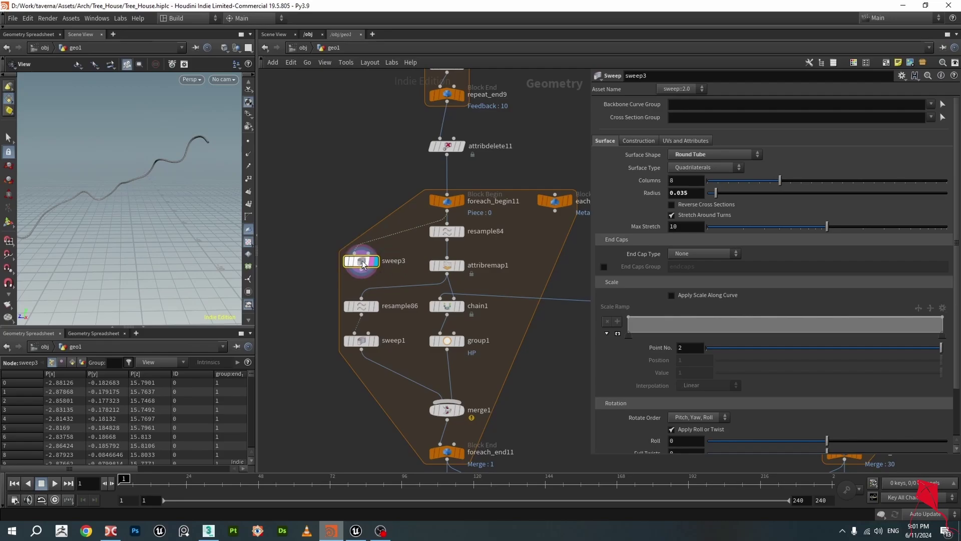
{"action": "left_click", "coordinate": [671, 295]}
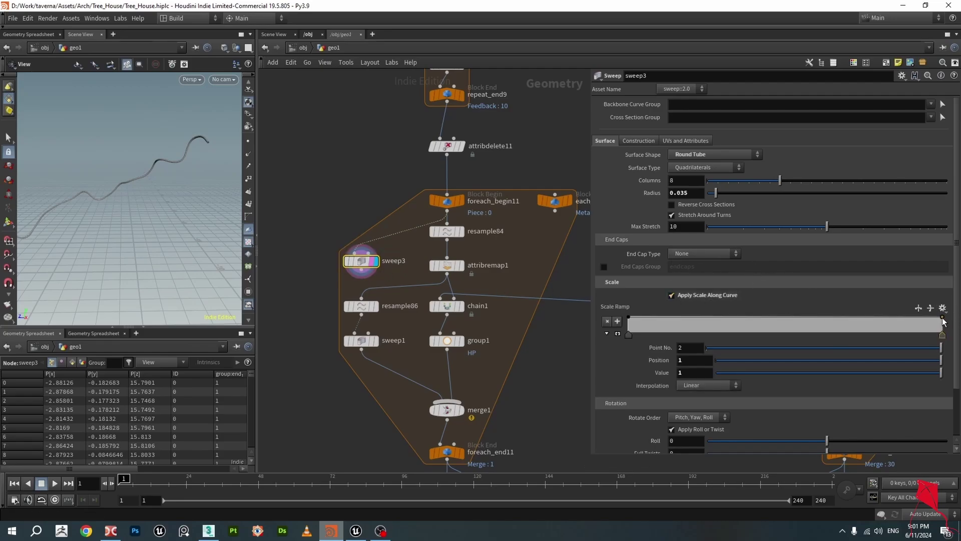
{"action": "mouse_move", "coordinate": [944, 321]}
{"action": "left_mouse_down"}
{"action": "mouse_move", "coordinate": [952, 338]}
{"action": "mouse_move", "coordinate": [956, 313]}
{"action": "mouse_move", "coordinate": [955, 330]}
{"action": "left_mouse_up"}
{"action": "key", "text": "ctrl+z"}
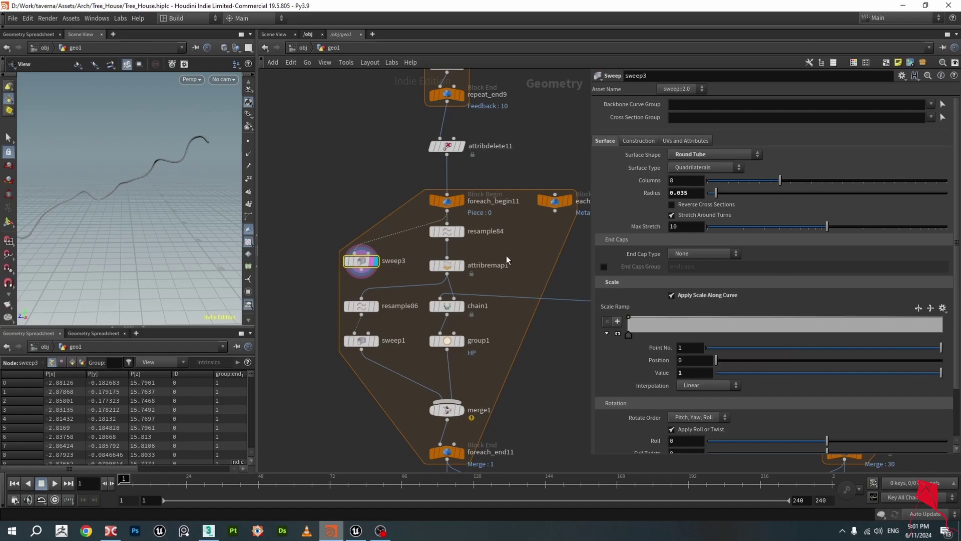
Reconnect attribremap1 to sweep3's first input, display sweep3, and inspect the swept railing.
{"action": "left_click", "coordinate": [460, 265]}
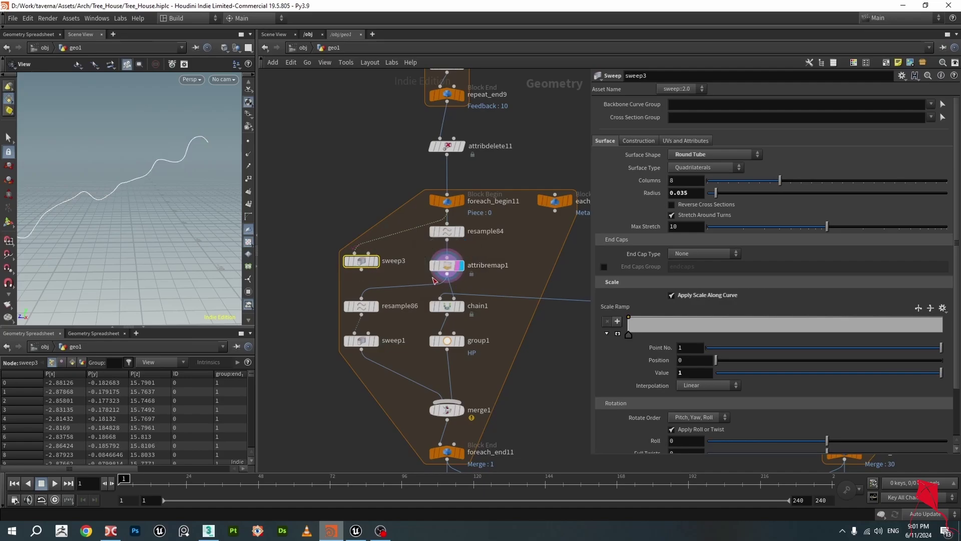
{"action": "left_click_drag", "start_coordinate": [447, 274], "coordinate": [354, 253]}
{"action": "left_click", "coordinate": [376, 262]}
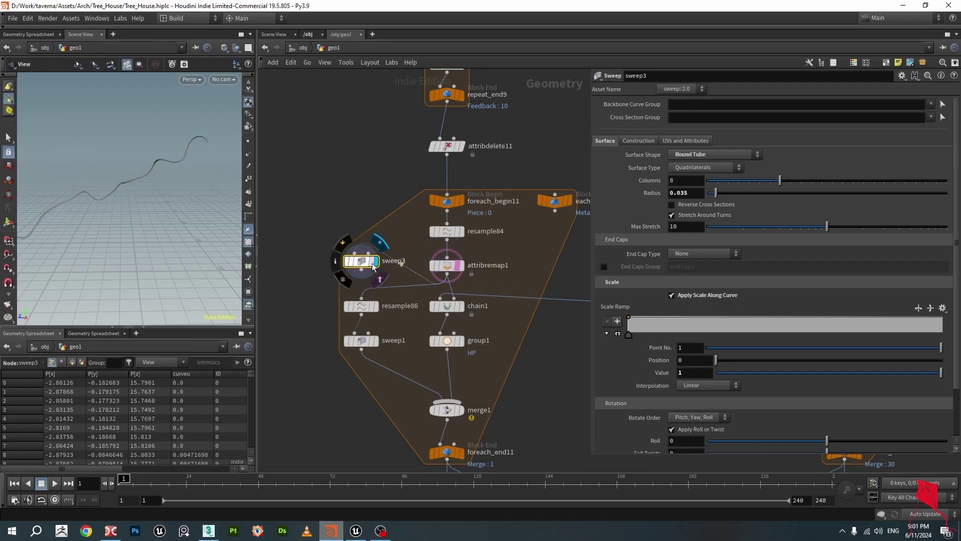
{"action": "left_click", "coordinate": [373, 265]}
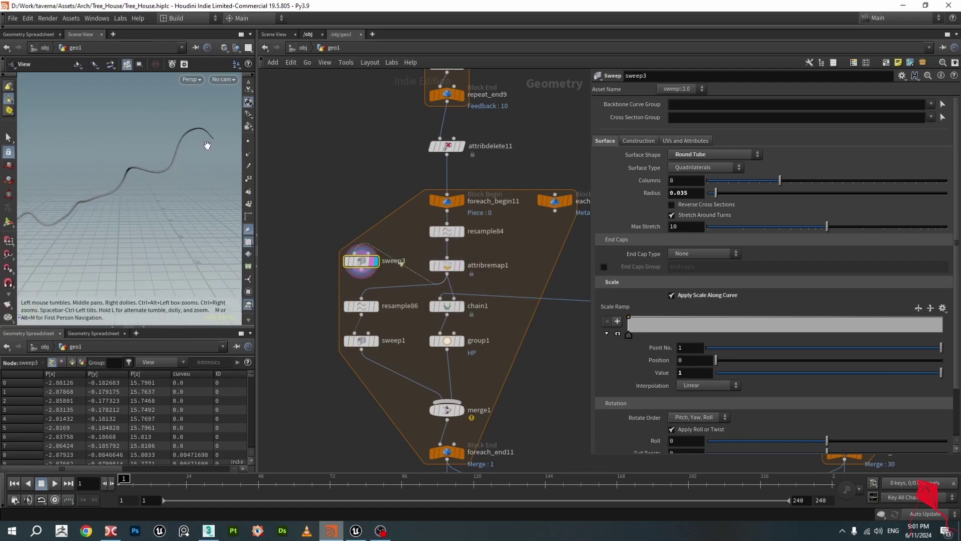
{"action": "scroll", "coordinate": [207, 145], "scroll_direction": "up", "scroll_amount": 2}
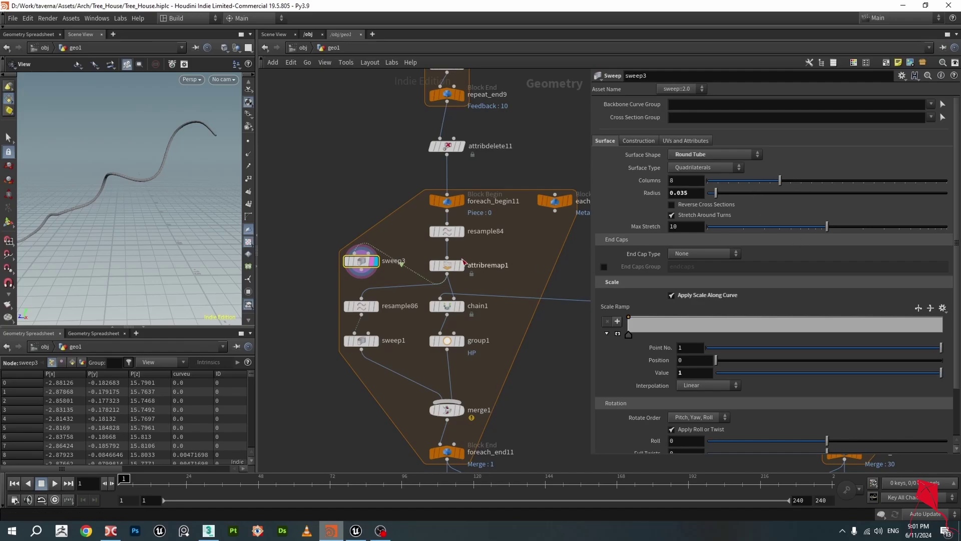
Compare attribremap1's Remap ramp with sweep3's scale settings and turn off Apply Scale Along Curve on sweep3.
{"action": "left_click", "coordinate": [447, 265]}
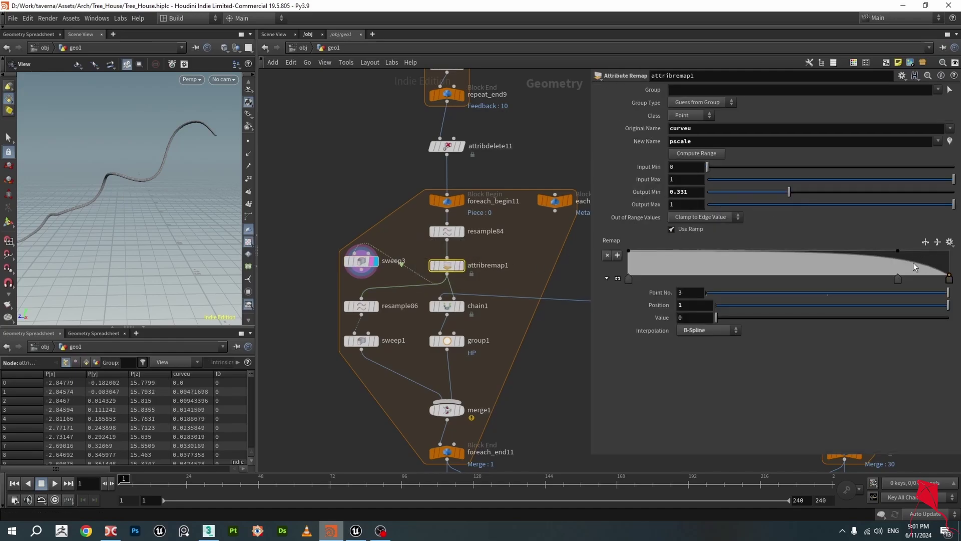
{"action": "left_click", "coordinate": [369, 263]}
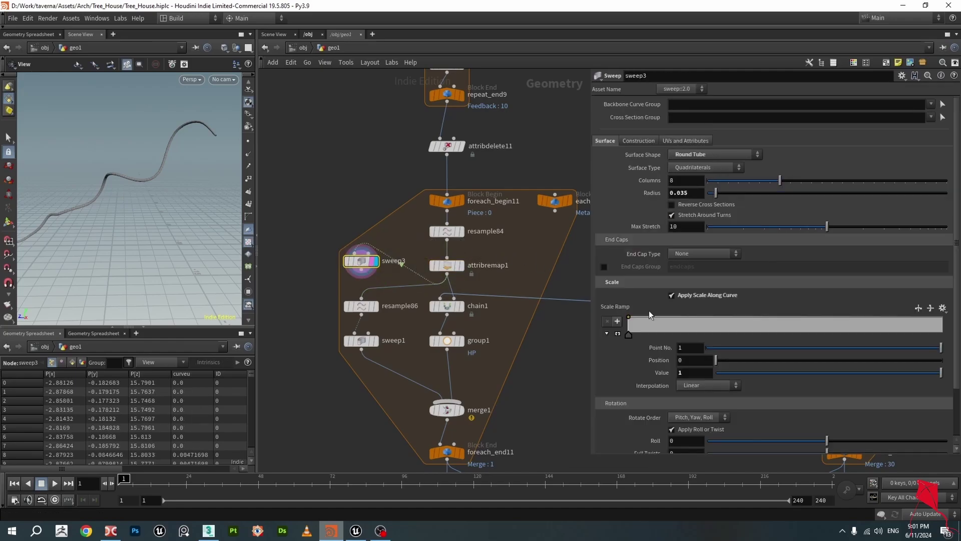
{"action": "left_click", "coordinate": [672, 296]}
Try different Output Min values on attribremap1 and set Output Min to 0.35.
{"action": "left_click", "coordinate": [447, 265]}
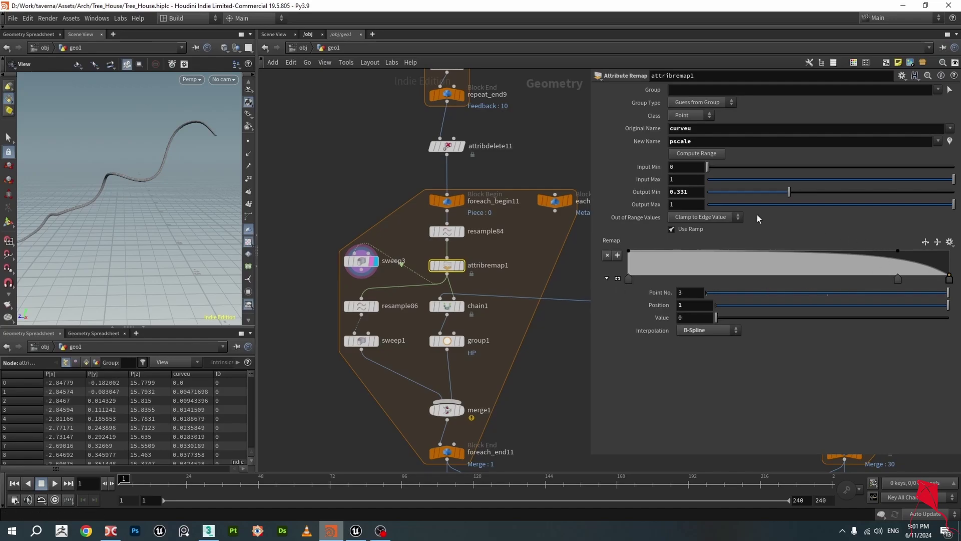
{"action": "left_click_drag", "start_coordinate": [790, 195], "coordinate": [827, 212]}
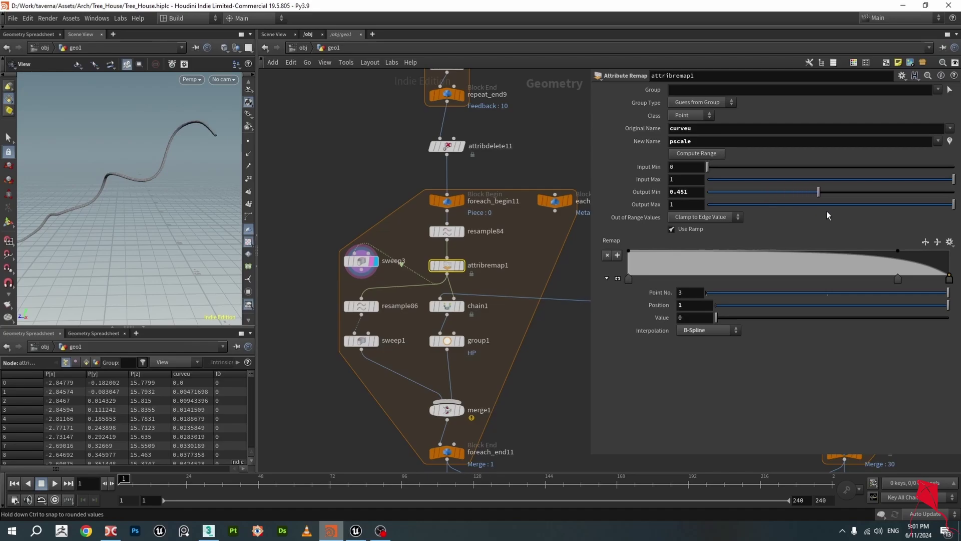
{"action": "left_click_drag", "start_coordinate": [765, 207], "coordinate": [833, 207]}
{"action": "type", "text": "35"}
{"action": "key", "text": "Left"}
{"action": "key", "text": "Left"}
{"action": "key", "text": "Left"}
{"action": "key", "text": "Delete"}
{"action": "key", "text": "Return"}
{"action": "scroll", "coordinate": [413, 297], "scroll_direction": "up", "scroll_amount": 2}
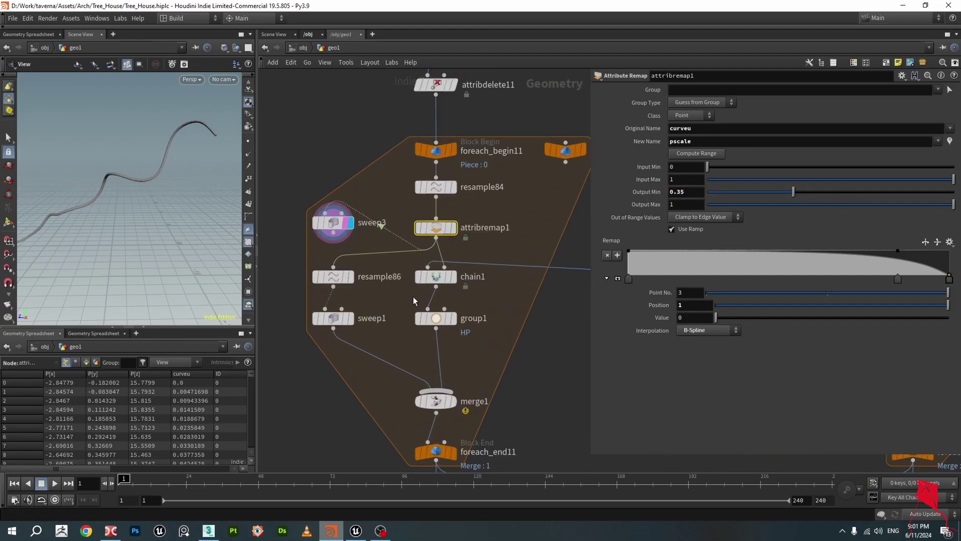
Display attribremap1 and inspect its railing curve from end to end and its place in the for-each block.
{"action": "left_click", "coordinate": [452, 232]}
{"action": "scroll", "coordinate": [478, 297], "scroll_direction": "down", "scroll_amount": 4}
{"action": "scroll", "coordinate": [446, 255], "scroll_direction": "up", "scroll_amount": 2}
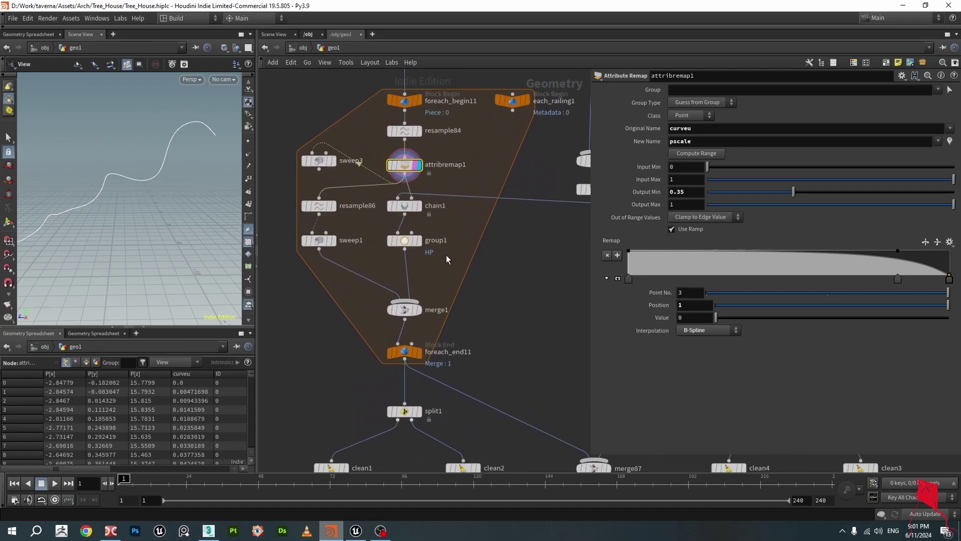
{"action": "scroll", "coordinate": [447, 255], "scroll_direction": "down", "scroll_amount": 1}
{"action": "left_click_drag", "start_coordinate": [210, 194], "coordinate": [162, 201]}
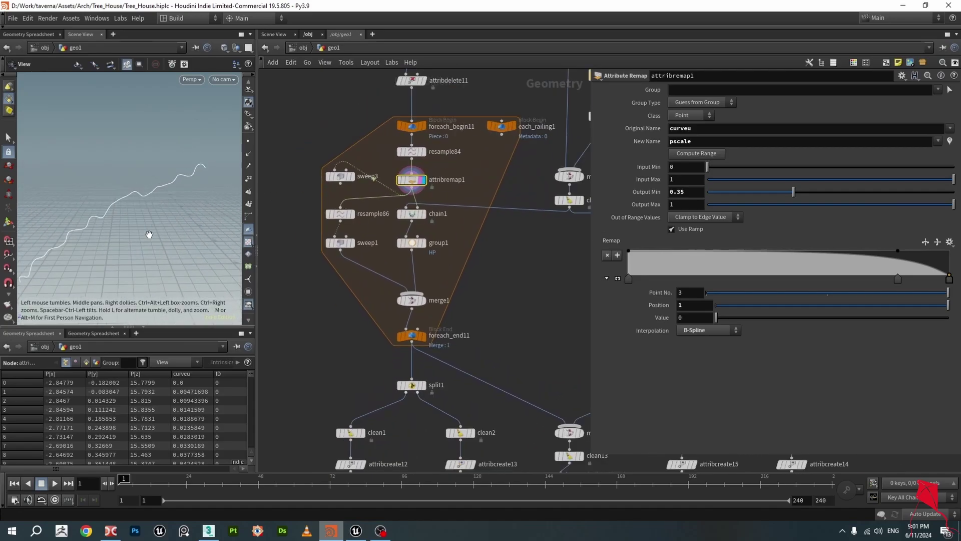
{"action": "left_click_drag", "start_coordinate": [150, 234], "coordinate": [154, 178]}
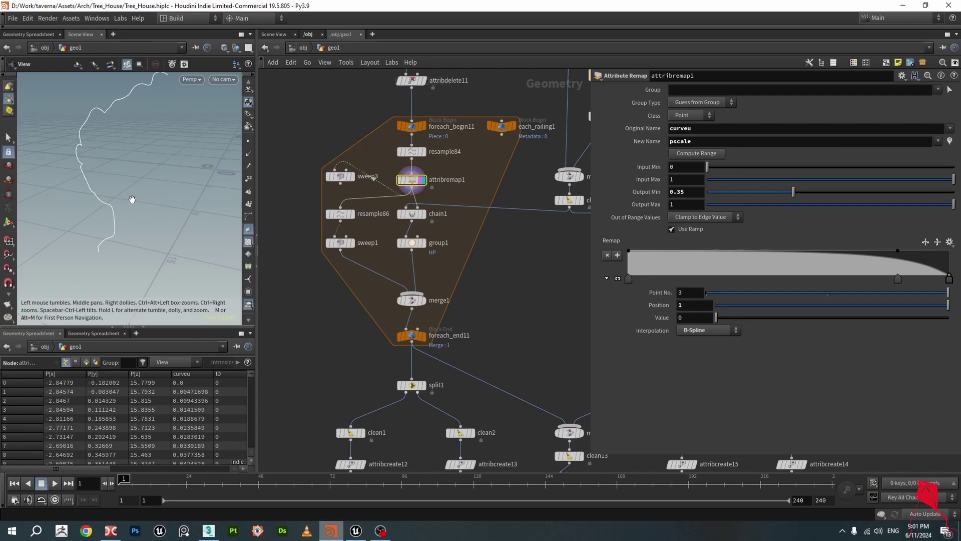
Switch to Unreal Editor, look over the railings around the tree roots, and open the SM_Railings_Left static mesh.
{"action": "left_click", "coordinate": [356, 532]}
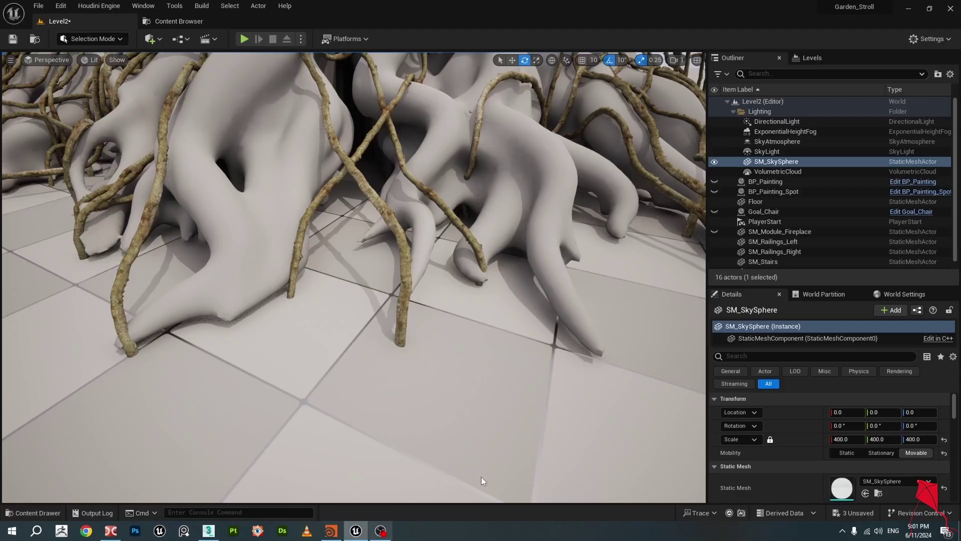
{"action": "right_click_drag", "start_coordinate": [337, 255], "coordinate": [328, 221]}
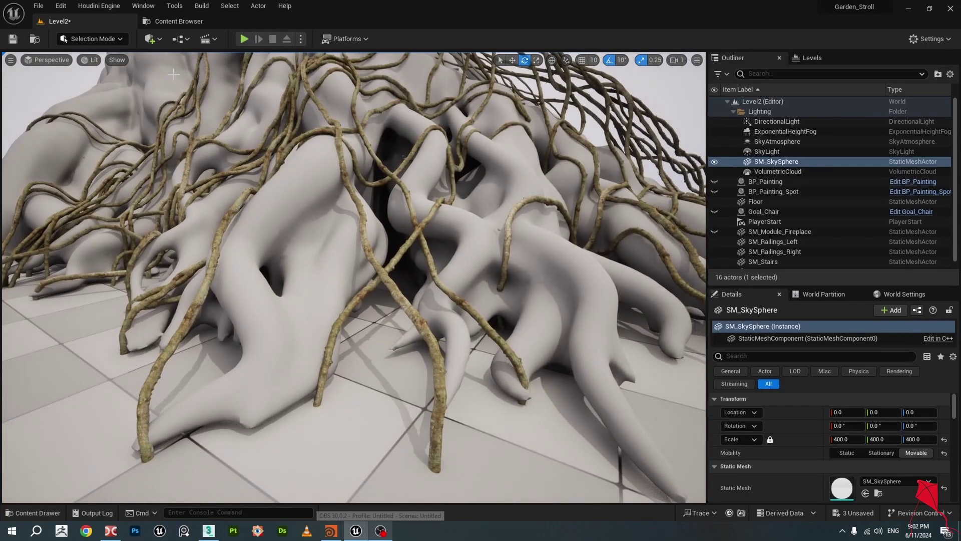
{"action": "left_click", "coordinate": [176, 22]}
{"action": "left_click", "coordinate": [508, 87]}
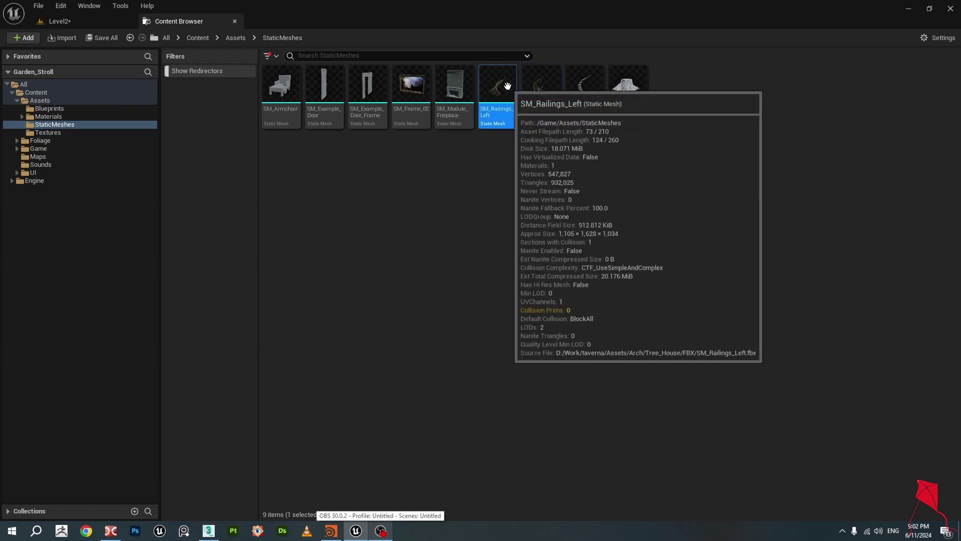
Inspect the railing strands of SM_Railings_Left from several angles, from the ground ends to the upper tip.
{"action": "scroll", "coordinate": [173, 277], "scroll_direction": "up", "scroll_amount": 1}
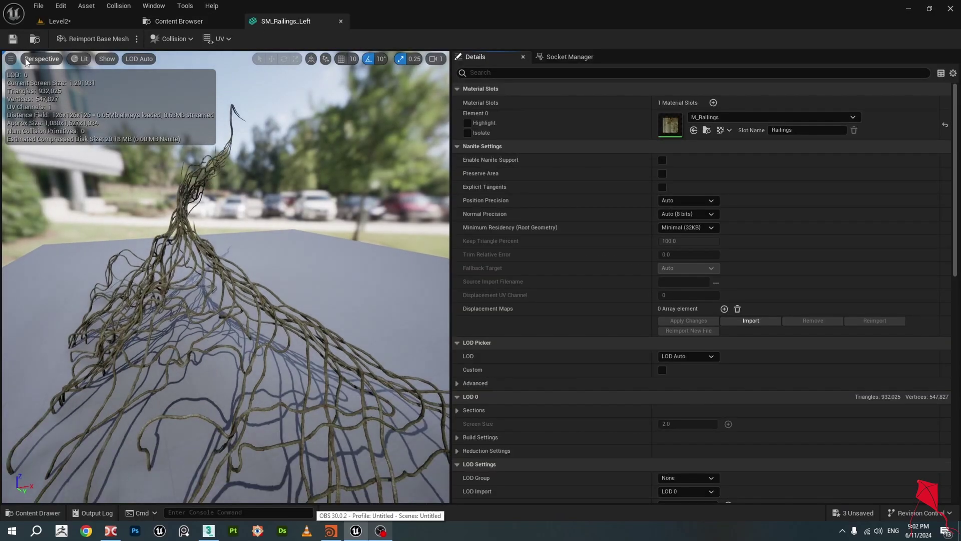
{"action": "scroll", "coordinate": [208, 294], "scroll_direction": "down", "scroll_amount": 1}
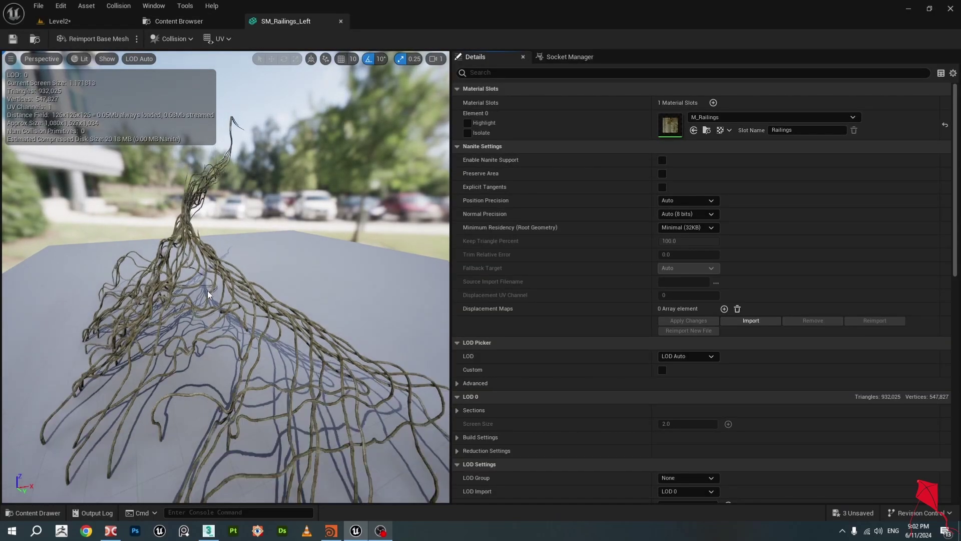
{"action": "left_click_drag", "start_coordinate": [211, 294], "coordinate": [250, 298]}
{"action": "mouse_move", "coordinate": [208, 274]}
{"action": "left_mouse_down"}
{"action": "mouse_move", "coordinate": [228, 277]}
{"action": "mouse_move", "coordinate": [208, 274]}
{"action": "left_mouse_up"}
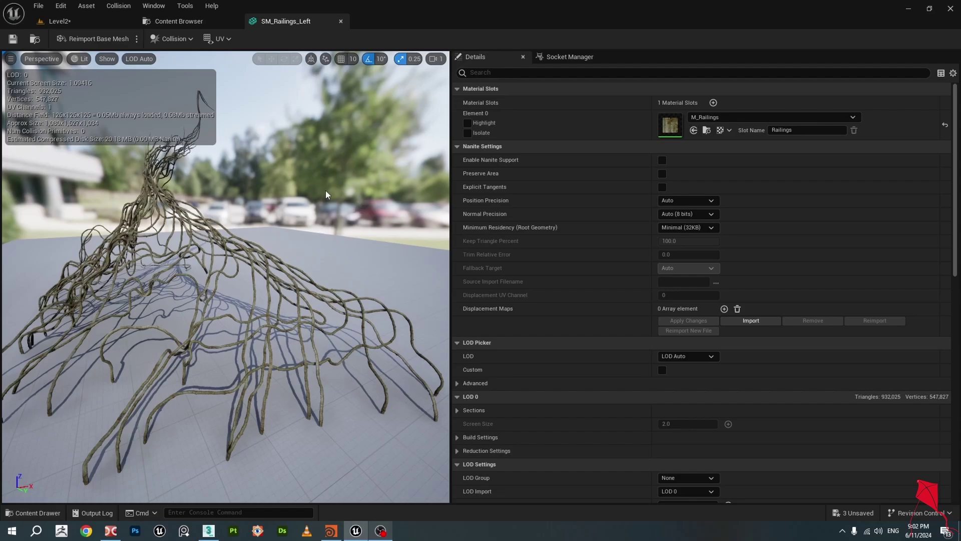
{"action": "left_click_drag", "start_coordinate": [325, 194], "coordinate": [278, 234]}
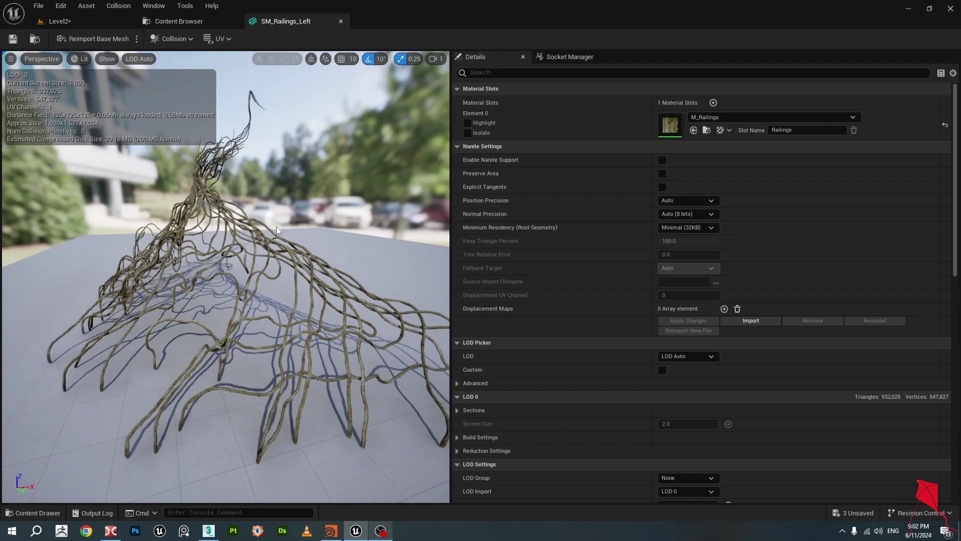
Compare the automatic LOD switching of SM_Railings_Left between close and distant views.
{"action": "scroll", "coordinate": [276, 226], "scroll_direction": "down", "scroll_amount": 6}
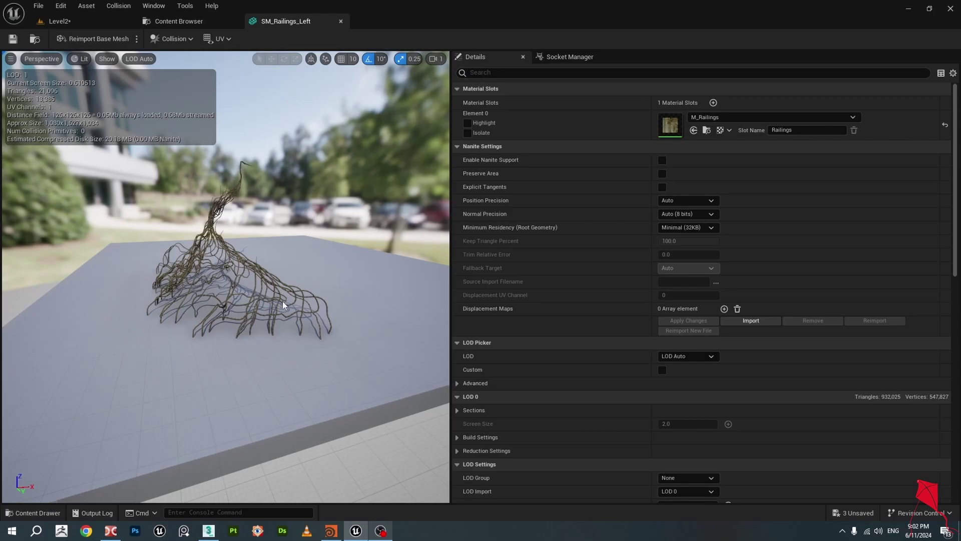
{"action": "scroll", "coordinate": [283, 301], "scroll_direction": "up", "scroll_amount": 3}
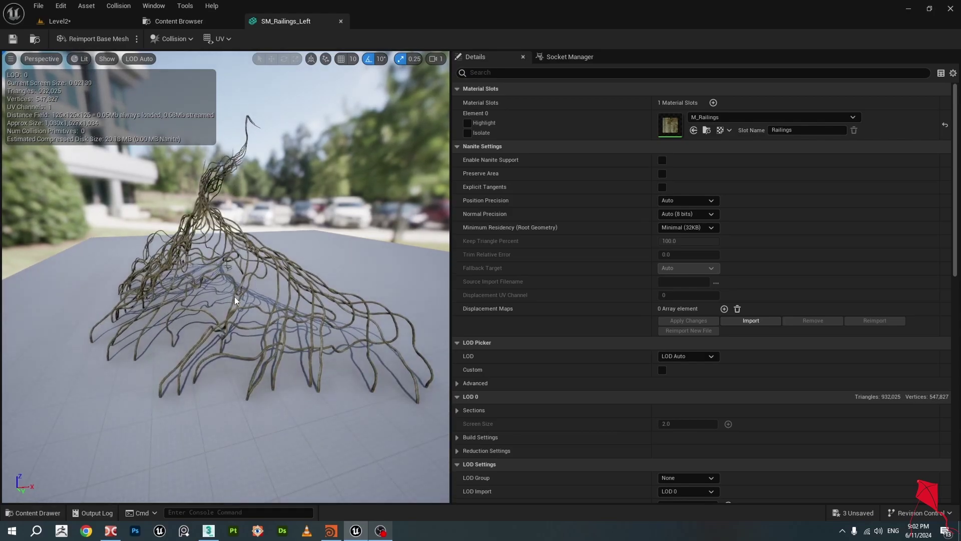
{"action": "scroll", "coordinate": [240, 297], "scroll_direction": "down", "scroll_amount": 3}
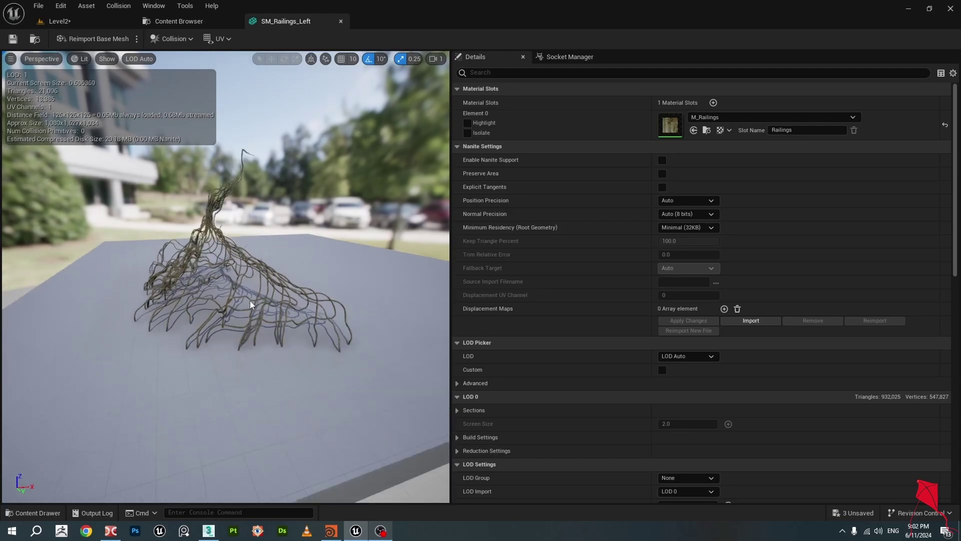
{"action": "scroll", "coordinate": [250, 301], "scroll_direction": "down", "scroll_amount": 3}
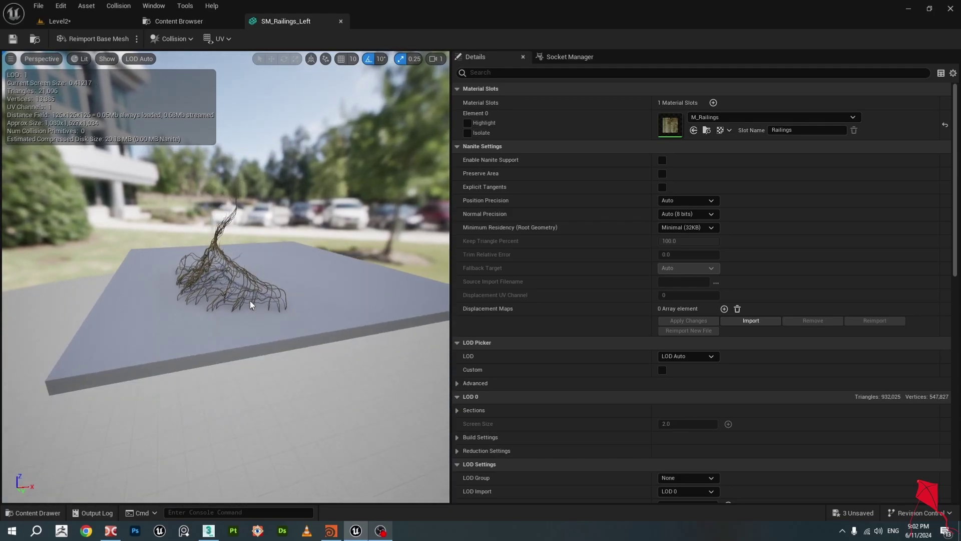
{"action": "scroll", "coordinate": [251, 304], "scroll_direction": "up", "scroll_amount": 5}
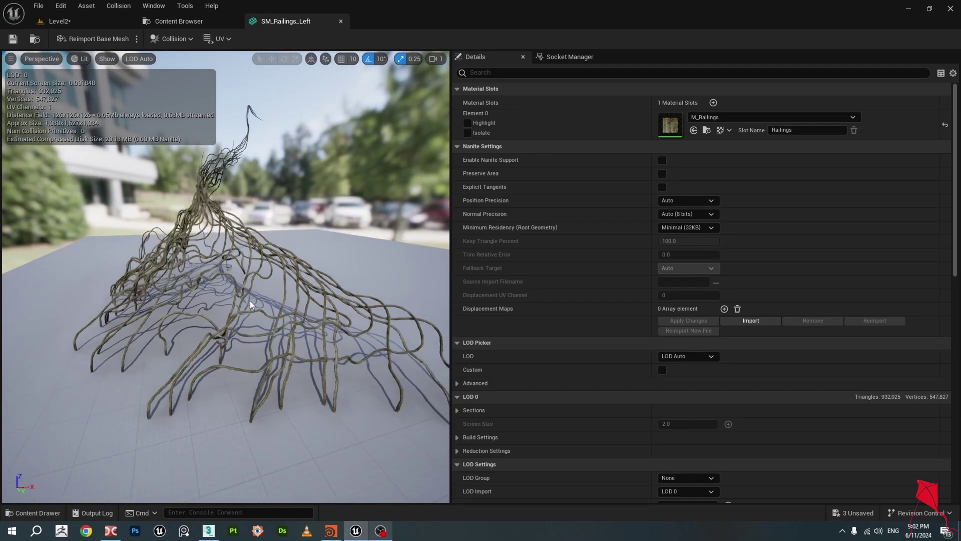
Switch to Houdini and delete the unused sweep3 node from the railing for-each block.
{"action": "left_click", "coordinate": [331, 535]}
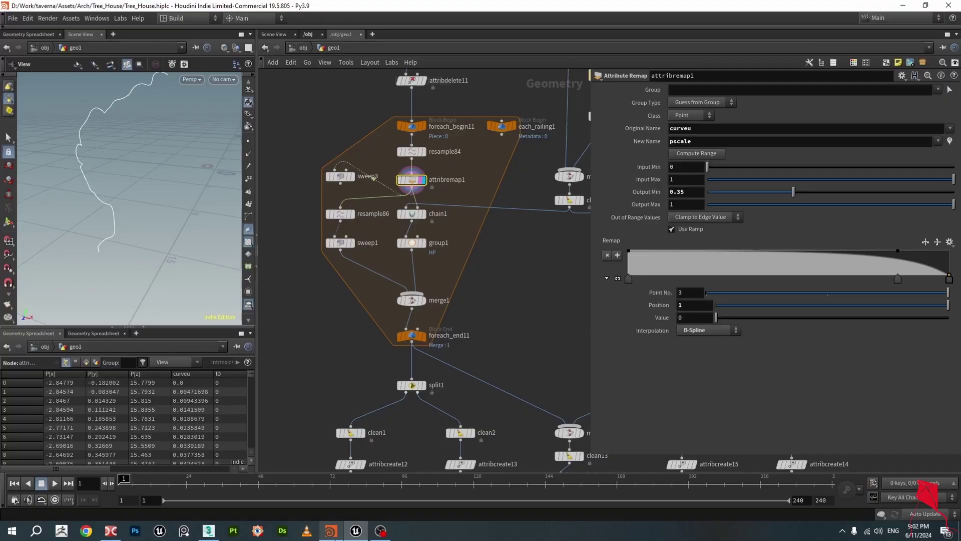
{"action": "scroll", "coordinate": [396, 265], "scroll_direction": "up", "scroll_amount": 3}
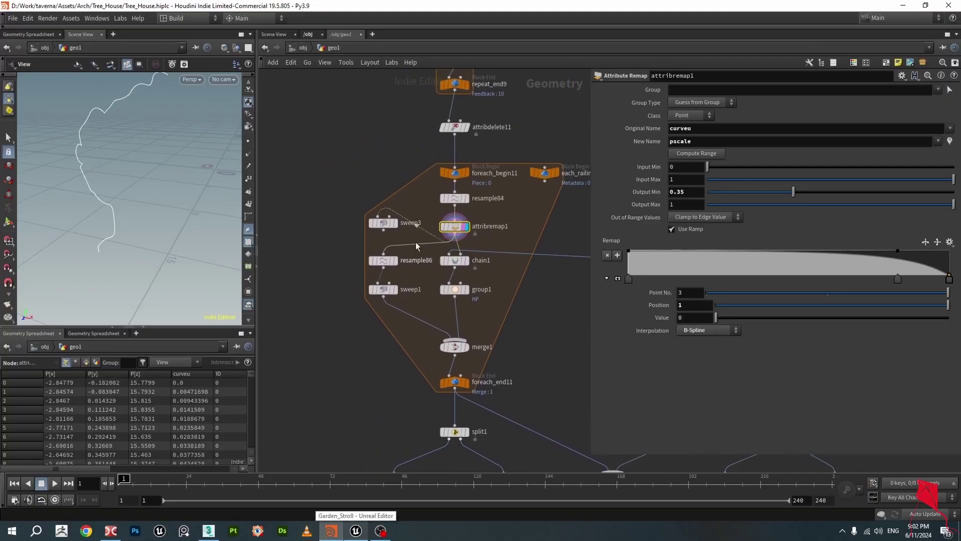
{"action": "left_click", "coordinate": [378, 219]}
{"action": "key", "text": "Delete"}
{"action": "scroll", "coordinate": [448, 257], "scroll_direction": "down", "scroll_amount": 2}
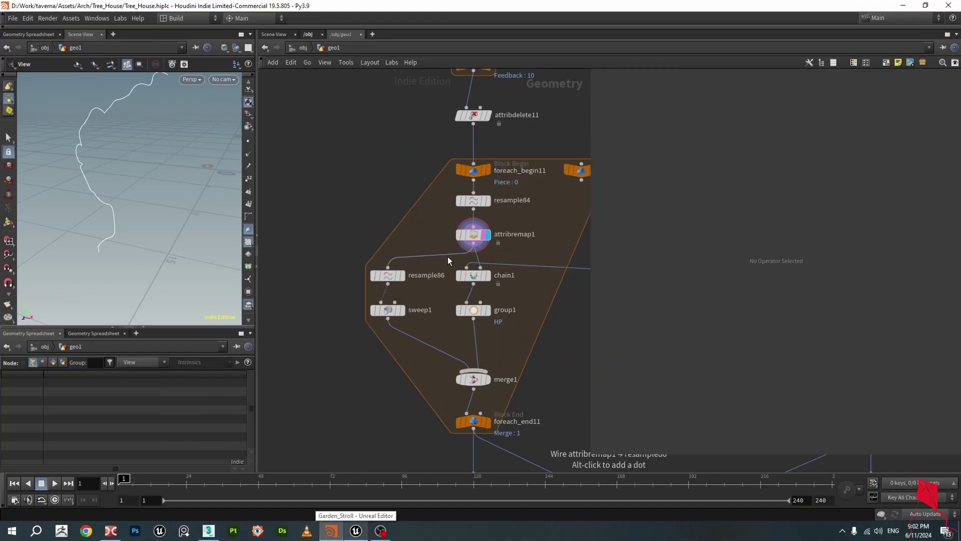
Compare the railing curve at attribremap1 and resample86 by displaying each, and display the tube from sweep1.
{"action": "scroll", "coordinate": [479, 233], "scroll_direction": "up", "scroll_amount": 1}
{"action": "left_click", "coordinate": [478, 226]}
{"action": "scroll", "coordinate": [437, 281], "scroll_direction": "down", "scroll_amount": 1}
{"action": "scroll", "coordinate": [437, 281], "scroll_direction": "up", "scroll_amount": 2}
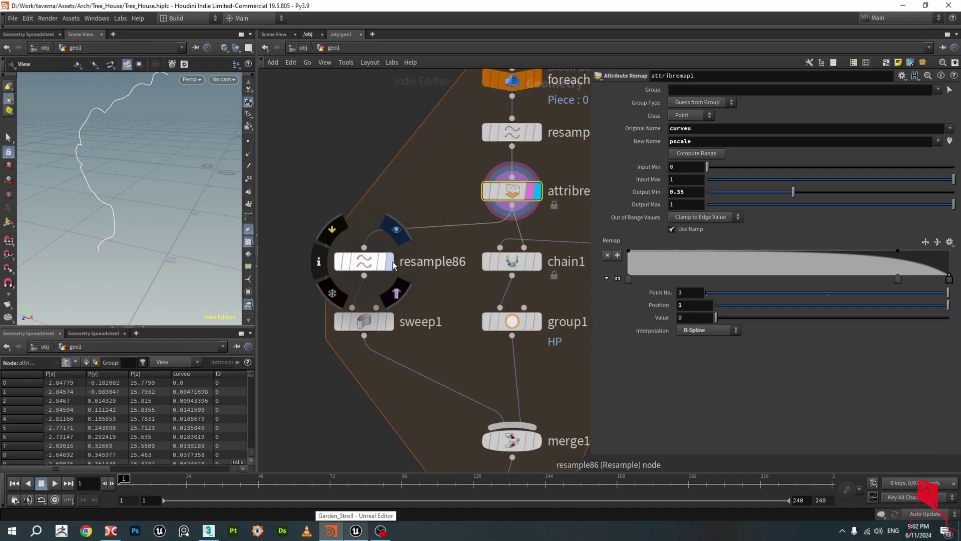
{"action": "left_click", "coordinate": [381, 262]}
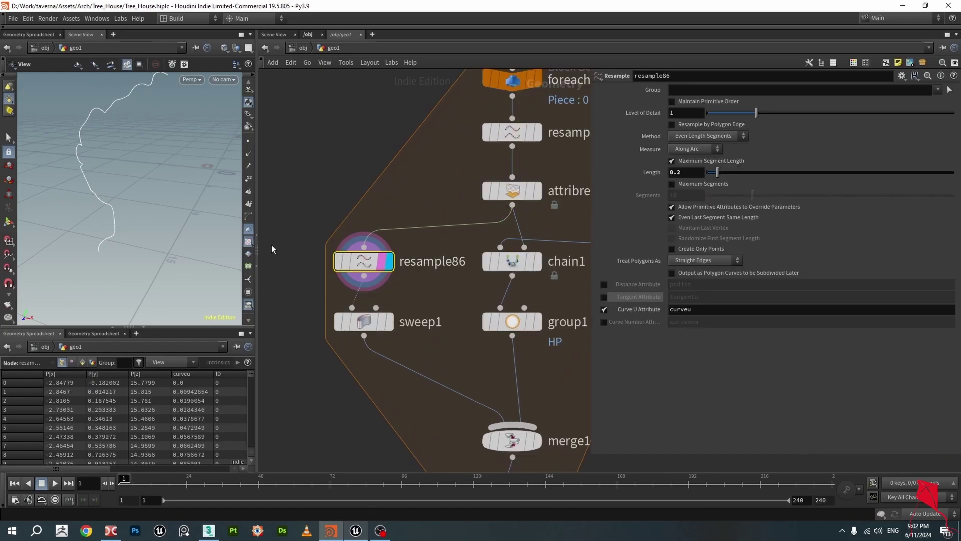
{"action": "left_click", "coordinate": [539, 191]}
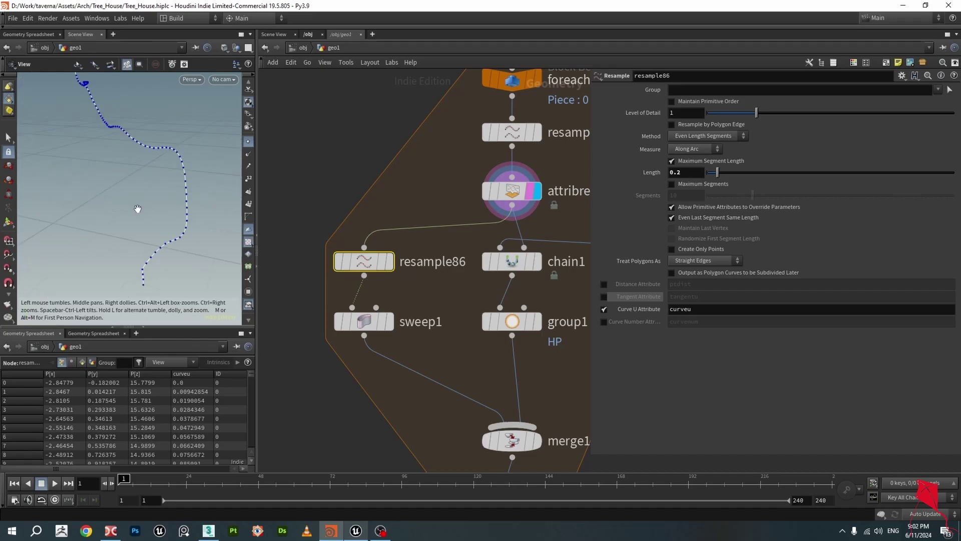
{"action": "left_click", "coordinate": [389, 261]}
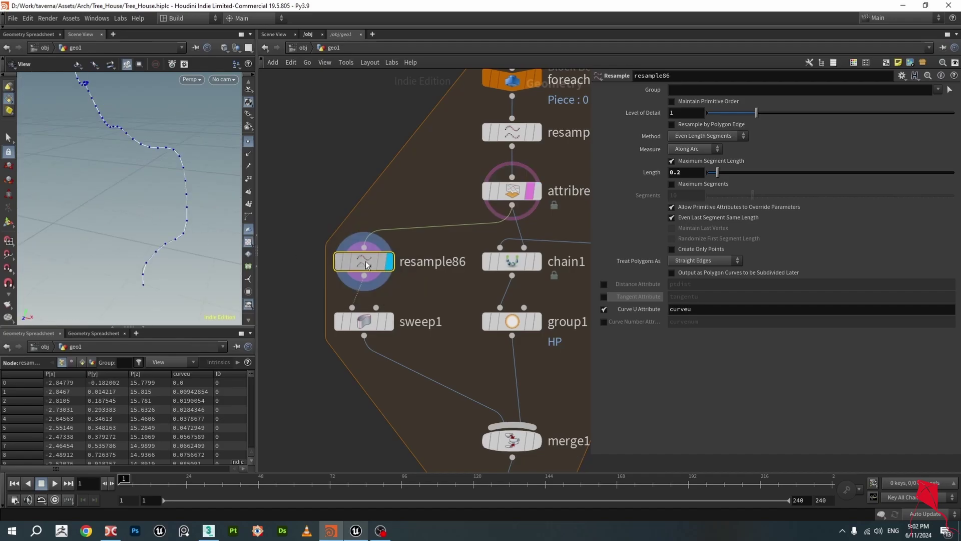
{"action": "left_click", "coordinate": [390, 322]}
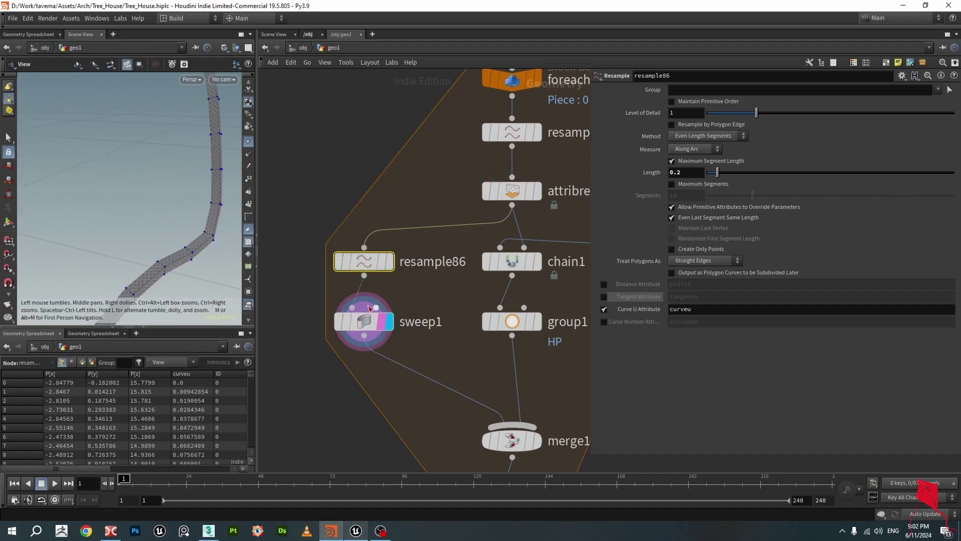
Set sweep1's Columns to 3 and resample86's segment Length to 0.3 for a lighter low-poly tube.
{"action": "left_click", "coordinate": [373, 326]}
{"action": "left_click", "coordinate": [605, 141]}
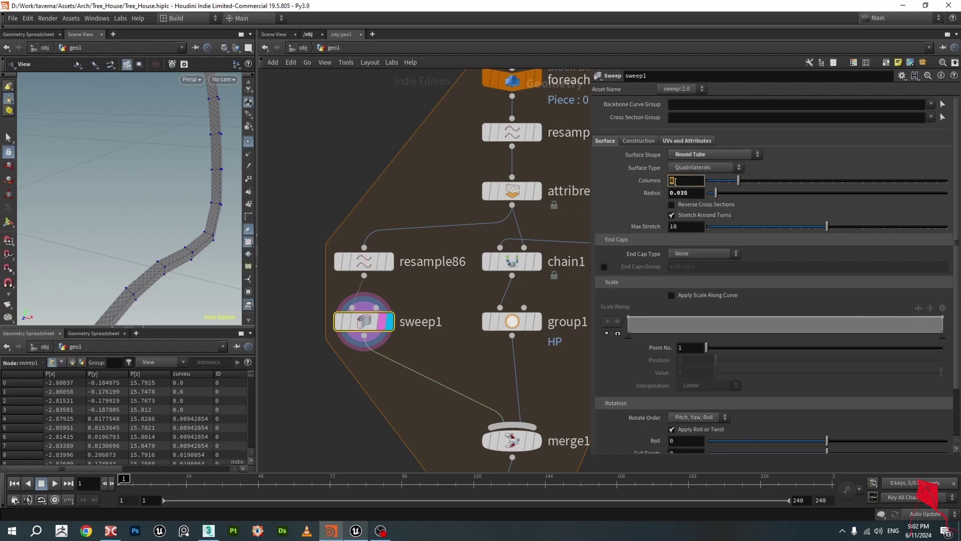
{"action": "left_click_drag", "start_coordinate": [175, 244], "coordinate": [271, 228]}
{"action": "left_click", "coordinate": [364, 261]}
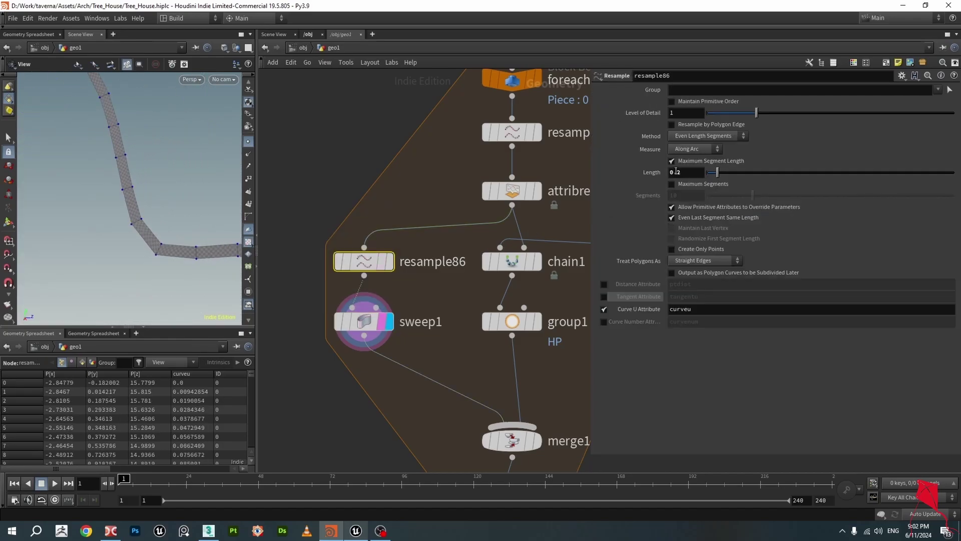
{"action": "type", "text": "3"}
{"action": "key", "text": "Return"}
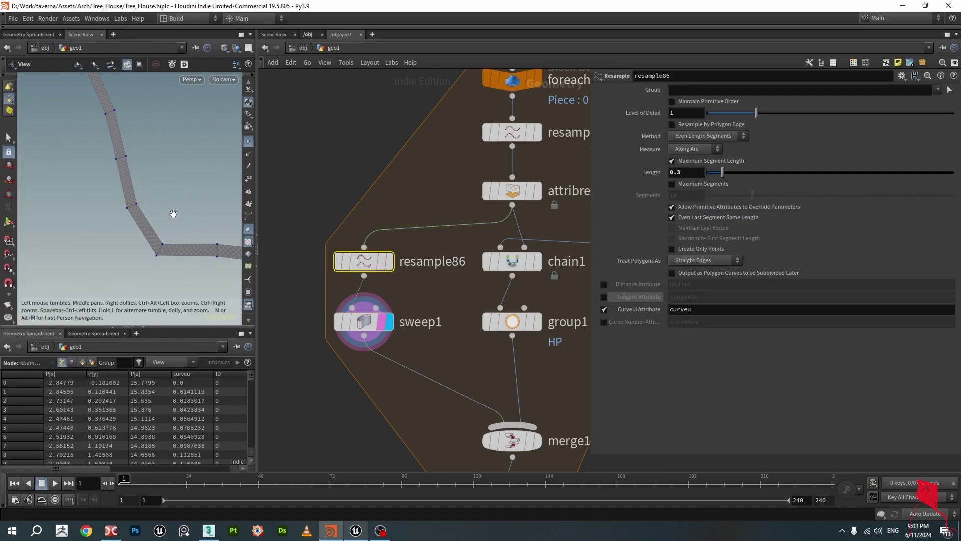
Inspect the low-poly railing tube from several angles, including its bends and lower end, and review sweep1's parameters.
{"action": "mouse_move", "coordinate": [171, 210]}
{"action": "left_mouse_down"}
{"action": "mouse_move", "coordinate": [183, 198]}
{"action": "mouse_move", "coordinate": [175, 194]}
{"action": "mouse_move", "coordinate": [172, 221]}
{"action": "left_mouse_up"}
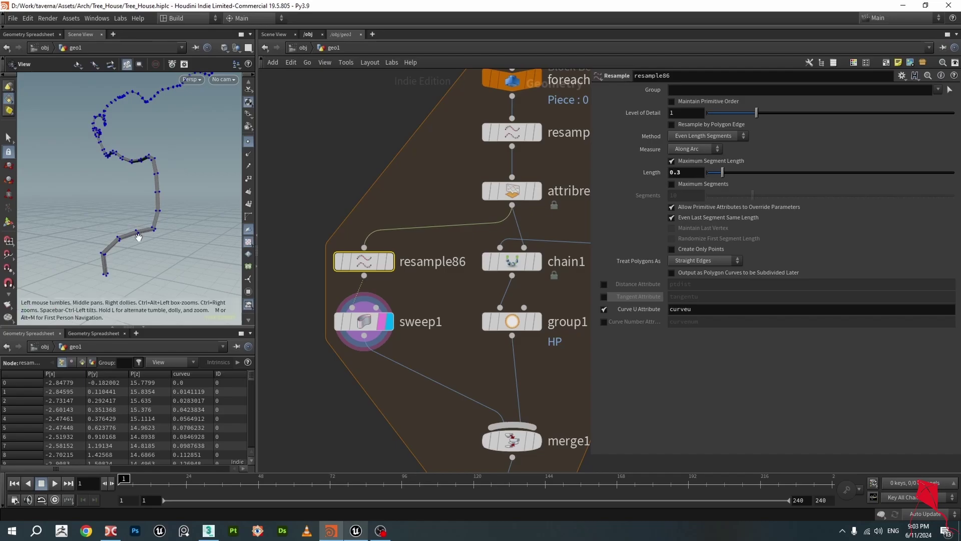
{"action": "left_click_drag", "start_coordinate": [138, 238], "coordinate": [108, 233]}
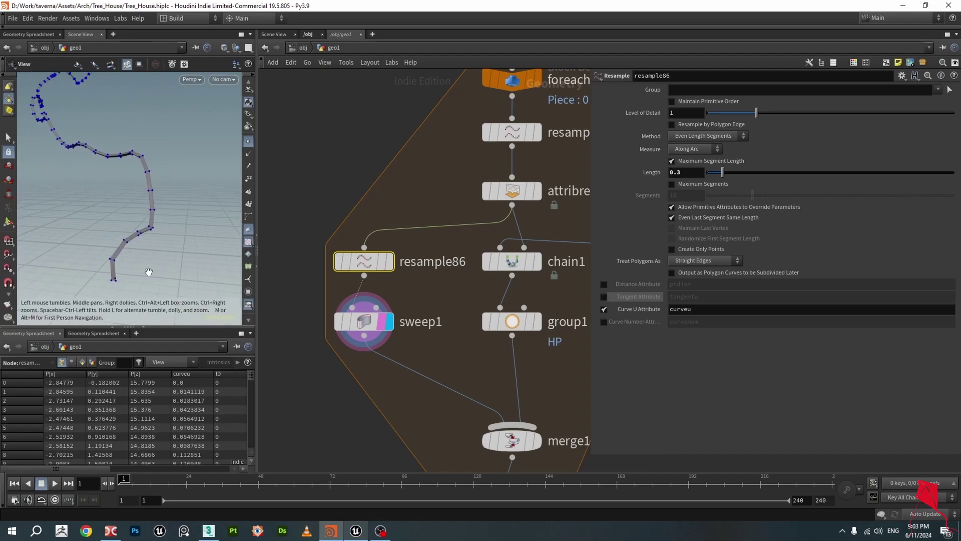
{"action": "left_click_drag", "start_coordinate": [149, 272], "coordinate": [116, 231]}
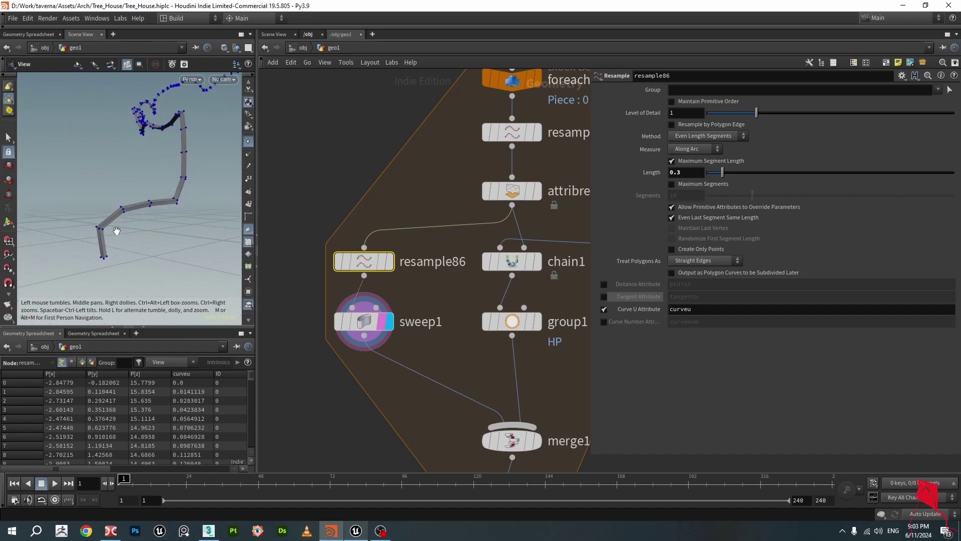
{"action": "scroll", "coordinate": [106, 226], "scroll_direction": "up", "scroll_amount": 4}
{"action": "scroll", "coordinate": [106, 224], "scroll_direction": "down", "scroll_amount": 2}
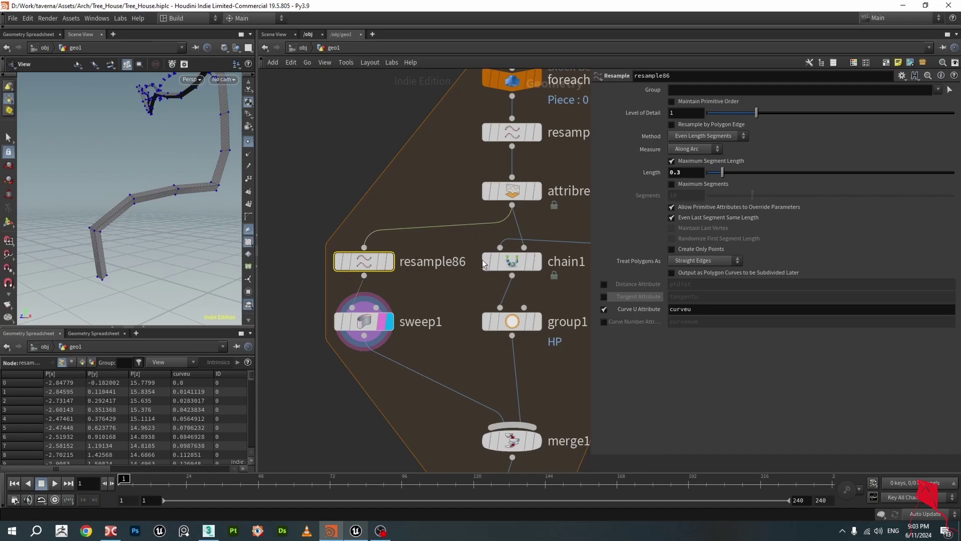
{"action": "left_click_drag", "start_coordinate": [129, 243], "coordinate": [108, 242]}
{"action": "scroll", "coordinate": [109, 242], "scroll_direction": "up", "scroll_amount": 1}
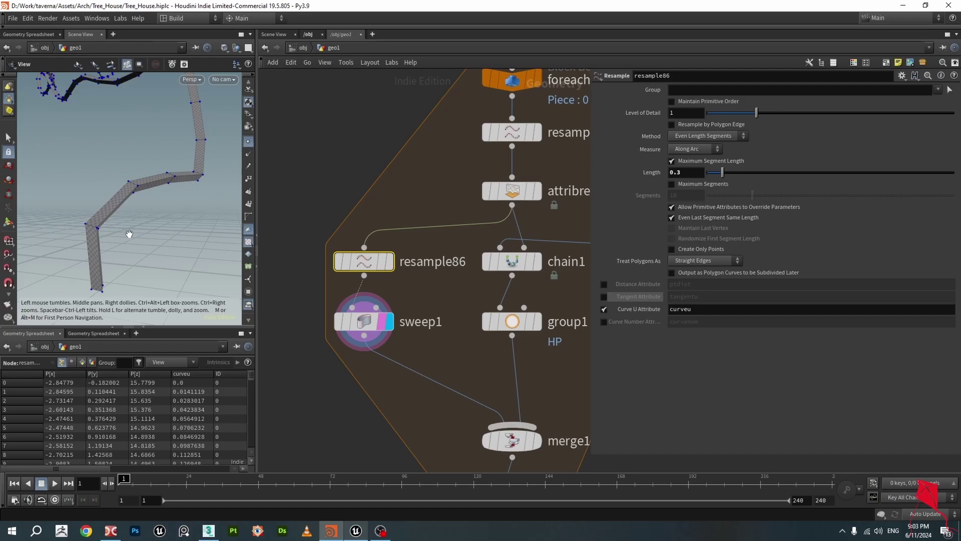
{"action": "middle_click_drag", "start_coordinate": [134, 258], "coordinate": [182, 225]}
{"action": "scroll", "coordinate": [135, 228], "scroll_direction": "up", "scroll_amount": 1}
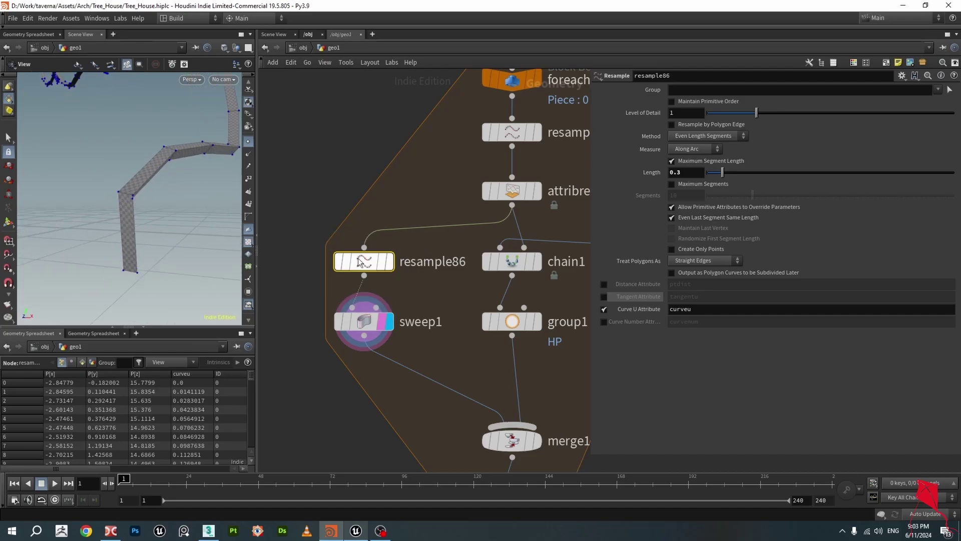
{"action": "left_click", "coordinate": [364, 323]}
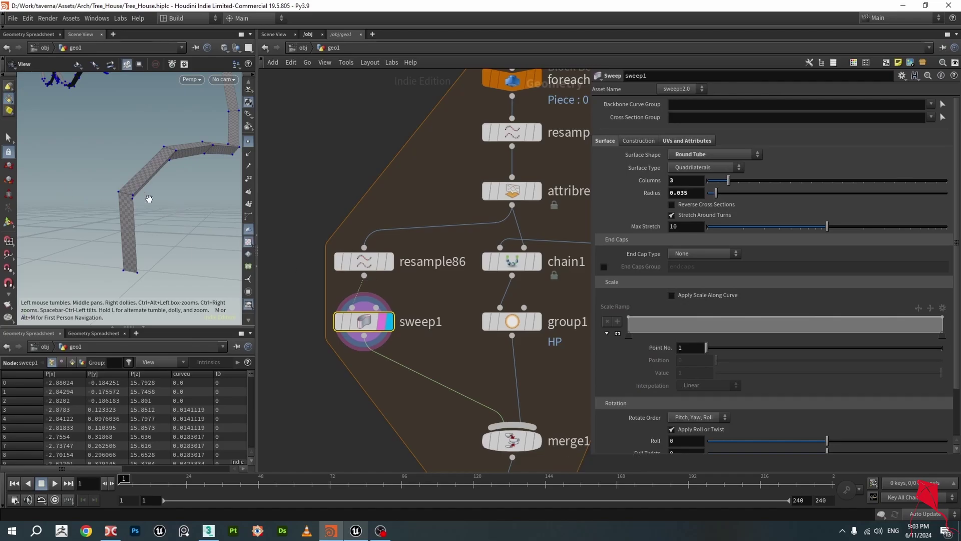
{"action": "left_click_drag", "start_coordinate": [149, 199], "coordinate": [144, 208]}
{"action": "scroll", "coordinate": [421, 332], "scroll_direction": "down", "scroll_amount": 2}
Select the low-poly pair resample86 and sweep1, then the high-poly pair chain1 and group1, to point out both branches.
{"action": "middle_click_drag", "start_coordinate": [421, 333], "coordinate": [436, 286]}
{"action": "left_click_drag", "start_coordinate": [366, 181], "coordinate": [366, 181]}
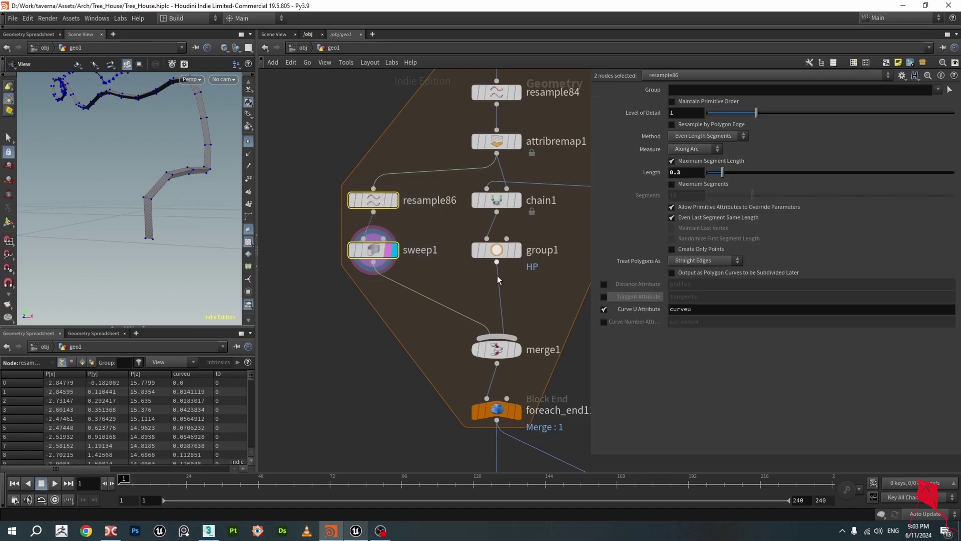
{"action": "middle_click_drag", "start_coordinate": [540, 294], "coordinate": [436, 295]}
{"action": "left_click_drag", "start_coordinate": [436, 292], "coordinate": [369, 178]}
{"action": "scroll", "coordinate": [416, 229], "scroll_direction": "down", "scroll_amount": 1}
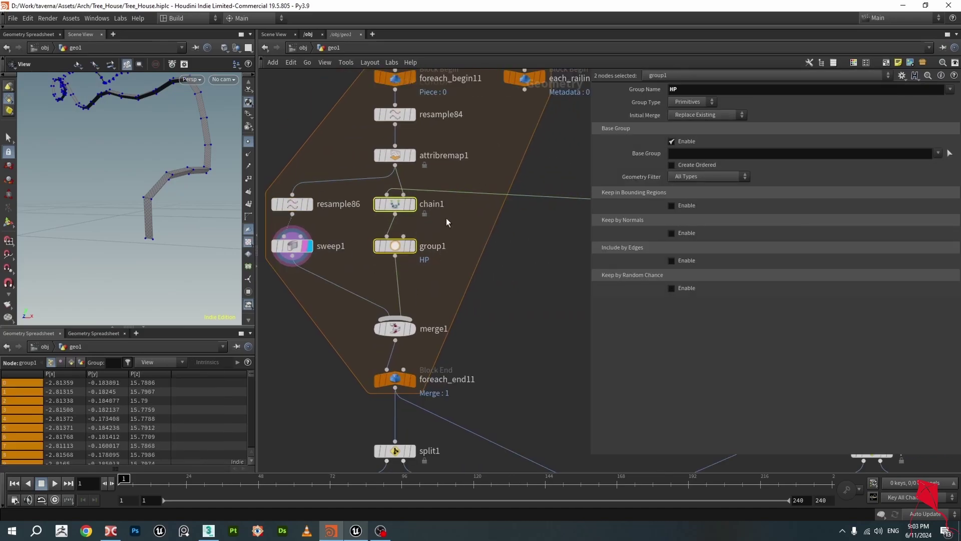
{"action": "scroll", "coordinate": [400, 204], "scroll_direction": "up", "scroll_amount": 3}
Display chain1 with its parameters, hide the point markers, and inspect the high-poly railing along its curve.
{"action": "left_click", "coordinate": [422, 204]}
{"action": "left_click", "coordinate": [412, 204]}
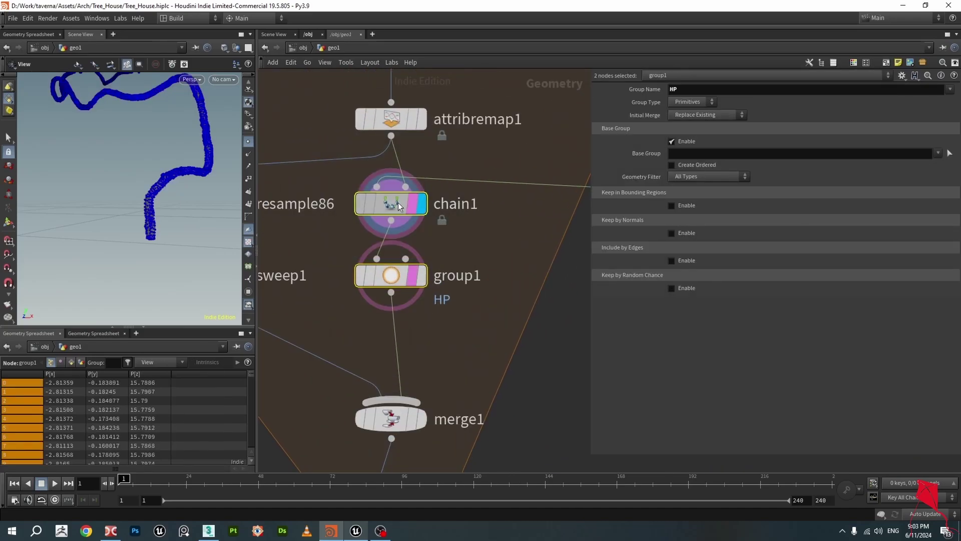
{"action": "left_click", "coordinate": [399, 206]}
{"action": "left_click", "coordinate": [247, 145]}
{"action": "left_click_drag", "start_coordinate": [128, 197], "coordinate": [124, 146]}
{"action": "scroll", "coordinate": [153, 184], "scroll_direction": "up", "scroll_amount": 4}
{"action": "scroll", "coordinate": [184, 163], "scroll_direction": "down", "scroll_amount": 2}
Switch to 3ds Max and examine the bark surface of the two source branch meshes up close.
{"action": "left_click", "coordinate": [208, 530]}
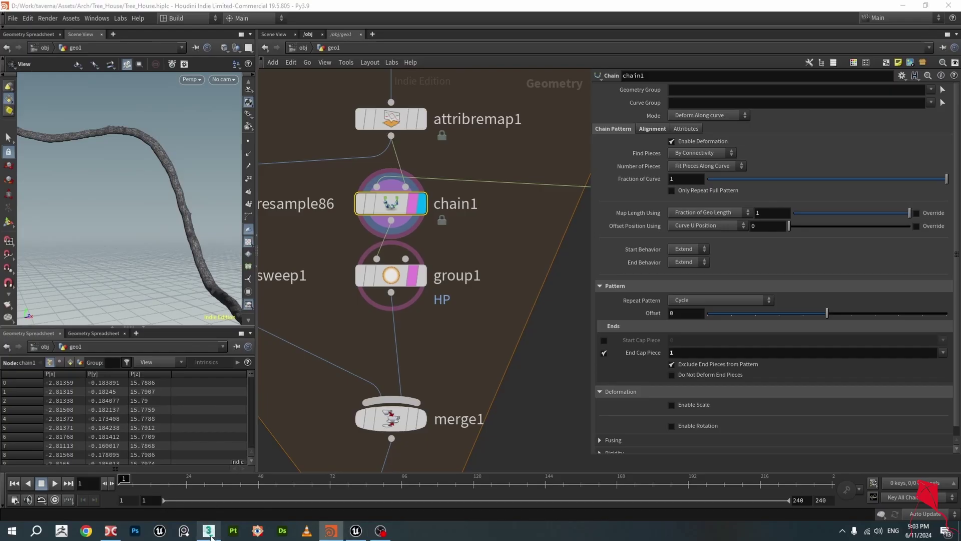
{"action": "scroll", "coordinate": [350, 210], "scroll_direction": "down", "scroll_amount": 3}
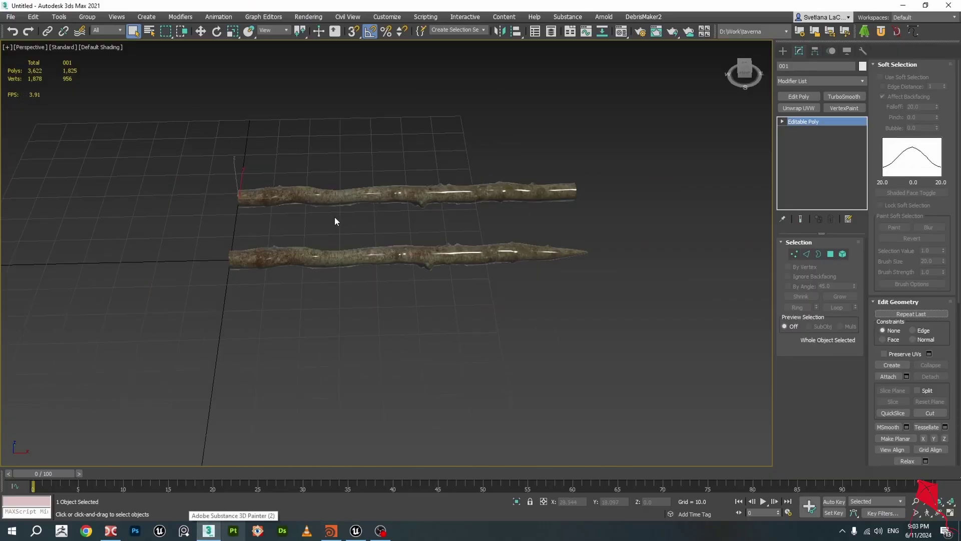
{"action": "scroll", "coordinate": [279, 200], "scroll_direction": "up", "scroll_amount": 5}
{"action": "scroll", "coordinate": [279, 200], "scroll_direction": "up", "scroll_amount": 5}
{"action": "middle_click_drag", "start_coordinate": [278, 200], "coordinate": [300, 182], "text": "alt"}
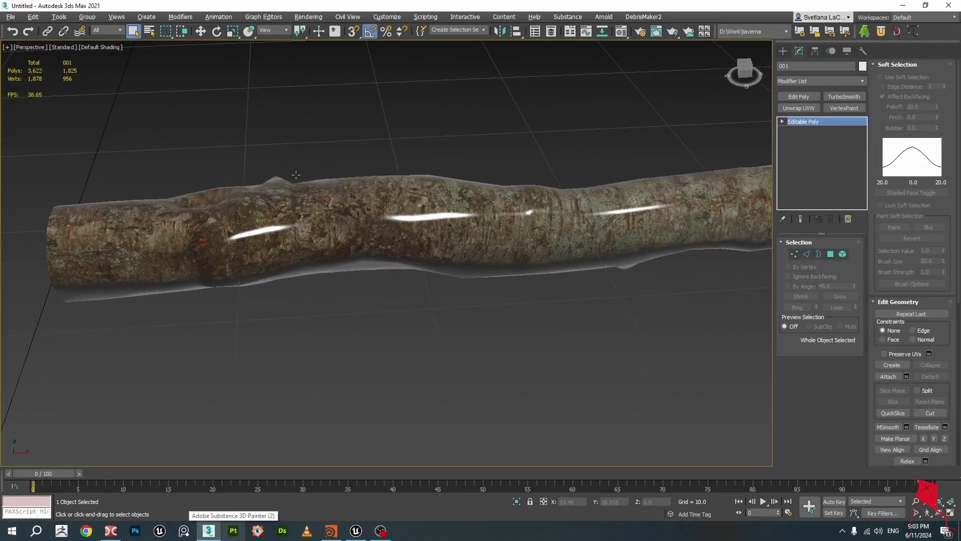
{"action": "scroll", "coordinate": [300, 182], "scroll_direction": "down", "scroll_amount": 5}
{"action": "middle_click_drag", "start_coordinate": [330, 210], "coordinate": [354, 244]}
{"action": "scroll", "coordinate": [280, 224], "scroll_direction": "up", "scroll_amount": 5}
{"action": "scroll", "coordinate": [280, 224], "scroll_direction": "down", "scroll_amount": 5}
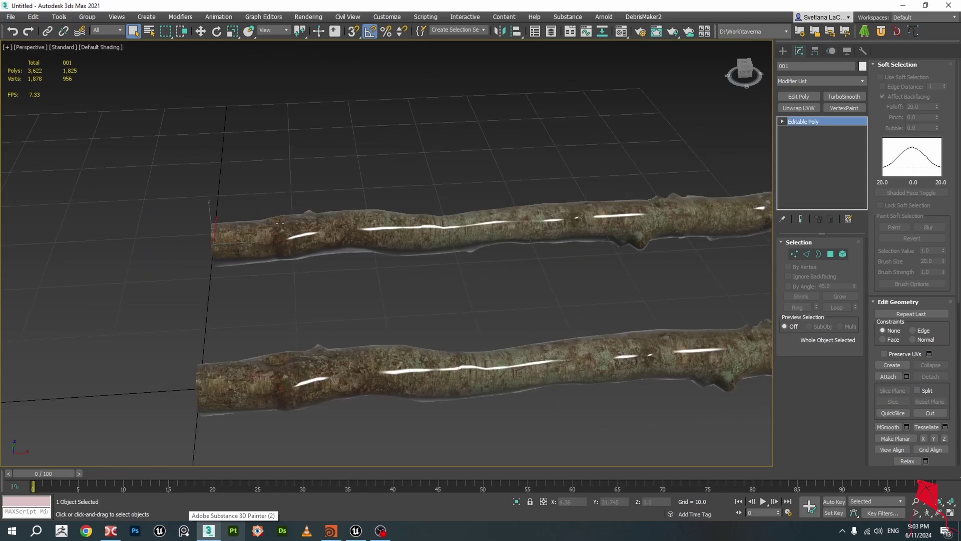
Examine the open end of branch 001 and compare the blunt and pointed tips of the two branch meshes.
{"action": "middle_click_drag", "start_coordinate": [490, 271], "coordinate": [437, 248]}
{"action": "scroll", "coordinate": [210, 258], "scroll_direction": "up", "scroll_amount": 8}
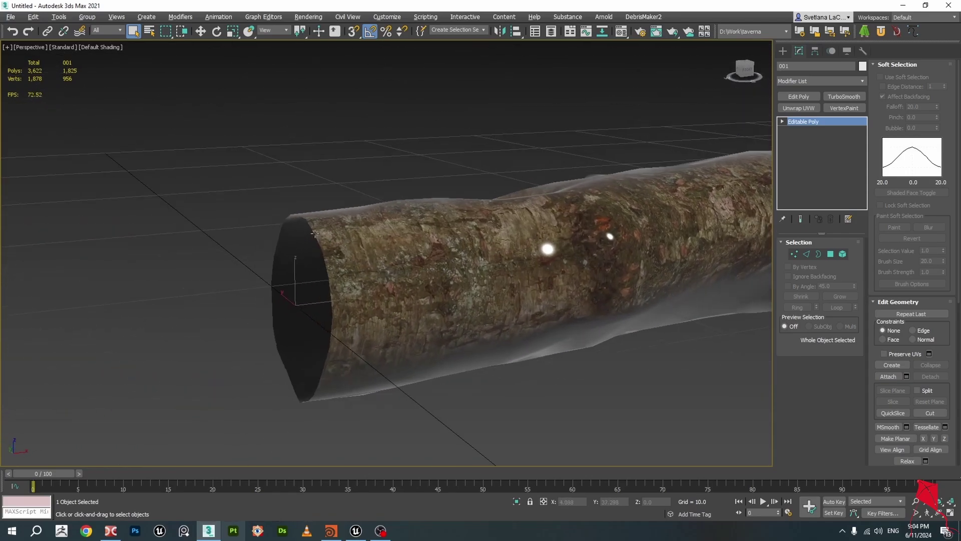
{"action": "scroll", "coordinate": [300, 235], "scroll_direction": "down", "scroll_amount": 8}
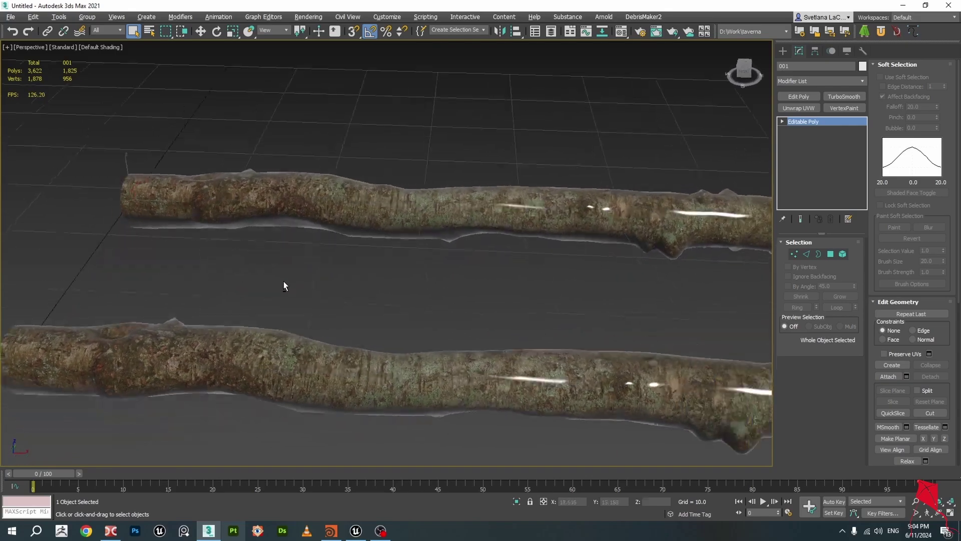
{"action": "scroll", "coordinate": [361, 280], "scroll_direction": "down", "scroll_amount": 5}
{"action": "scroll", "coordinate": [435, 280], "scroll_direction": "up", "scroll_amount": 3}
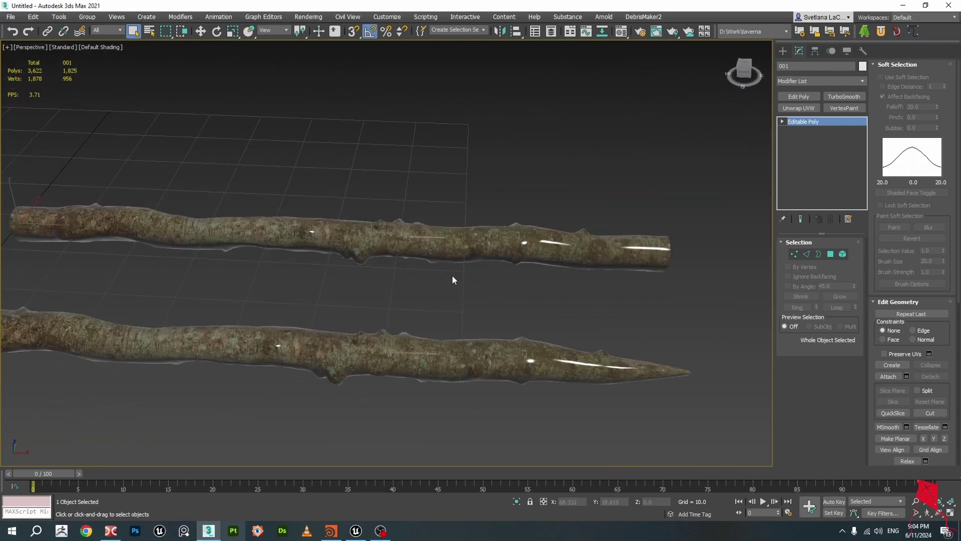
{"action": "middle_click_drag", "start_coordinate": [482, 269], "coordinate": [495, 276], "text": "alt"}
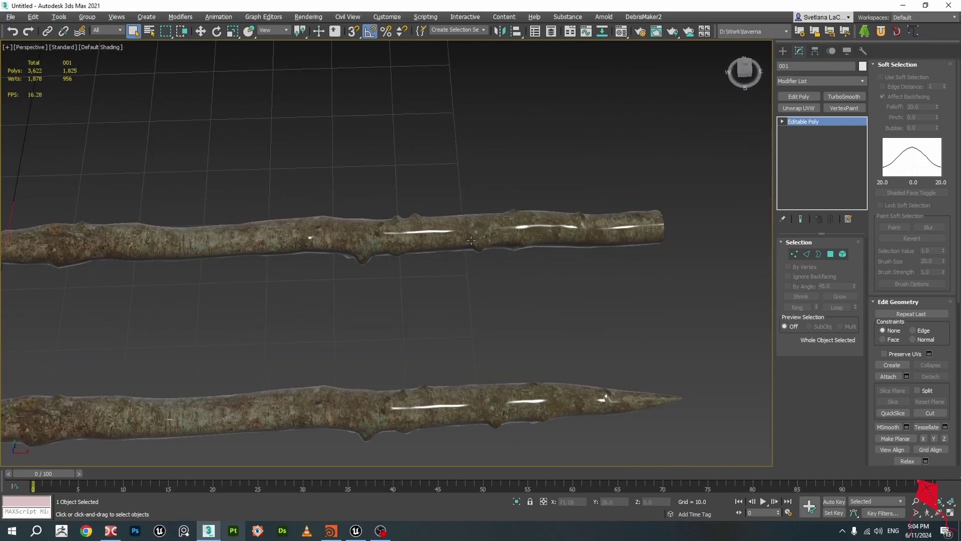
{"action": "middle_click_drag", "start_coordinate": [470, 240], "coordinate": [295, 216], "text": "alt"}
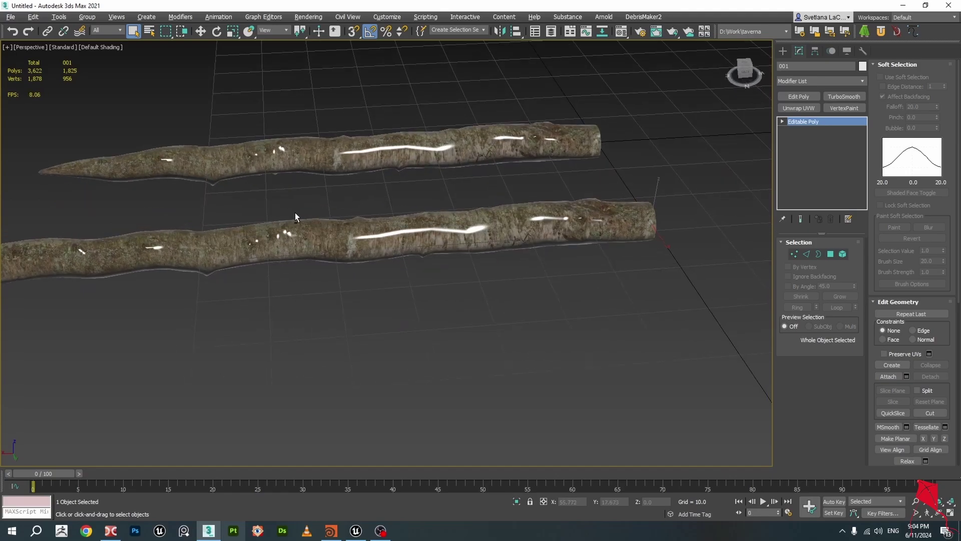
Clone branch 001 along X and place the copy against its far open end.
{"action": "scroll", "coordinate": [295, 216], "scroll_direction": "down", "scroll_amount": 5}
{"action": "scroll", "coordinate": [227, 264], "scroll_direction": "up", "scroll_amount": 7}
{"action": "middle_click_drag", "start_coordinate": [202, 258], "coordinate": [260, 236], "text": "alt"}
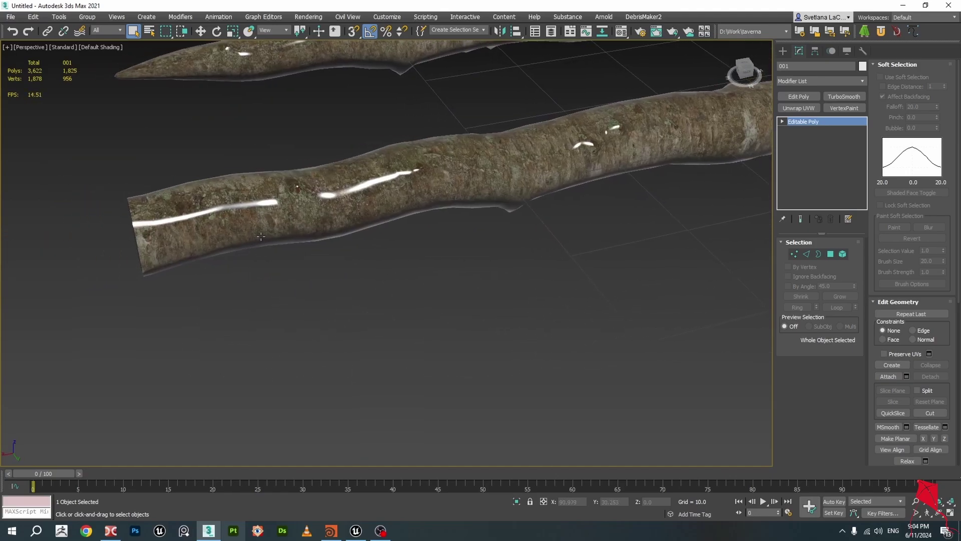
{"action": "scroll", "coordinate": [260, 236], "scroll_direction": "down", "scroll_amount": 5}
{"action": "key", "text": "w"}
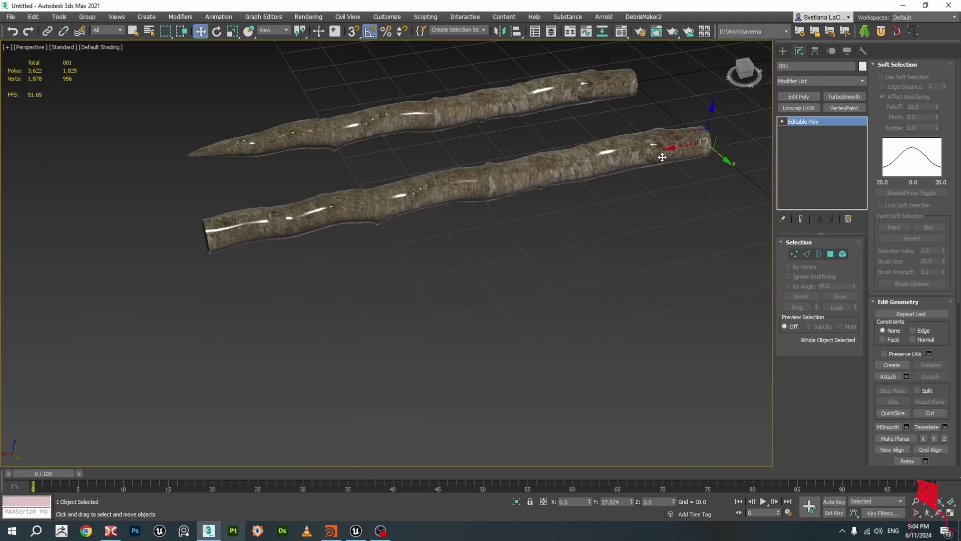
{"action": "mouse_move", "coordinate": [658, 151]}
{"action": "left_mouse_down", "text": "shift"}
{"action": "mouse_move", "coordinate": [147, 246]}
{"action": "mouse_move", "coordinate": [160, 245]}
{"action": "left_mouse_up", "text": "shift"}
{"action": "left_click", "coordinate": [471, 304]}
{"action": "scroll", "coordinate": [214, 245], "scroll_direction": "up", "scroll_amount": 5}
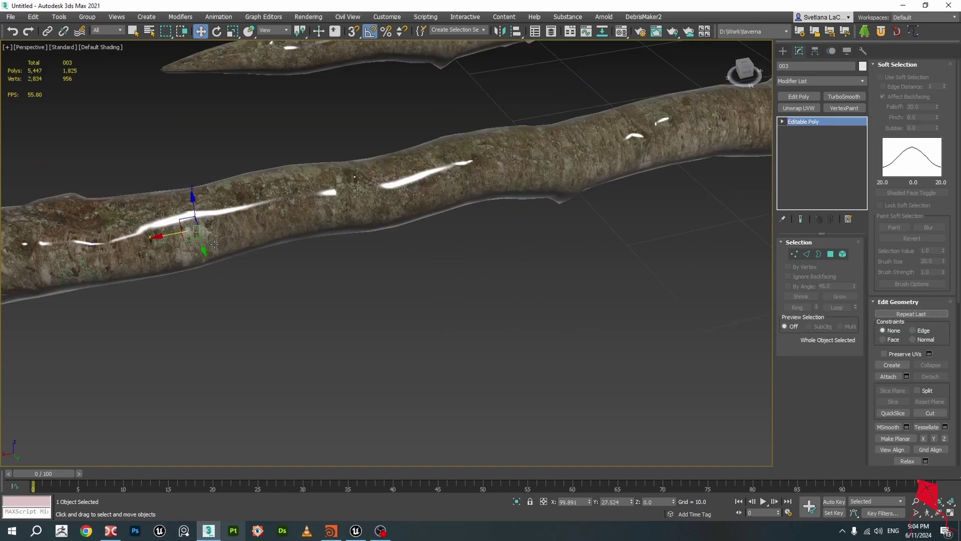
Check how the two branch copies join, and delete the cloned branch 003.
{"action": "scroll", "coordinate": [214, 245], "scroll_direction": "down", "scroll_amount": 5}
{"action": "middle_click_drag", "start_coordinate": [214, 243], "coordinate": [322, 277], "text": "alt"}
{"action": "scroll", "coordinate": [272, 252], "scroll_direction": "up", "scroll_amount": 5}
{"action": "left_click", "coordinate": [272, 251]}
{"action": "scroll", "coordinate": [296, 256], "scroll_direction": "down", "scroll_amount": 5}
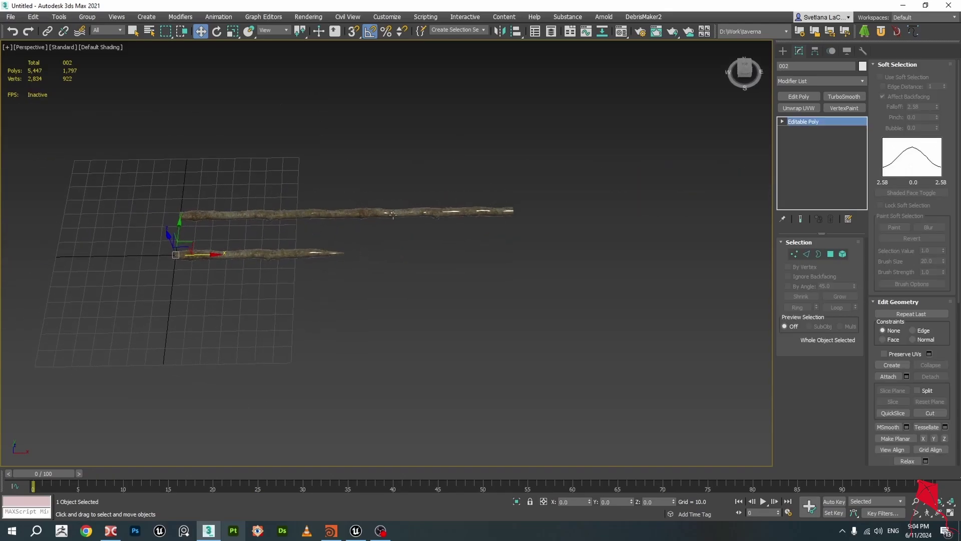
{"action": "key", "text": "Delete"}
Select the vertices at the blunt end of branch 001 and compare that end with the pointed tip of branch 002.
{"action": "left_click", "coordinate": [333, 215]}
{"action": "scroll", "coordinate": [346, 216], "scroll_direction": "up", "scroll_amount": 5}
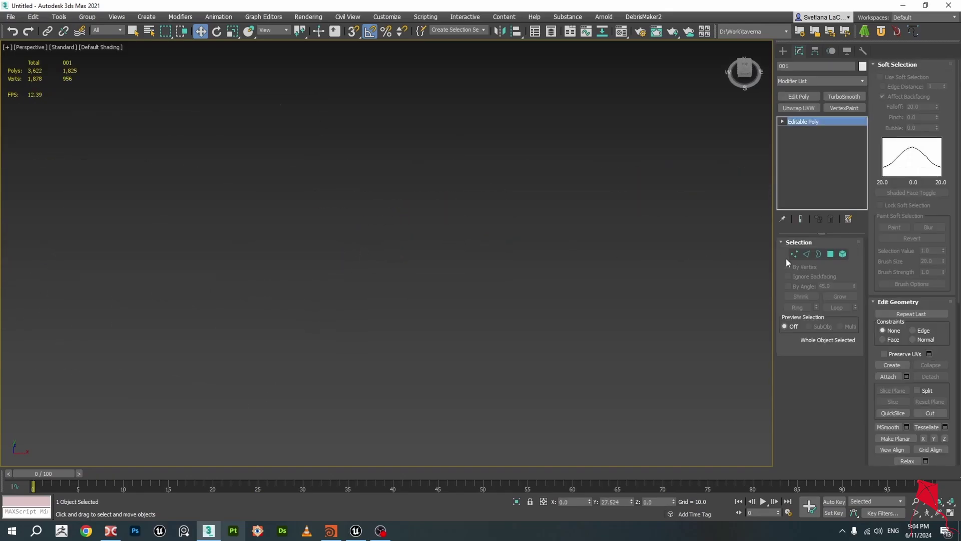
{"action": "left_click", "coordinate": [794, 254]}
{"action": "scroll", "coordinate": [241, 223], "scroll_direction": "down", "scroll_amount": 5}
{"action": "scroll", "coordinate": [297, 223], "scroll_direction": "up", "scroll_amount": 10}
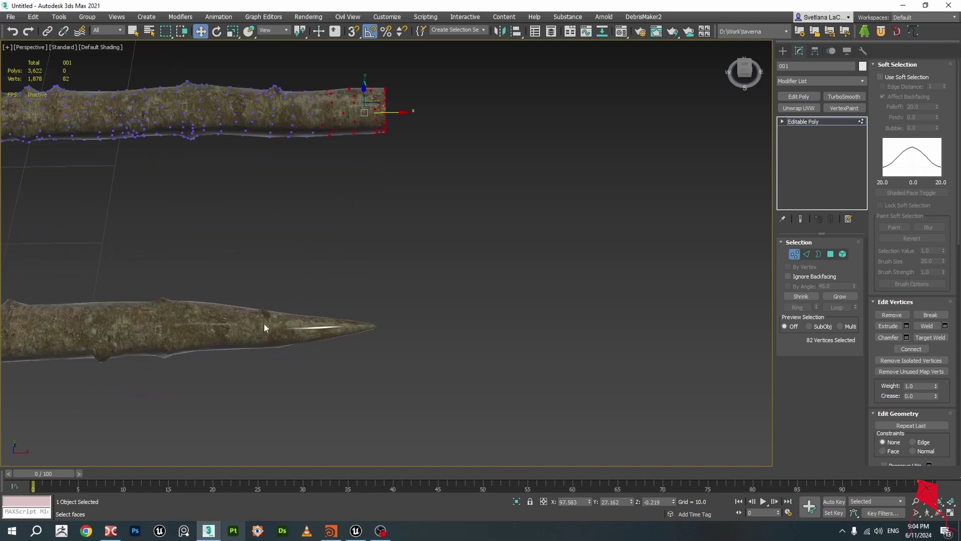
{"action": "left_click", "coordinate": [790, 249]}
Select both source branches together, then branch 002 alone, to compare the plain and tapered pieces.
{"action": "left_click", "coordinate": [312, 323]}
{"action": "middle_click_drag", "start_coordinate": [312, 323], "coordinate": [293, 296], "text": "alt"}
{"action": "middle_click_drag", "start_coordinate": [293, 296], "coordinate": [472, 288]}
{"action": "scroll", "coordinate": [473, 290], "scroll_direction": "down", "scroll_amount": 8}
{"action": "left_click_drag", "start_coordinate": [339, 231], "coordinate": [350, 288]}
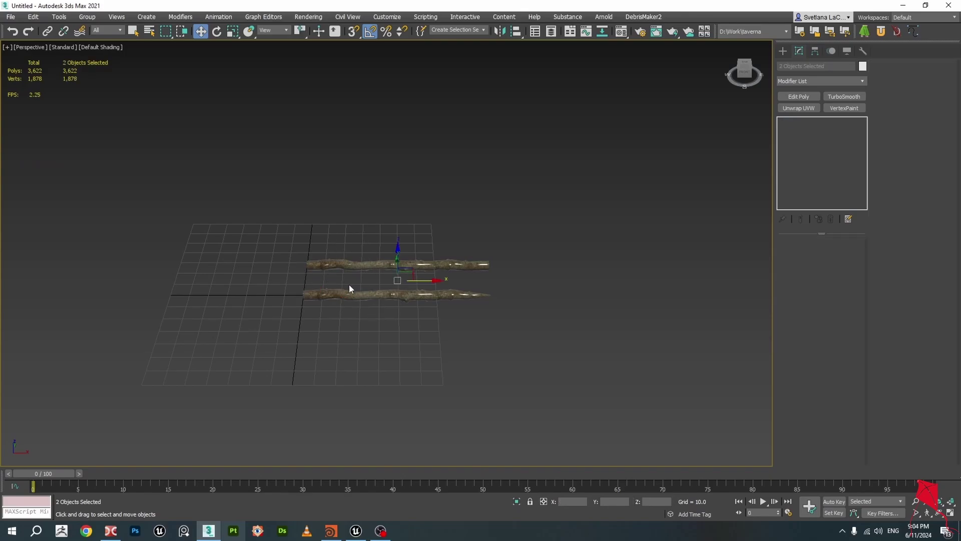
{"action": "left_click", "coordinate": [371, 266]}
{"action": "left_click_drag", "start_coordinate": [370, 289], "coordinate": [367, 289]}
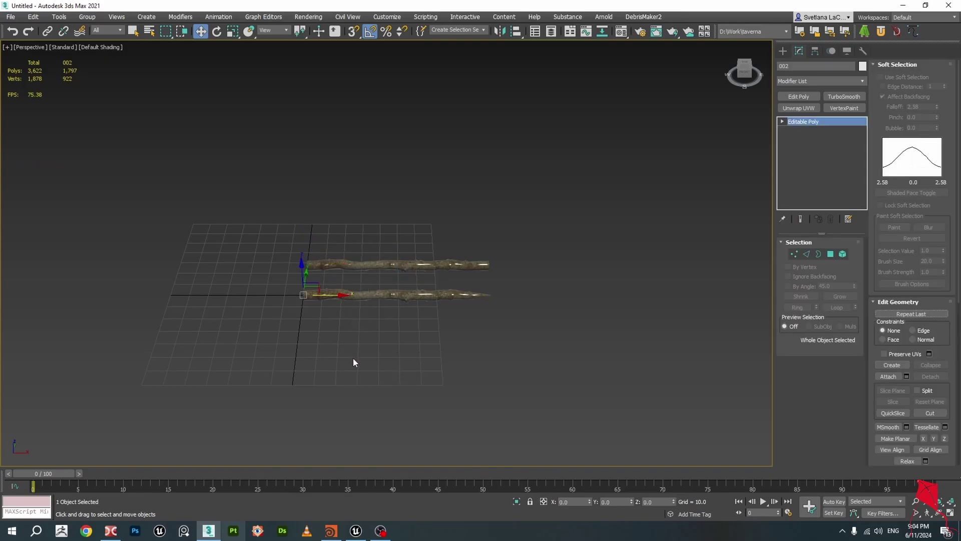
Switch to Houdini, display file4 with the imported SM_Bougainvillea_Stem.fbx, and open its parameters.
{"action": "left_click", "coordinate": [335, 530]}
{"action": "scroll", "coordinate": [463, 323], "scroll_direction": "down", "scroll_amount": 5}
{"action": "middle_click_drag", "start_coordinate": [525, 352], "coordinate": [386, 370]}
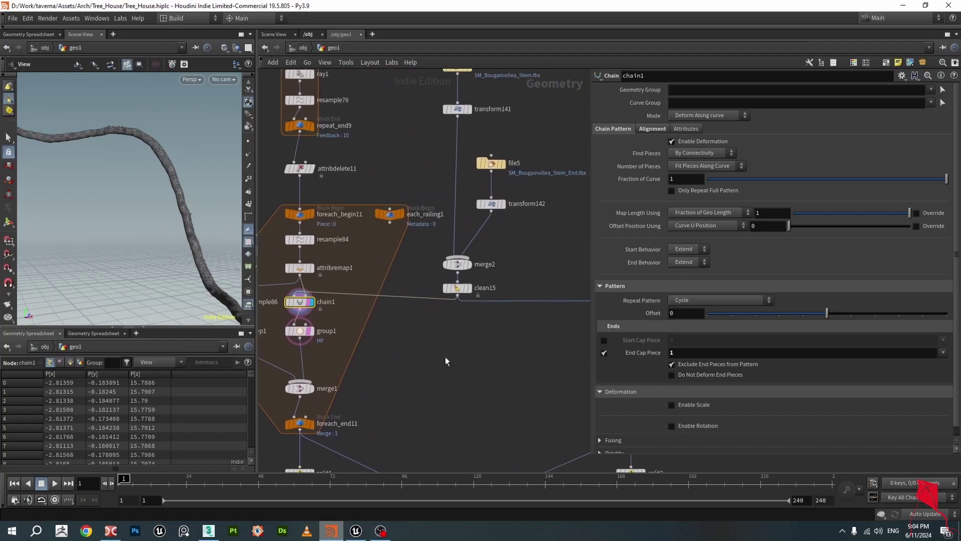
{"action": "middle_click_drag", "start_coordinate": [525, 204], "coordinate": [509, 329]}
{"action": "scroll", "coordinate": [458, 200], "scroll_direction": "up", "scroll_amount": 3}
{"action": "left_click", "coordinate": [444, 180]}
{"action": "left_click", "coordinate": [438, 180]}
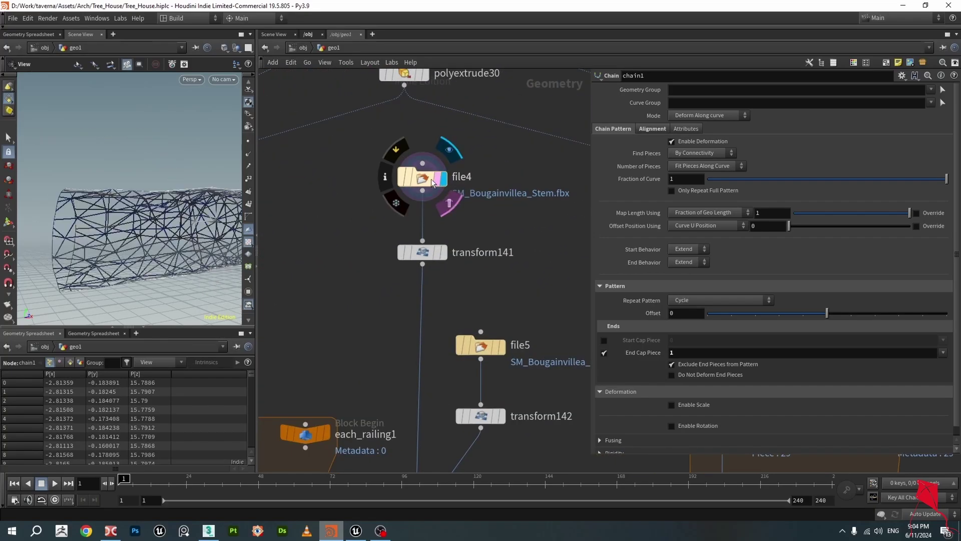
{"action": "left_click", "coordinate": [423, 179]}
{"action": "left_click_drag", "start_coordinate": [151, 199], "coordinate": [146, 200], "text": "alt"}
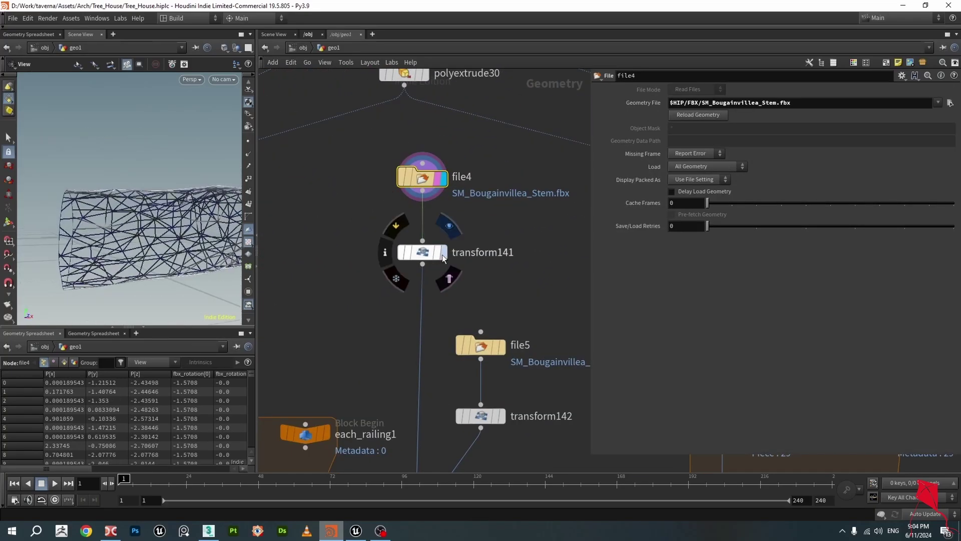
Display transform141 with its parameters and inspect the scaled stem mesh in the viewport.
{"action": "left_click", "coordinate": [440, 252]}
{"action": "left_click", "coordinate": [426, 255]}
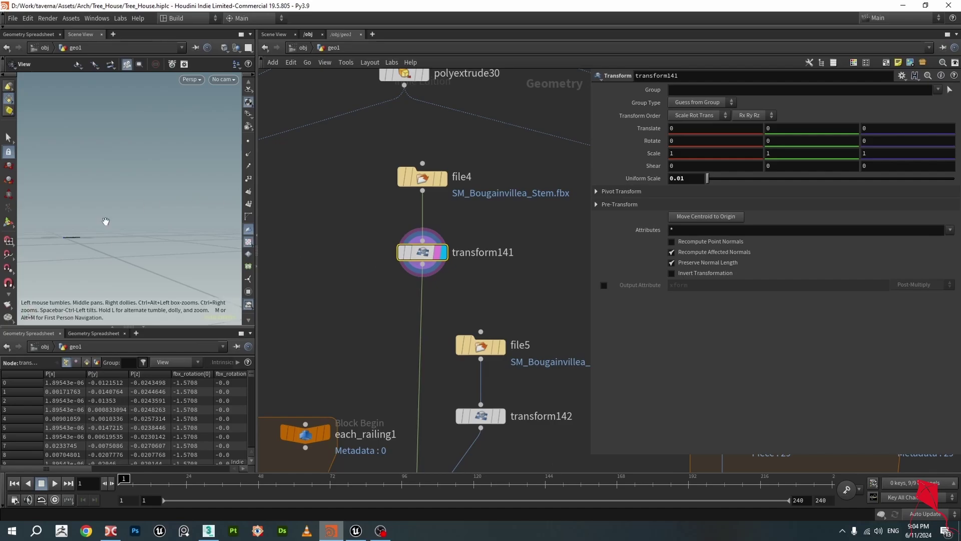
{"action": "left_click_drag", "start_coordinate": [102, 241], "coordinate": [99, 258]}
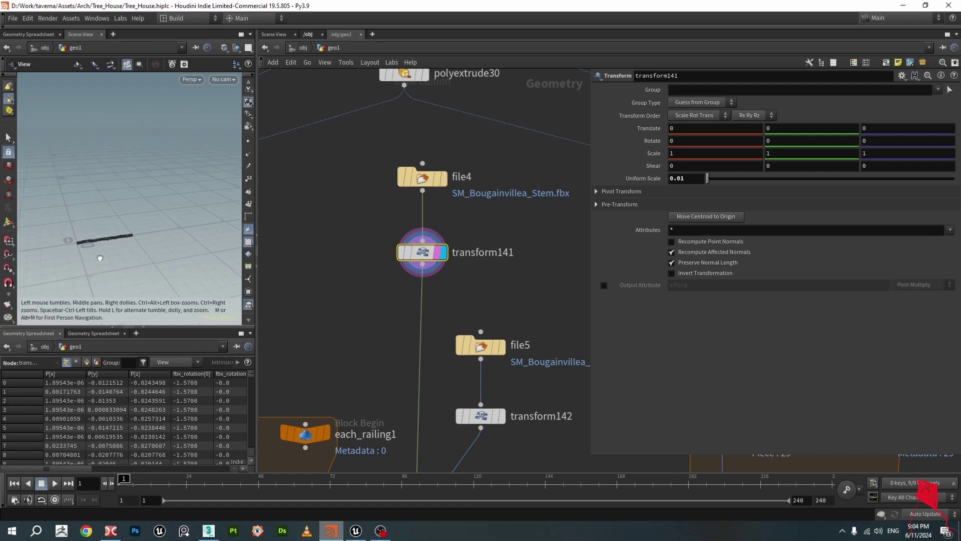
{"action": "scroll", "coordinate": [93, 256], "scroll_direction": "up", "scroll_amount": 3}
{"action": "middle_click_drag", "start_coordinate": [83, 241], "coordinate": [133, 234]}
{"action": "scroll", "coordinate": [118, 230], "scroll_direction": "up", "scroll_amount": 3}
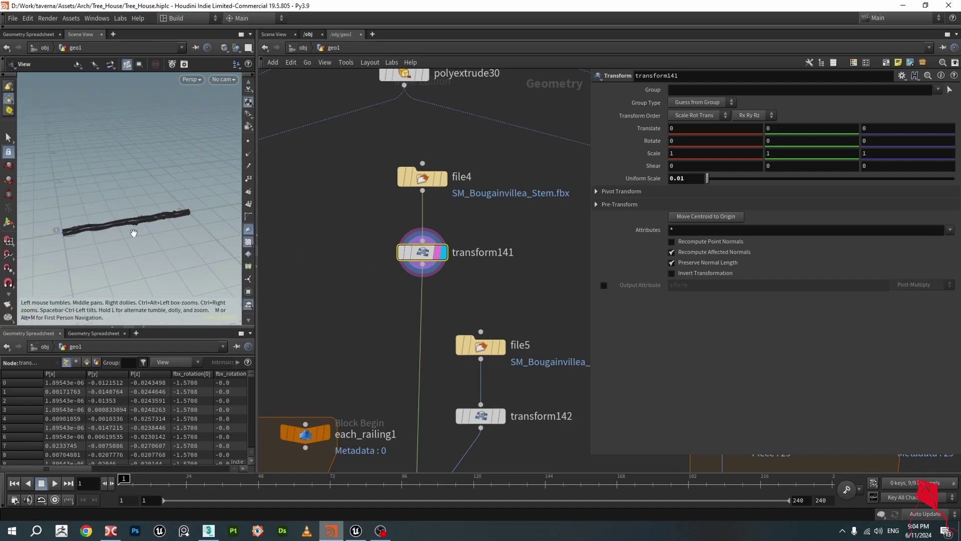
{"action": "left_click_drag", "start_coordinate": [133, 234], "coordinate": [122, 260]}
Look back at the source branches in 3ds Max, return to Houdini, and reopen the parameters of transform141.
{"action": "left_click", "coordinate": [426, 180]}
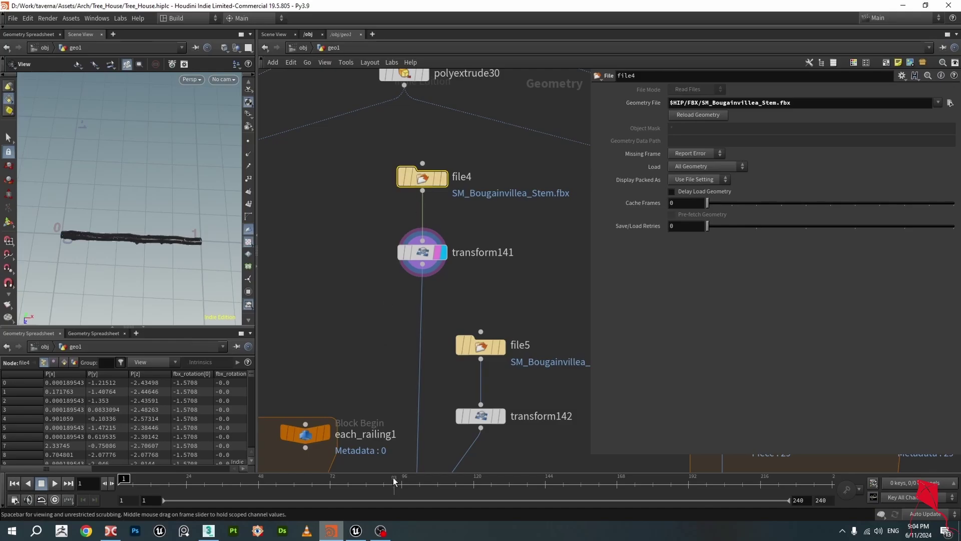
{"action": "left_click", "coordinate": [357, 532]}
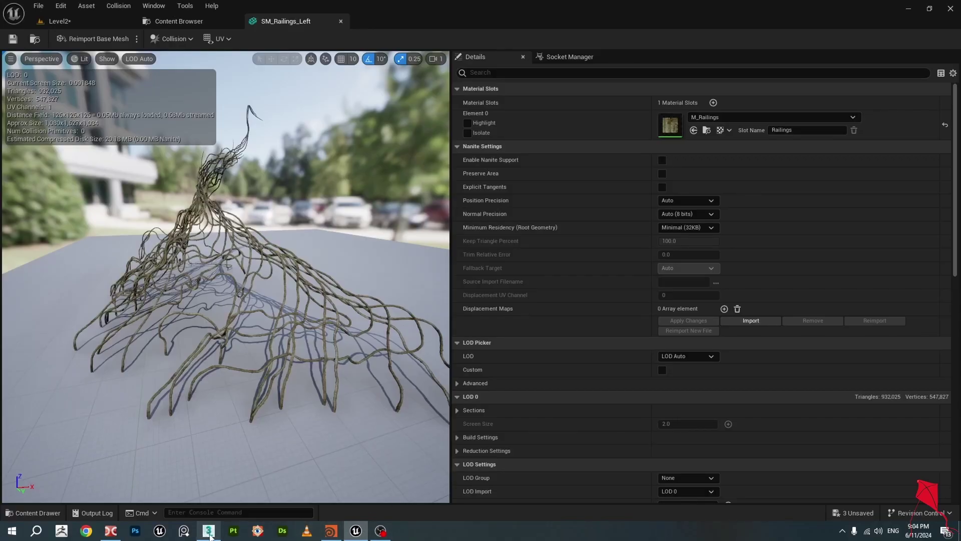
{"action": "left_click", "coordinate": [209, 531]}
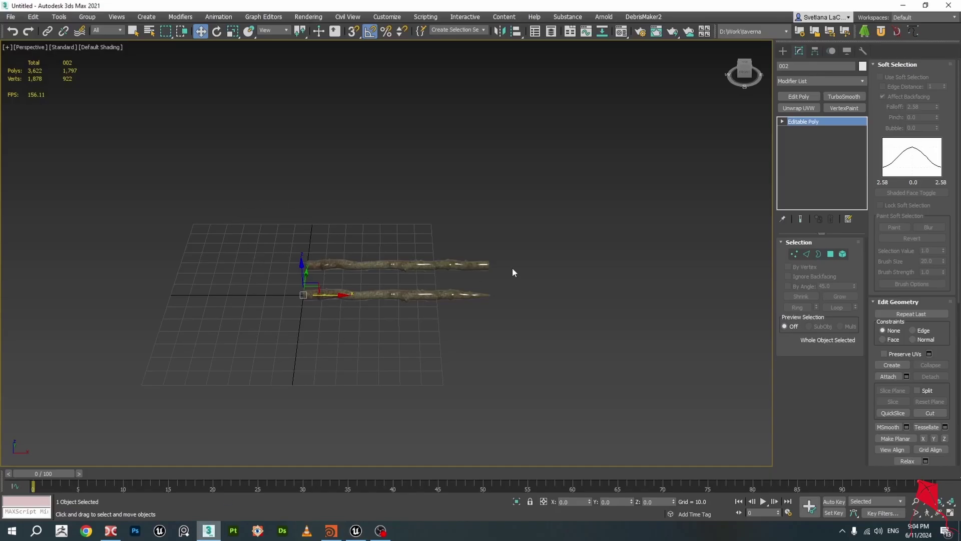
{"action": "left_click", "coordinate": [335, 534]}
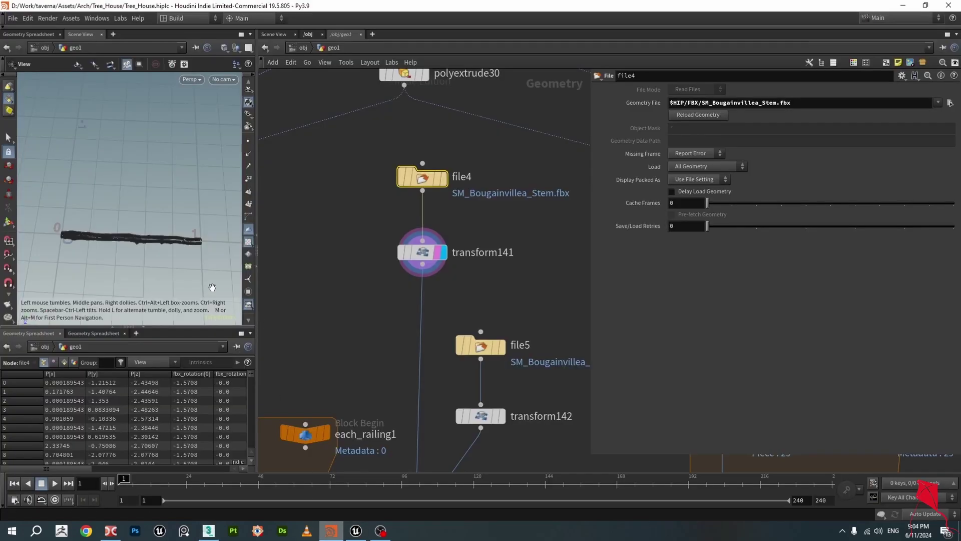
{"action": "left_click", "coordinate": [422, 251]}
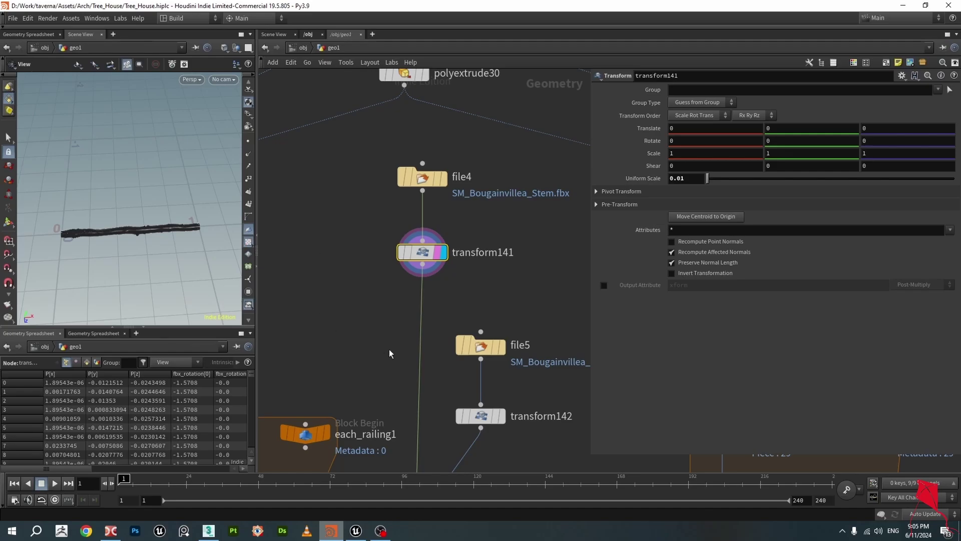
Display transform142 and examine the stem end piece along its length up close.
{"action": "middle_click_drag", "start_coordinate": [132, 239], "coordinate": [143, 225]}
{"action": "left_click", "coordinate": [500, 420]}
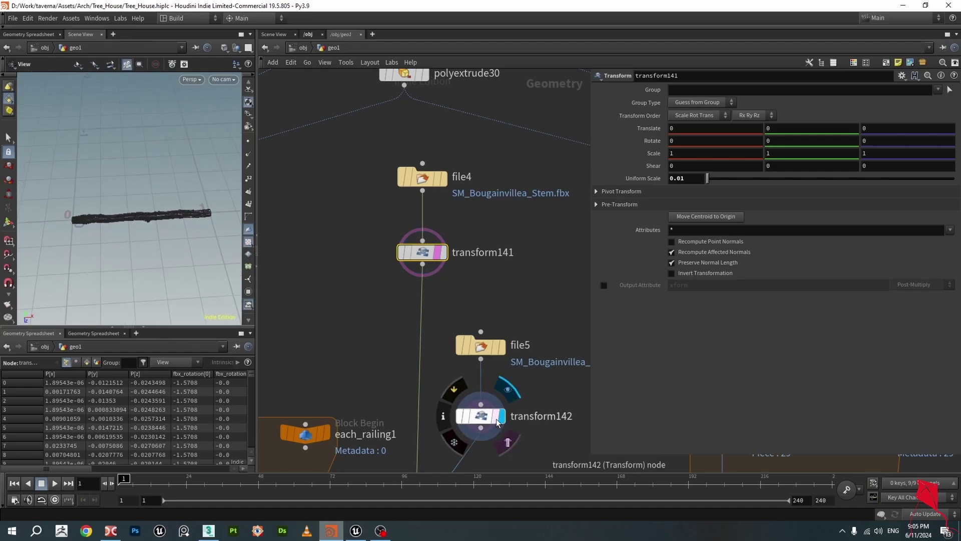
{"action": "scroll", "coordinate": [158, 164], "scroll_direction": "down", "scroll_amount": 5}
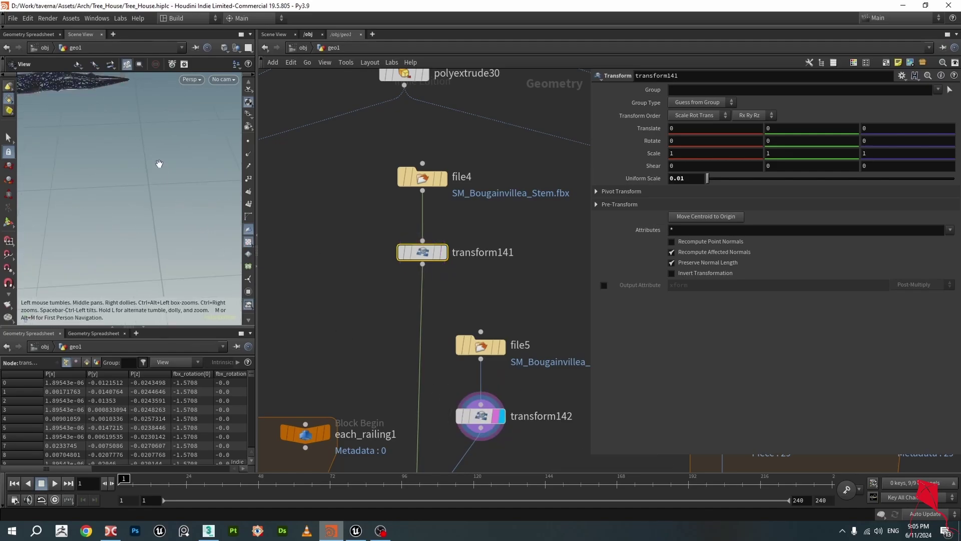
{"action": "middle_click_drag", "start_coordinate": [105, 146], "coordinate": [203, 190]}
{"action": "middle_click_drag", "start_coordinate": [116, 184], "coordinate": [176, 180]}
{"action": "scroll", "coordinate": [119, 169], "scroll_direction": "up", "scroll_amount": 3}
{"action": "scroll", "coordinate": [119, 169], "scroll_direction": "up", "scroll_amount": 3}
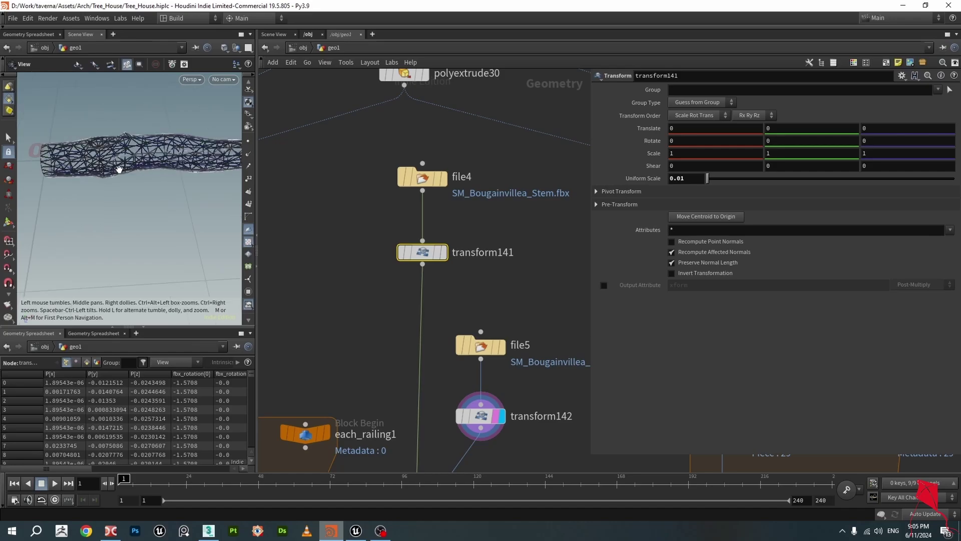
{"action": "scroll", "coordinate": [119, 168], "scroll_direction": "down", "scroll_amount": 4}
{"action": "scroll", "coordinate": [111, 172], "scroll_direction": "up", "scroll_amount": 4}
{"action": "scroll", "coordinate": [111, 173], "scroll_direction": "down", "scroll_amount": 2}
Display merge2 and clean15 in turn, and review the attribute and group removal settings of clean15.
{"action": "middle_click_drag", "start_coordinate": [368, 387], "coordinate": [394, 159]}
{"action": "scroll", "coordinate": [471, 290], "scroll_direction": "up", "scroll_amount": 2}
{"action": "left_click", "coordinate": [476, 256]}
{"action": "left_click", "coordinate": [476, 330]}
{"action": "scroll", "coordinate": [401, 272], "scroll_direction": "down", "scroll_amount": 1}
{"action": "scroll", "coordinate": [402, 271], "scroll_direction": "down", "scroll_amount": 2}
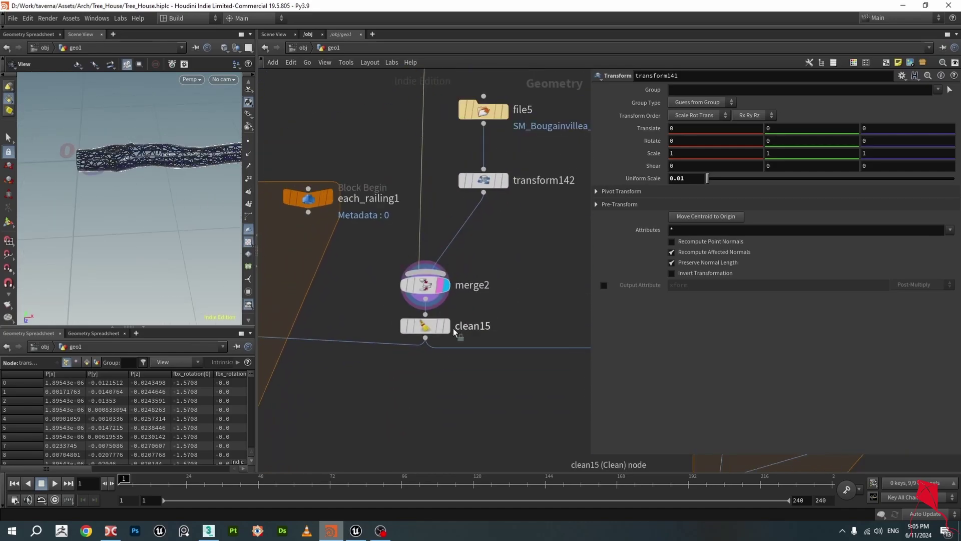
{"action": "mouse_move", "coordinate": [429, 327]}
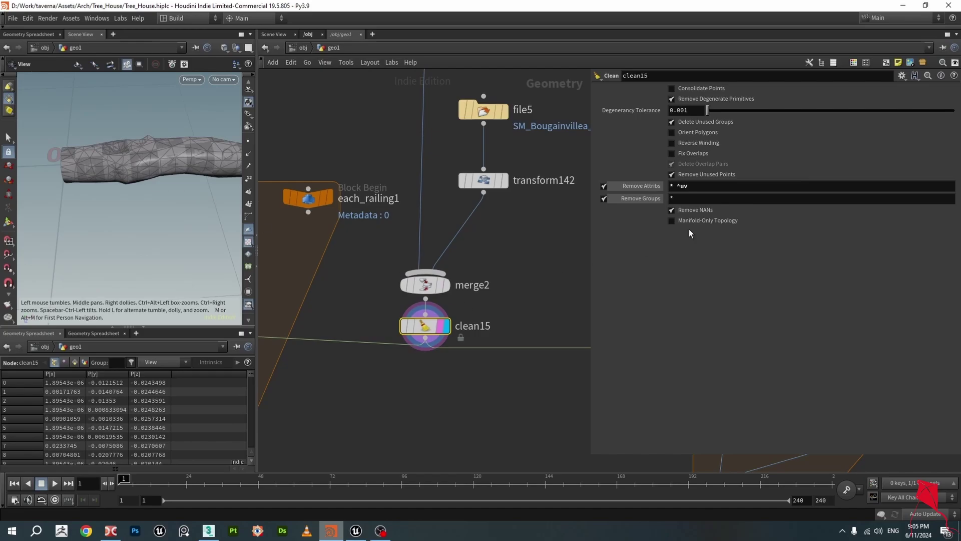
{"action": "left_click", "coordinate": [403, 383]}
Examine the open end of the cleaned branch mesh in the viewport.
{"action": "scroll", "coordinate": [456, 354], "scroll_direction": "down", "scroll_amount": 3}
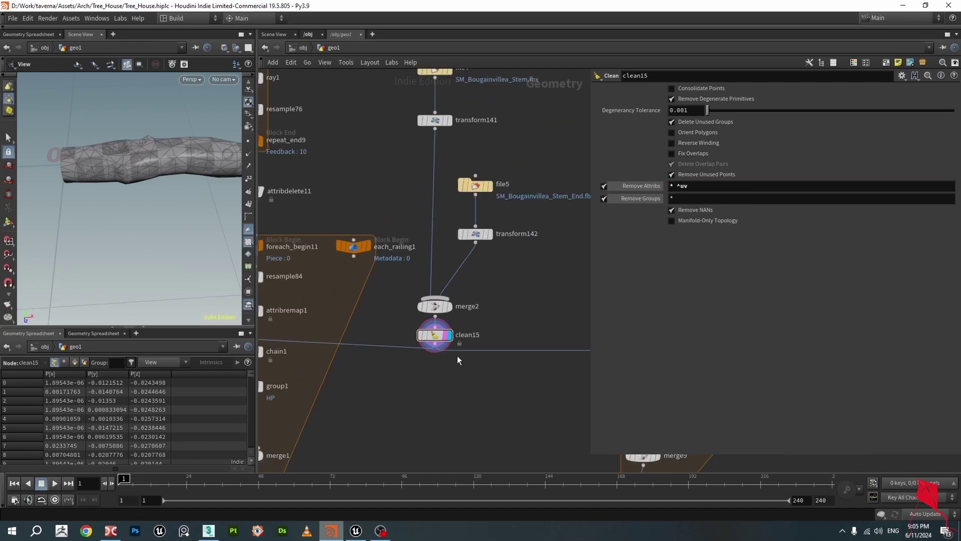
{"action": "middle_click_drag", "start_coordinate": [424, 375], "coordinate": [459, 342]}
{"action": "scroll", "coordinate": [133, 183], "scroll_direction": "down", "scroll_amount": 4}
{"action": "left_click_drag", "start_coordinate": [134, 184], "coordinate": [72, 142]}
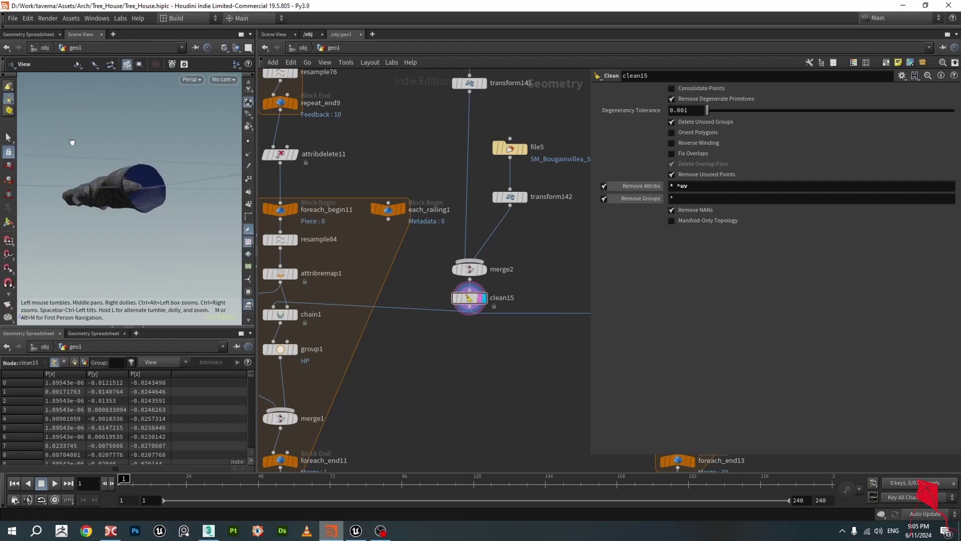
{"action": "scroll", "coordinate": [490, 307], "scroll_direction": "up", "scroll_amount": 2}
Review the inputs of merge2, then select the file4 and transform141 pair and the file5 and transform142 pair.
{"action": "left_click", "coordinate": [468, 254]}
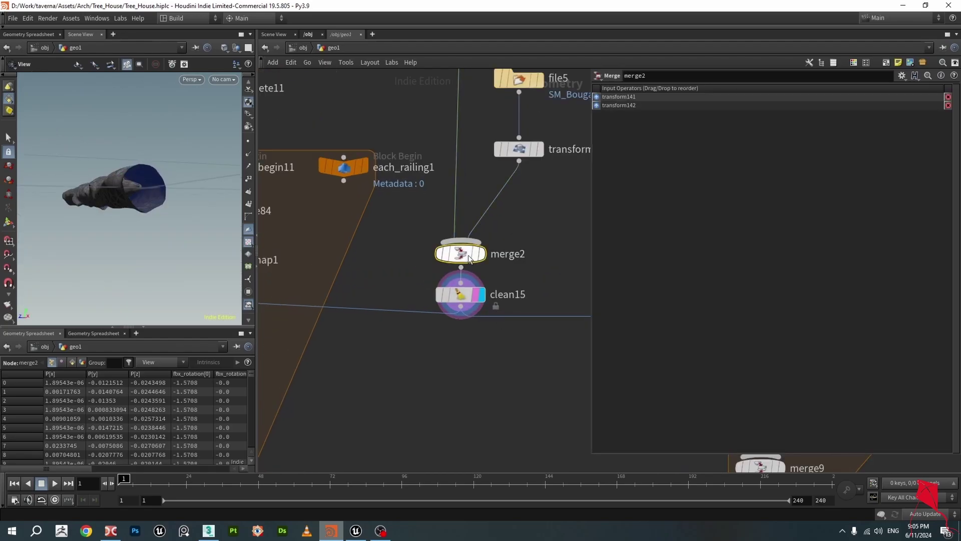
{"action": "scroll", "coordinate": [470, 253], "scroll_direction": "down", "scroll_amount": 2}
{"action": "middle_click_drag", "start_coordinate": [472, 251], "coordinate": [424, 403]}
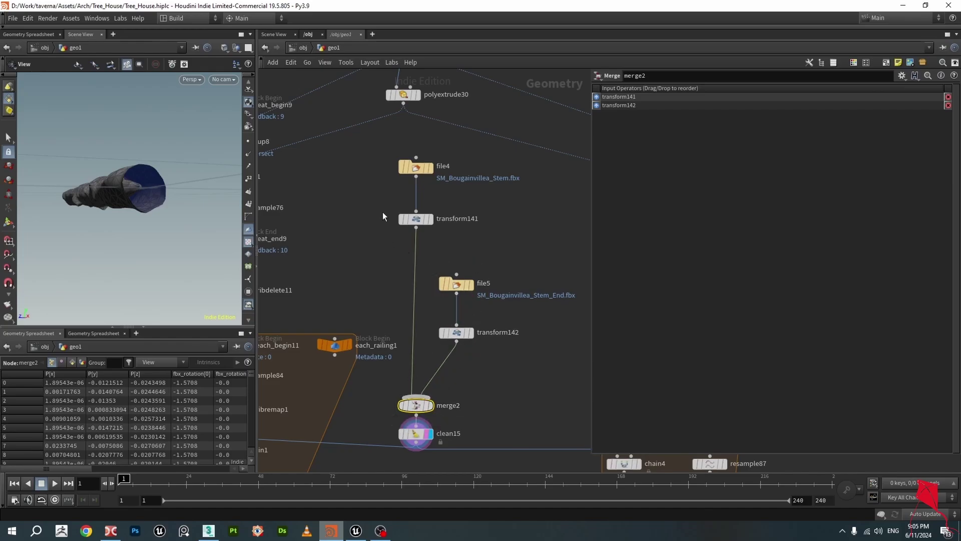
{"action": "left_click_drag", "start_coordinate": [383, 221], "coordinate": [440, 154]}
{"action": "left_click_drag", "start_coordinate": [443, 277], "coordinate": [503, 346]}
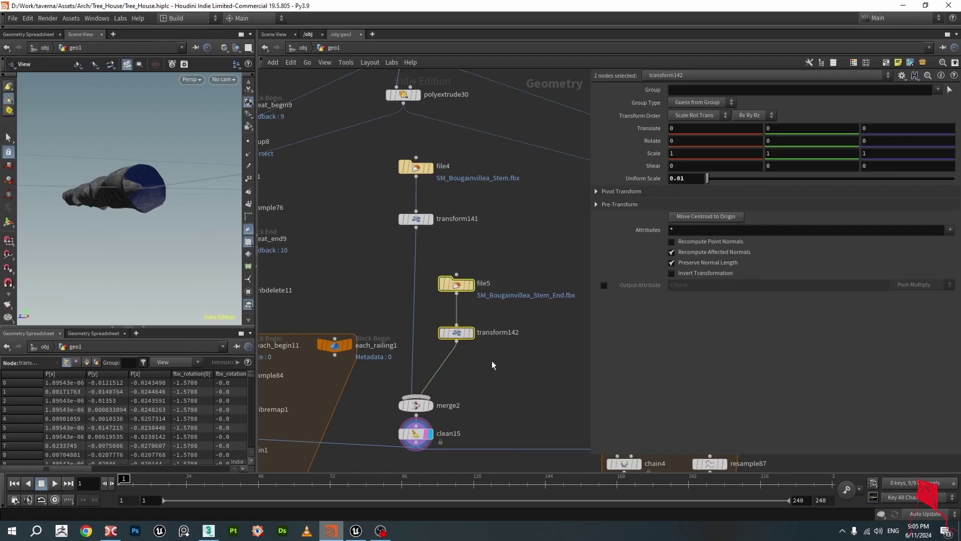
Display attribremap1 in the railing loop and frame its single railing curve.
{"action": "middle_click_drag", "start_coordinate": [495, 375], "coordinate": [601, 257]}
{"action": "scroll", "coordinate": [351, 294], "scroll_direction": "up", "scroll_amount": 3}
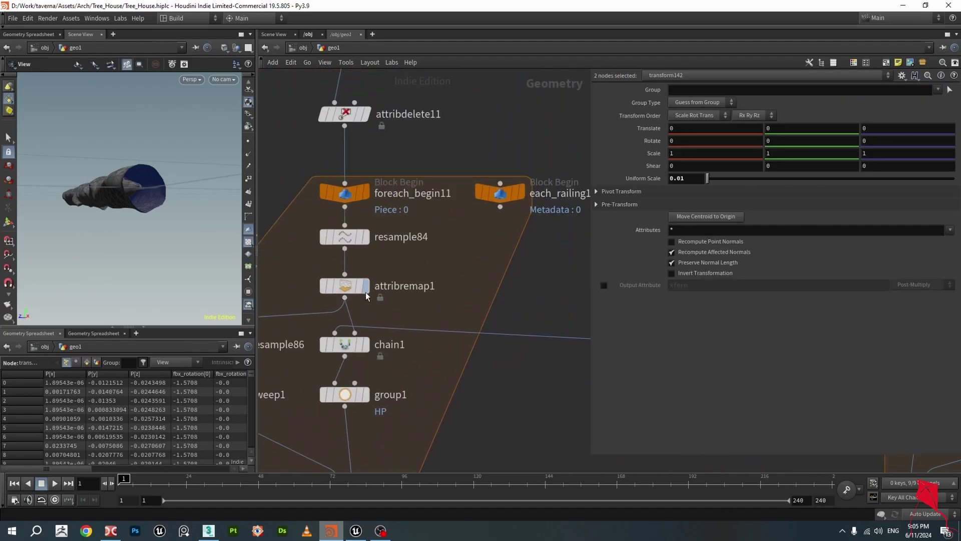
{"action": "left_click", "coordinate": [366, 293]}
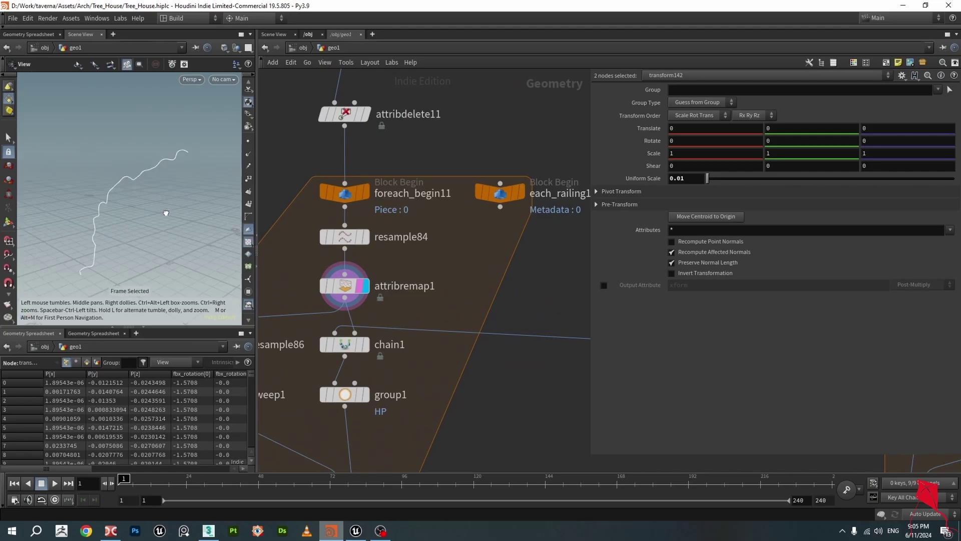
{"action": "key", "text": "f"}
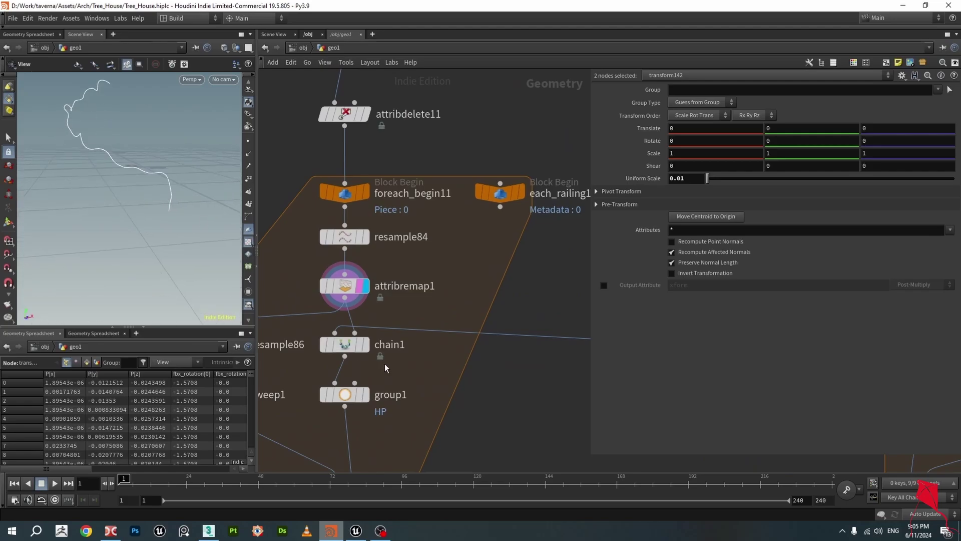
Display chain1 with its parameters, and move chain1 and group1 slightly lower in the network.
{"action": "left_click", "coordinate": [342, 347]}
{"action": "left_click_drag", "start_coordinate": [357, 346], "coordinate": [357, 354]}
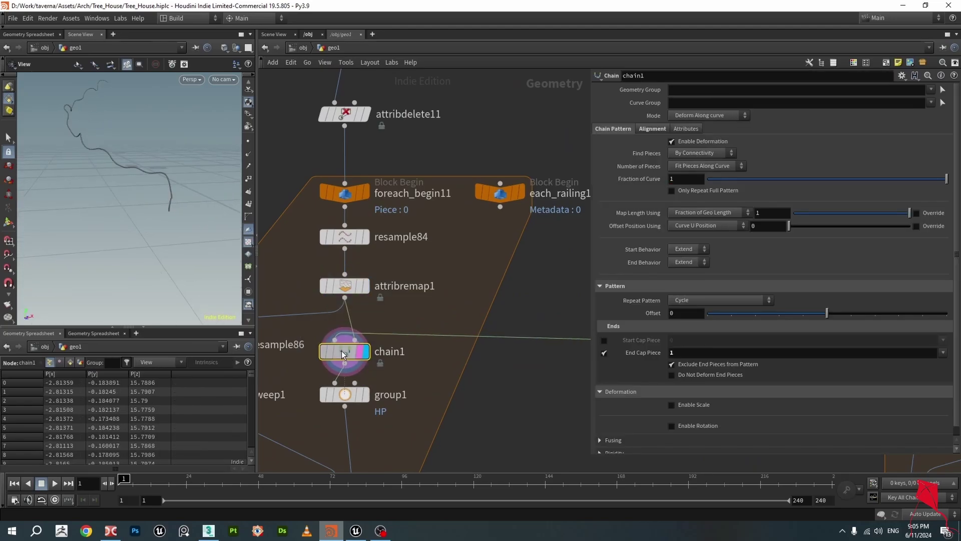
{"action": "left_click_drag", "start_coordinate": [352, 400], "coordinate": [352, 419]}
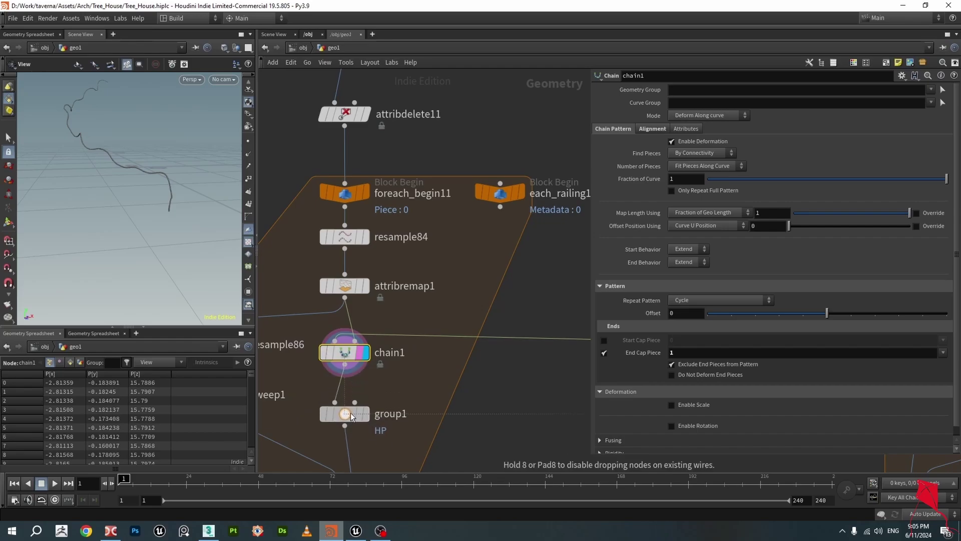
{"action": "left_click_drag", "start_coordinate": [343, 354], "coordinate": [342, 360]}
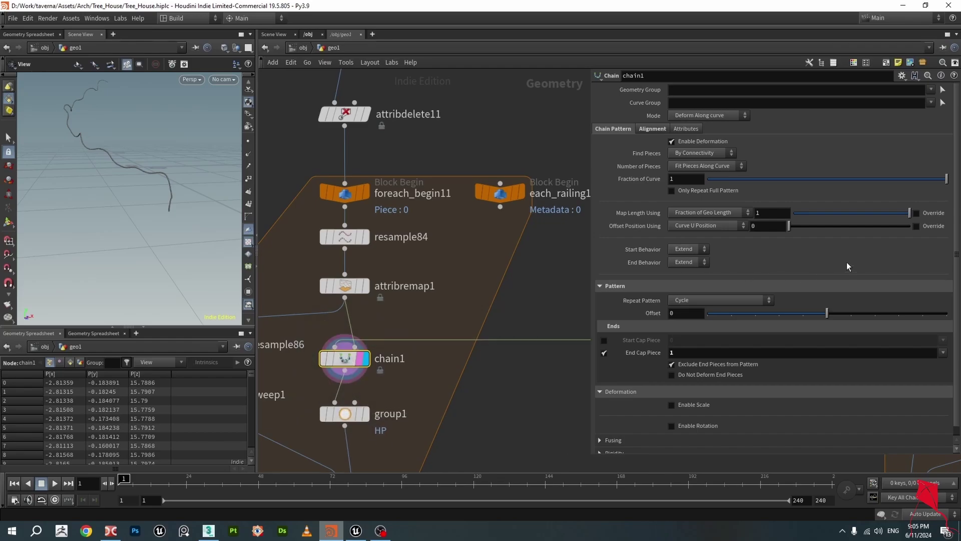
Review chain1's end cap settings, select file5 and transform142, and examine the tip of the chained railing mesh.
{"action": "scroll", "coordinate": [713, 274], "scroll_direction": "down", "scroll_amount": 1}
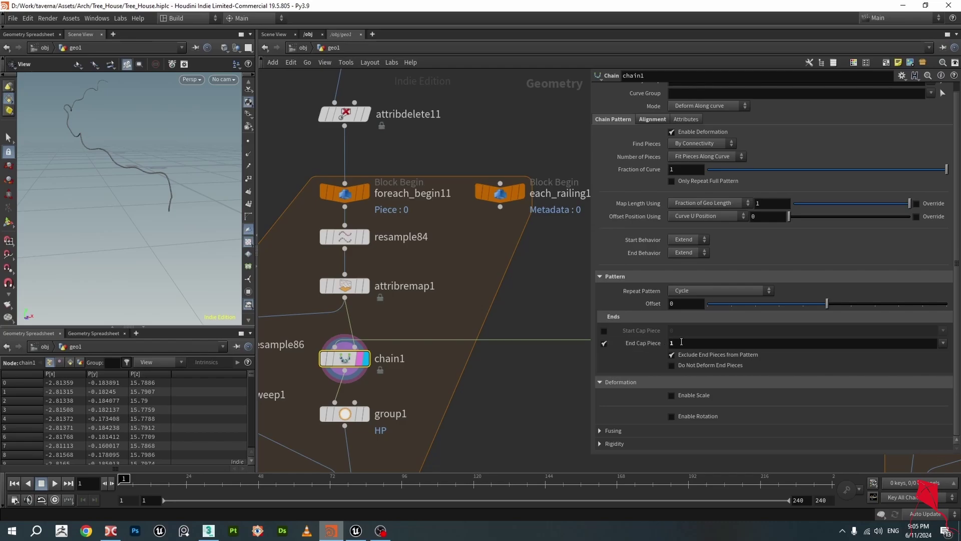
{"action": "scroll", "coordinate": [374, 279], "scroll_direction": "down", "scroll_amount": 5}
{"action": "left_click_drag", "start_coordinate": [467, 290], "coordinate": [503, 197]}
{"action": "scroll", "coordinate": [88, 156], "scroll_direction": "up", "scroll_amount": 5}
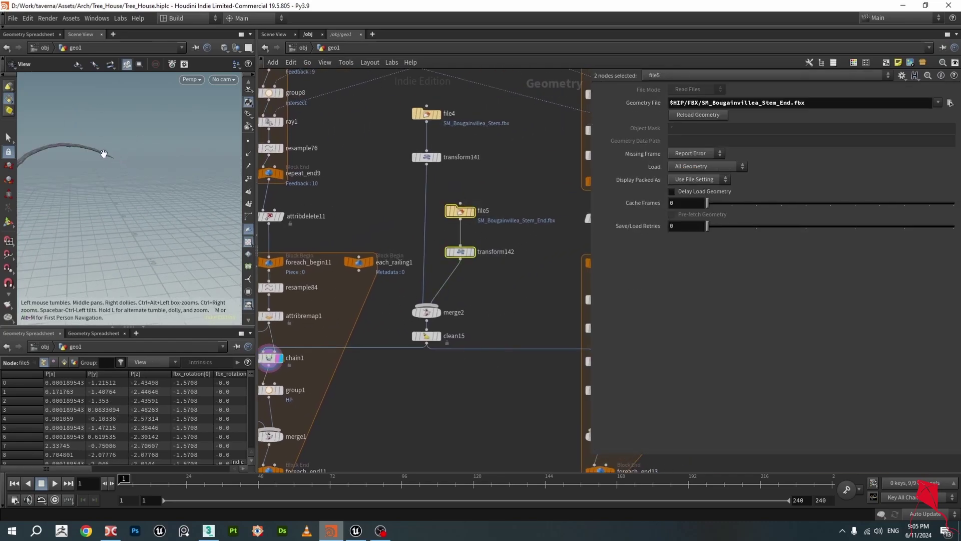
{"action": "scroll", "coordinate": [109, 155], "scroll_direction": "up", "scroll_amount": 2}
{"action": "scroll", "coordinate": [82, 152], "scroll_direction": "down", "scroll_amount": 3}
{"action": "left_click_drag", "start_coordinate": [89, 152], "coordinate": [161, 241]}
{"action": "scroll", "coordinate": [171, 235], "scroll_direction": "down", "scroll_amount": 3}
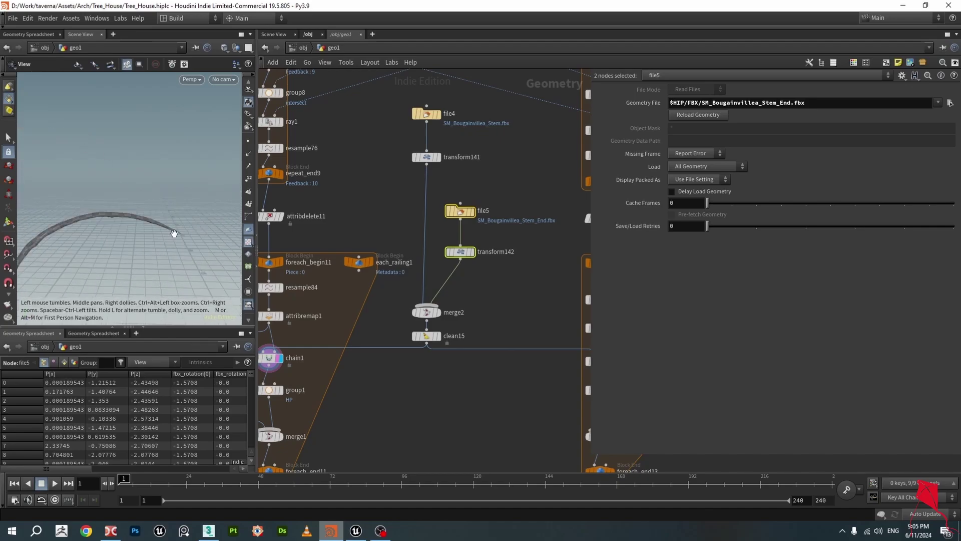
Try an Output Min of 1 in attribremap1 and examine the thickness of the railing's tip.
{"action": "middle_click_drag", "start_coordinate": [373, 301], "coordinate": [464, 264]}
{"action": "scroll", "coordinate": [371, 283], "scroll_direction": "up", "scroll_amount": 2}
{"action": "left_click", "coordinate": [354, 276]}
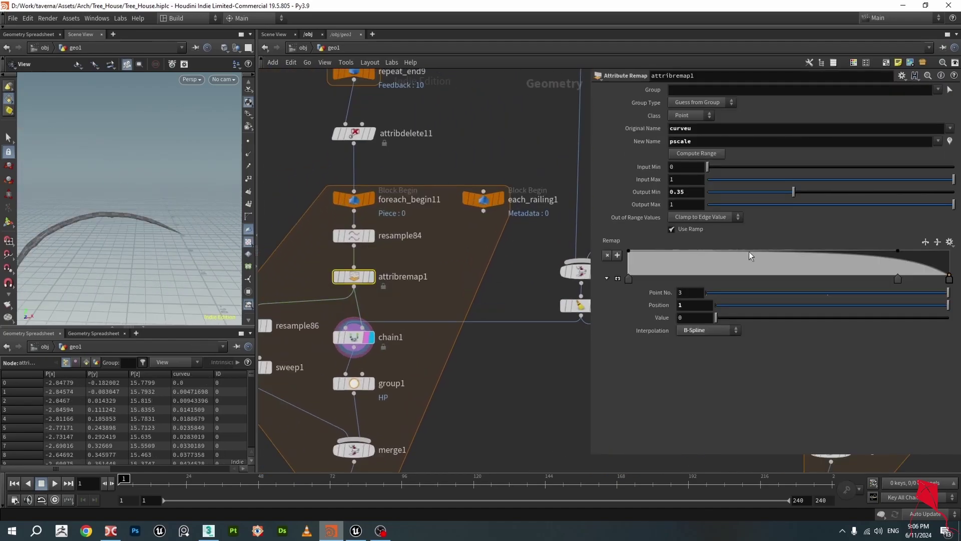
{"action": "left_click_drag", "start_coordinate": [787, 192], "coordinate": [954, 200]}
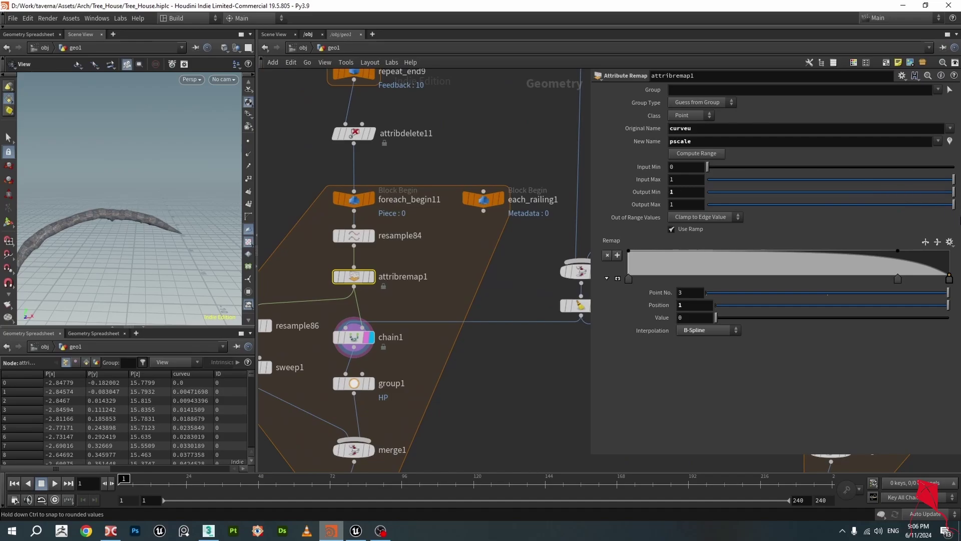
{"action": "left_click_drag", "start_coordinate": [113, 231], "coordinate": [185, 185]}
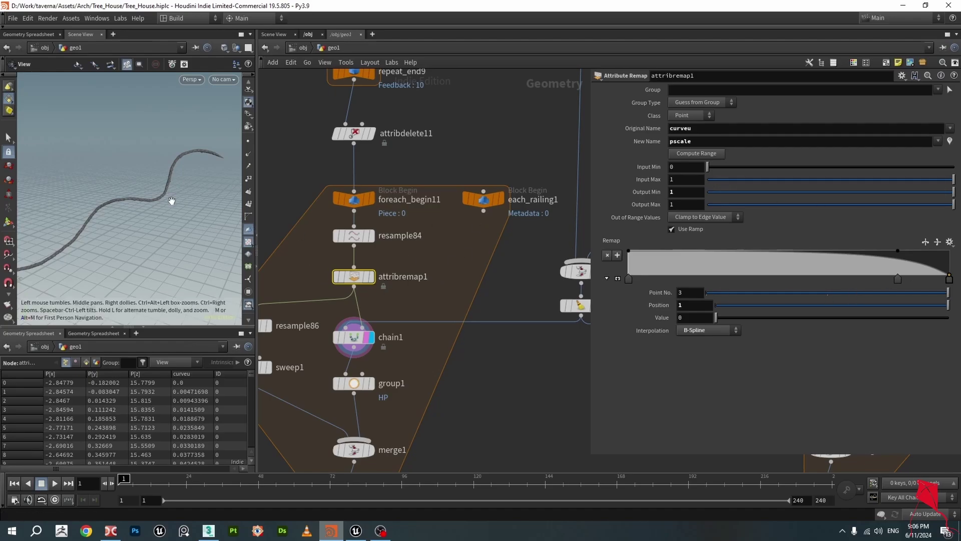
{"action": "mouse_move", "coordinate": [196, 186]}
{"action": "left_mouse_down"}
{"action": "mouse_move", "coordinate": [125, 220]}
{"action": "mouse_move", "coordinate": [202, 151]}
{"action": "mouse_move", "coordinate": [189, 174]}
{"action": "left_mouse_up"}
{"action": "left_click_drag", "start_coordinate": [62, 153], "coordinate": [120, 159]}
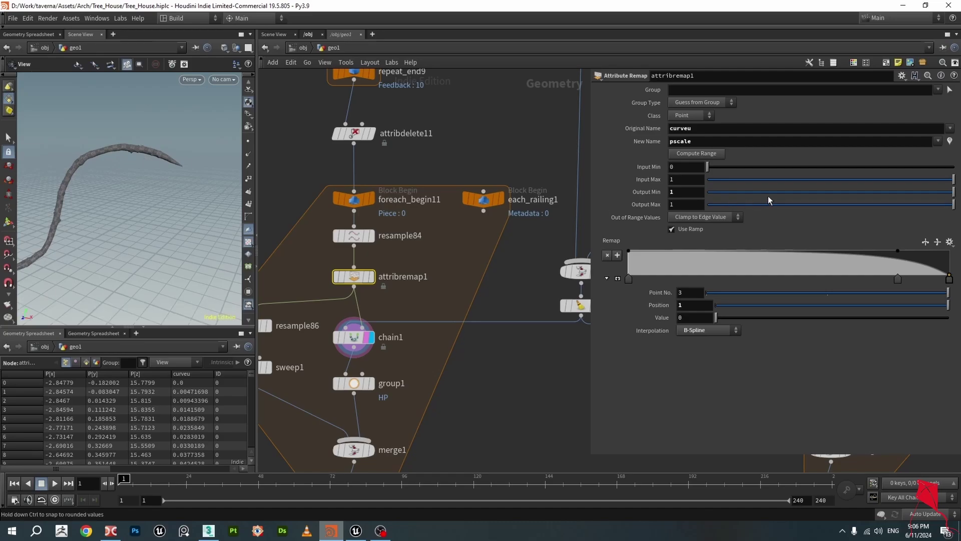
Try an Output Min of 0 in attribremap1, and settle on 0.37 for the railing's tip thickness.
{"action": "left_click_drag", "start_coordinate": [834, 194], "coordinate": [705, 203]}
{"action": "left_click_drag", "start_coordinate": [150, 158], "coordinate": [135, 200]}
{"action": "left_click_drag", "start_coordinate": [707, 193], "coordinate": [798, 199]}
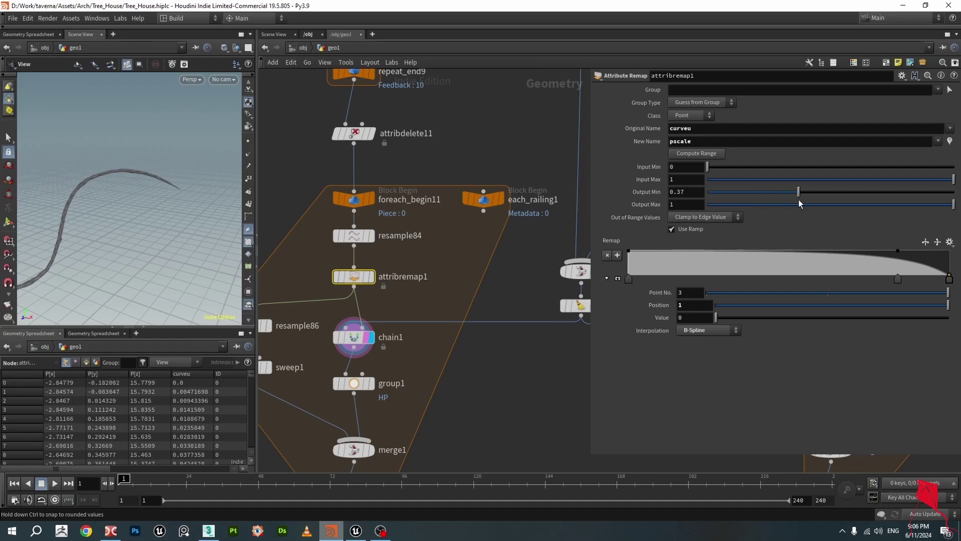
{"action": "left_click_drag", "start_coordinate": [161, 165], "coordinate": [211, 195]}
Review the parameters of resample84, attribremap1 and chain1 in turn, including chain1's alignment settings.
{"action": "middle_click_drag", "start_coordinate": [470, 392], "coordinate": [493, 371]}
{"action": "scroll", "coordinate": [359, 235], "scroll_direction": "up", "scroll_amount": 2}
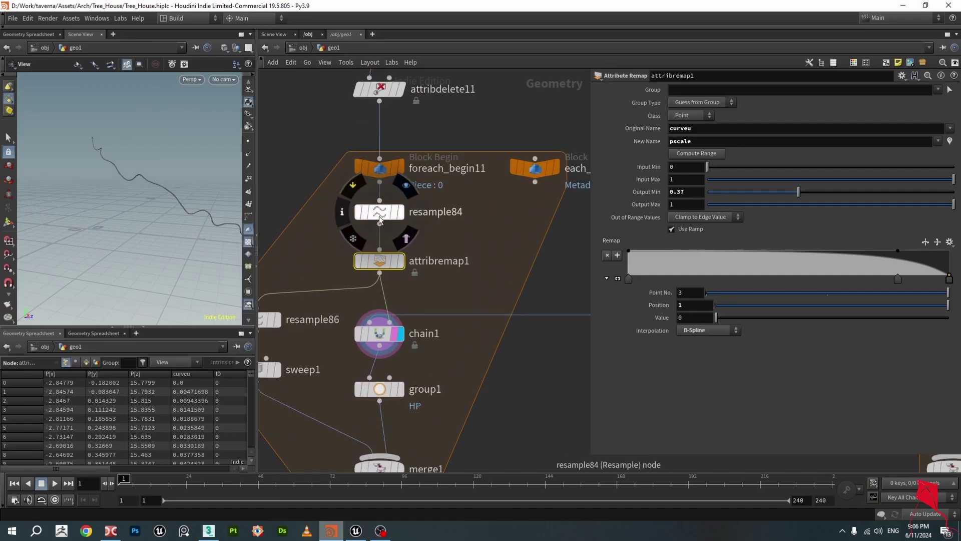
{"action": "left_click", "coordinate": [362, 206]}
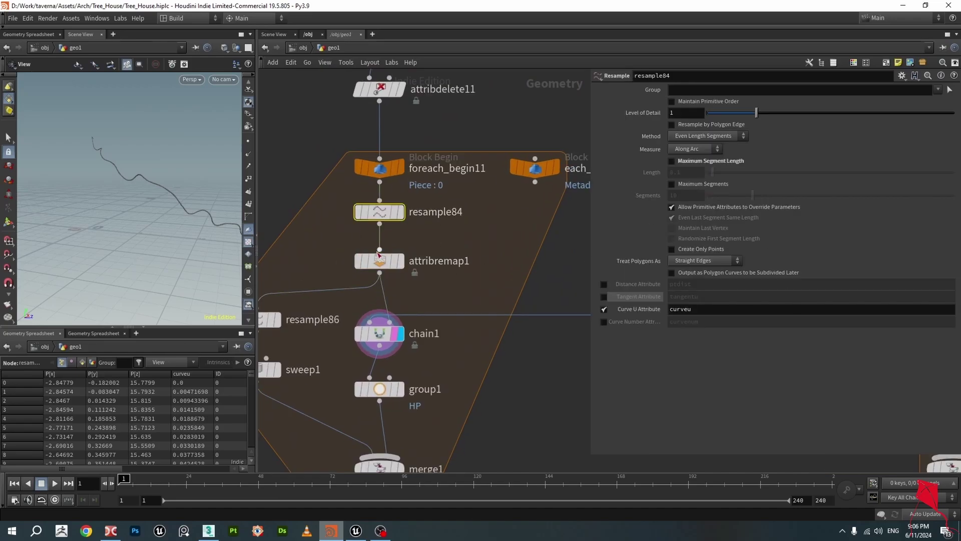
{"action": "left_click", "coordinate": [379, 257]}
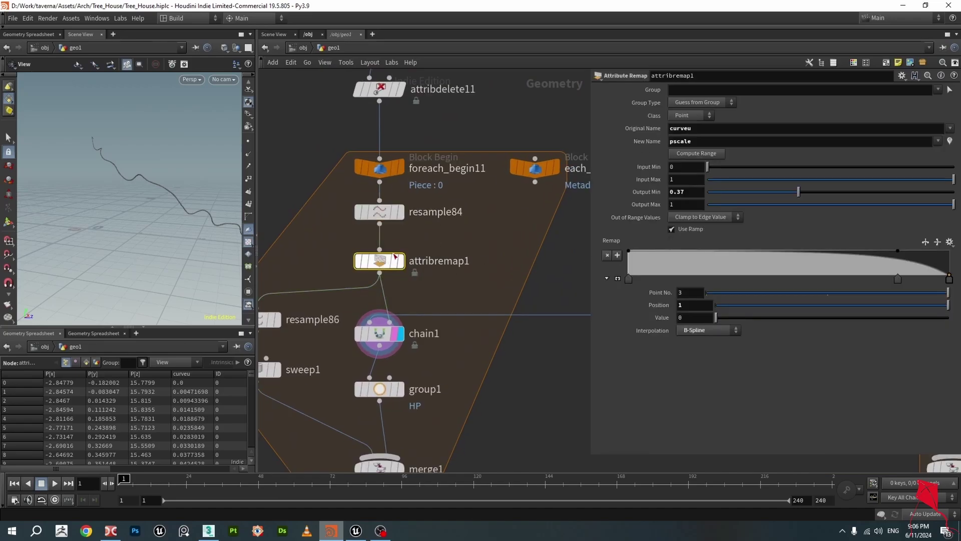
{"action": "left_click", "coordinate": [389, 341]}
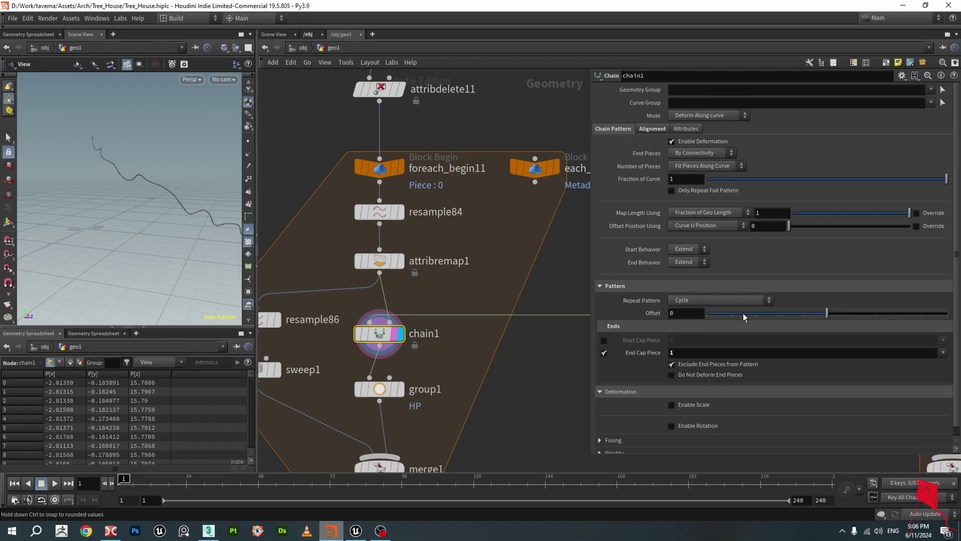
{"action": "left_click", "coordinate": [652, 129]}
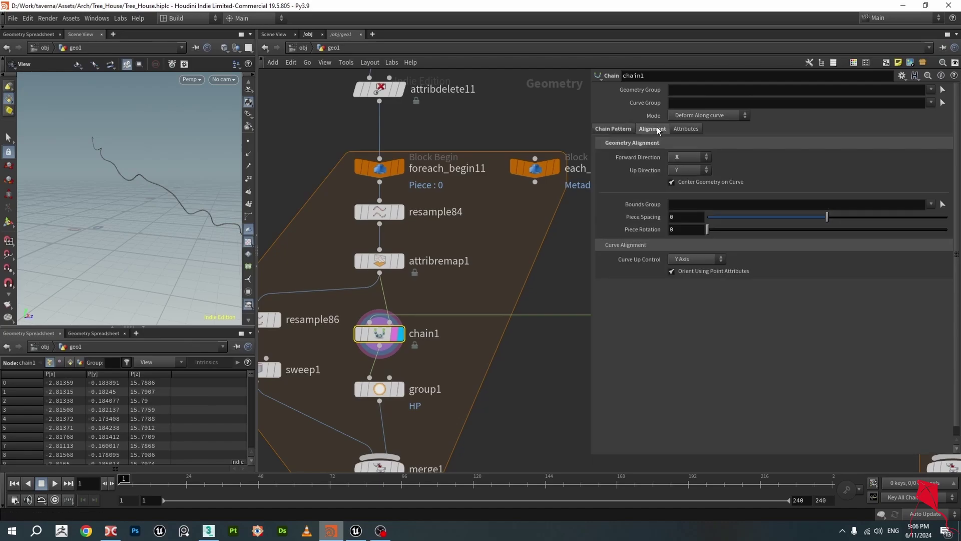
{"action": "scroll", "coordinate": [458, 253], "scroll_direction": "down", "scroll_amount": 2}
Inspect each_railing1, widen the network editor, and show attribremap1's parameters.
{"action": "left_click", "coordinate": [525, 186]}
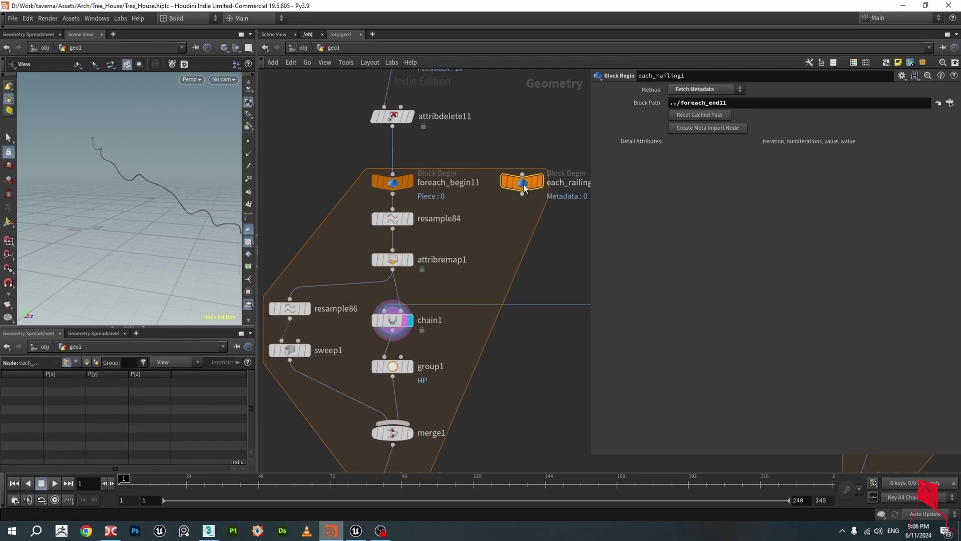
{"action": "middle_click_drag", "start_coordinate": [464, 277], "coordinate": [374, 241]}
{"action": "scroll", "coordinate": [386, 239], "scroll_direction": "down", "scroll_amount": 2}
{"action": "scroll", "coordinate": [386, 239], "scroll_direction": "down", "scroll_amount": 1}
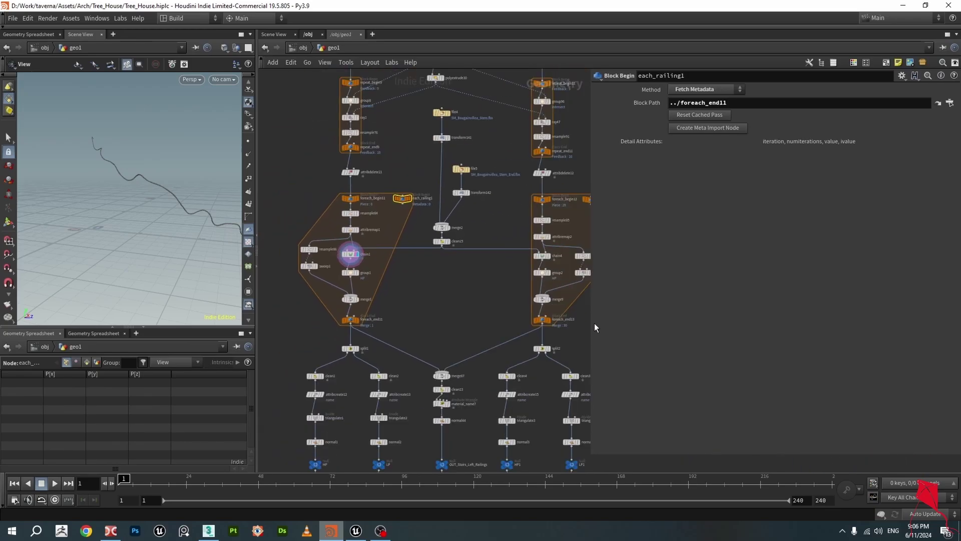
{"action": "left_click_drag", "start_coordinate": [594, 326], "coordinate": [660, 325]}
{"action": "middle_click_drag", "start_coordinate": [460, 303], "coordinate": [577, 306]}
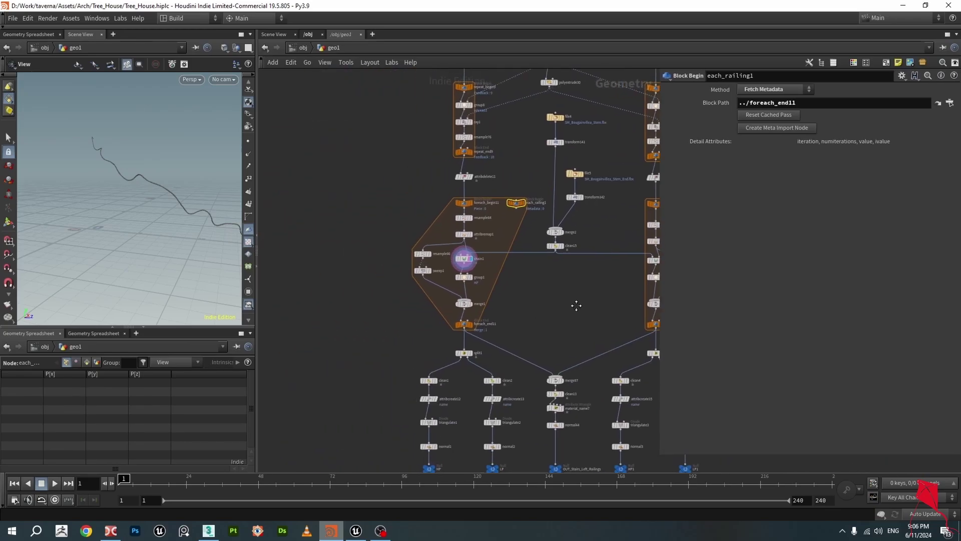
{"action": "scroll", "coordinate": [516, 253], "scroll_direction": "up", "scroll_amount": 2}
{"action": "scroll", "coordinate": [496, 275], "scroll_direction": "up", "scroll_amount": 1}
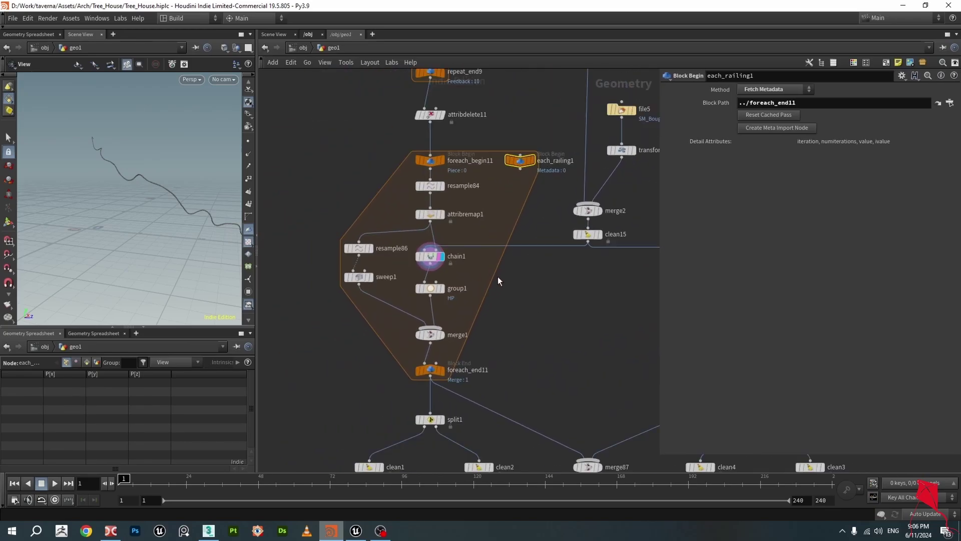
{"action": "left_click", "coordinate": [431, 219]}
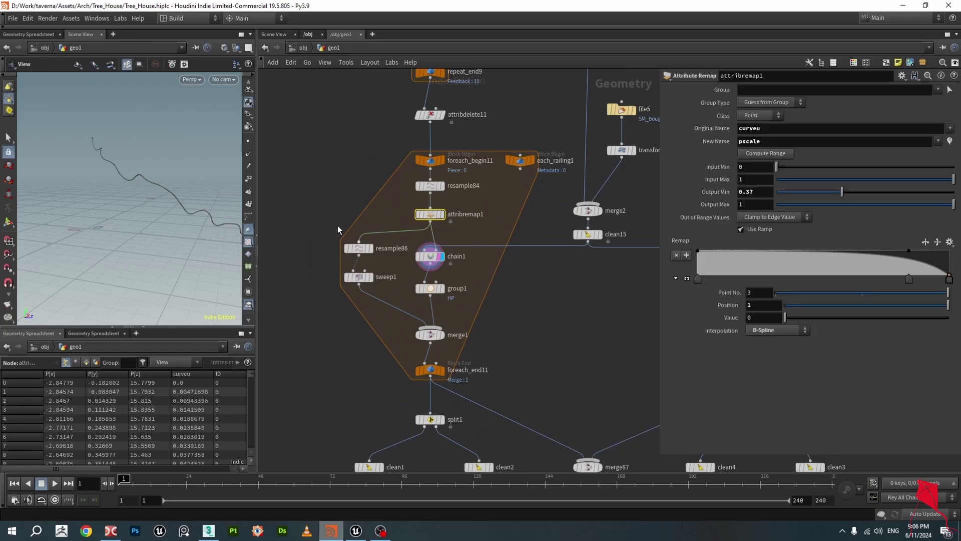
Save the Tree_House scene and nudge each_railing1 slightly further from foreach_begin11.
{"action": "scroll", "coordinate": [157, 215], "scroll_direction": "up", "scroll_amount": 2}
{"action": "left_click_drag", "start_coordinate": [156, 215], "coordinate": [165, 178]}
{"action": "scroll", "coordinate": [177, 171], "scroll_direction": "up", "scroll_amount": 3}
{"action": "key", "text": "ctrl+s"}
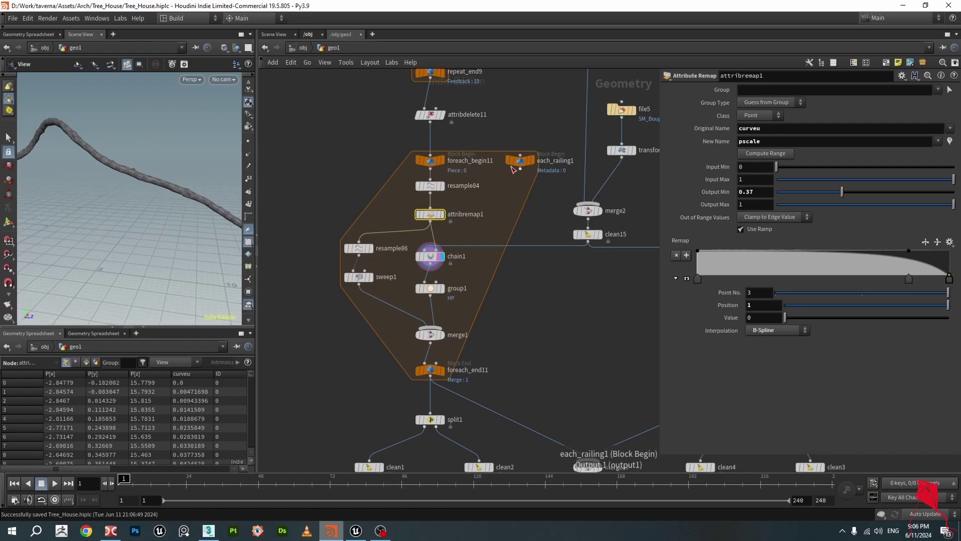
{"action": "left_click_drag", "start_coordinate": [513, 170], "coordinate": [521, 164]}
{"action": "left_click_drag", "start_coordinate": [189, 189], "coordinate": [191, 193]}
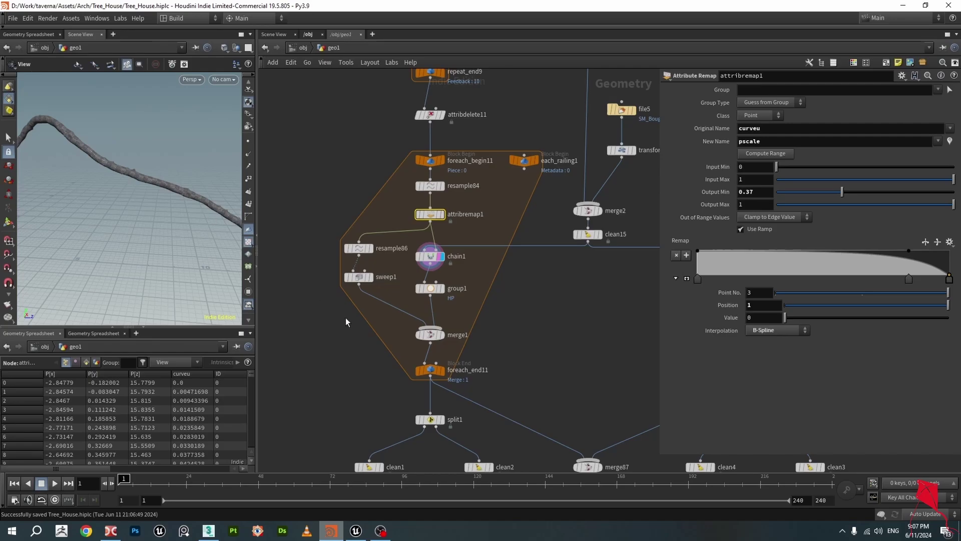
Display group1 with its parameters and view the chained mesh assigned to the HP primitive group.
{"action": "scroll", "coordinate": [446, 298], "scroll_direction": "up", "scroll_amount": 3}
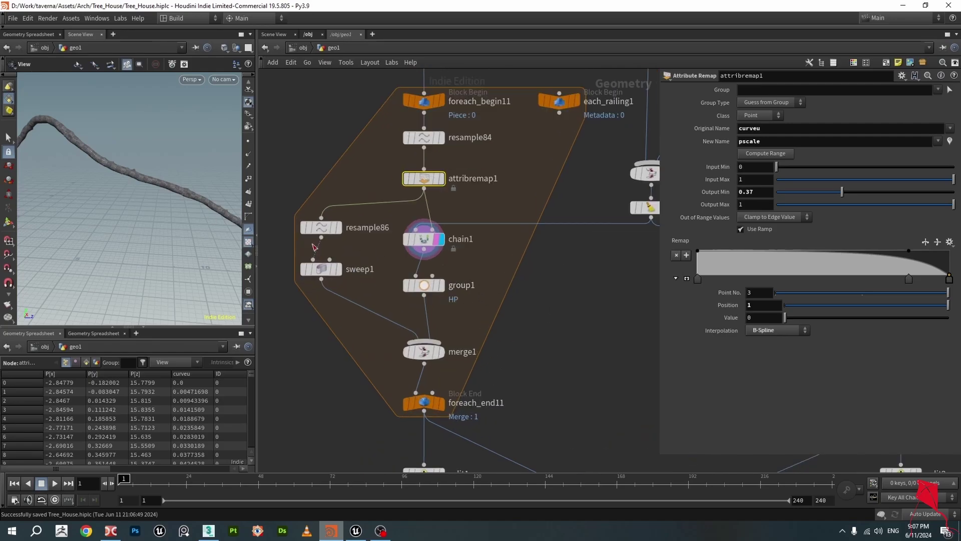
{"action": "left_click_drag", "start_coordinate": [167, 219], "coordinate": [210, 215]}
{"action": "scroll", "coordinate": [162, 205], "scroll_direction": "up", "scroll_amount": 8}
{"action": "scroll", "coordinate": [127, 195], "scroll_direction": "down", "scroll_amount": 6}
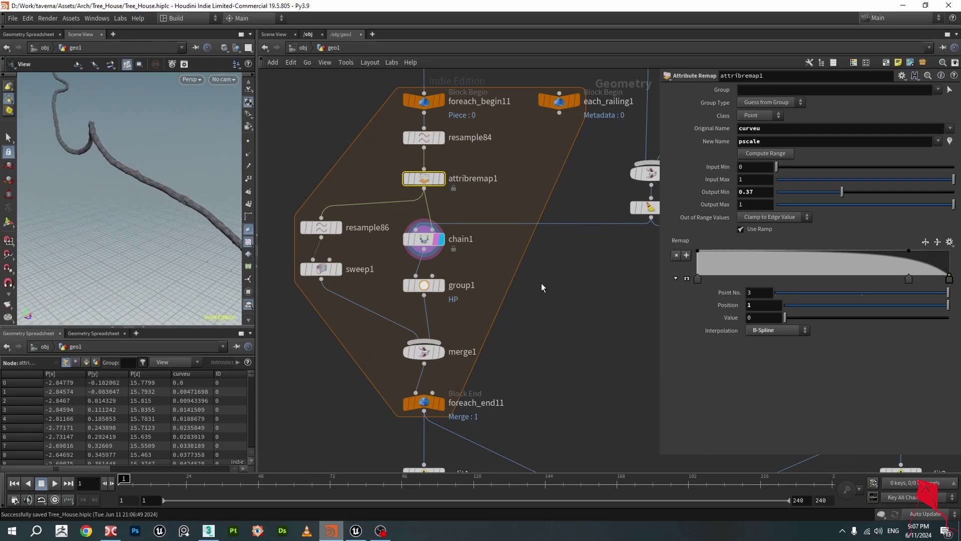
{"action": "middle_click_drag", "start_coordinate": [553, 348], "coordinate": [575, 305]}
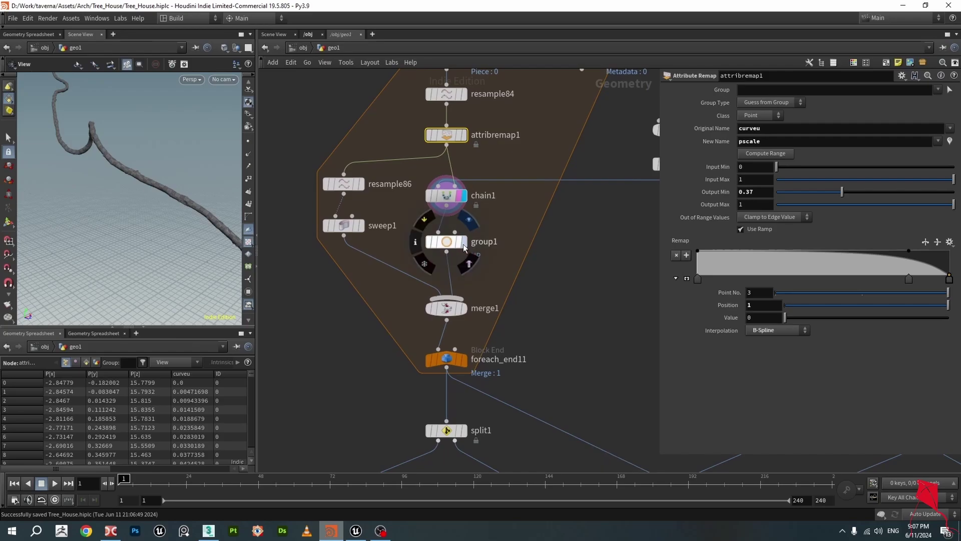
{"action": "left_click", "coordinate": [463, 241]}
{"action": "left_click", "coordinate": [447, 242]}
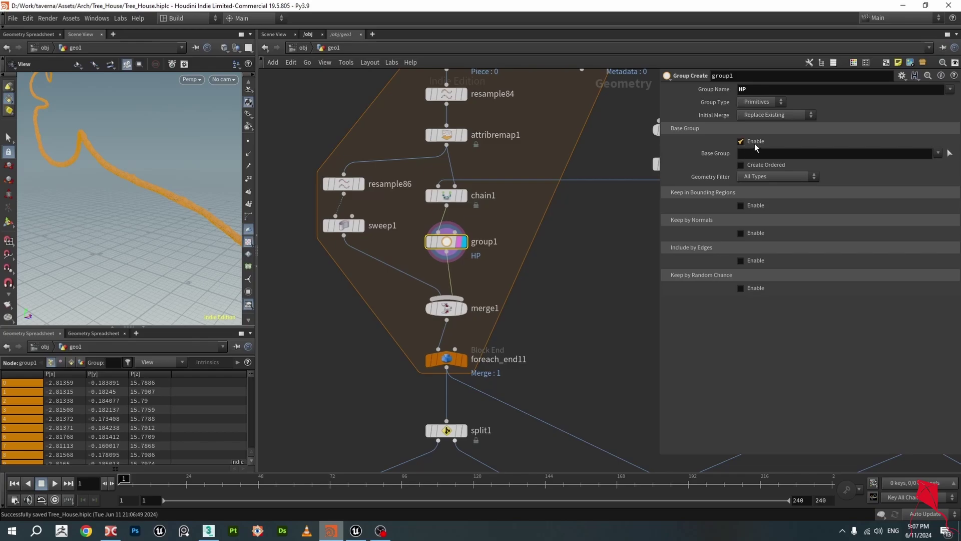
{"action": "left_click_drag", "start_coordinate": [167, 195], "coordinate": [153, 179]}
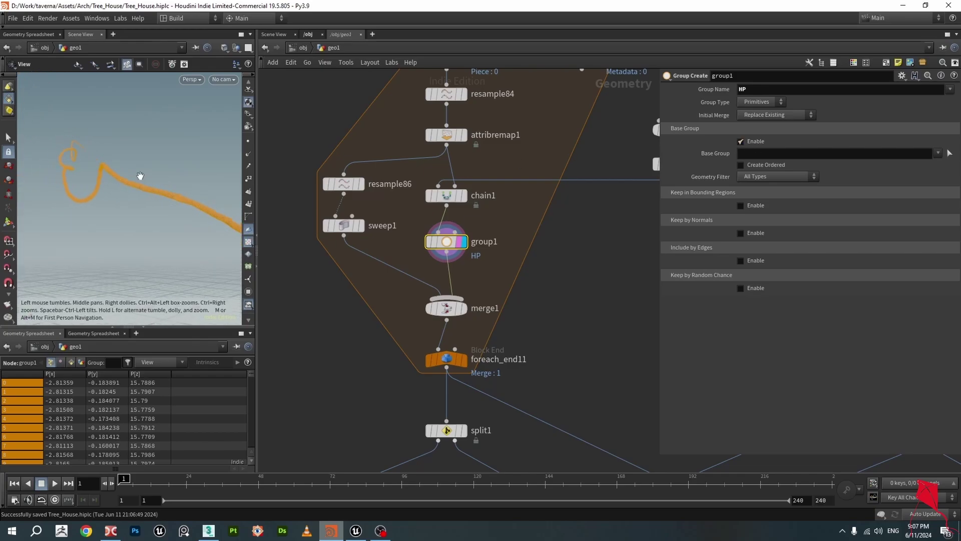
Display merge1 and inspect the chained and swept meshes combined along the railing.
{"action": "left_click", "coordinate": [462, 308]}
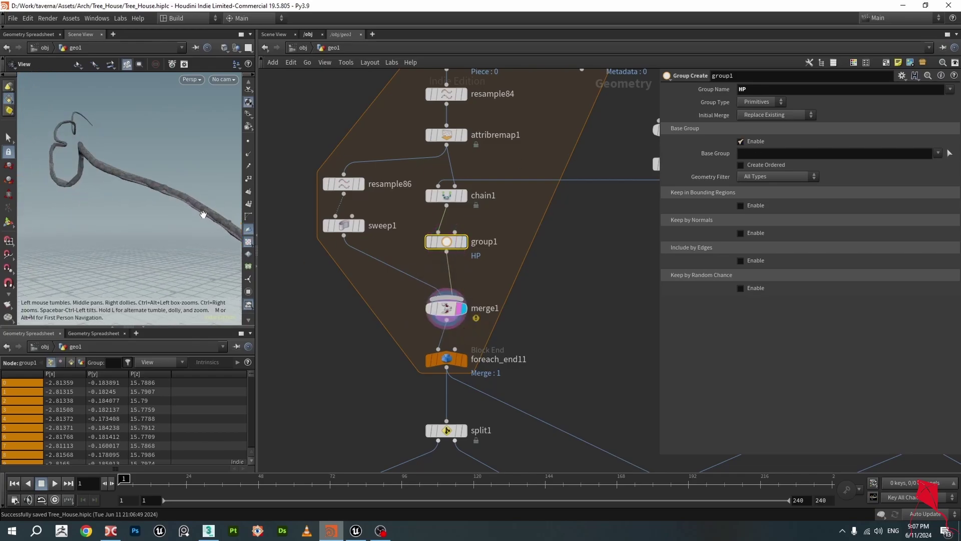
{"action": "scroll", "coordinate": [195, 200], "scroll_direction": "up", "scroll_amount": 4}
{"action": "mouse_move", "coordinate": [196, 201]}
{"action": "left_mouse_down"}
{"action": "mouse_move", "coordinate": [272, 168]}
{"action": "mouse_move", "coordinate": [230, 180]}
{"action": "mouse_move", "coordinate": [206, 173]}
{"action": "mouse_move", "coordinate": [200, 189]}
{"action": "left_mouse_up"}
{"action": "scroll", "coordinate": [536, 329], "scroll_direction": "down", "scroll_amount": 3}
Display foreach_end11 and turn off its Single Pass option so that all railings are processed.
{"action": "scroll", "coordinate": [488, 290], "scroll_direction": "up", "scroll_amount": 5}
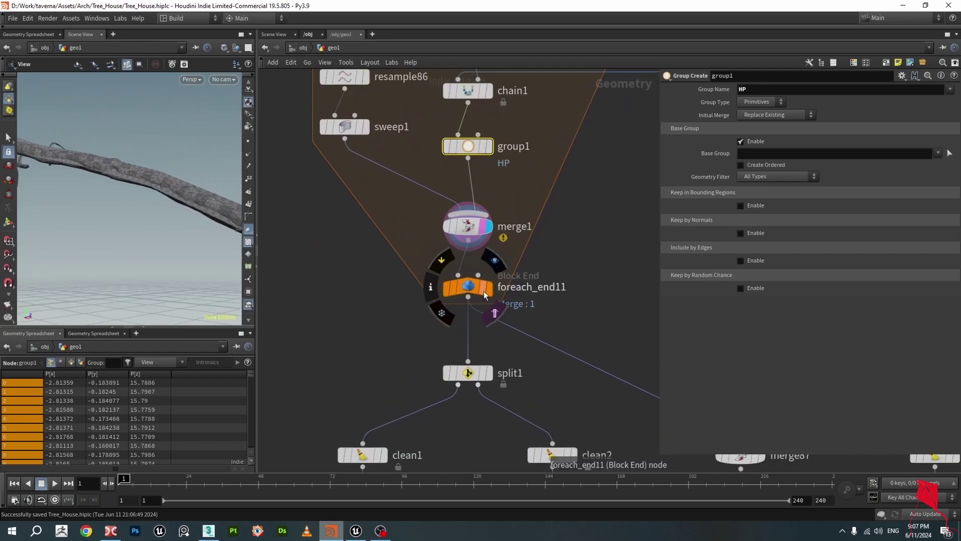
{"action": "left_click", "coordinate": [488, 289]}
{"action": "left_click", "coordinate": [473, 286]}
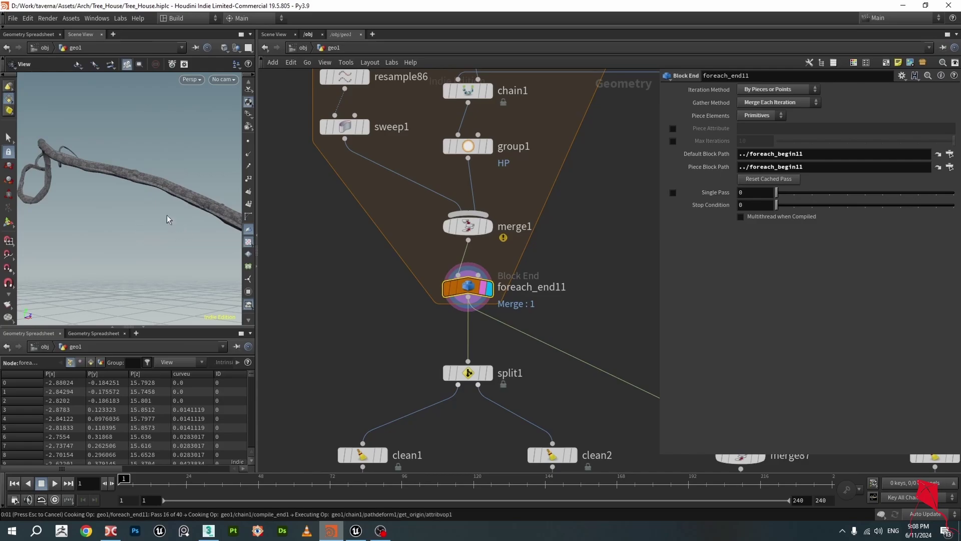
{"action": "mouse_move", "coordinate": [145, 178]}
{"action": "left_mouse_down"}
{"action": "mouse_move", "coordinate": [175, 244]}
{"action": "mouse_move", "coordinate": [147, 176]}
{"action": "left_mouse_up"}
{"action": "middle_click_drag", "start_coordinate": [412, 352], "coordinate": [400, 225]}
Display split1 with its parameters and examine the railing meshes it separates by the HP group.
{"action": "scroll", "coordinate": [410, 244], "scroll_direction": "up", "scroll_amount": 3}
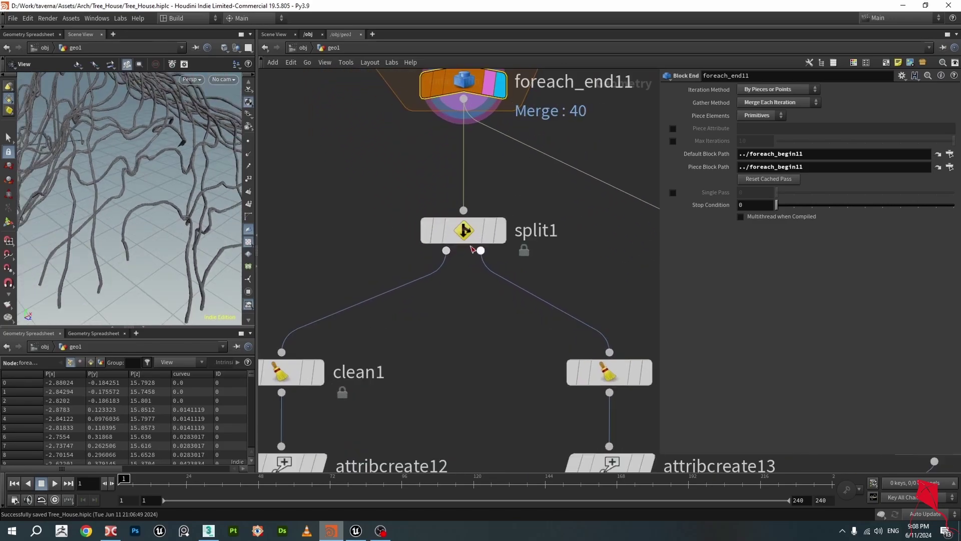
{"action": "left_click", "coordinate": [482, 235]}
{"action": "left_click", "coordinate": [499, 236]}
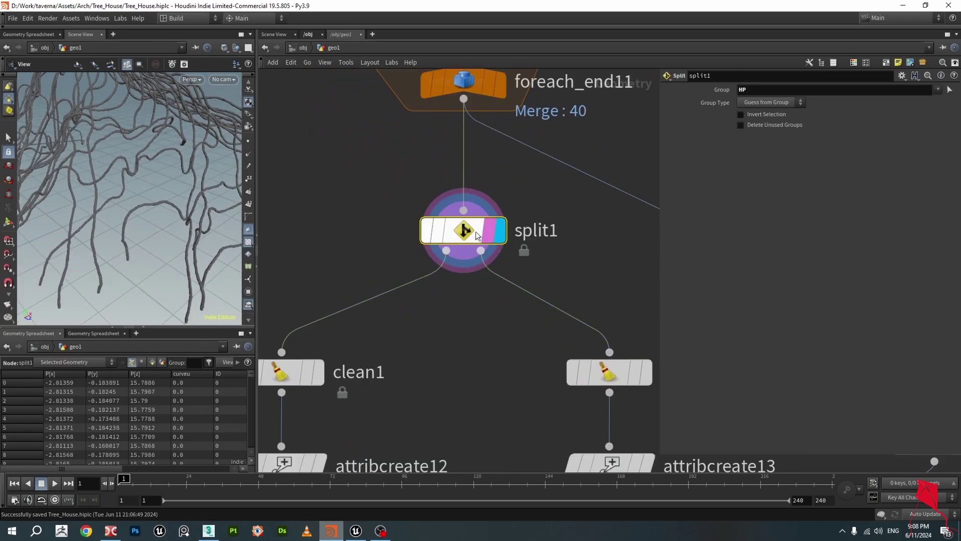
{"action": "scroll", "coordinate": [182, 144], "scroll_direction": "down", "scroll_amount": 3}
{"action": "middle_click_drag", "start_coordinate": [182, 144], "coordinate": [79, 212]}
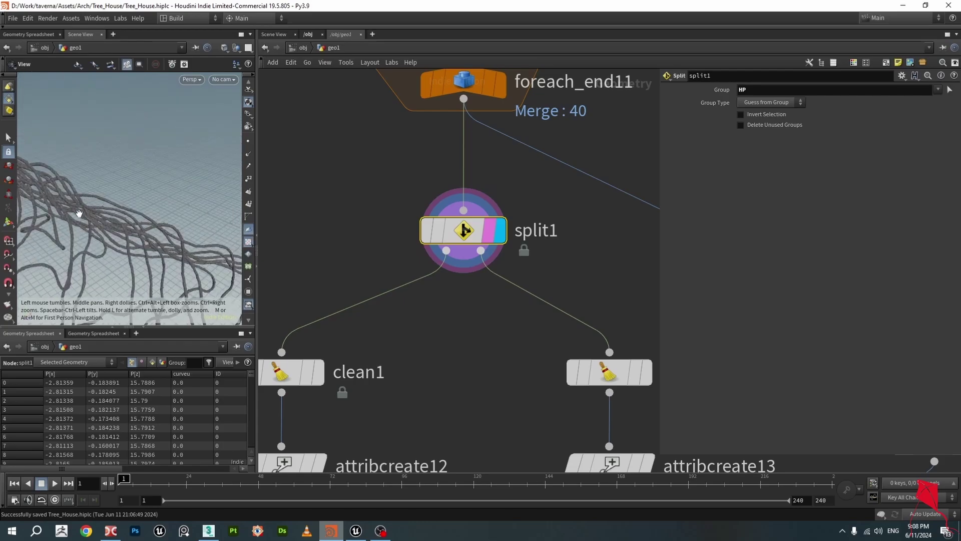
{"action": "scroll", "coordinate": [90, 214], "scroll_direction": "up", "scroll_amount": 5}
{"action": "left_click_drag", "start_coordinate": [115, 217], "coordinate": [96, 201]}
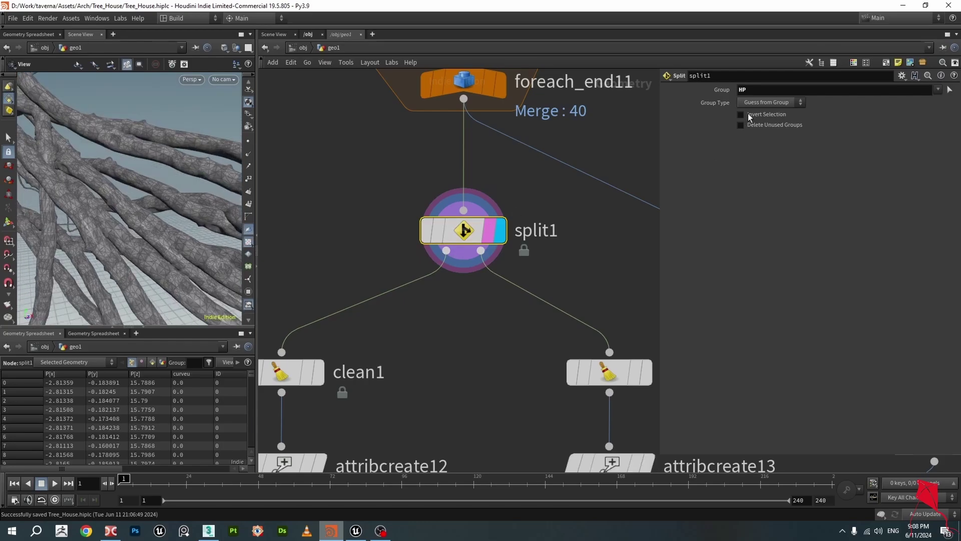
Display clean1 with its parameters and examine the cleaned high-poly railing branches.
{"action": "middle_click_drag", "start_coordinate": [373, 369], "coordinate": [503, 269]}
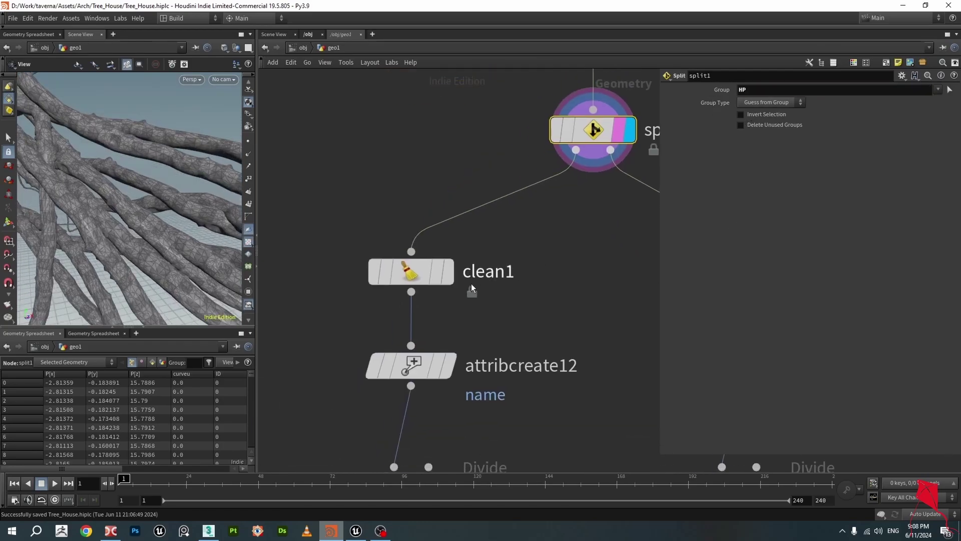
{"action": "left_click", "coordinate": [445, 274]}
{"action": "left_click", "coordinate": [413, 275]}
{"action": "left_click_drag", "start_coordinate": [155, 205], "coordinate": [133, 202]}
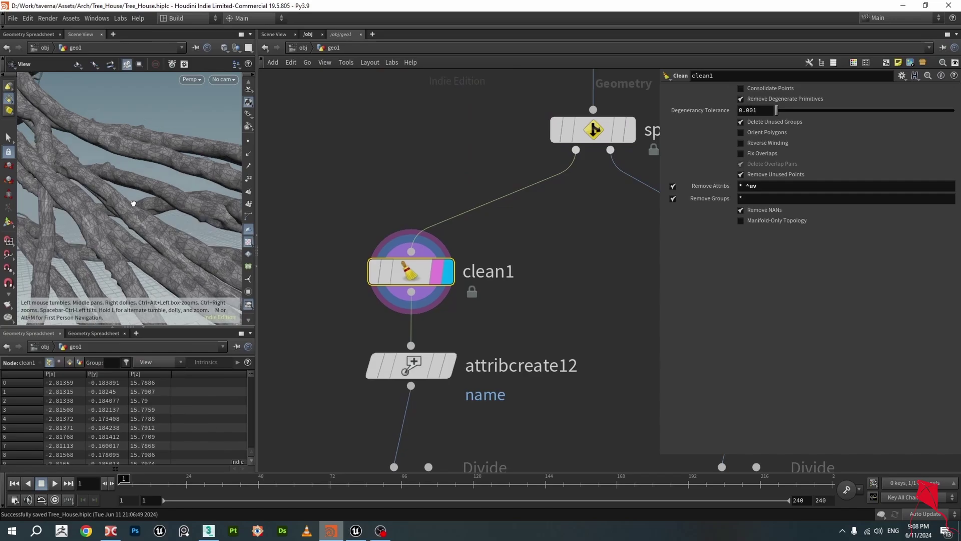
{"action": "middle_click_drag", "start_coordinate": [510, 289], "coordinate": [501, 290]}
{"action": "left_click_drag", "start_coordinate": [185, 220], "coordinate": [169, 174]}
{"action": "scroll", "coordinate": [207, 221], "scroll_direction": "down", "scroll_amount": 3}
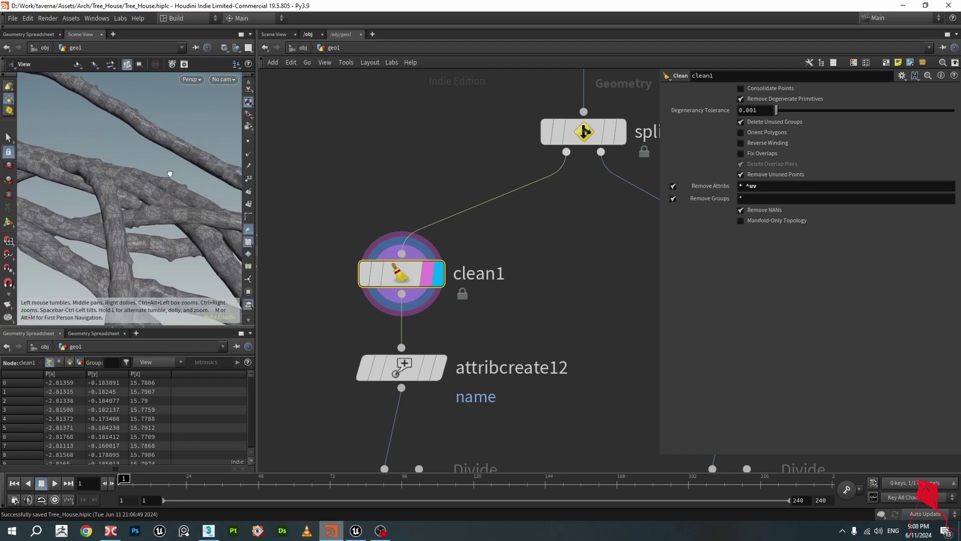
Open the detangle1 parameters and examine its collision settings alongside the high-poly railing branches.
{"action": "left_click_drag", "start_coordinate": [187, 214], "coordinate": [213, 230]}
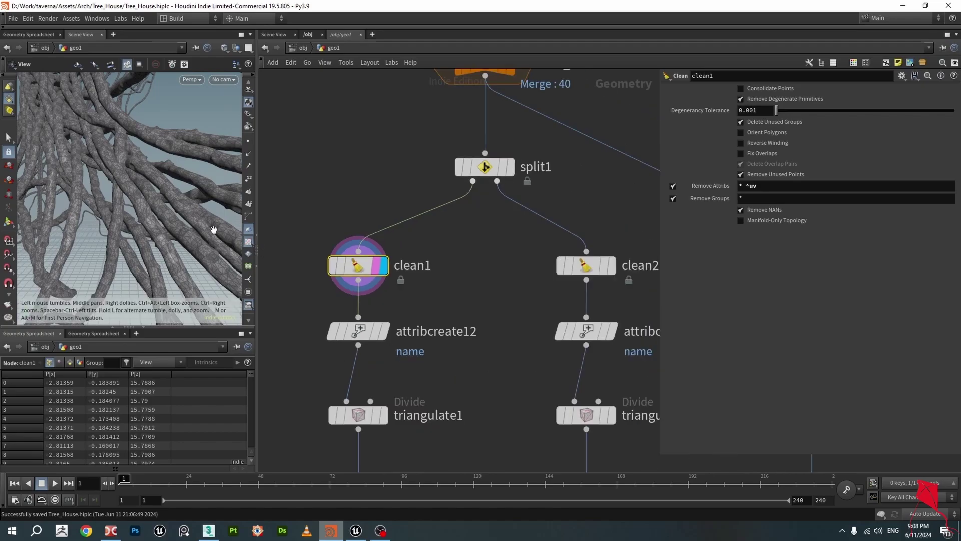
{"action": "middle_click_drag", "start_coordinate": [287, 192], "coordinate": [368, 351]}
{"action": "scroll", "coordinate": [374, 273], "scroll_direction": "down", "scroll_amount": 1}
{"action": "middle_click_drag", "start_coordinate": [354, 105], "coordinate": [336, 313]}
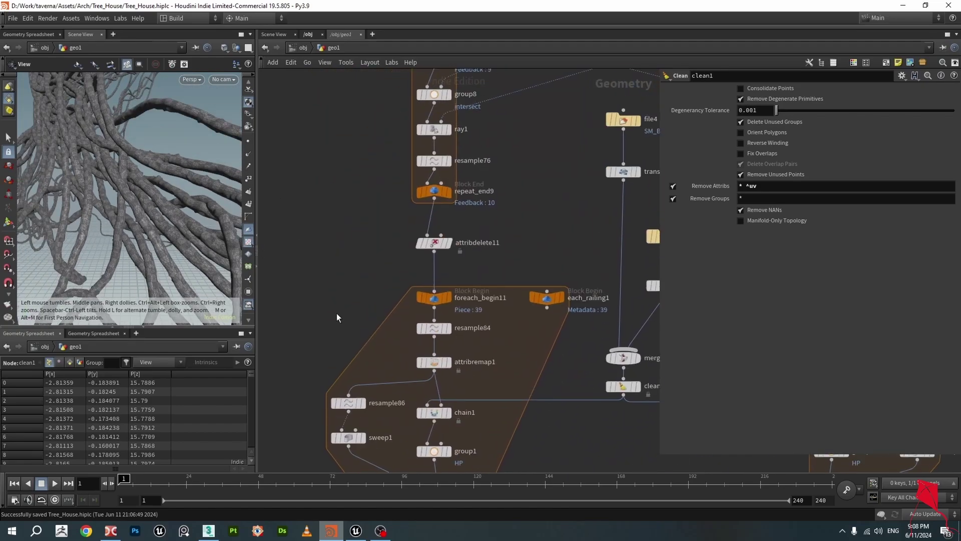
{"action": "middle_click_drag", "start_coordinate": [387, 173], "coordinate": [404, 300]}
{"action": "scroll", "coordinate": [396, 265], "scroll_direction": "up", "scroll_amount": 6}
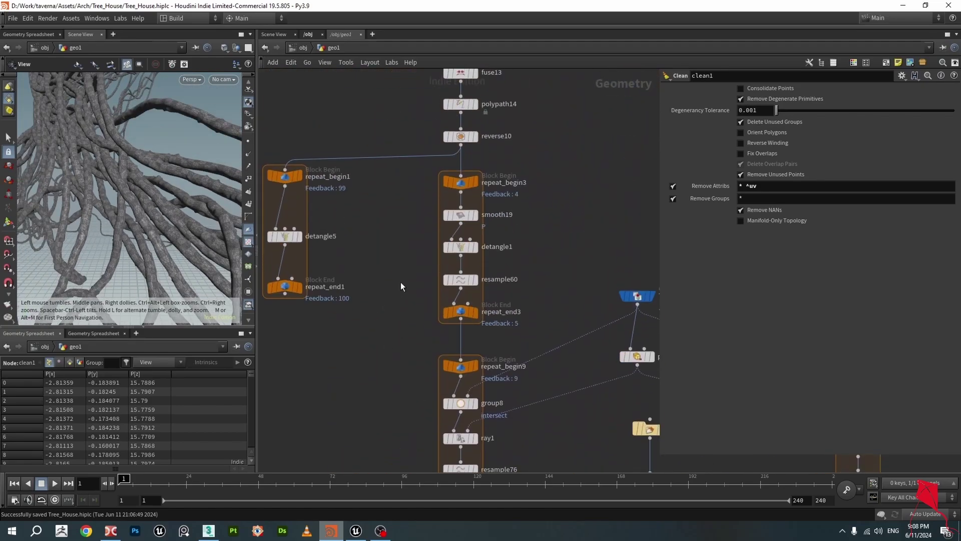
{"action": "left_click", "coordinate": [473, 250]}
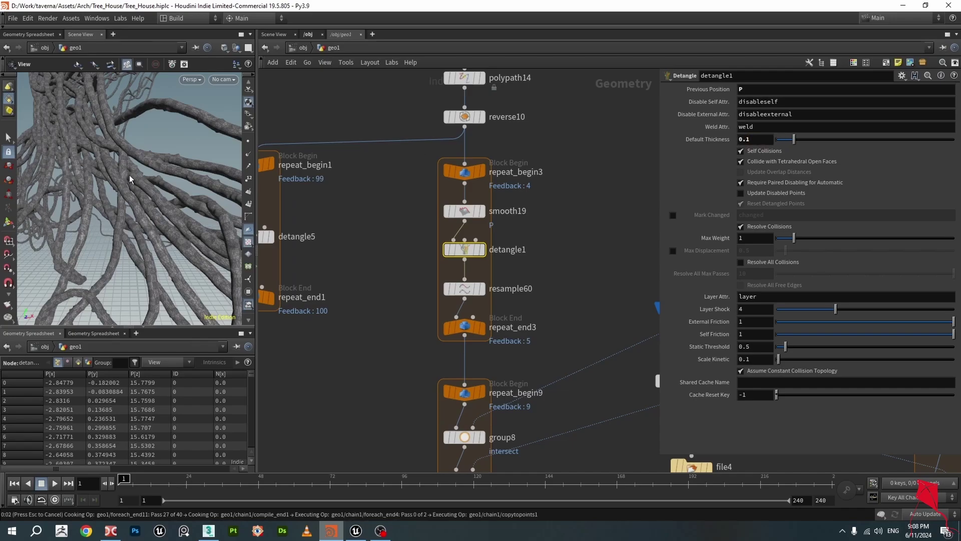
{"action": "key", "text": "space"}
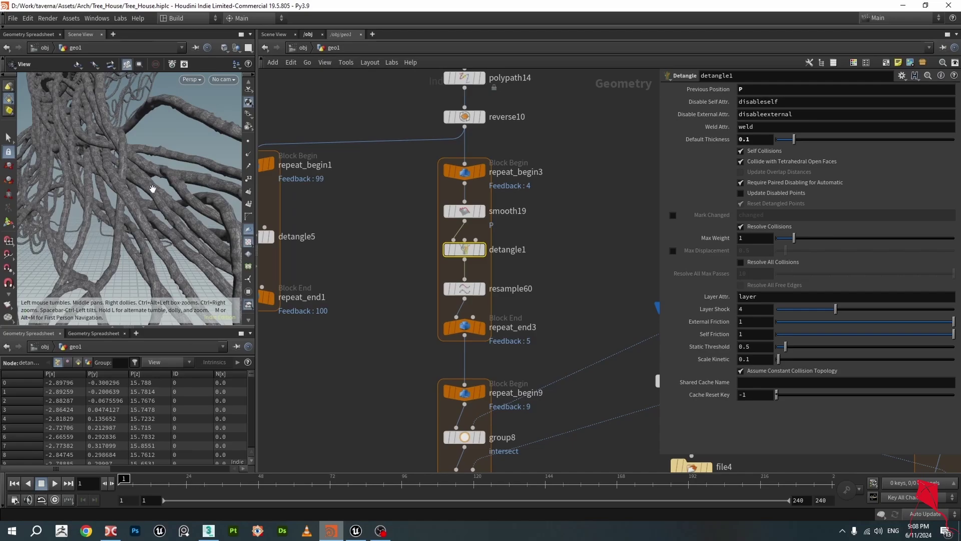
{"action": "left_click_drag", "start_coordinate": [153, 189], "coordinate": [130, 118]}
{"action": "scroll", "coordinate": [106, 146], "scroll_direction": "up", "scroll_amount": 3}
Bypass group8, ray1 and resample76 in the repeat_begin9 loop and inspect the railing branches without them.
{"action": "scroll", "coordinate": [391, 256], "scroll_direction": "down", "scroll_amount": 2}
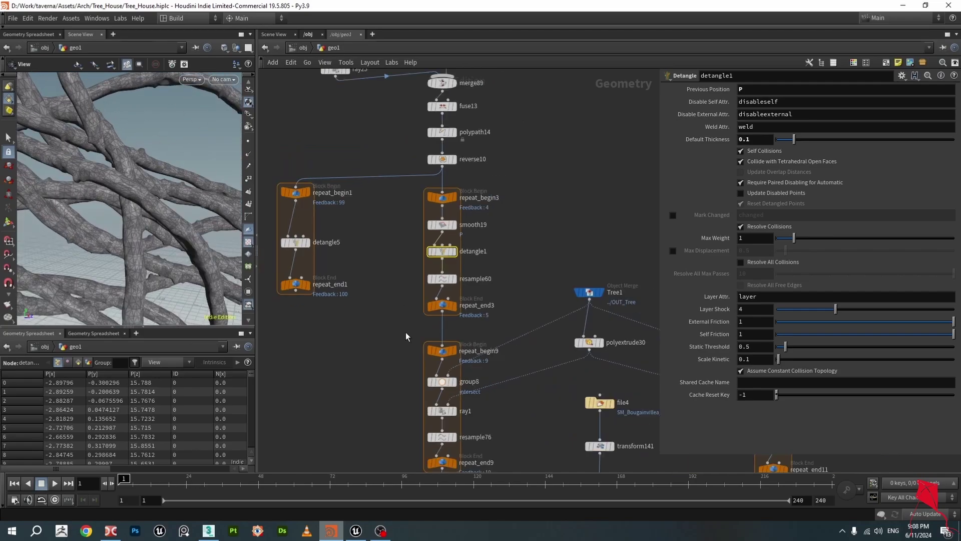
{"action": "scroll", "coordinate": [405, 332], "scroll_direction": "up", "scroll_amount": 3}
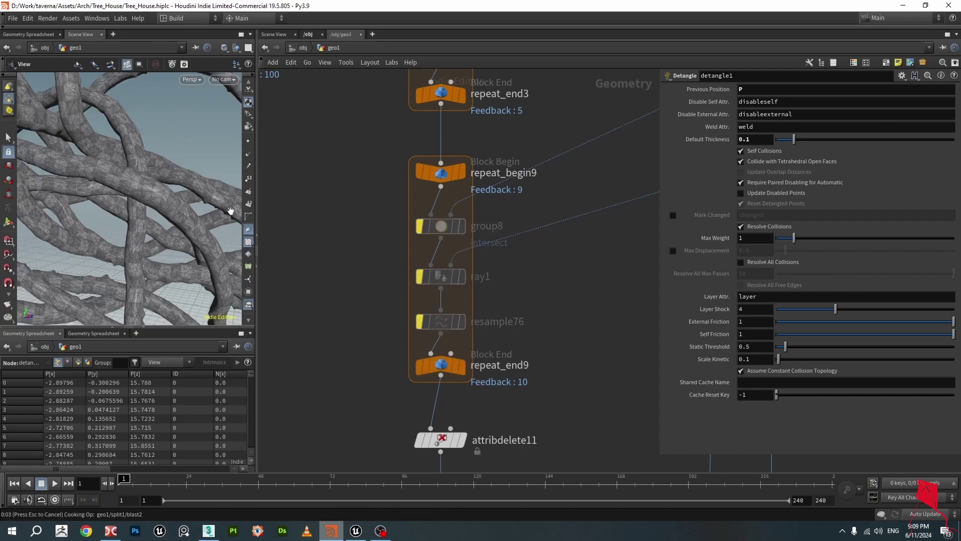
{"action": "scroll", "coordinate": [108, 200], "scroll_direction": "down", "scroll_amount": 10}
{"action": "left_click_drag", "start_coordinate": [166, 211], "coordinate": [106, 177]}
{"action": "scroll", "coordinate": [146, 235], "scroll_direction": "up", "scroll_amount": 10}
{"action": "scroll", "coordinate": [180, 150], "scroll_direction": "up", "scroll_amount": 8}
{"action": "scroll", "coordinate": [378, 229], "scroll_direction": "down", "scroll_amount": 3}
Display fuse13 and examine the raw railing curves that enter the smoothing and detangling loops.
{"action": "middle_click_drag", "start_coordinate": [378, 230], "coordinate": [402, 391]}
{"action": "scroll", "coordinate": [422, 339], "scroll_direction": "down", "scroll_amount": 2}
{"action": "middle_click_drag", "start_coordinate": [527, 205], "coordinate": [541, 259]}
{"action": "scroll", "coordinate": [485, 211], "scroll_direction": "up", "scroll_amount": 3}
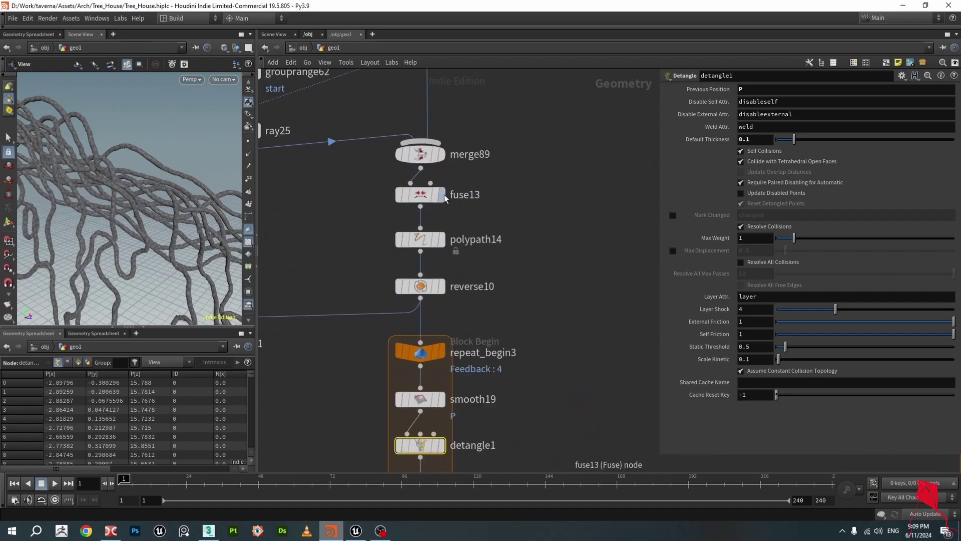
{"action": "left_click", "coordinate": [442, 195]}
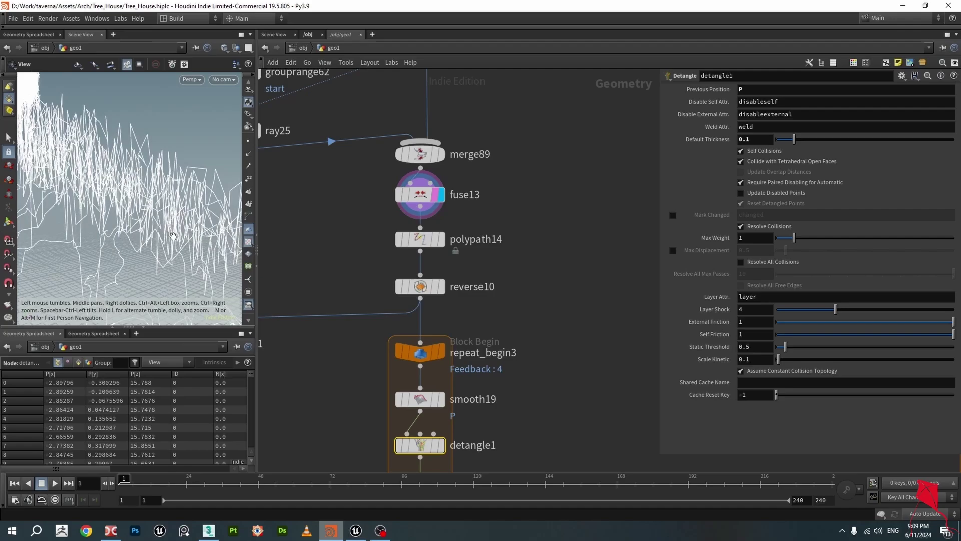
{"action": "scroll", "coordinate": [174, 237], "scroll_direction": "down", "scroll_amount": 2}
{"action": "middle_click_drag", "start_coordinate": [318, 389], "coordinate": [334, 160]}
{"action": "middle_click_drag", "start_coordinate": [344, 308], "coordinate": [343, 138]}
{"action": "scroll", "coordinate": [344, 138], "scroll_direction": "down", "scroll_amount": 1}
Select the repeat_begin9 loop nodes and re-enable group8, ray1 and resample76.
{"action": "left_click_drag", "start_coordinate": [357, 183], "coordinate": [496, 393]}
{"action": "left_click_drag", "start_coordinate": [125, 216], "coordinate": [189, 168]}
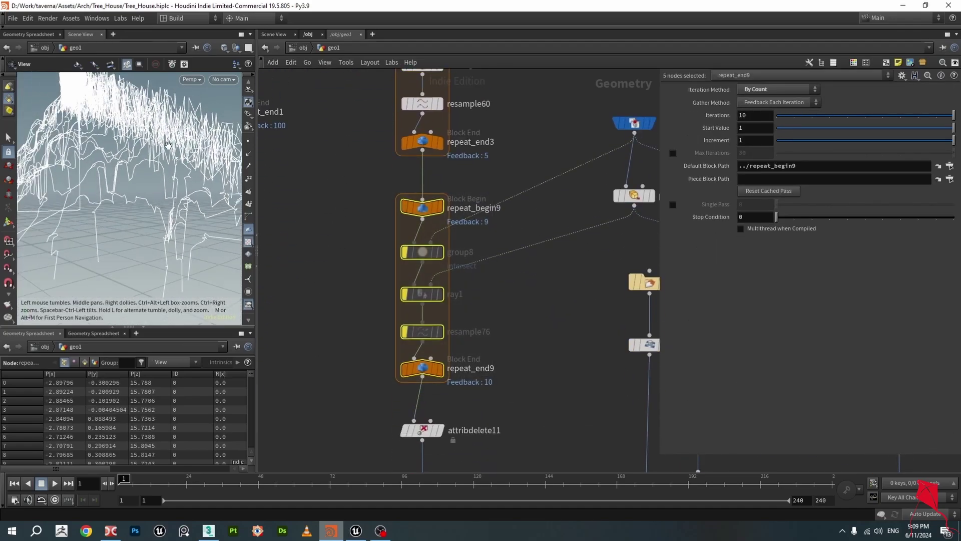
{"action": "left_click_drag", "start_coordinate": [105, 203], "coordinate": [137, 218]}
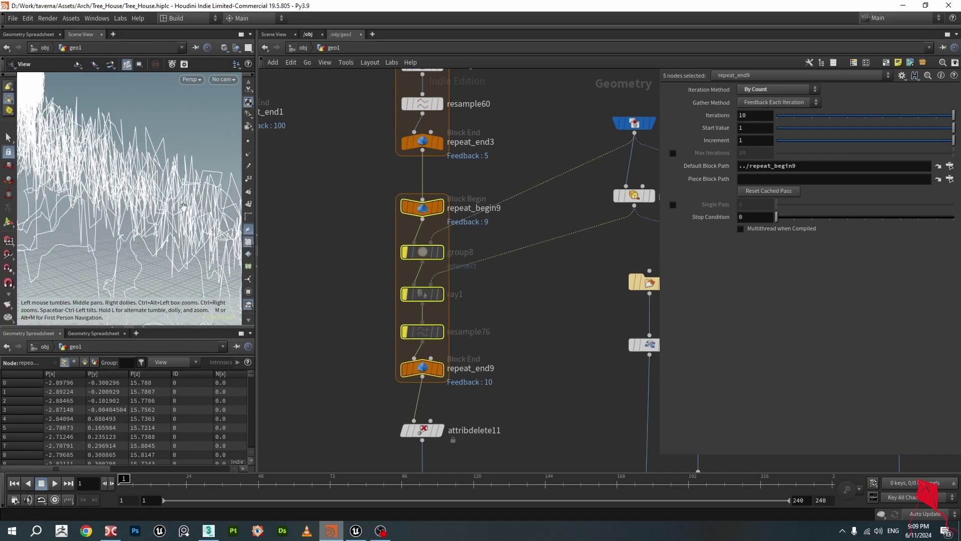
{"action": "scroll", "coordinate": [184, 207], "scroll_direction": "up", "scroll_amount": 2}
{"action": "left_click_drag", "start_coordinate": [153, 182], "coordinate": [187, 189]}
{"action": "middle_click_drag", "start_coordinate": [321, 211], "coordinate": [341, 182]}
{"action": "scroll", "coordinate": [445, 327], "scroll_direction": "up", "scroll_amount": 2}
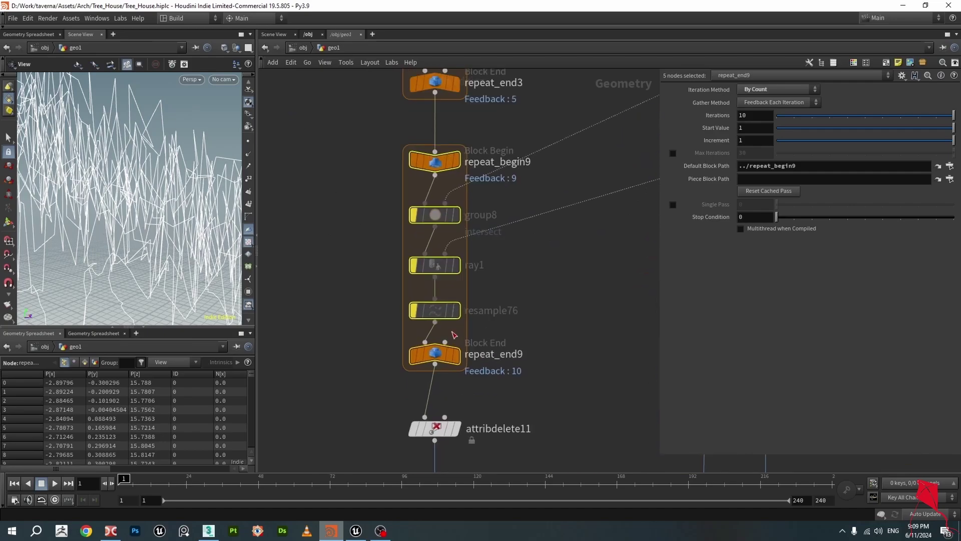
{"action": "mouse_move", "coordinate": [414, 307]}
{"action": "left_click", "coordinate": [402, 283]}
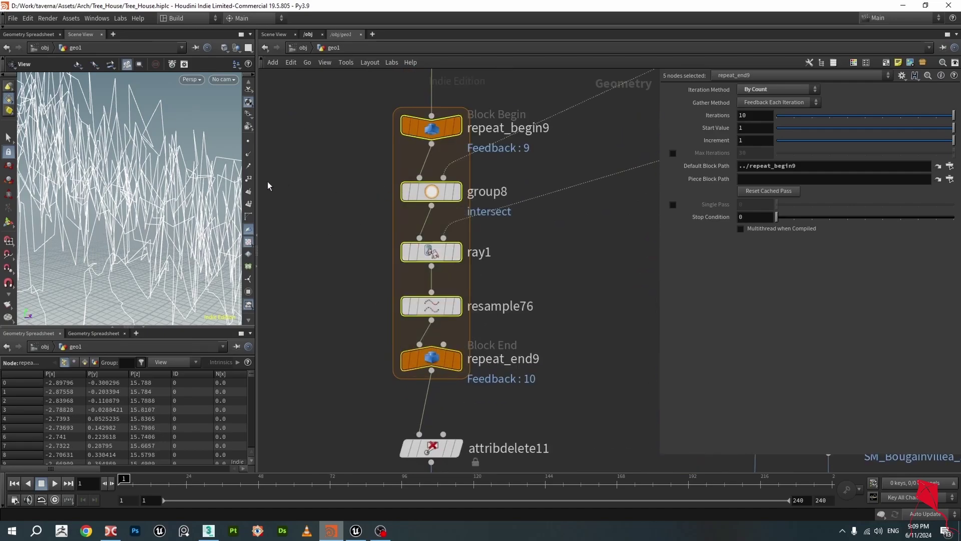
Display repeat_end9 and inspect the railing curves produced by its feedback loop.
{"action": "left_click", "coordinate": [455, 361]}
{"action": "left_click", "coordinate": [451, 365]}
{"action": "scroll", "coordinate": [129, 215], "scroll_direction": "down", "scroll_amount": 3}
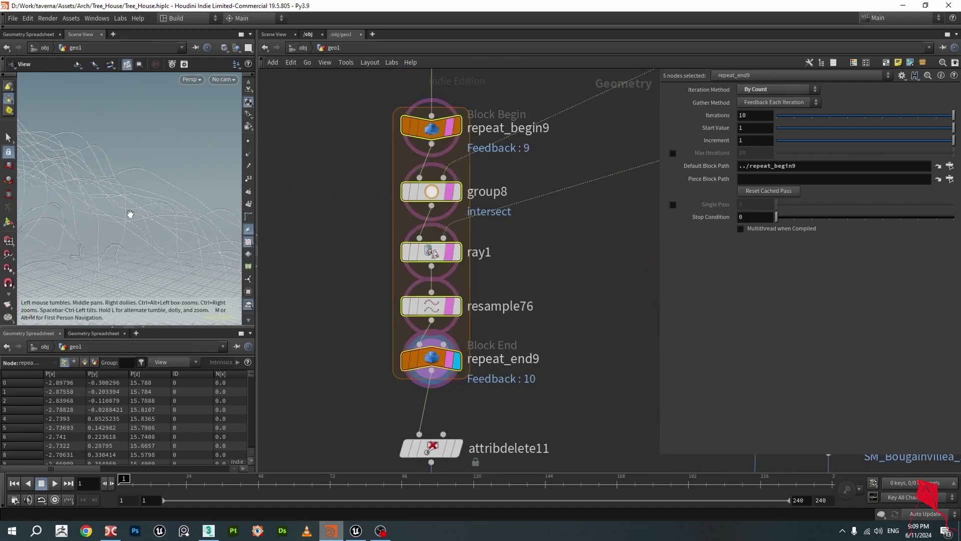
Display clean1 again and inspect the recooked high-poly railing branches from several angles.
{"action": "middle_click_drag", "start_coordinate": [330, 366], "coordinate": [328, 208]}
{"action": "scroll", "coordinate": [330, 229], "scroll_direction": "down", "scroll_amount": 3}
{"action": "middle_click_drag", "start_coordinate": [412, 465], "coordinate": [453, 195]}
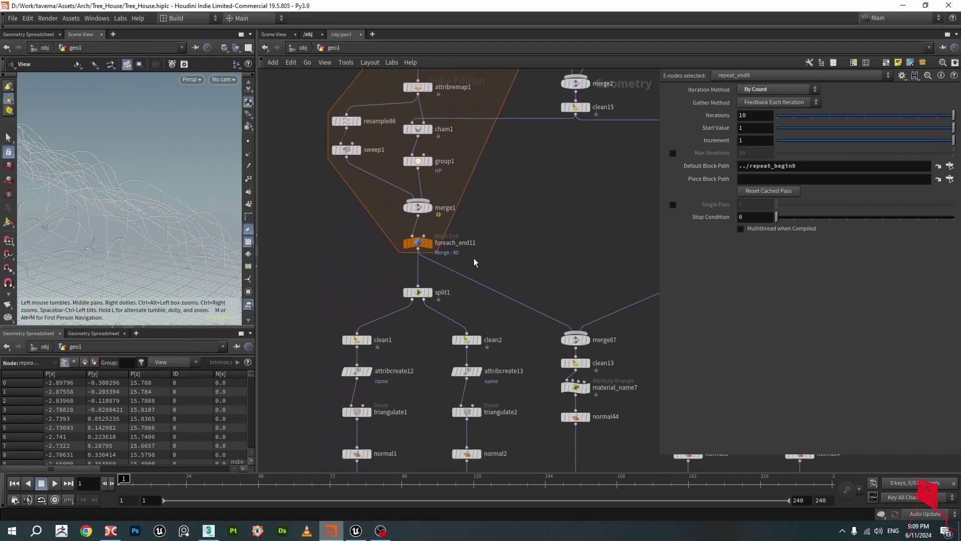
{"action": "scroll", "coordinate": [450, 251], "scroll_direction": "up", "scroll_amount": 2}
{"action": "middle_click_drag", "start_coordinate": [440, 296], "coordinate": [479, 226]}
{"action": "scroll", "coordinate": [370, 311], "scroll_direction": "up", "scroll_amount": 1}
{"action": "mouse_move", "coordinate": [374, 319]}
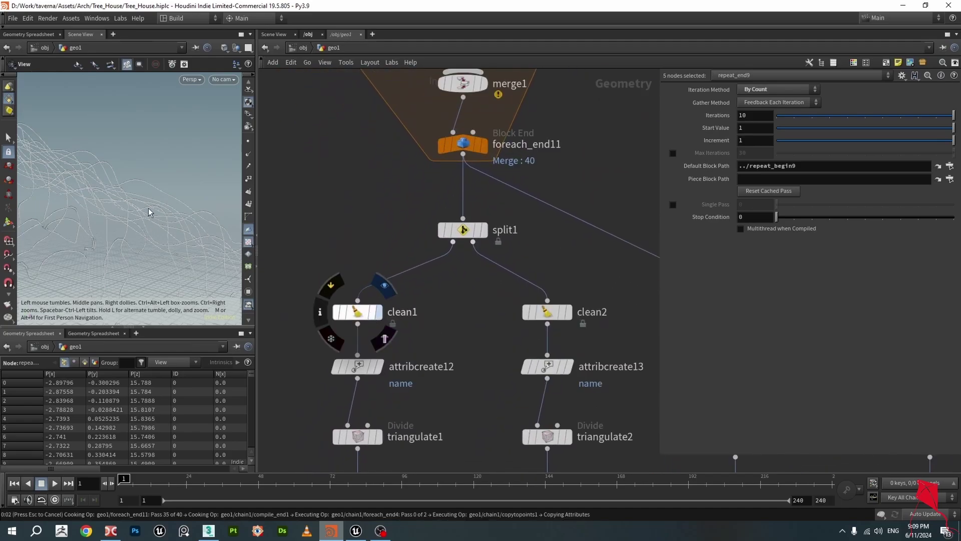
{"action": "left_click_drag", "start_coordinate": [148, 208], "coordinate": [171, 174]}
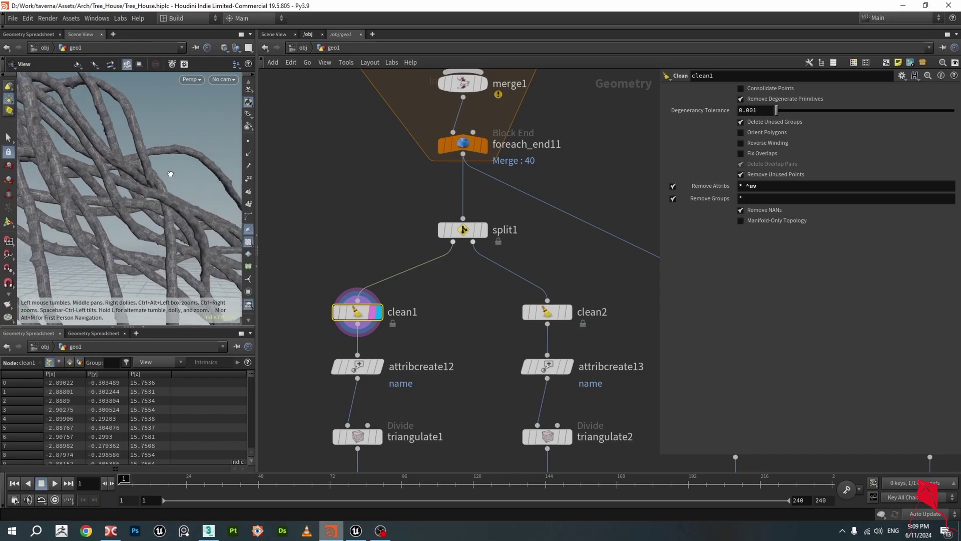
{"action": "right_click_drag", "start_coordinate": [170, 174], "coordinate": [137, 174]}
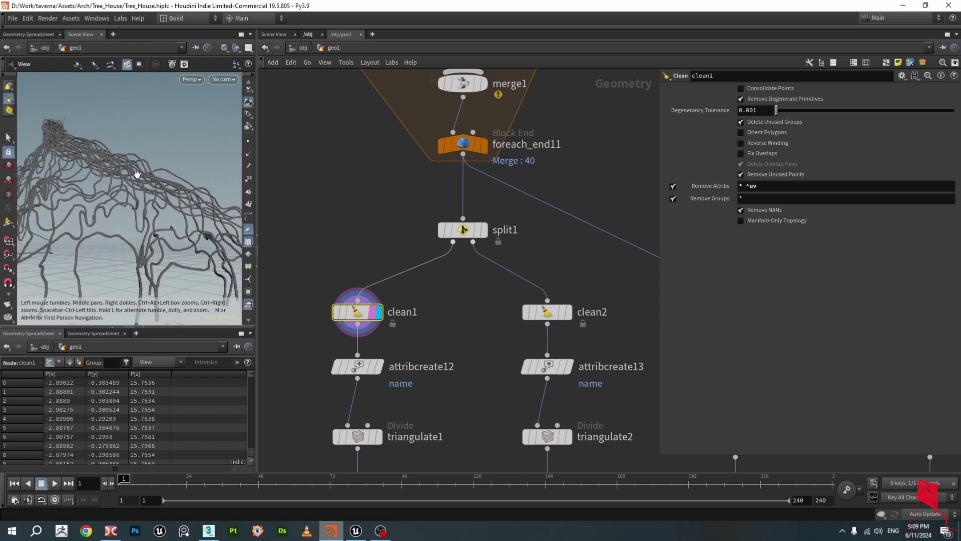
{"action": "left_click_drag", "start_coordinate": [137, 174], "coordinate": [137, 188]}
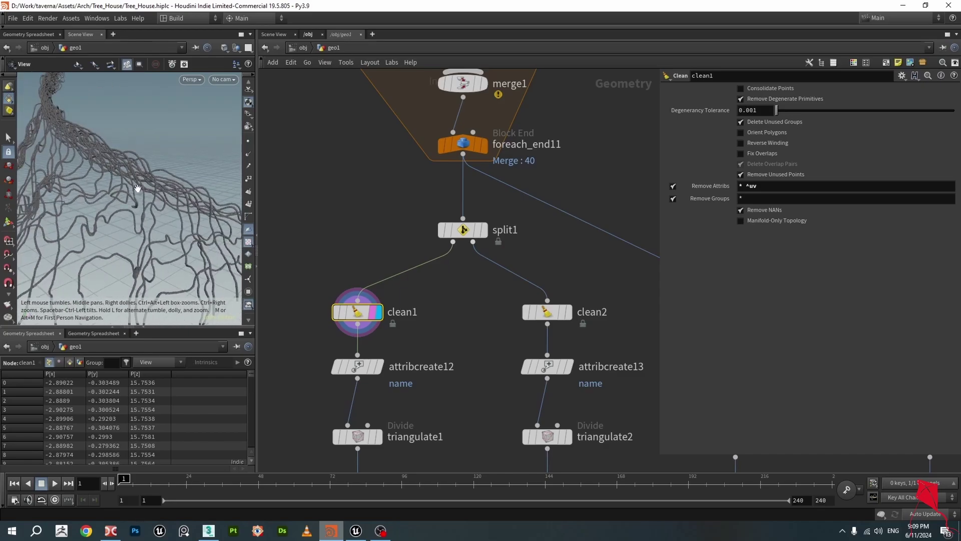
Display clean2 and inspect the low-poly swept railing meshes from the second output of split1.
{"action": "middle_click_drag", "start_coordinate": [463, 349], "coordinate": [478, 289]}
{"action": "left_click_drag", "start_coordinate": [184, 180], "coordinate": [185, 177]}
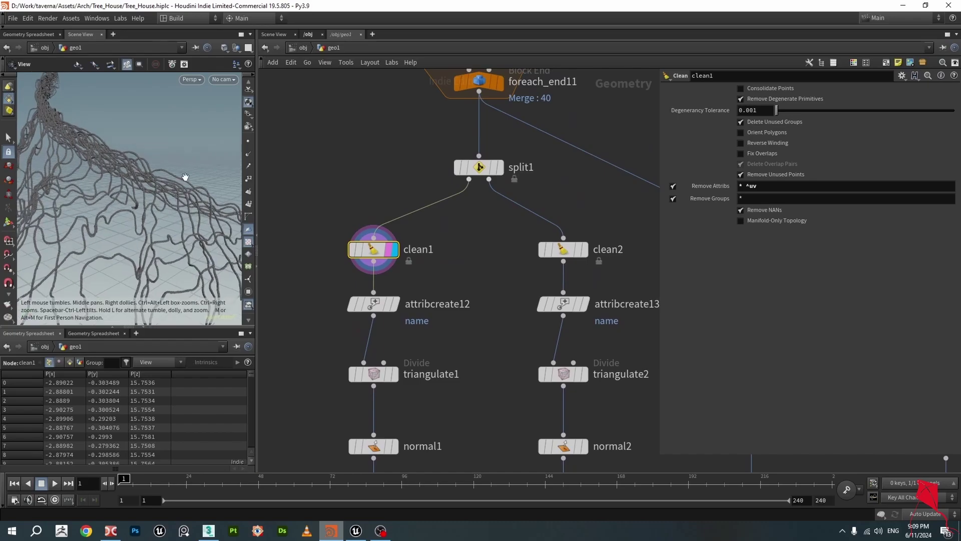
{"action": "scroll", "coordinate": [173, 184], "scroll_direction": "up", "scroll_amount": 6}
{"action": "left_click", "coordinate": [586, 250]}
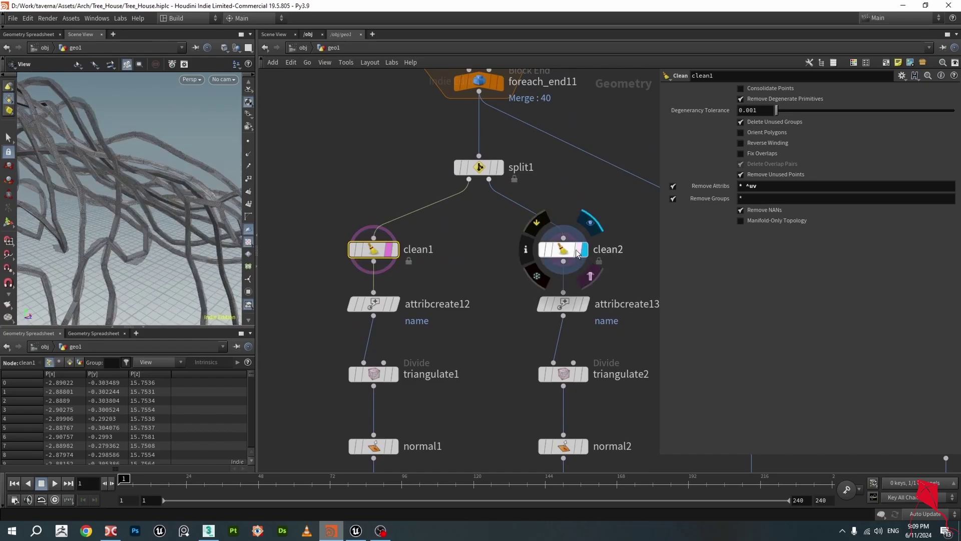
{"action": "scroll", "coordinate": [159, 185], "scroll_direction": "down", "scroll_amount": 10}
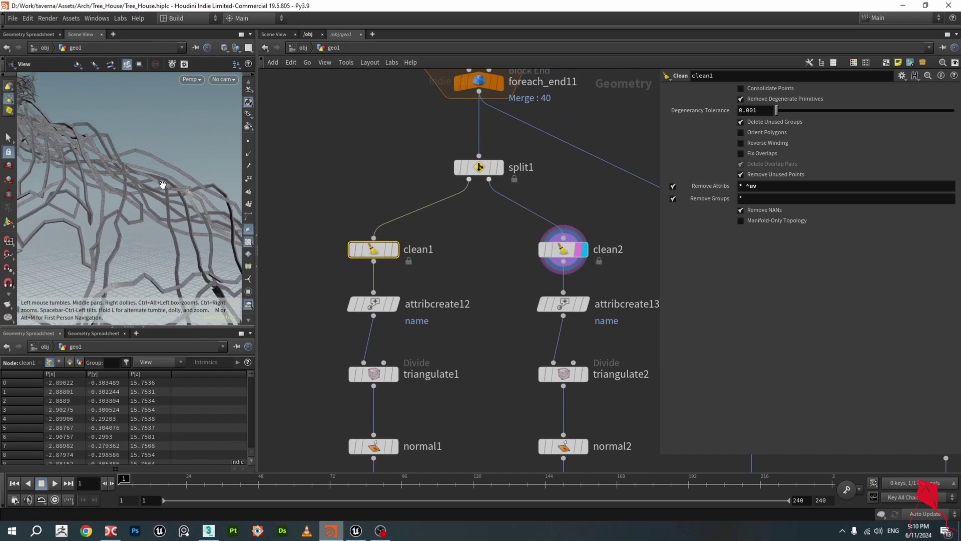
{"action": "left_click_drag", "start_coordinate": [159, 209], "coordinate": [137, 212]}
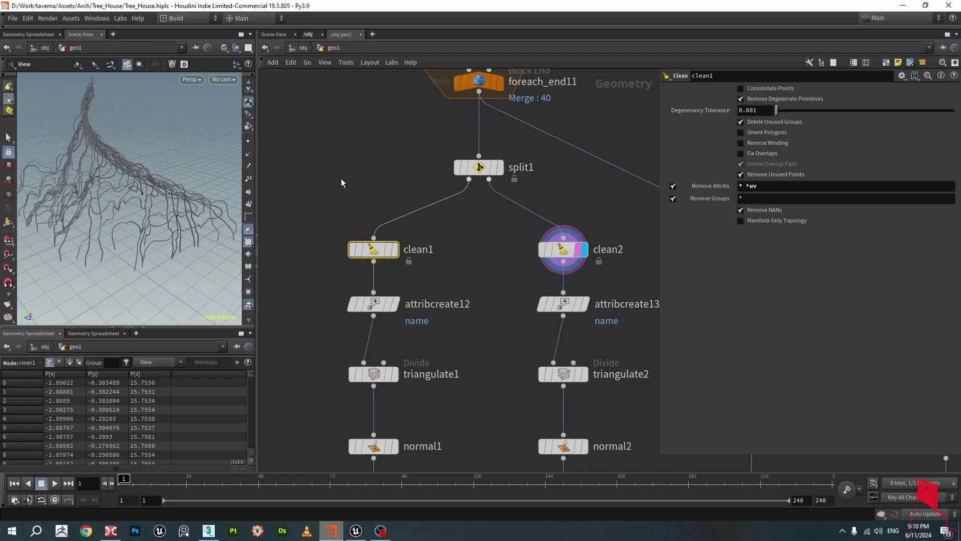
Set the number of columns of the sweep1 round tube to 4.
{"action": "middle_click_drag", "start_coordinate": [365, 112], "coordinate": [400, 350]}
{"action": "scroll", "coordinate": [404, 169], "scroll_direction": "up", "scroll_amount": 4}
{"action": "middle_click_drag", "start_coordinate": [389, 161], "coordinate": [386, 258]}
{"action": "left_click", "coordinate": [385, 252]}
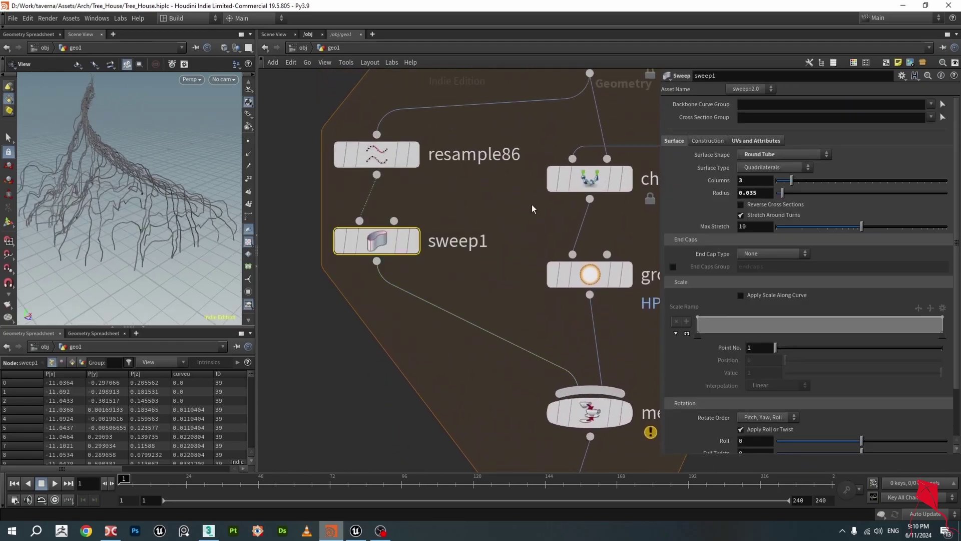
{"action": "type", "text": "4"}
{"action": "key", "text": "Return"}
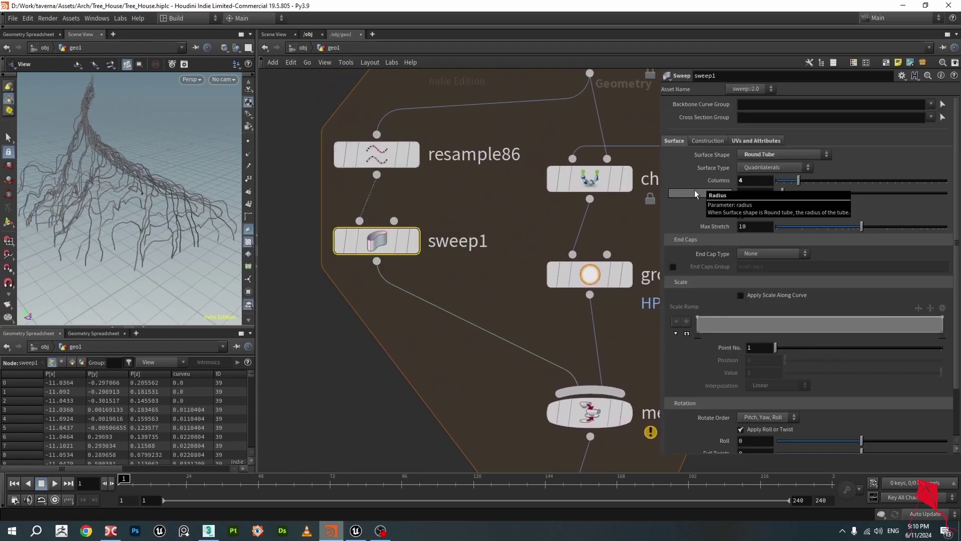
Set the maximum segment length of resample86 to 0.2 and check the railing mesh.
{"action": "left_click", "coordinate": [383, 159]}
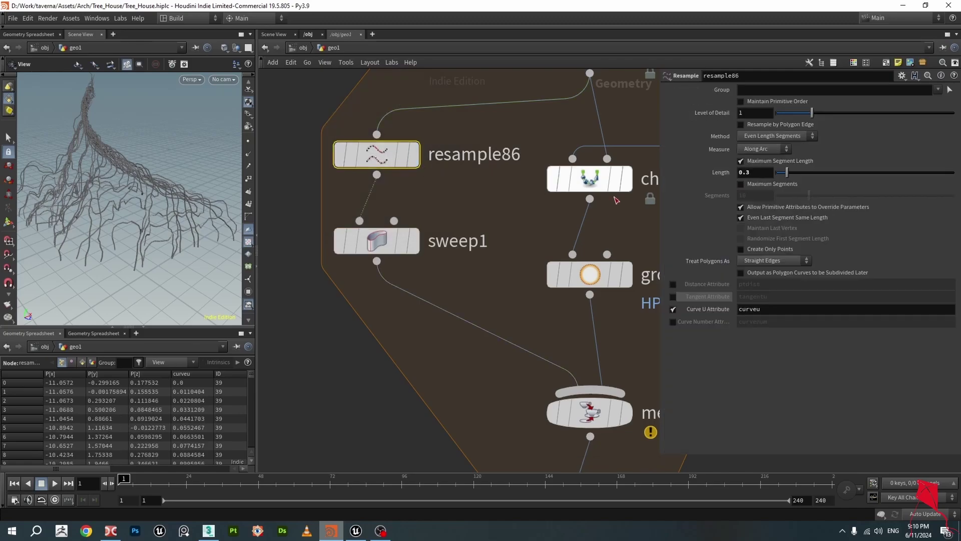
{"action": "left_click", "coordinate": [755, 173]}
{"action": "type", "text": "0.2"}
{"action": "key", "text": "Return"}
{"action": "scroll", "coordinate": [152, 185], "scroll_direction": "up", "scroll_amount": 5}
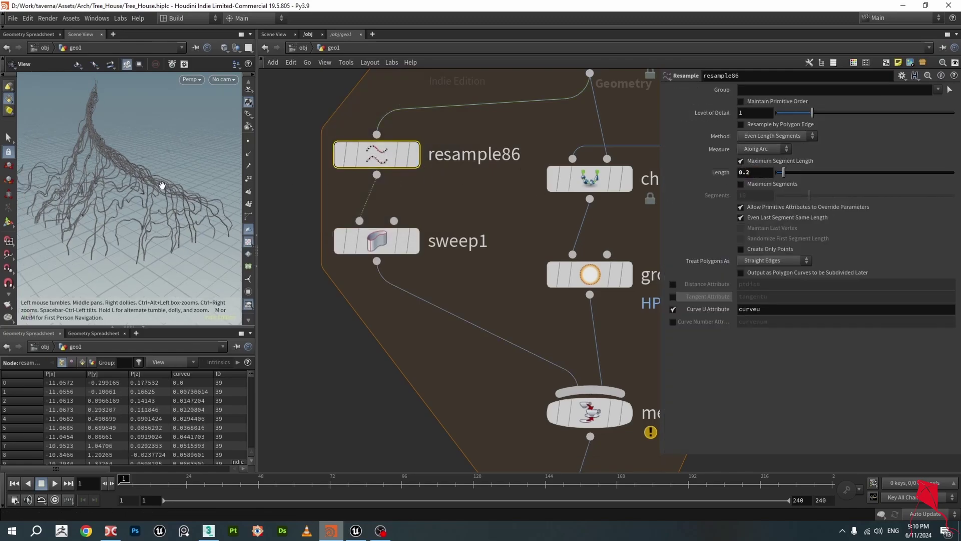
{"action": "scroll", "coordinate": [165, 186], "scroll_direction": "down", "scroll_amount": 5}
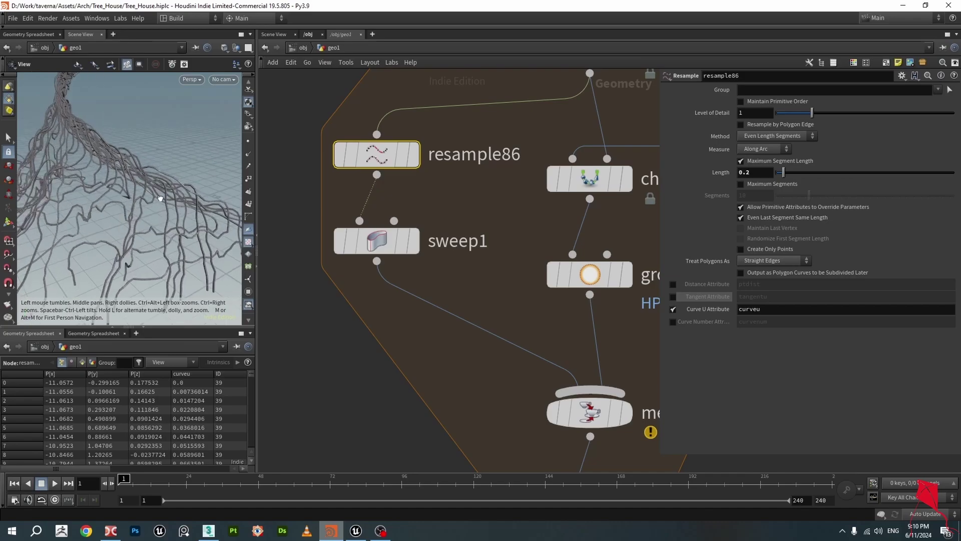
Display clean1 with its parameters and examine the Remove Attribs pattern that keeps only the UVs.
{"action": "scroll", "coordinate": [393, 174], "scroll_direction": "down", "scroll_amount": 3}
{"action": "middle_click_drag", "start_coordinate": [435, 398], "coordinate": [389, 90]}
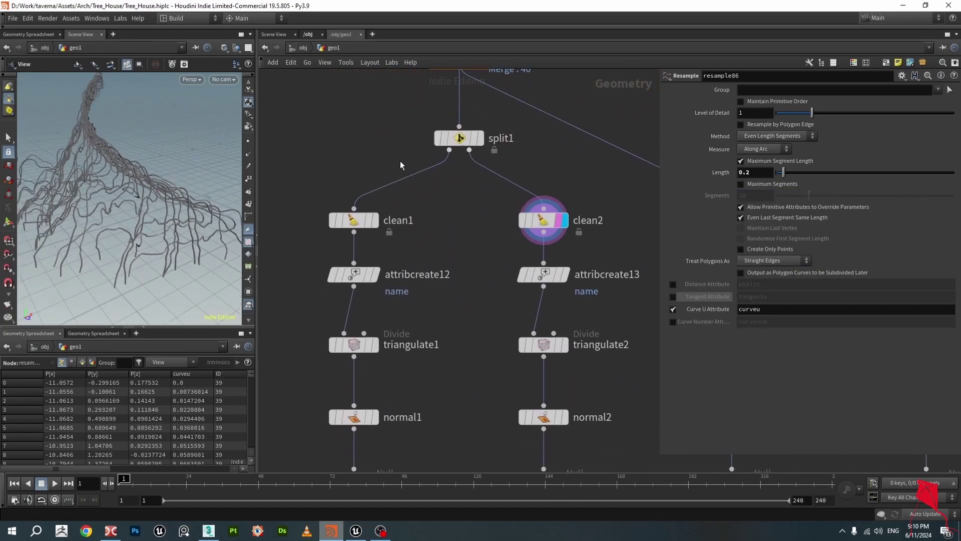
{"action": "scroll", "coordinate": [400, 245], "scroll_direction": "up", "scroll_amount": 2}
{"action": "middle_click_drag", "start_coordinate": [381, 242], "coordinate": [450, 214]}
{"action": "mouse_move", "coordinate": [419, 188]}
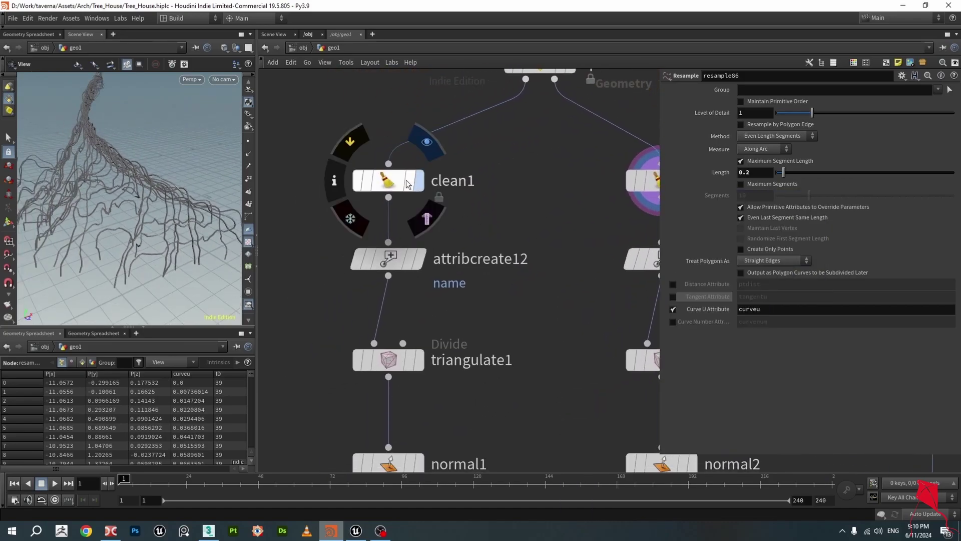
{"action": "left_click", "coordinate": [426, 142]}
{"action": "left_click", "coordinate": [388, 180]}
{"action": "middle_click_drag", "start_coordinate": [514, 185], "coordinate": [503, 283]}
{"action": "middle_click", "coordinate": [535, 161]}
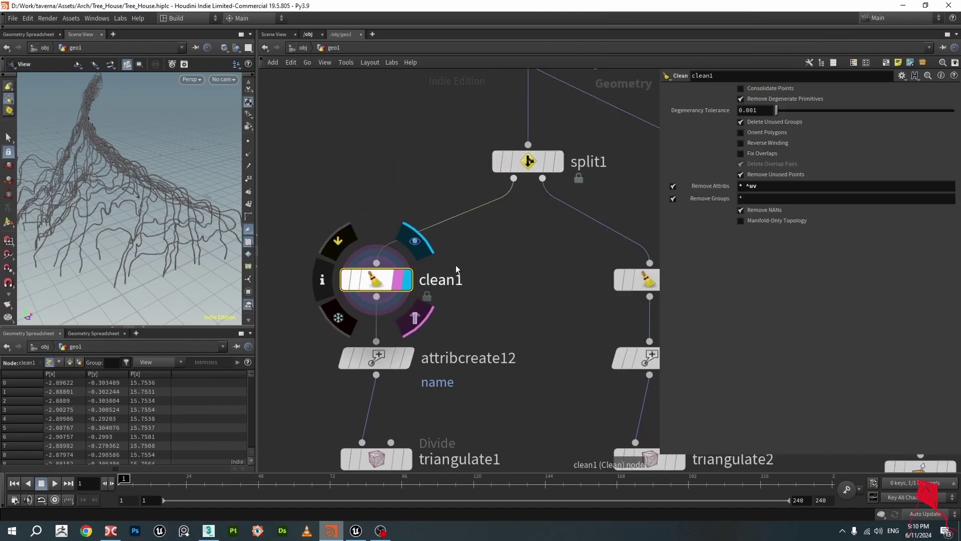
{"action": "left_click_drag", "start_coordinate": [746, 188], "coordinate": [759, 188]}
Display attribcreate12 and examine its primitive string attribute "name" with the value LODGroup/LOD0.
{"action": "middle_click_drag", "start_coordinate": [516, 318], "coordinate": [533, 212]}
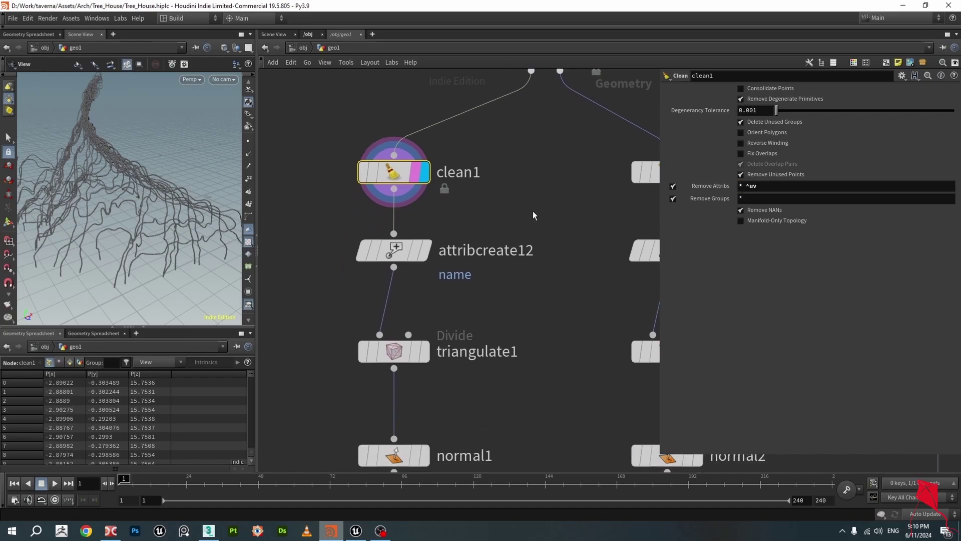
{"action": "left_click", "coordinate": [421, 255]}
{"action": "left_click", "coordinate": [420, 255]}
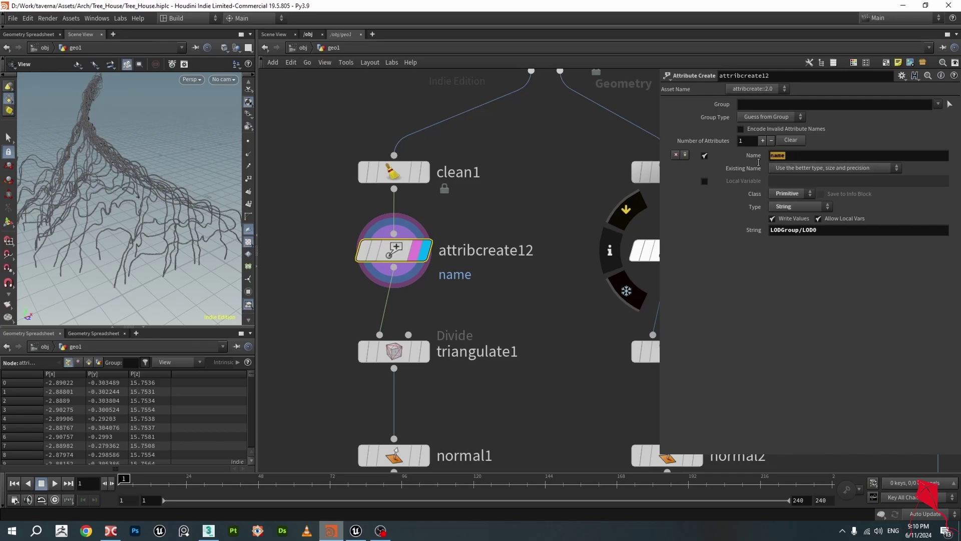
{"action": "left_click", "coordinate": [720, 259]}
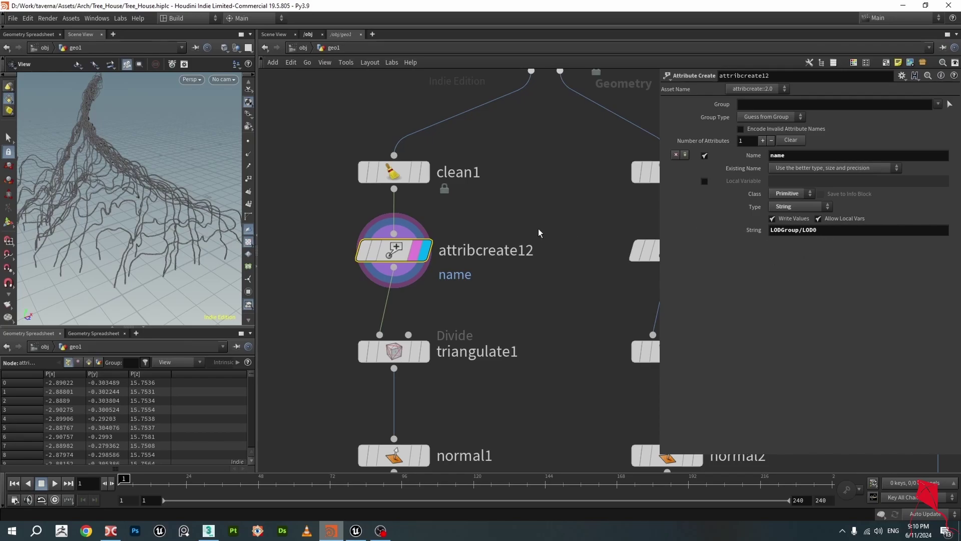
{"action": "scroll", "coordinate": [161, 216], "scroll_direction": "up", "scroll_amount": 4}
{"action": "middle_click_drag", "start_coordinate": [576, 299], "coordinate": [480, 304]}
{"action": "scroll", "coordinate": [481, 304], "scroll_direction": "down", "scroll_amount": 2}
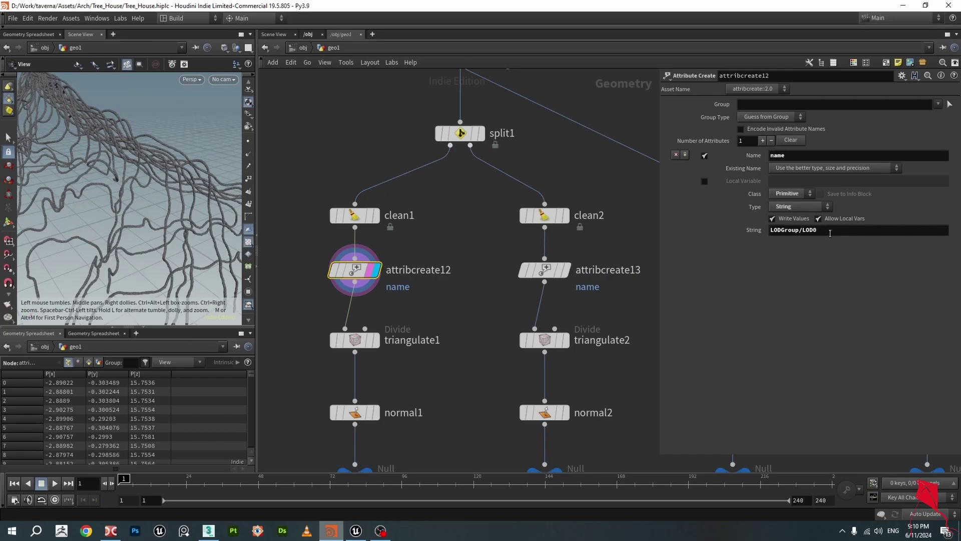
Display attribcreate13 and compare its primitive string attribute "name" value LODGroup/LOD1 with the one on attribcreate12.
{"action": "left_click", "coordinate": [546, 271]}
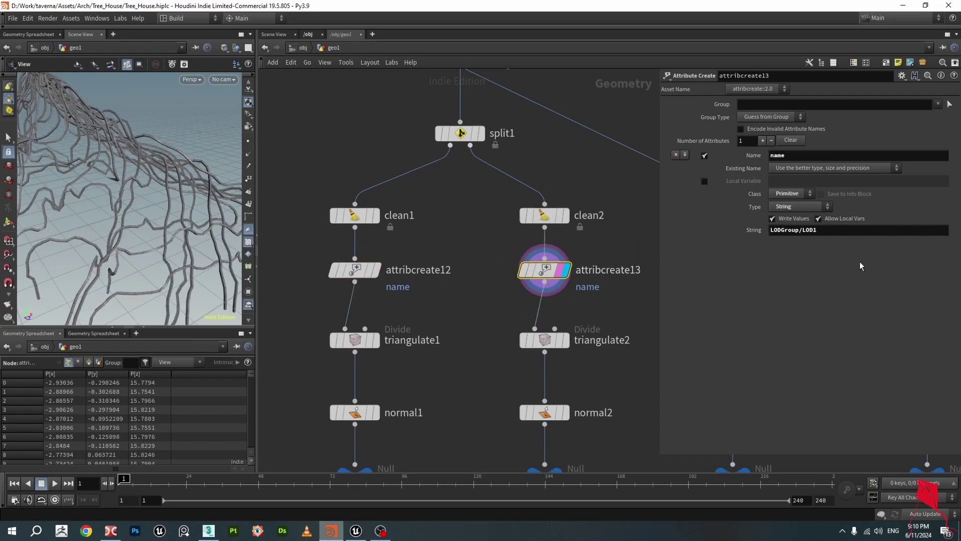
{"action": "scroll", "coordinate": [539, 197], "scroll_direction": "down", "scroll_amount": 5}
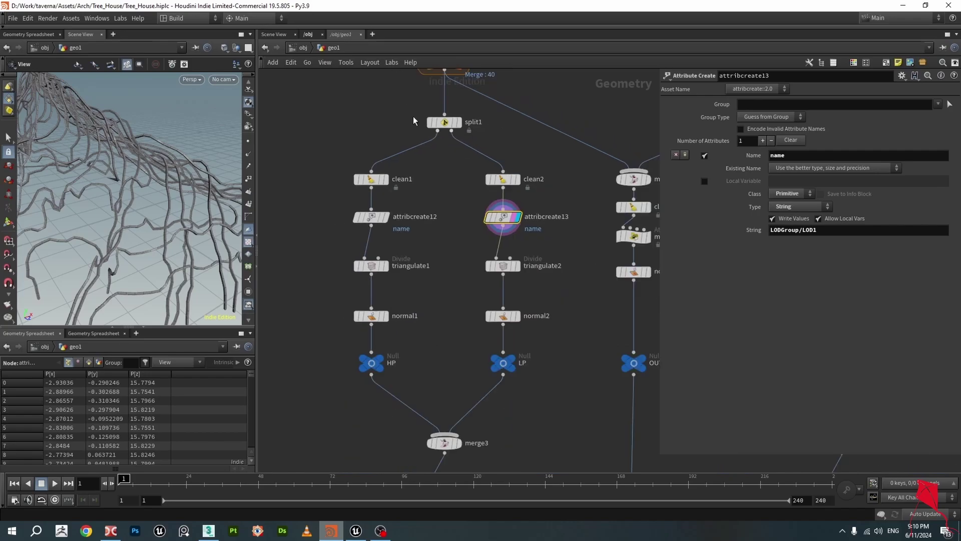
{"action": "scroll", "coordinate": [433, 261], "scroll_direction": "up", "scroll_amount": 3}
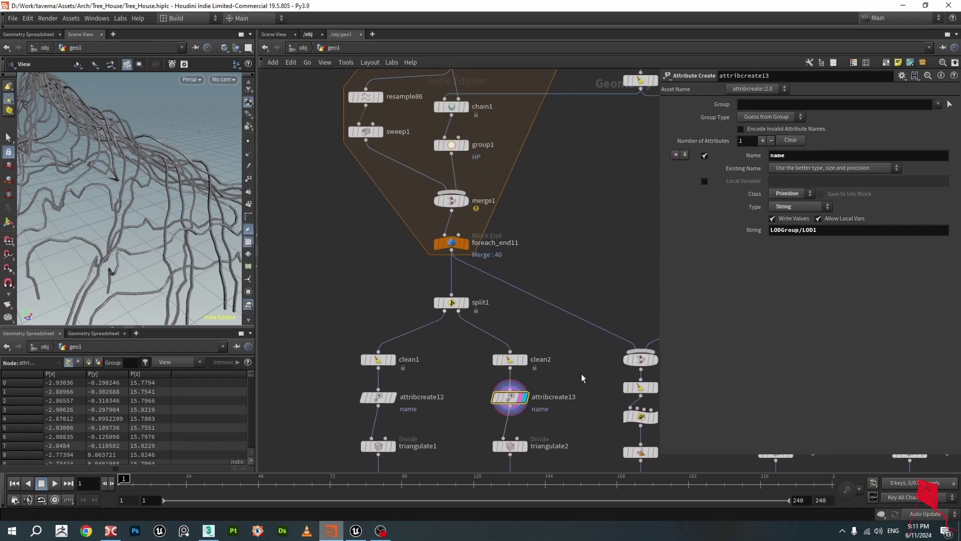
{"action": "middle_click_drag", "start_coordinate": [581, 378], "coordinate": [554, 235]}
{"action": "scroll", "coordinate": [373, 284], "scroll_direction": "up", "scroll_amount": 1}
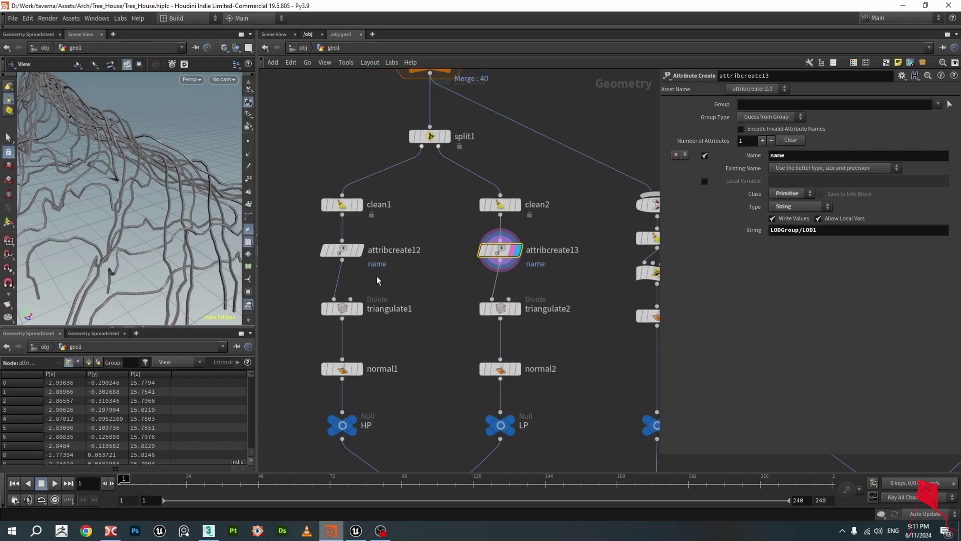
{"action": "left_click", "coordinate": [352, 252]}
{"action": "middle_click_drag", "start_coordinate": [395, 295], "coordinate": [474, 256]}
{"action": "scroll", "coordinate": [441, 275], "scroll_direction": "up", "scroll_amount": 1}
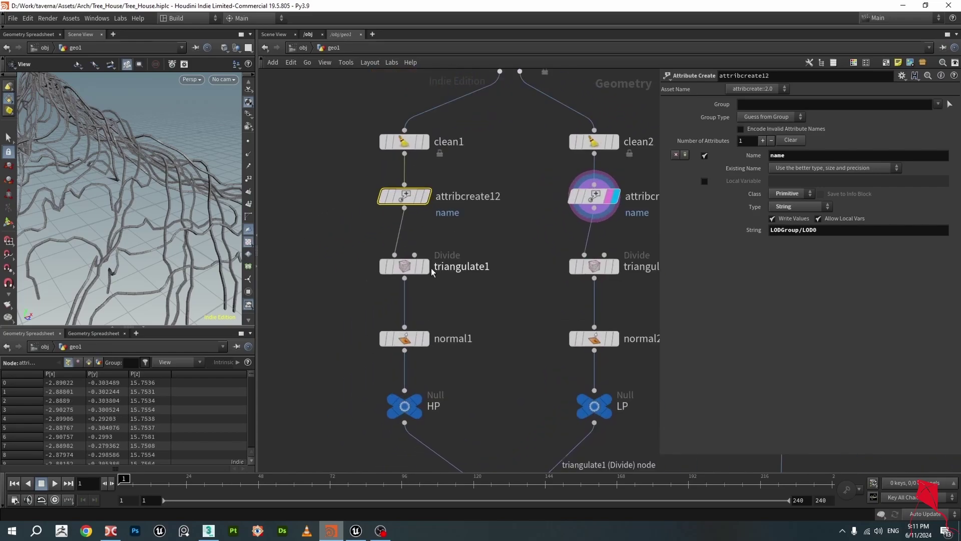
Display triangulate1 and examine its Convex Polygons settings with Maximum Edges at 3.
{"action": "left_click", "coordinate": [419, 268]}
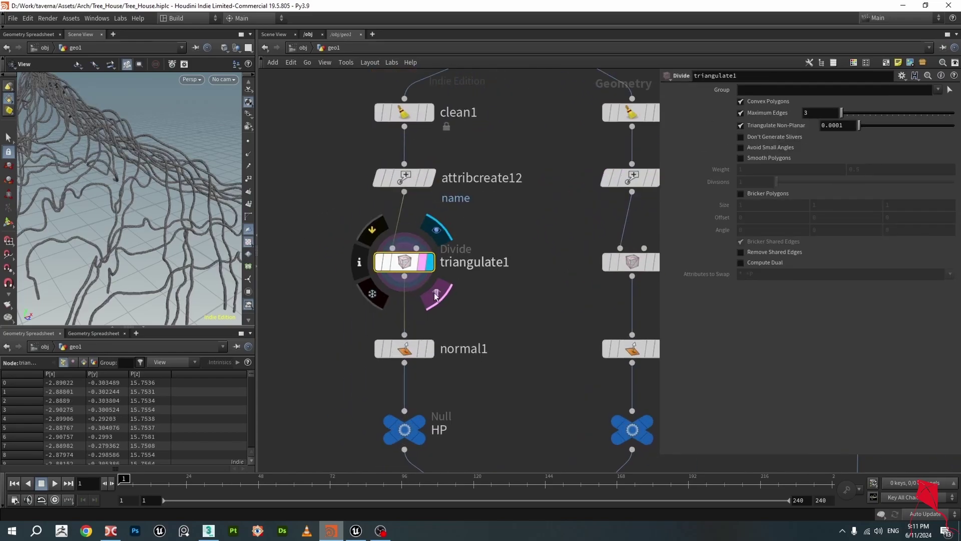
{"action": "scroll", "coordinate": [467, 324], "scroll_direction": "down", "scroll_amount": 2}
{"action": "middle_click_drag", "start_coordinate": [432, 345], "coordinate": [471, 323]}
{"action": "scroll", "coordinate": [471, 323], "scroll_direction": "up", "scroll_amount": 2}
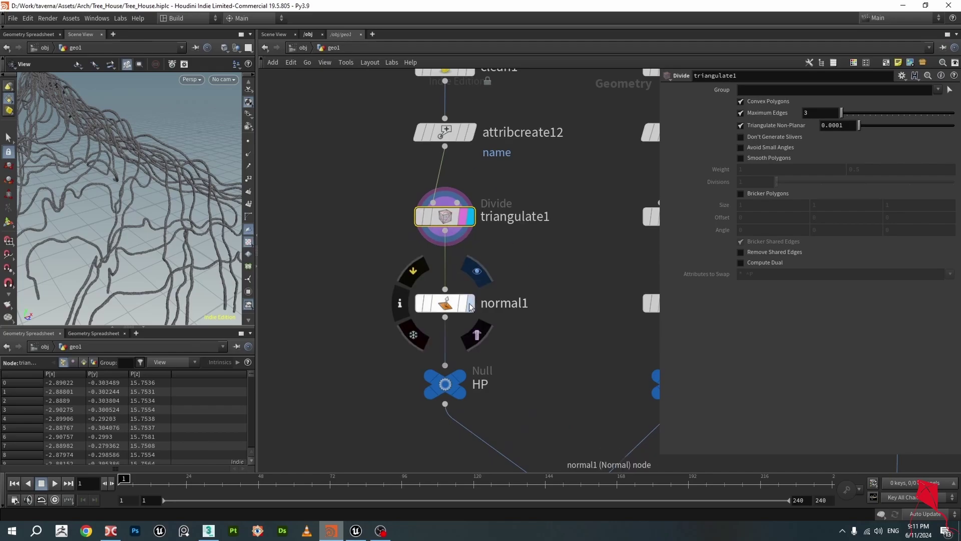
Display normal1 and inspect its node information and its vertex normal settings.
{"action": "left_click", "coordinate": [447, 305]}
{"action": "middle_click", "coordinate": [451, 308]}
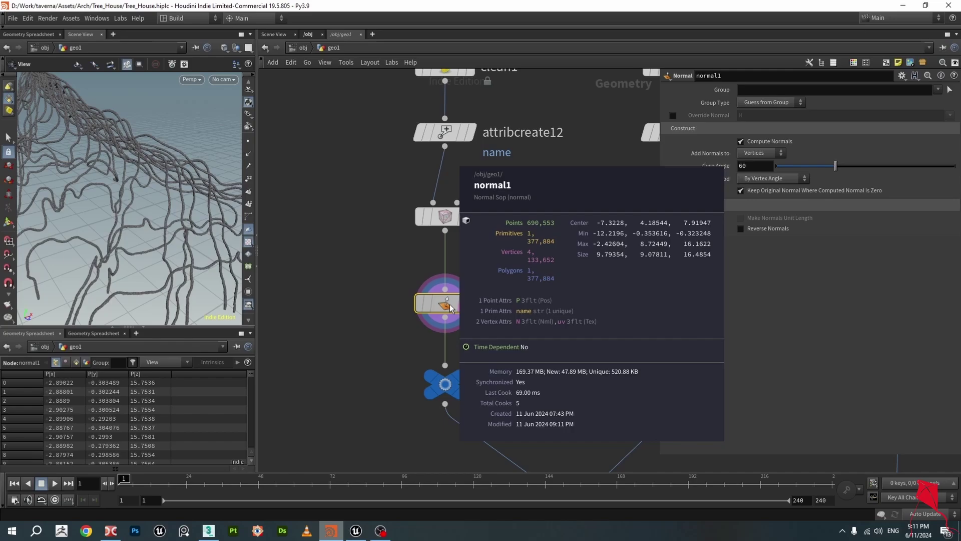
{"action": "scroll", "coordinate": [451, 307], "scroll_direction": "down", "scroll_amount": 1}
{"action": "middle_click_drag", "start_coordinate": [530, 361], "coordinate": [406, 296]}
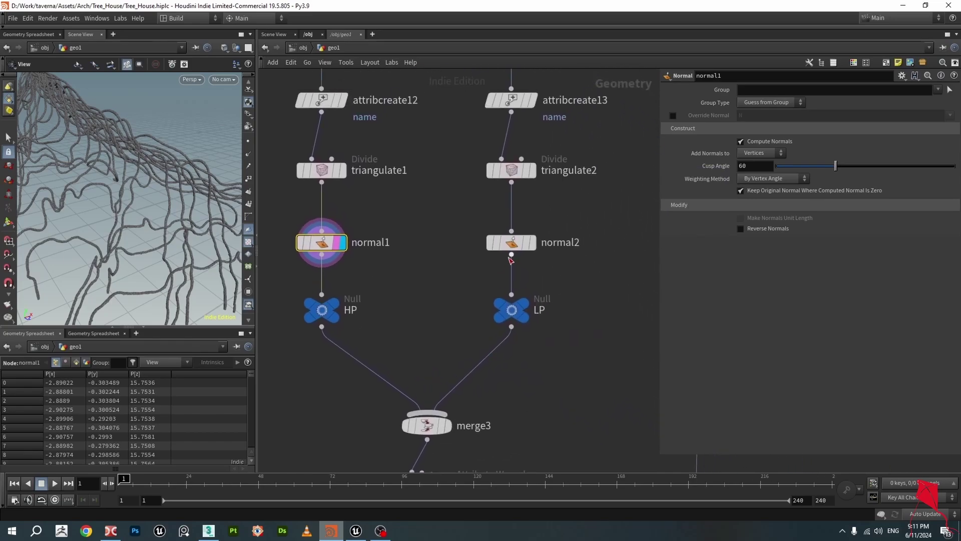
{"action": "scroll", "coordinate": [447, 241], "scroll_direction": "down", "scroll_amount": 1}
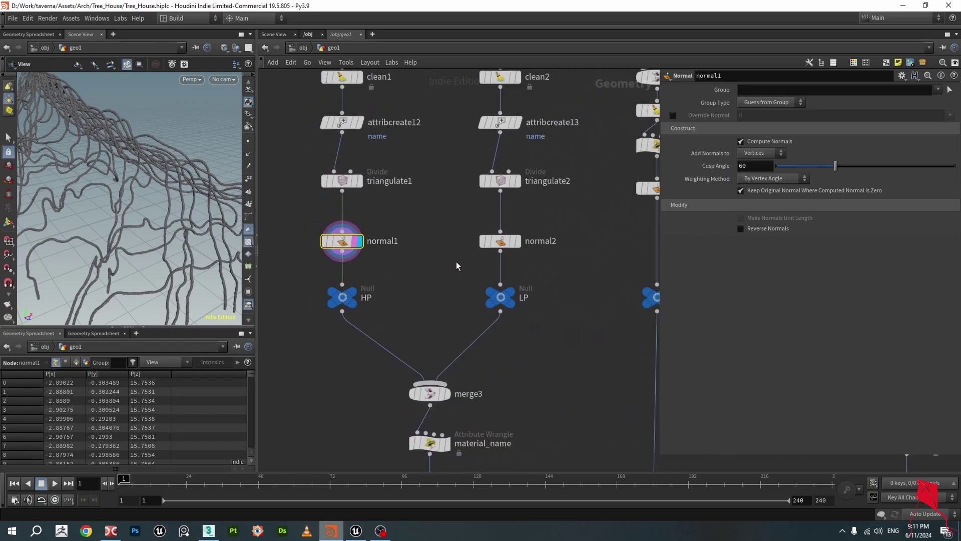
Display the HP null and the LP null in turn to compare the high- and low-poly railings up close.
{"action": "left_click", "coordinate": [353, 302]}
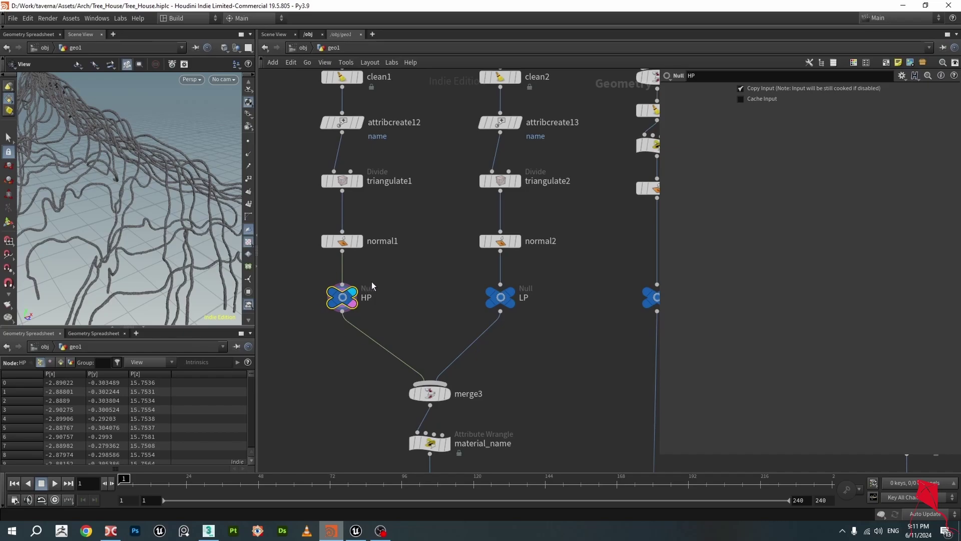
{"action": "left_click", "coordinate": [510, 303]}
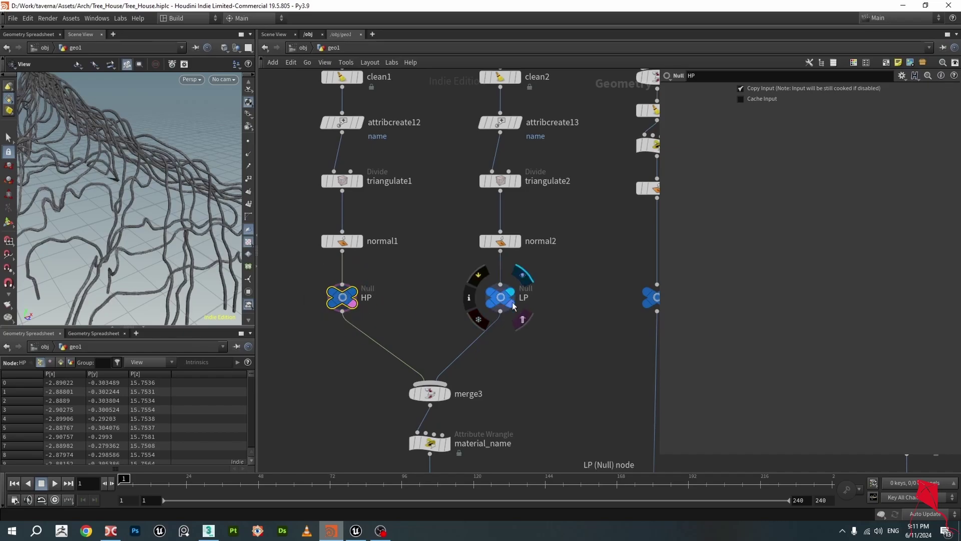
{"action": "left_click_drag", "start_coordinate": [149, 239], "coordinate": [196, 201], "text": "alt"}
{"action": "scroll", "coordinate": [186, 191], "scroll_direction": "up", "scroll_amount": 4}
Display merge3 and check its HP and LP inputs.
{"action": "middle_click_drag", "start_coordinate": [434, 378], "coordinate": [464, 277]}
{"action": "scroll", "coordinate": [464, 278], "scroll_direction": "up", "scroll_amount": 1}
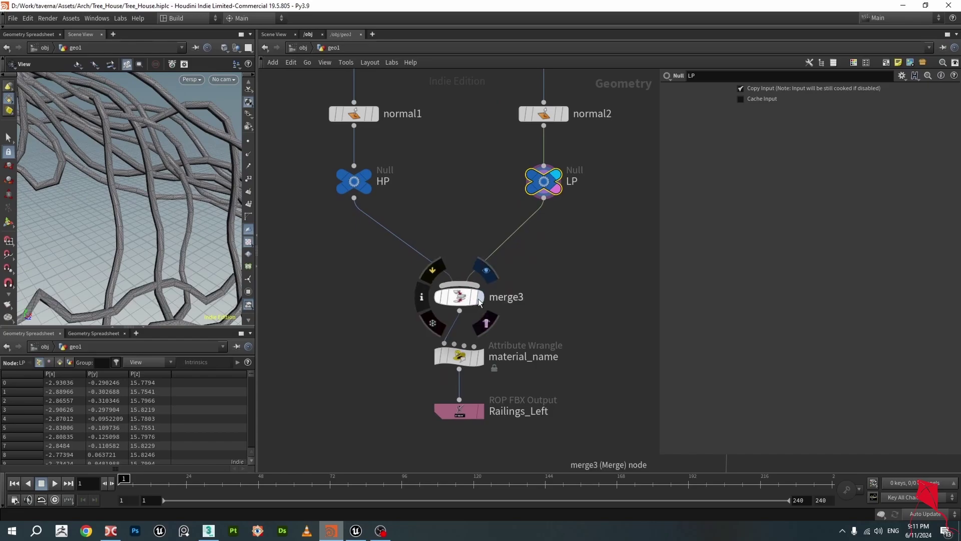
{"action": "left_click", "coordinate": [486, 271]}
{"action": "left_click", "coordinate": [459, 295]}
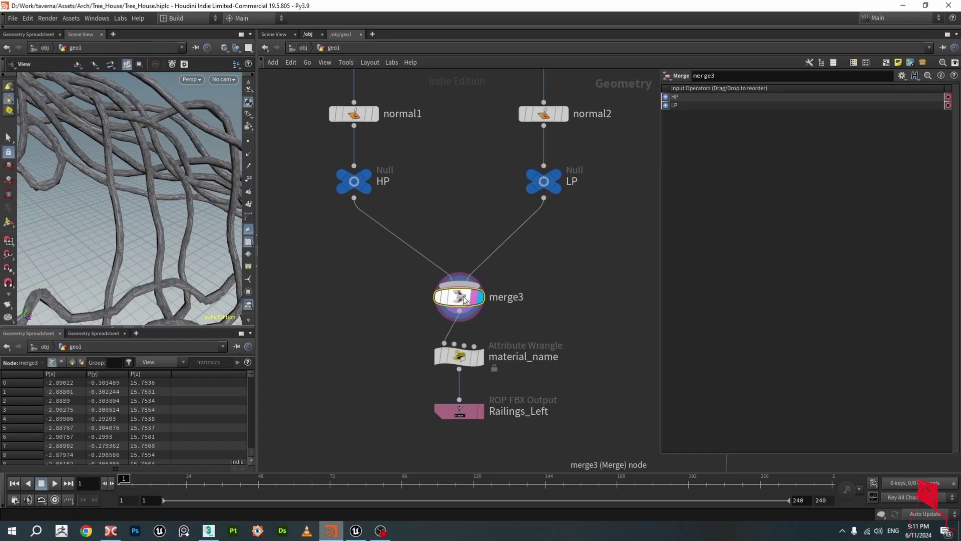
Examine the material_name wrangle's expression s@shop_materialpath = "Railings"; and look over the merged railings.
{"action": "left_click", "coordinate": [460, 358]}
{"action": "left_click_drag", "start_coordinate": [814, 162], "coordinate": [649, 169]}
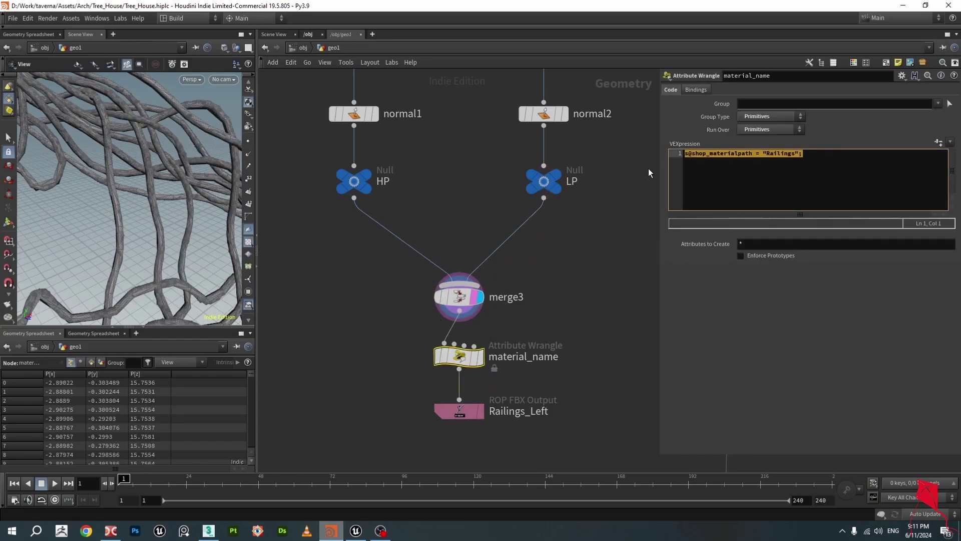
{"action": "left_click", "coordinate": [780, 186]}
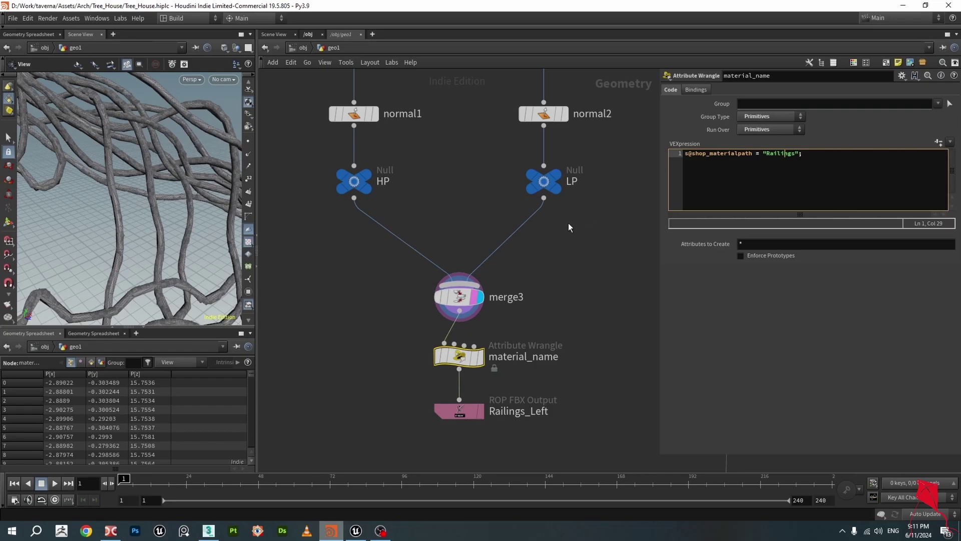
{"action": "left_click_drag", "start_coordinate": [86, 180], "coordinate": [180, 133], "text": "alt"}
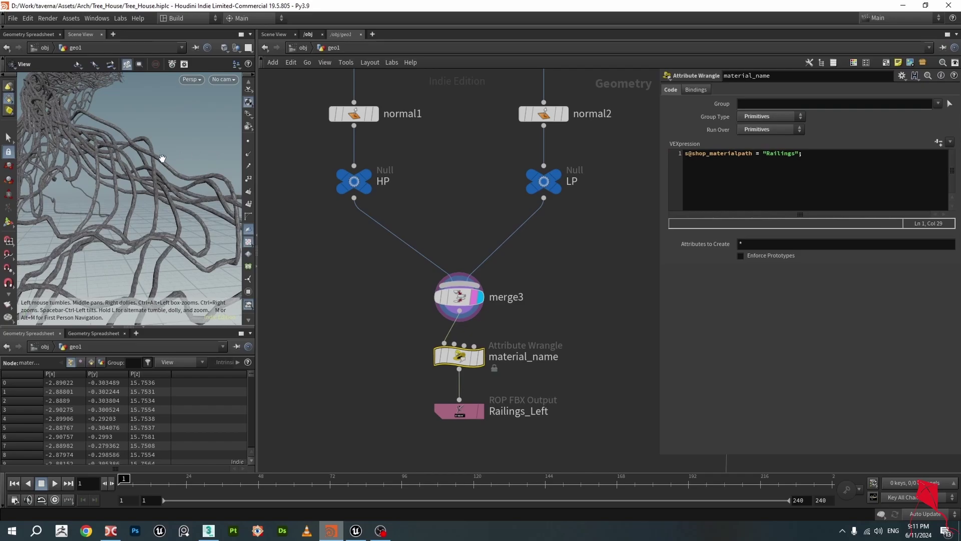
{"action": "left_click_drag", "start_coordinate": [154, 165], "coordinate": [162, 172]}
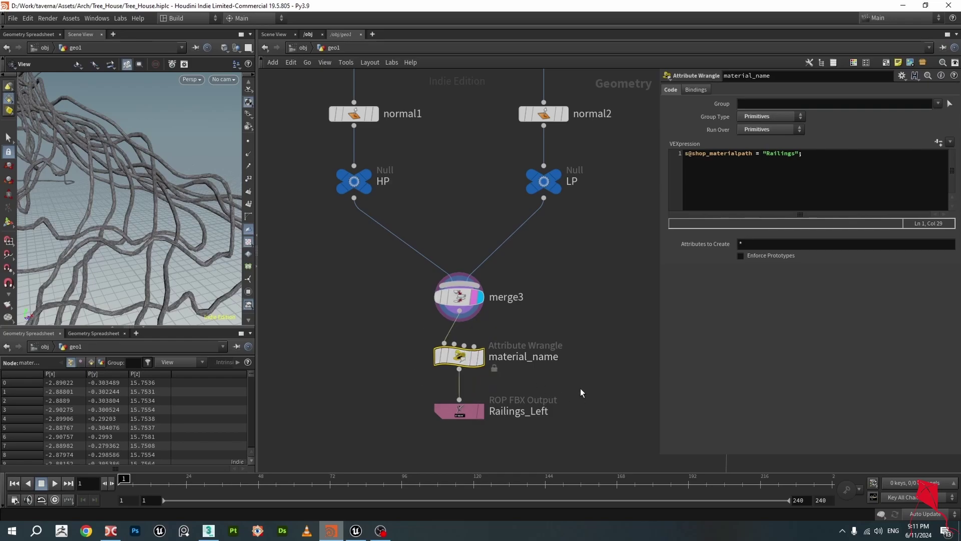
Show the Railings_Left FBX output's parameters, save the scene and check the output file $HIP/FBX/SM_Railings_Left.
{"action": "middle_click_drag", "start_coordinate": [527, 416], "coordinate": [529, 329]}
{"action": "scroll", "coordinate": [530, 330], "scroll_direction": "up", "scroll_amount": 2}
{"action": "left_click", "coordinate": [439, 324]}
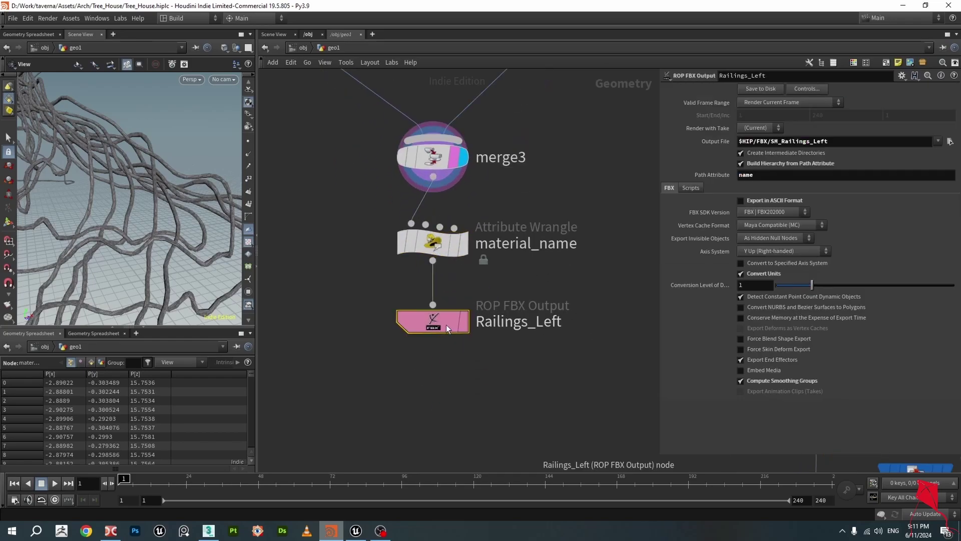
{"action": "scroll", "coordinate": [586, 328], "scroll_direction": "down", "scroll_amount": 2}
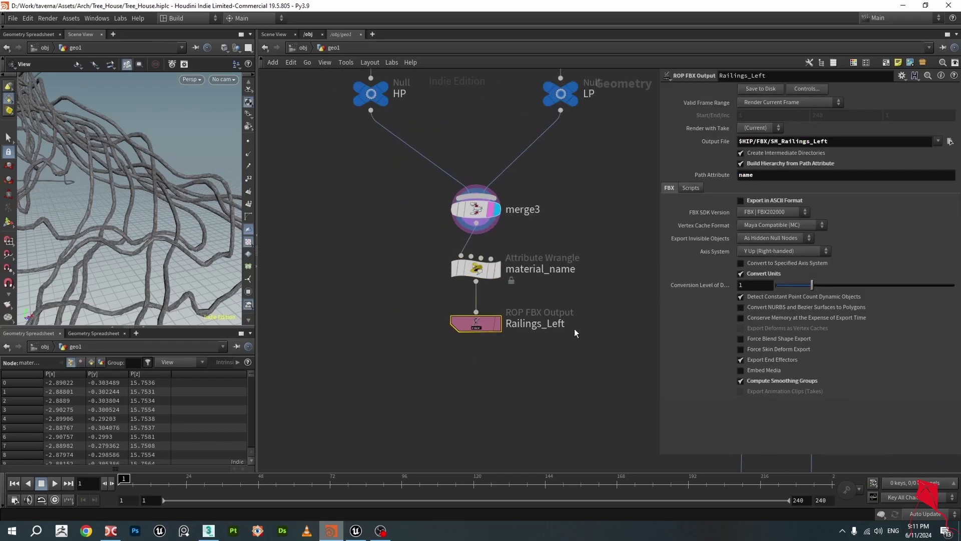
{"action": "key", "text": "ctrl+s"}
{"action": "triple_click", "coordinate": [845, 140]}
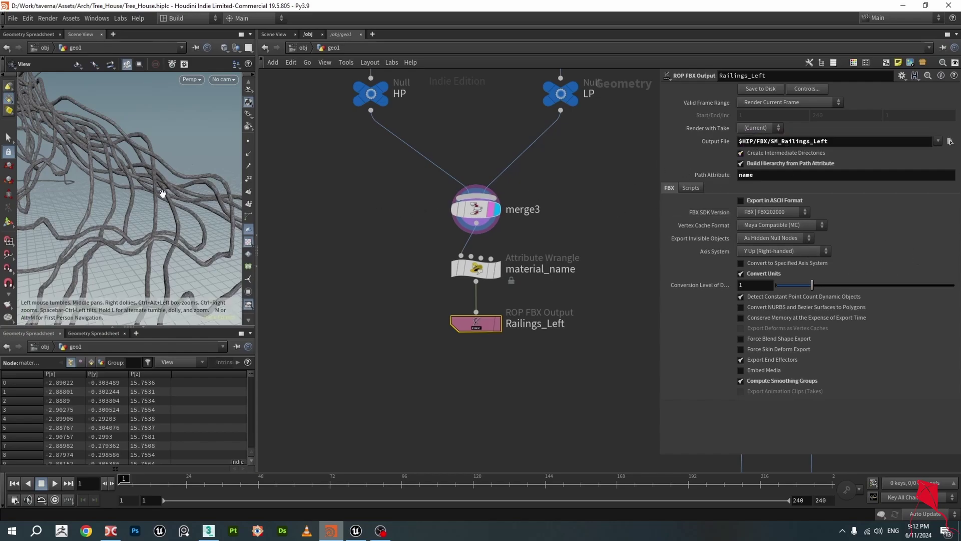
{"action": "scroll", "coordinate": [166, 186], "scroll_direction": "up", "scroll_amount": 3}
{"action": "left_click_drag", "start_coordinate": [166, 186], "coordinate": [186, 201]}
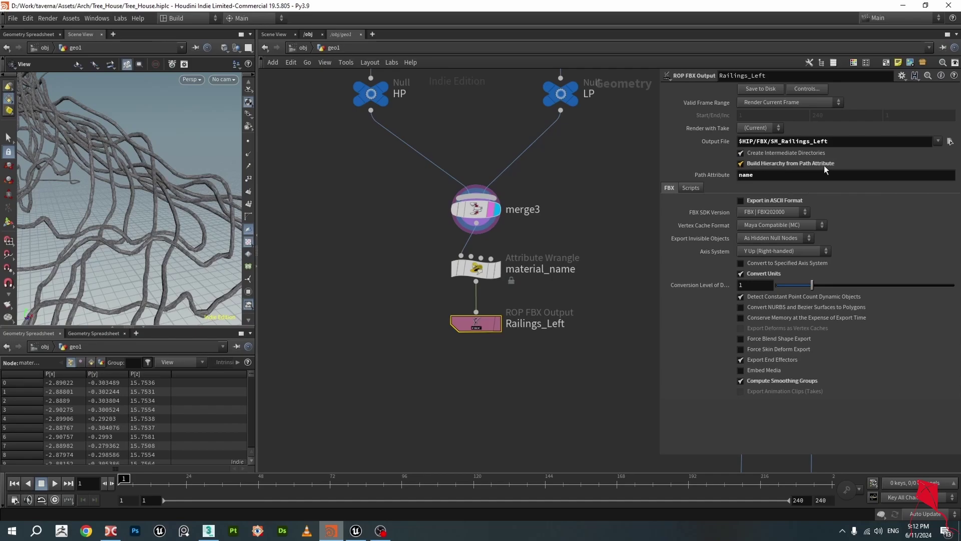
Compare the Railings_Left path attribute "name" with the LODGroup/LOD0 and LODGroup/LOD1 strings on attribcreate12 and attribcreate13.
{"action": "double_click", "coordinate": [777, 174]}
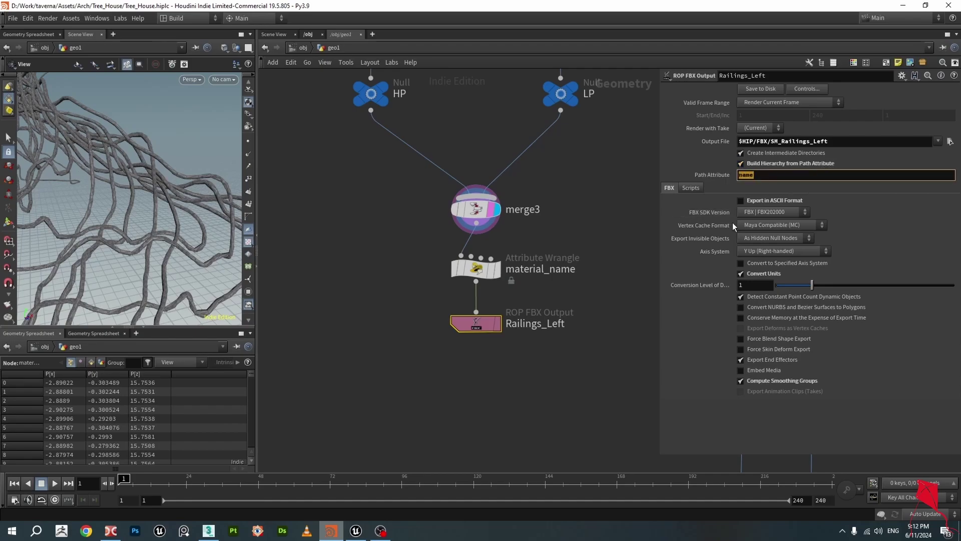
{"action": "middle_click_drag", "start_coordinate": [599, 176], "coordinate": [608, 343]}
{"action": "scroll", "coordinate": [608, 344], "scroll_direction": "down", "scroll_amount": 2}
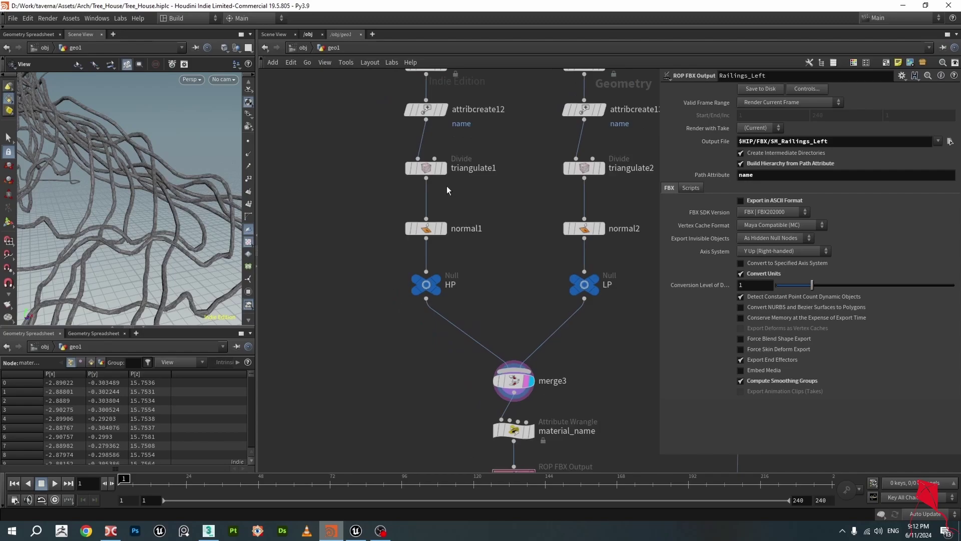
{"action": "left_click", "coordinate": [430, 113]}
{"action": "left_click_drag", "start_coordinate": [818, 230], "coordinate": [802, 233]}
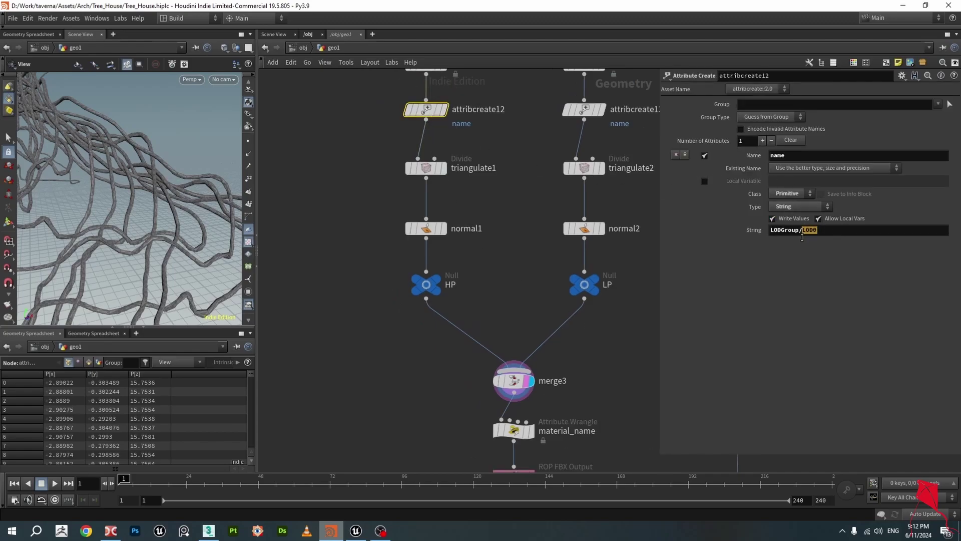
{"action": "left_click", "coordinate": [533, 207]}
{"action": "middle_click_drag", "start_coordinate": [535, 209], "coordinate": [490, 232]}
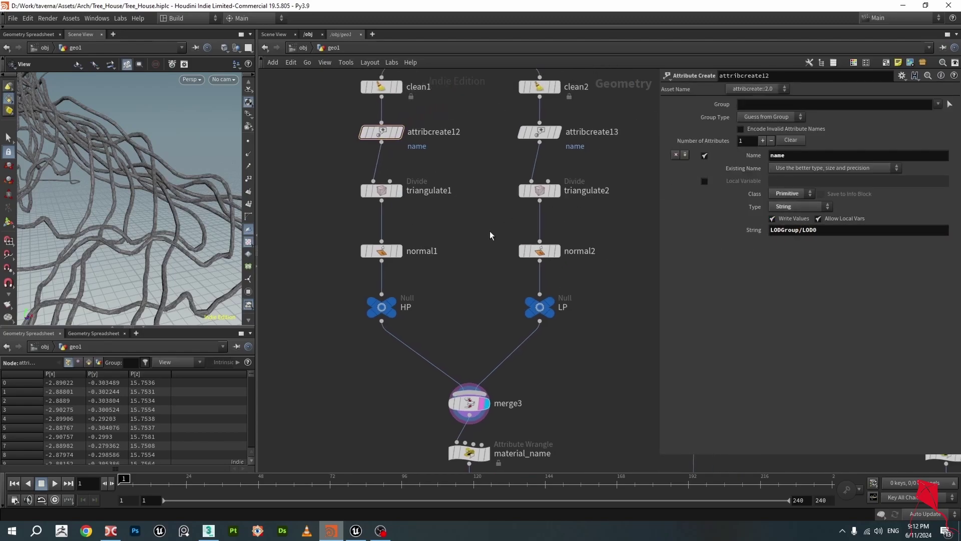
{"action": "left_click", "coordinate": [539, 134]}
{"action": "middle_click_drag", "start_coordinate": [511, 468], "coordinate": [505, 332]}
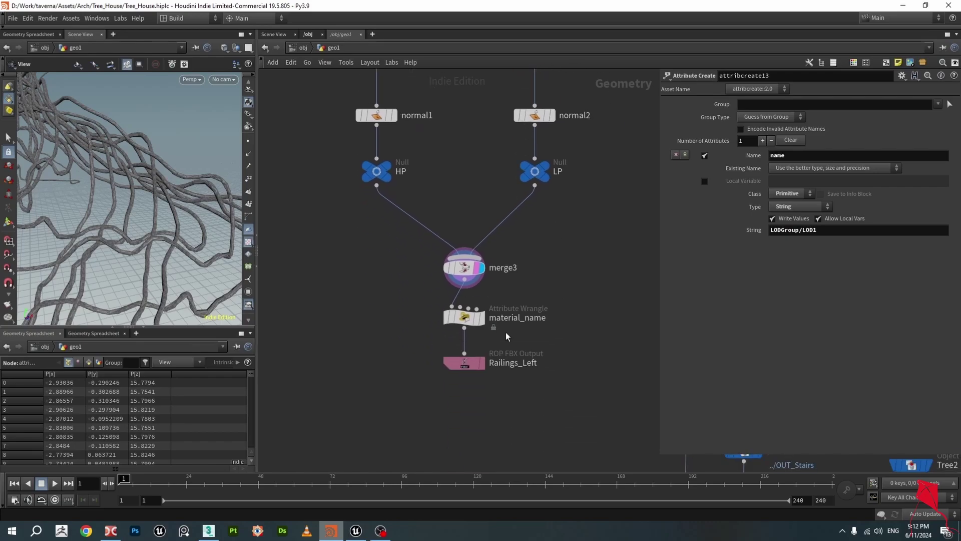
{"action": "left_click", "coordinate": [474, 363]}
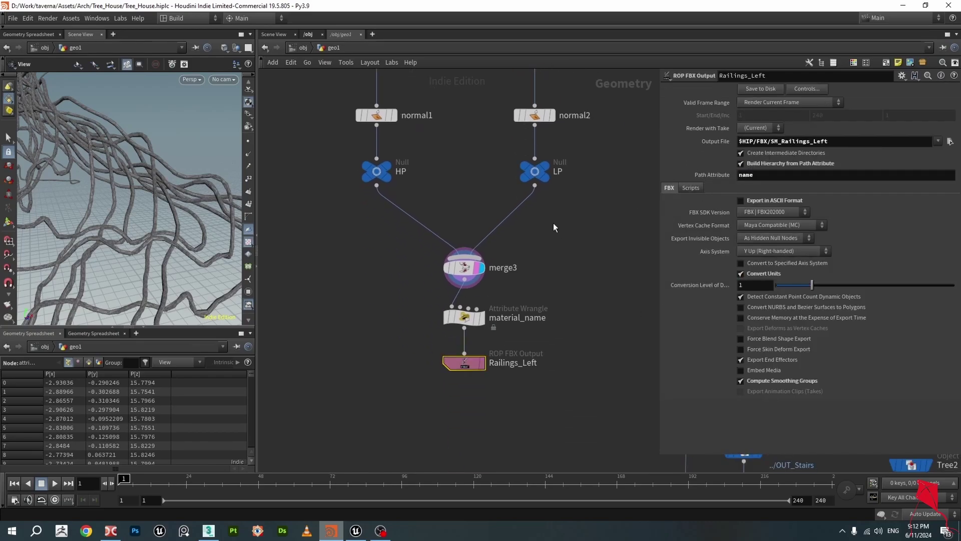
{"action": "scroll", "coordinate": [510, 339], "scroll_direction": "down", "scroll_amount": 2}
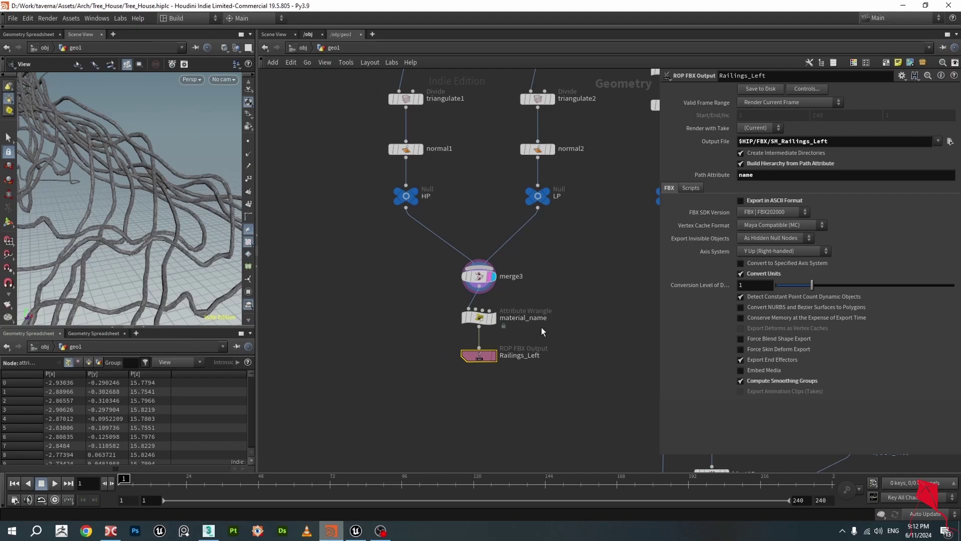
Switch to Unreal Editor and open the Assets/Textures folder of the project content.
{"action": "left_click", "coordinate": [356, 530]}
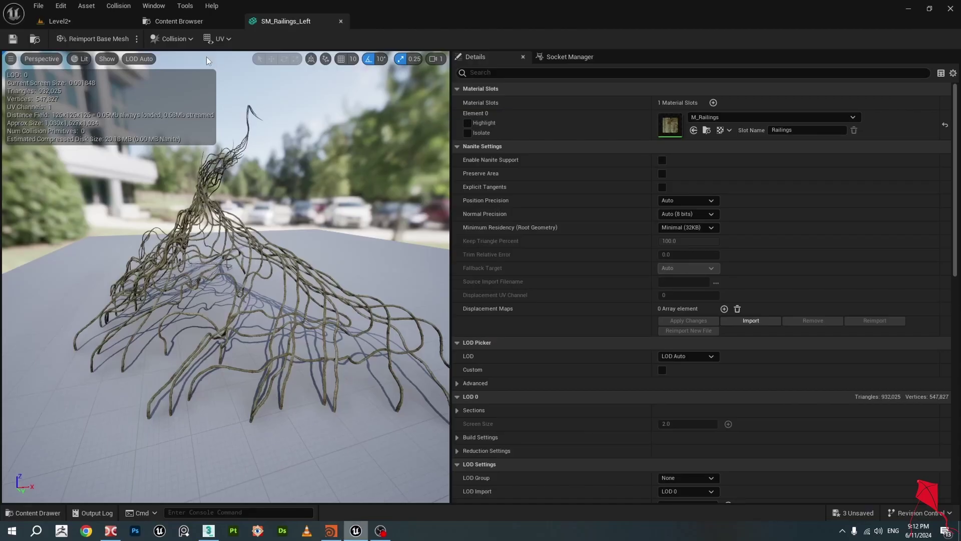
{"action": "left_click", "coordinate": [185, 21]}
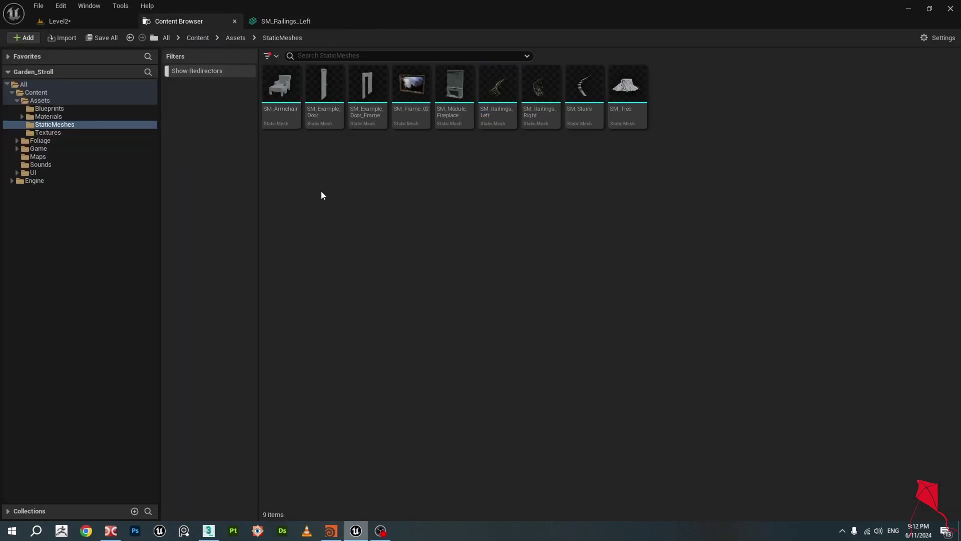
{"action": "left_click", "coordinate": [50, 132]}
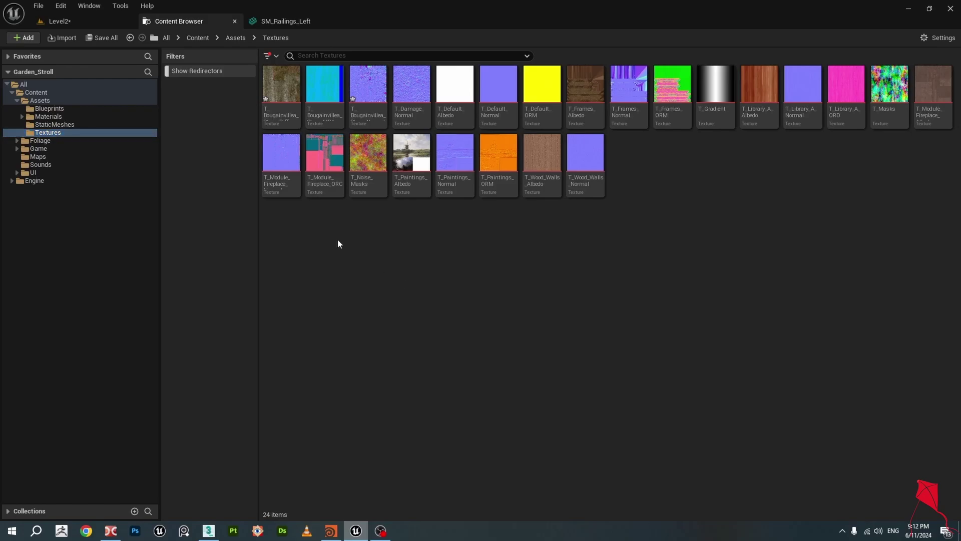
Import the SM_Railings_Left FBX file into the Textures folder as a static mesh with Import Mesh LODs enabled.
{"action": "left_click", "coordinate": [61, 38]}
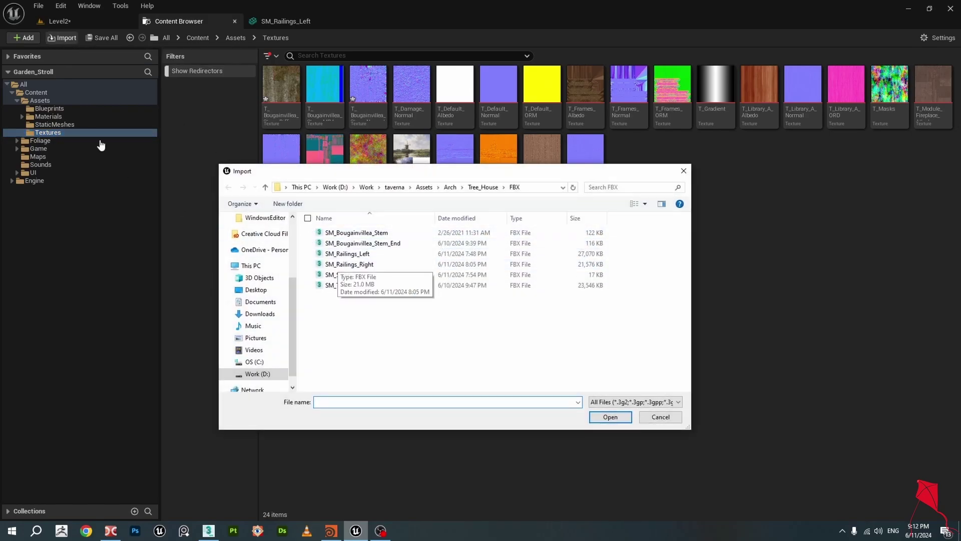
{"action": "double_click", "coordinate": [349, 254]}
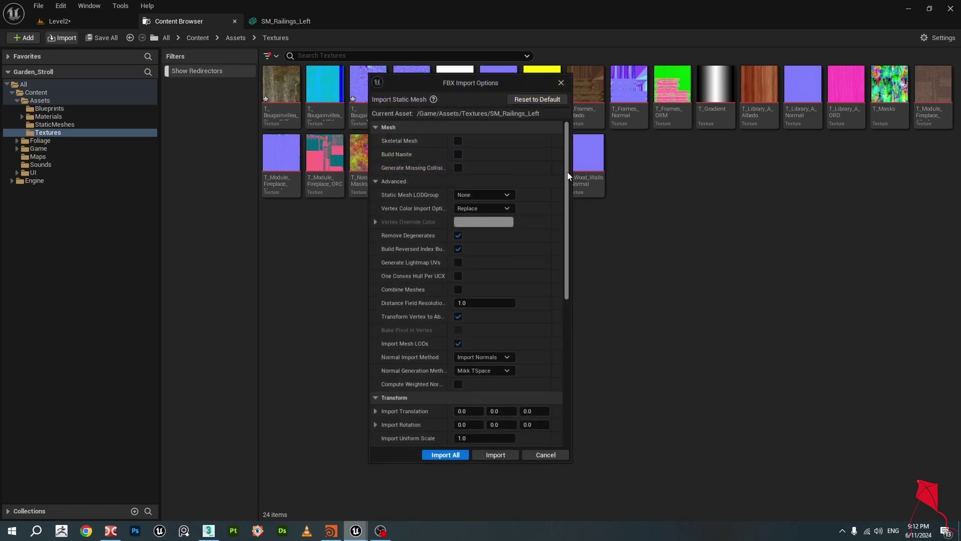
{"action": "scroll", "coordinate": [569, 182], "scroll_direction": "down", "scroll_amount": 2}
{"action": "scroll", "coordinate": [568, 183], "scroll_direction": "up", "scroll_amount": 2}
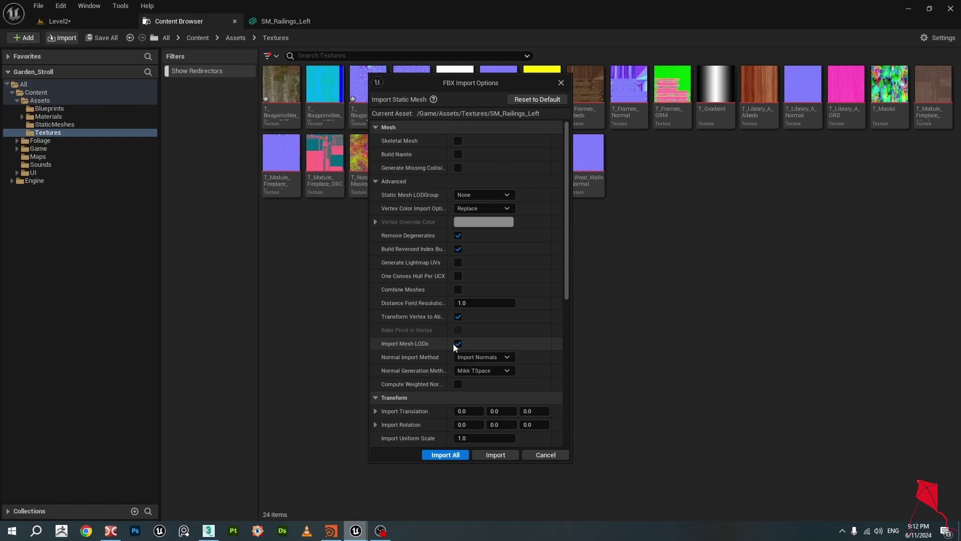
{"action": "left_click", "coordinate": [495, 456]}
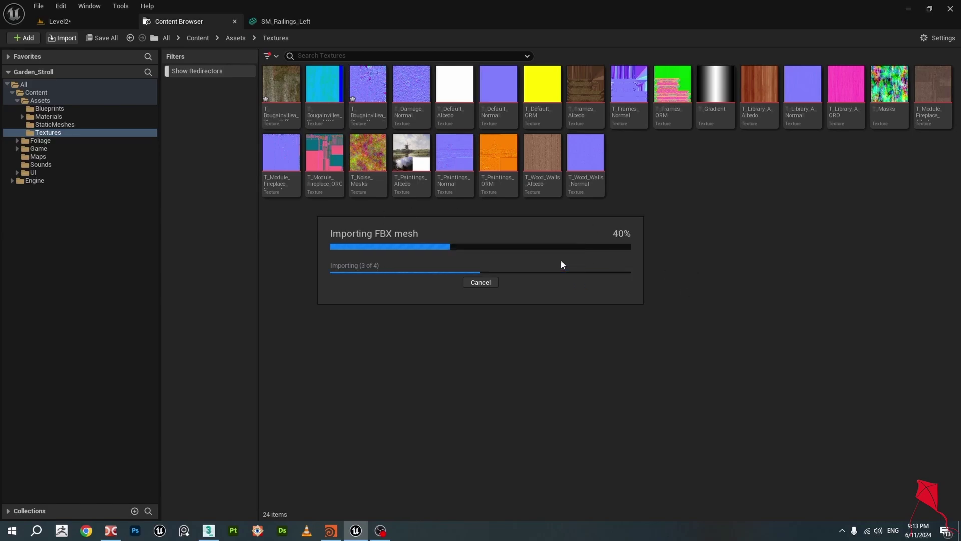
Open the imported SM_Railings_Left static mesh and look it over at near and far viewing distances.
{"action": "left_click", "coordinate": [636, 161]}
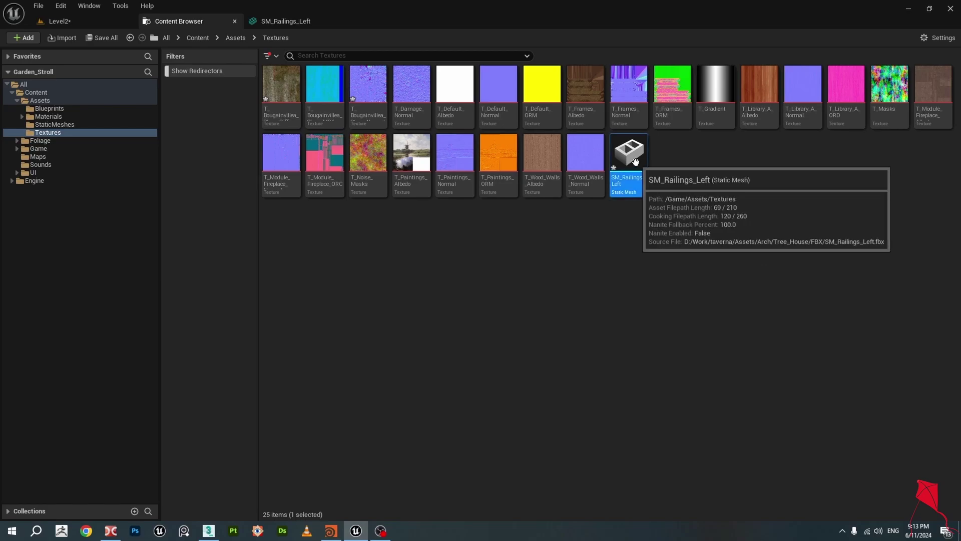
{"action": "double_click", "coordinate": [632, 159]}
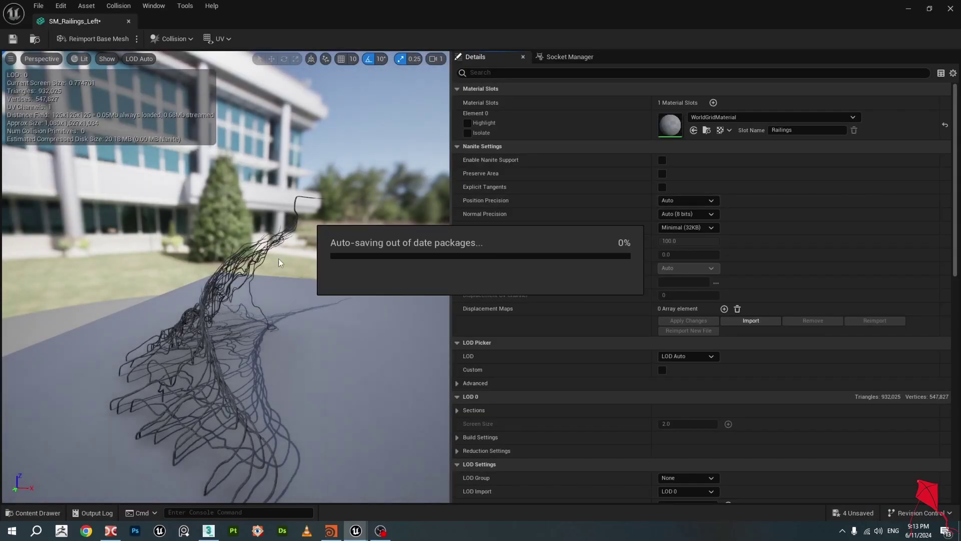
{"action": "right_click_drag", "start_coordinate": [278, 258], "coordinate": [363, 284]}
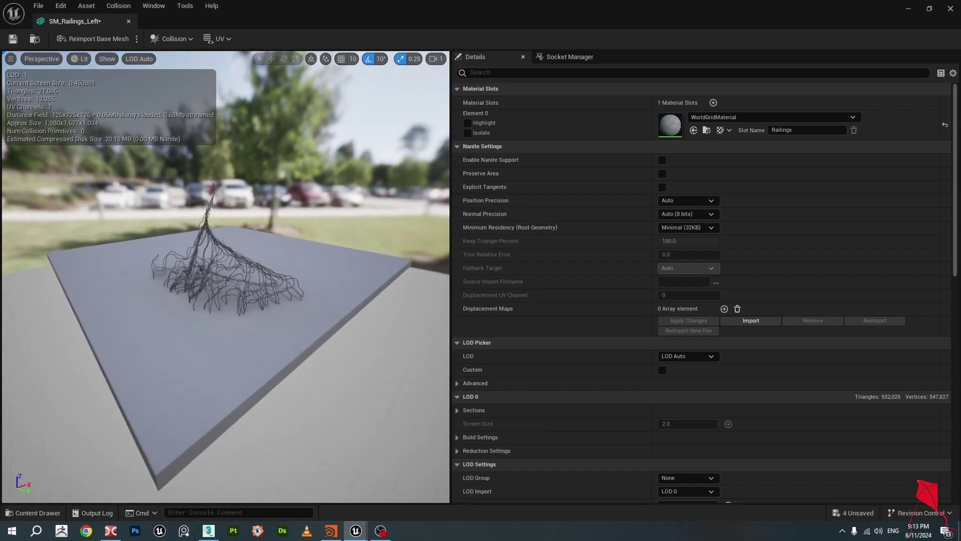
{"action": "left_click_drag", "start_coordinate": [220, 415], "coordinate": [225, 405]}
Enable the custom LOD picker for the railings mesh and review its LOD 0, LOD 1 and general LOD settings.
{"action": "left_click", "coordinate": [457, 384]}
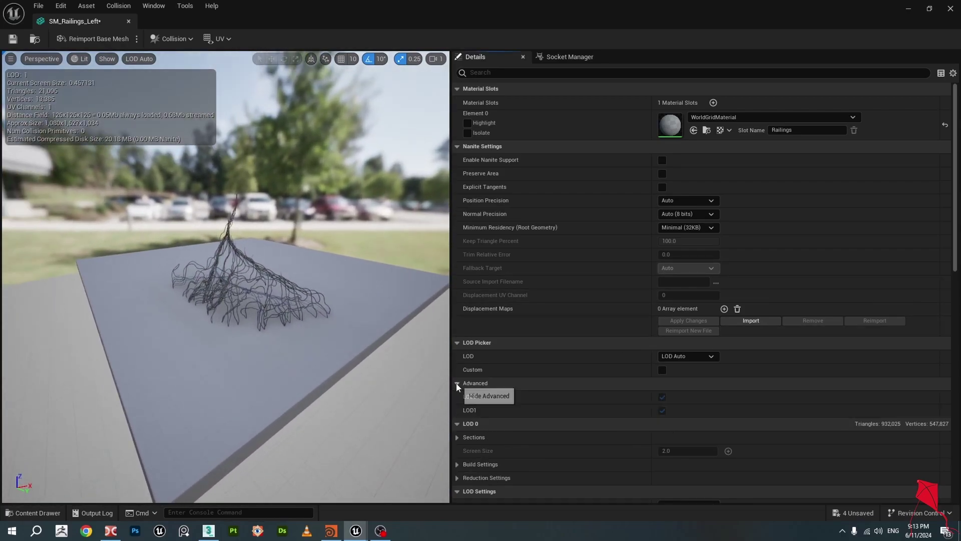
{"action": "scroll", "coordinate": [575, 326], "scroll_direction": "down", "scroll_amount": 3}
{"action": "left_click", "coordinate": [663, 303]}
{"action": "scroll", "coordinate": [726, 300], "scroll_direction": "down", "scroll_amount": 2}
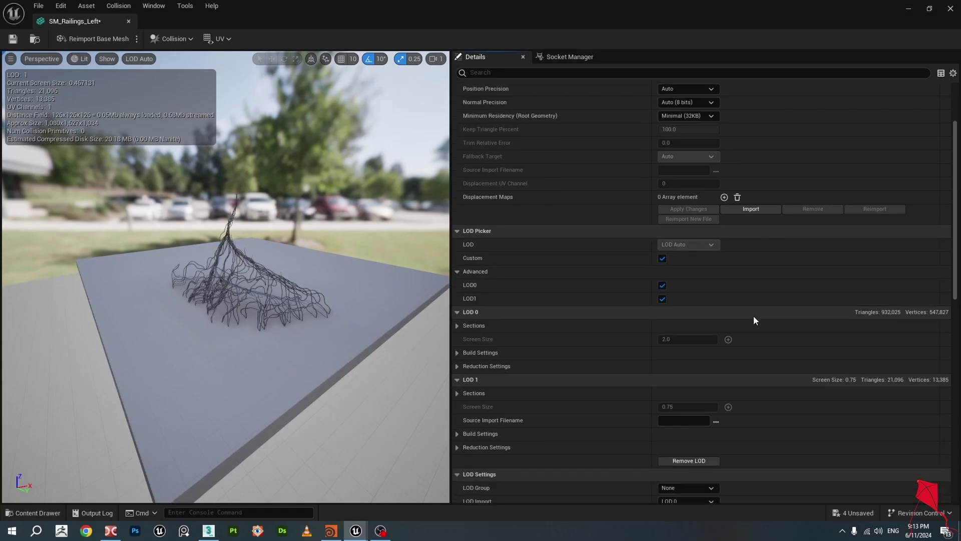
{"action": "scroll", "coordinate": [693, 317], "scroll_direction": "down", "scroll_amount": 3}
{"action": "mouse_move", "coordinate": [320, 310]}
{"action": "right_mouse_down"}
{"action": "mouse_move", "coordinate": [313, 319]}
{"action": "mouse_move", "coordinate": [330, 313]}
{"action": "right_mouse_up"}
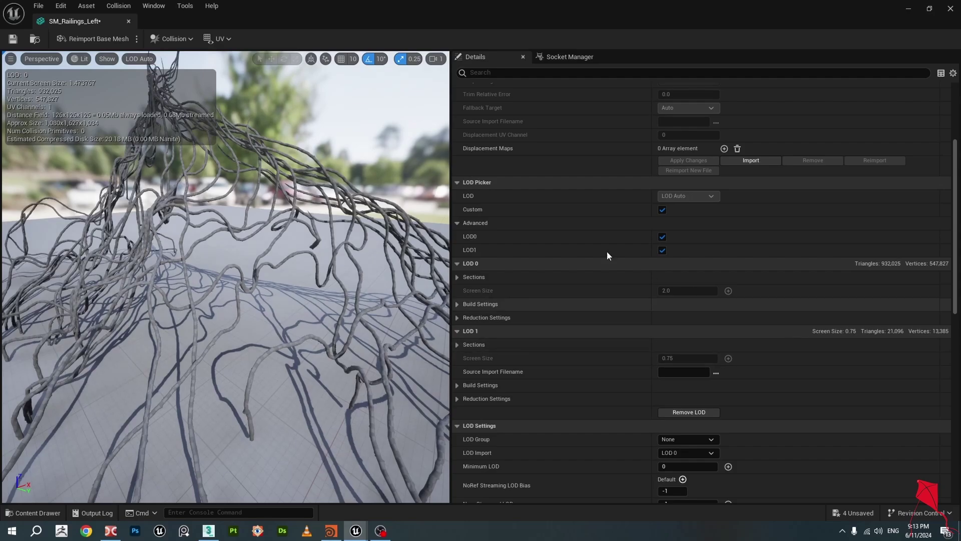
{"action": "scroll", "coordinate": [792, 359], "scroll_direction": "down", "scroll_amount": 4}
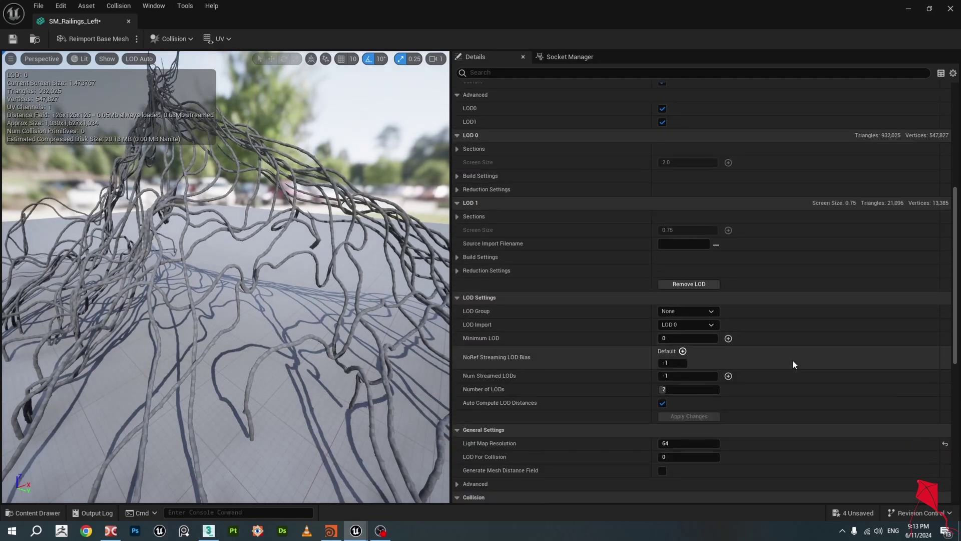
{"action": "scroll", "coordinate": [791, 360], "scroll_direction": "up", "scroll_amount": 5}
{"action": "scroll", "coordinate": [777, 293], "scroll_direction": "down", "scroll_amount": 6}
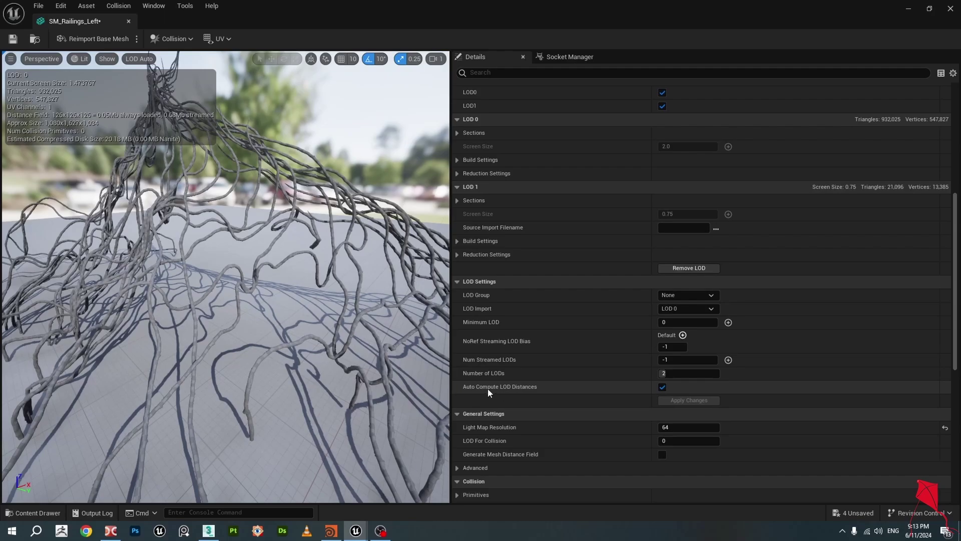
Disable Auto Compute LOD Distances and check at which viewing distance the railings switch between LOD 0 and LOD 1.
{"action": "left_click", "coordinate": [663, 386]}
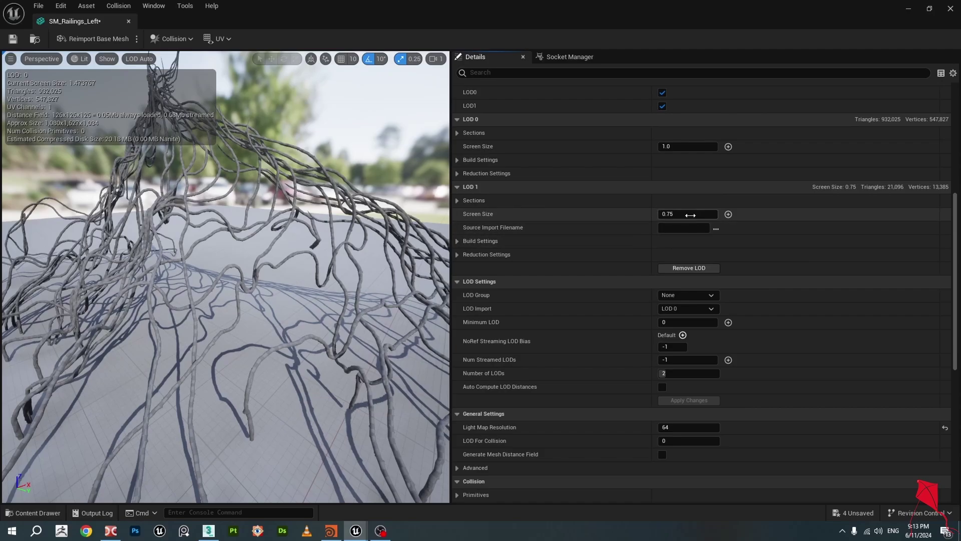
{"action": "left_click", "coordinate": [671, 214]}
{"action": "scroll", "coordinate": [251, 256], "scroll_direction": "down", "scroll_amount": 10}
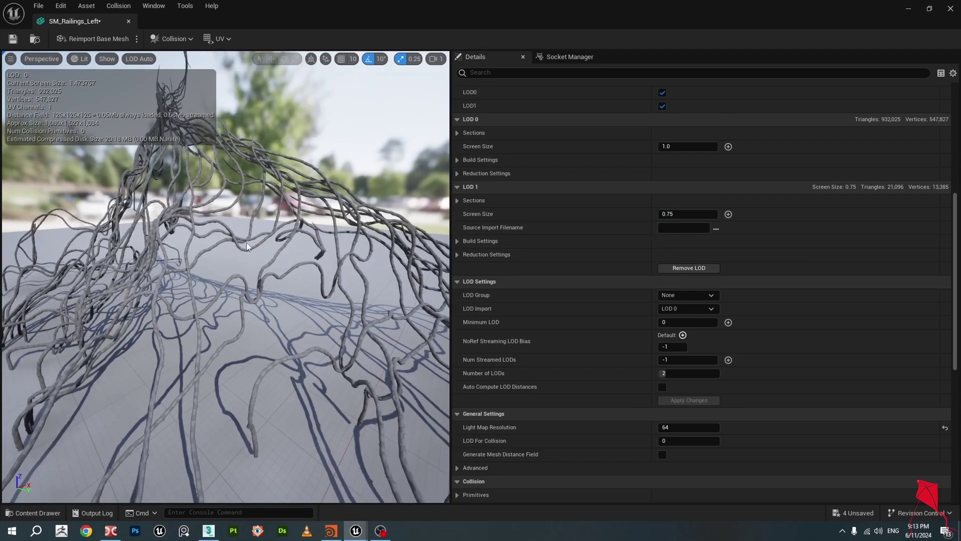
{"action": "scroll", "coordinate": [260, 248], "scroll_direction": "down", "scroll_amount": 5}
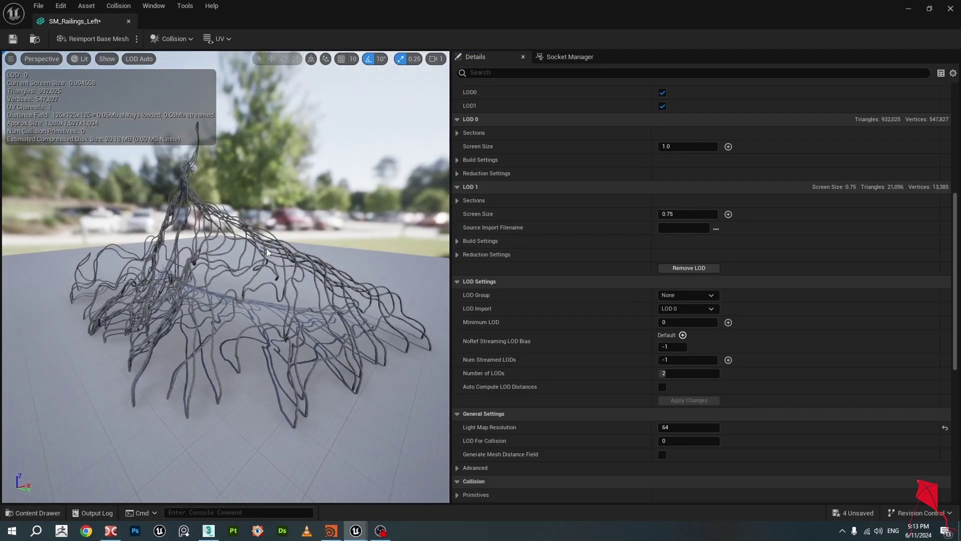
{"action": "scroll", "coordinate": [266, 249], "scroll_direction": "up", "scroll_amount": 1}
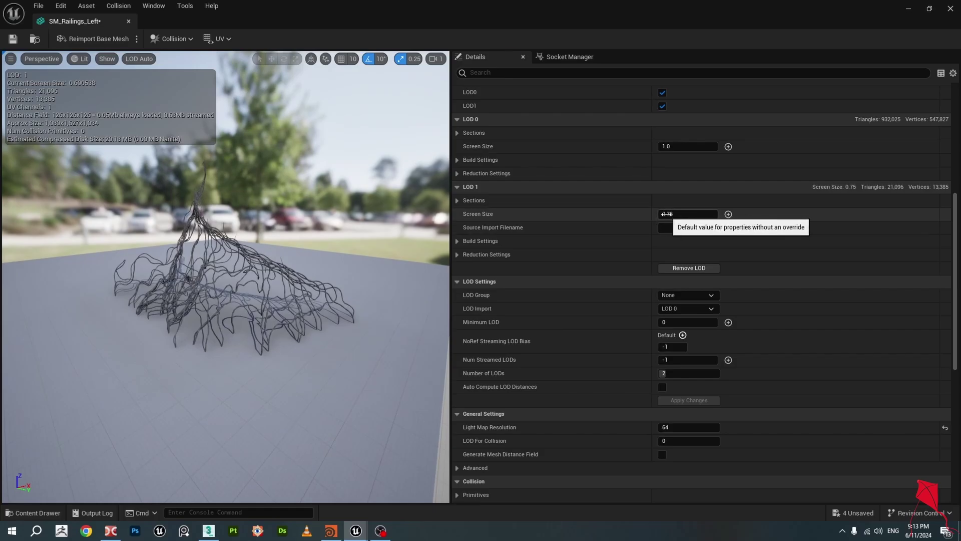
Set LOD 1's screen size to 0.9 and test the LOD switching in the preview.
{"action": "left_click", "coordinate": [666, 215]}
{"action": "type", "text": "0.9"}
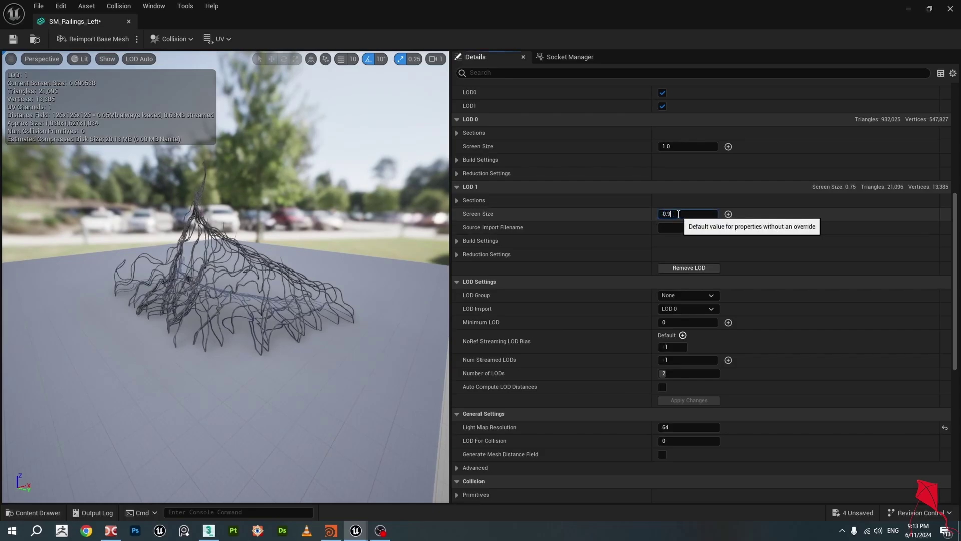
{"action": "key", "text": "Return"}
{"action": "scroll", "coordinate": [268, 265], "scroll_direction": "up", "scroll_amount": 1}
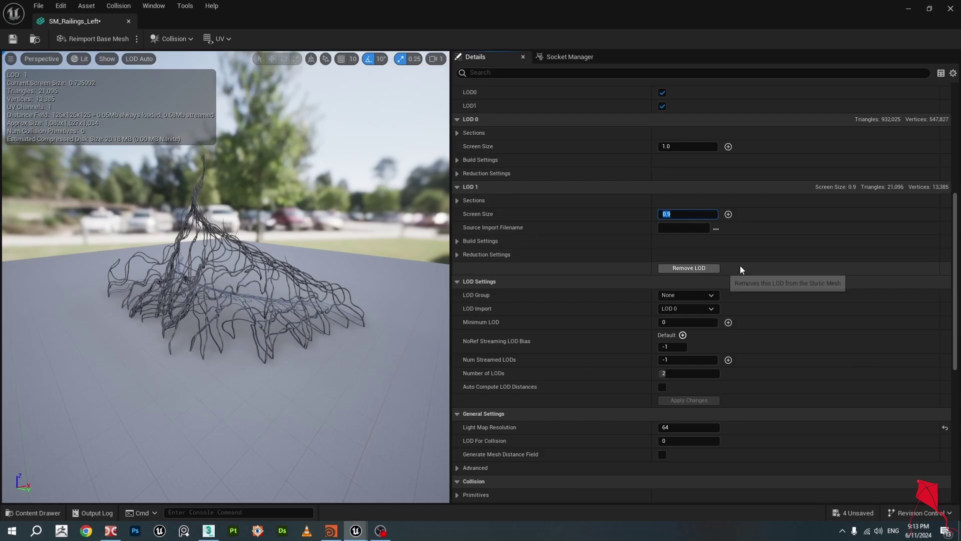
{"action": "scroll", "coordinate": [740, 265], "scroll_direction": "down", "scroll_amount": 3}
{"action": "scroll", "coordinate": [819, 315], "scroll_direction": "up", "scroll_amount": 1}
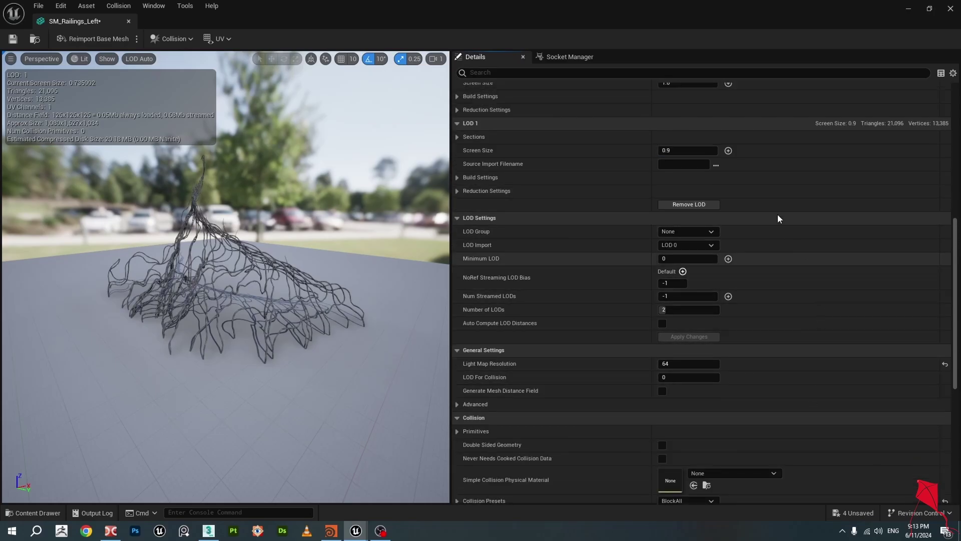
{"action": "scroll", "coordinate": [773, 373], "scroll_direction": "down", "scroll_amount": 1}
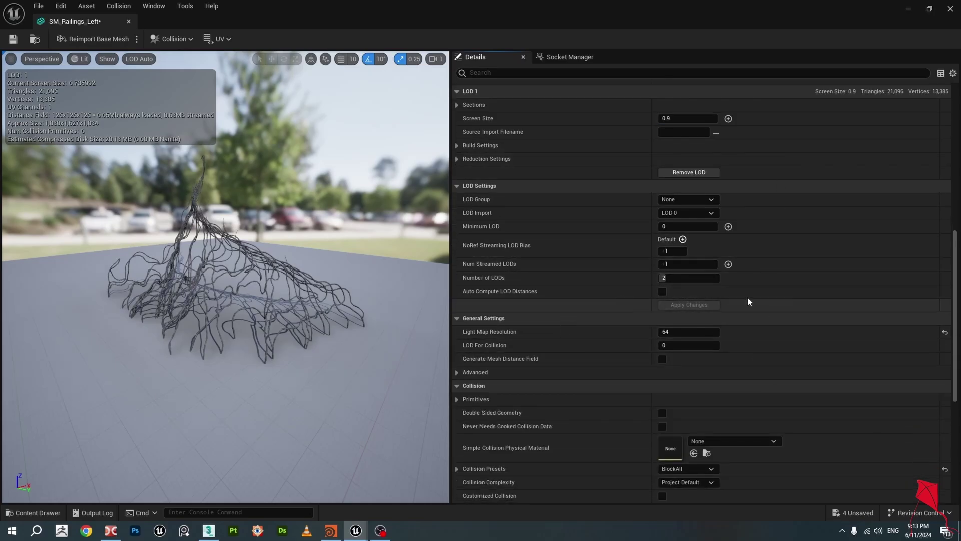
{"action": "scroll", "coordinate": [626, 263], "scroll_direction": "up", "scroll_amount": 1}
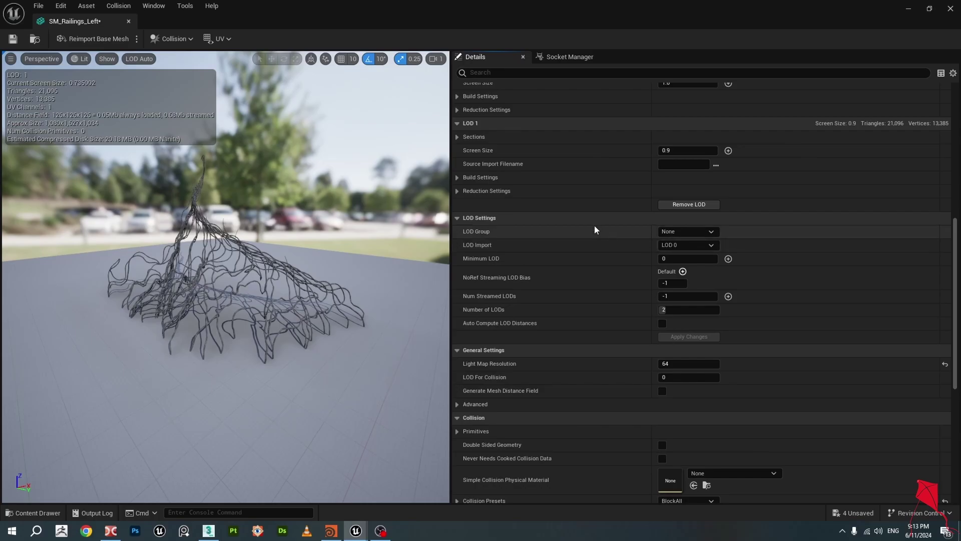
{"action": "scroll", "coordinate": [278, 254], "scroll_direction": "up", "scroll_amount": 3}
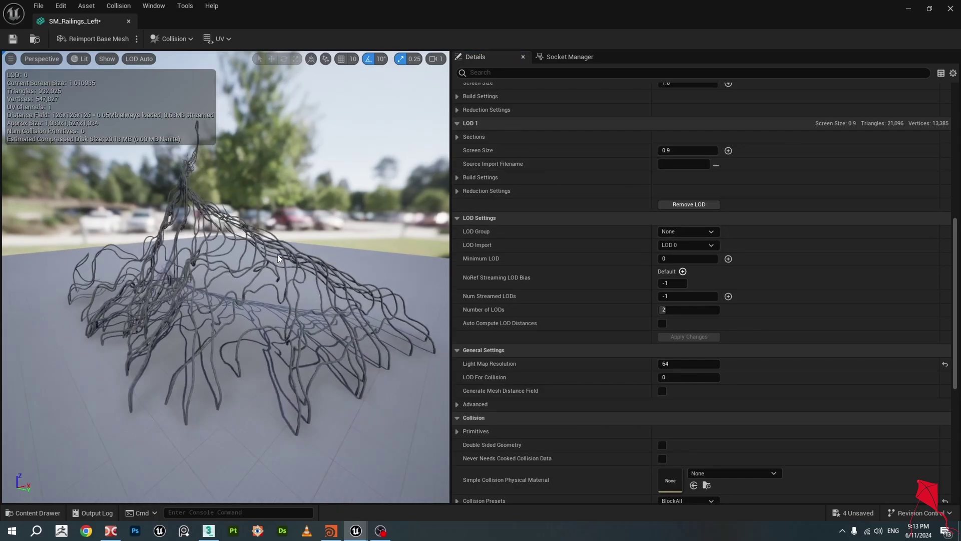
Try a screen size of 0.99 for LOD 1, check the switching and re-enable Auto Compute LOD Distances.
{"action": "left_click", "coordinate": [679, 151]}
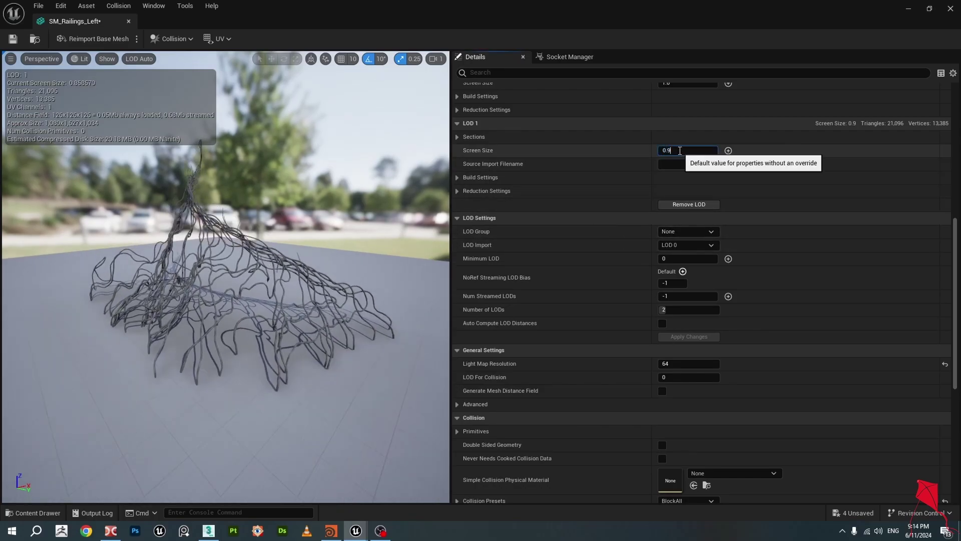
{"action": "type", "text": "9"}
{"action": "key", "text": "Return"}
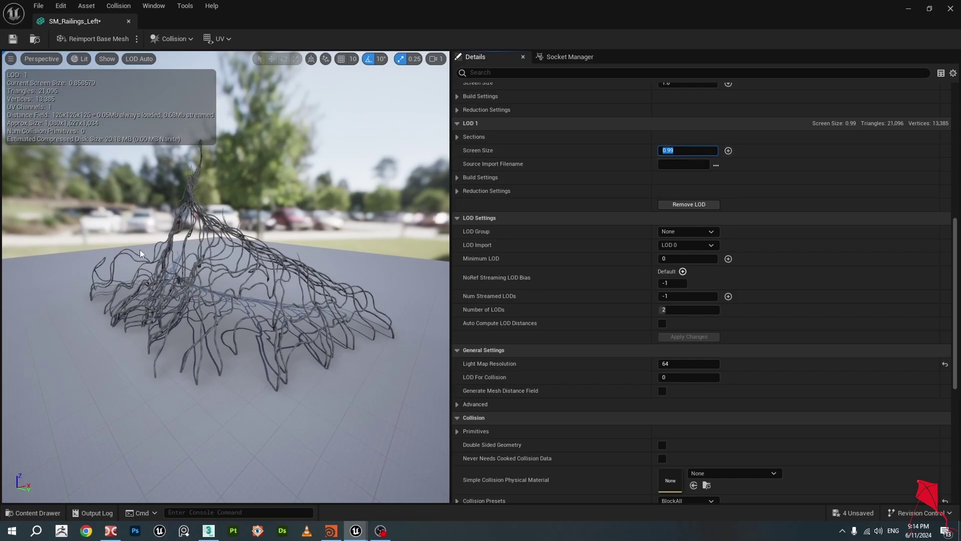
{"action": "scroll", "coordinate": [122, 308], "scroll_direction": "up", "scroll_amount": 4}
{"action": "scroll", "coordinate": [166, 308], "scroll_direction": "down", "scroll_amount": 2}
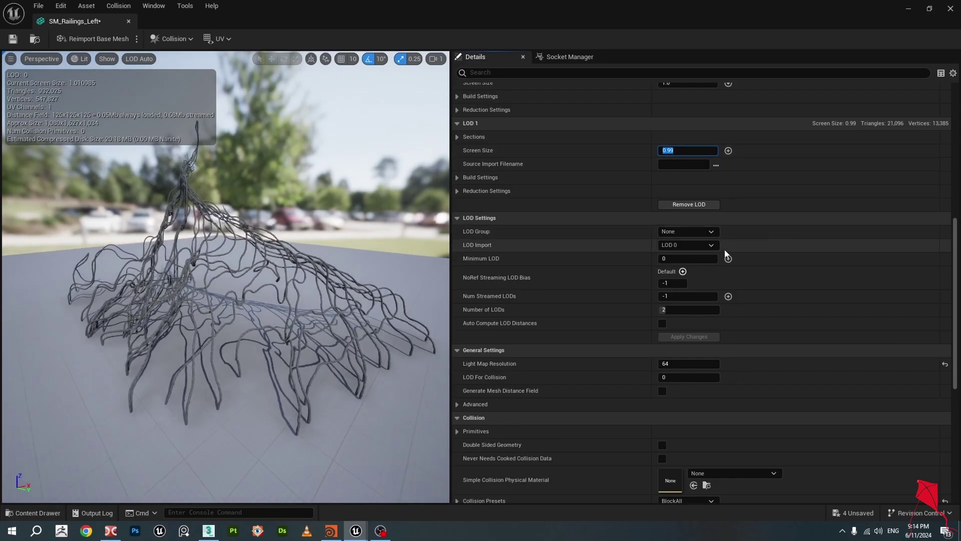
{"action": "left_click", "coordinate": [661, 323]}
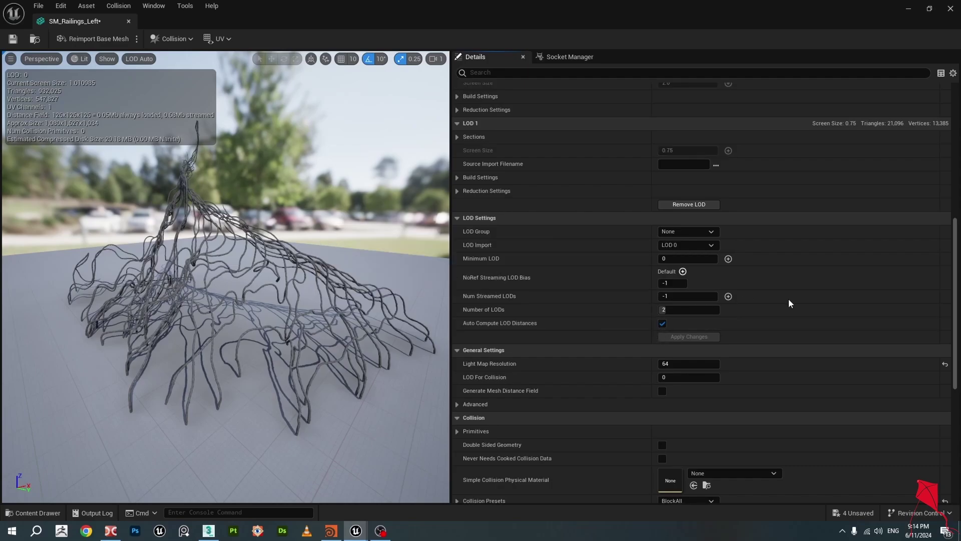
Disable Auto Compute LOD Distances again and set LOD 1's screen size to 0.99.
{"action": "left_click", "coordinate": [661, 323]}
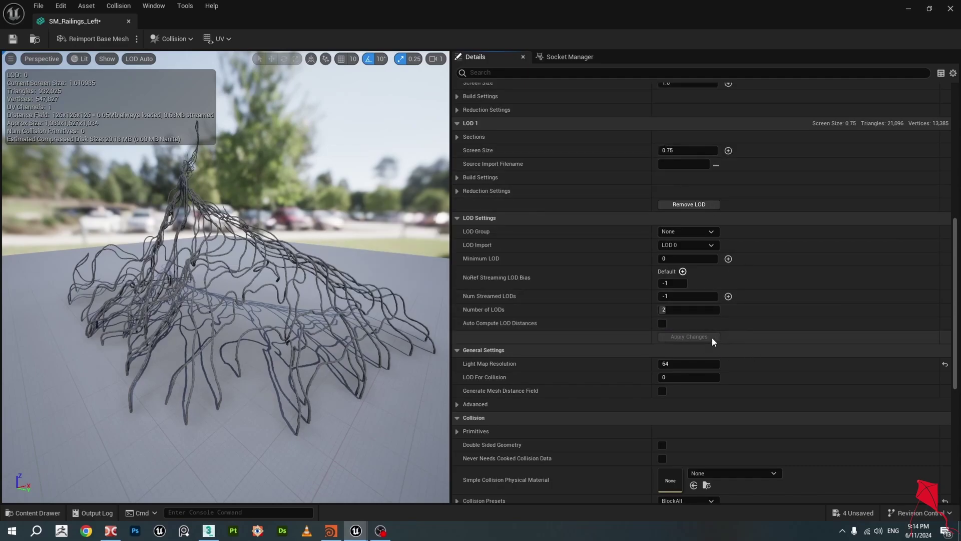
{"action": "left_click", "coordinate": [667, 150]}
{"action": "left_click_drag", "start_coordinate": [667, 151], "coordinate": [705, 155]}
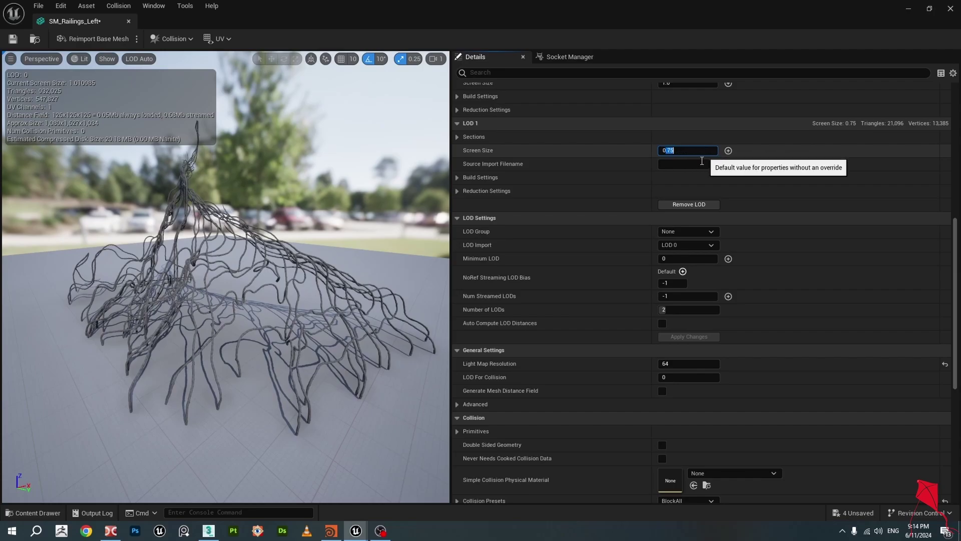
{"action": "type", "text": "99"}
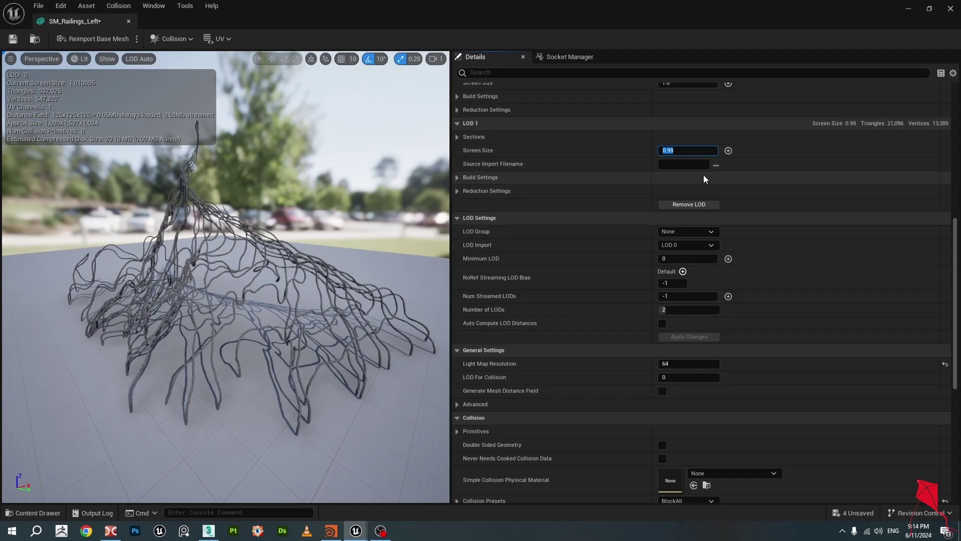
{"action": "key", "text": "Return"}
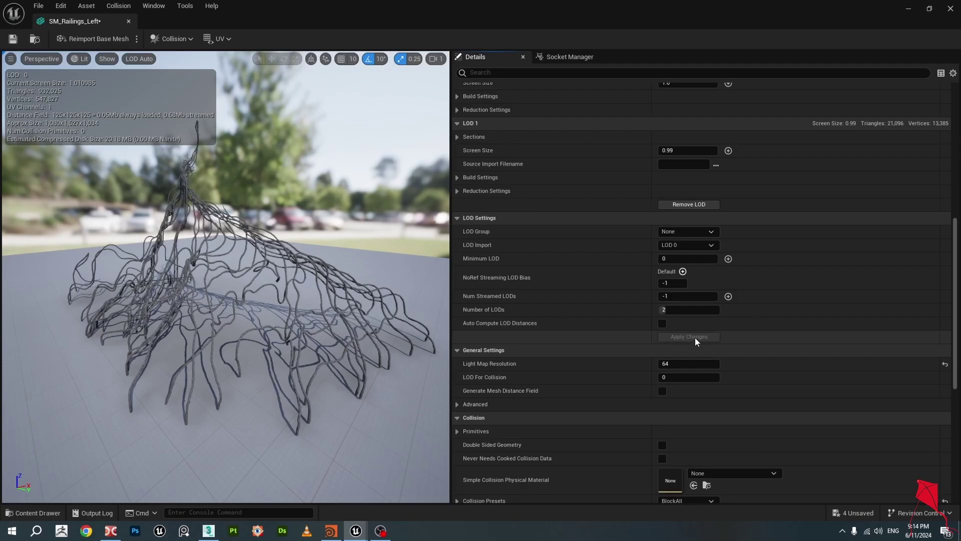
Set the number of LODs to 3, apply the change and check the LOD switching at different viewing distances.
{"action": "left_click", "coordinate": [676, 310]}
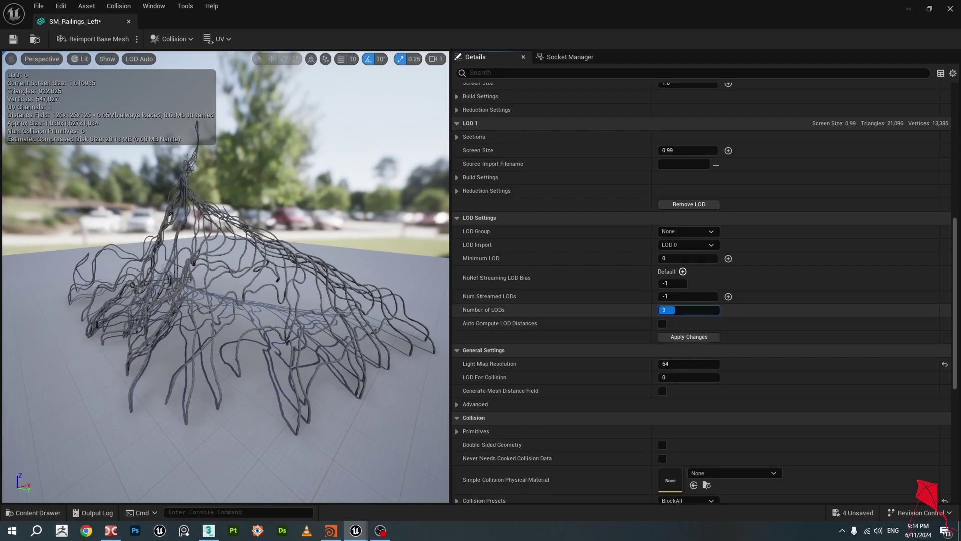
{"action": "type", "text": "3"}
{"action": "key", "text": "Return"}
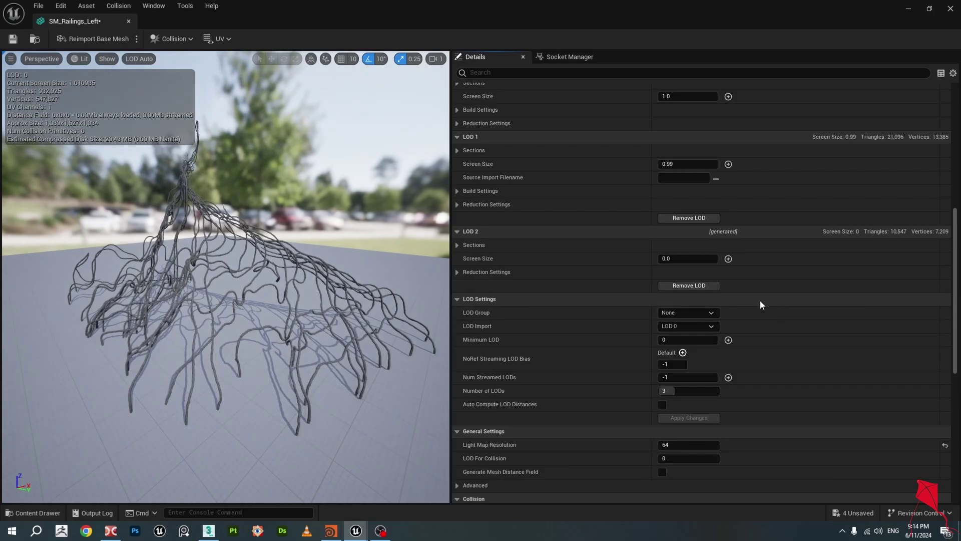
{"action": "scroll", "coordinate": [281, 264], "scroll_direction": "down", "scroll_amount": 8}
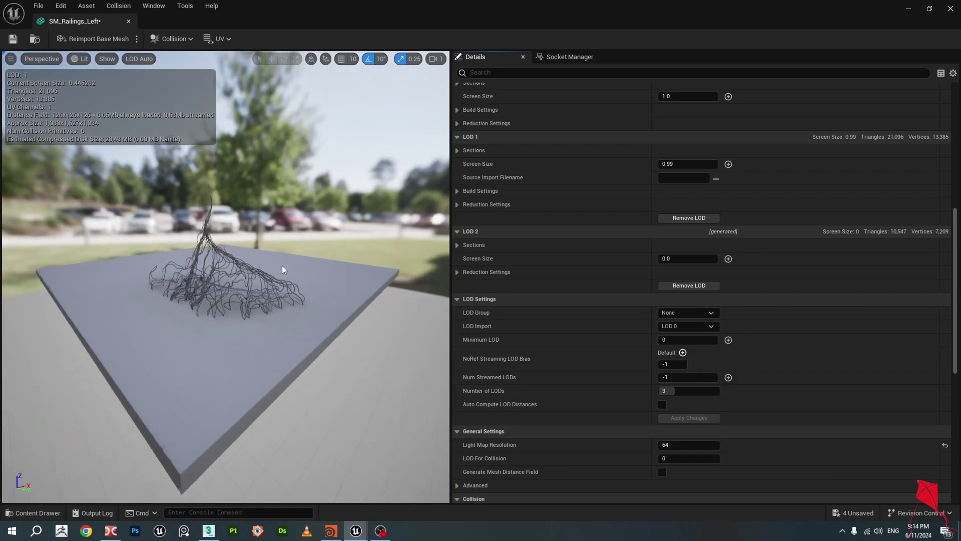
{"action": "scroll", "coordinate": [283, 270], "scroll_direction": "up", "scroll_amount": 6}
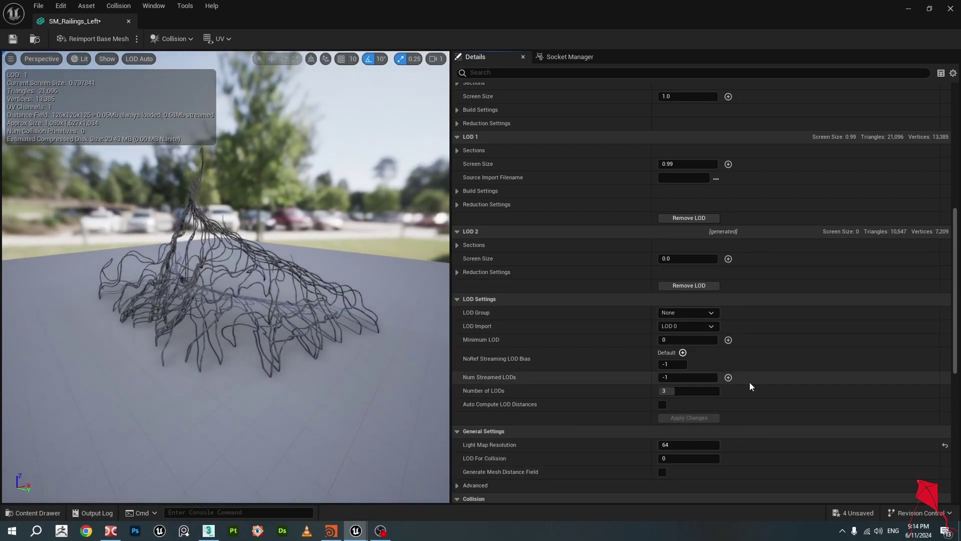
{"action": "scroll", "coordinate": [255, 280], "scroll_direction": "up", "scroll_amount": 5}
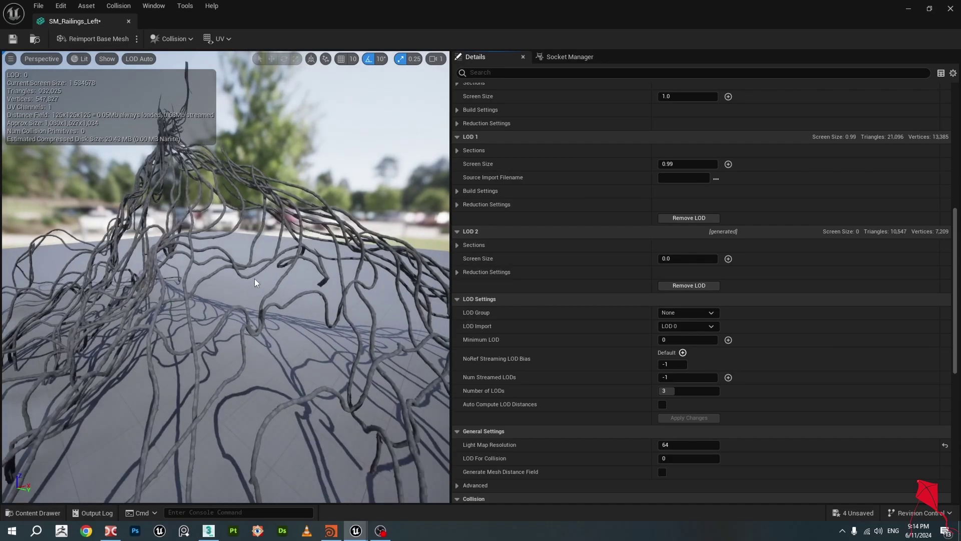
Set the number of LODs to 2 and LOD 1's screen size to 0.999.
{"action": "scroll", "coordinate": [254, 279], "scroll_direction": "down", "scroll_amount": 10}
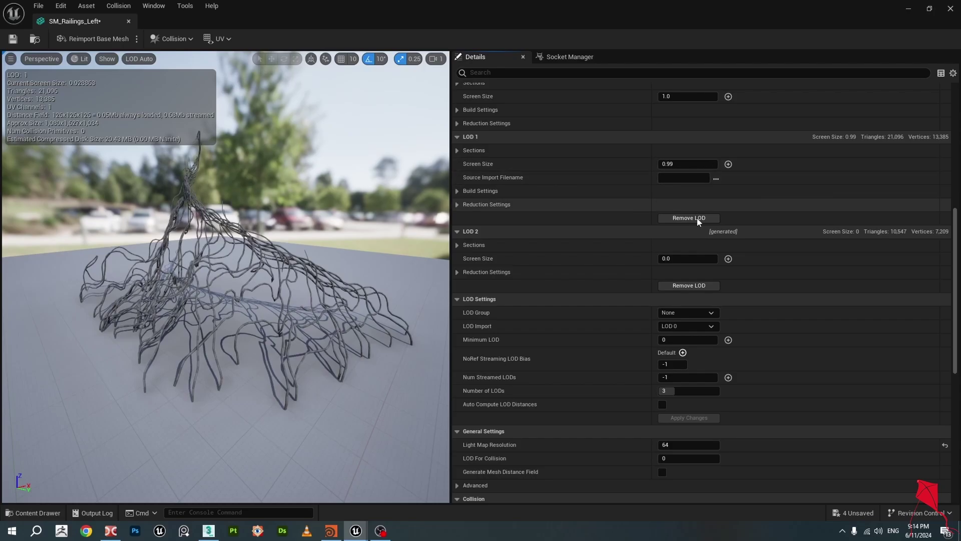
{"action": "left_click_drag", "start_coordinate": [672, 393], "coordinate": [663, 393]}
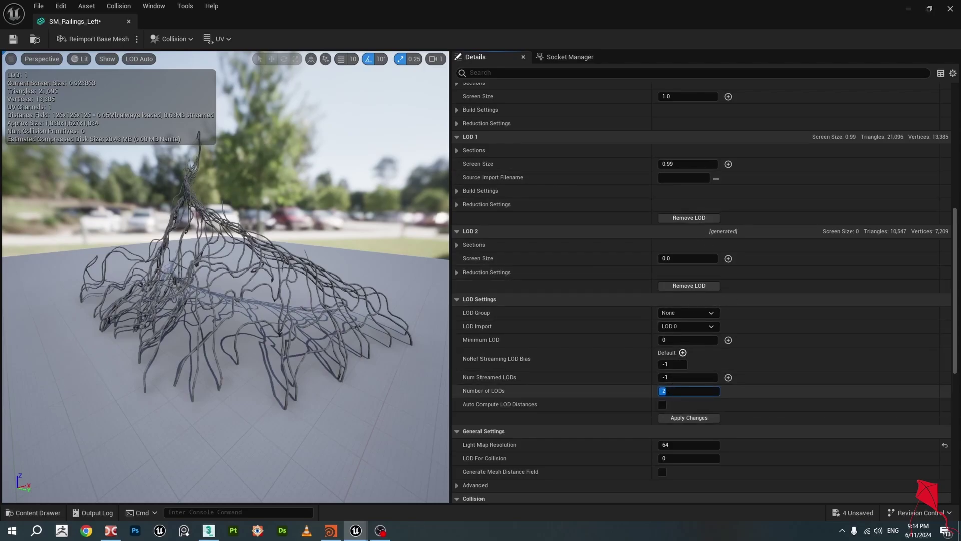
{"action": "left_click", "coordinate": [680, 164]}
{"action": "left_click", "coordinate": [673, 164]}
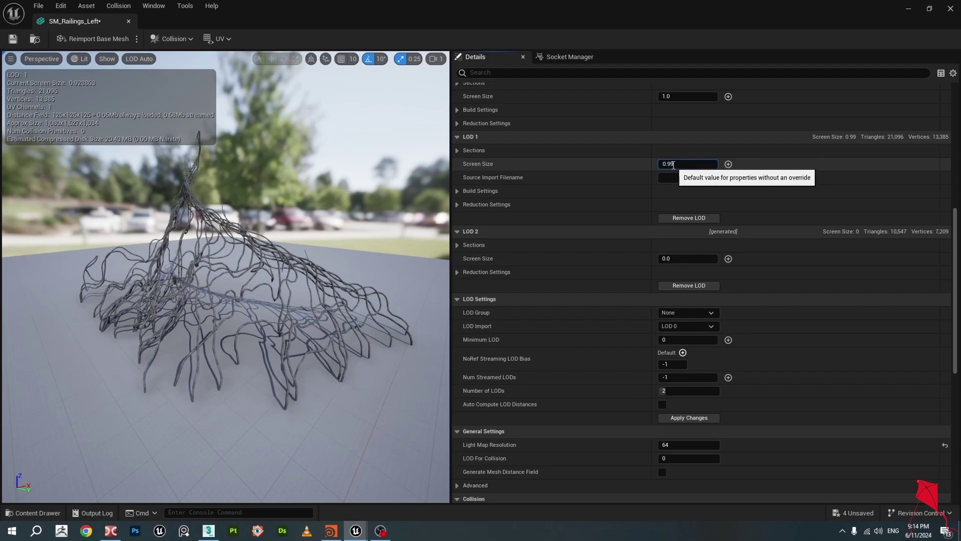
{"action": "type", "text": "9"}
{"action": "key", "text": "Return"}
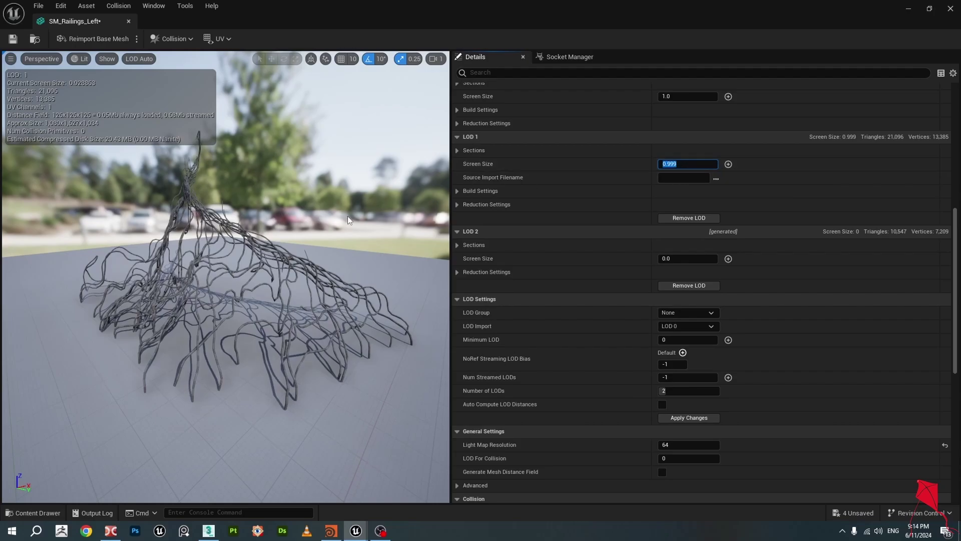
Check the switch between LOD 0 and LOD 1 in the preview at closer and farther viewing distances.
{"action": "scroll", "coordinate": [244, 256], "scroll_direction": "up", "scroll_amount": 3}
{"action": "scroll", "coordinate": [244, 257], "scroll_direction": "up", "scroll_amount": 2}
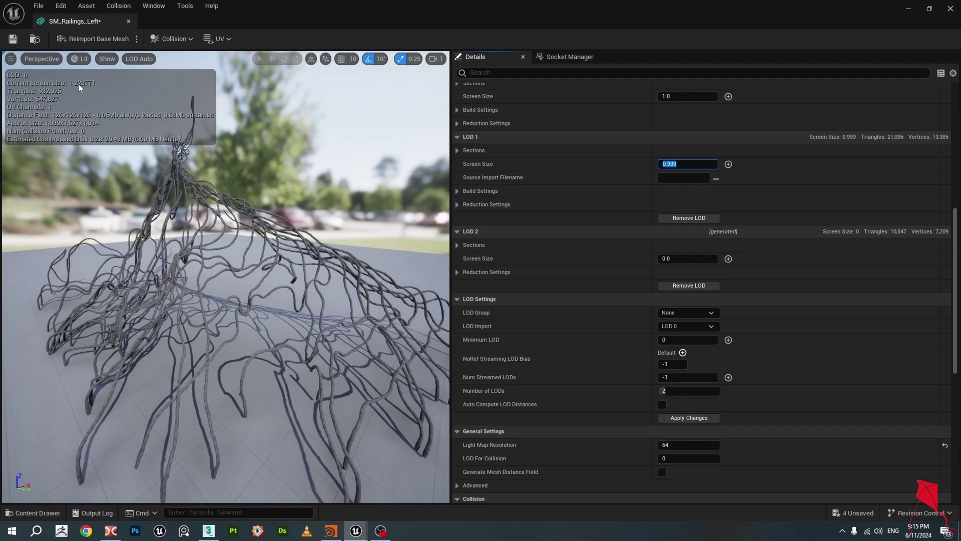
{"action": "scroll", "coordinate": [224, 190], "scroll_direction": "down", "scroll_amount": 3}
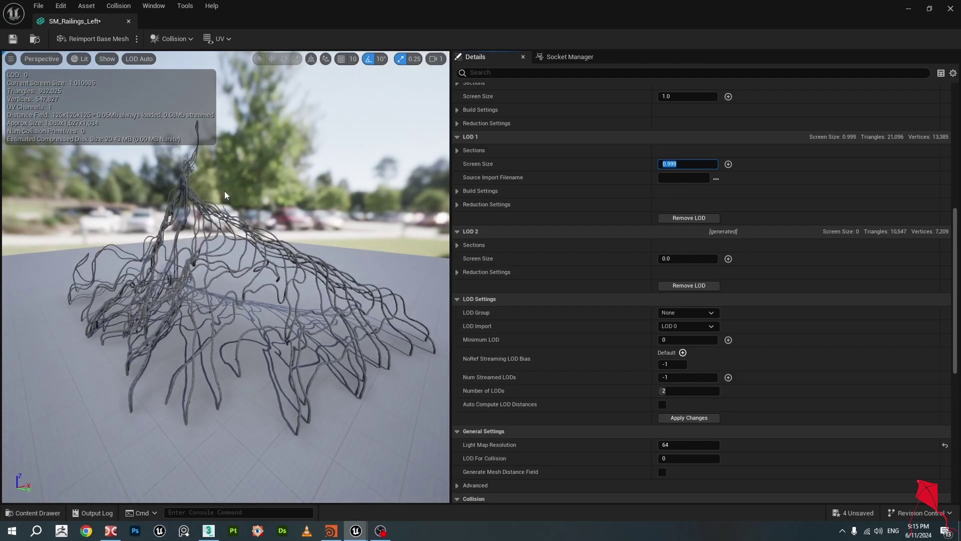
{"action": "scroll", "coordinate": [225, 191], "scroll_direction": "down", "scroll_amount": 1}
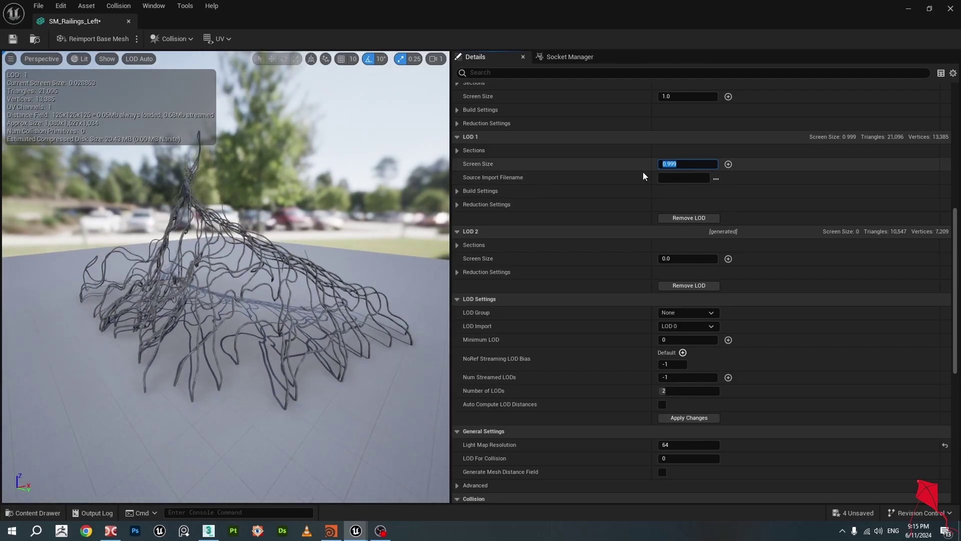
{"action": "scroll", "coordinate": [274, 193], "scroll_direction": "down", "scroll_amount": 1}
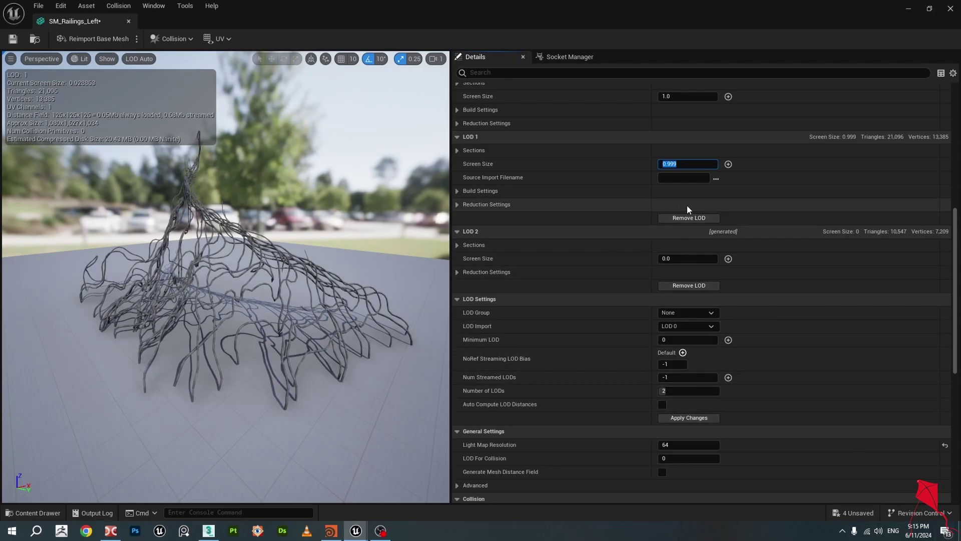
Set LOD 1's screen size to 0.95 and apply the changed LOD count.
{"action": "key", "text": "Right"}
{"action": "key", "text": "Left"}
{"action": "key", "text": "Left"}
{"action": "type", "text": "5"}
{"action": "key", "text": "Return"}
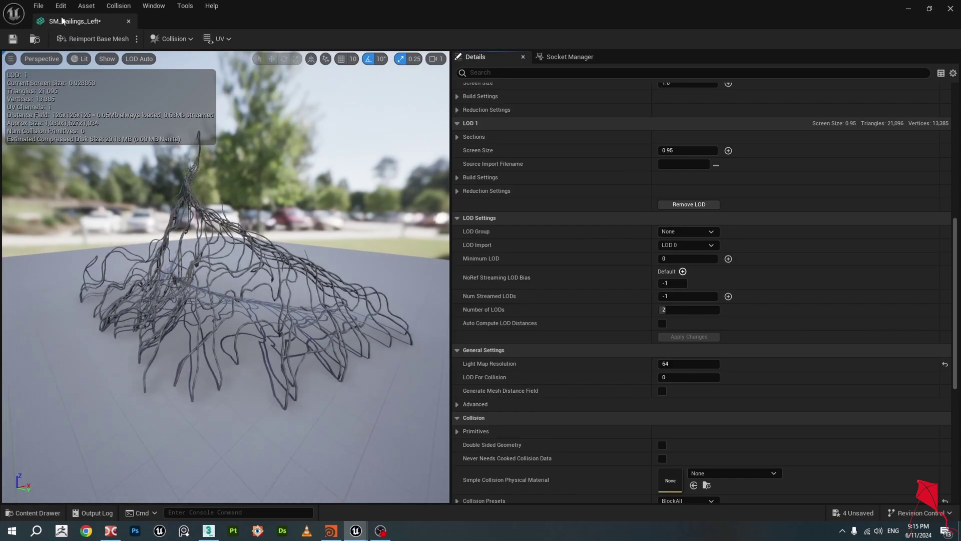
Dock the SM_Railings_Left mesh editor in the main editor window and view the whole tree stump in Level2.
{"action": "left_click_drag", "start_coordinate": [72, 21], "coordinate": [327, 22]}
{"action": "left_click", "coordinate": [115, 24]}
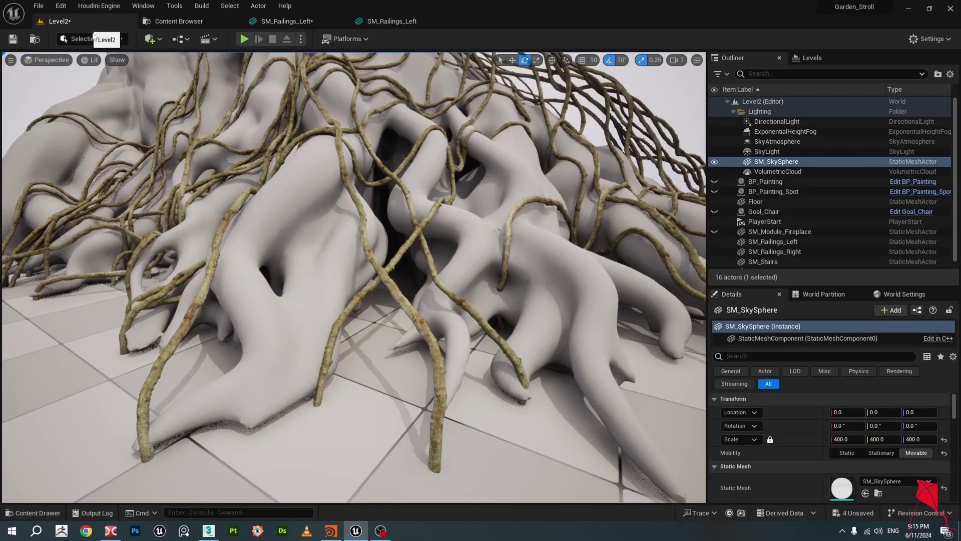
{"action": "key", "text": "s"}
{"action": "right_click_drag", "start_coordinate": [373, 331], "coordinate": [373, 435]}
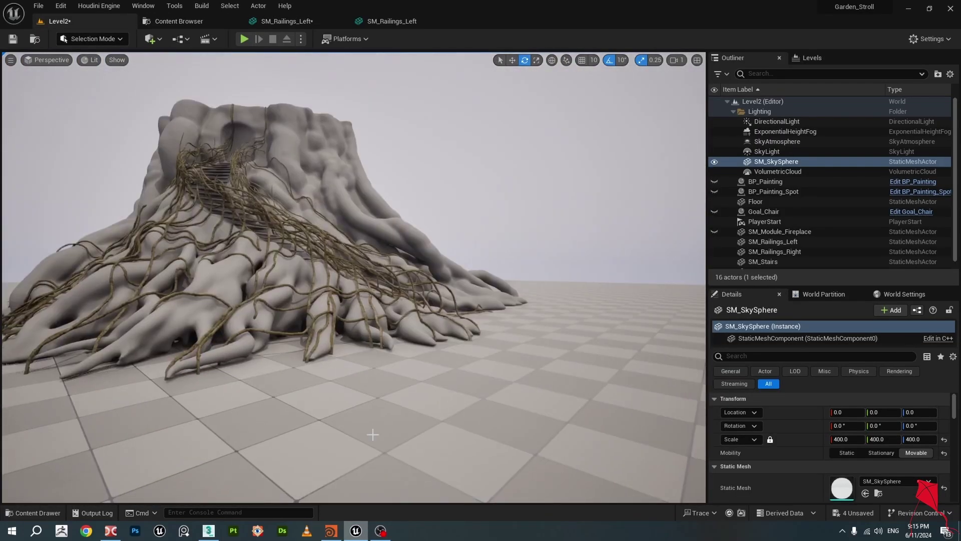
Switch to Houdini and display the foreach_end13 output of the right railing network.
{"action": "left_click", "coordinate": [331, 531]}
{"action": "scroll", "coordinate": [494, 324], "scroll_direction": "down", "scroll_amount": 6}
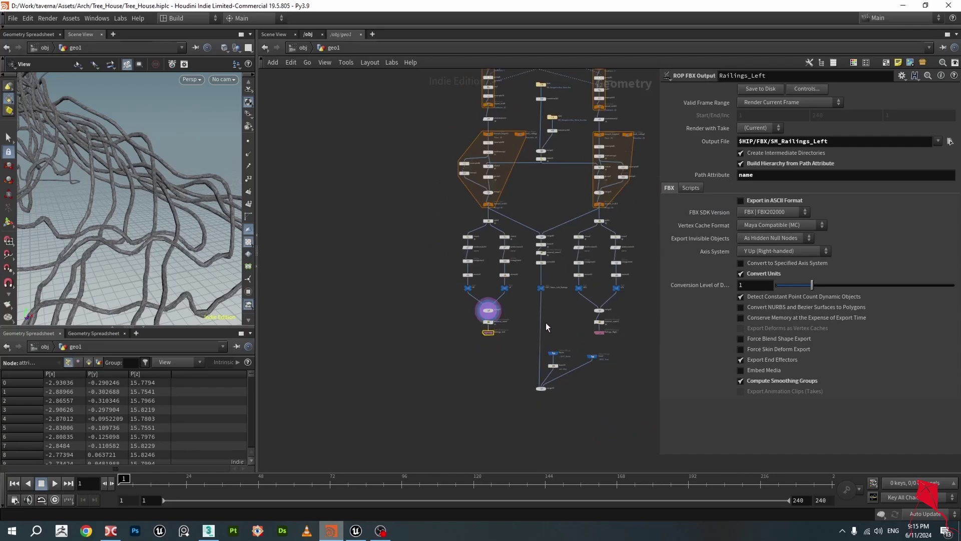
{"action": "middle_click_drag", "start_coordinate": [552, 316], "coordinate": [429, 350]}
{"action": "middle_click_drag", "start_coordinate": [552, 260], "coordinate": [549, 379]}
{"action": "middle_click_drag", "start_coordinate": [562, 240], "coordinate": [571, 346]}
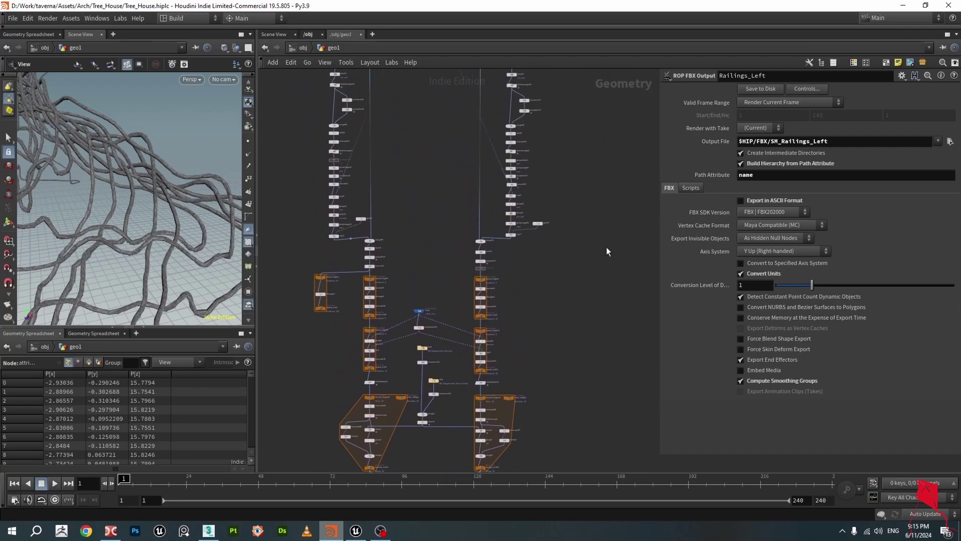
{"action": "mouse_move", "coordinate": [589, 160]}
{"action": "middle_mouse_down"}
{"action": "mouse_move", "coordinate": [590, 394]}
{"action": "mouse_move", "coordinate": [560, 217]}
{"action": "middle_mouse_up"}
{"action": "scroll", "coordinate": [460, 168], "scroll_direction": "up", "scroll_amount": 4}
{"action": "scroll", "coordinate": [483, 188], "scroll_direction": "down", "scroll_amount": 7}
{"action": "scroll", "coordinate": [481, 301], "scroll_direction": "up", "scroll_amount": 7}
{"action": "scroll", "coordinate": [459, 307], "scroll_direction": "up", "scroll_amount": 3}
{"action": "left_click", "coordinate": [465, 298]}
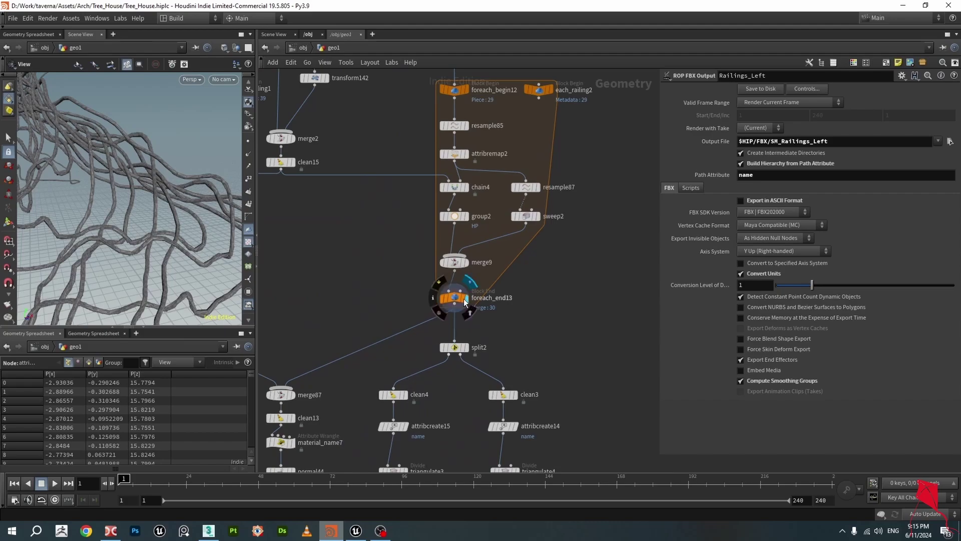
{"action": "left_click_drag", "start_coordinate": [162, 173], "coordinate": [160, 200]}
Trace the right railing network back to its start and inspect the copy3 node's settings.
{"action": "scroll", "coordinate": [341, 251], "scroll_direction": "down", "scroll_amount": 3}
{"action": "middle_click_drag", "start_coordinate": [522, 118], "coordinate": [520, 279]}
{"action": "middle_click_drag", "start_coordinate": [501, 131], "coordinate": [592, 424]}
{"action": "middle_click_drag", "start_coordinate": [596, 191], "coordinate": [525, 279]}
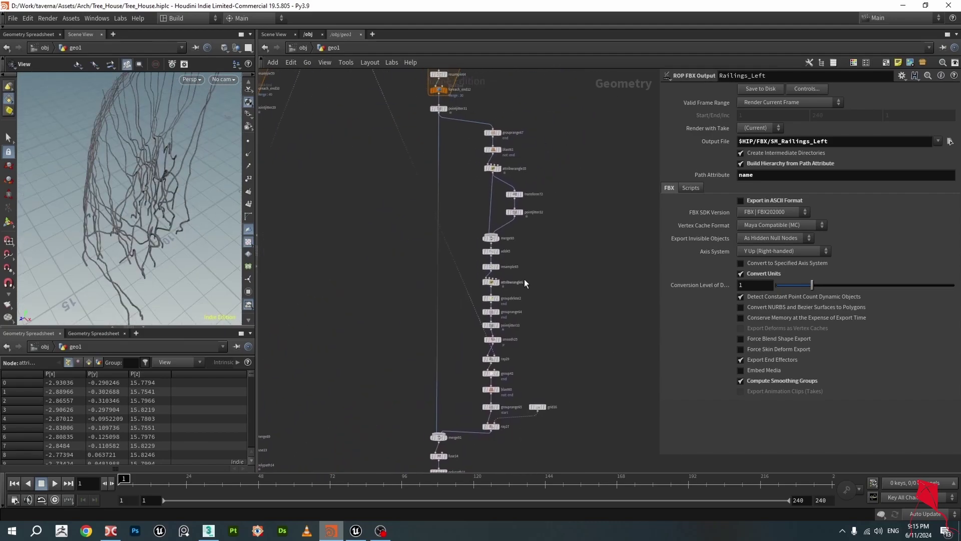
{"action": "middle_click_drag", "start_coordinate": [534, 133], "coordinate": [561, 379]}
{"action": "middle_click_drag", "start_coordinate": [452, 152], "coordinate": [457, 268]}
{"action": "scroll", "coordinate": [458, 269], "scroll_direction": "up", "scroll_amount": 1}
{"action": "scroll", "coordinate": [458, 273], "scroll_direction": "up", "scroll_amount": 4}
{"action": "left_click", "coordinate": [481, 332]}
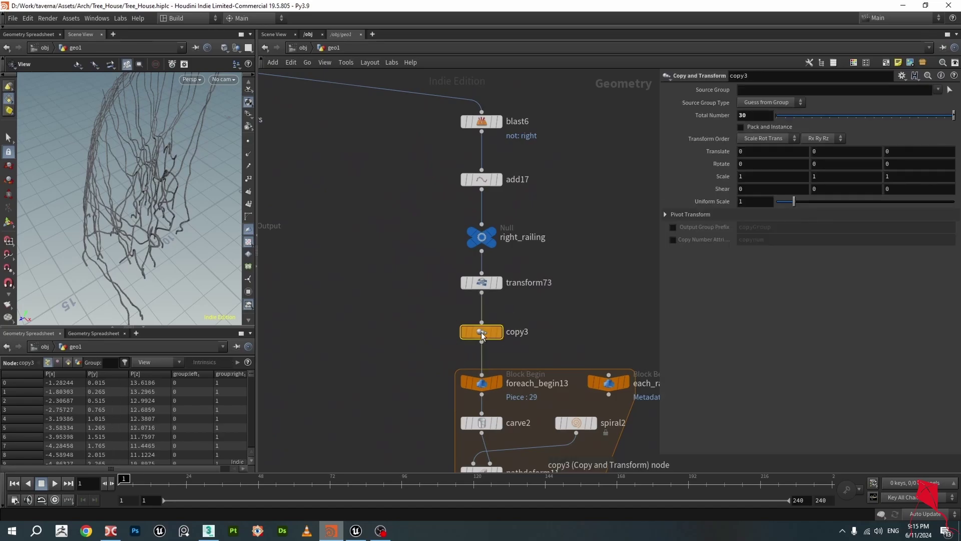
{"action": "left_click_drag", "start_coordinate": [110, 189], "coordinate": [173, 181]}
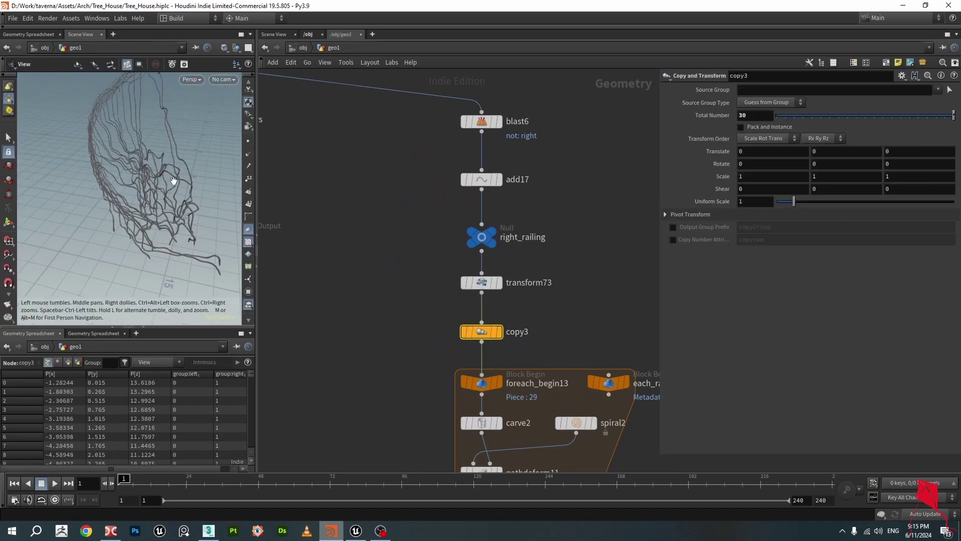
Display the source curve at the right_railing null, followed by the output of transform73.
{"action": "middle_click_drag", "start_coordinate": [556, 296], "coordinate": [489, 121]}
{"action": "scroll", "coordinate": [498, 162], "scroll_direction": "down", "scroll_amount": 3}
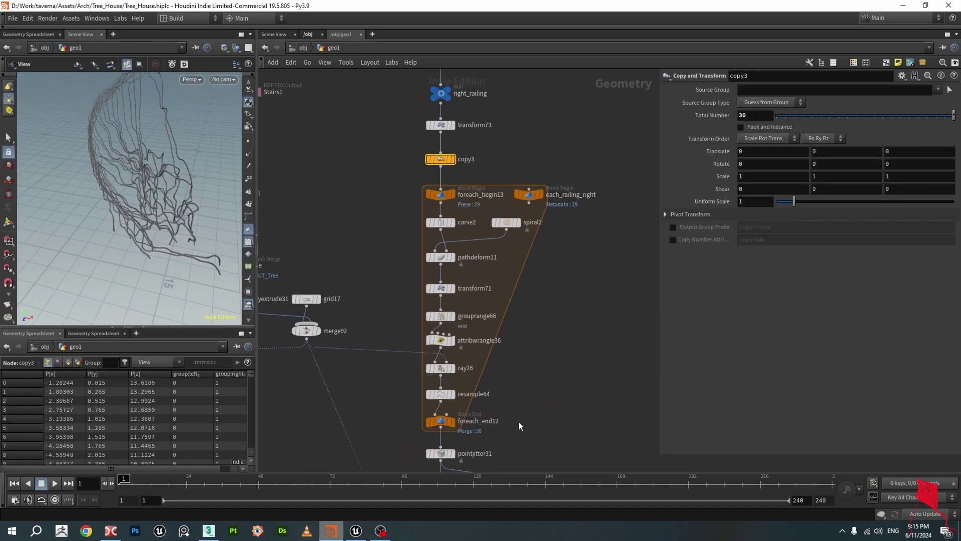
{"action": "middle_click_drag", "start_coordinate": [466, 329], "coordinate": [471, 325]}
{"action": "scroll", "coordinate": [475, 303], "scroll_direction": "down", "scroll_amount": 1}
{"action": "middle_click_drag", "start_coordinate": [335, 113], "coordinate": [368, 301]}
{"action": "scroll", "coordinate": [502, 350], "scroll_direction": "up", "scroll_amount": 1}
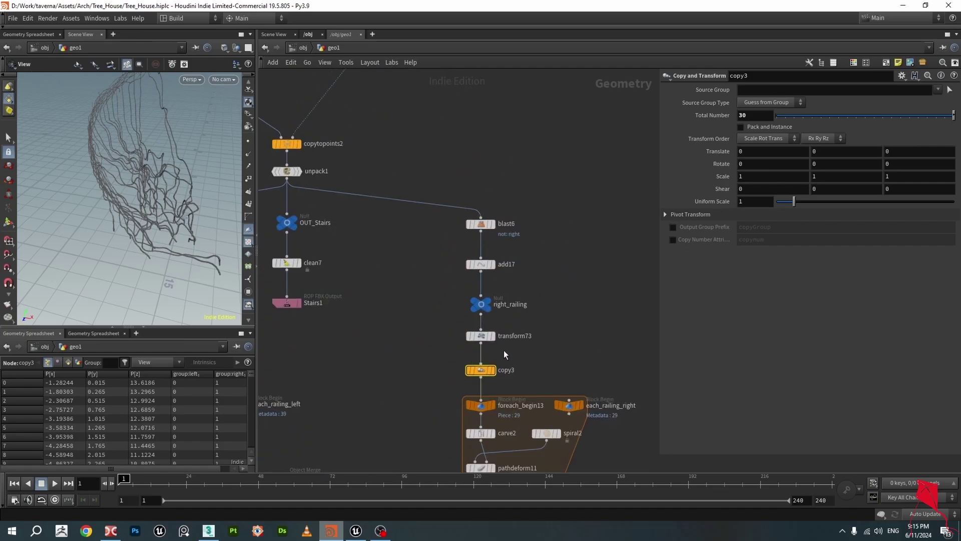
{"action": "left_click", "coordinate": [489, 300]}
{"action": "left_click", "coordinate": [483, 305]}
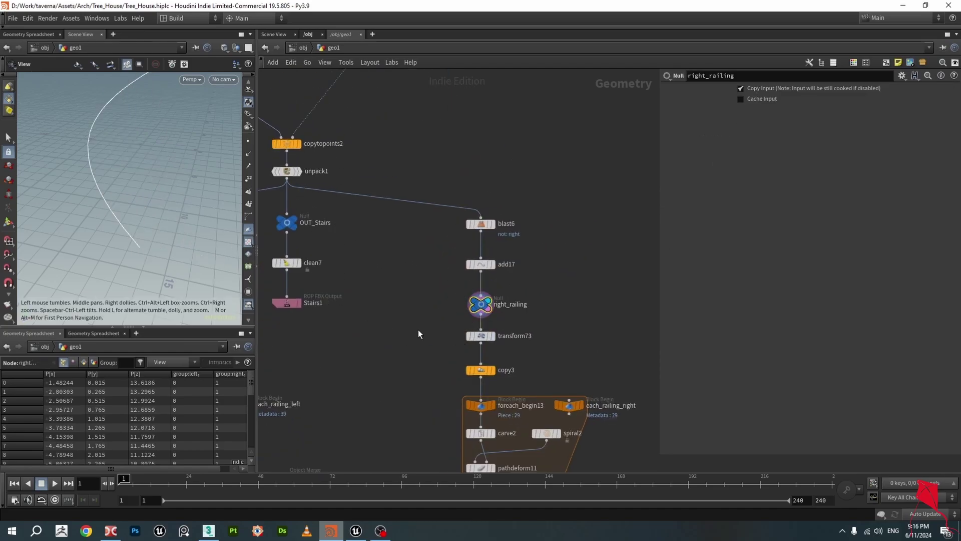
{"action": "left_click", "coordinate": [492, 335]}
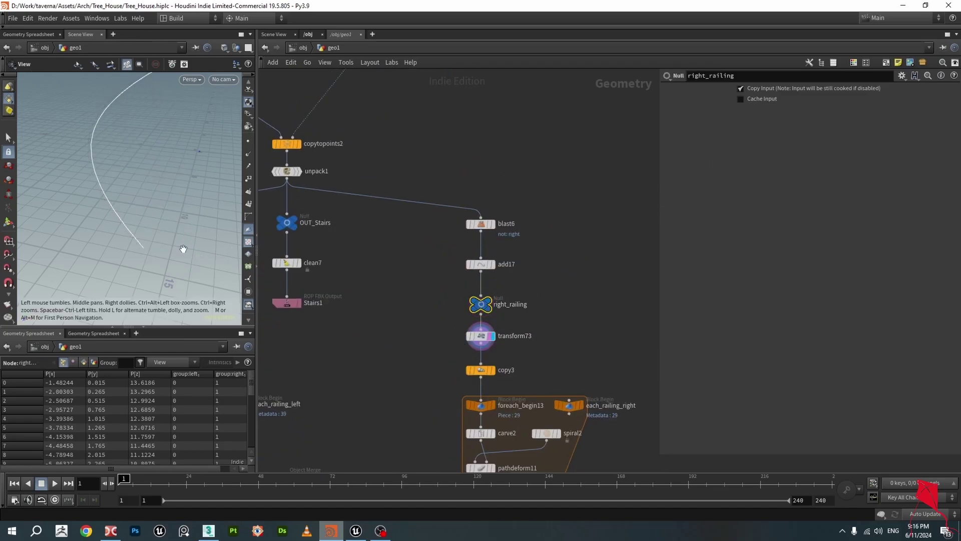
Display the end points at attribwrangle35 and the offset, jittered points at pointjitter32 from several angles.
{"action": "middle_click", "coordinate": [490, 415]}
{"action": "middle_click_drag", "start_coordinate": [435, 448], "coordinate": [417, 179]}
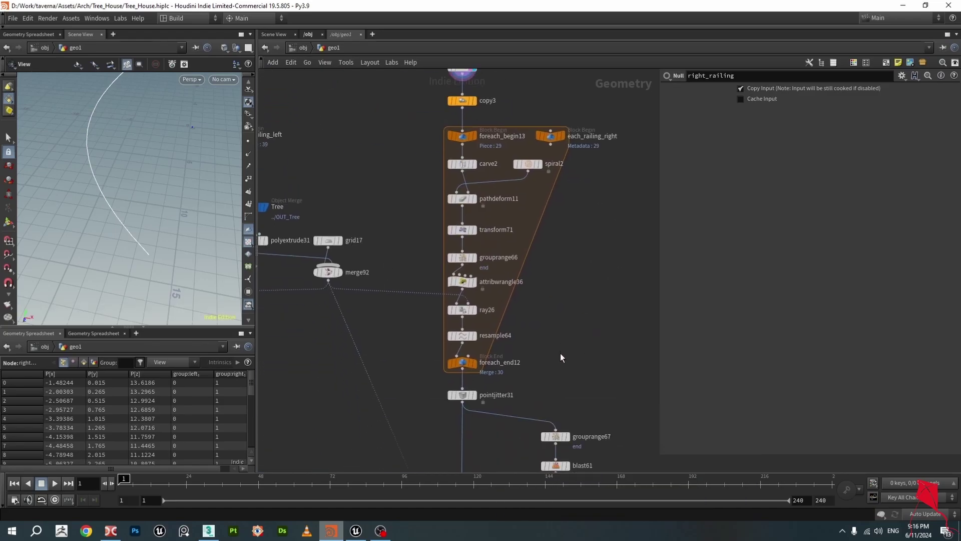
{"action": "middle_click_drag", "start_coordinate": [560, 353], "coordinate": [559, 157]}
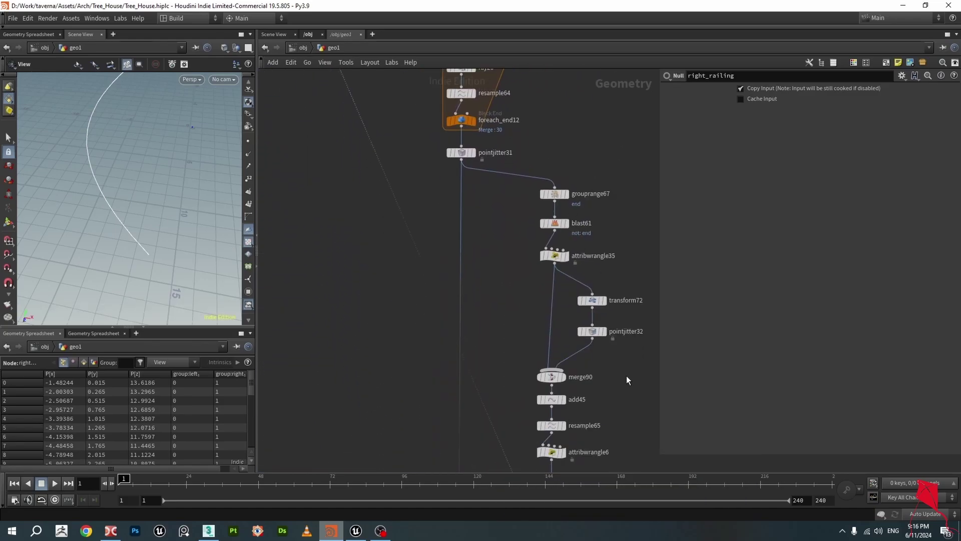
{"action": "middle_click_drag", "start_coordinate": [602, 310], "coordinate": [541, 293]}
{"action": "scroll", "coordinate": [541, 290], "scroll_direction": "up", "scroll_amount": 3}
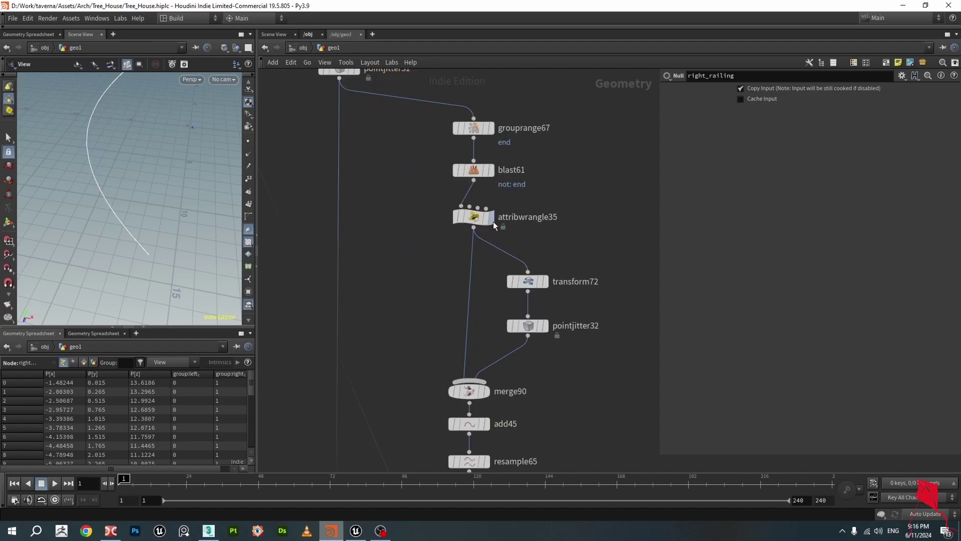
{"action": "left_click", "coordinate": [490, 220]}
{"action": "left_click_drag", "start_coordinate": [134, 167], "coordinate": [130, 186]}
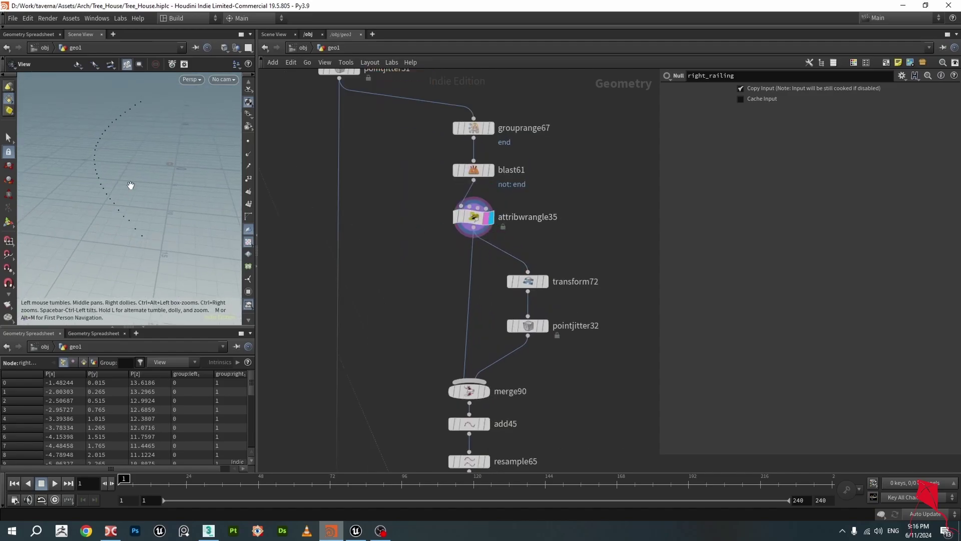
{"action": "left_click", "coordinate": [546, 284]}
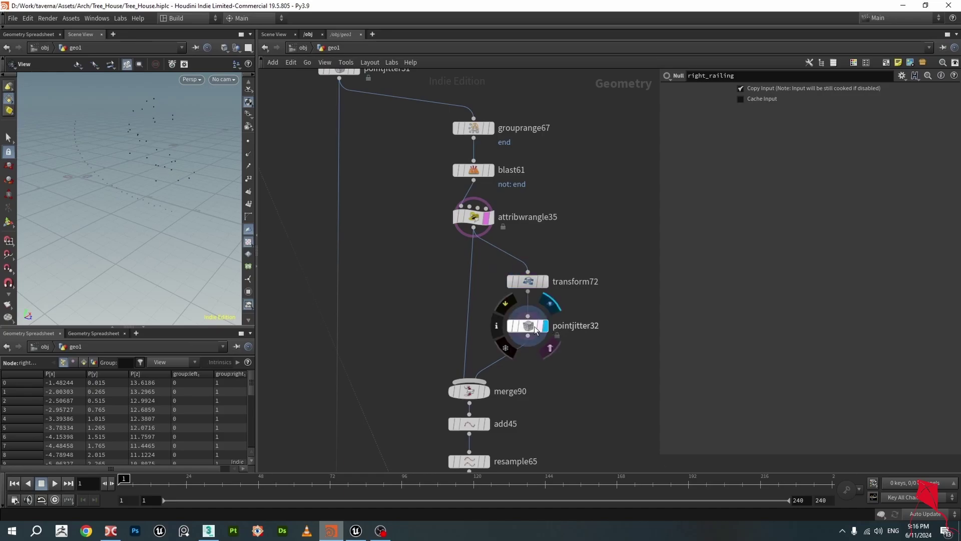
{"action": "left_click_drag", "start_coordinate": [128, 159], "coordinate": [109, 164]}
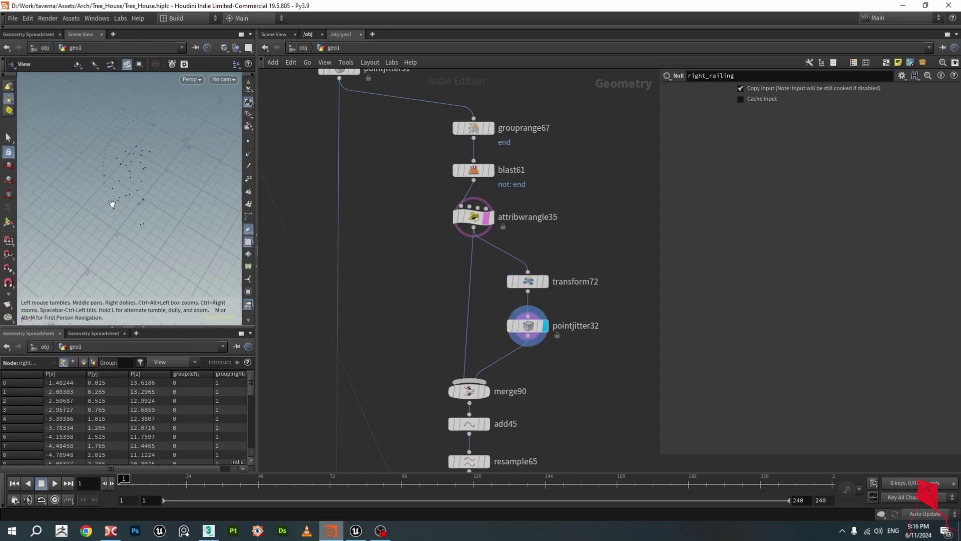
Display the add45 output to view the lines connecting the original and jittered points.
{"action": "scroll", "coordinate": [451, 321], "scroll_direction": "down", "scroll_amount": 3}
{"action": "middle_click_drag", "start_coordinate": [481, 401], "coordinate": [485, 320]}
{"action": "scroll", "coordinate": [484, 321], "scroll_direction": "up", "scroll_amount": 5}
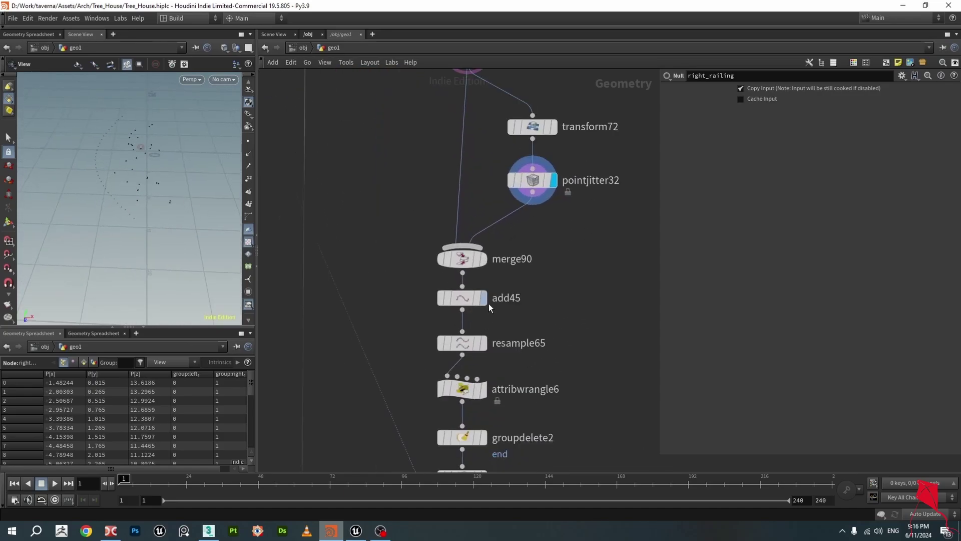
{"action": "left_click", "coordinate": [483, 300]}
{"action": "left_click", "coordinate": [479, 300]}
{"action": "left_click_drag", "start_coordinate": [149, 167], "coordinate": [148, 161]}
{"action": "scroll", "coordinate": [613, 333], "scroll_direction": "down", "scroll_amount": 3}
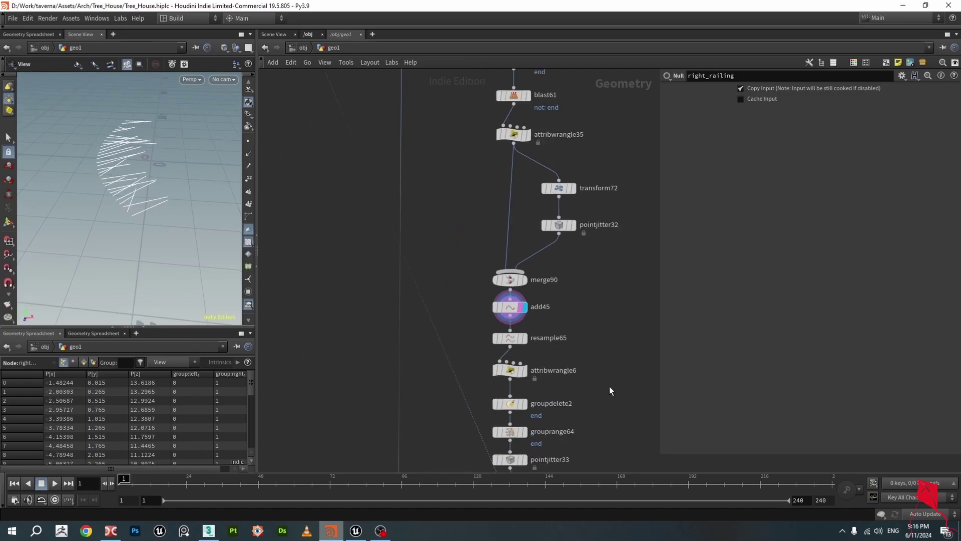
Display the ray27 output and inspect the projected railing branches from several angles.
{"action": "middle_click_drag", "start_coordinate": [609, 388], "coordinate": [497, 277]}
{"action": "scroll", "coordinate": [492, 299], "scroll_direction": "up", "scroll_amount": 2}
{"action": "middle_click_drag", "start_coordinate": [465, 463], "coordinate": [505, 296]}
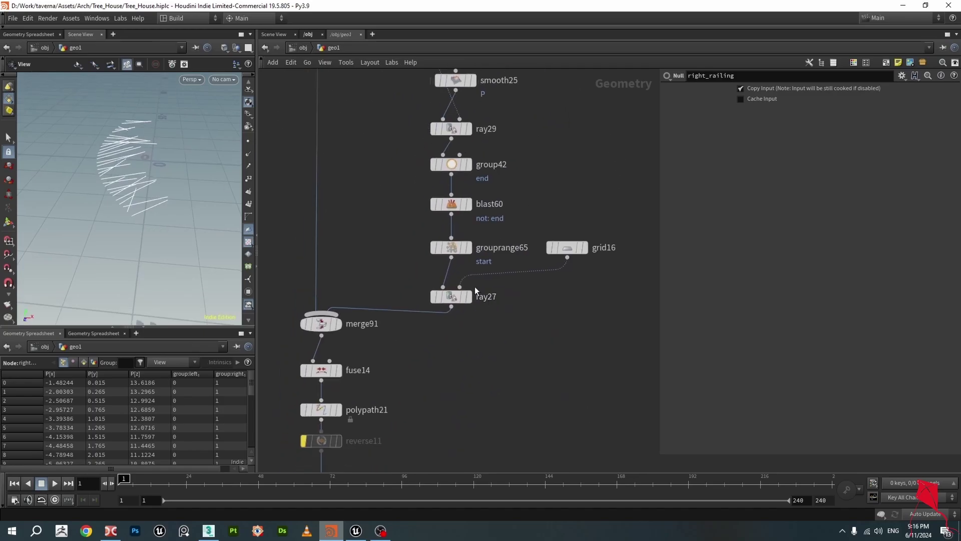
{"action": "scroll", "coordinate": [507, 301], "scroll_direction": "down", "scroll_amount": 2}
{"action": "middle_click_drag", "start_coordinate": [481, 365], "coordinate": [504, 284]}
{"action": "scroll", "coordinate": [506, 221], "scroll_direction": "up", "scroll_amount": 2}
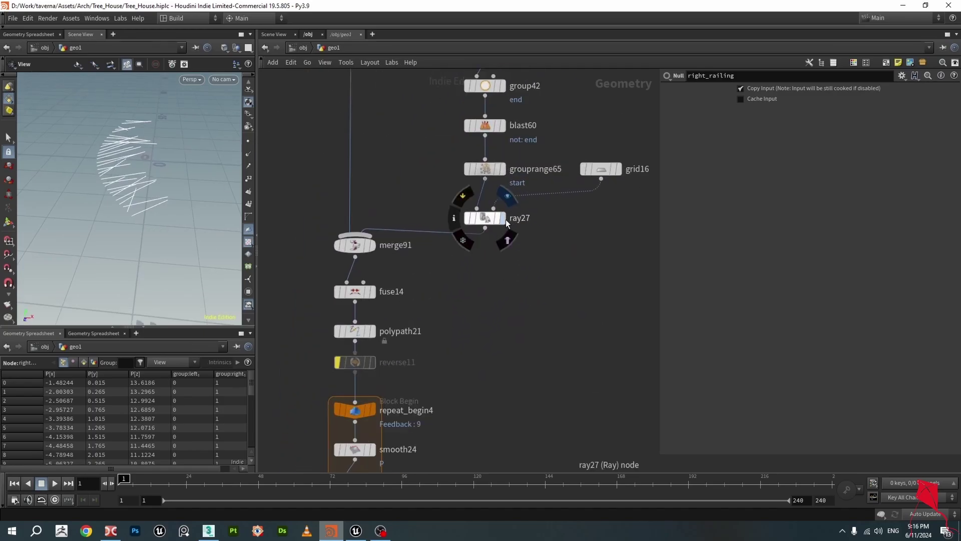
{"action": "left_click", "coordinate": [503, 220]}
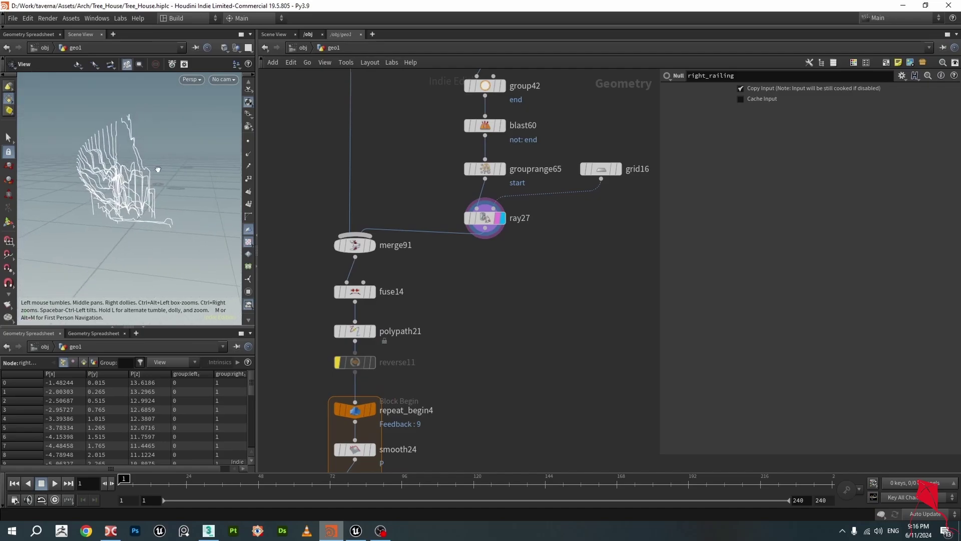
{"action": "left_click_drag", "start_coordinate": [158, 169], "coordinate": [220, 241]}
Display the merged curves at polypath21 and inspect the settings of the bypassed reverse11 node.
{"action": "left_click", "coordinate": [371, 332]}
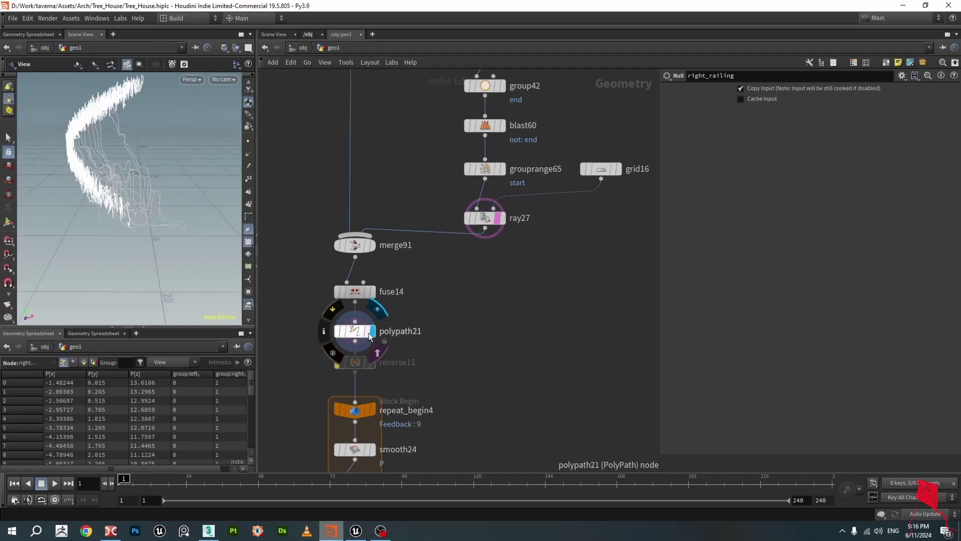
{"action": "left_click", "coordinate": [356, 330]}
{"action": "left_click", "coordinate": [362, 363]}
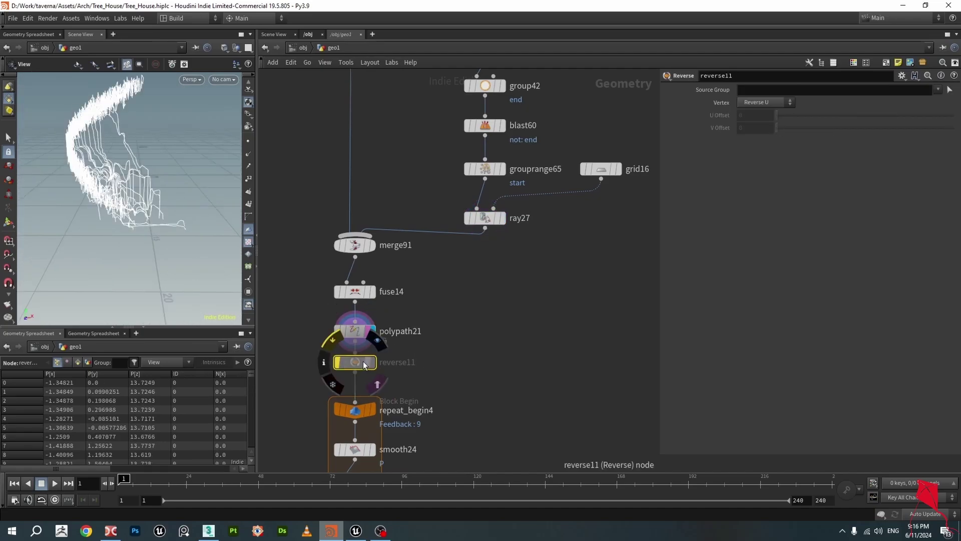
Display the foreach_end13 output and inspect the finished railing branch geometry up close.
{"action": "scroll", "coordinate": [410, 365], "scroll_direction": "down", "scroll_amount": 2}
{"action": "scroll", "coordinate": [410, 369], "scroll_direction": "up", "scroll_amount": 1}
{"action": "middle_click_drag", "start_coordinate": [435, 369], "coordinate": [528, 262]}
{"action": "scroll", "coordinate": [518, 273], "scroll_direction": "down", "scroll_amount": 2}
{"action": "middle_click_drag", "start_coordinate": [508, 410], "coordinate": [495, 227]}
{"action": "middle_click_drag", "start_coordinate": [490, 332], "coordinate": [482, 247]}
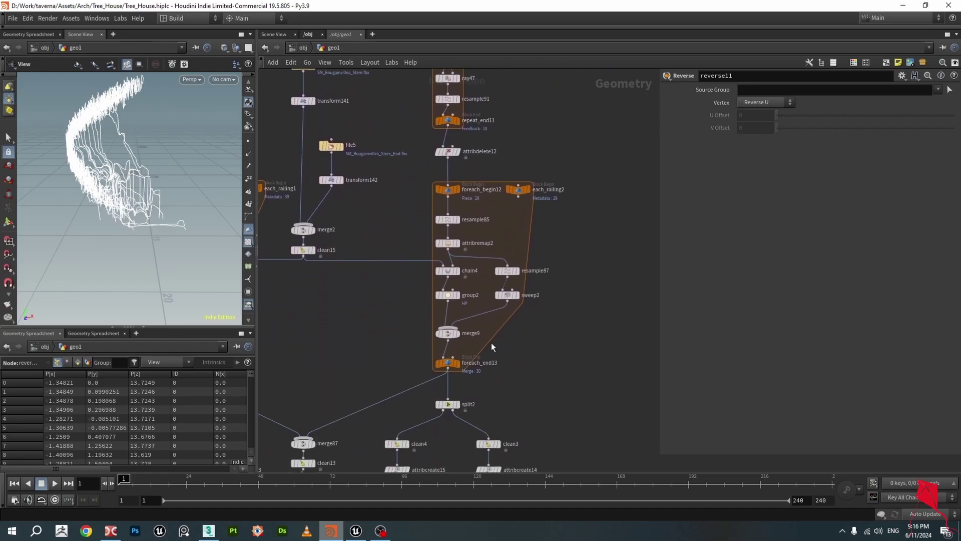
{"action": "scroll", "coordinate": [452, 353], "scroll_direction": "up", "scroll_amount": 3}
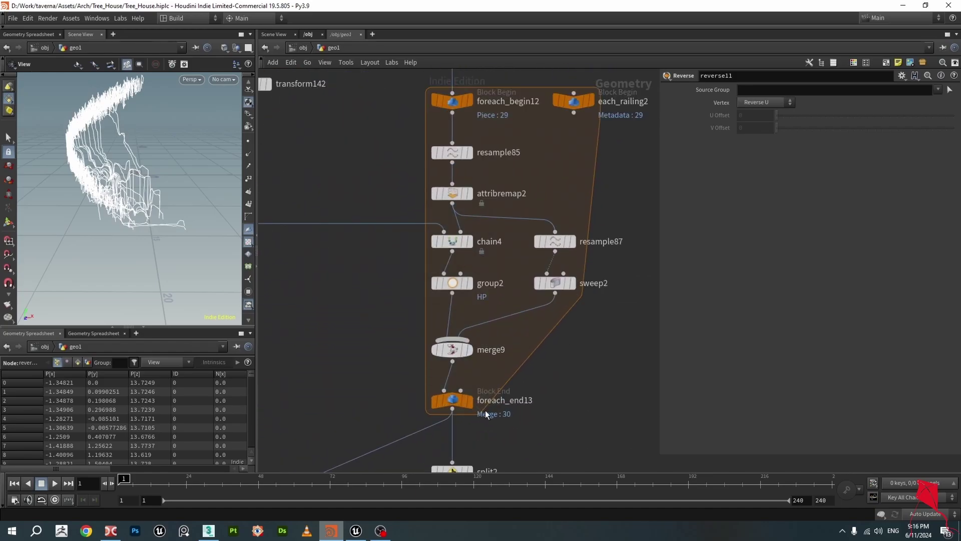
{"action": "left_click", "coordinate": [470, 401]}
{"action": "scroll", "coordinate": [132, 217], "scroll_direction": "up", "scroll_amount": 5}
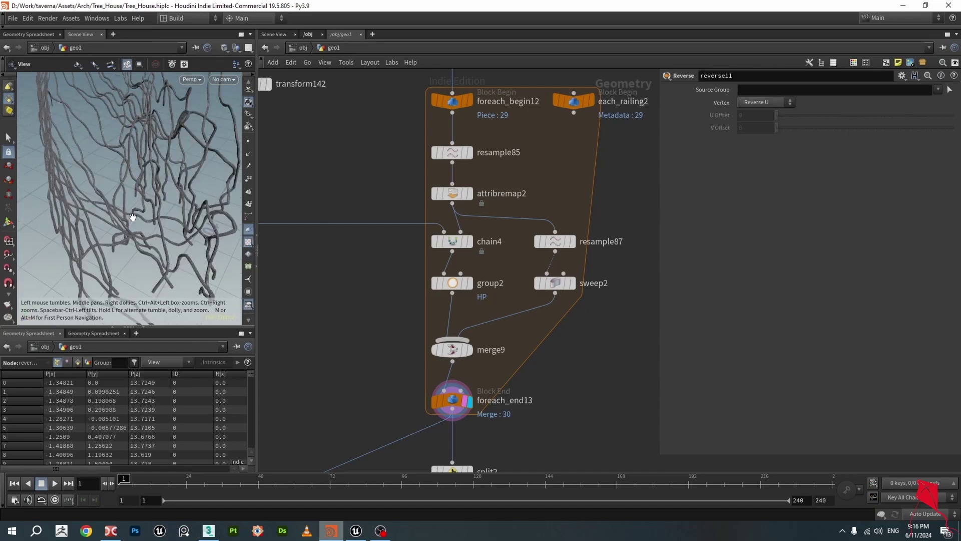
{"action": "left_click_drag", "start_coordinate": [132, 217], "coordinate": [126, 188]}
Toggle the bypass on the reverse11 node and compare the resulting railing branches from several angles.
{"action": "scroll", "coordinate": [539, 263], "scroll_direction": "down", "scroll_amount": 4}
{"action": "middle_click_drag", "start_coordinate": [605, 189], "coordinate": [591, 320]}
{"action": "middle_click_drag", "start_coordinate": [582, 191], "coordinate": [559, 401]}
{"action": "scroll", "coordinate": [440, 268], "scroll_direction": "up", "scroll_amount": 3}
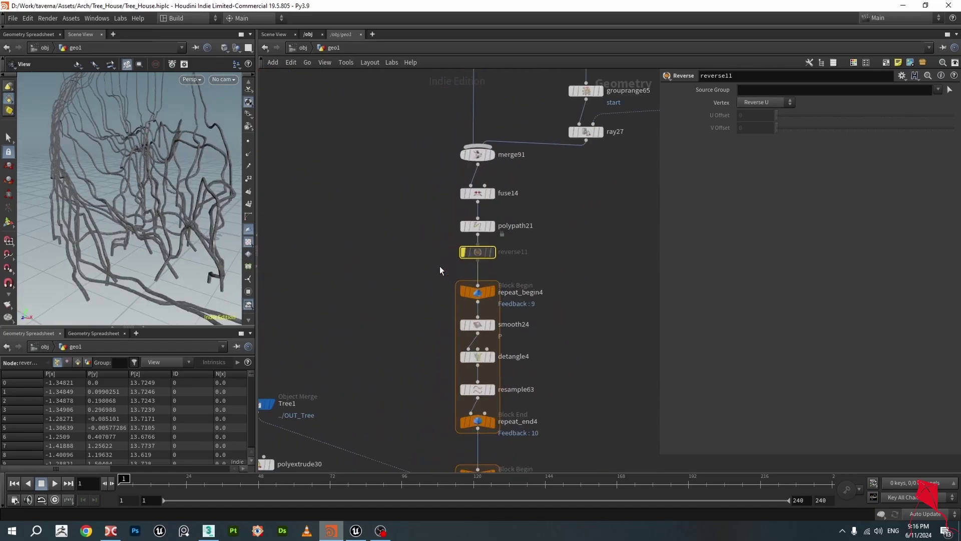
{"action": "scroll", "coordinate": [450, 260], "scroll_direction": "up", "scroll_amount": 2}
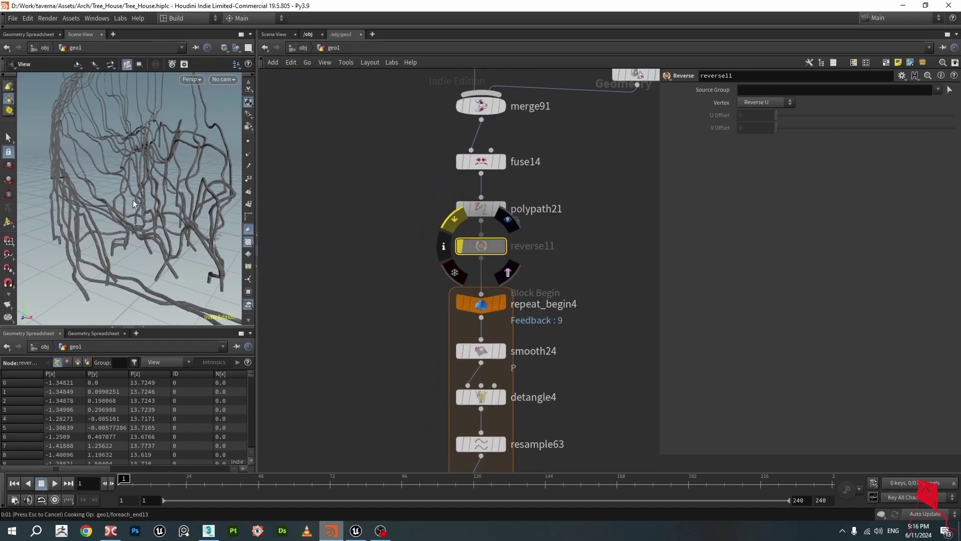
{"action": "scroll", "coordinate": [125, 200], "scroll_direction": "up", "scroll_amount": 4}
{"action": "left_click_drag", "start_coordinate": [95, 191], "coordinate": [210, 193]}
{"action": "mouse_move", "coordinate": [512, 264]}
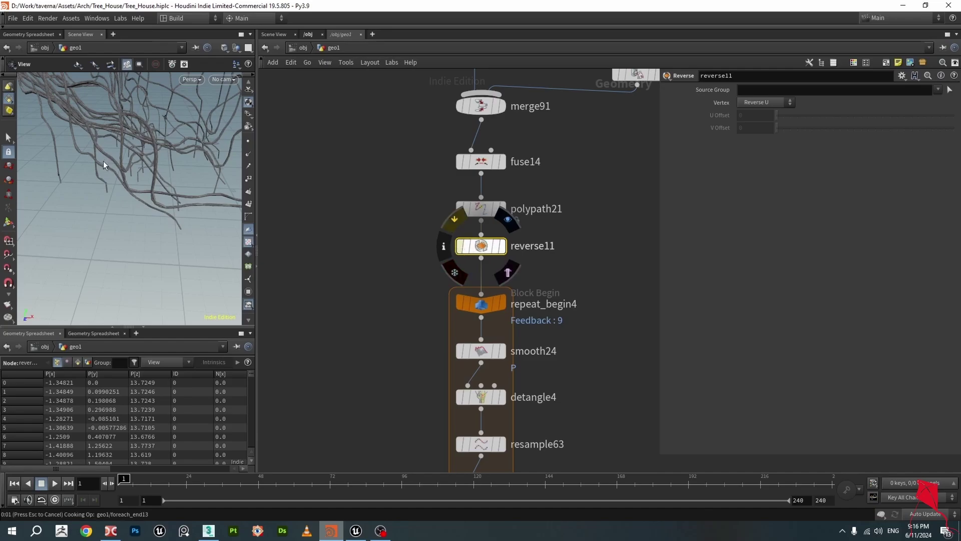
{"action": "left_click_drag", "start_coordinate": [104, 168], "coordinate": [176, 174]}
Examine the lower network from the for-each loops through the split branches to the left and right railing outputs.
{"action": "scroll", "coordinate": [433, 312], "scroll_direction": "down", "scroll_amount": 5}
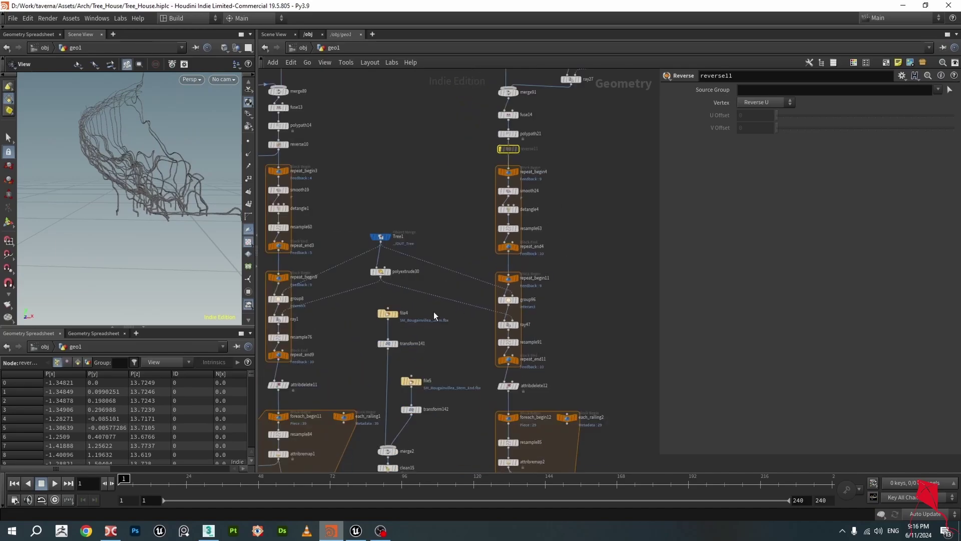
{"action": "middle_click_drag", "start_coordinate": [442, 347], "coordinate": [483, 249]}
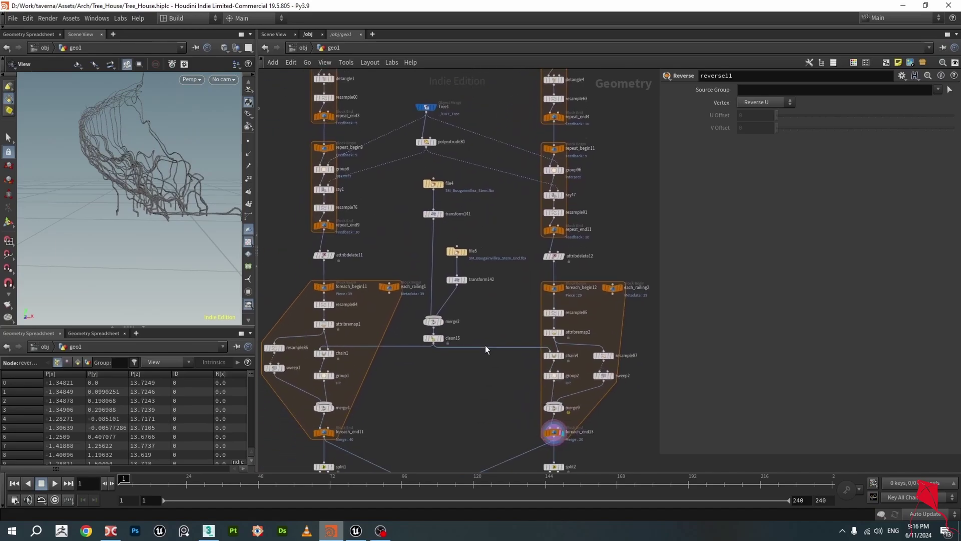
{"action": "scroll", "coordinate": [485, 345], "scroll_direction": "down", "scroll_amount": 3}
{"action": "middle_click_drag", "start_coordinate": [497, 296], "coordinate": [489, 197]}
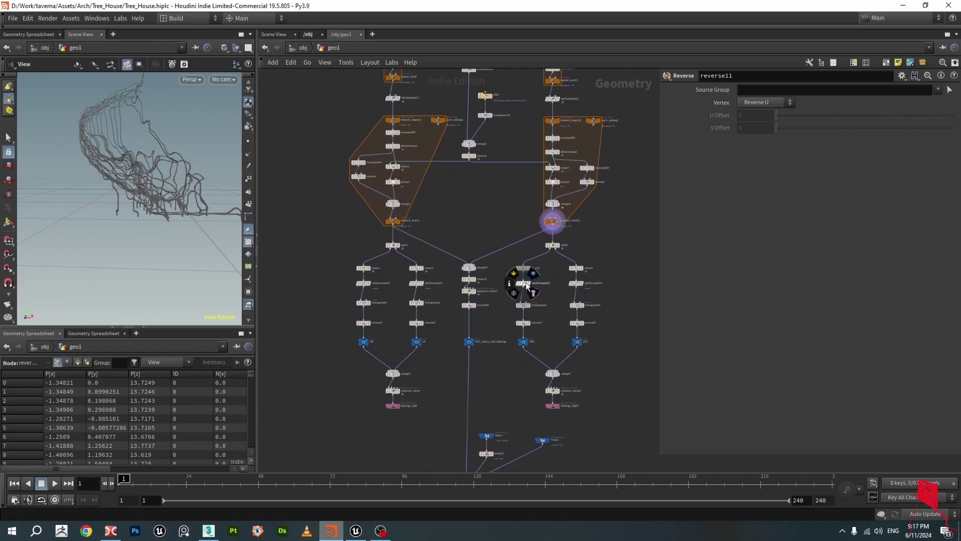
Switch to Unreal Editor and inspect the railings along the stairs and tree roots in Level2.
{"action": "left_click", "coordinate": [356, 532]}
{"action": "right_click_drag", "start_coordinate": [347, 278], "coordinate": [319, 275]}
{"action": "key", "text": "w"}
{"action": "key", "text": "s"}
{"action": "key", "text": "d"}
{"action": "key", "text": "w"}
{"action": "key", "text": "s"}
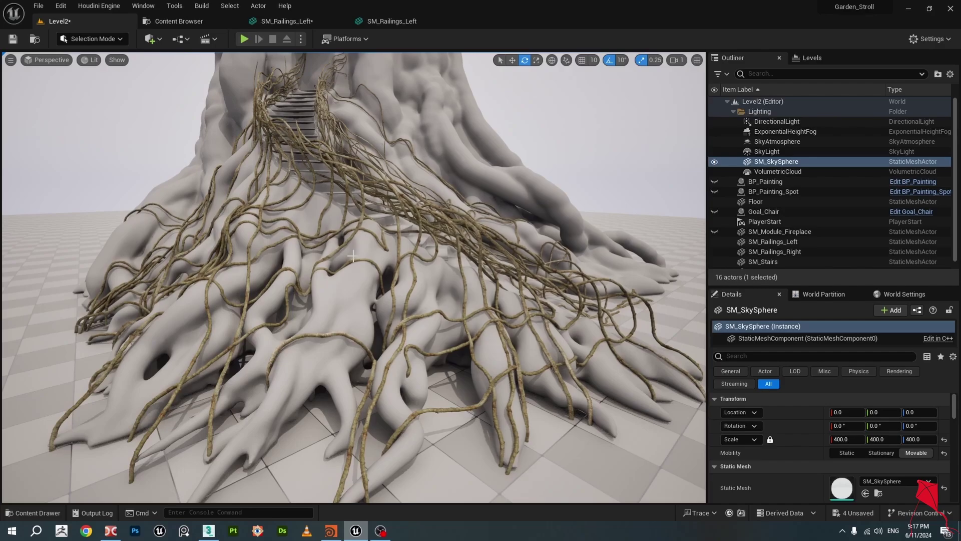